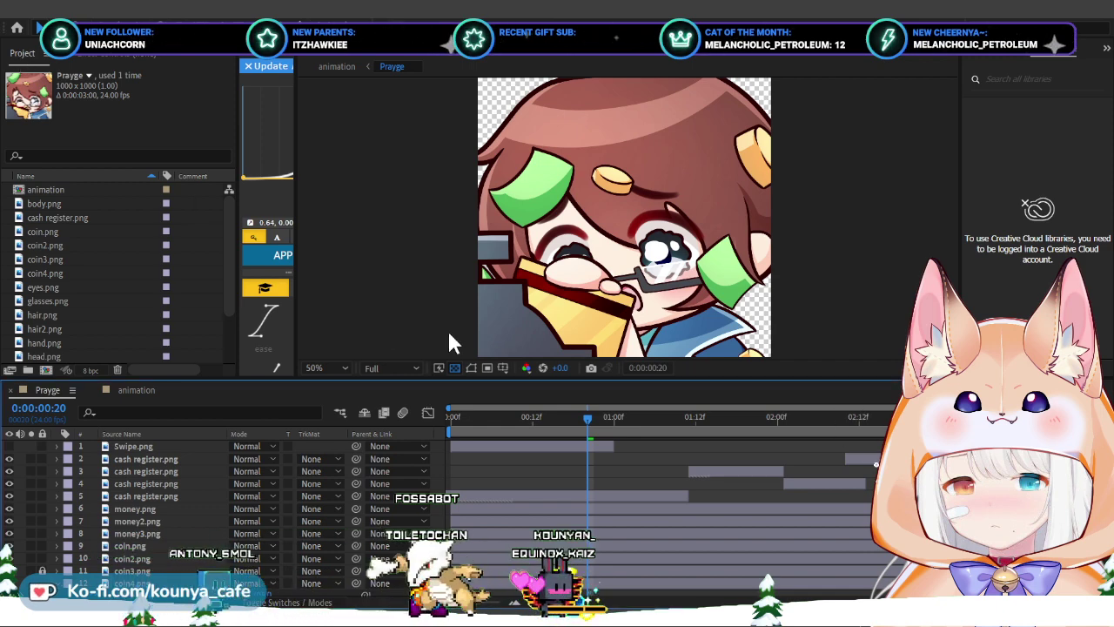
Scroll down the layer list and select the coin4.png layer.
{"action": "scroll", "coordinate": [489, 334], "scroll_direction": "up", "scroll_amount": 2}
{"action": "scroll", "coordinate": [688, 298], "scroll_direction": "down", "scroll_amount": 2}
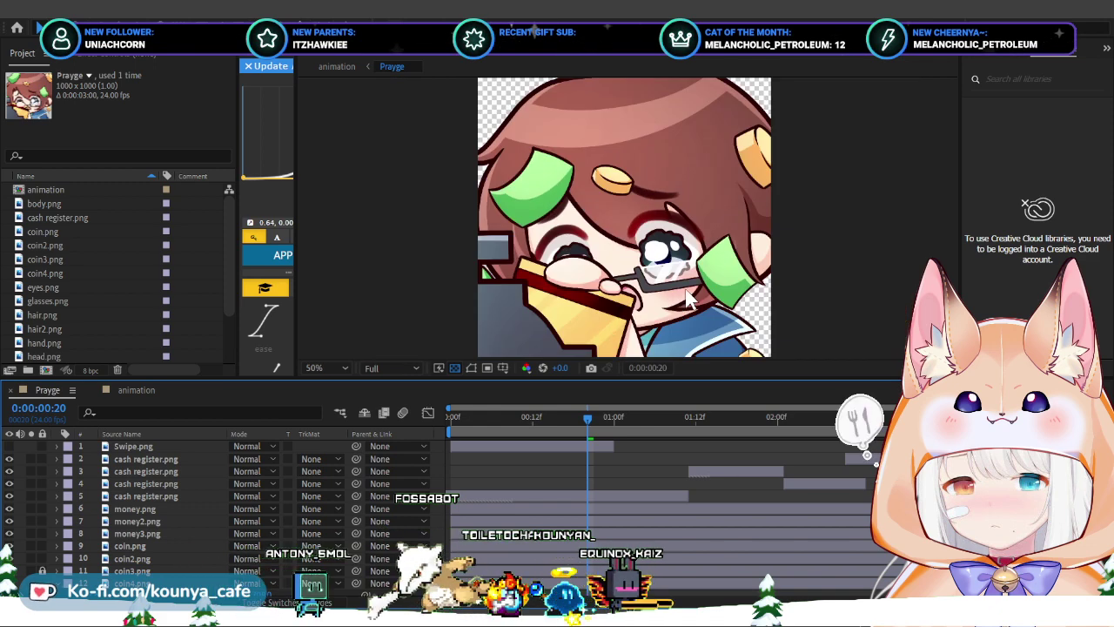
{"action": "scroll", "coordinate": [688, 299], "scroll_direction": "up", "scroll_amount": 2}
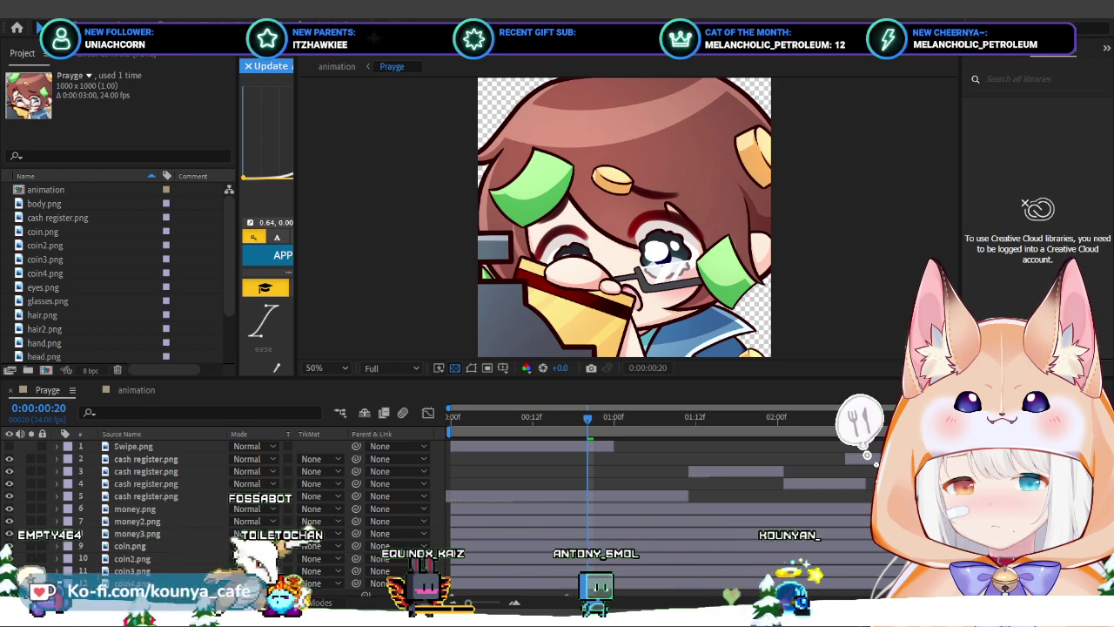
{"action": "scroll", "coordinate": [175, 471], "scroll_direction": "down", "scroll_amount": 4}
{"action": "left_click", "coordinate": [139, 526]}
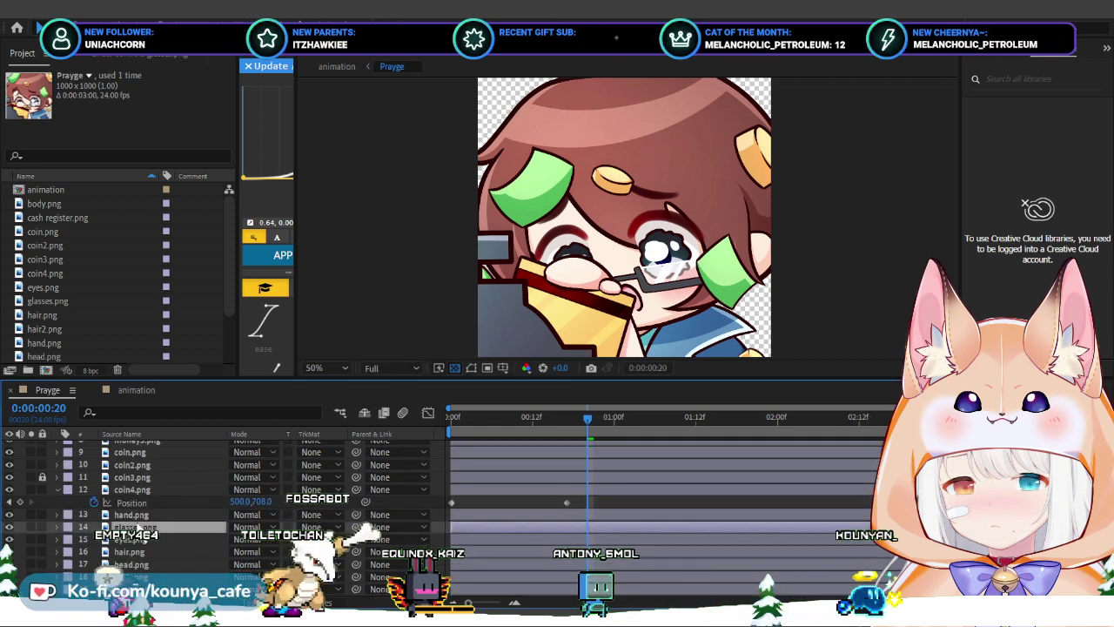
{"action": "left_click", "coordinate": [142, 515]}
{"action": "left_click", "coordinate": [139, 490]}
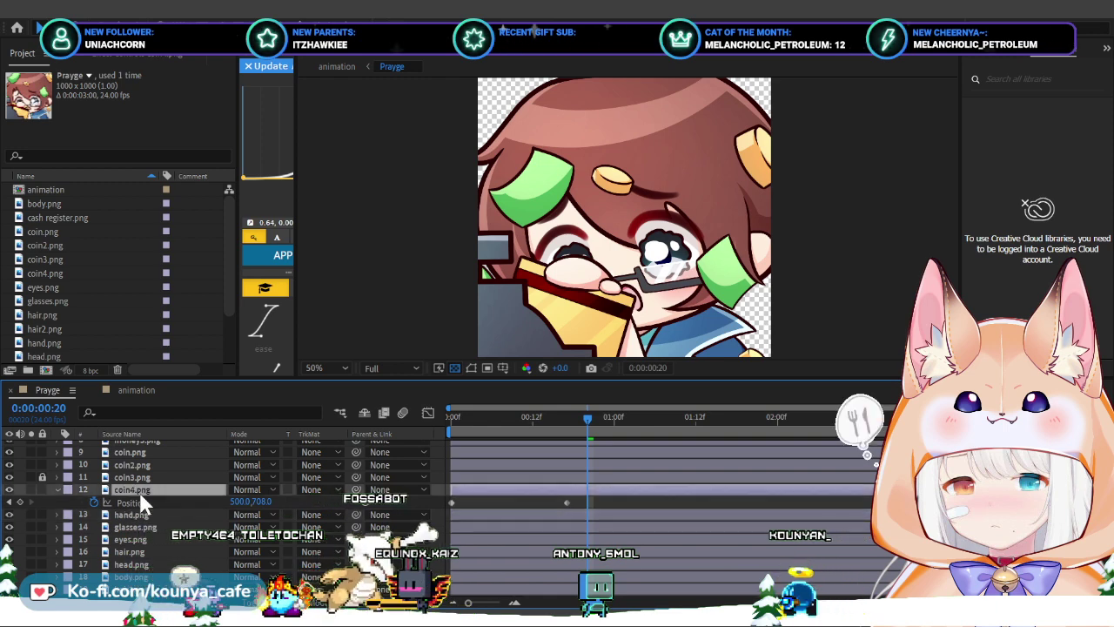
At frame 17, enlarge the viewer and reveal coin4.png's Opacity at 100%.
{"action": "left_click_drag", "start_coordinate": [583, 416], "coordinate": [567, 418]}
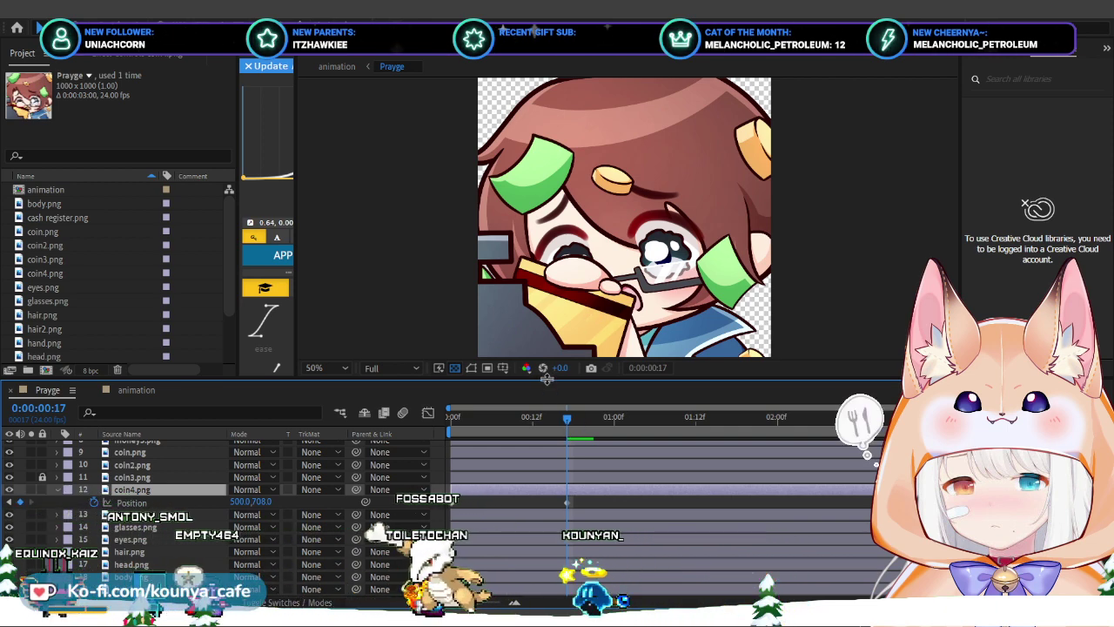
{"action": "left_click_drag", "start_coordinate": [547, 380], "coordinate": [546, 387]}
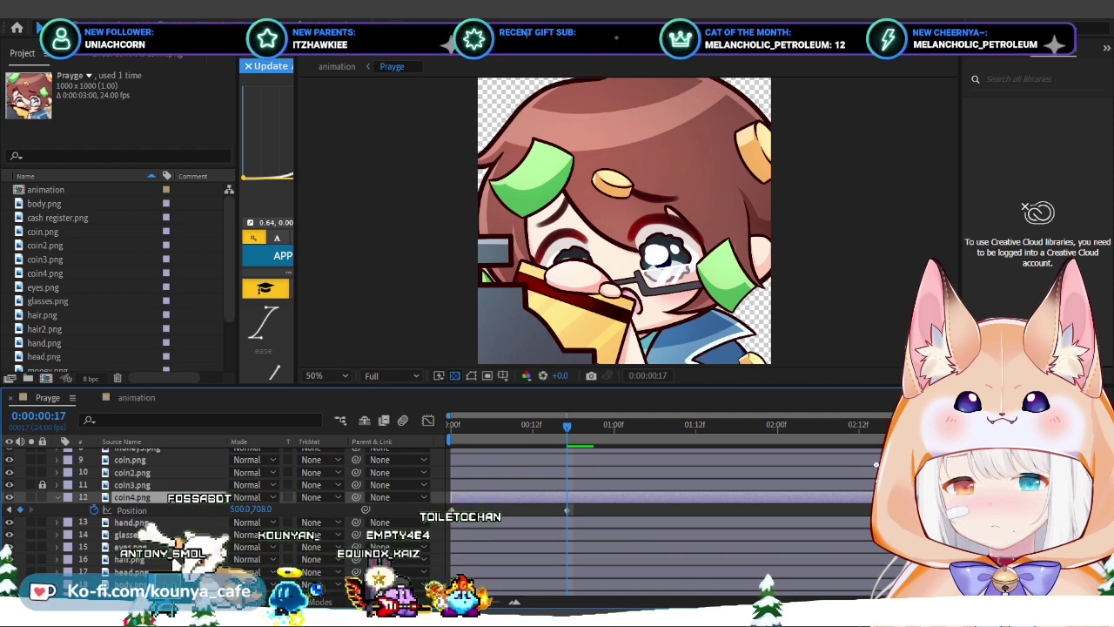
{"action": "key", "text": "t"}
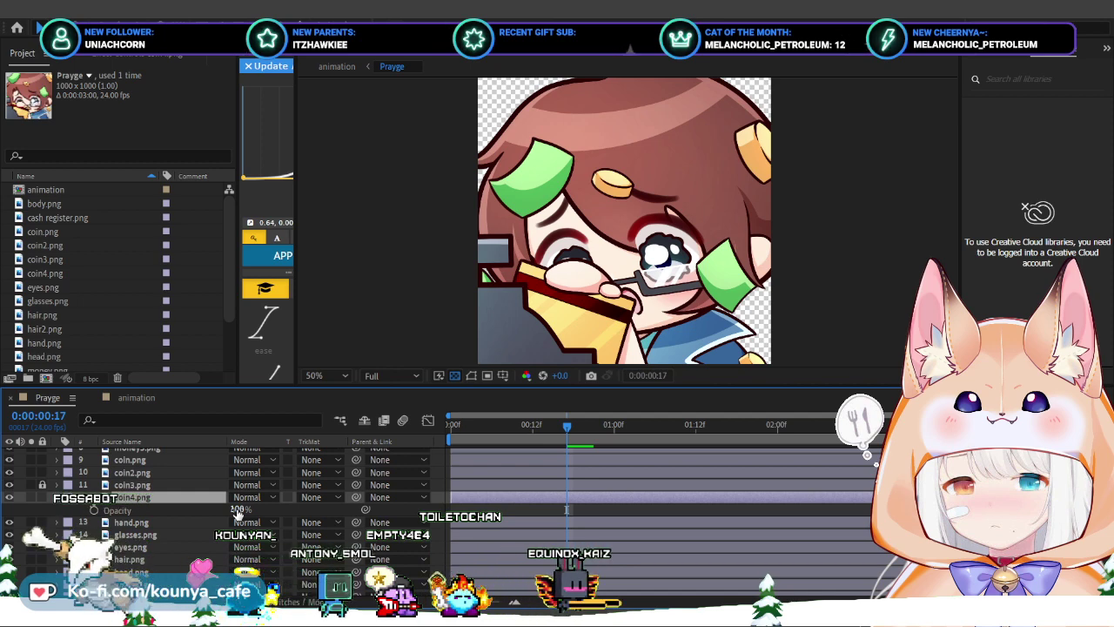
Keyframe coin4.png's Opacity at 100% on frame 7 and 0% on frame 17.
{"action": "left_click", "coordinate": [93, 508]}
{"action": "left_click_drag", "start_coordinate": [566, 427], "coordinate": [500, 436]}
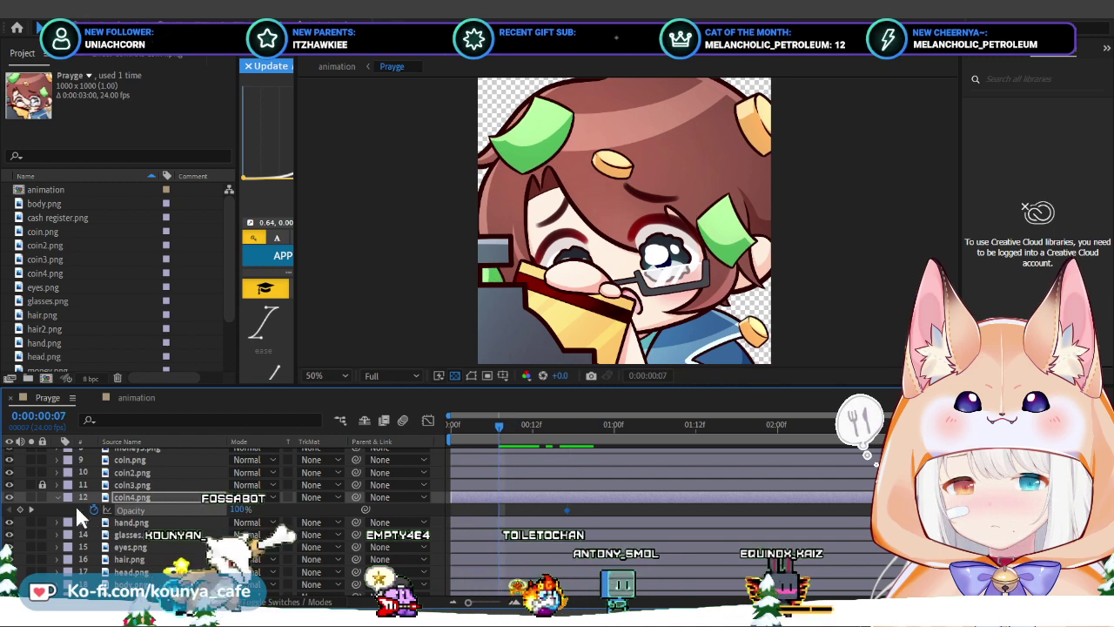
{"action": "left_click", "coordinate": [20, 509]}
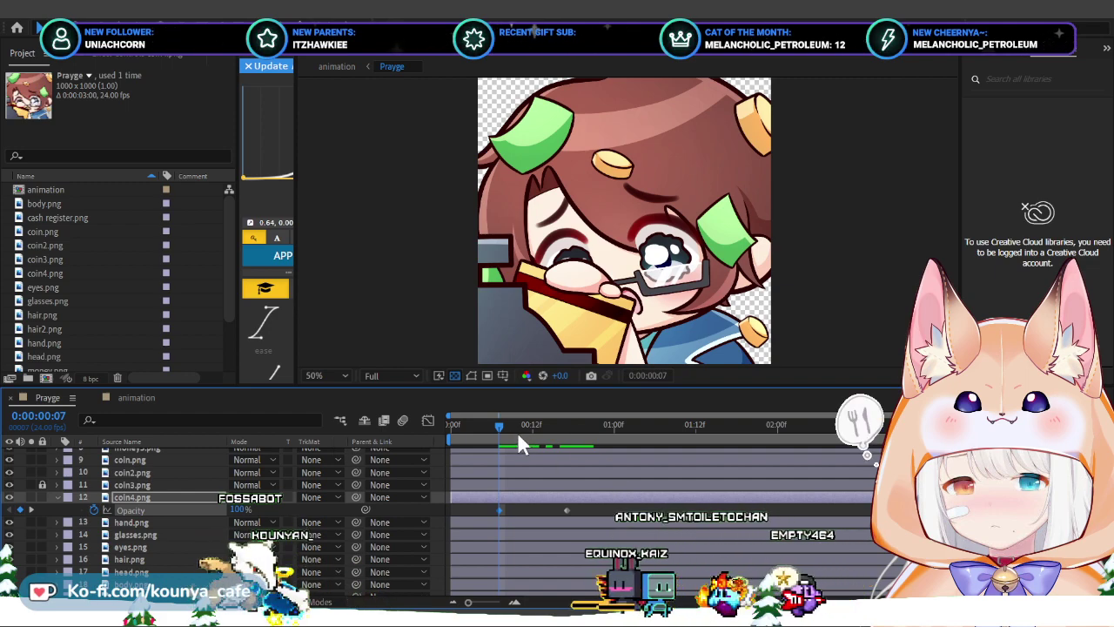
{"action": "left_click_drag", "start_coordinate": [498, 424], "coordinate": [566, 431]}
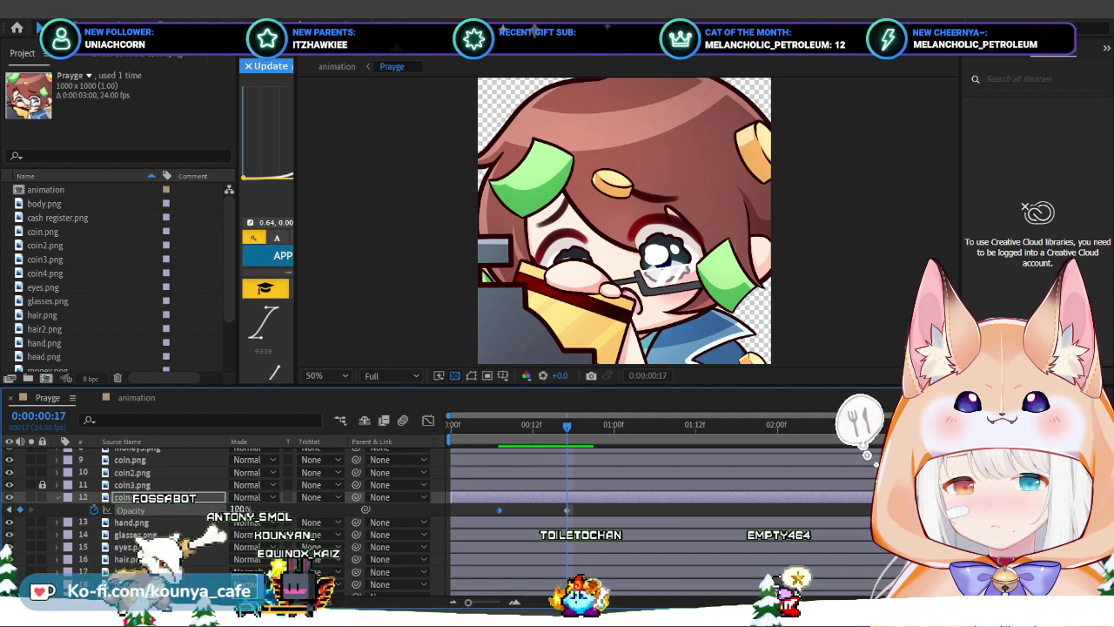
{"action": "left_click", "coordinate": [240, 509]}
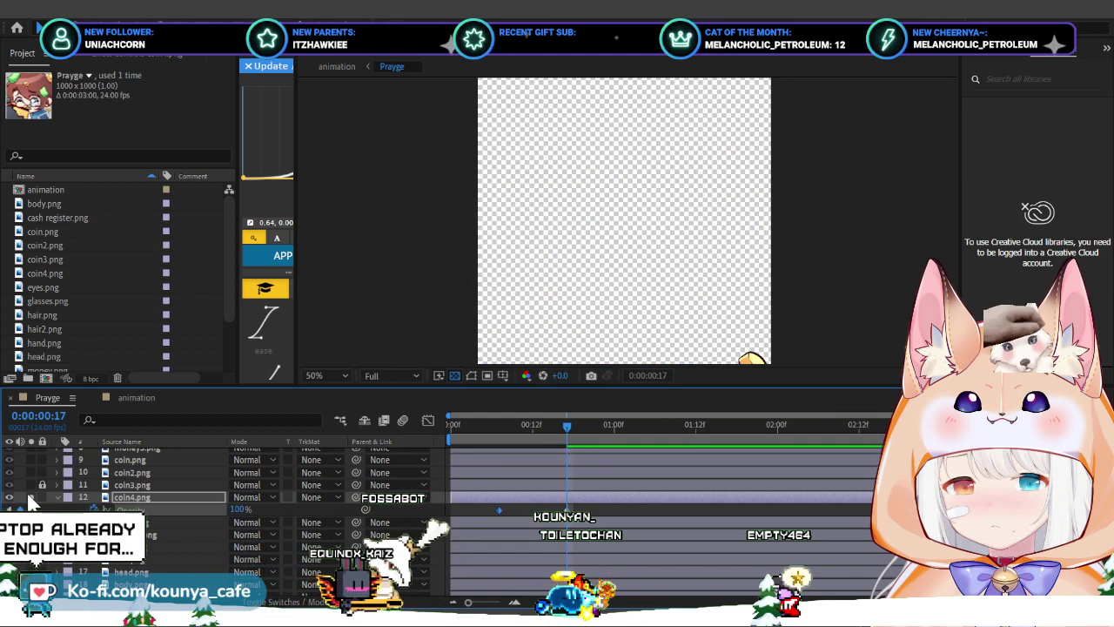
{"action": "mouse_move", "coordinate": [567, 425]}
{"action": "left_mouse_down"}
{"action": "mouse_move", "coordinate": [520, 422]}
{"action": "mouse_move", "coordinate": [561, 422]}
{"action": "mouse_move", "coordinate": [471, 435]}
{"action": "mouse_move", "coordinate": [548, 423]}
{"action": "mouse_move", "coordinate": [565, 432]}
{"action": "left_mouse_up"}
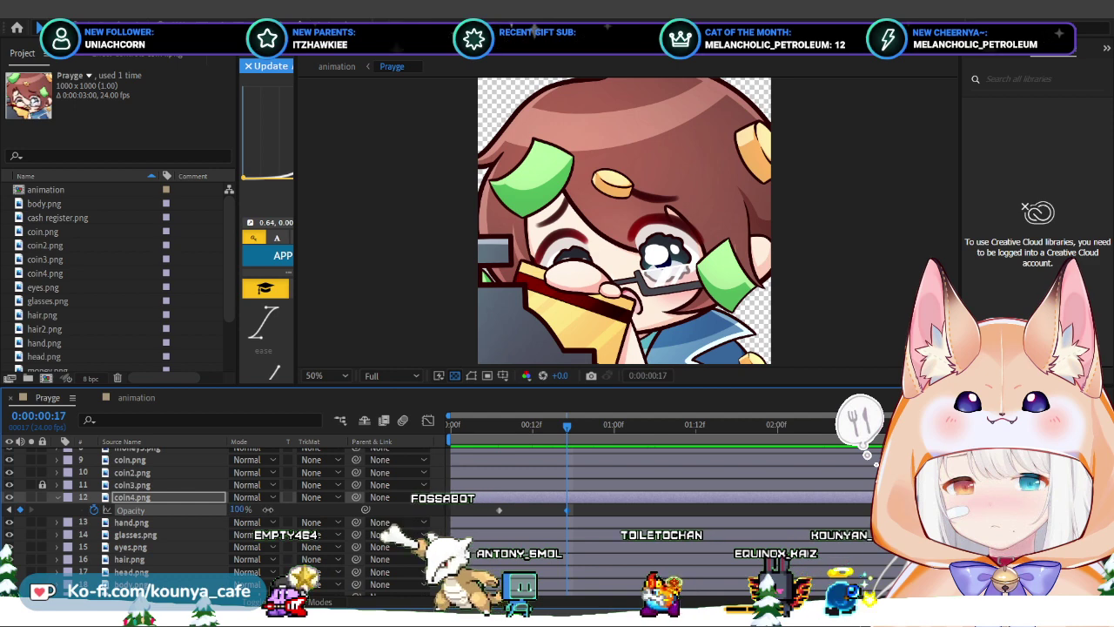
{"action": "left_click_drag", "start_coordinate": [268, 509], "coordinate": [171, 522]}
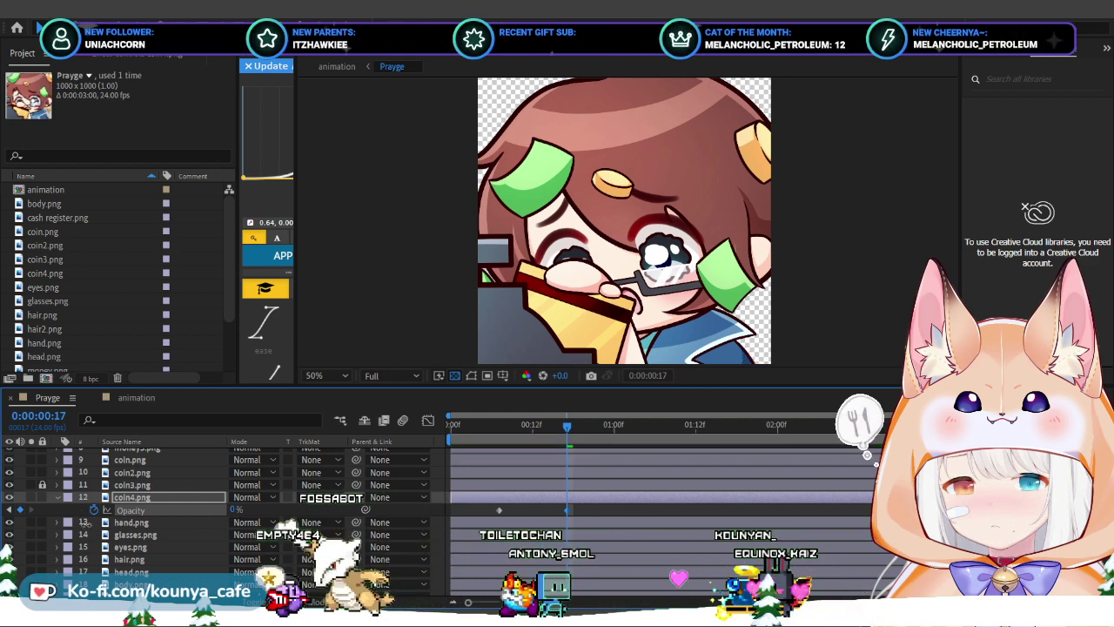
Preview the animation and shift coin4's two Opacity keyframes later in time.
{"action": "left_click_drag", "start_coordinate": [544, 432], "coordinate": [428, 431]}
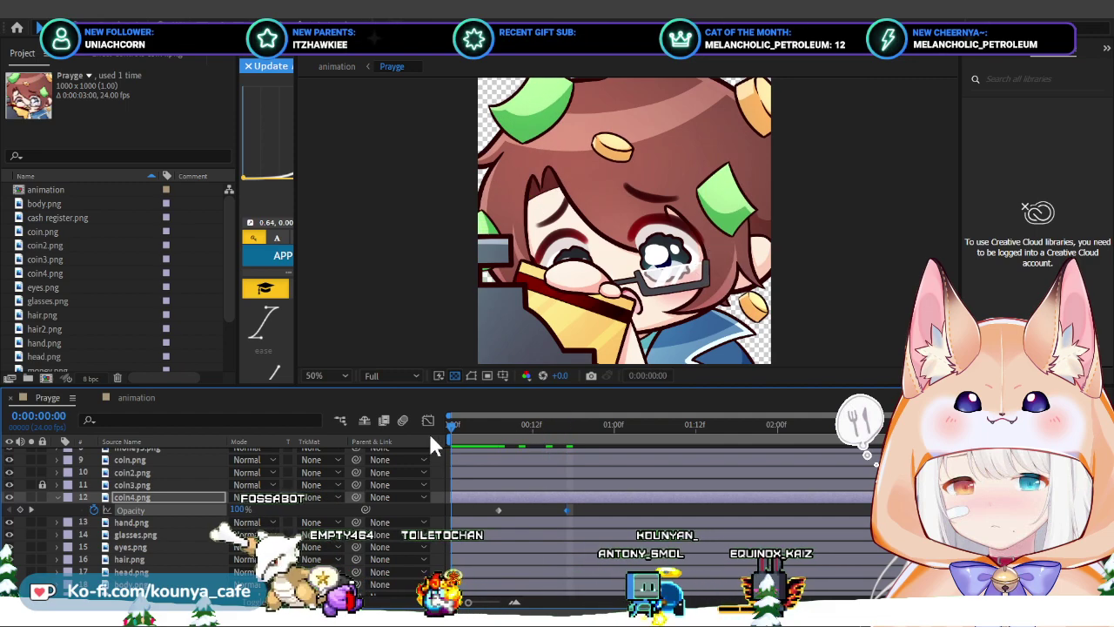
{"action": "key", "text": "space"}
{"action": "left_click", "coordinate": [596, 432]}
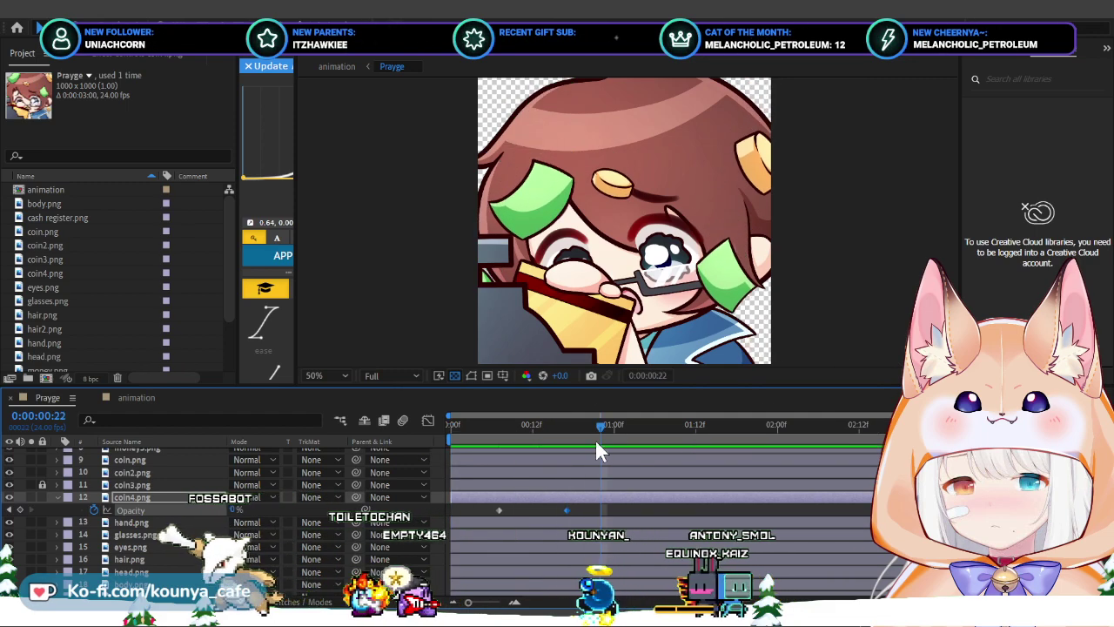
{"action": "left_click_drag", "start_coordinate": [499, 510], "coordinate": [632, 512]}
{"action": "left_click_drag", "start_coordinate": [596, 435], "coordinate": [551, 451]}
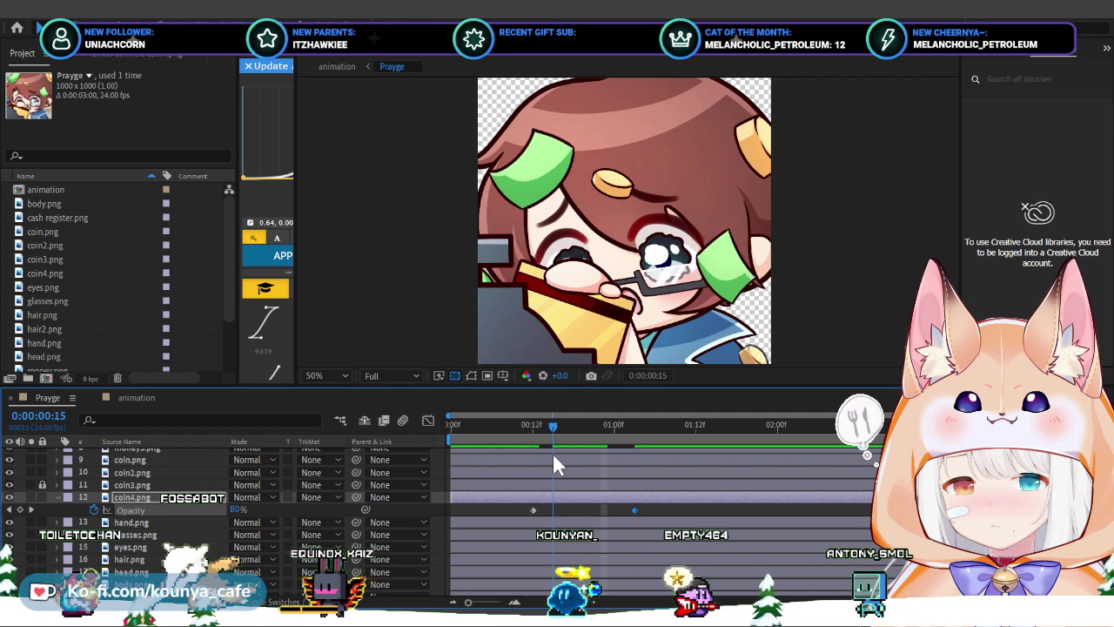
{"action": "left_click_drag", "start_coordinate": [629, 511], "coordinate": [528, 508]}
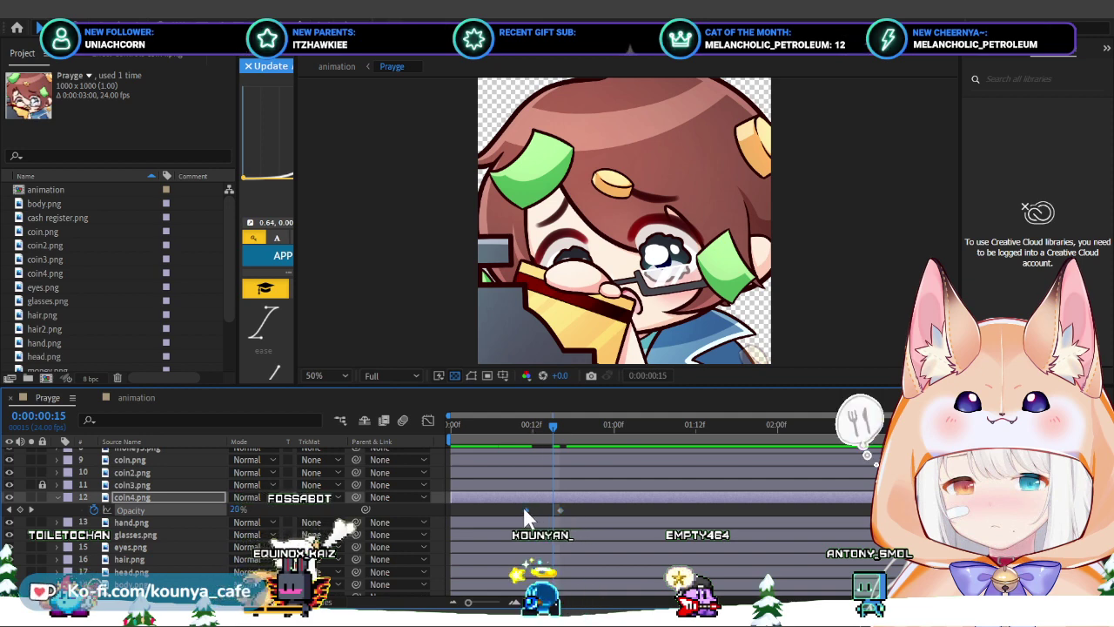
Replay and scrub the animation to check the coin fade and pop-in timing.
{"action": "left_click_drag", "start_coordinate": [547, 419], "coordinate": [478, 430]}
{"action": "key", "text": "space"}
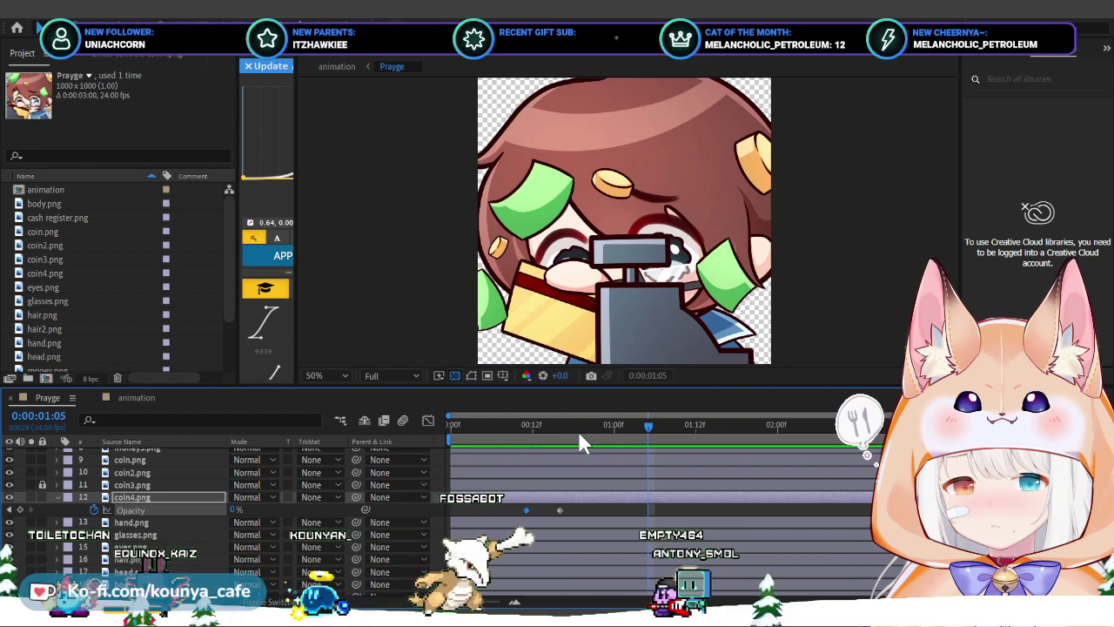
{"action": "left_click_drag", "start_coordinate": [598, 428], "coordinate": [547, 432]}
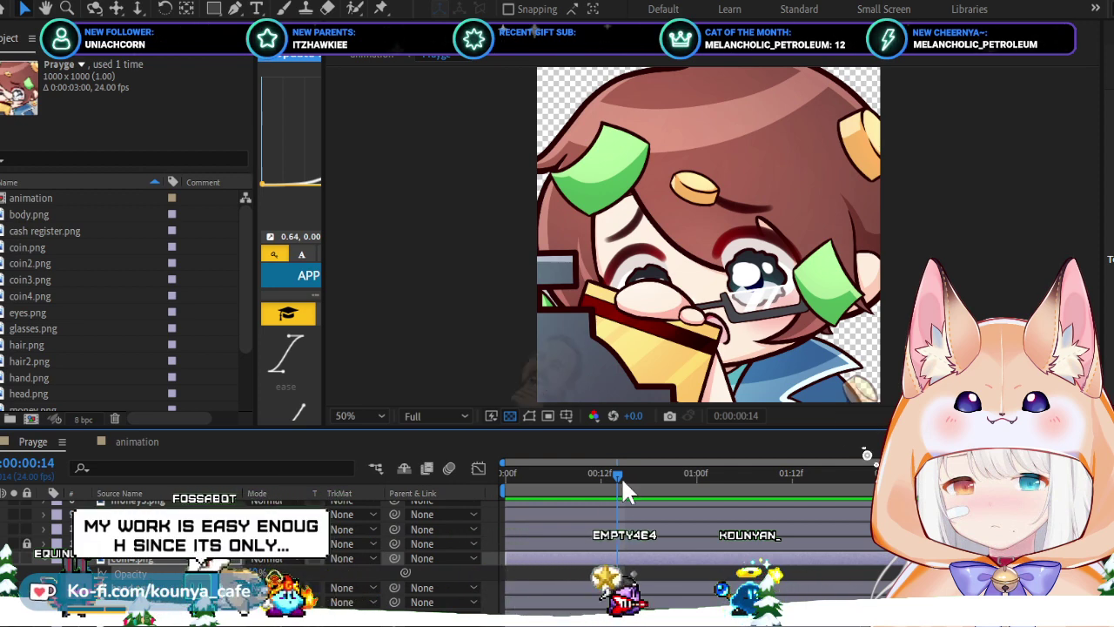
{"action": "left_click_drag", "start_coordinate": [620, 476], "coordinate": [497, 472]}
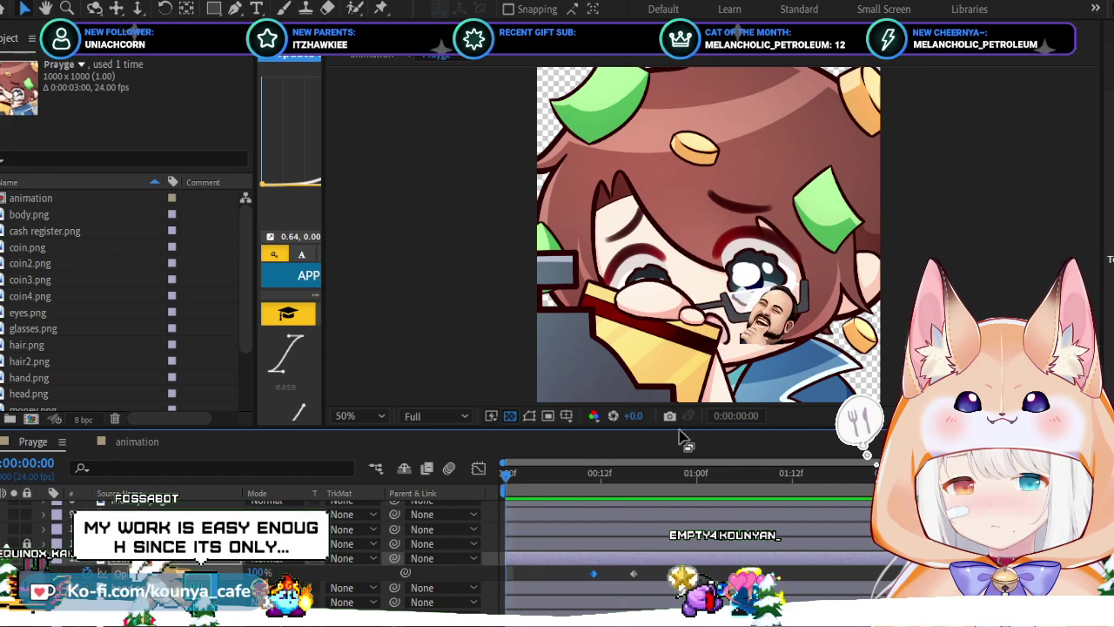
{"action": "key", "text": "Page_Down"}
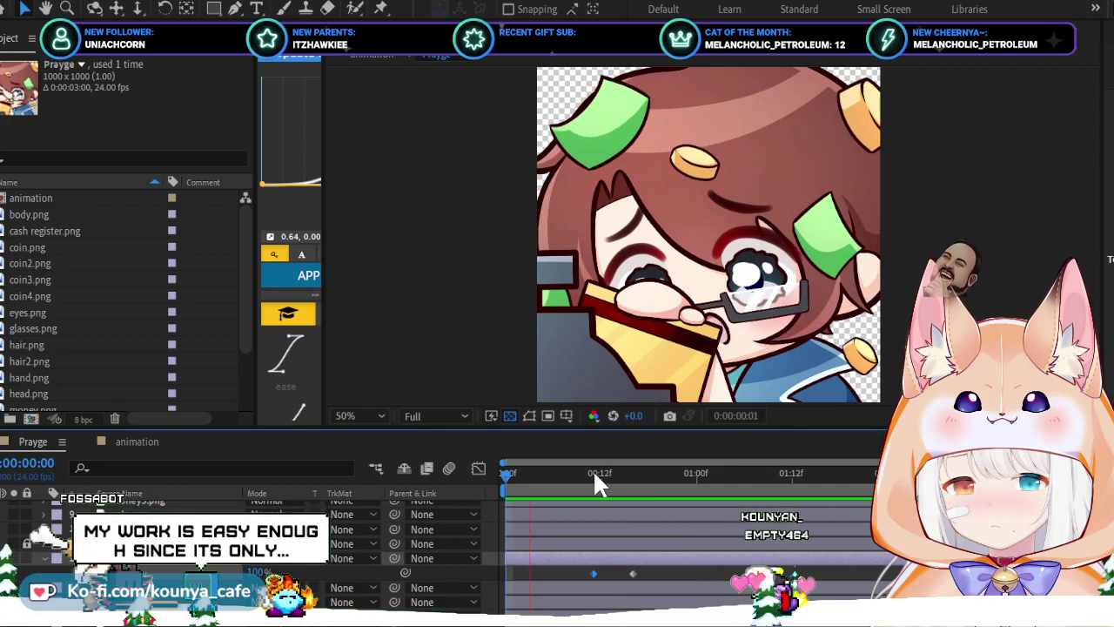
{"action": "key", "text": "space"}
{"action": "key", "text": "space"}
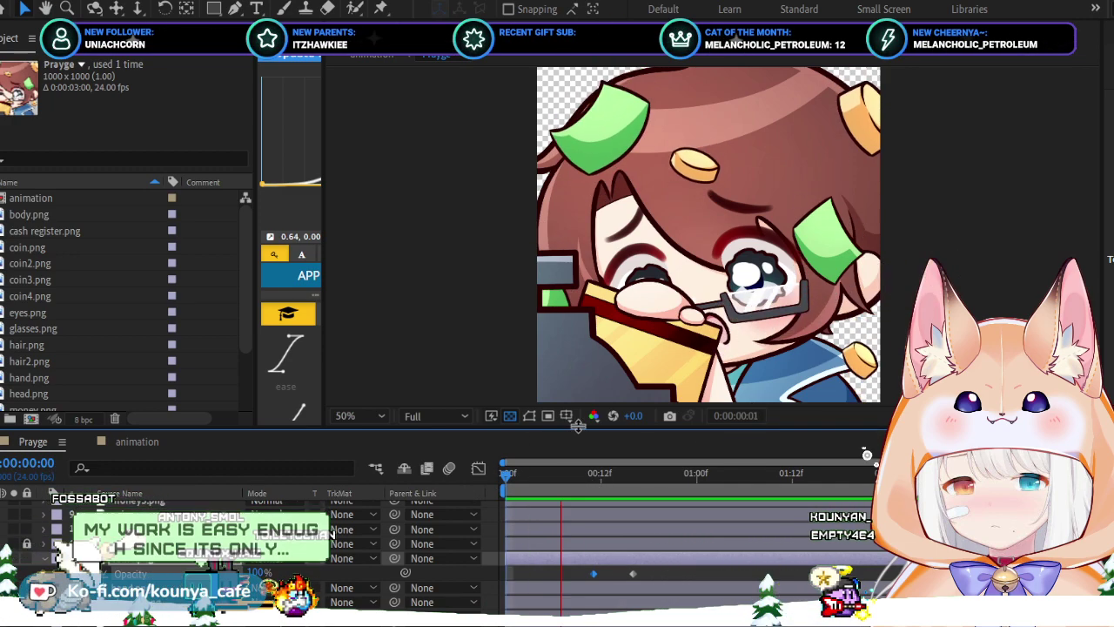
{"action": "left_click_drag", "start_coordinate": [605, 471], "coordinate": [498, 494]}
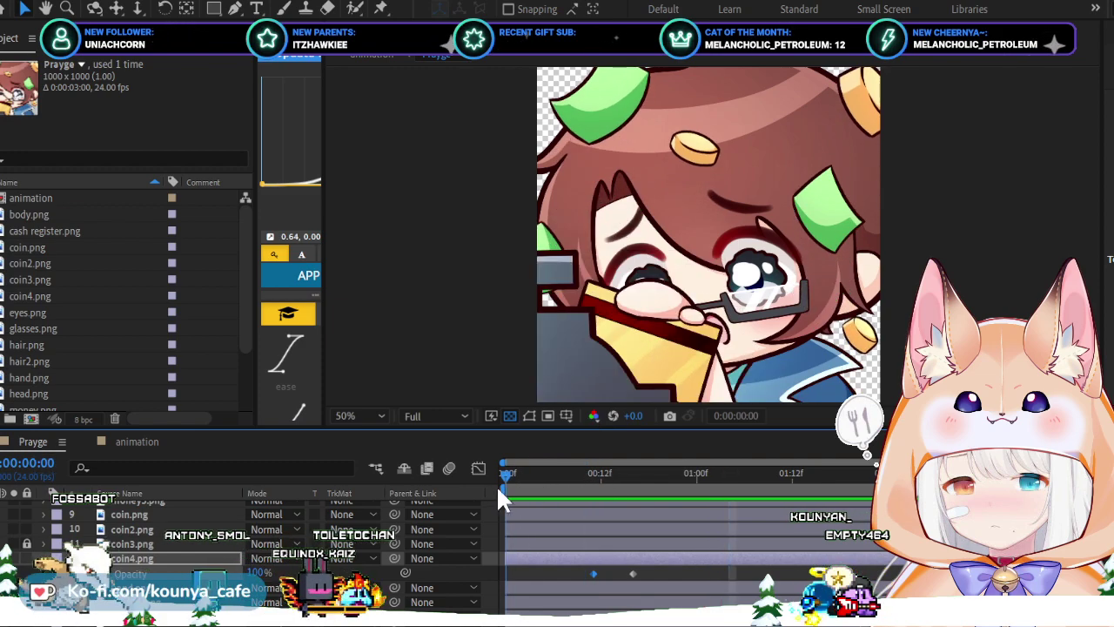
{"action": "key", "text": "space"}
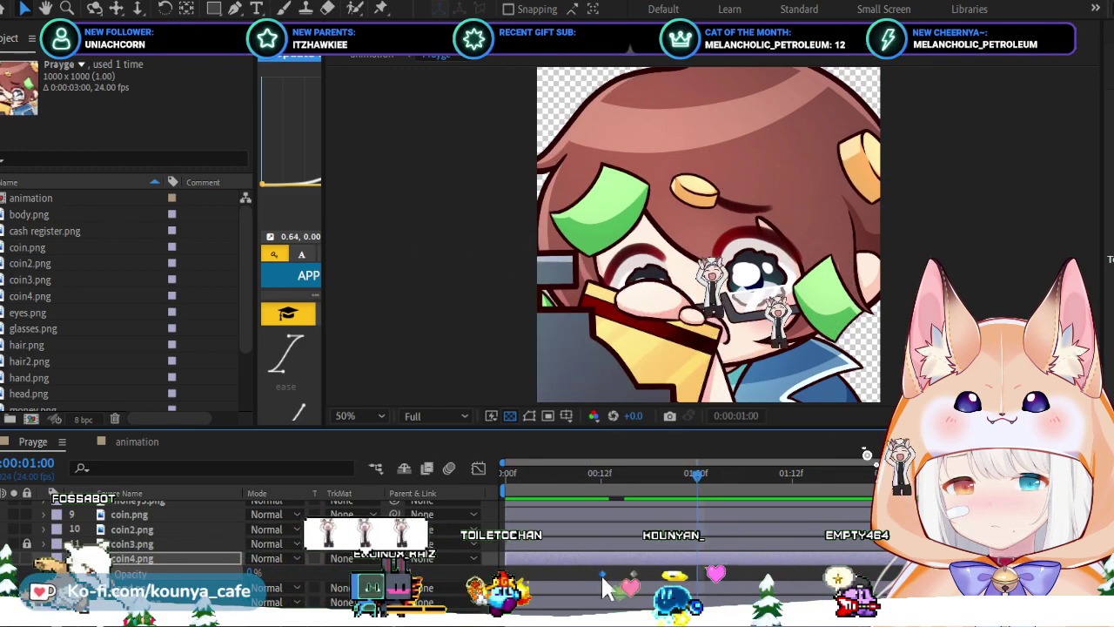
{"action": "left_click_drag", "start_coordinate": [605, 476], "coordinate": [423, 474]}
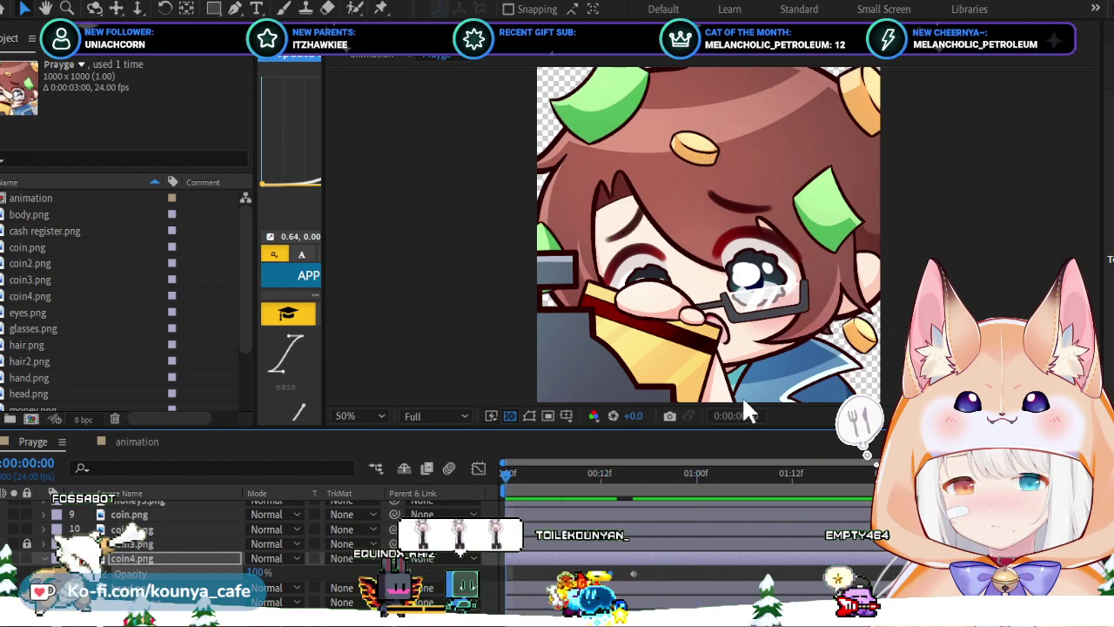
{"action": "key", "text": "space"}
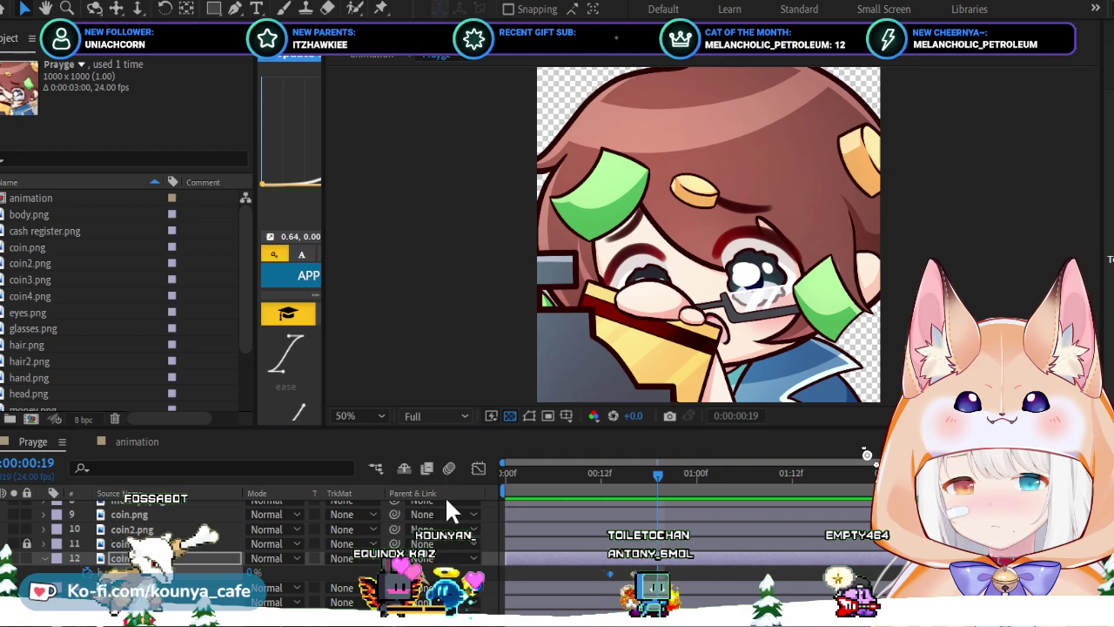
Set the preview resolution to Half and play the composition from the start.
{"action": "key", "text": "ctrl+shift+j"}
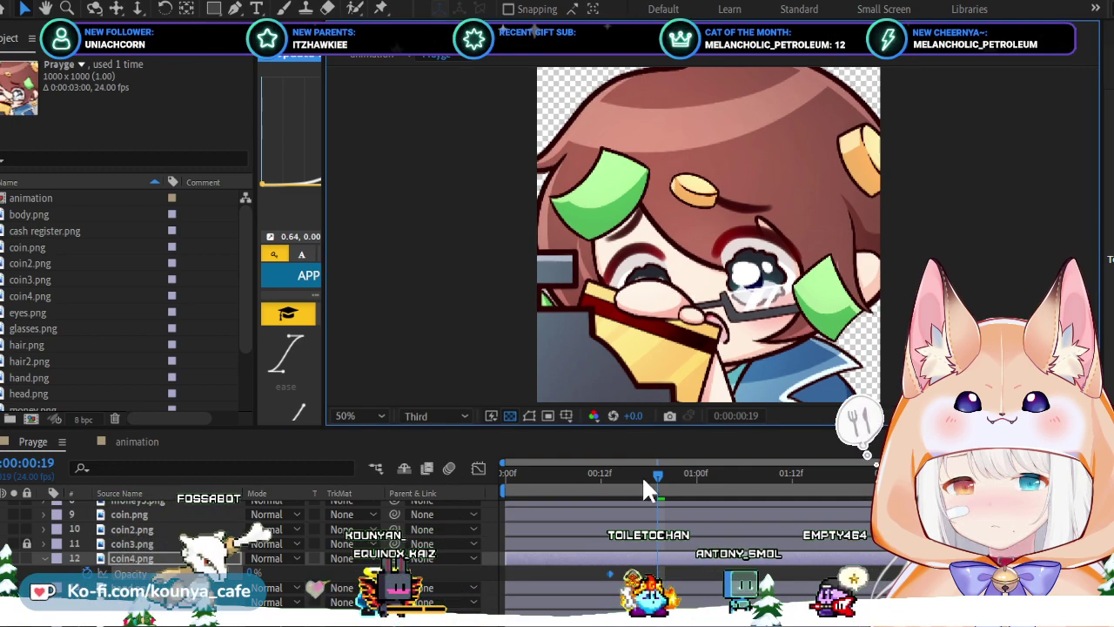
{"action": "key", "text": "space"}
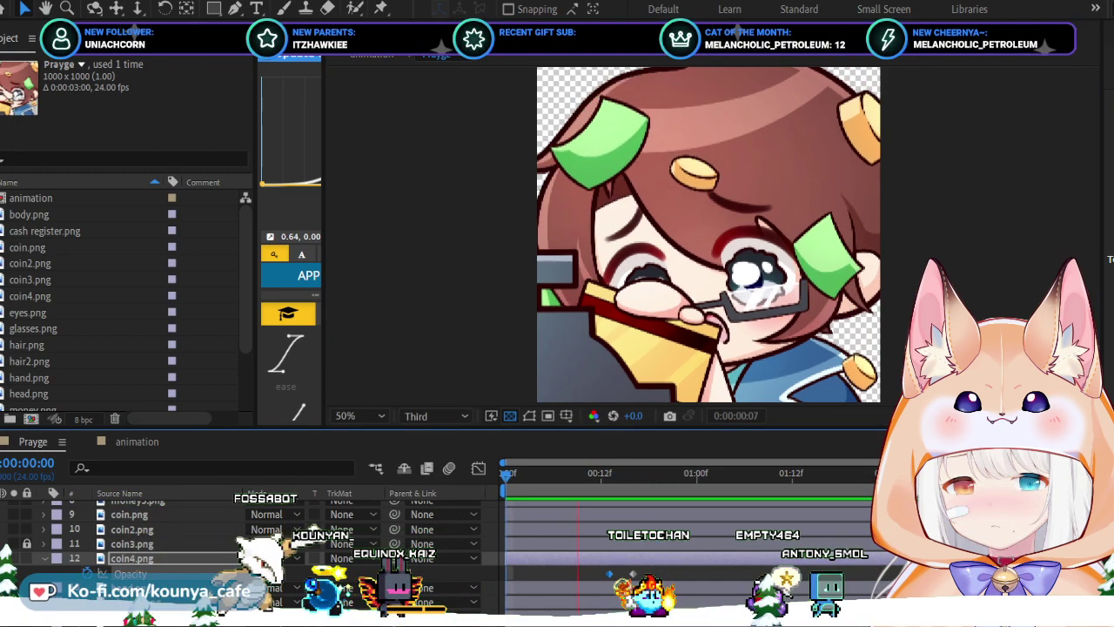
{"action": "left_click", "coordinate": [407, 415]}
{"action": "left_click", "coordinate": [426, 446]}
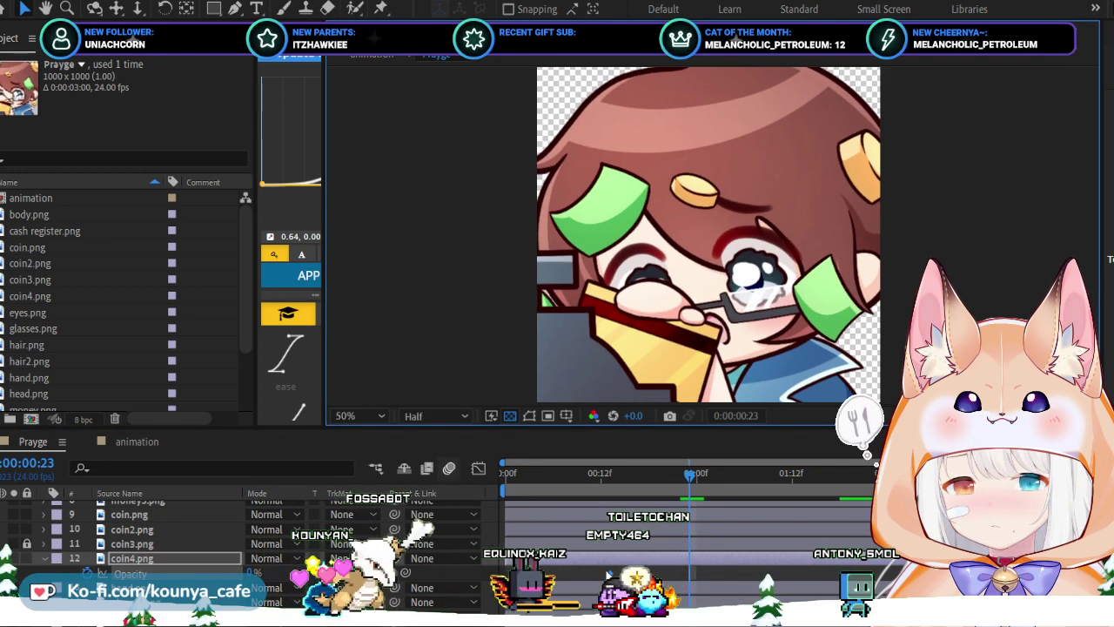
{"action": "left_click_drag", "start_coordinate": [648, 470], "coordinate": [444, 491]}
{"action": "key", "text": "space"}
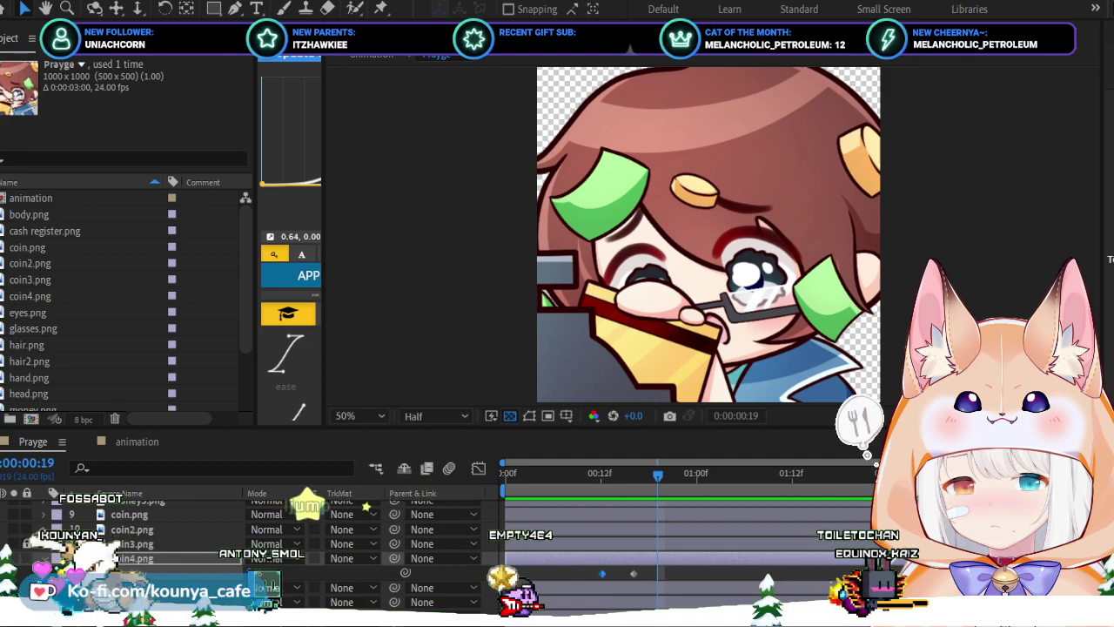
{"action": "key", "text": "Return"}
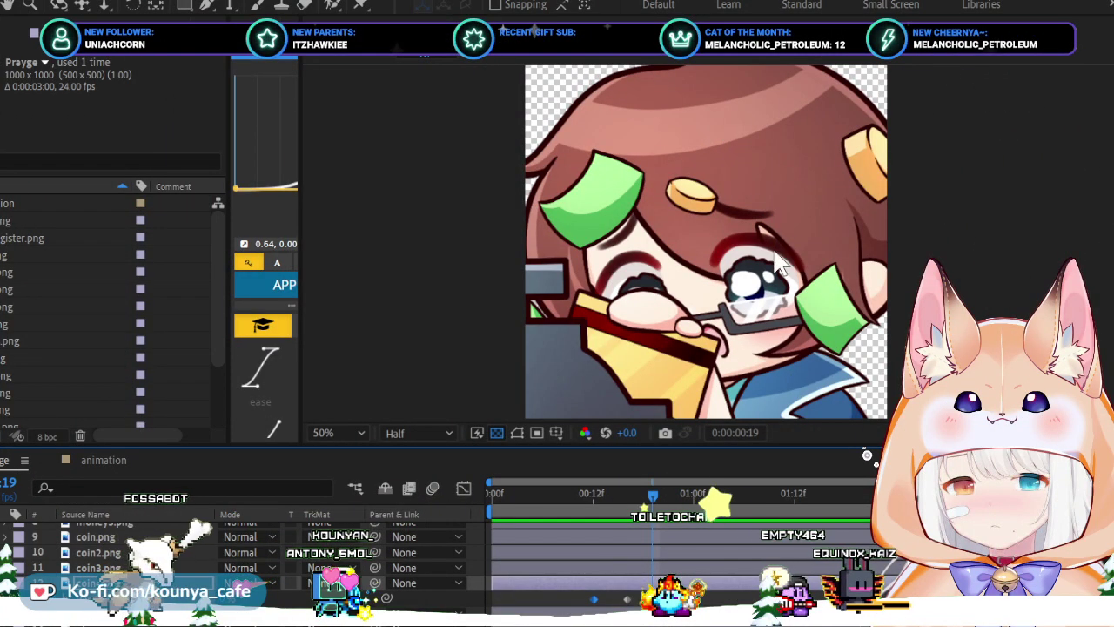
{"action": "left_click", "coordinate": [446, 273]}
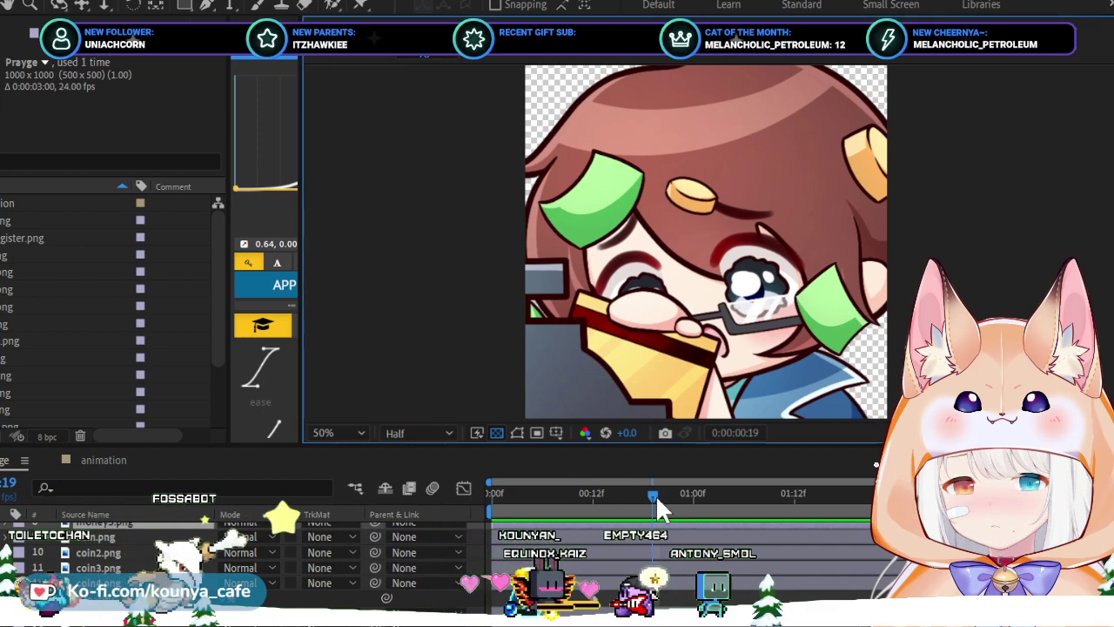
{"action": "left_click_drag", "start_coordinate": [655, 494], "coordinate": [454, 500]}
{"action": "key", "text": "space"}
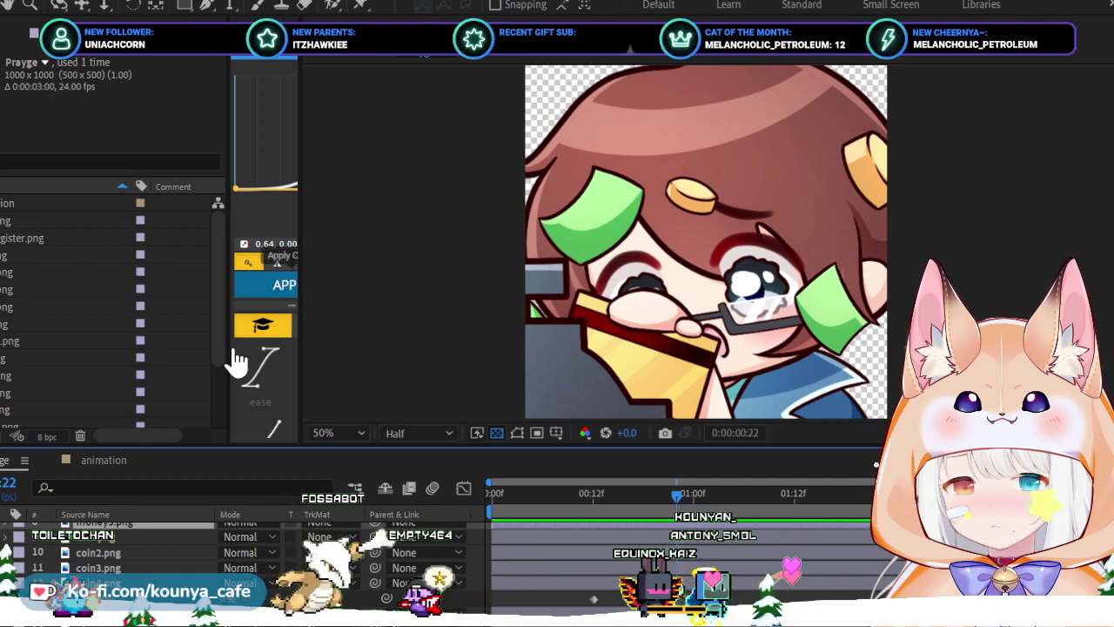
{"action": "left_click", "coordinate": [627, 493]}
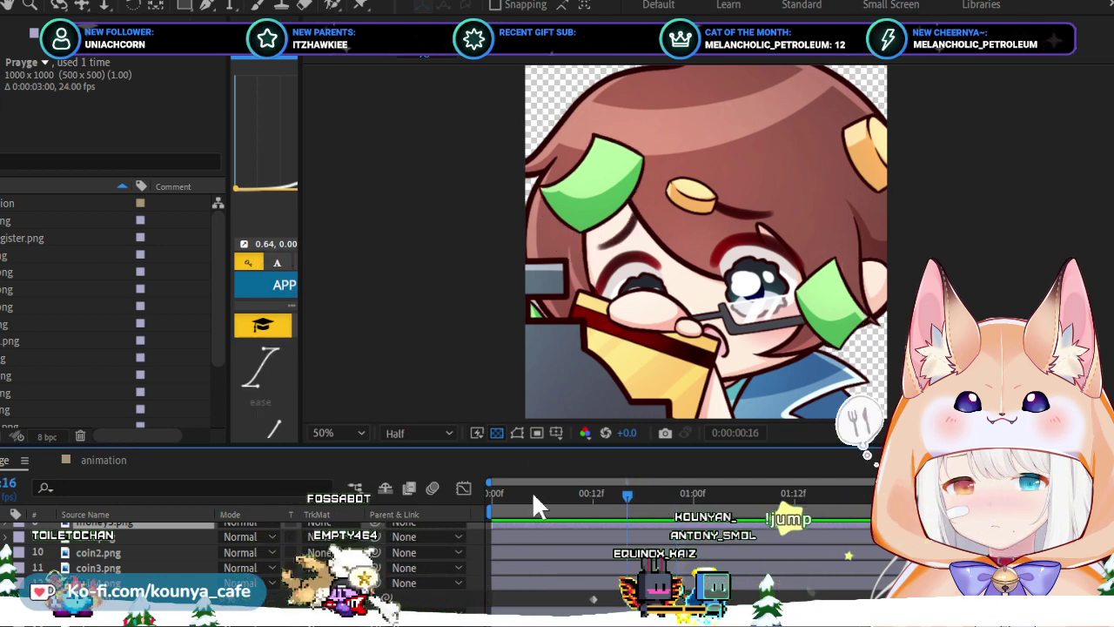
{"action": "left_click_drag", "start_coordinate": [533, 494], "coordinate": [494, 494]}
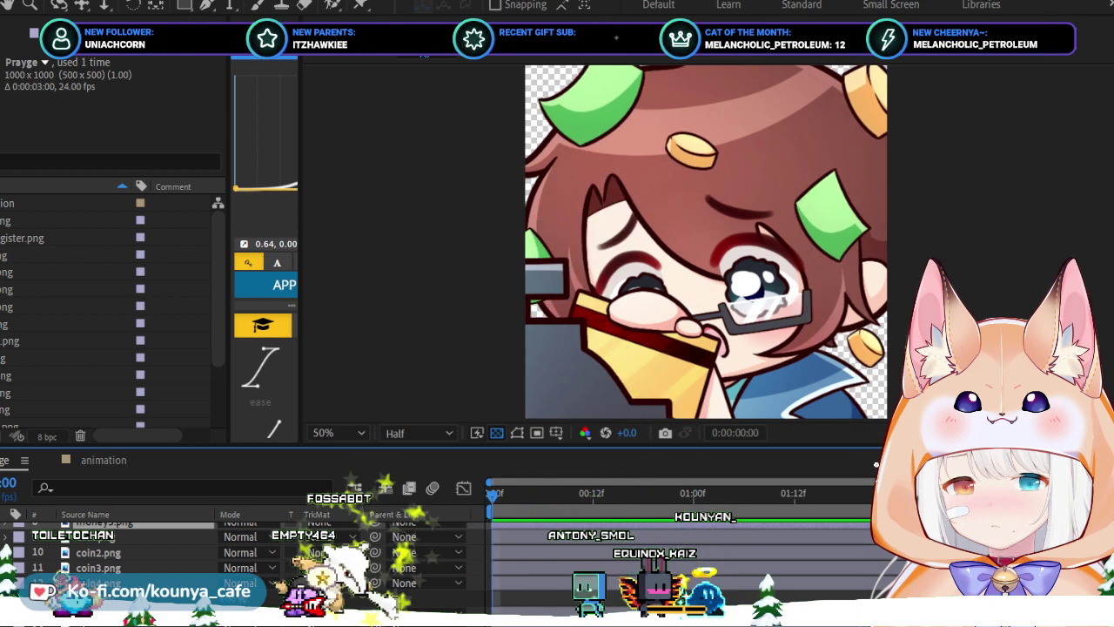
{"action": "scroll", "coordinate": [398, 529], "scroll_direction": "up", "scroll_amount": 1}
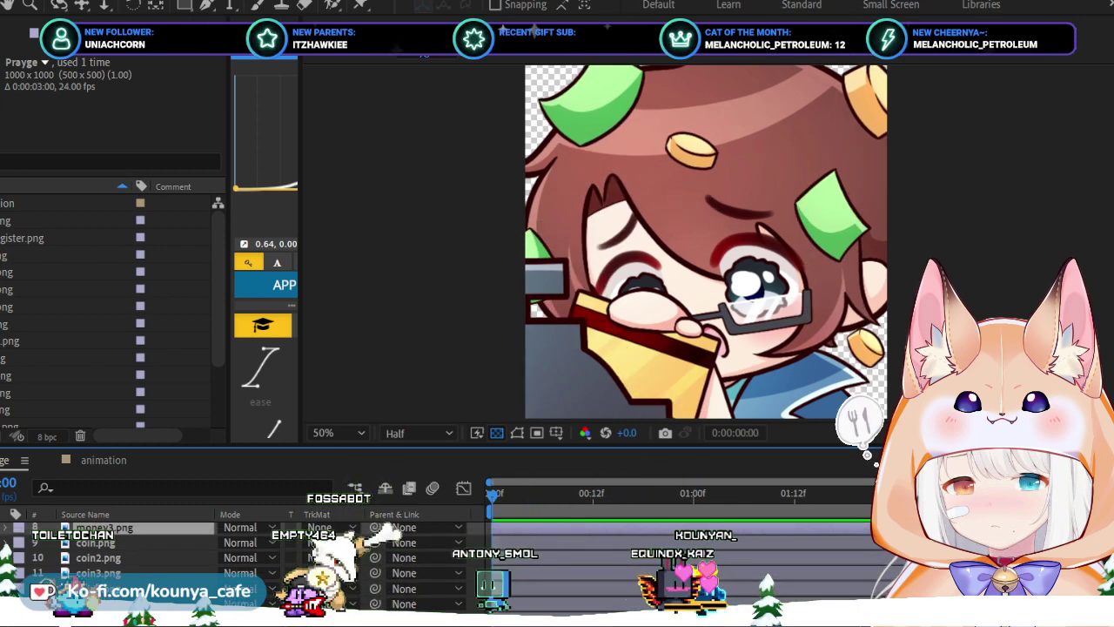
Select coin2.png, reveal its Opacity, and scrub through to inspect the coin.
{"action": "left_click", "coordinate": [82, 555]}
{"action": "key", "text": "t"}
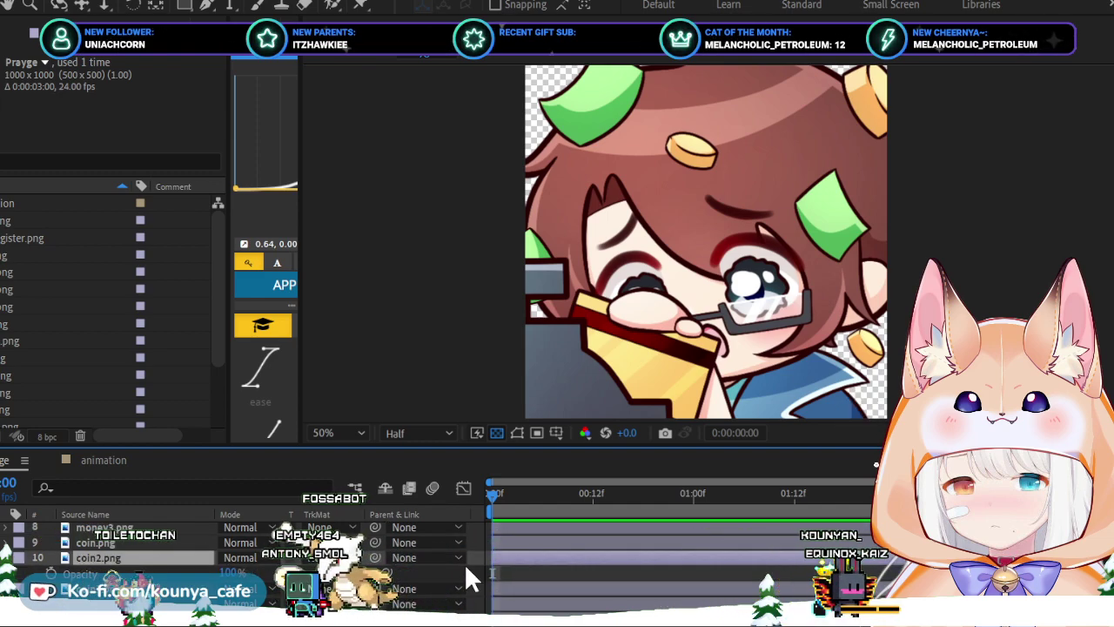
{"action": "left_click_drag", "start_coordinate": [516, 497], "coordinate": [660, 494]}
{"action": "left_click", "coordinate": [577, 494]}
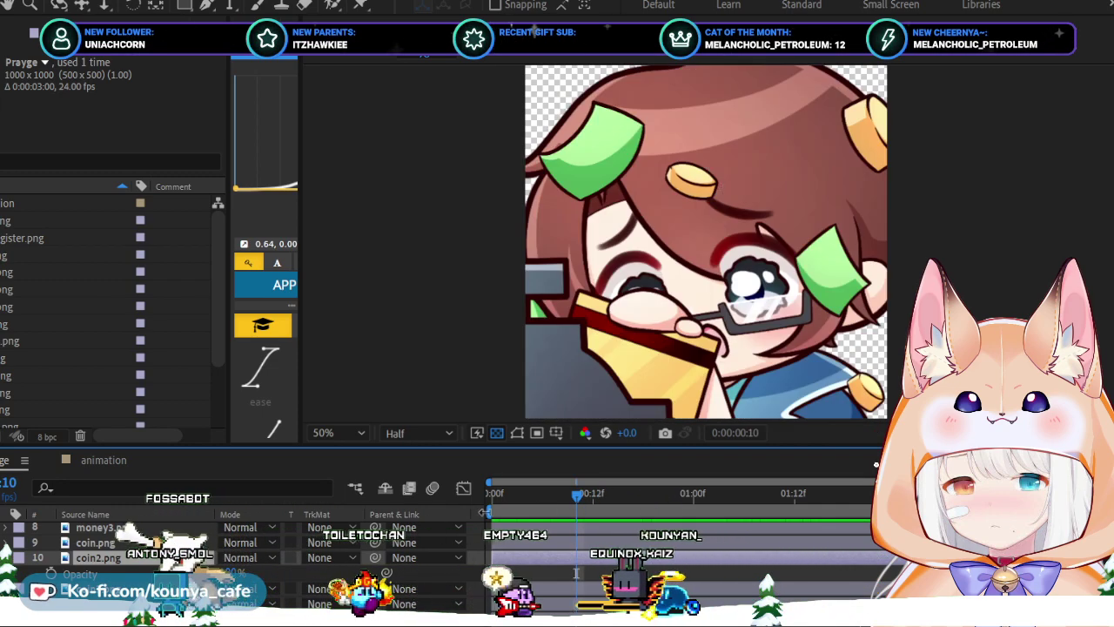
{"action": "left_click_drag", "start_coordinate": [583, 495], "coordinate": [604, 506]}
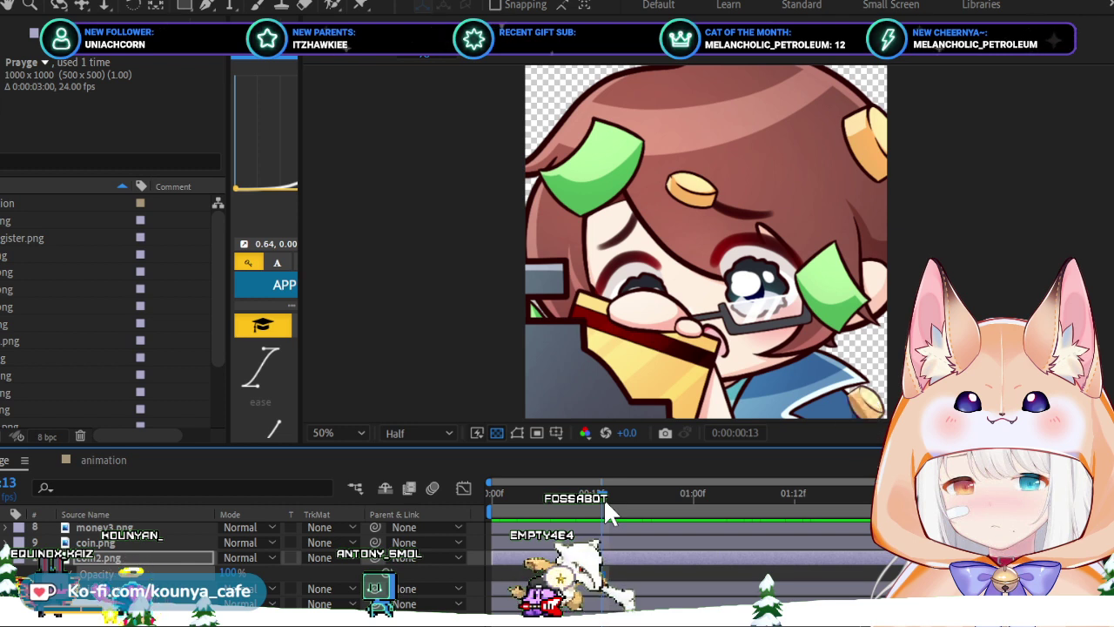
Place coin2.png's Opacity keyframes around frames 9 and 13 for the fade.
{"action": "left_click_drag", "start_coordinate": [593, 497], "coordinate": [580, 495]}
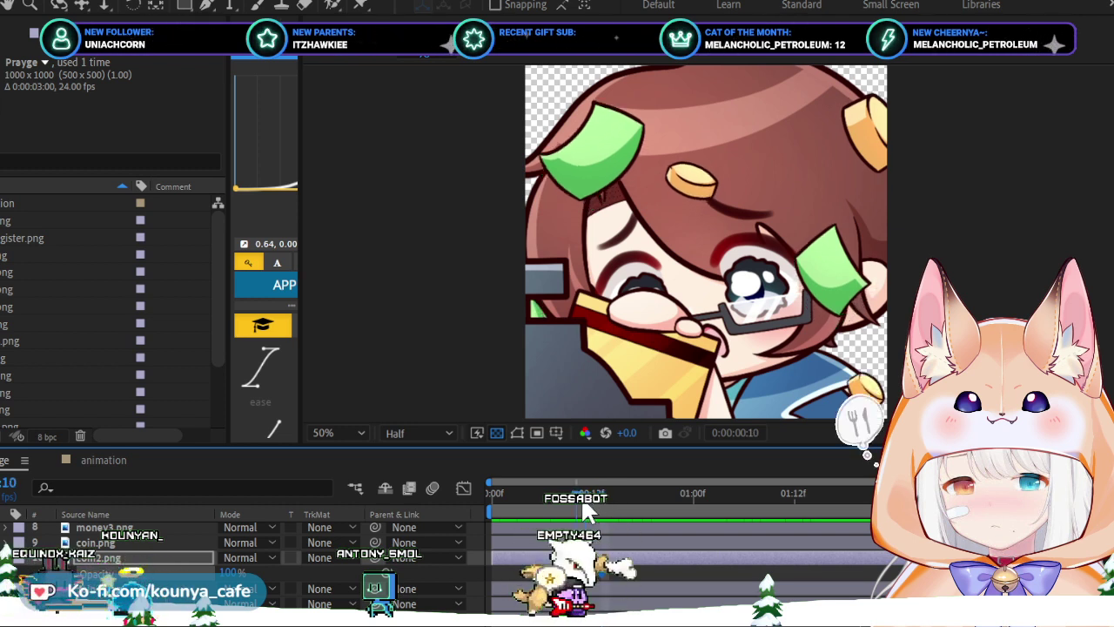
{"action": "left_click_drag", "start_coordinate": [580, 495], "coordinate": [572, 495]}
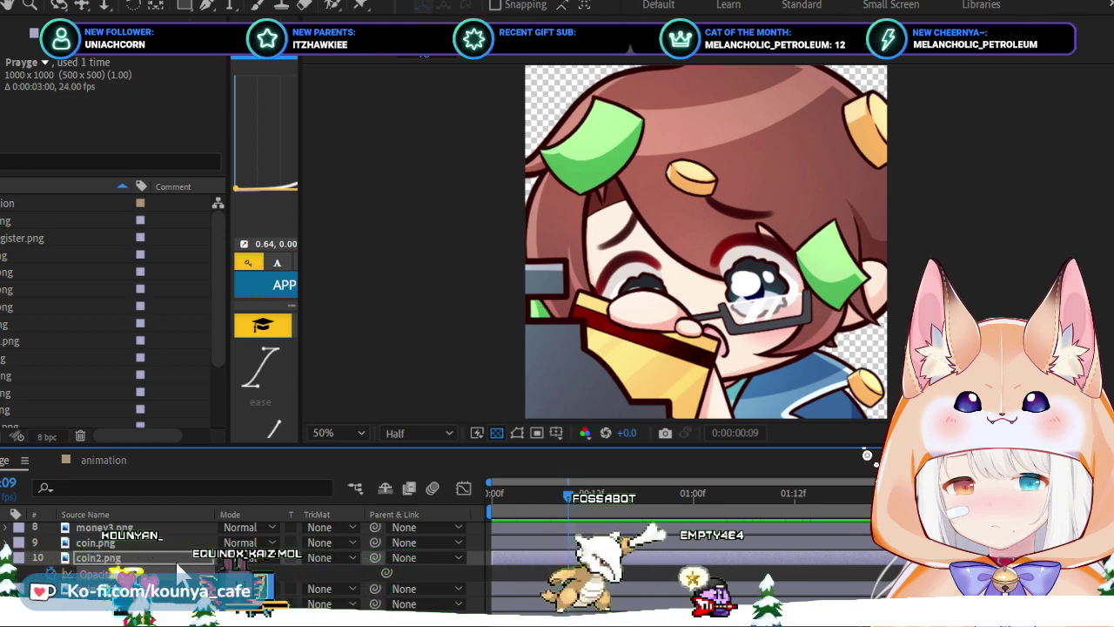
{"action": "key", "text": "Page_Down"}
{"action": "left_click", "coordinate": [606, 496]}
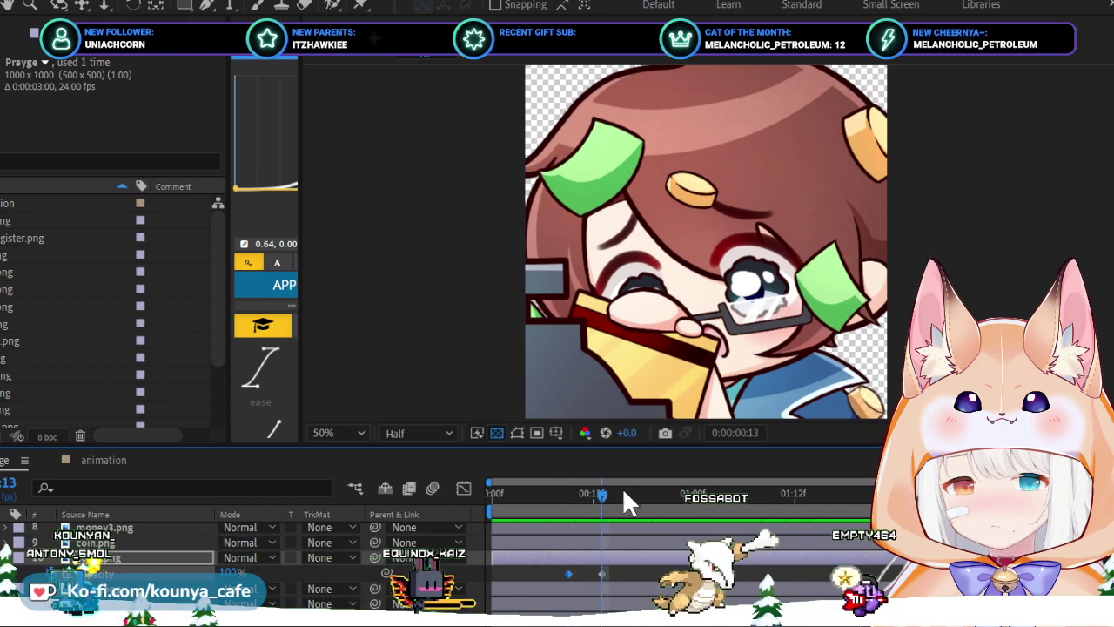
{"action": "mouse_move", "coordinate": [606, 492]}
{"action": "left_mouse_down"}
{"action": "mouse_move", "coordinate": [508, 503]}
{"action": "mouse_move", "coordinate": [596, 512]}
{"action": "left_mouse_up"}
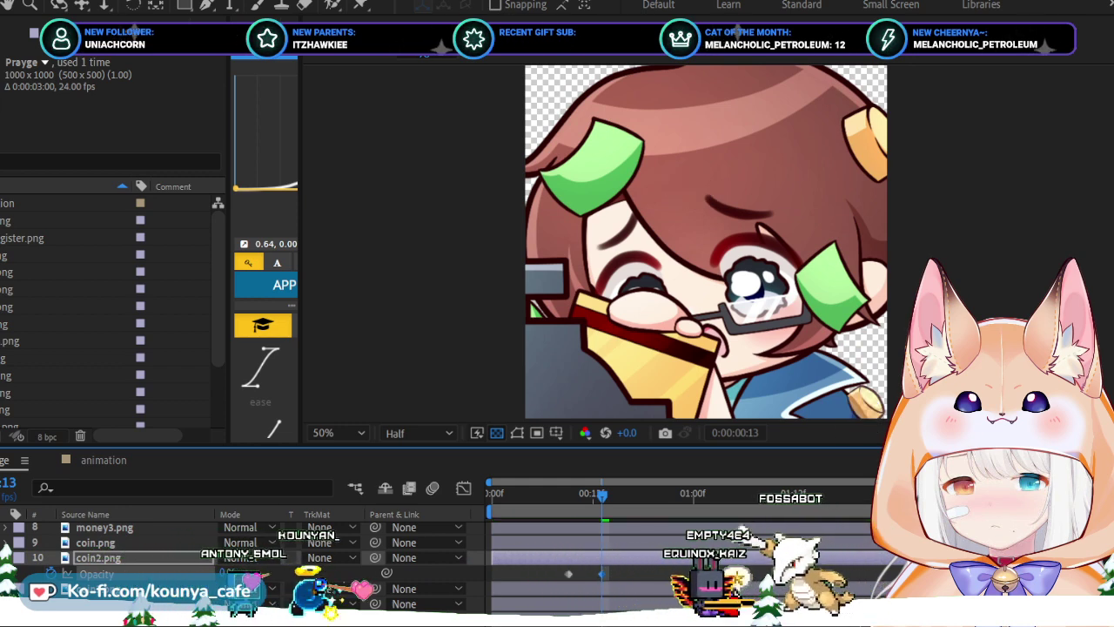
{"action": "left_click_drag", "start_coordinate": [595, 507], "coordinate": [451, 498]}
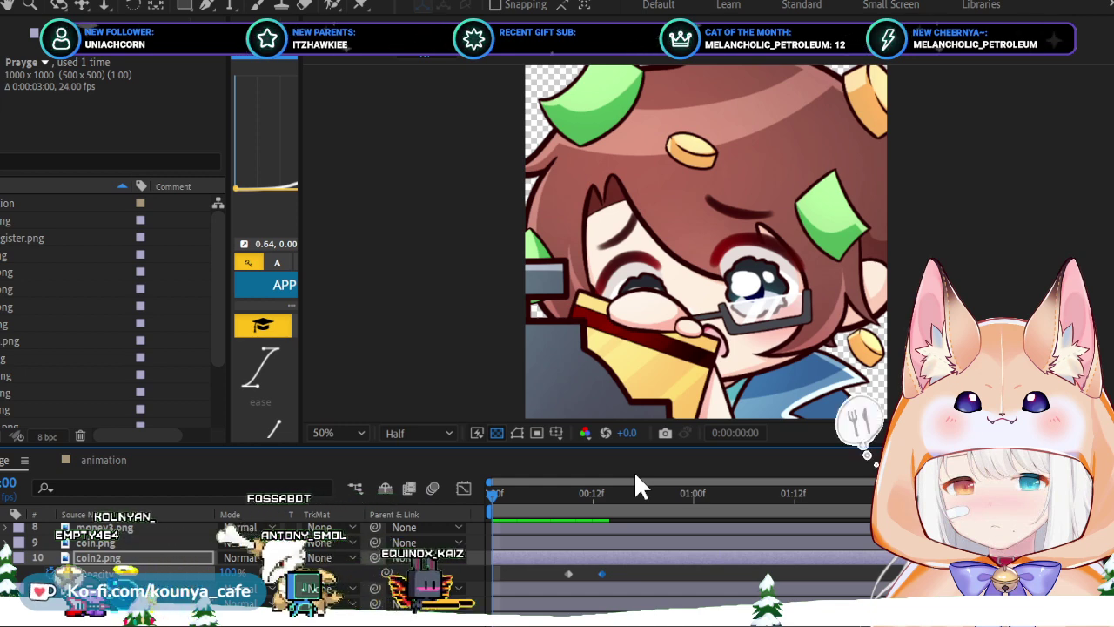
{"action": "key", "text": "space"}
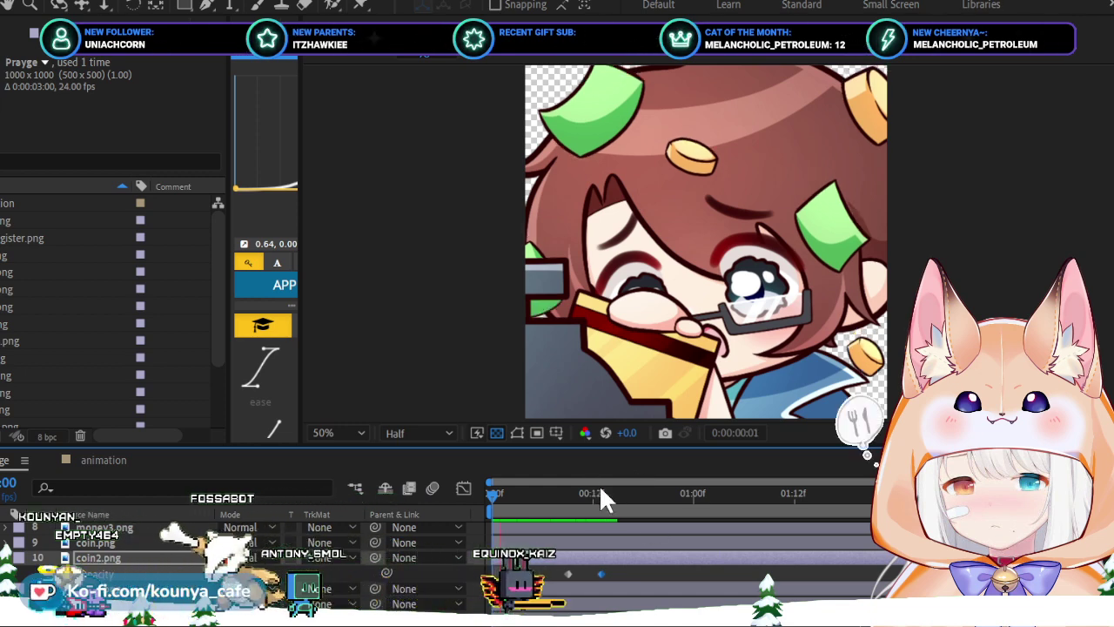
{"action": "left_click_drag", "start_coordinate": [615, 500], "coordinate": [409, 496]}
{"action": "key", "text": "space"}
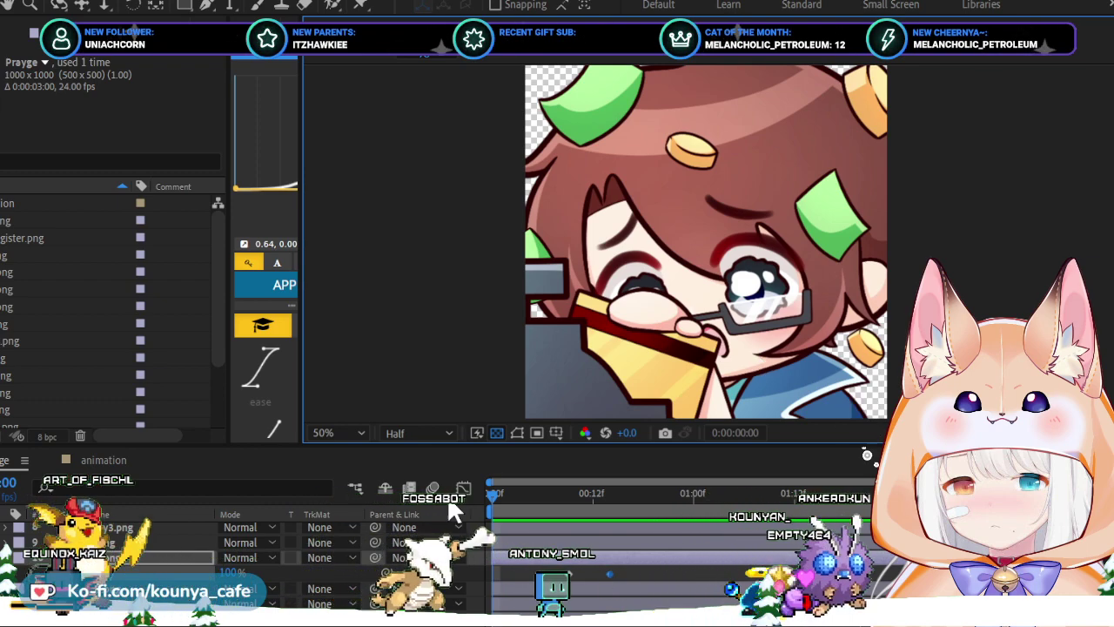
{"action": "left_click", "coordinate": [614, 502]}
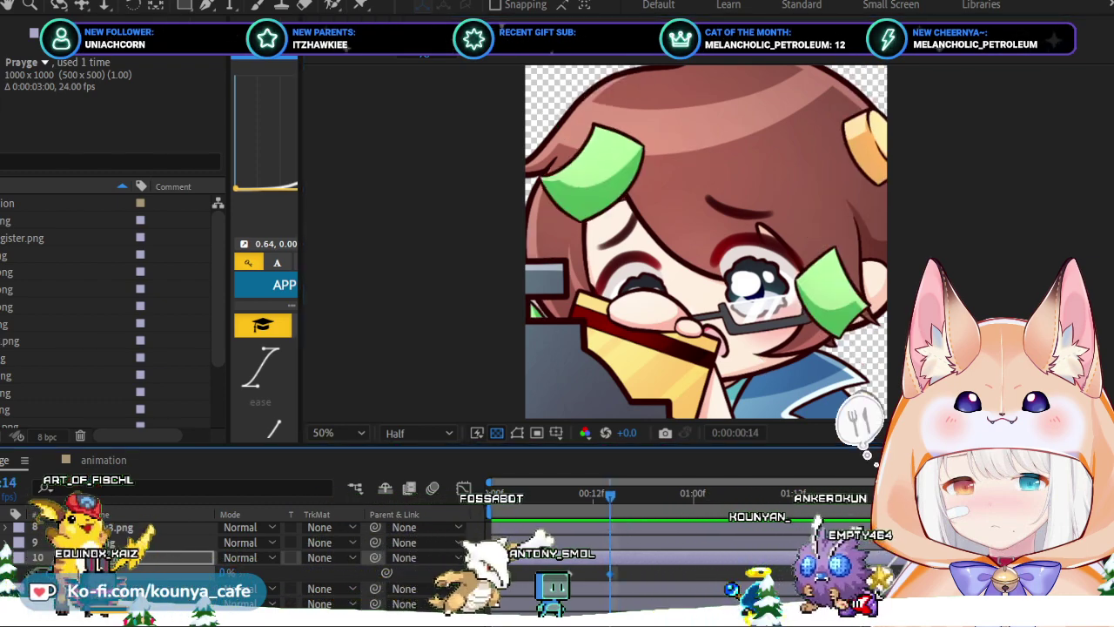
{"action": "key", "text": "u"}
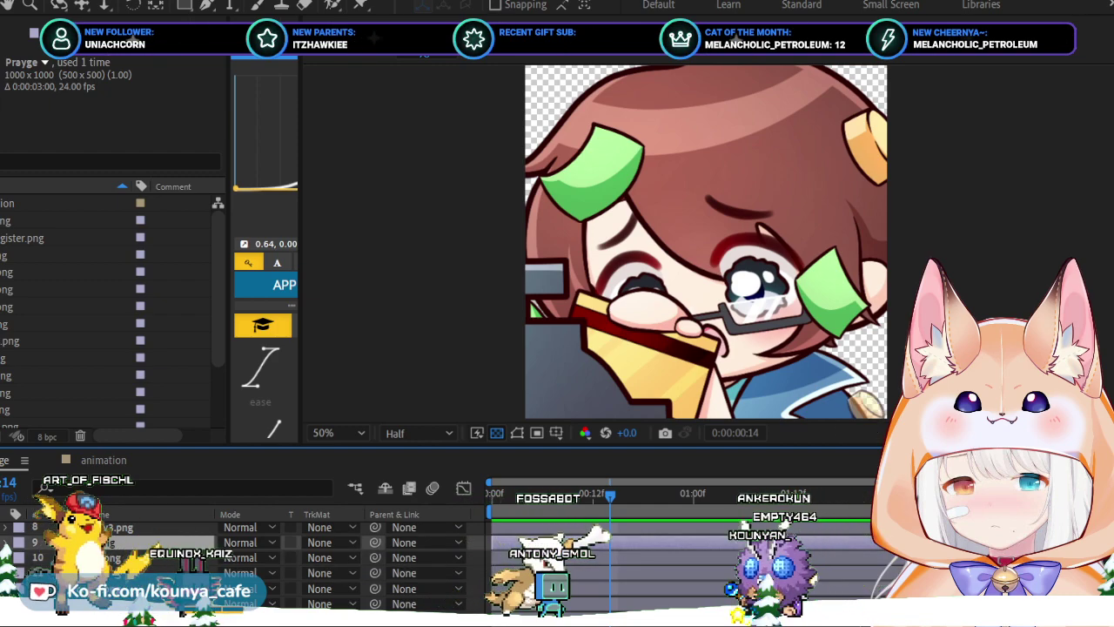
{"action": "left_click", "coordinate": [7, 541]}
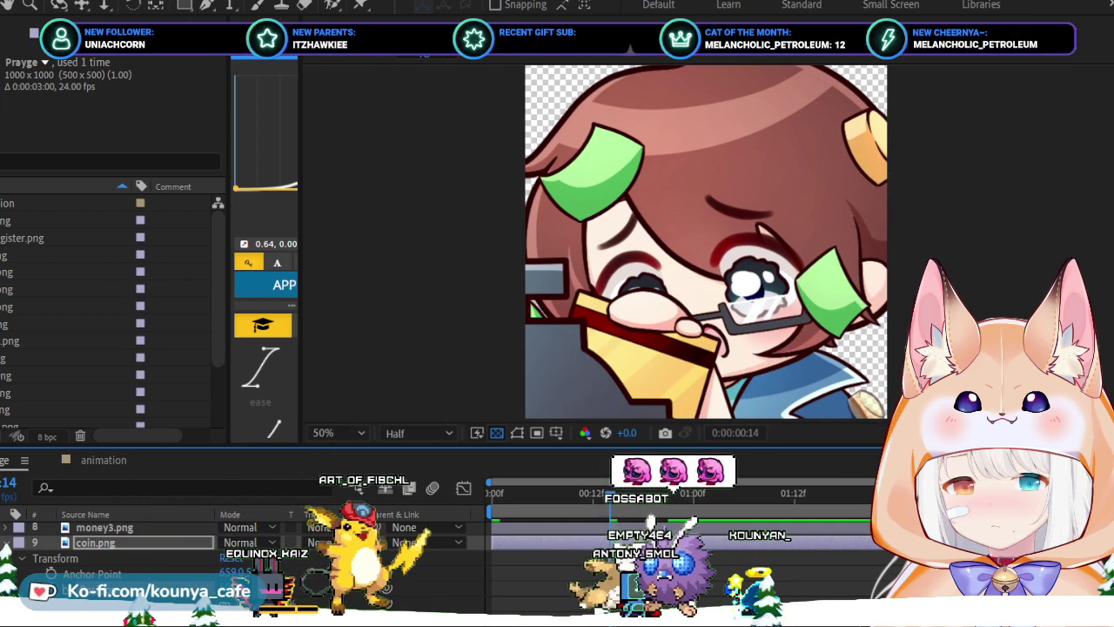
{"action": "left_click", "coordinate": [617, 496]}
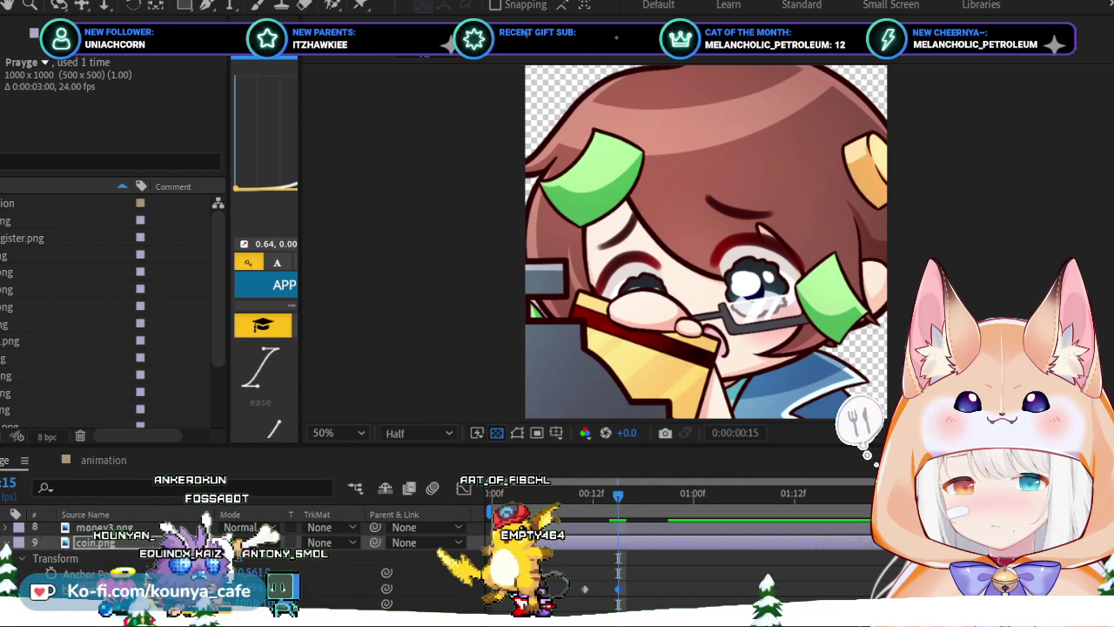
{"action": "left_click_drag", "start_coordinate": [591, 489], "coordinate": [458, 500]}
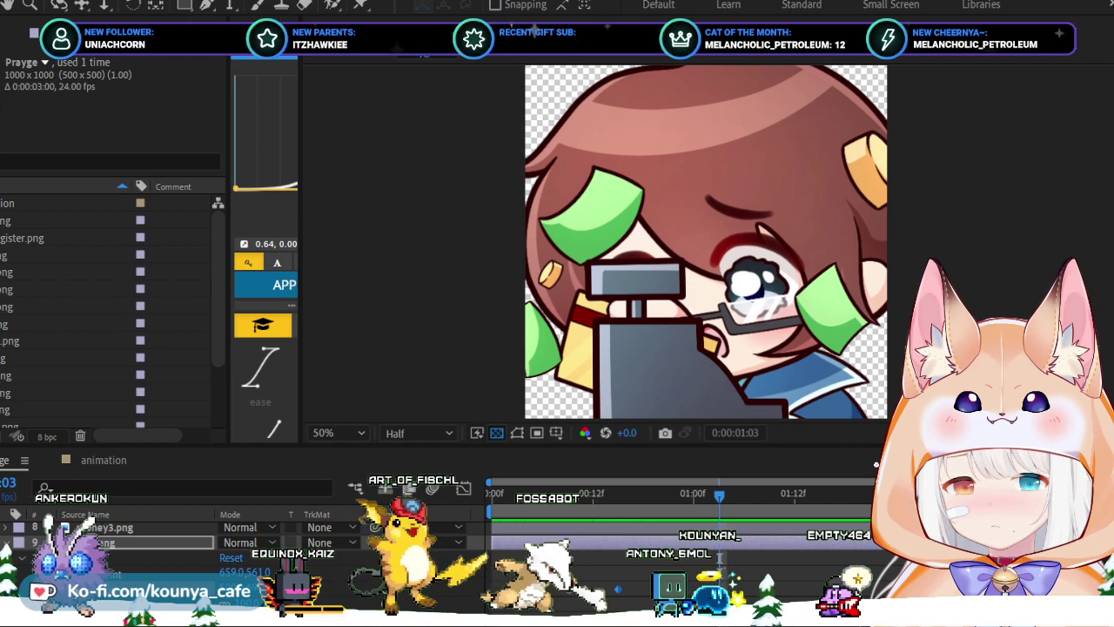
{"action": "key", "text": "space"}
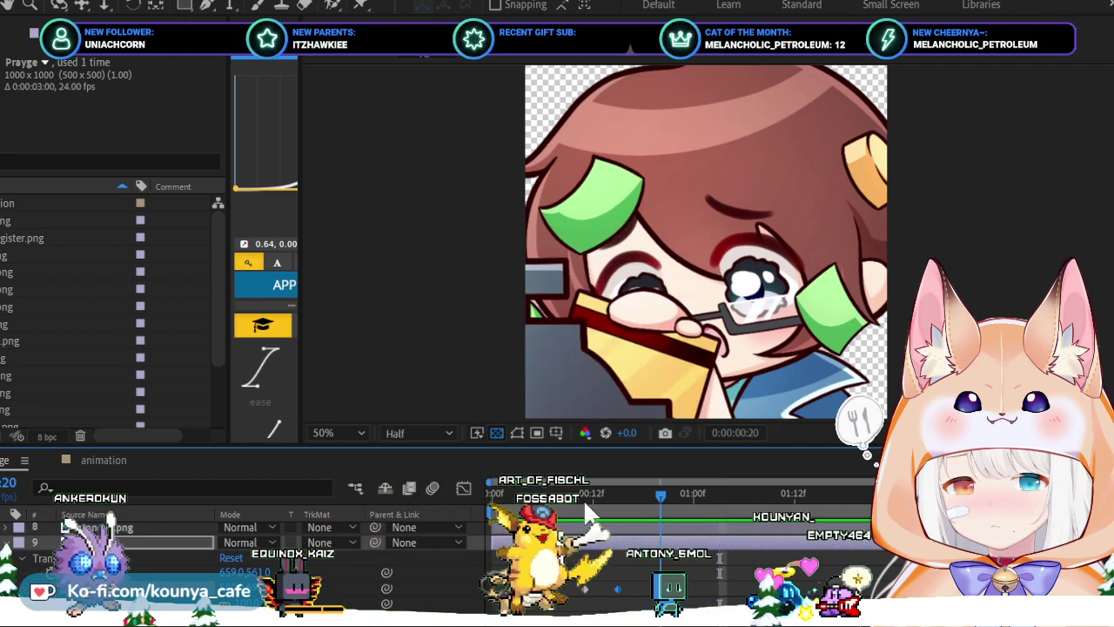
{"action": "key", "text": "space"}
{"action": "left_click_drag", "start_coordinate": [660, 499], "coordinate": [483, 496]}
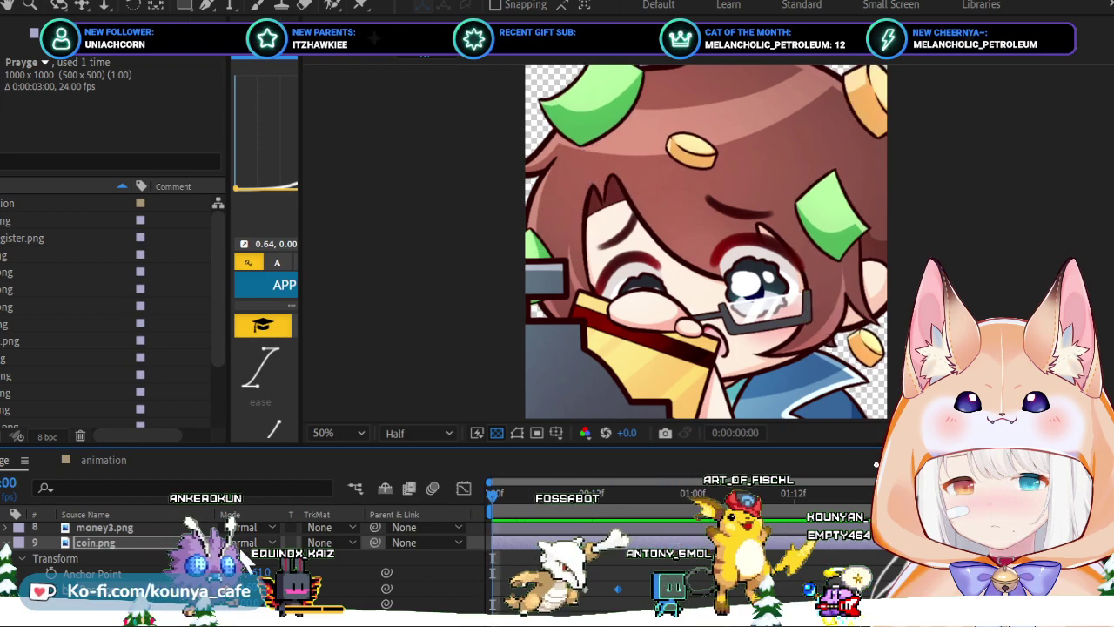
{"action": "scroll", "coordinate": [870, 460], "scroll_direction": "up", "scroll_amount": 5}
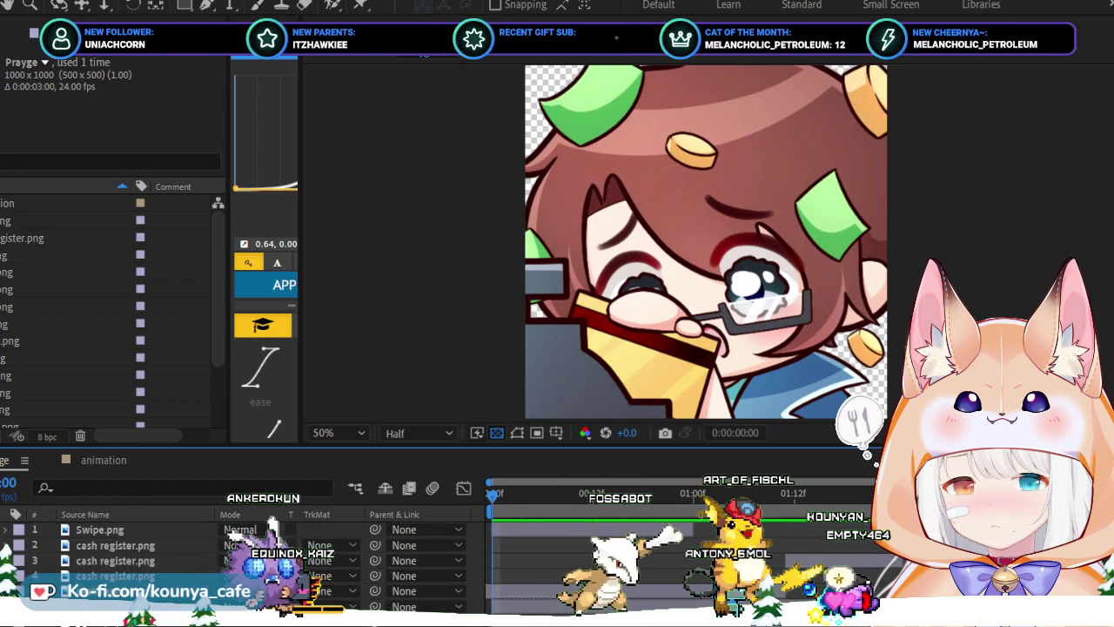
{"action": "scroll", "coordinate": [244, 561], "scroll_direction": "down", "scroll_amount": 5}
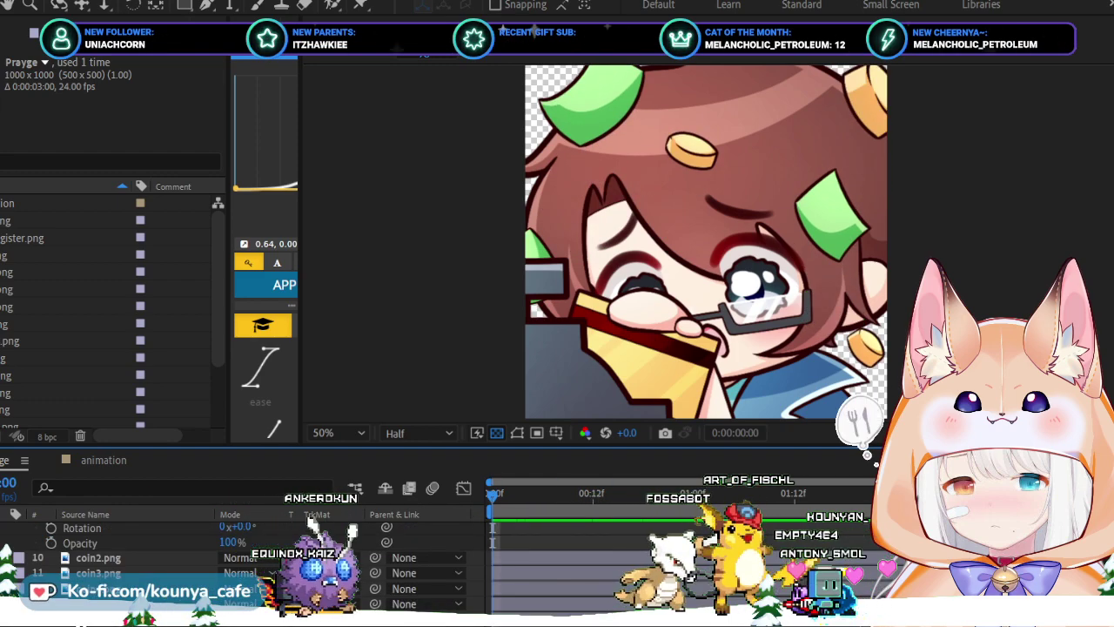
{"action": "scroll", "coordinate": [244, 561], "scroll_direction": "up", "scroll_amount": 4}
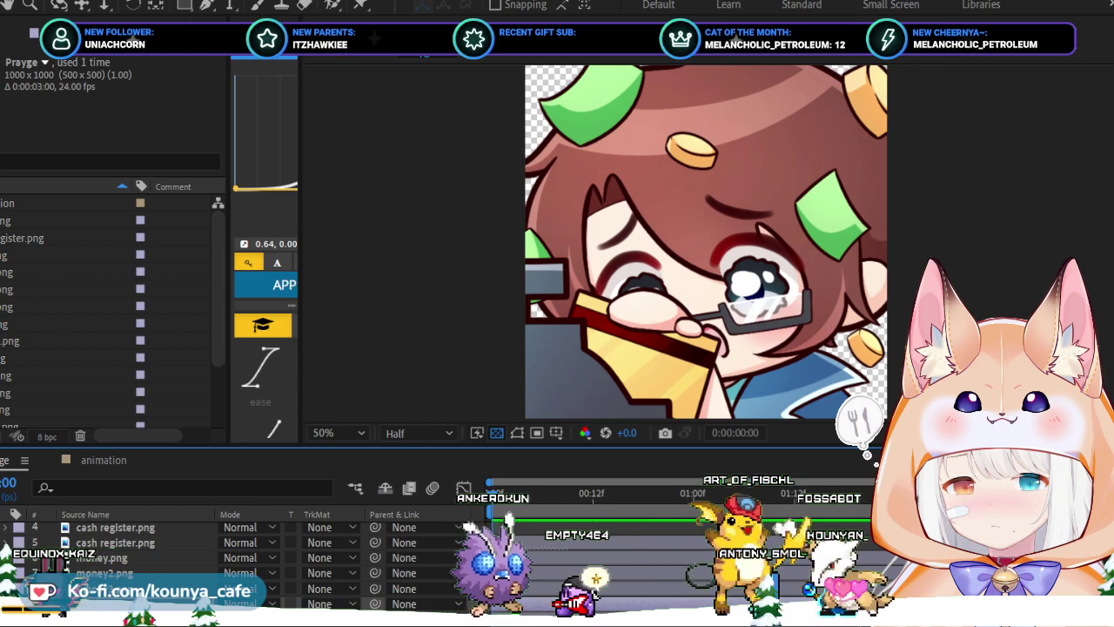
{"action": "key", "text": "space"}
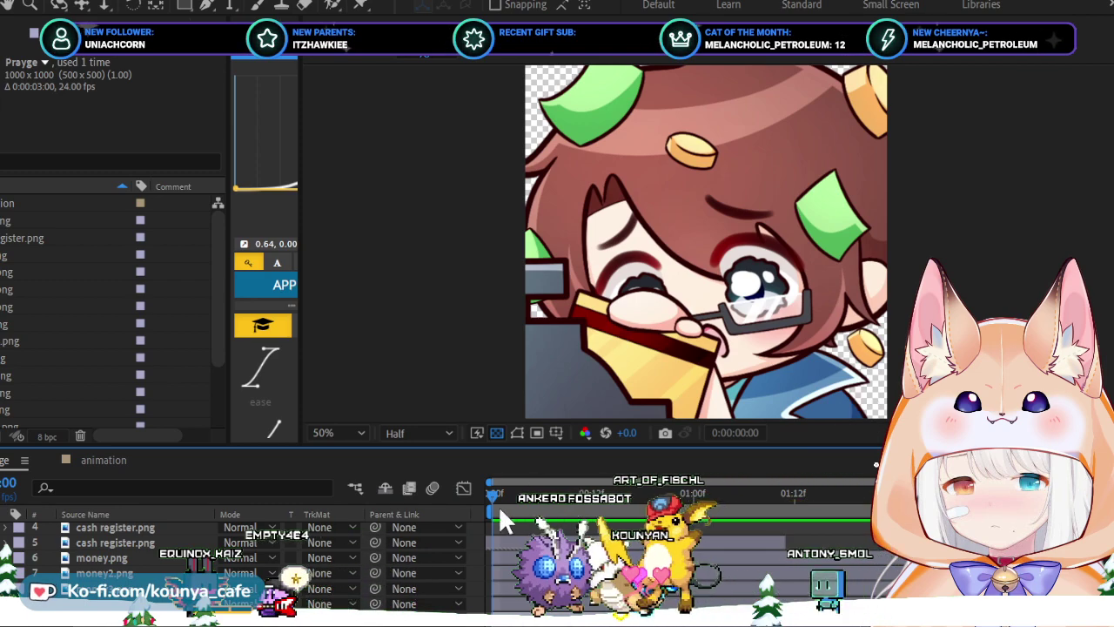
{"action": "left_click_drag", "start_coordinate": [487, 496], "coordinate": [398, 502]}
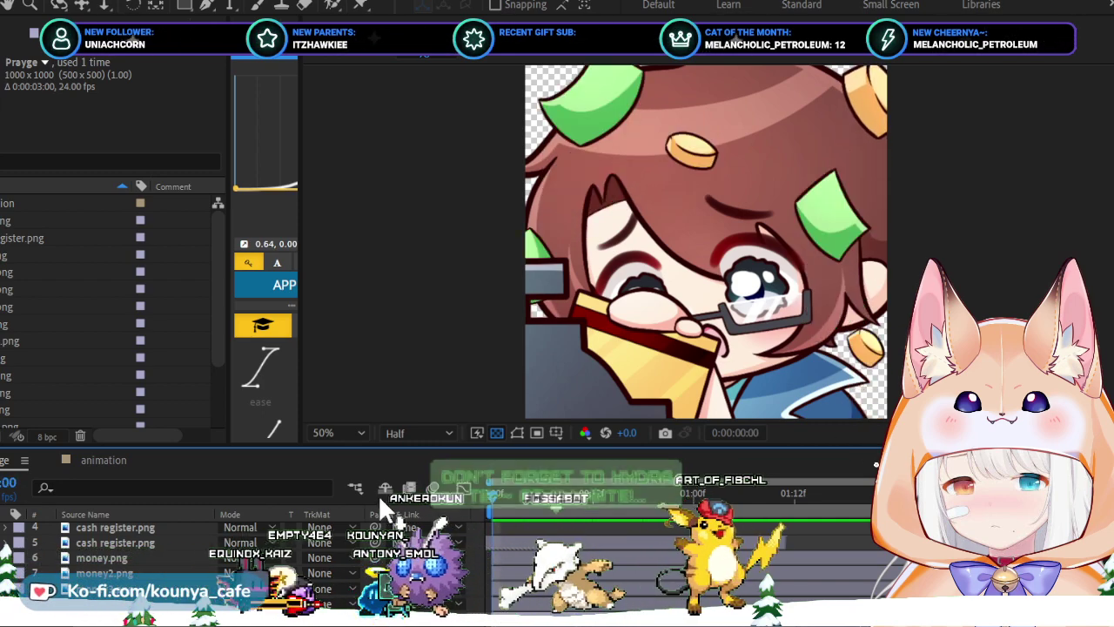
{"action": "left_click_drag", "start_coordinate": [513, 494], "coordinate": [572, 507]}
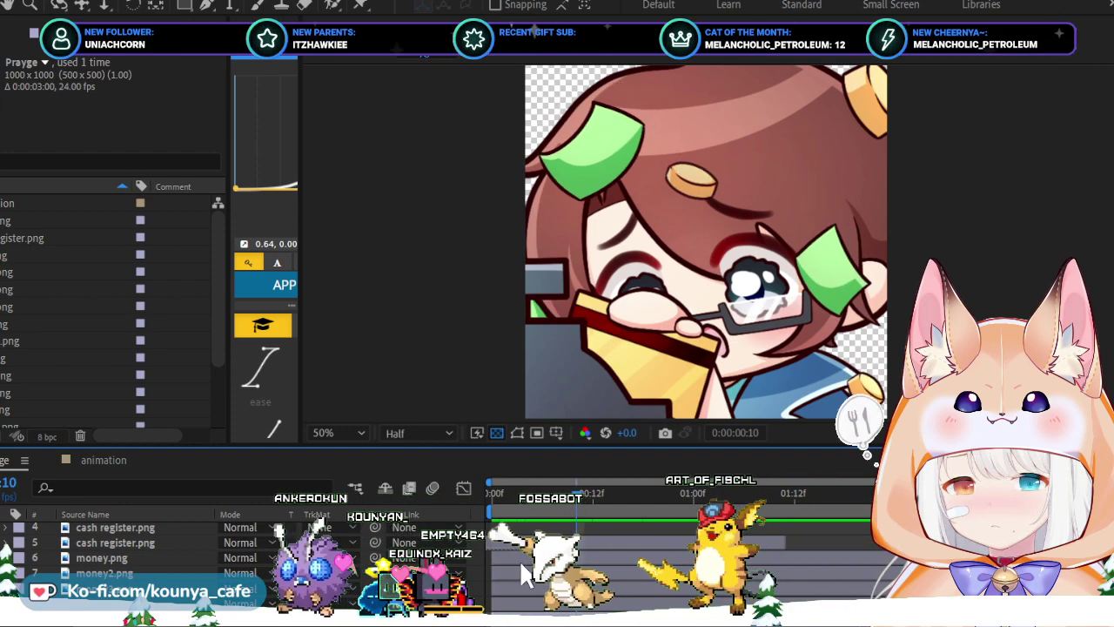
{"action": "left_click_drag", "start_coordinate": [576, 495], "coordinate": [609, 497]}
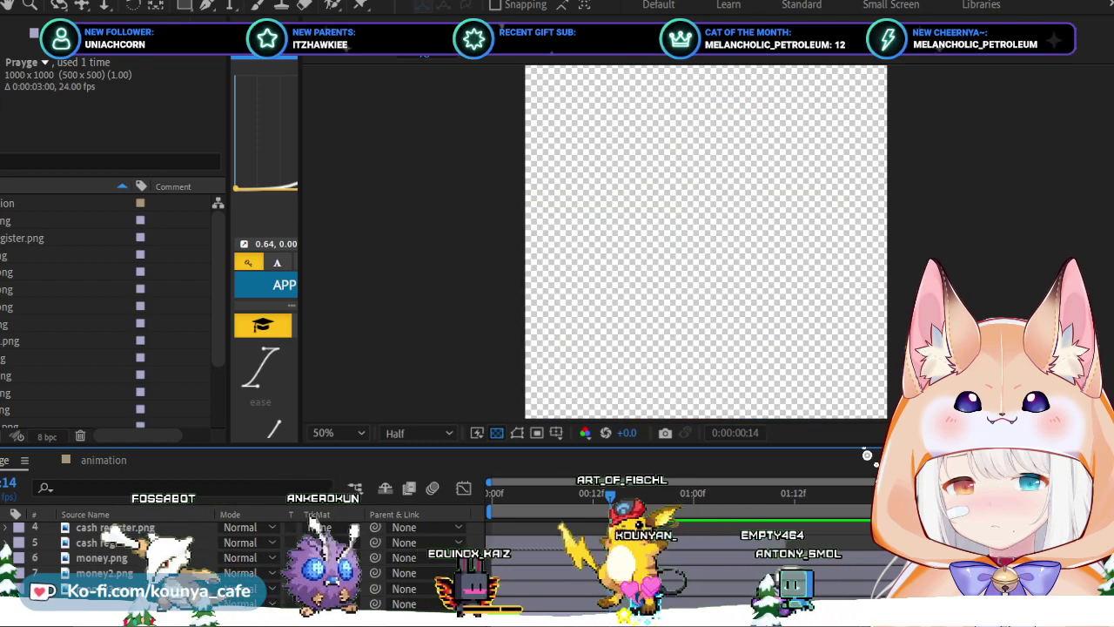
{"action": "left_click_drag", "start_coordinate": [609, 493], "coordinate": [567, 509]}
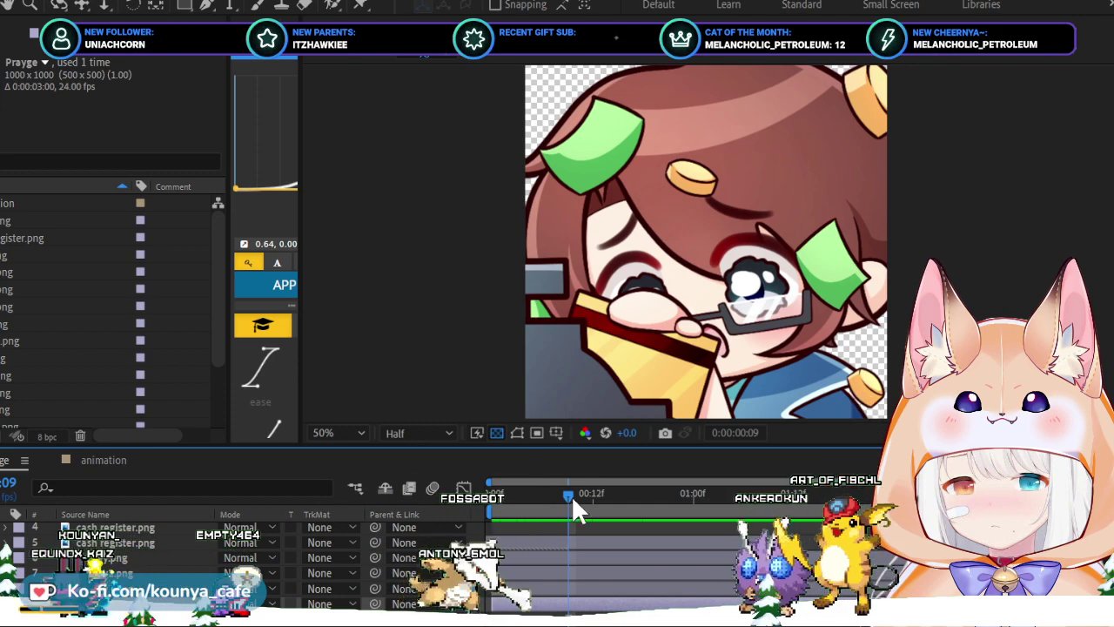
{"action": "mouse_move", "coordinate": [572, 495]}
{"action": "left_mouse_down"}
{"action": "mouse_move", "coordinate": [456, 508]}
{"action": "mouse_move", "coordinate": [601, 502]}
{"action": "mouse_move", "coordinate": [577, 502]}
{"action": "left_mouse_up"}
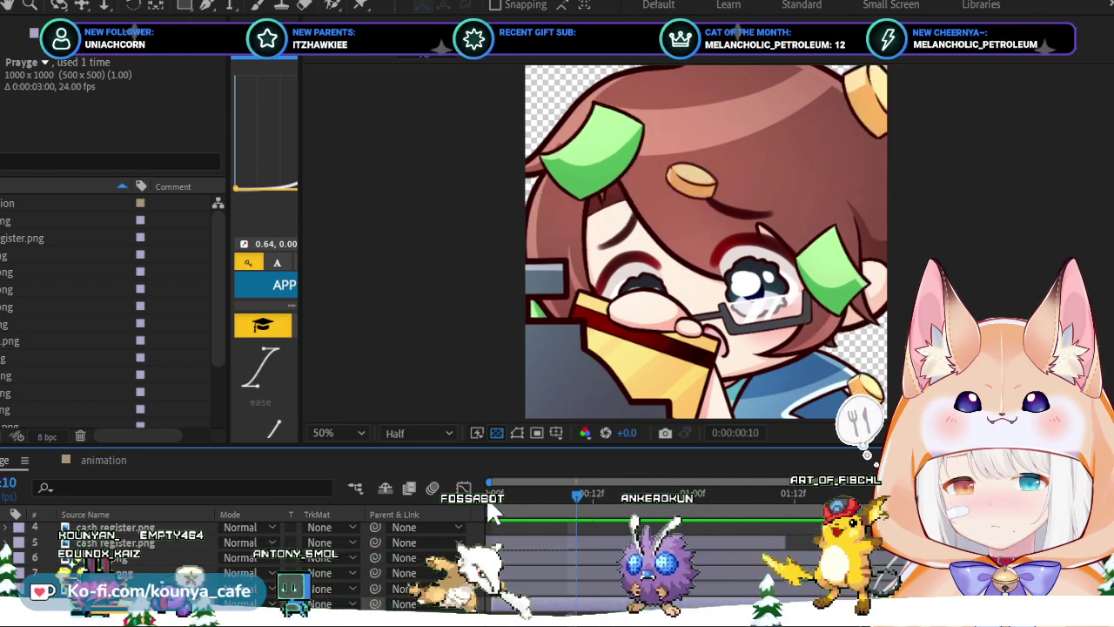
{"action": "left_click_drag", "start_coordinate": [488, 503], "coordinate": [622, 512]}
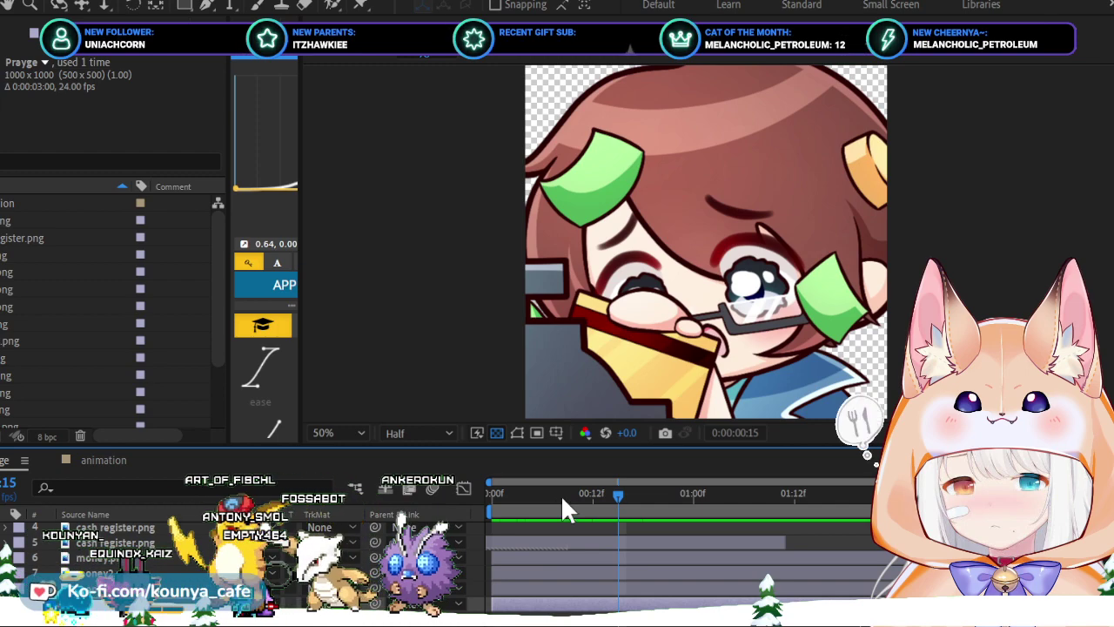
{"action": "left_click_drag", "start_coordinate": [614, 496], "coordinate": [580, 494]}
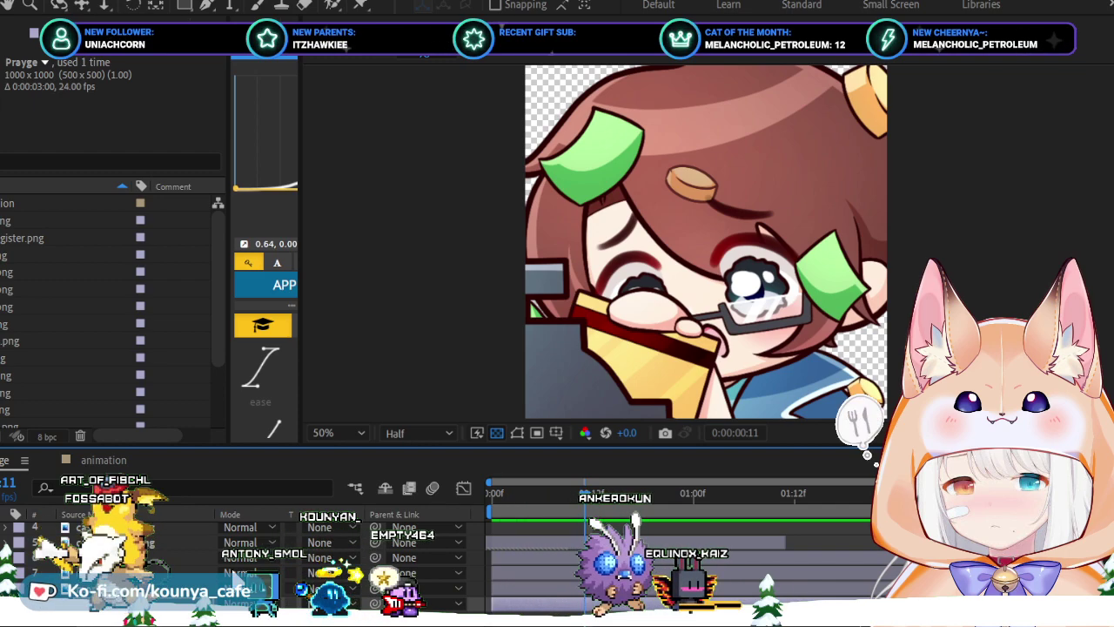
{"action": "left_click_drag", "start_coordinate": [586, 494], "coordinate": [617, 493]}
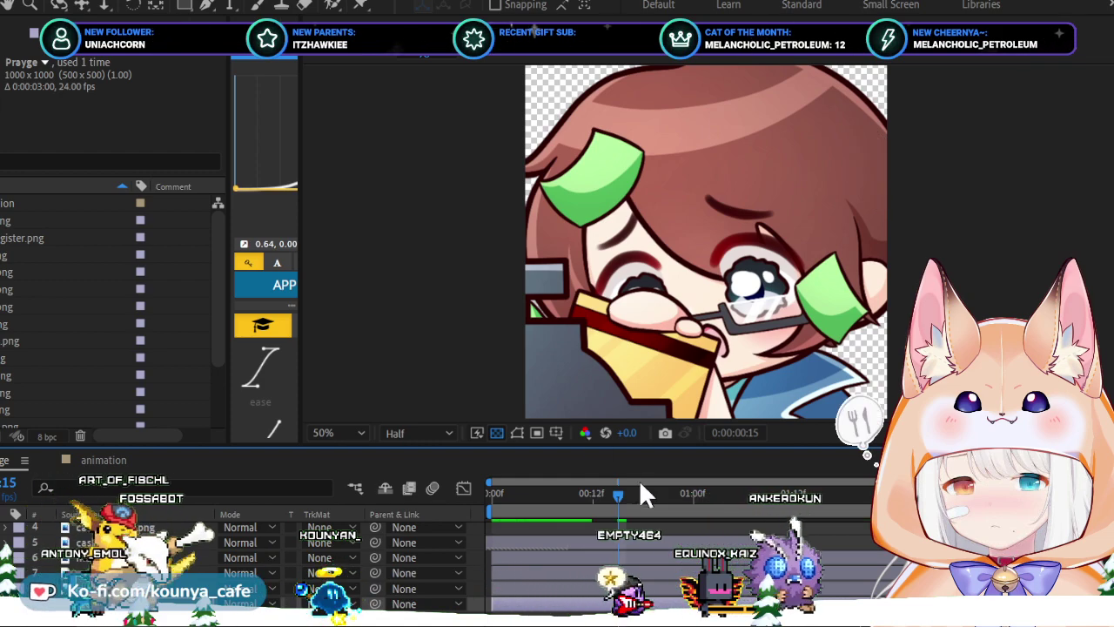
{"action": "left_click_drag", "start_coordinate": [615, 494], "coordinate": [481, 504]}
{"action": "key", "text": "space"}
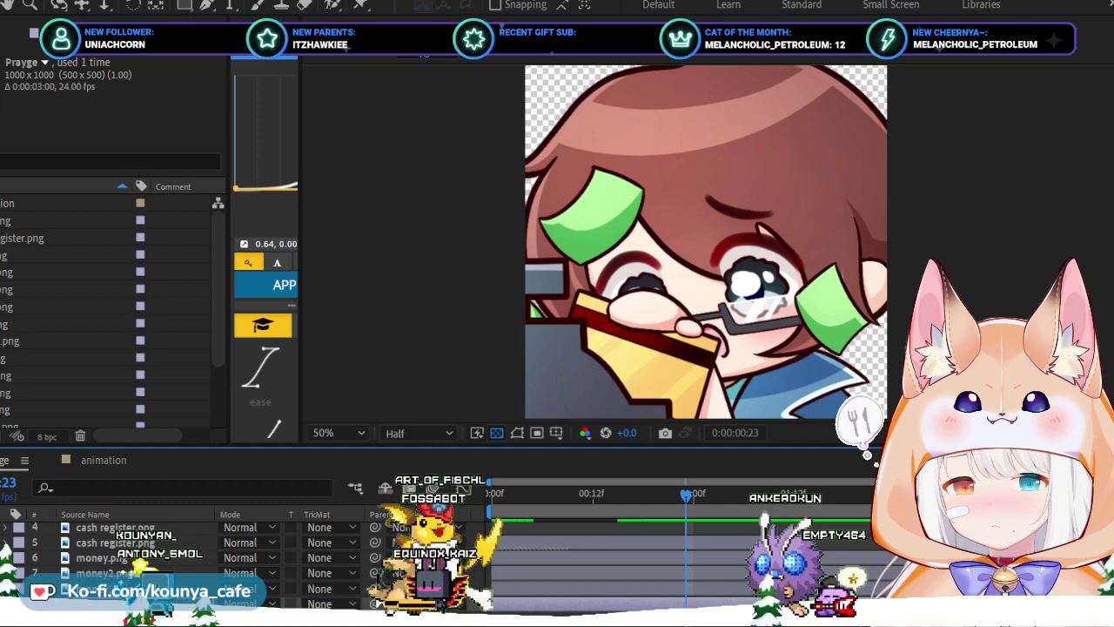
{"action": "key", "text": "space"}
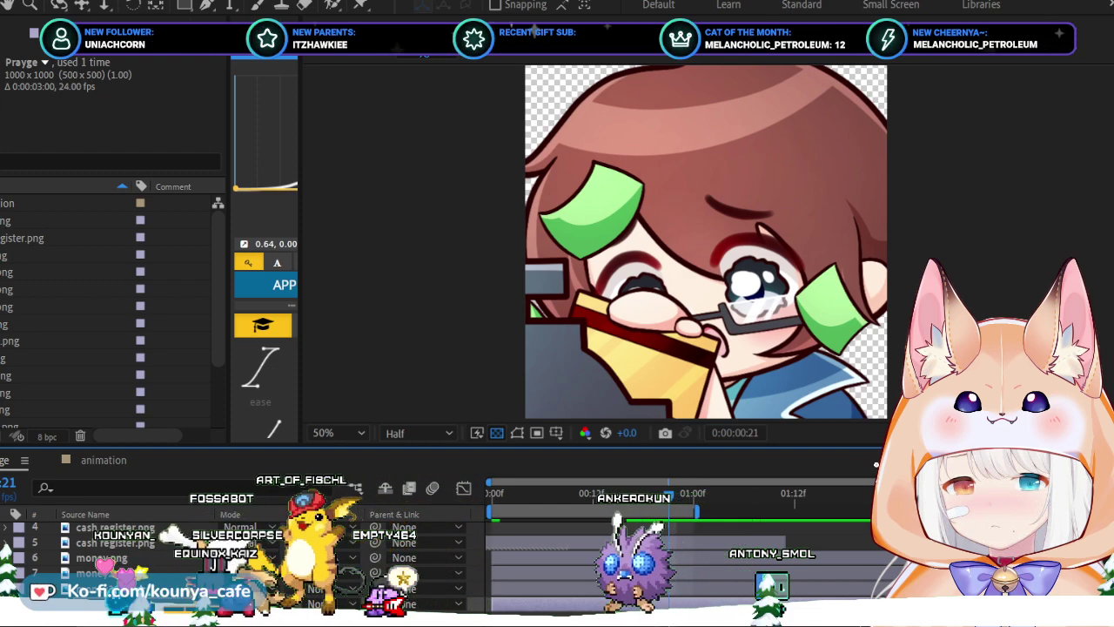
{"action": "left_click_drag", "start_coordinate": [667, 493], "coordinate": [487, 509]}
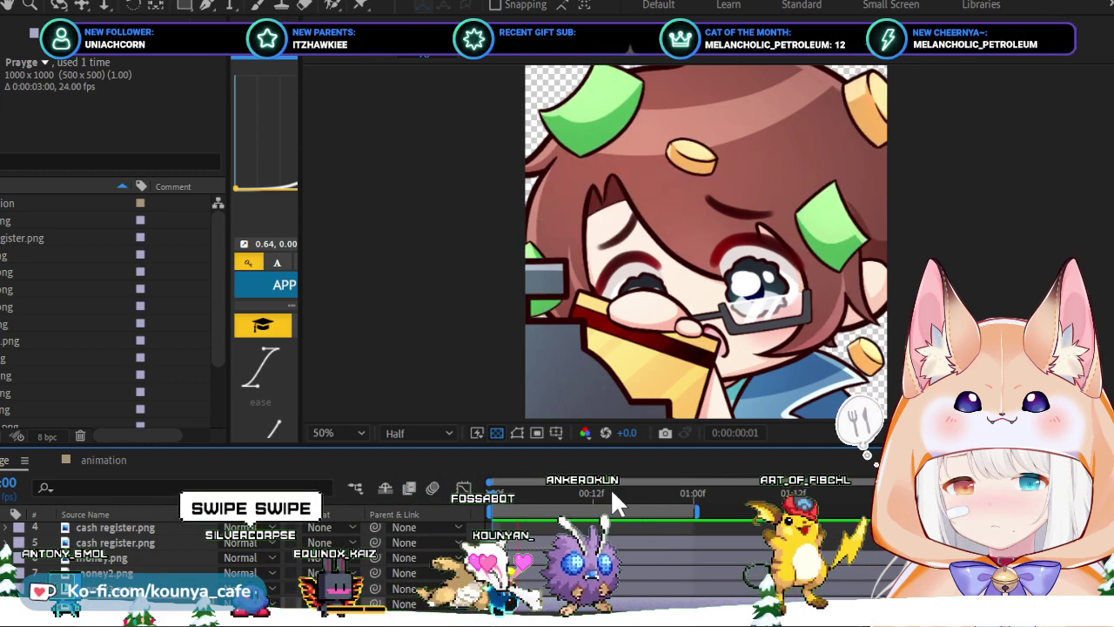
{"action": "key", "text": "space"}
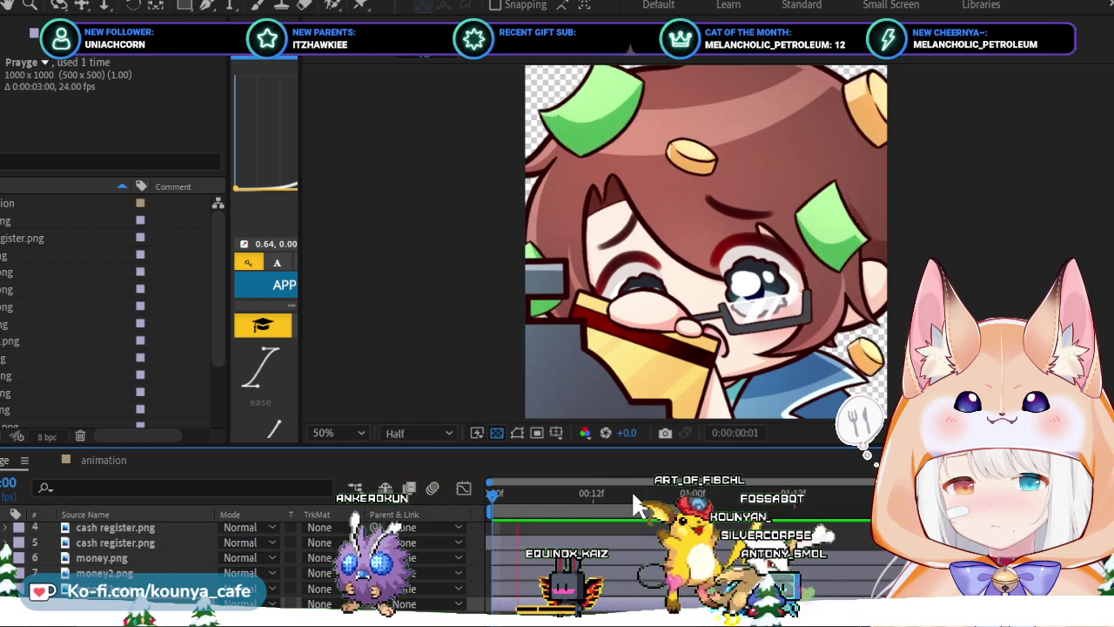
{"action": "left_click", "coordinate": [558, 495]}
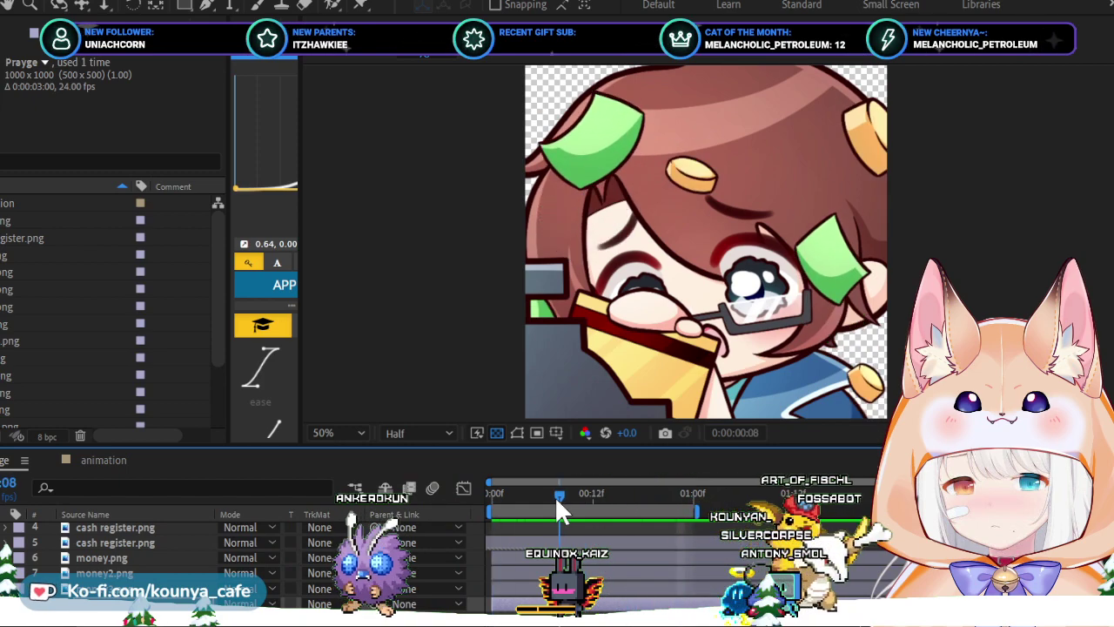
{"action": "left_click", "coordinate": [502, 504]}
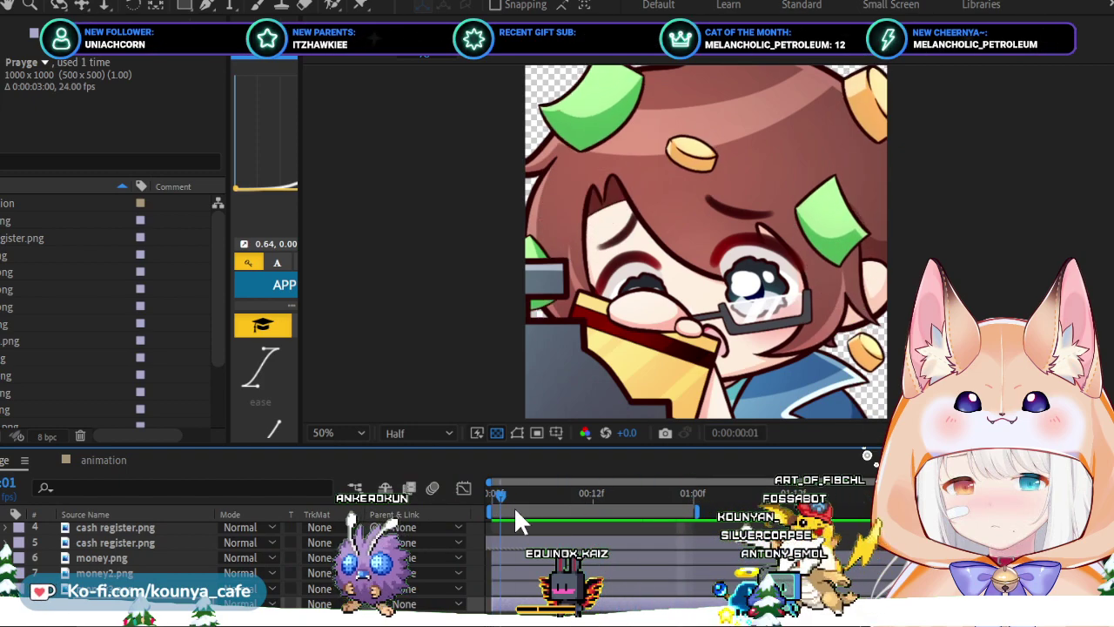
{"action": "left_click_drag", "start_coordinate": [515, 511], "coordinate": [682, 523]}
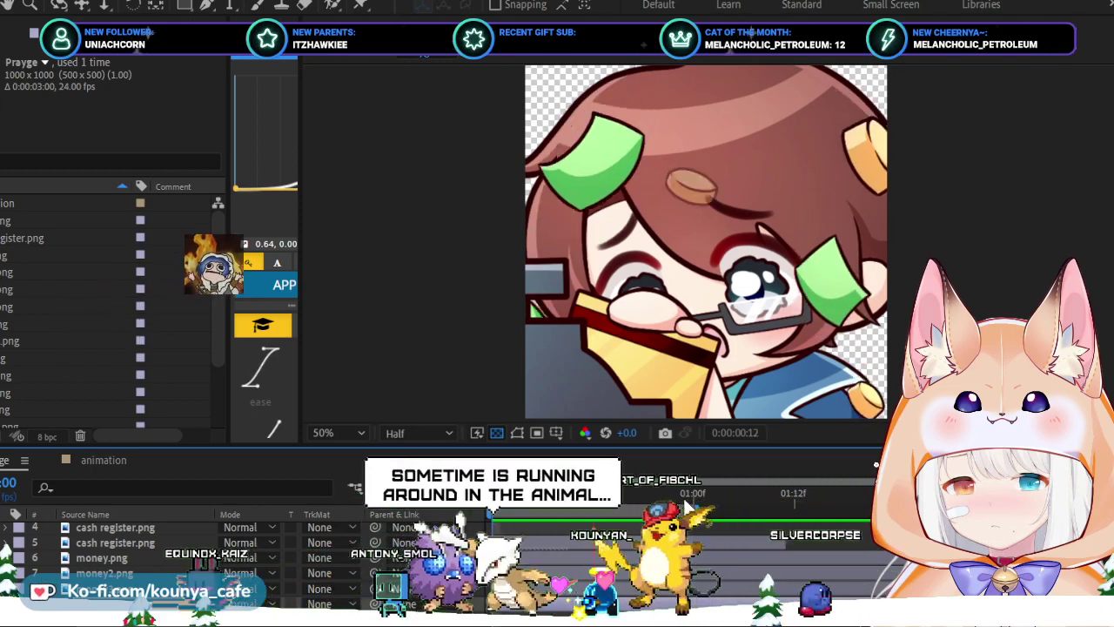
{"action": "left_click", "coordinate": [683, 496]}
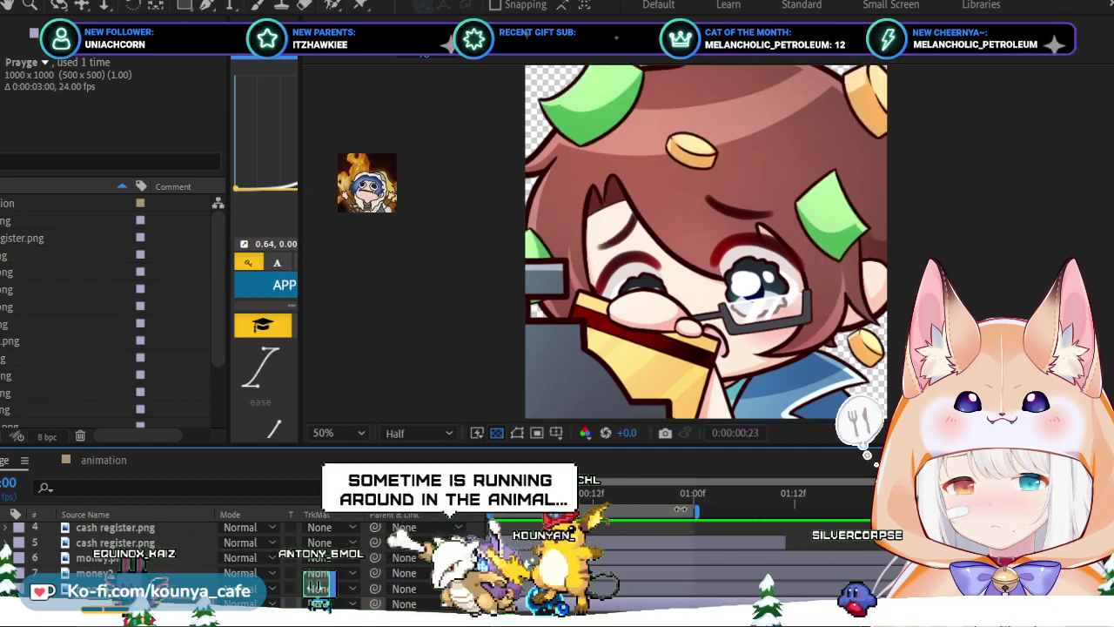
{"action": "key", "text": "Page_Up"}
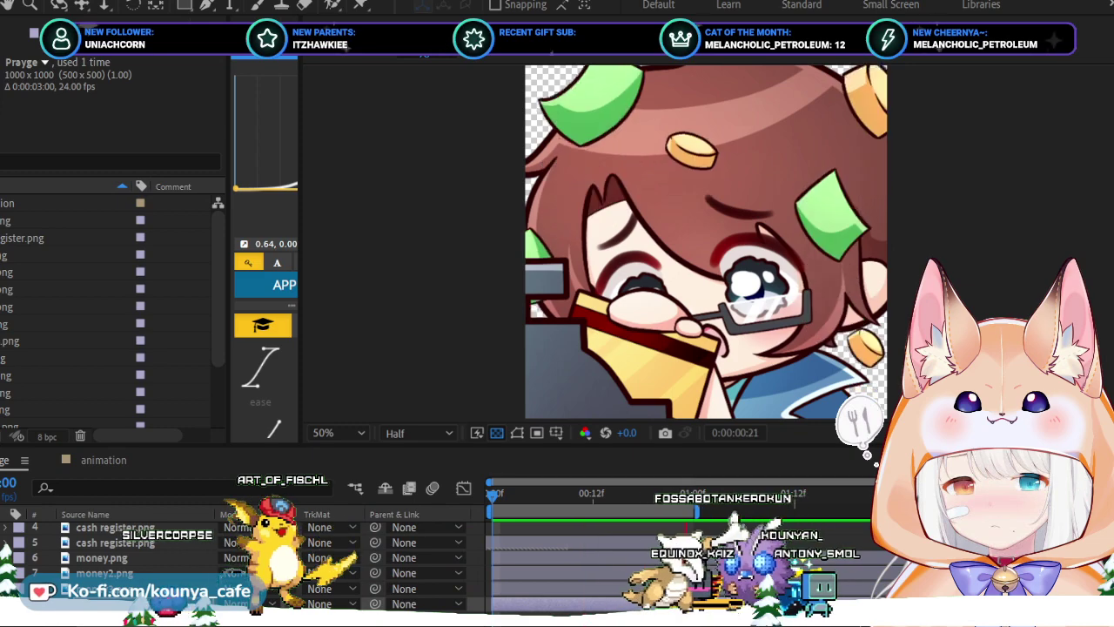
{"action": "key", "text": "Page_Up"}
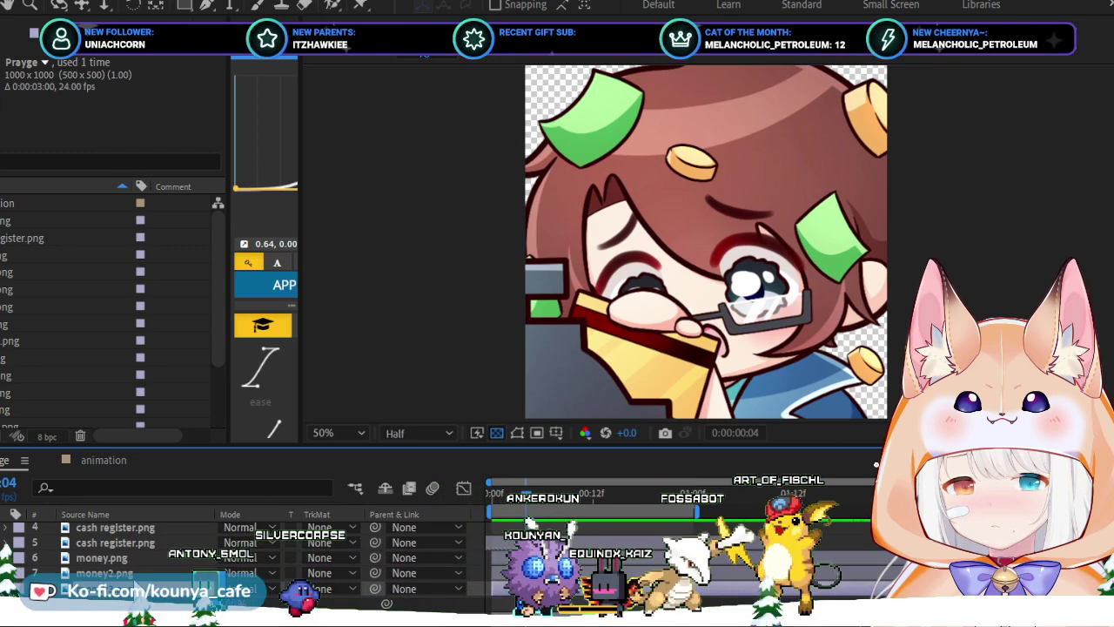
{"action": "left_click_drag", "start_coordinate": [527, 491], "coordinate": [551, 603]}
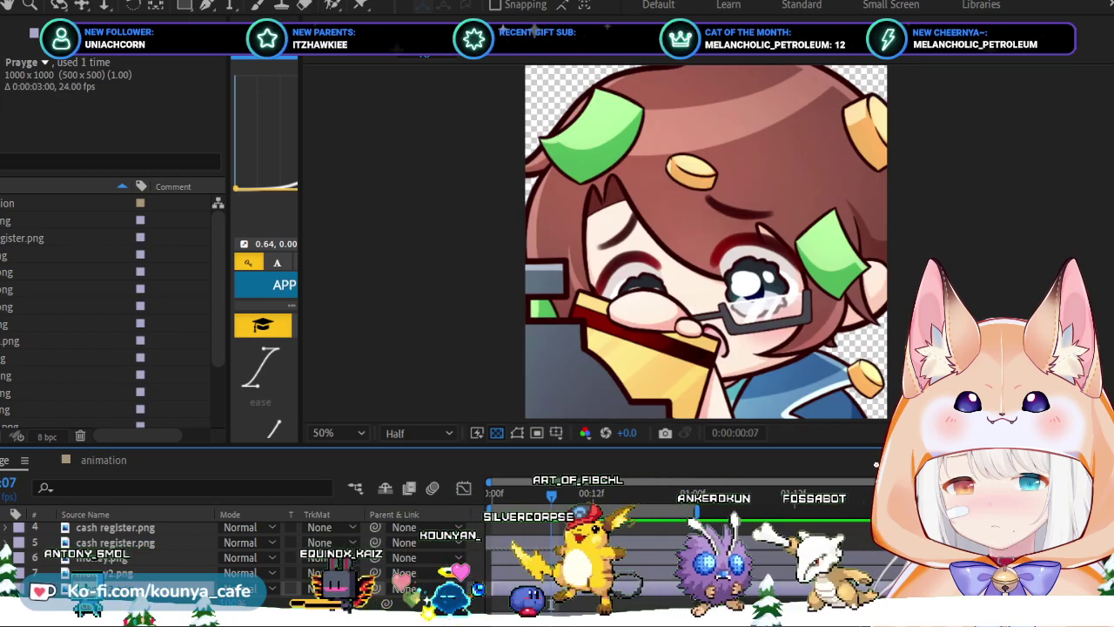
{"action": "left_click_drag", "start_coordinate": [550, 494], "coordinate": [619, 502]}
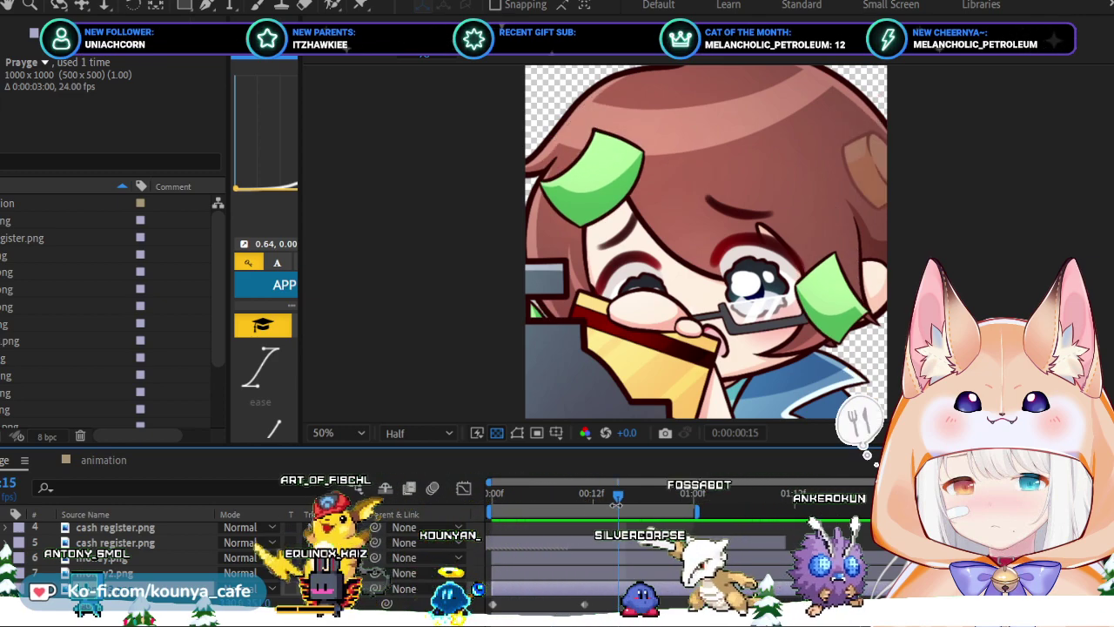
{"action": "left_click_drag", "start_coordinate": [616, 492], "coordinate": [593, 494]}
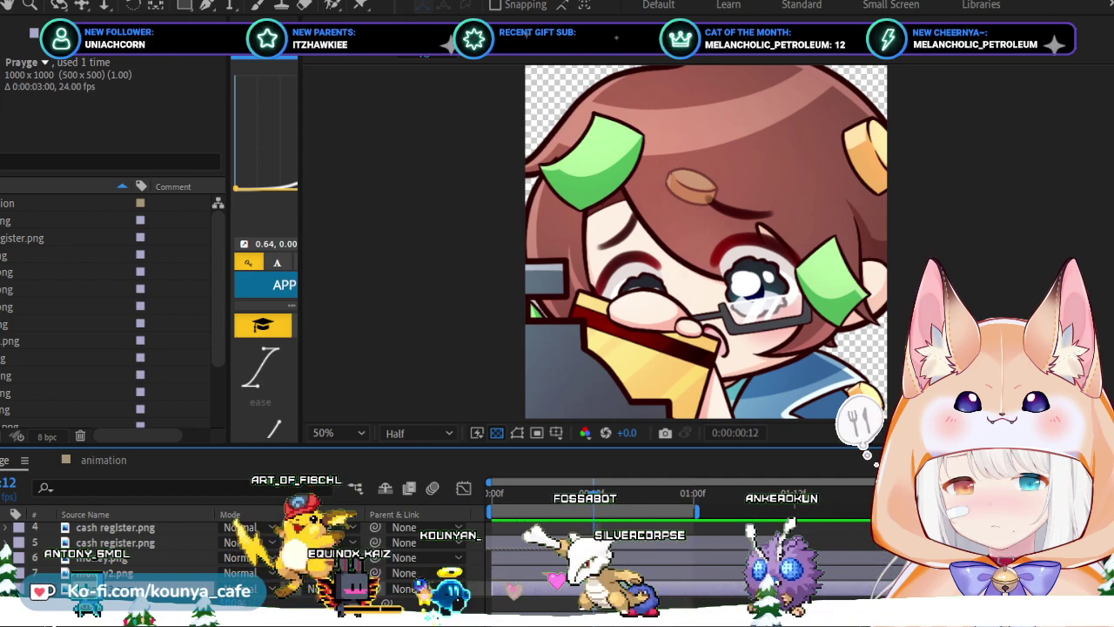
{"action": "mouse_move", "coordinate": [591, 500]}
{"action": "left_mouse_down"}
{"action": "mouse_move", "coordinate": [549, 510]}
{"action": "mouse_move", "coordinate": [592, 510]}
{"action": "left_mouse_up"}
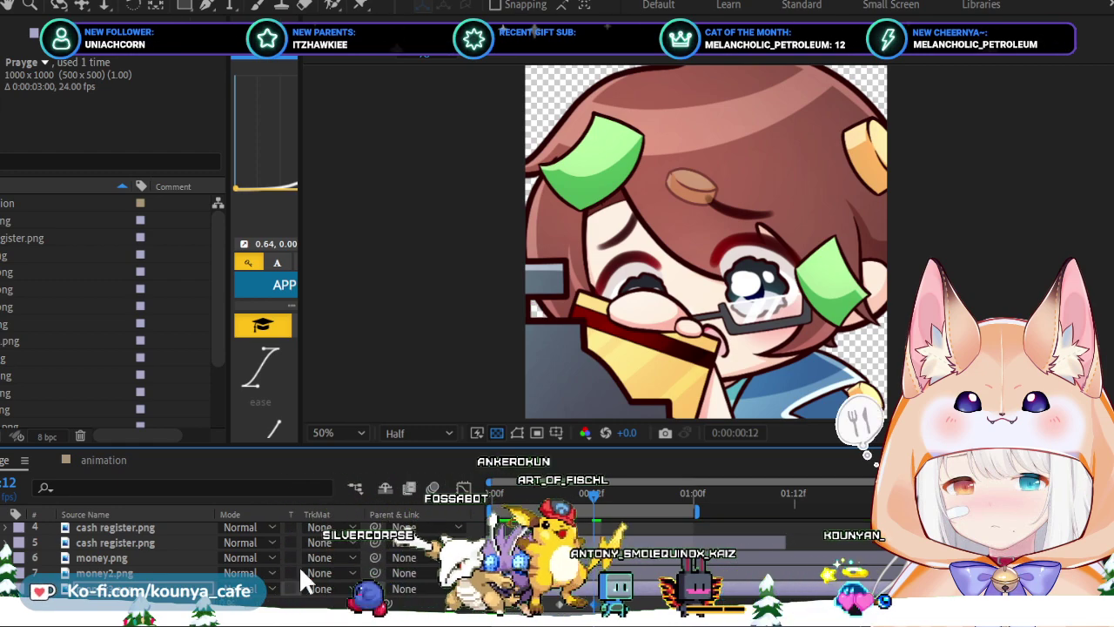
{"action": "left_click_drag", "start_coordinate": [531, 497], "coordinate": [468, 497]}
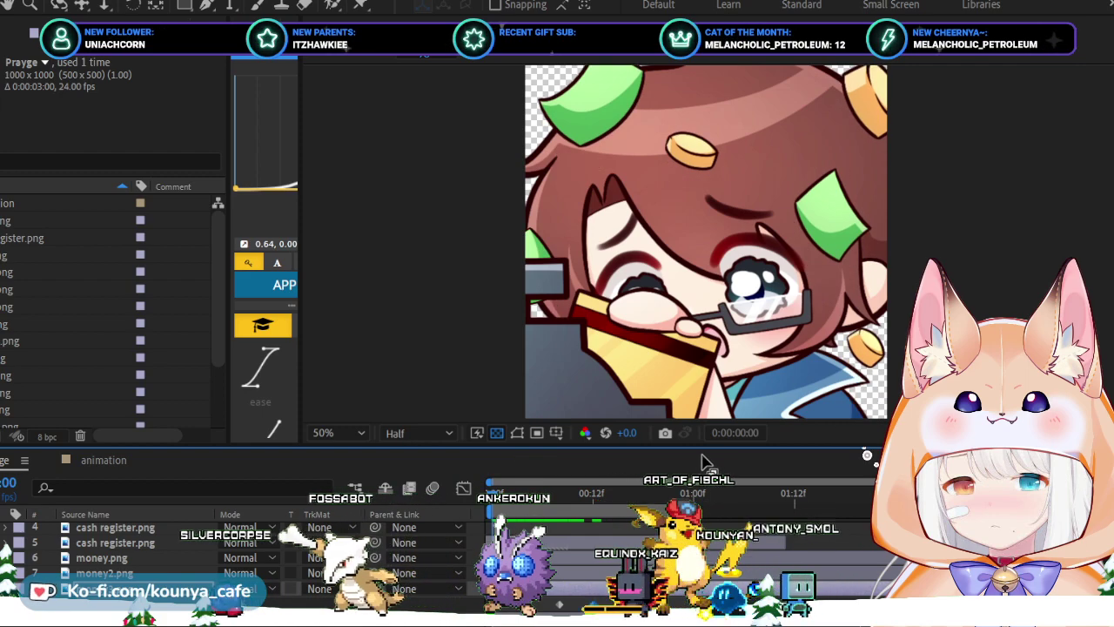
{"action": "key", "text": "space"}
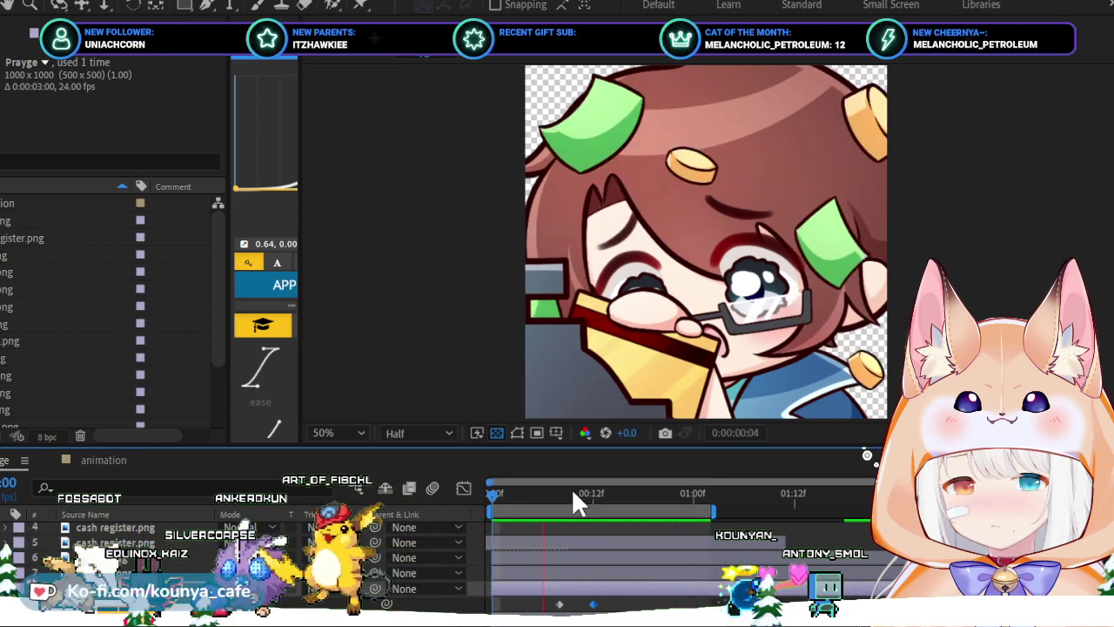
{"action": "key", "text": "space"}
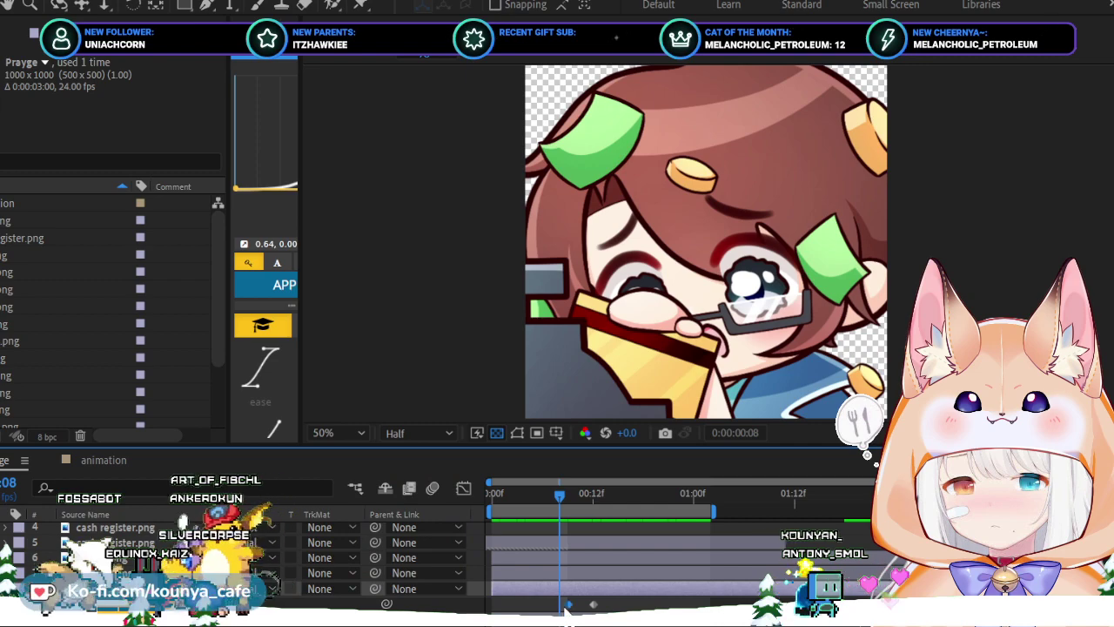
{"action": "key", "text": "space"}
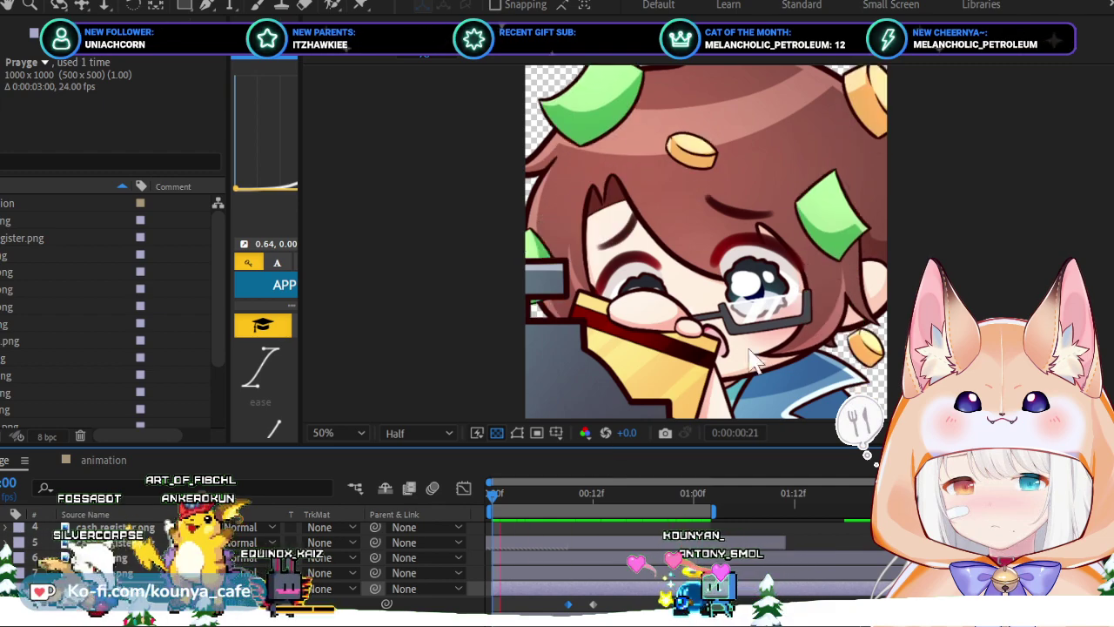
{"action": "key", "text": "comma"}
{"action": "key", "text": "comma"}
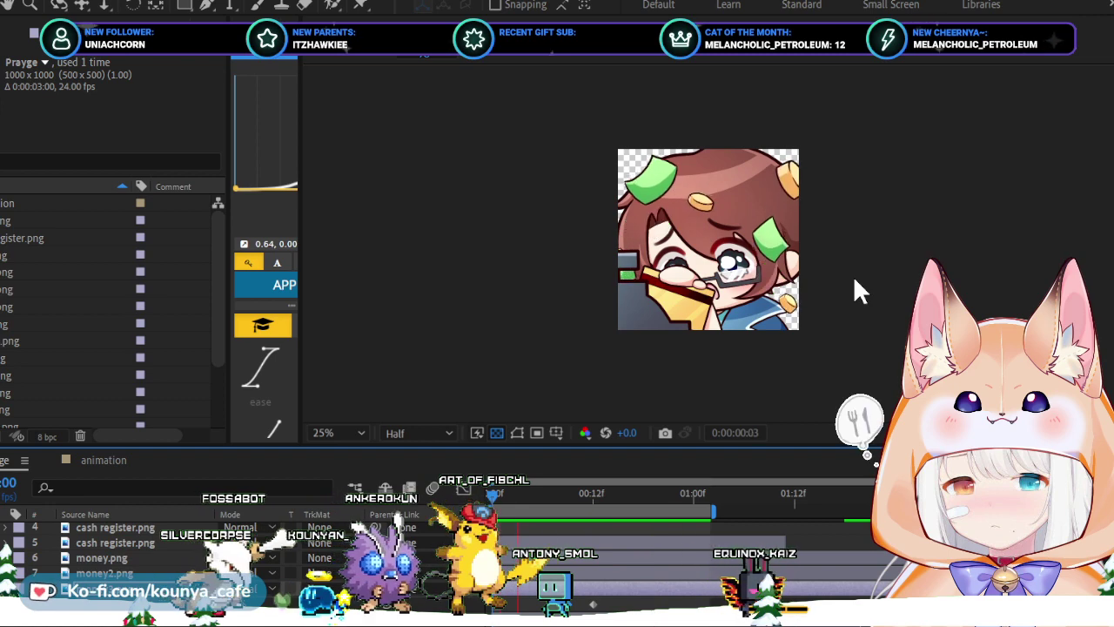
{"action": "key", "text": "period"}
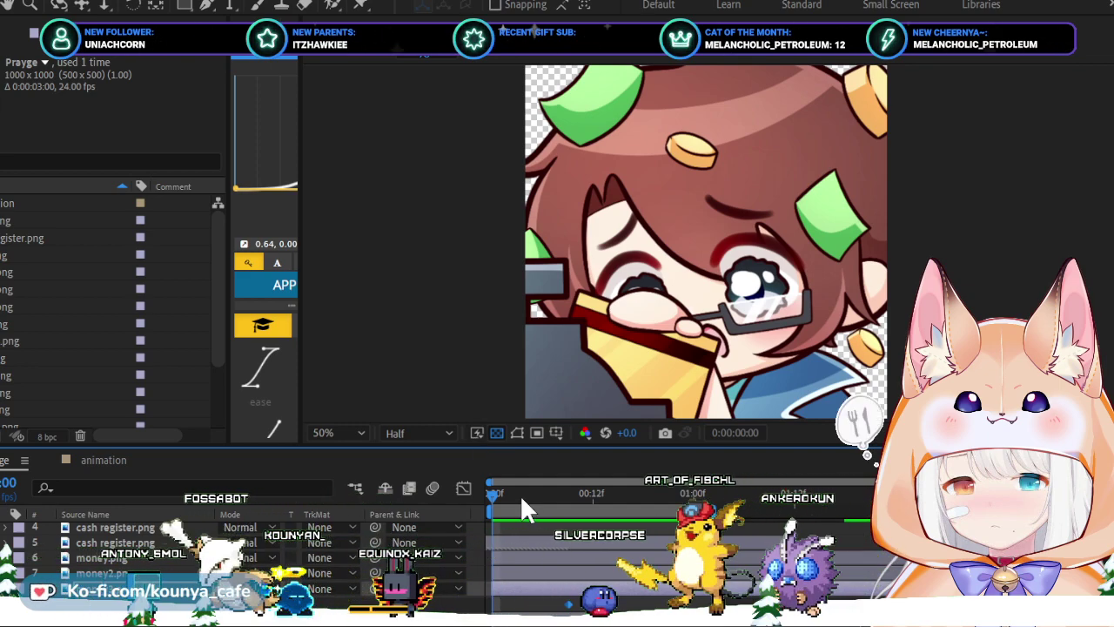
{"action": "left_click_drag", "start_coordinate": [520, 494], "coordinate": [453, 502]}
{"action": "key", "text": "space"}
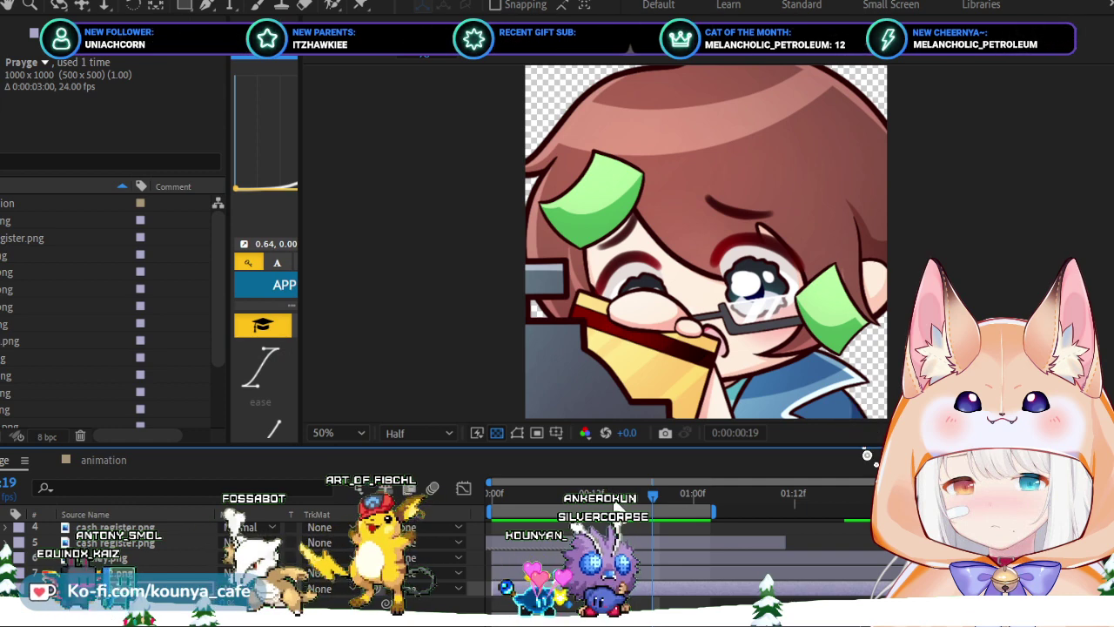
{"action": "key", "text": "j"}
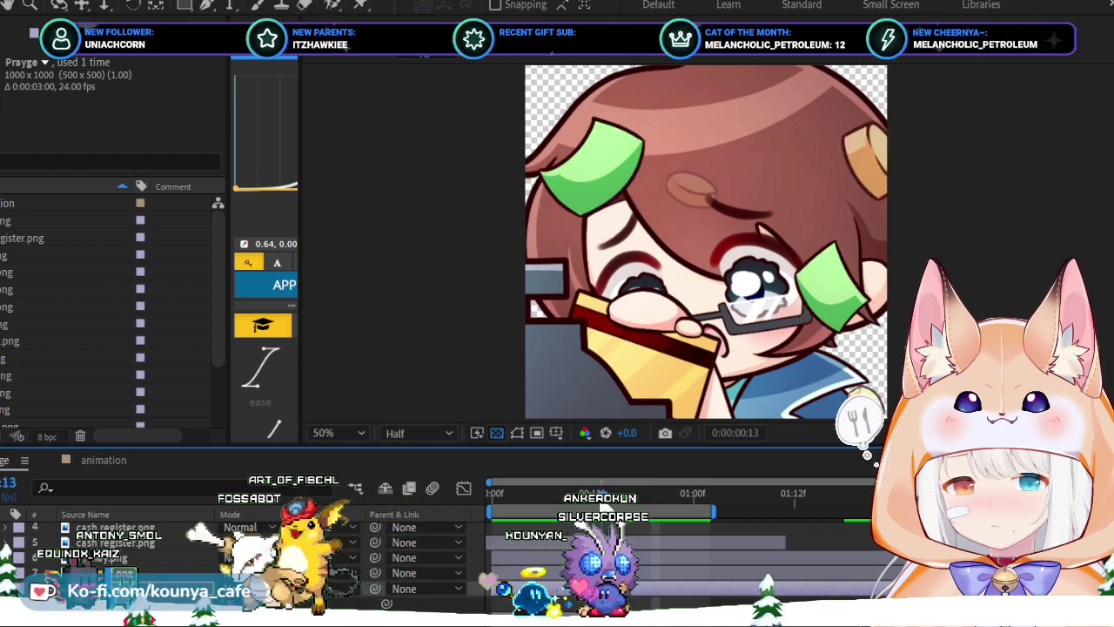
{"action": "key", "text": "Home"}
{"action": "key", "text": "space"}
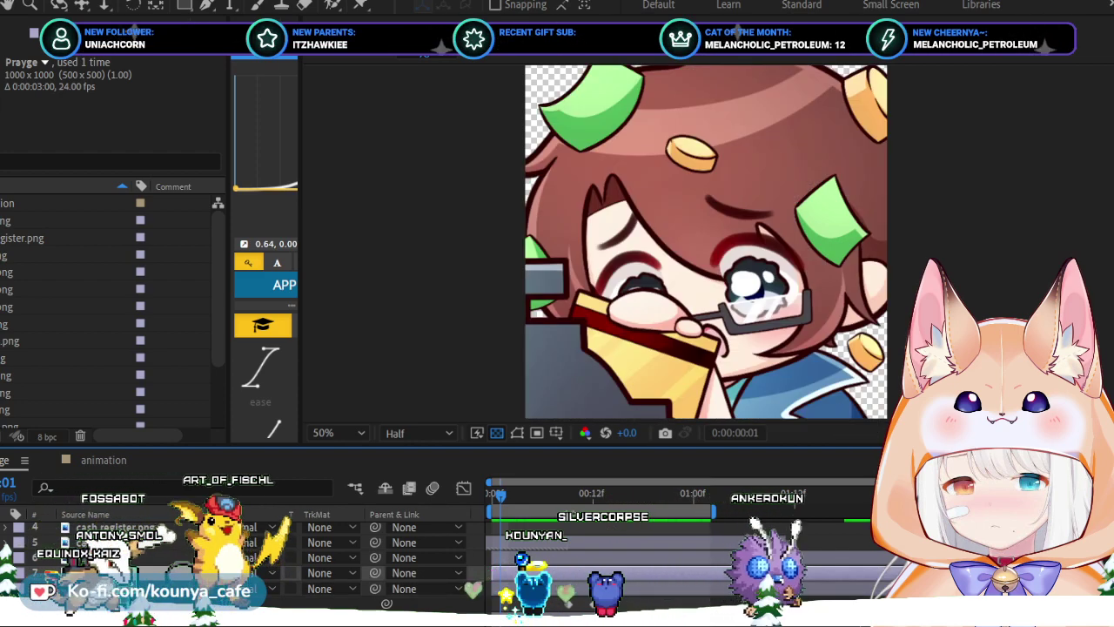
{"action": "left_click", "coordinate": [569, 501]}
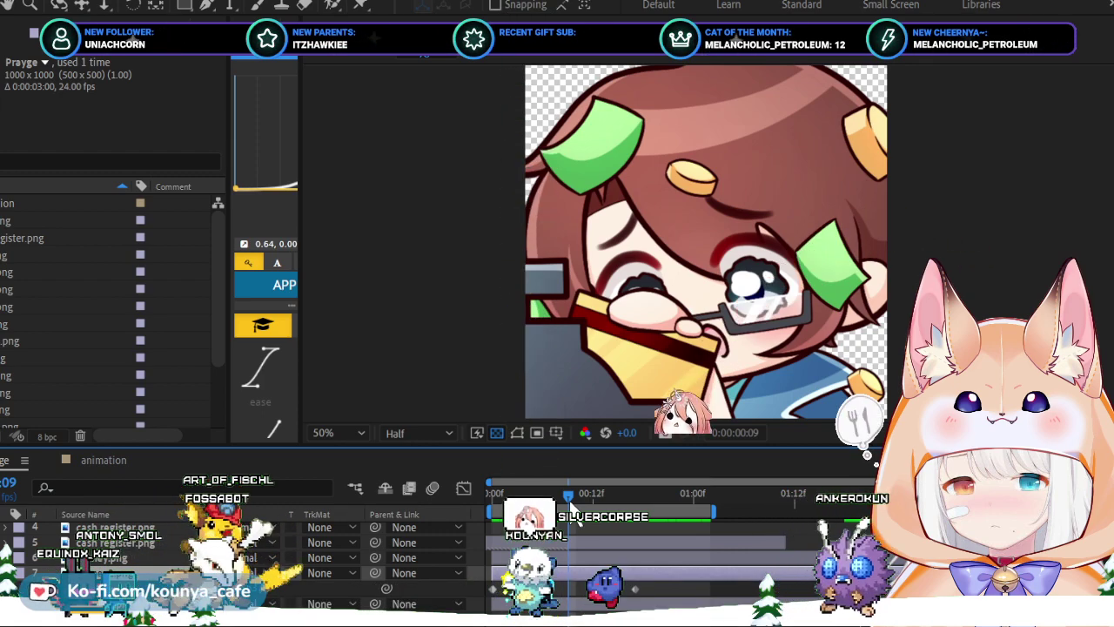
{"action": "left_click", "coordinate": [602, 502]}
{"action": "left_click_drag", "start_coordinate": [612, 506], "coordinate": [642, 517]}
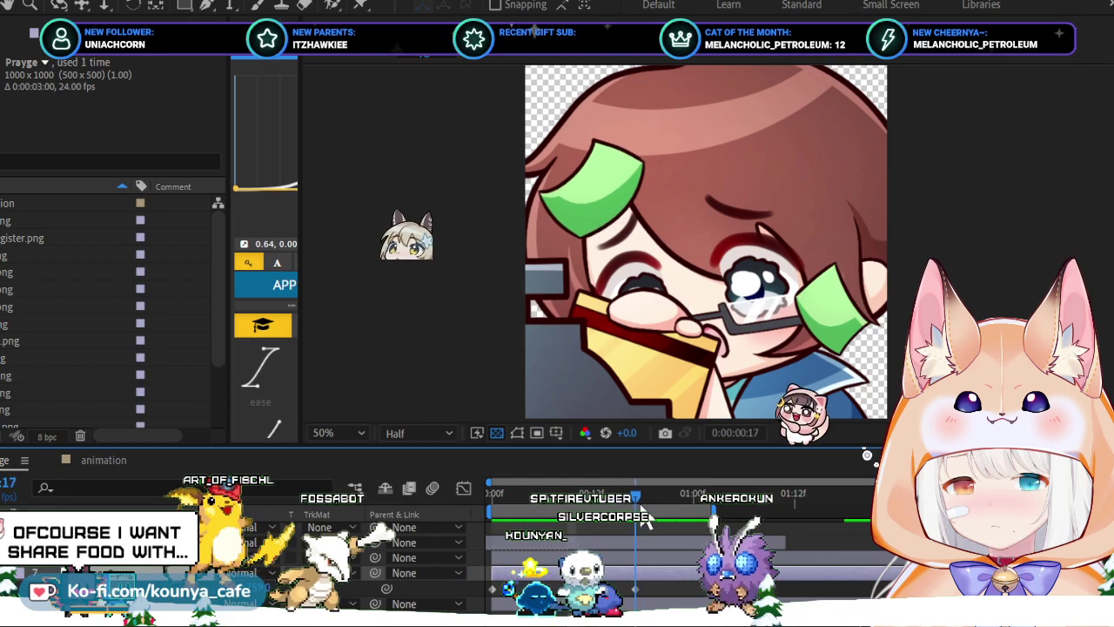
{"action": "key", "text": "F4"}
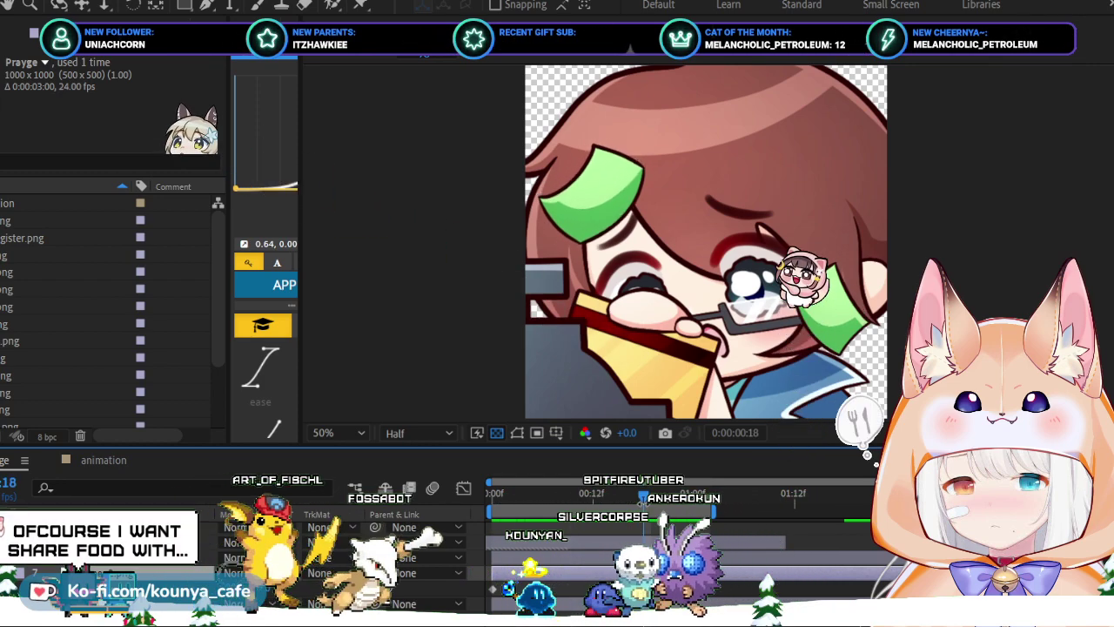
{"action": "key", "text": "Page_Down"}
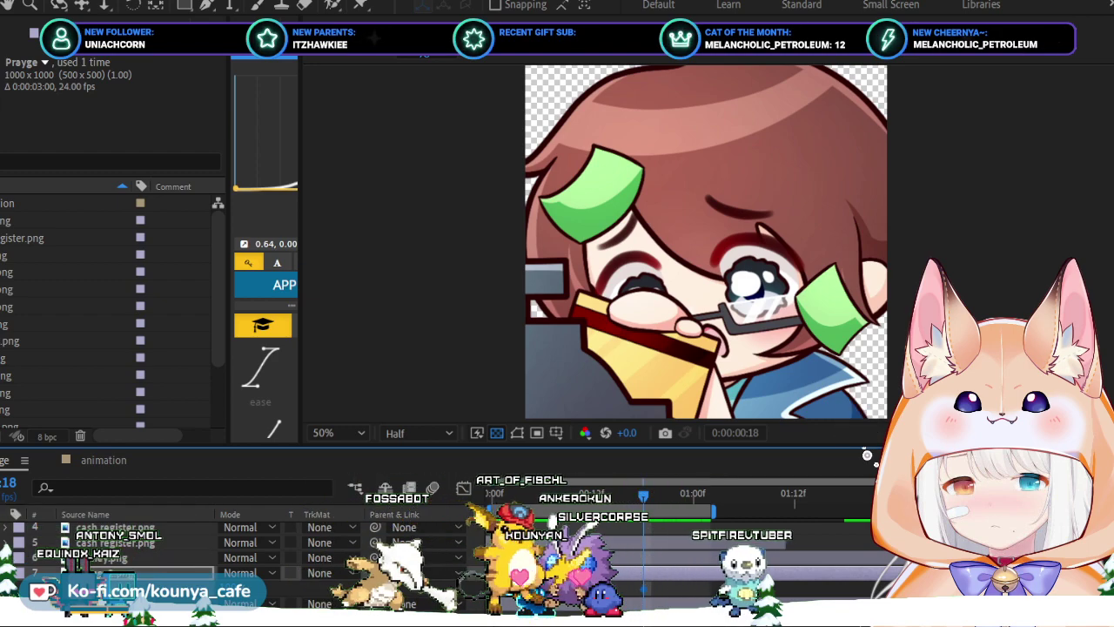
{"action": "left_click_drag", "start_coordinate": [648, 494], "coordinate": [610, 495]}
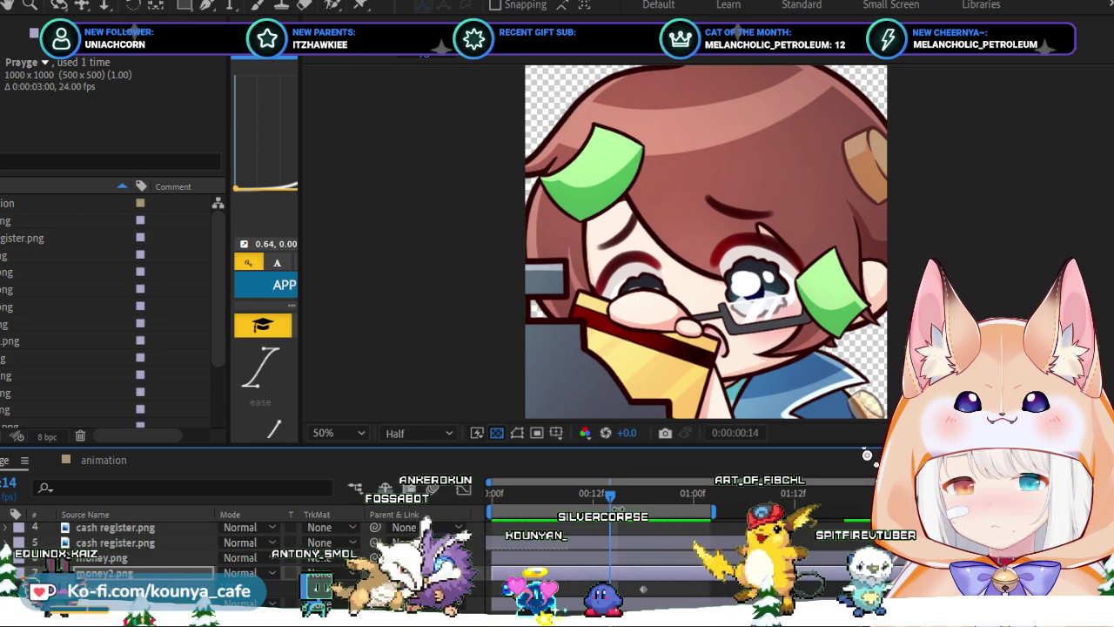
{"action": "left_click_drag", "start_coordinate": [613, 488], "coordinate": [643, 508]}
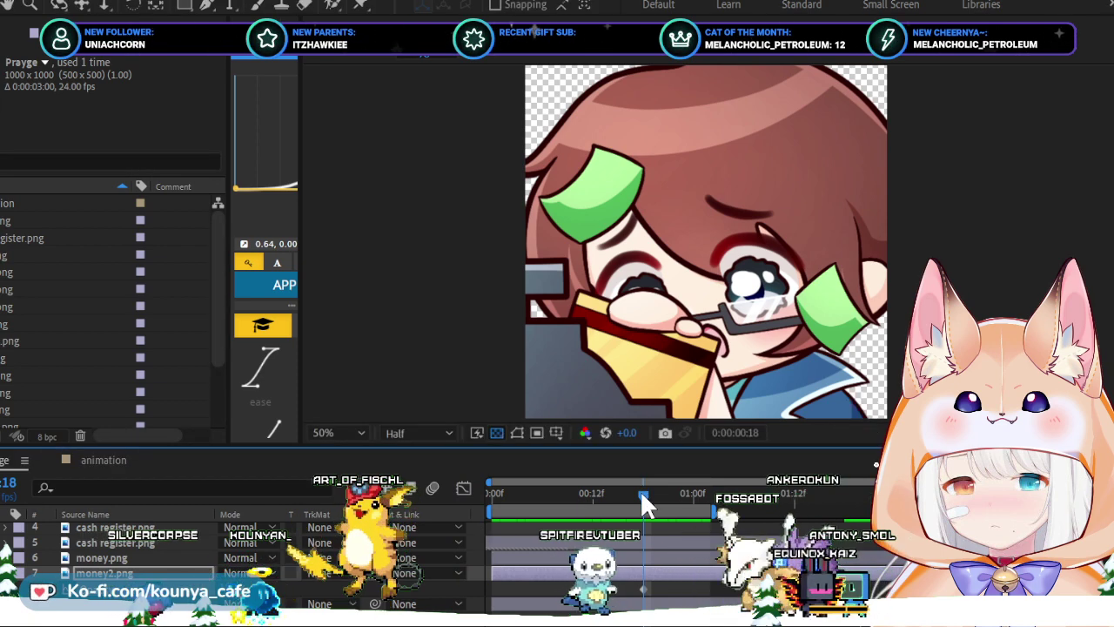
{"action": "mouse_move", "coordinate": [640, 493]}
{"action": "left_mouse_down"}
{"action": "mouse_move", "coordinate": [609, 510]}
{"action": "mouse_move", "coordinate": [643, 503]}
{"action": "left_mouse_up"}
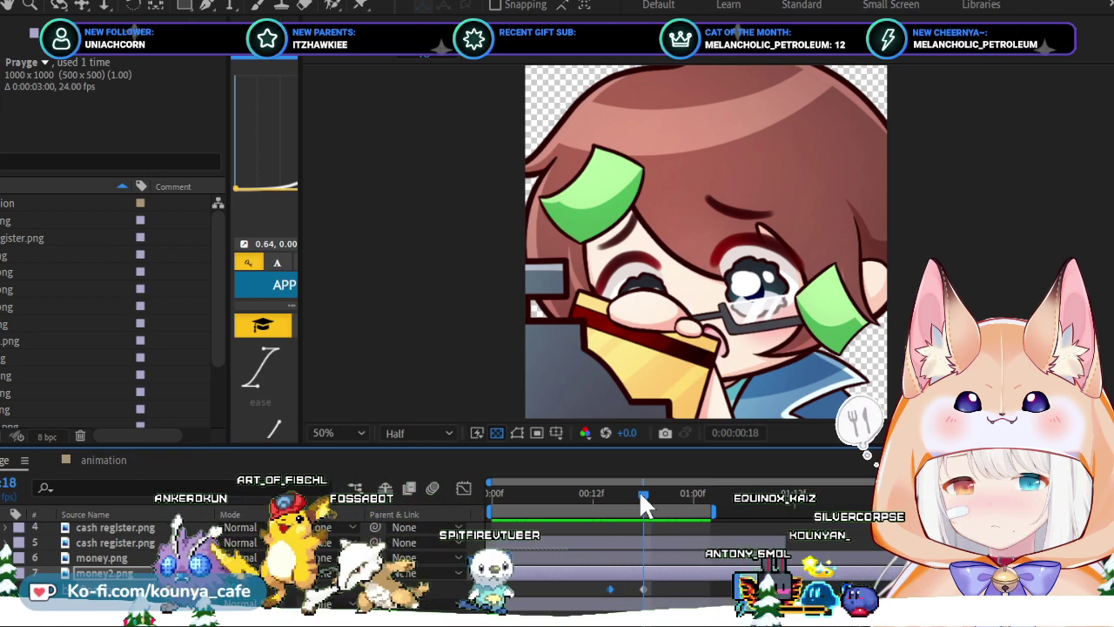
{"action": "left_click_drag", "start_coordinate": [639, 490], "coordinate": [585, 501]}
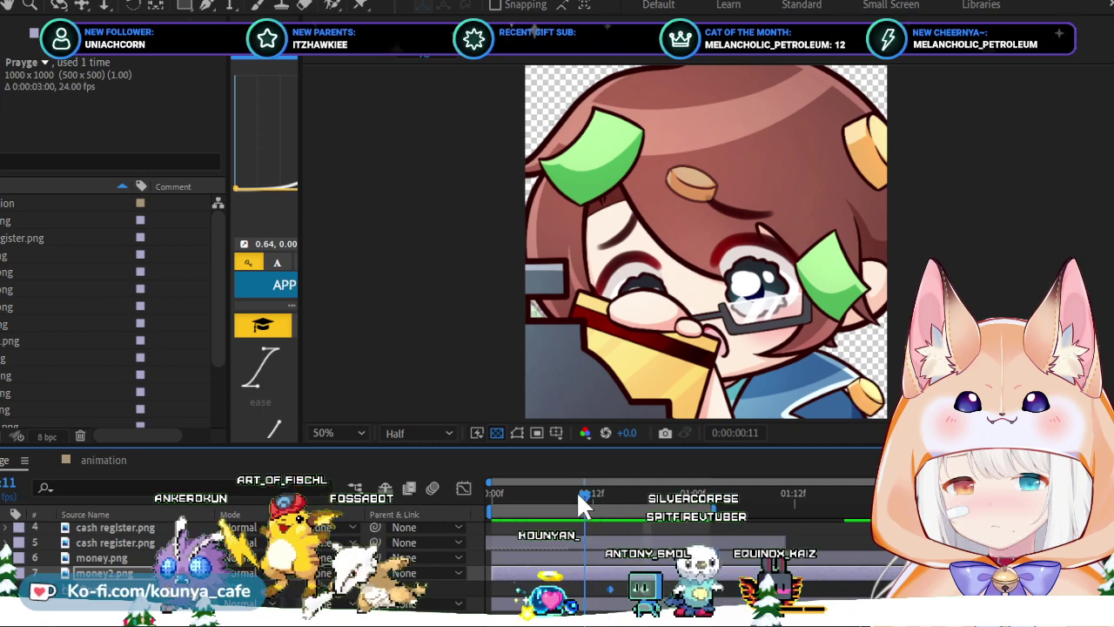
{"action": "left_click_drag", "start_coordinate": [583, 497], "coordinate": [598, 547]}
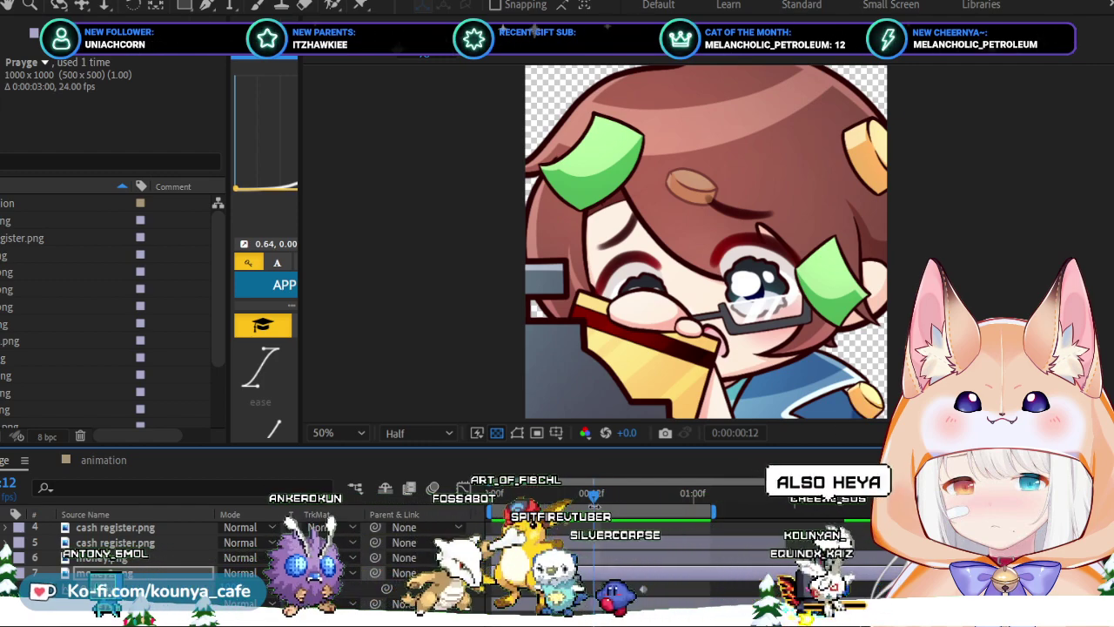
{"action": "left_click", "coordinate": [502, 496]}
{"action": "left_click_drag", "start_coordinate": [502, 494], "coordinate": [585, 452]}
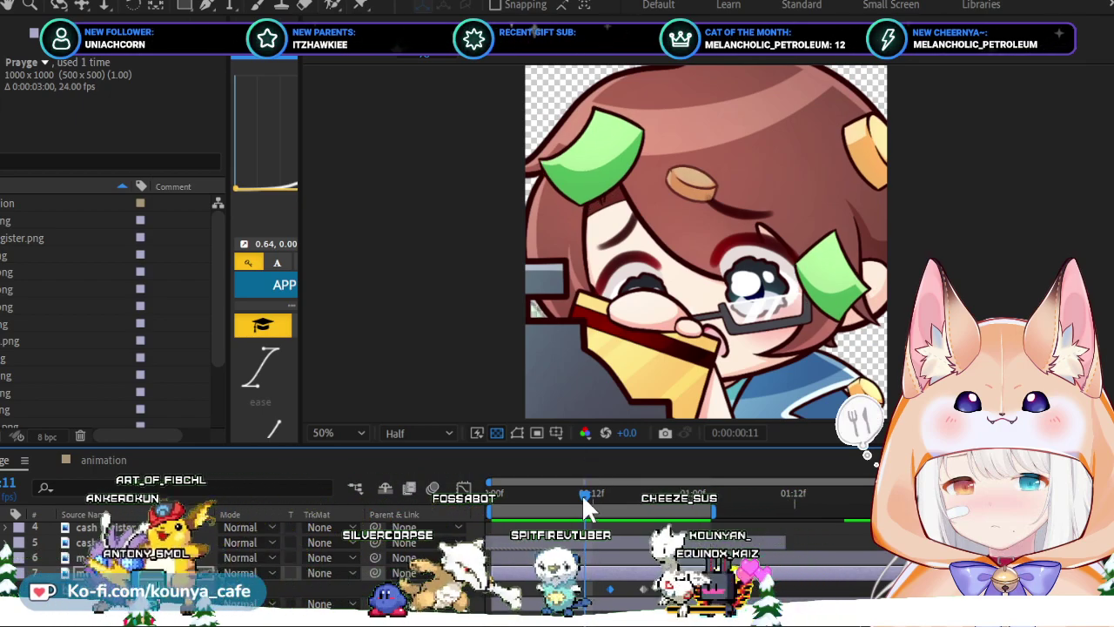
{"action": "left_click_drag", "start_coordinate": [581, 493], "coordinate": [516, 488]}
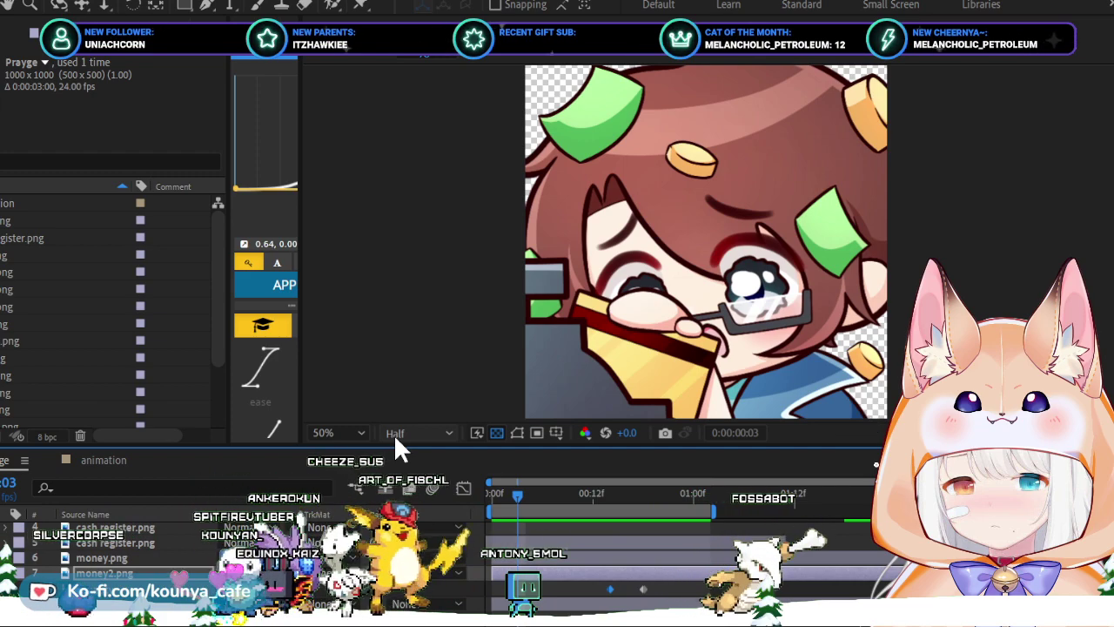
{"action": "left_click", "coordinate": [577, 494]}
{"action": "left_click_drag", "start_coordinate": [576, 494], "coordinate": [655, 530]}
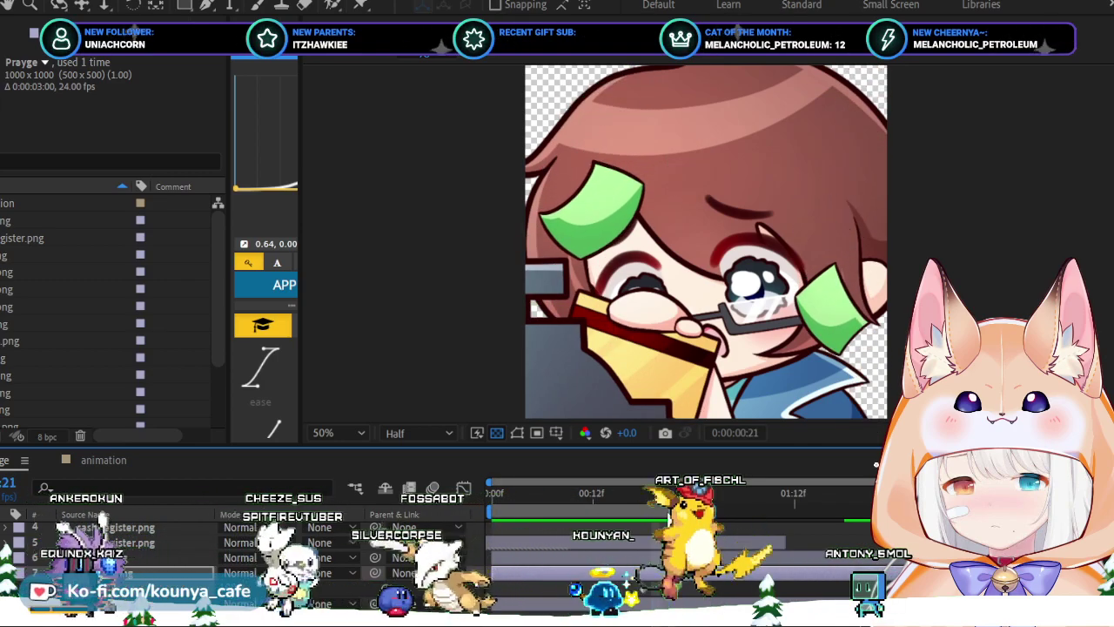
{"action": "key", "text": "space"}
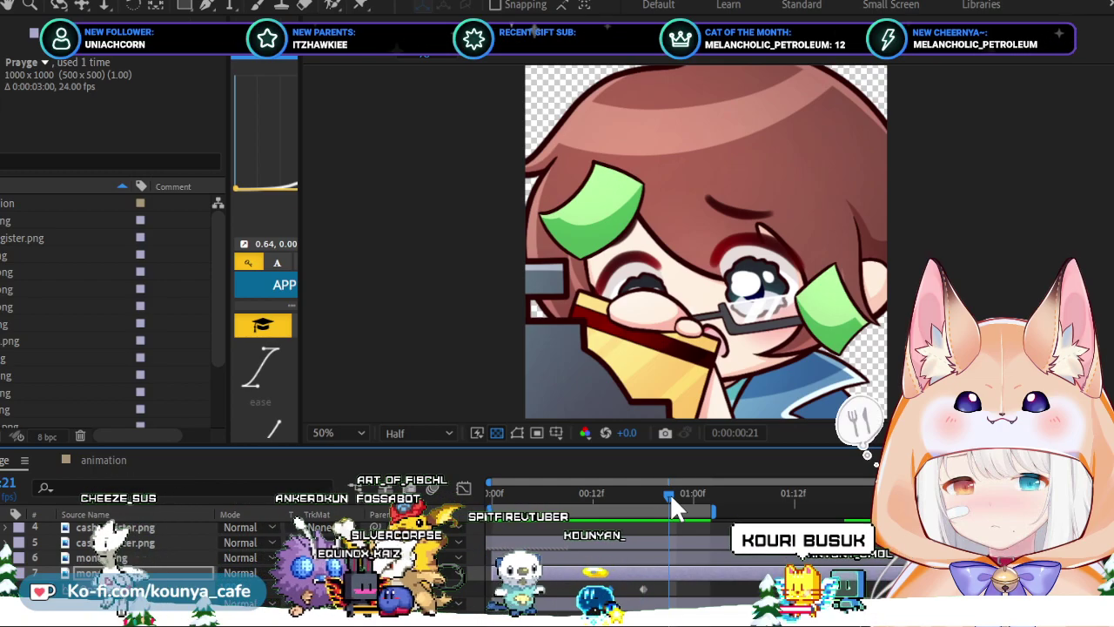
{"action": "left_click_drag", "start_coordinate": [668, 503], "coordinate": [652, 503]}
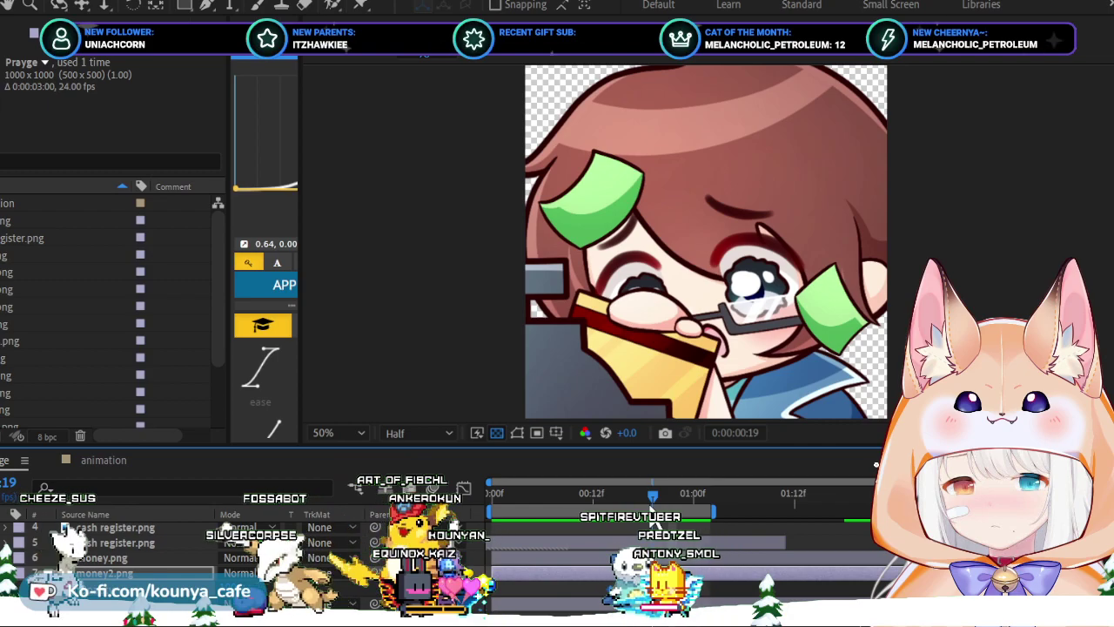
{"action": "left_click_drag", "start_coordinate": [655, 520], "coordinate": [648, 524]}
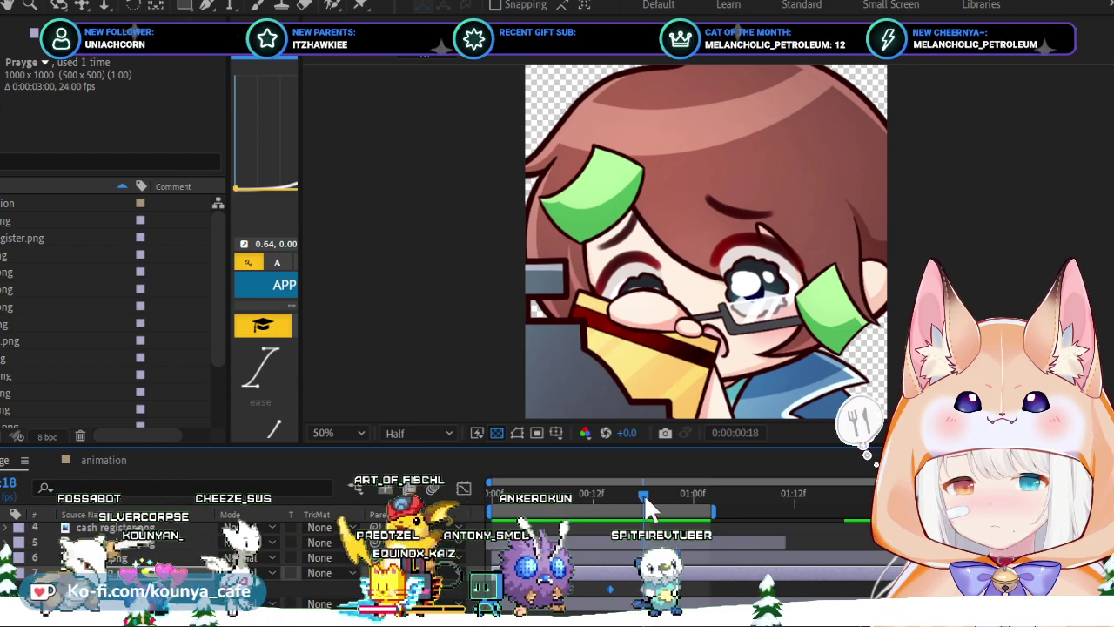
{"action": "left_click_drag", "start_coordinate": [644, 494], "coordinate": [491, 496]}
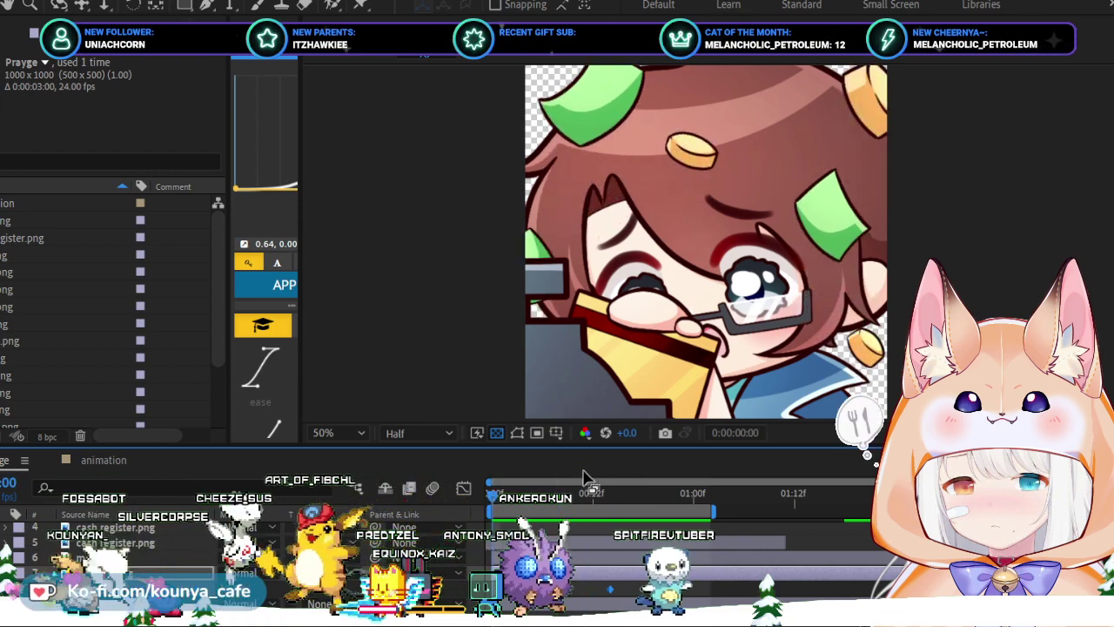
{"action": "left_click_drag", "start_coordinate": [585, 495], "coordinate": [614, 492]}
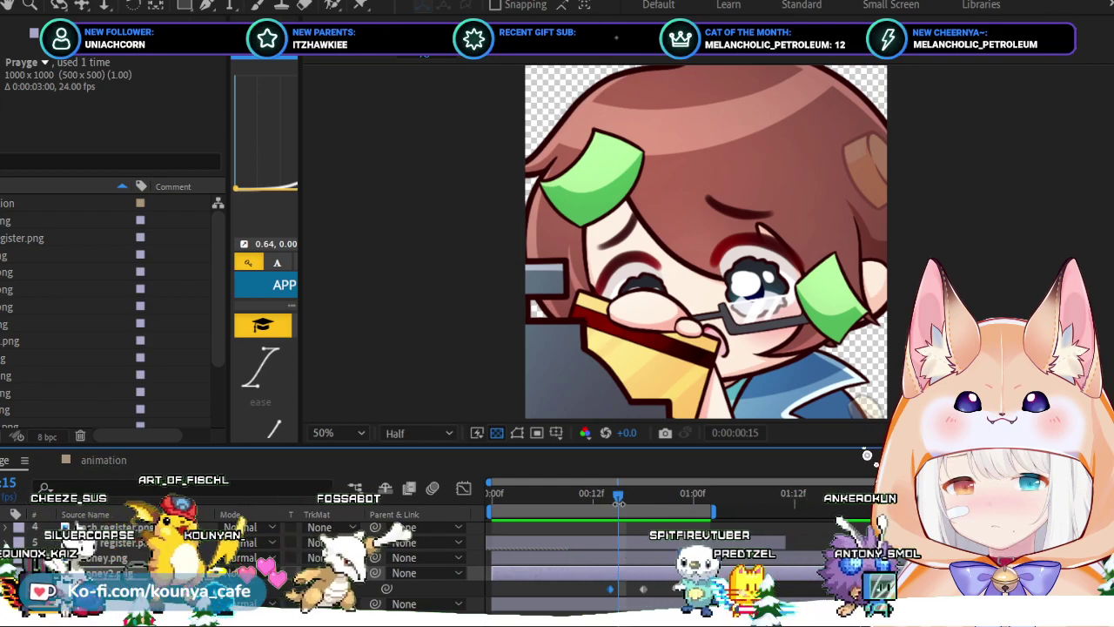
{"action": "left_click_drag", "start_coordinate": [618, 497], "coordinate": [485, 505]}
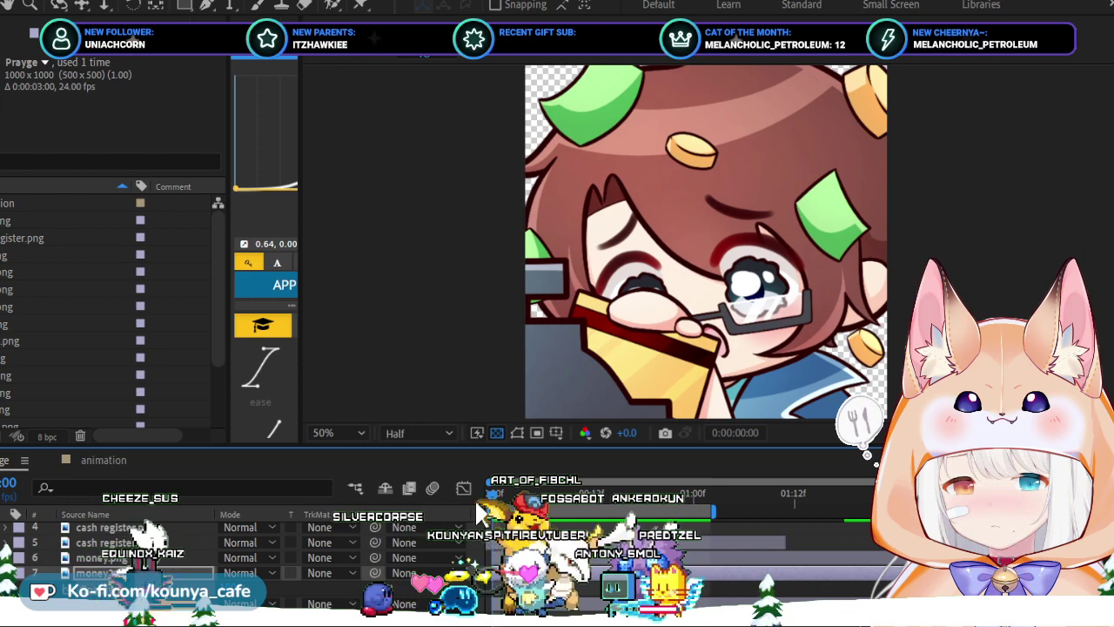
Preview the animation, reveal money.png's Opacity, and move the playhead to frame 23.
{"action": "left_click_drag", "start_coordinate": [588, 489], "coordinate": [654, 501]}
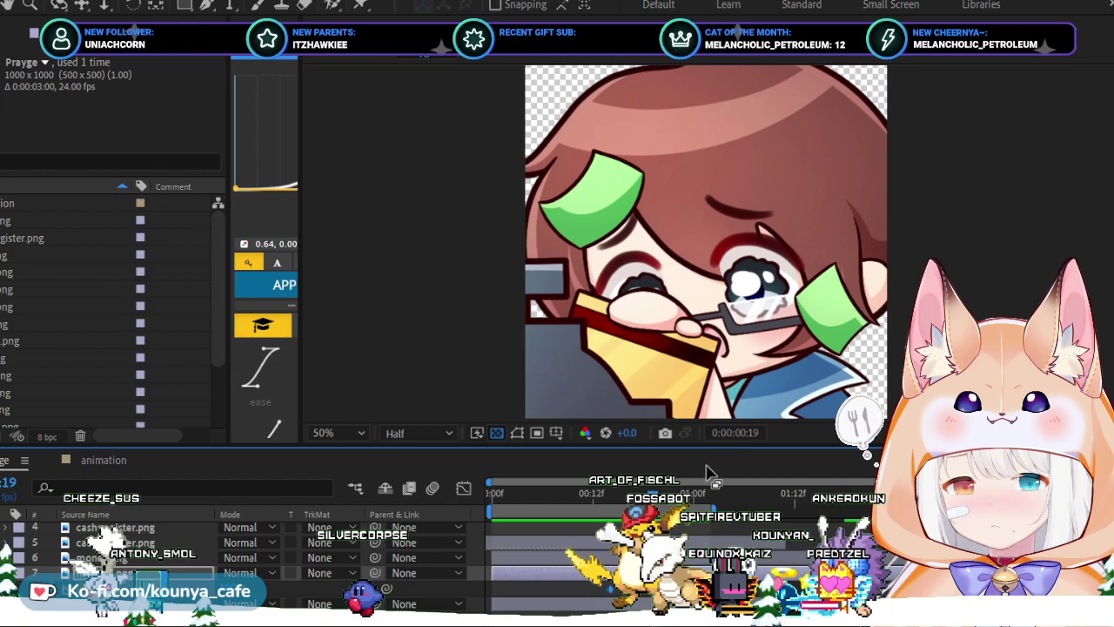
{"action": "key", "text": "space"}
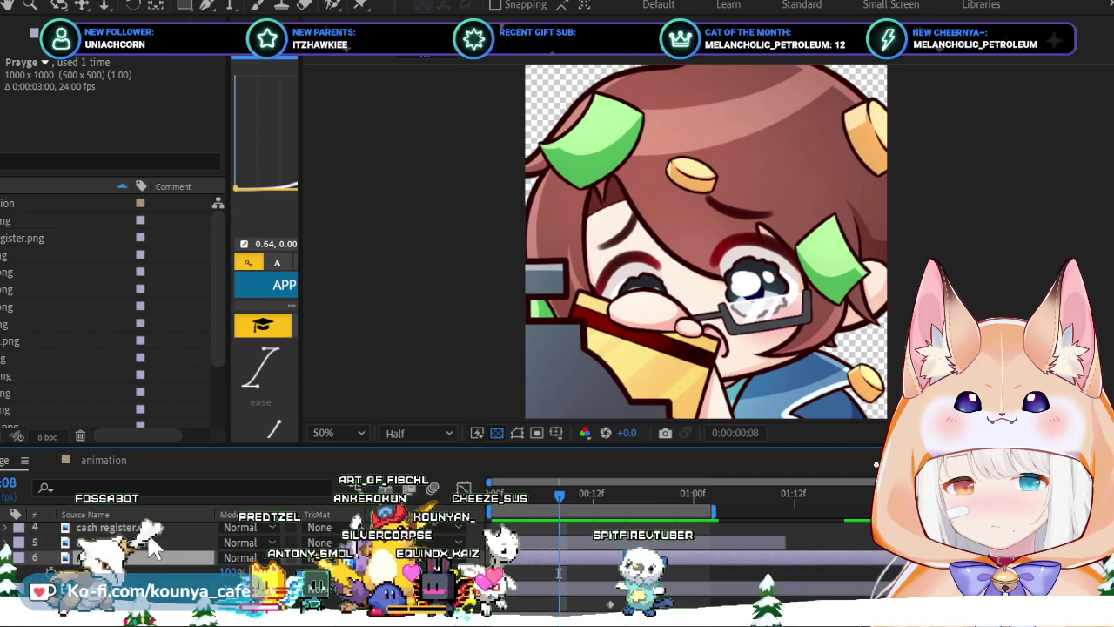
{"action": "key", "text": "t"}
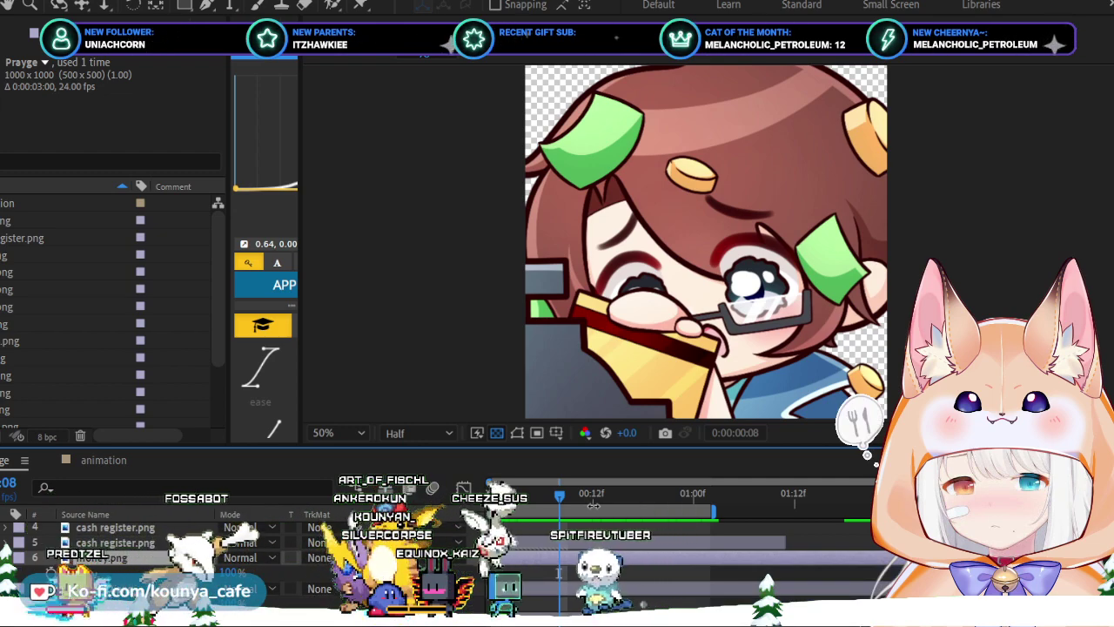
{"action": "left_click", "coordinate": [617, 493]}
{"action": "left_click", "coordinate": [636, 502]}
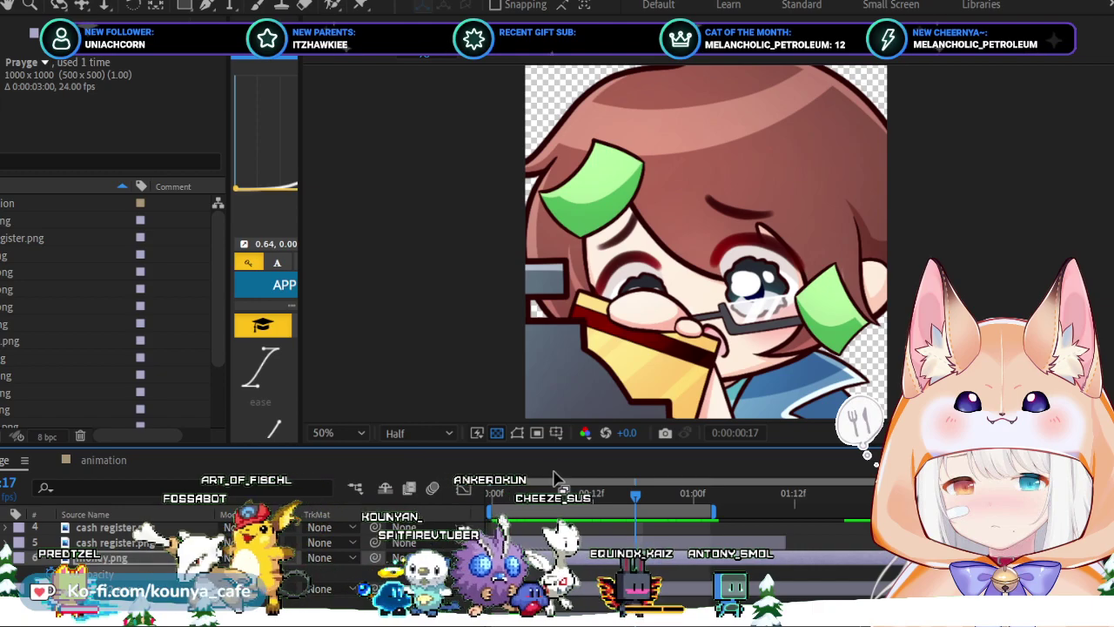
{"action": "left_click", "coordinate": [685, 492]}
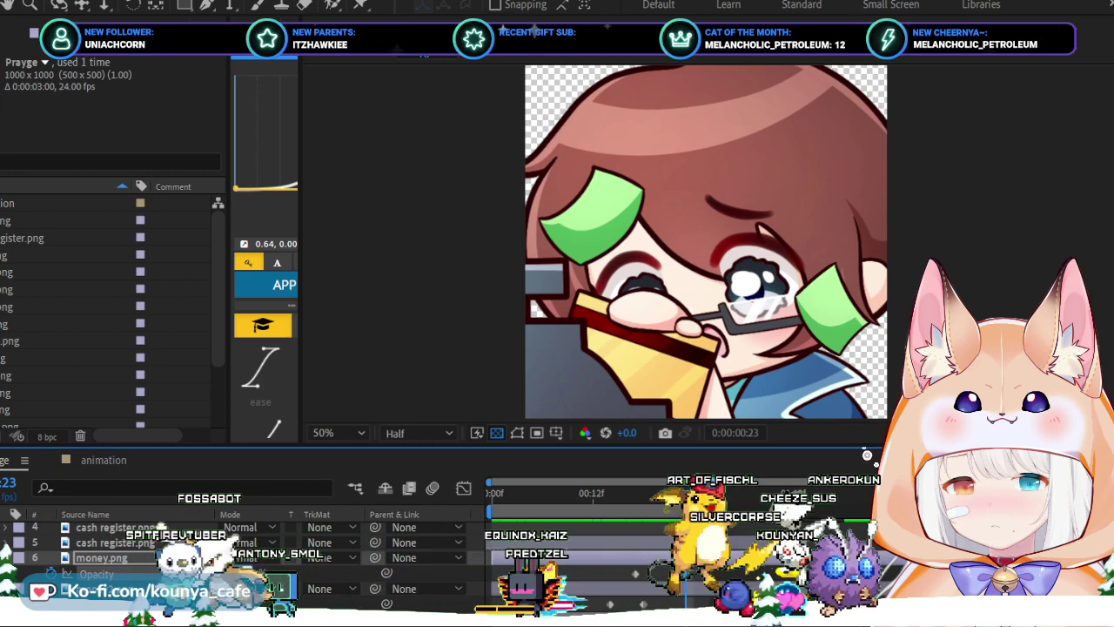
Set money.png's Opacity to 0 at frame 23 and preview from frame 0.
{"action": "type", "text": "0"}
{"action": "key", "text": "Return"}
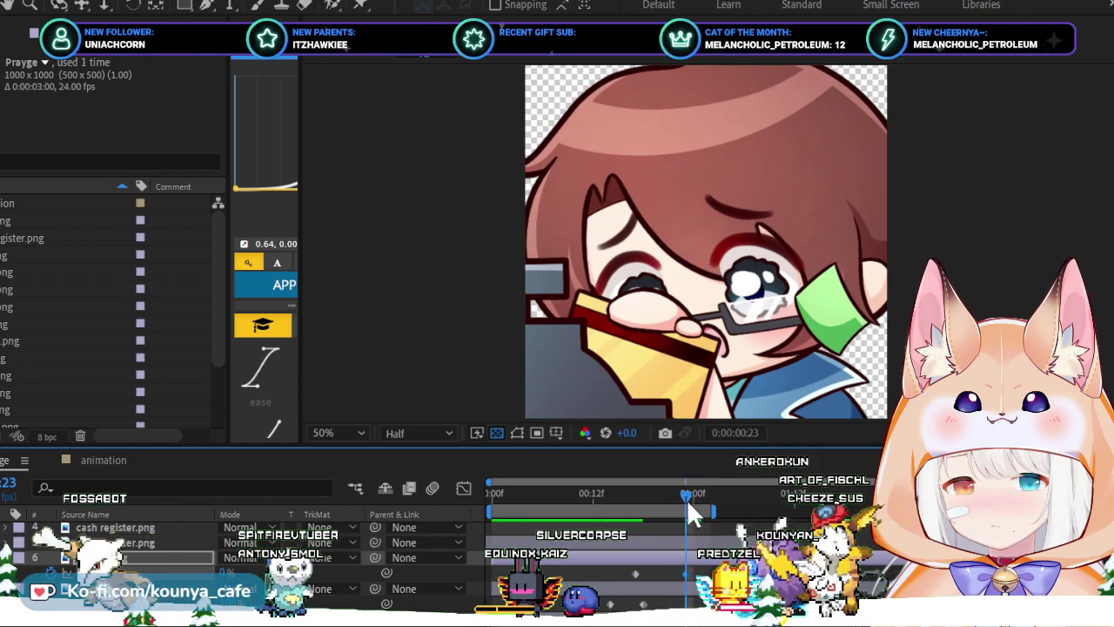
{"action": "left_click_drag", "start_coordinate": [688, 505], "coordinate": [427, 525]}
{"action": "key", "text": "space"}
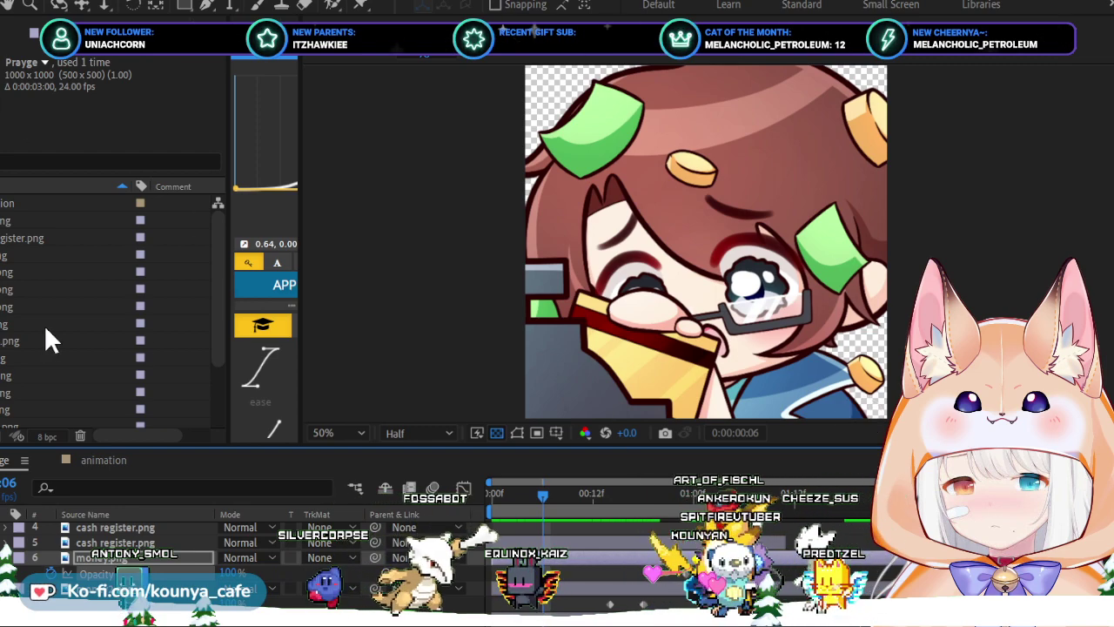
{"action": "left_click_drag", "start_coordinate": [571, 495], "coordinate": [493, 520]}
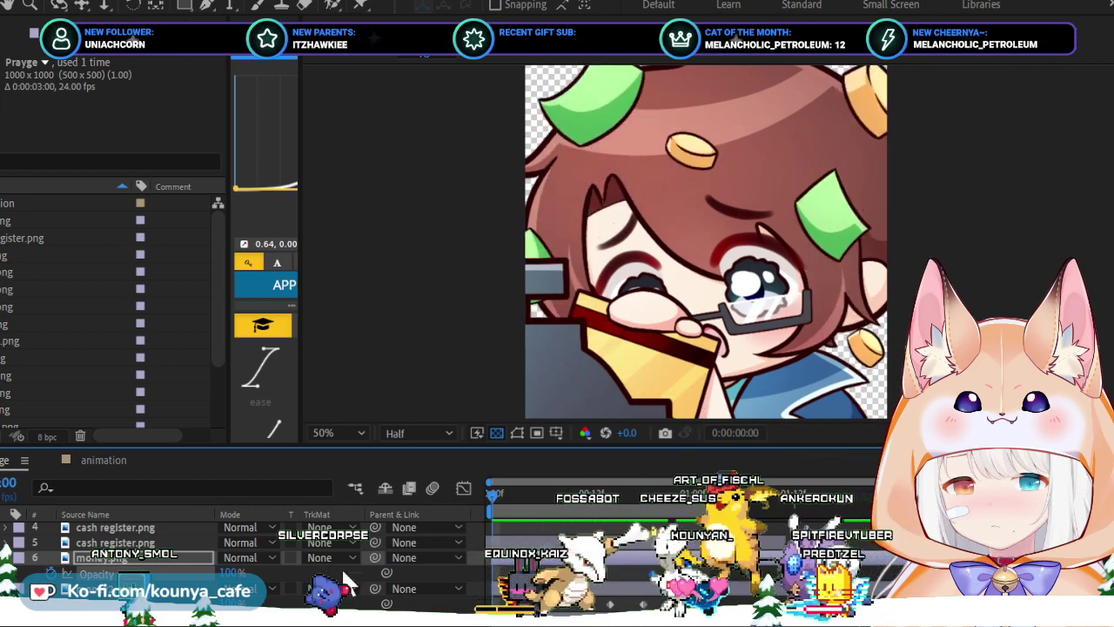
{"action": "left_click", "coordinate": [112, 559]}
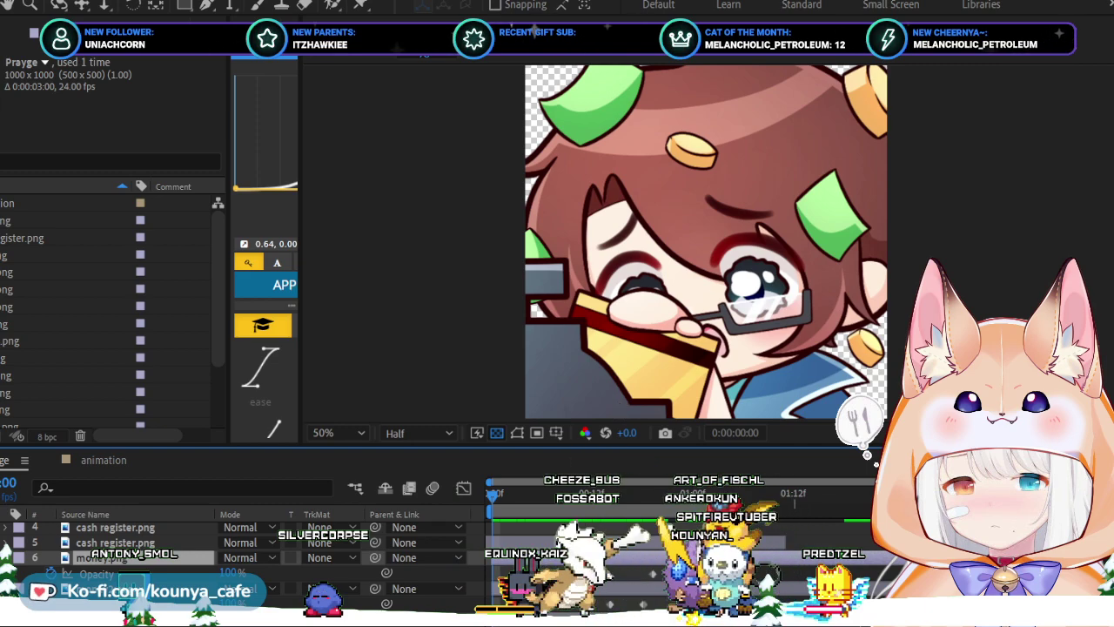
{"action": "left_click", "coordinate": [815, 214]}
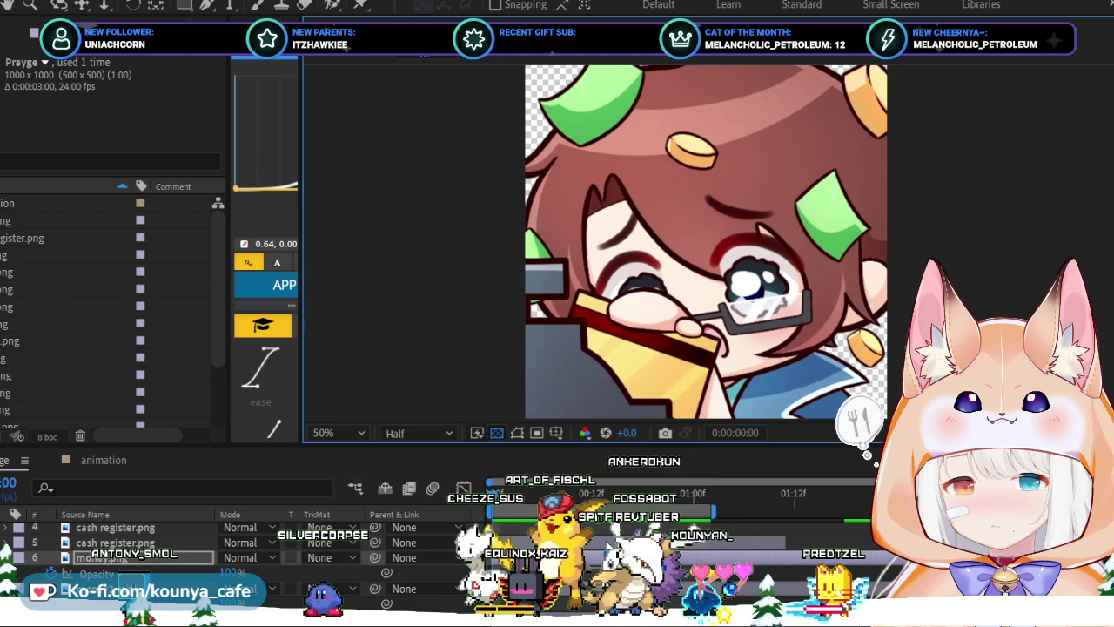
{"action": "key", "text": "space"}
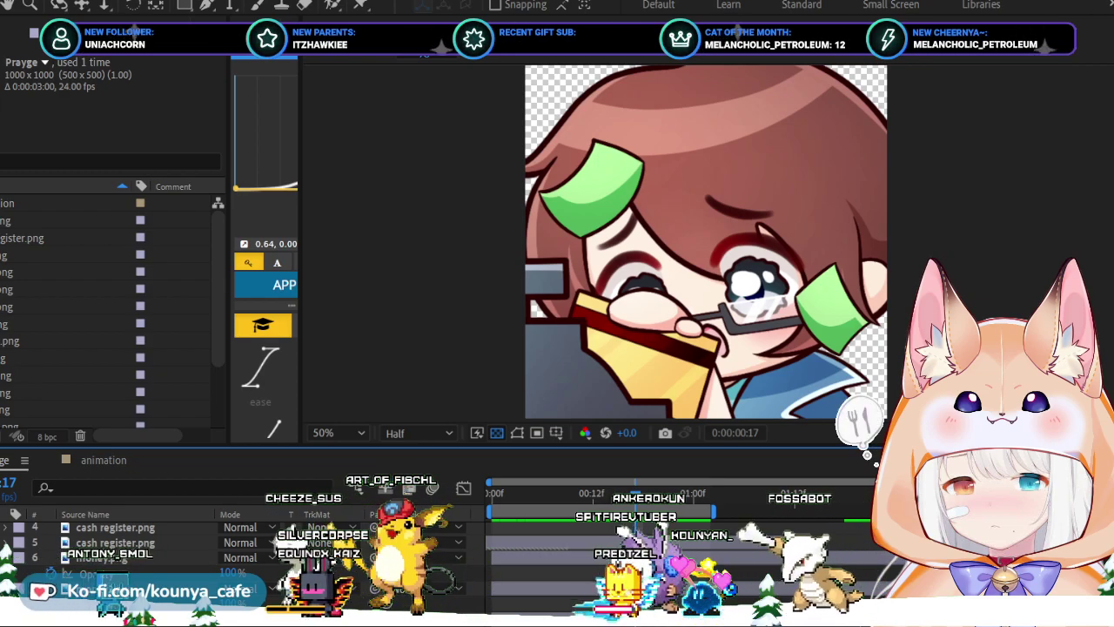
{"action": "scroll", "coordinate": [876, 464], "scroll_direction": "down", "scroll_amount": 3}
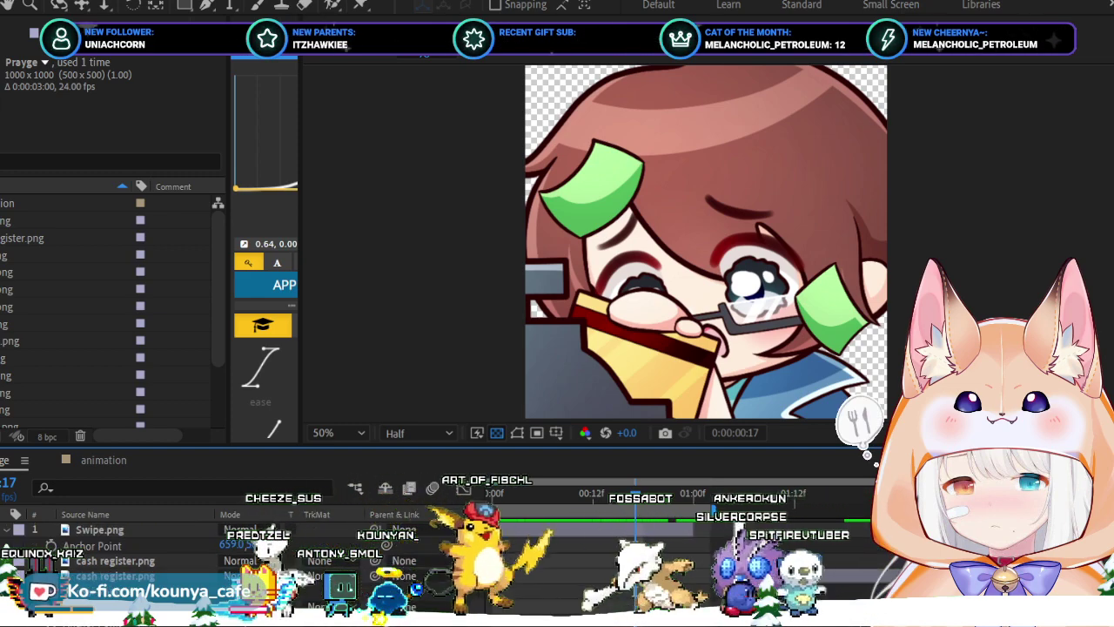
{"action": "scroll", "coordinate": [106, 537], "scroll_direction": "down", "scroll_amount": 5}
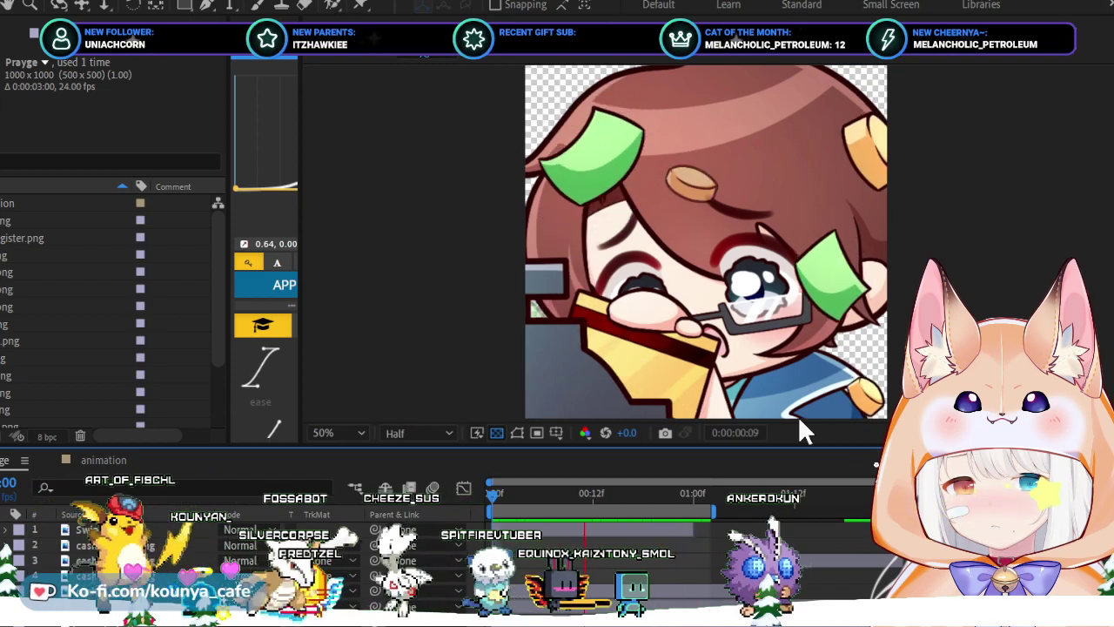
{"action": "left_click", "coordinate": [637, 495]}
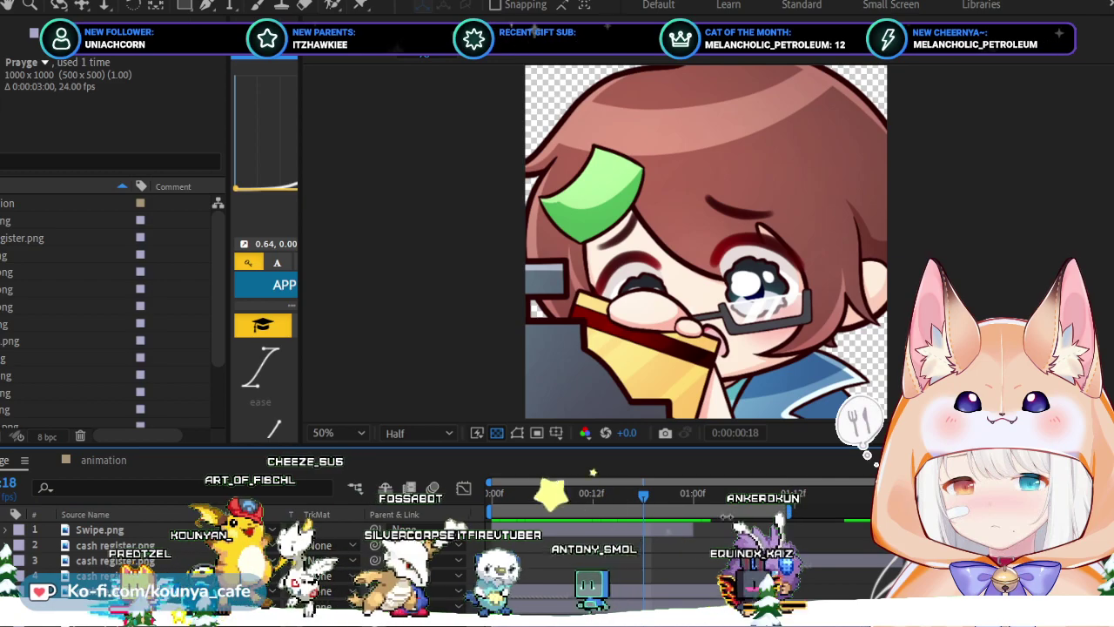
{"action": "key", "text": "space"}
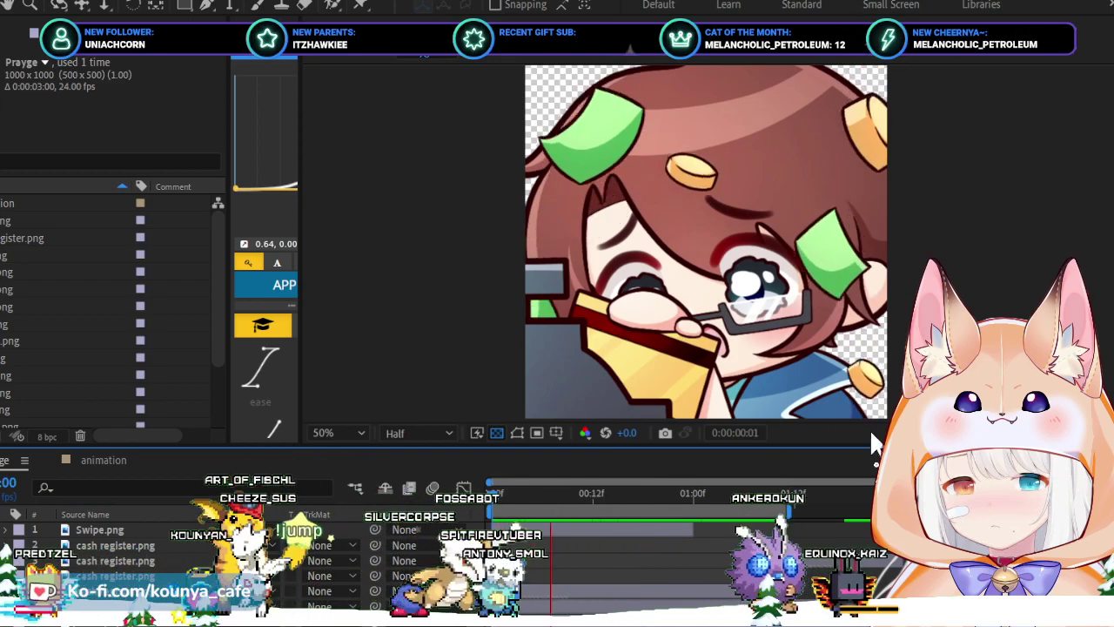
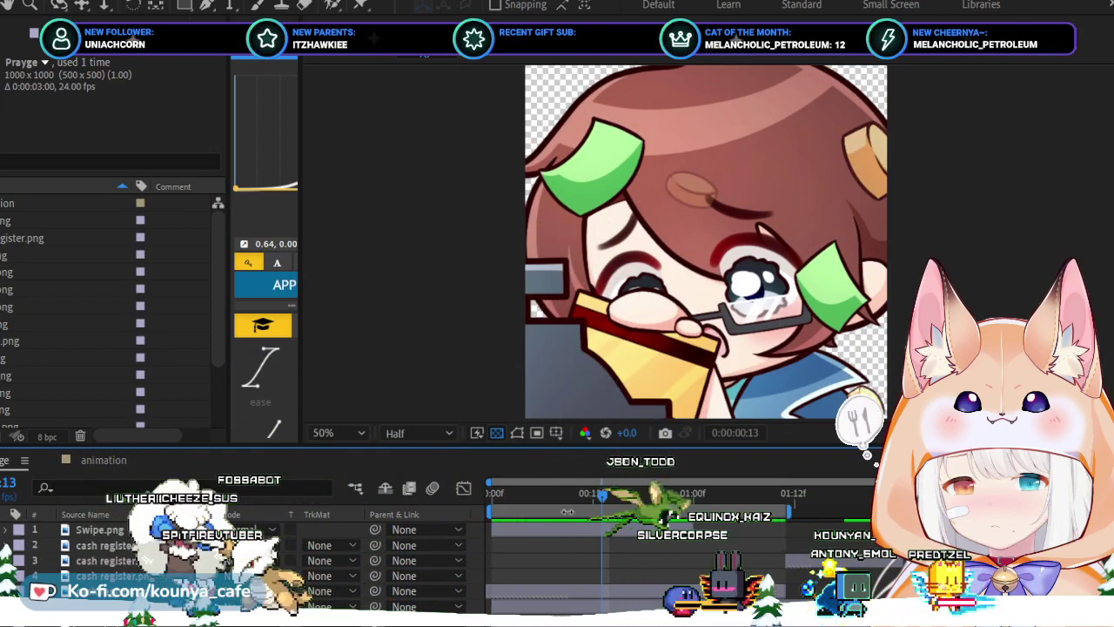
Replay the emote animation from the start and select the Swipe.png layer.
{"action": "left_click", "coordinate": [494, 494]}
{"action": "key", "text": "space"}
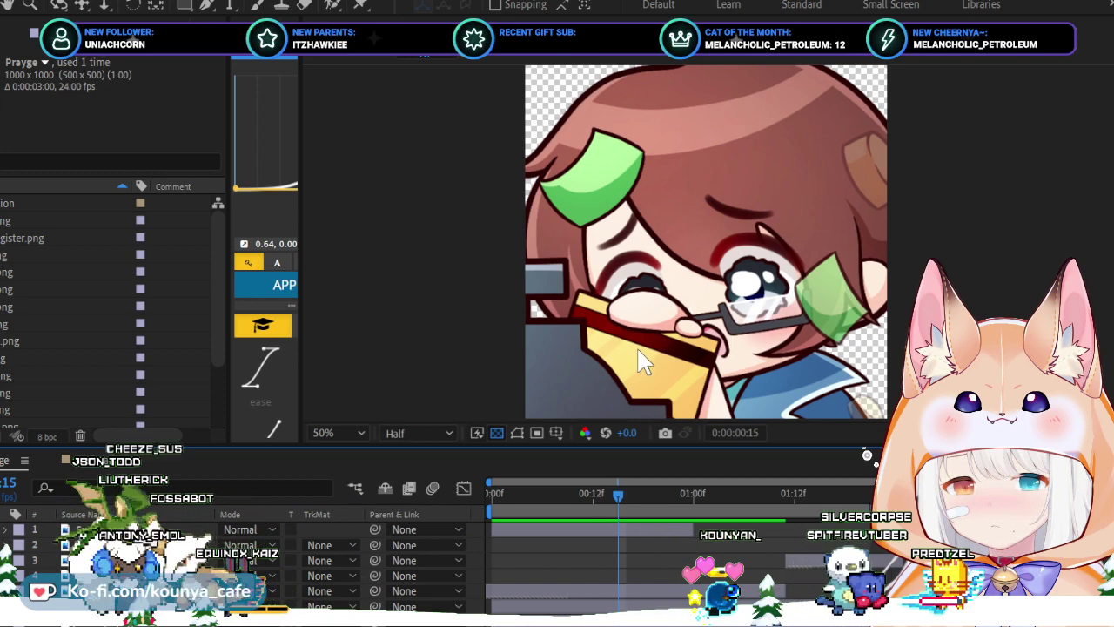
{"action": "left_click", "coordinate": [337, 529]}
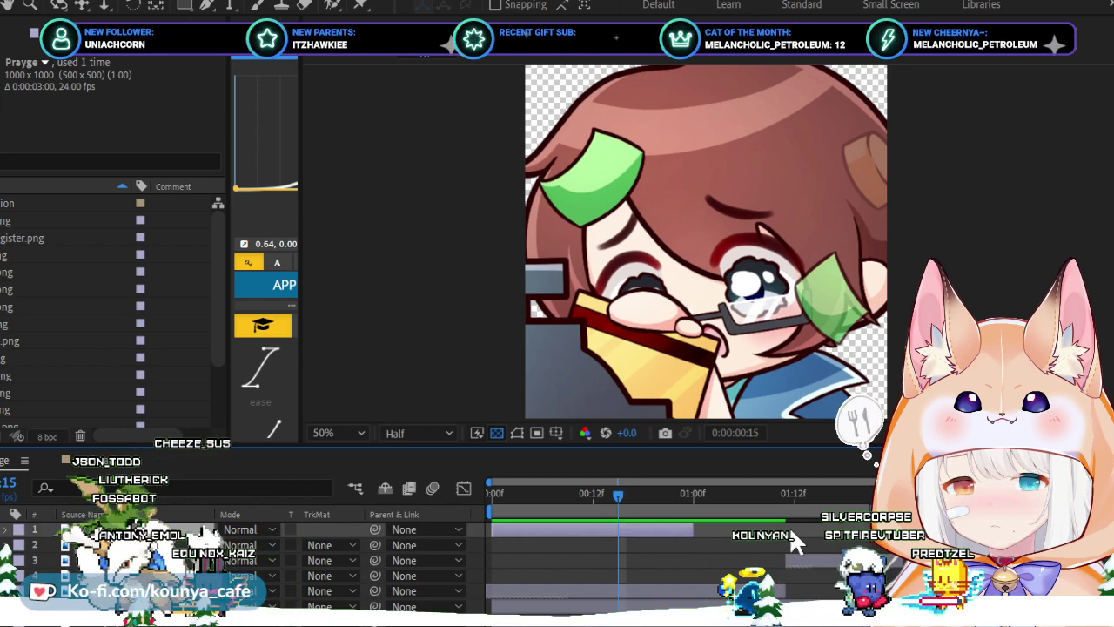
{"action": "scroll", "coordinate": [618, 572], "scroll_direction": "down", "scroll_amount": 3}
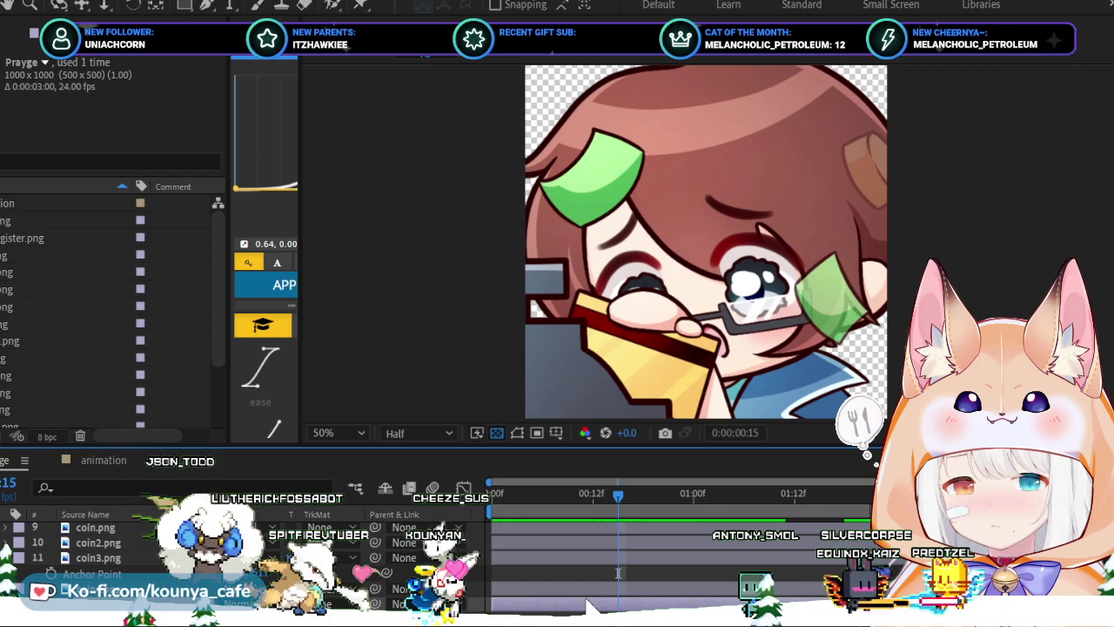
Scrub and replay the coin animation several times, leaving the playhead at frame 10.
{"action": "left_click_drag", "start_coordinate": [624, 488], "coordinate": [441, 522]}
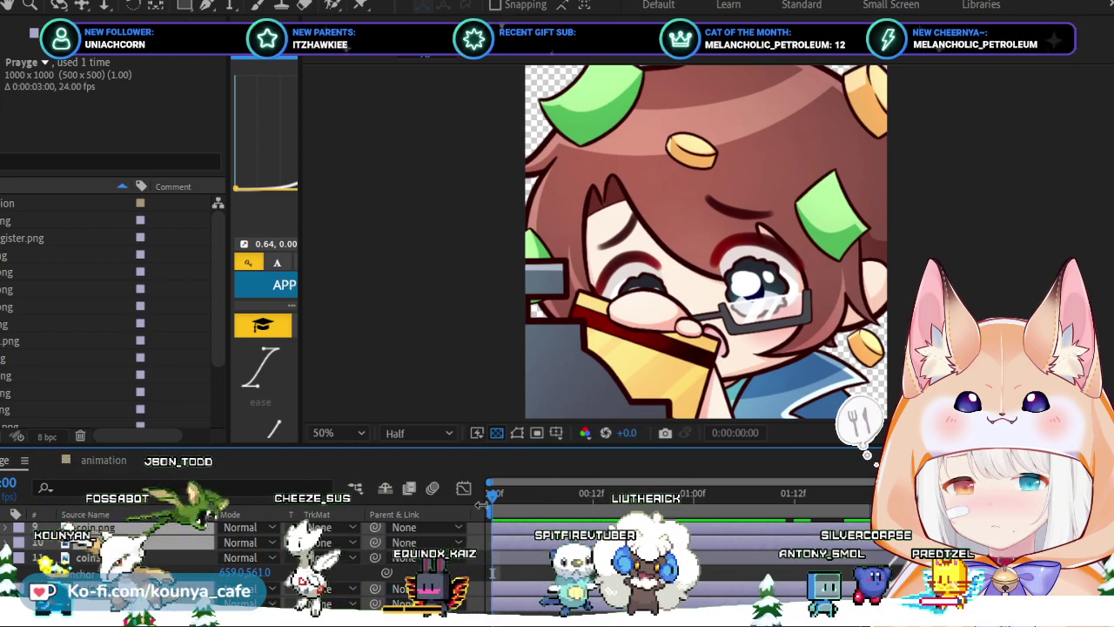
{"action": "key", "text": "space"}
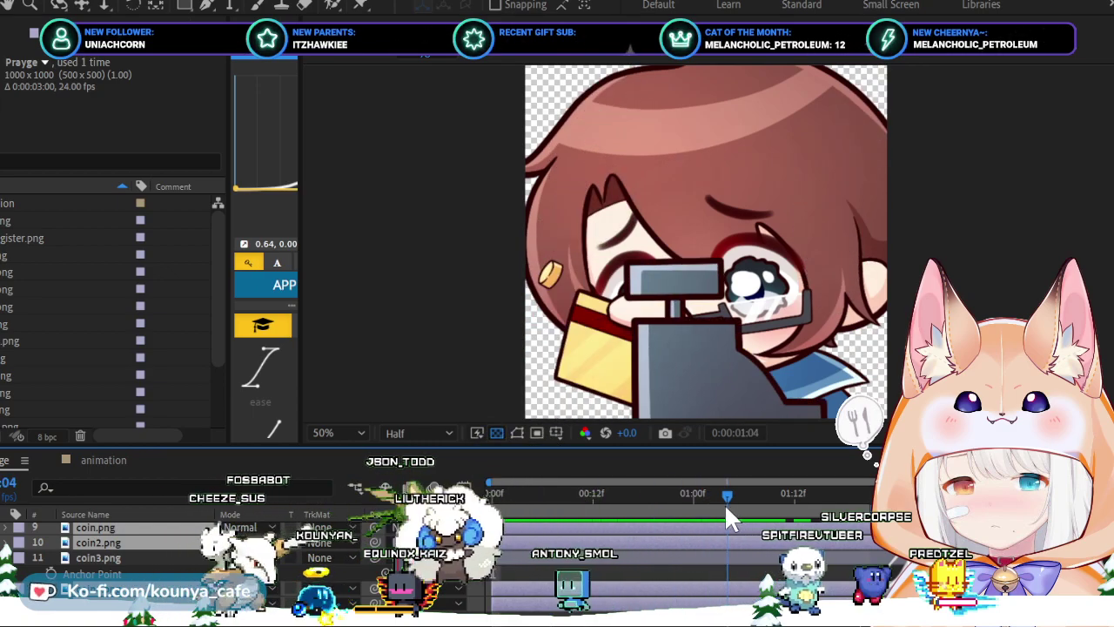
{"action": "key", "text": "space"}
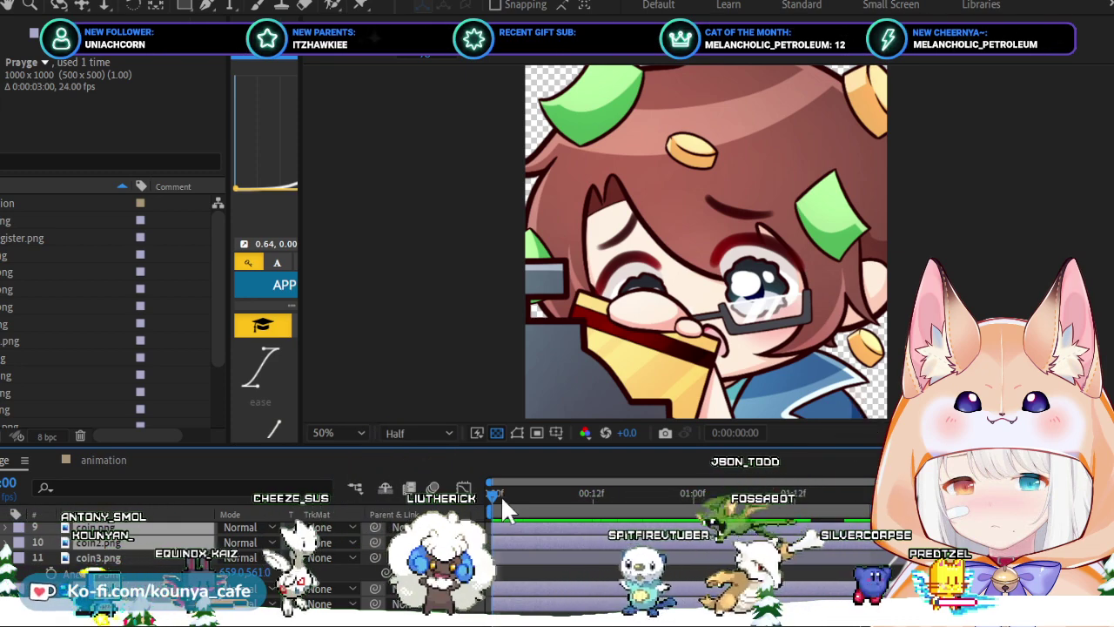
{"action": "key", "text": "space"}
{"action": "key", "text": "space"}
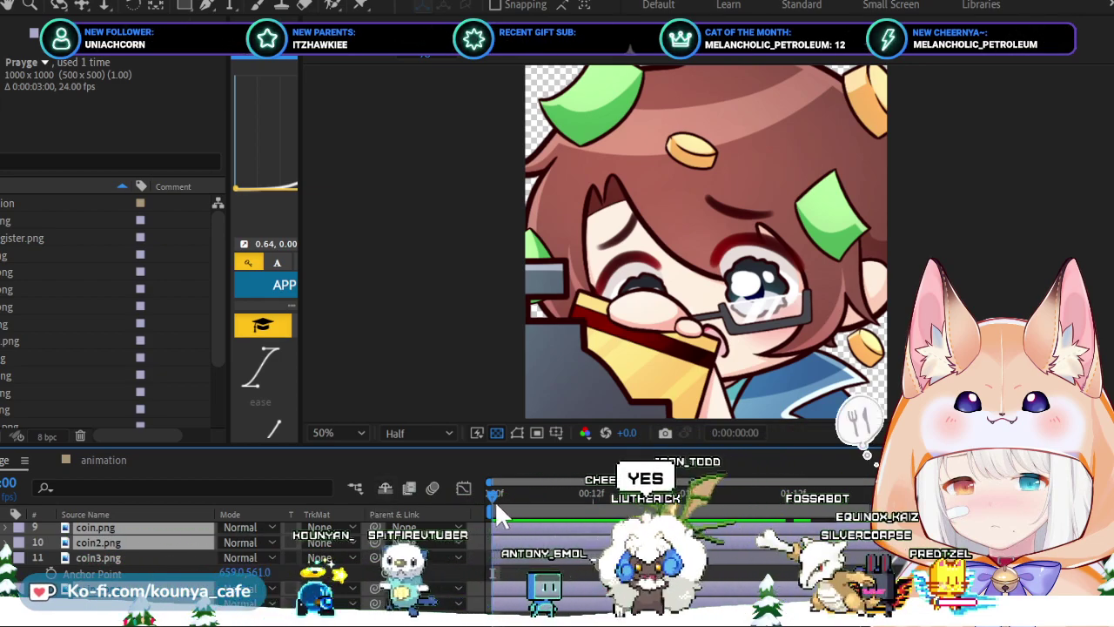
{"action": "left_click_drag", "start_coordinate": [489, 493], "coordinate": [509, 493]}
{"action": "key", "text": "space"}
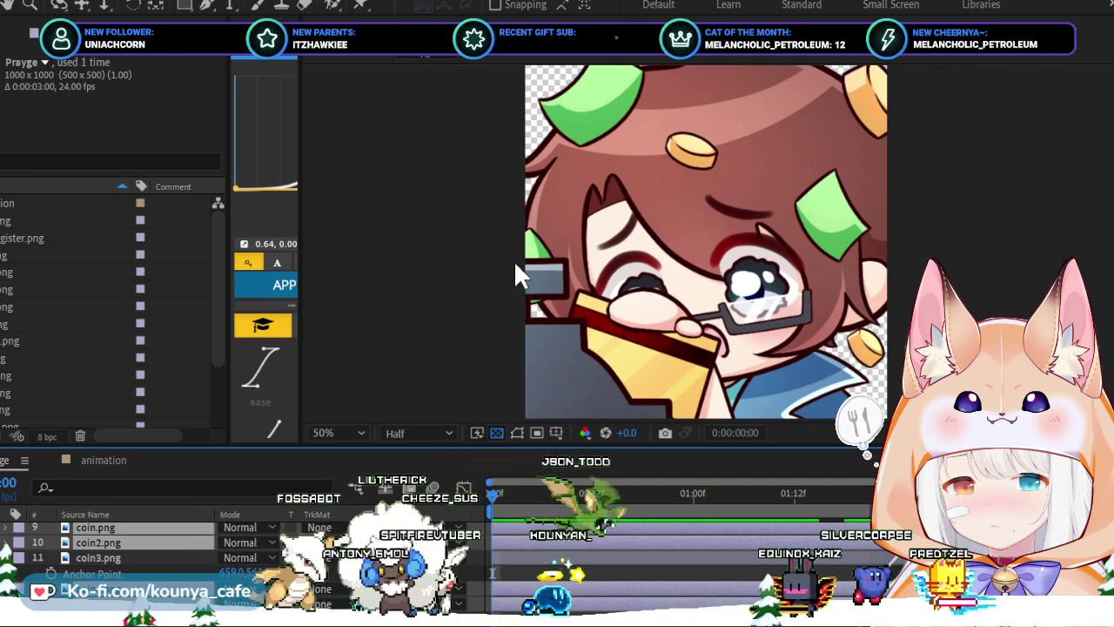
{"action": "left_click_drag", "start_coordinate": [492, 496], "coordinate": [575, 496]}
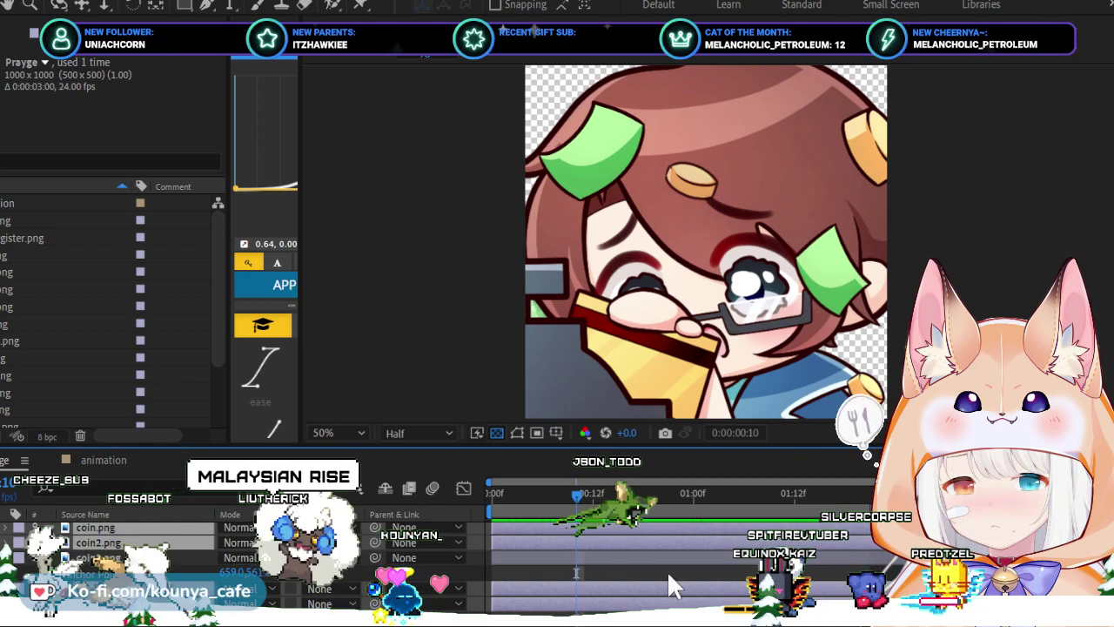
Show the blending mode column with F4 and enable Snapping in the top toolbar.
{"action": "key", "text": "F4"}
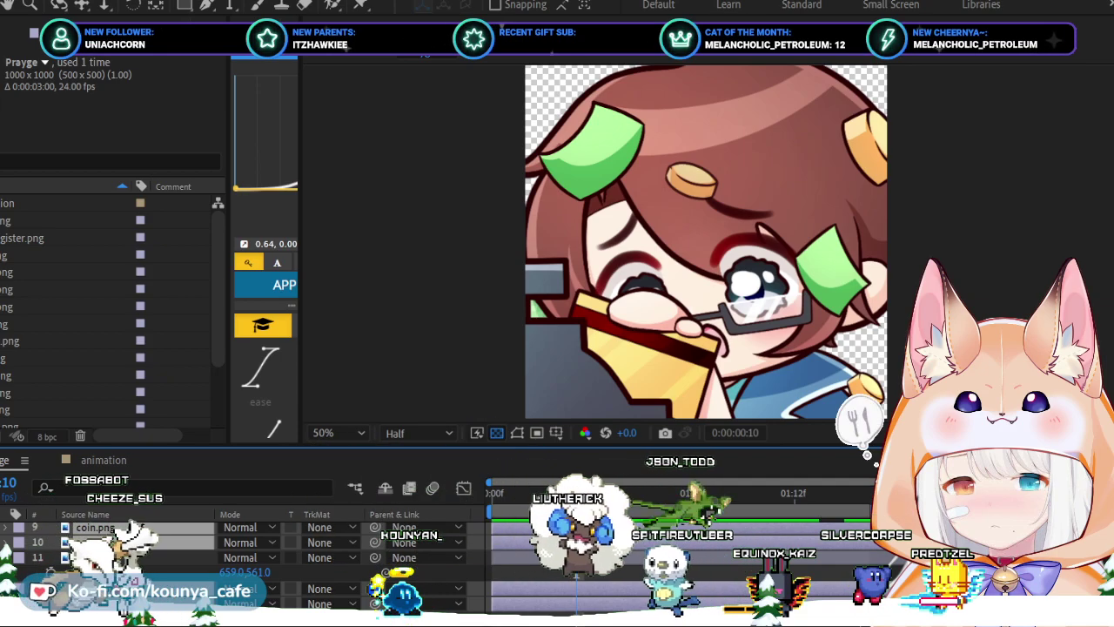
{"action": "scroll", "coordinate": [509, 600], "scroll_direction": "down", "scroll_amount": 1}
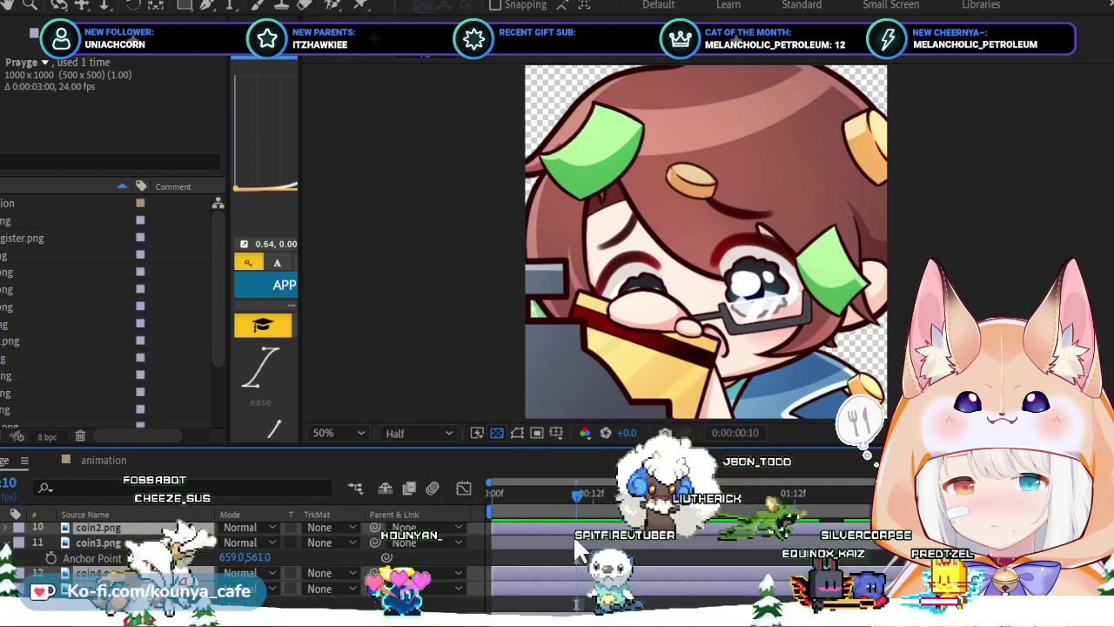
{"action": "left_click", "coordinate": [655, 322]}
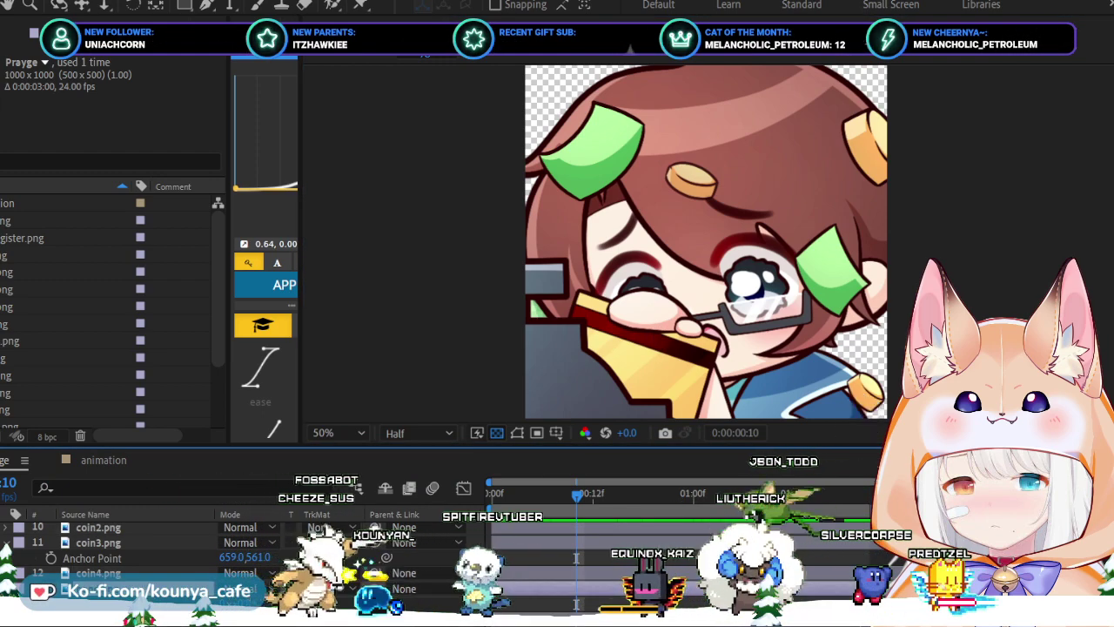
{"action": "left_click", "coordinate": [156, 6]}
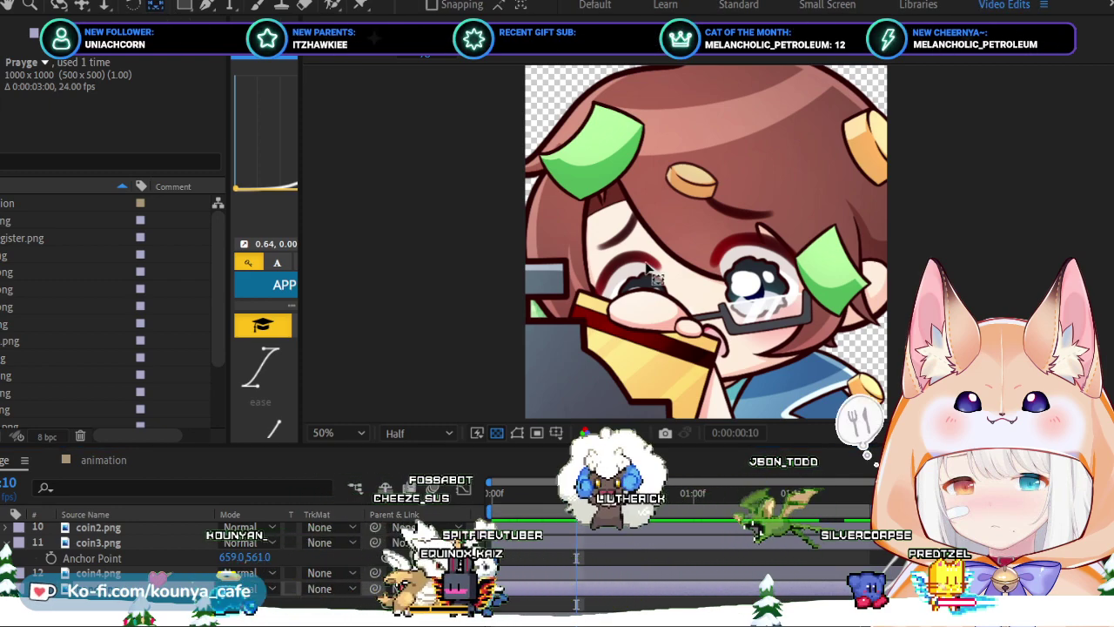
{"action": "left_click", "coordinate": [433, 5]}
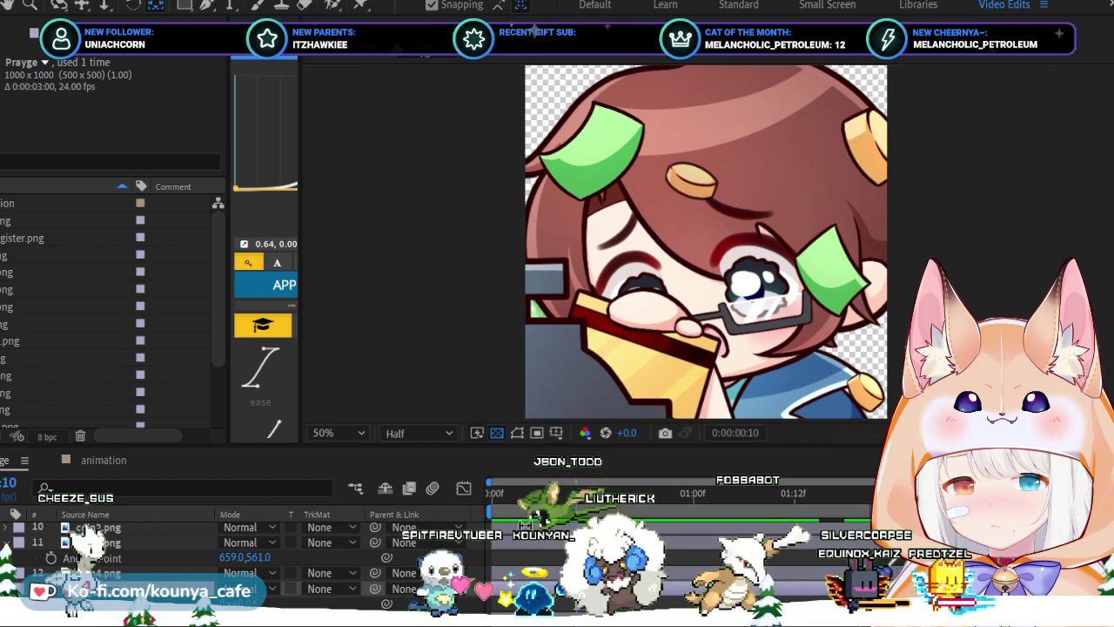
Focus the composition and scrub the playhead to frame 4 to check the flying coins.
{"action": "left_click", "coordinate": [726, 336]}
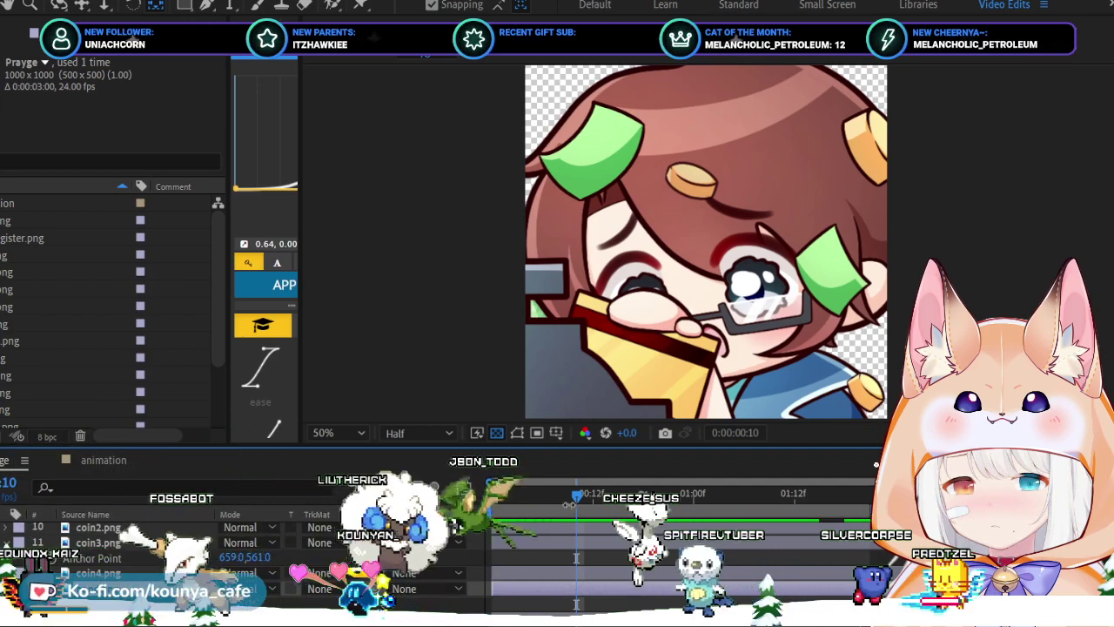
{"action": "left_click_drag", "start_coordinate": [583, 491], "coordinate": [524, 493]}
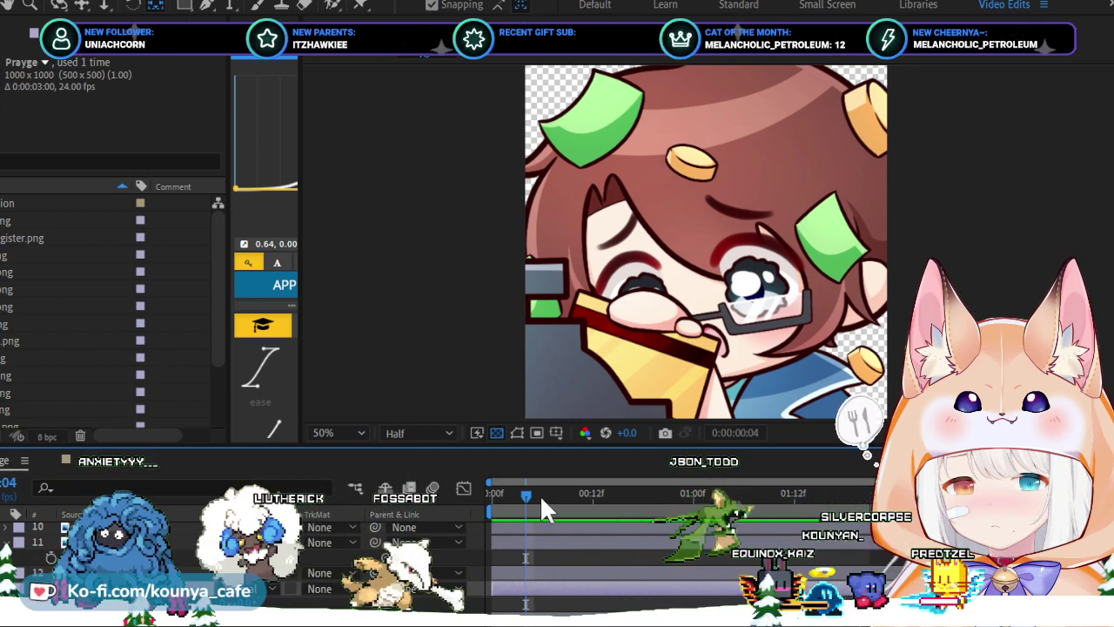
Scrub the coin motion up to frame 12, then return the playhead to frame 0.
{"action": "left_click_drag", "start_coordinate": [539, 494], "coordinate": [595, 492]}
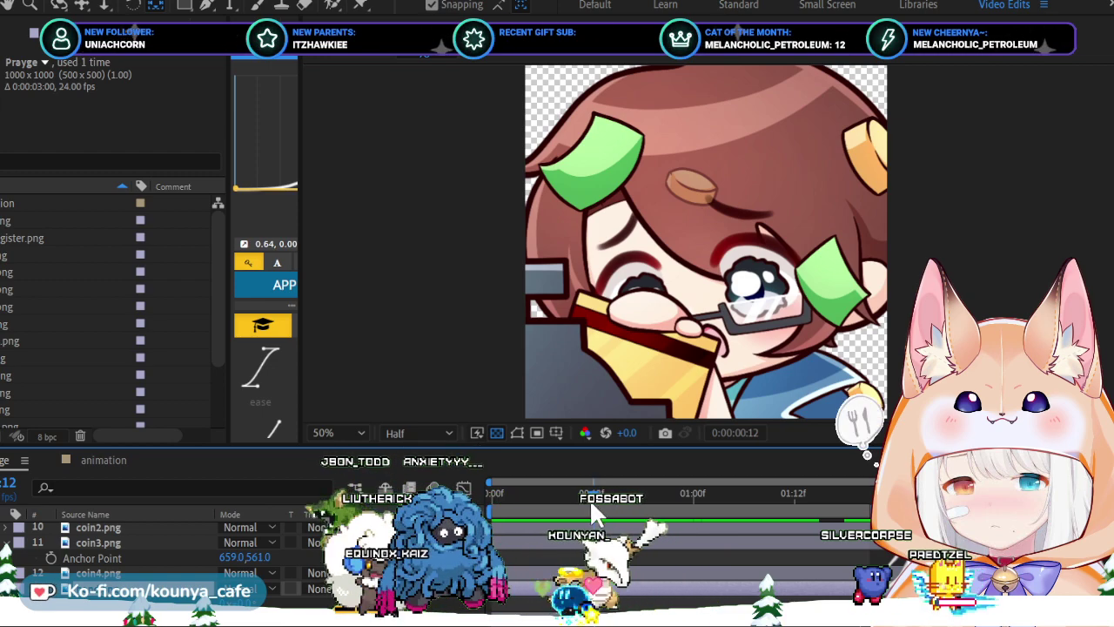
{"action": "left_click_drag", "start_coordinate": [586, 495], "coordinate": [482, 499]}
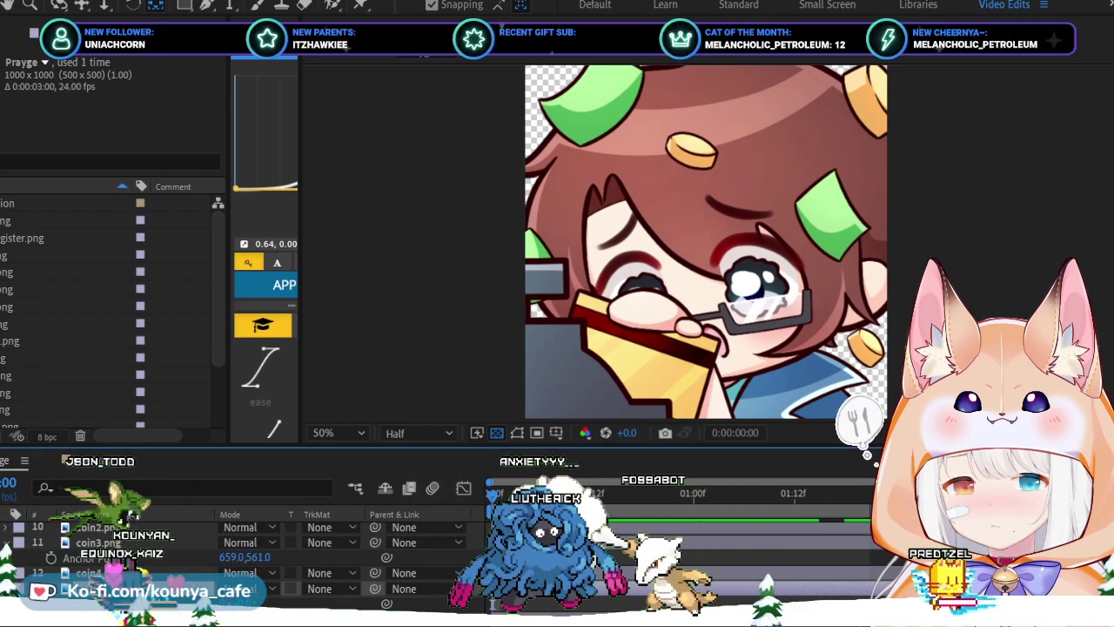
{"action": "left_click", "coordinate": [437, 368]}
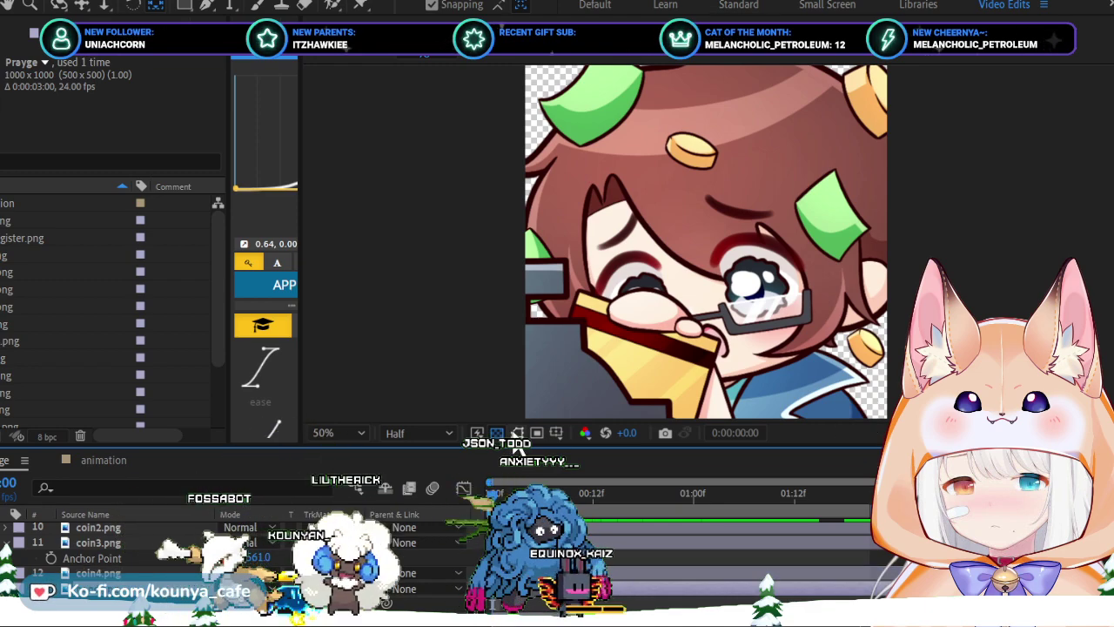
{"action": "left_click", "coordinate": [535, 432]}
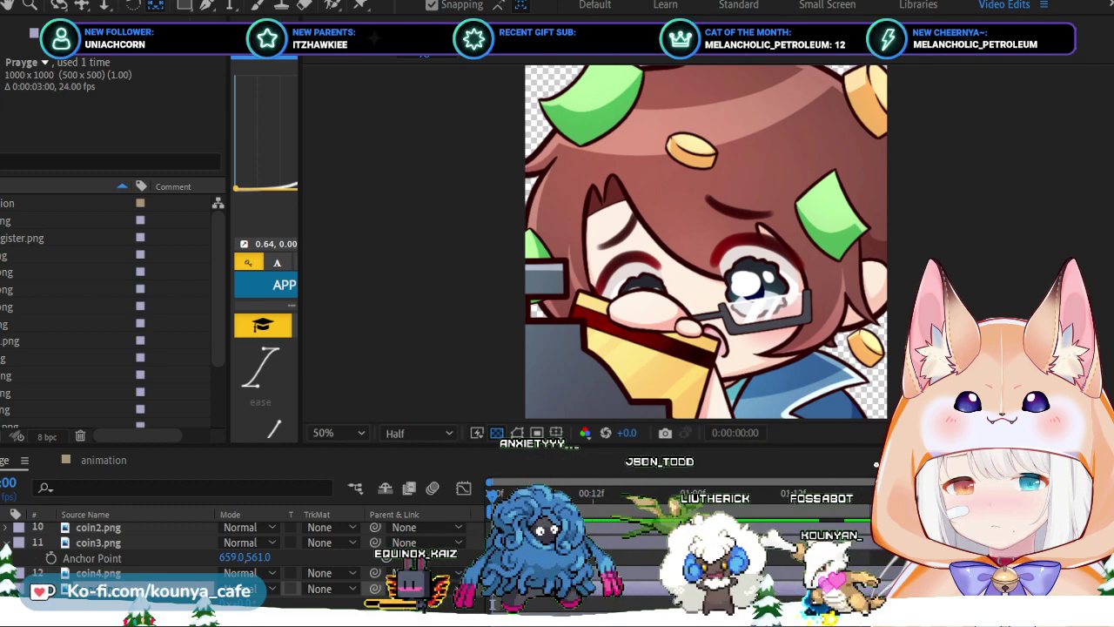
Activate the Composition viewer and select the hand.png layer (layer 1) in the timeline.
{"action": "left_click", "coordinate": [477, 218]}
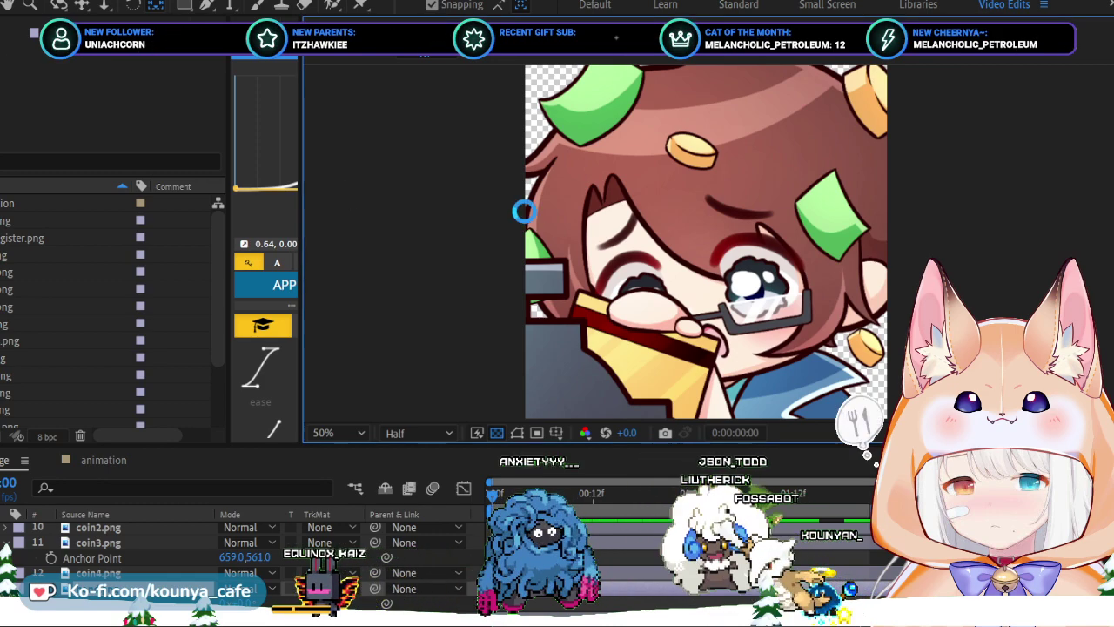
{"action": "left_click", "coordinate": [541, 268]}
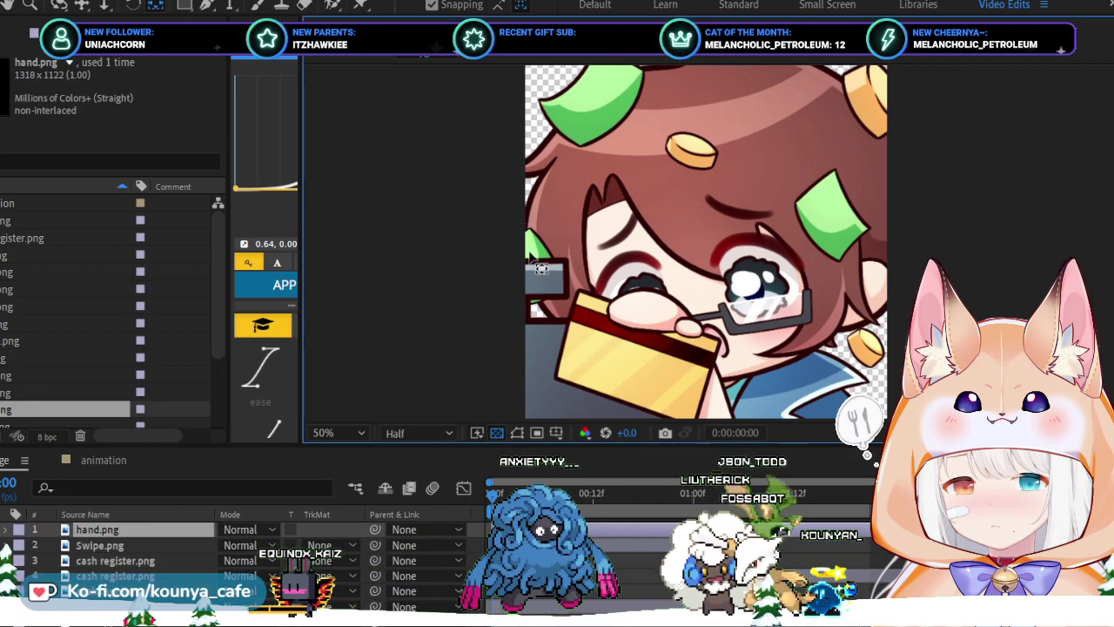
Browse the project panel images, selecting head.png.
{"action": "left_click", "coordinate": [28, 393]}
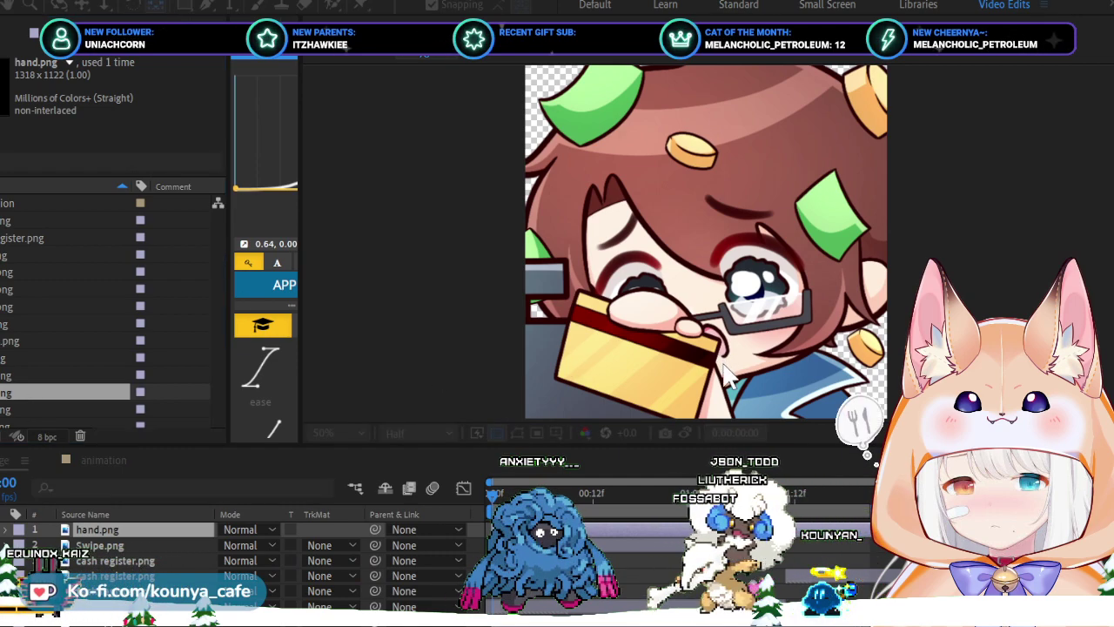
{"action": "left_click", "coordinate": [540, 385]}
{"action": "scroll", "coordinate": [8, 387], "scroll_direction": "down", "scroll_amount": 3}
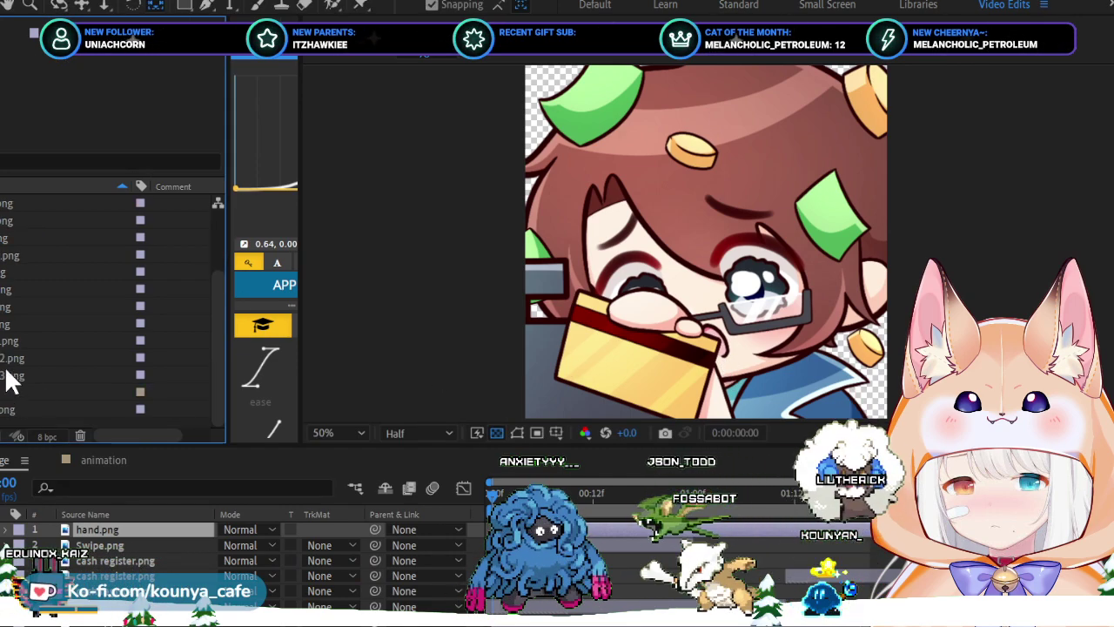
{"action": "left_click", "coordinate": [7, 326]}
{"action": "scroll", "coordinate": [10, 312], "scroll_direction": "up", "scroll_amount": 2}
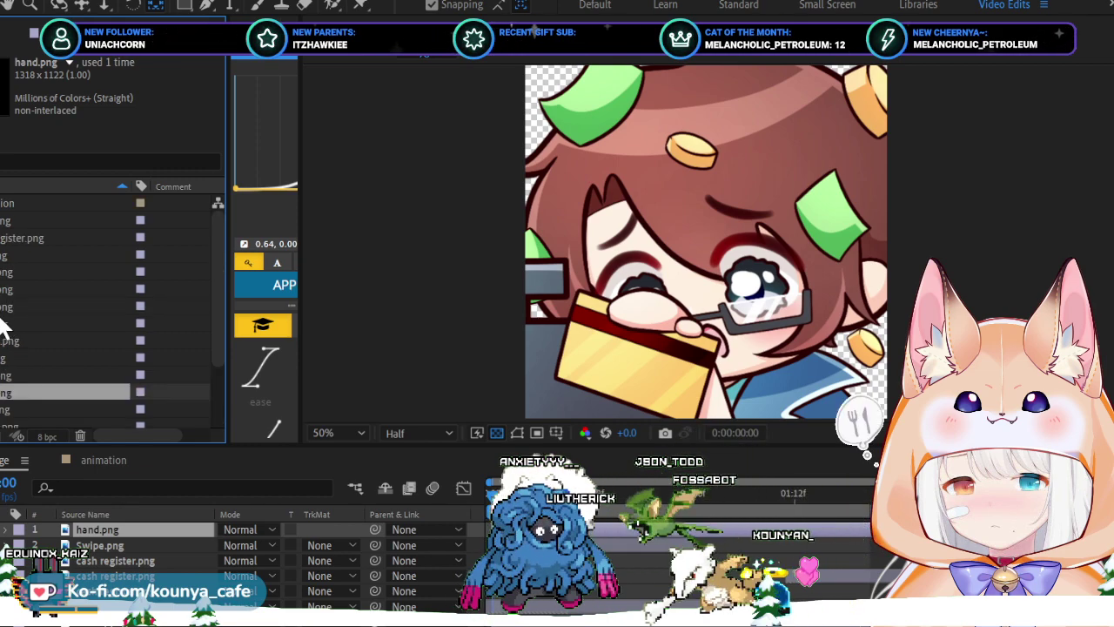
{"action": "scroll", "coordinate": [22, 364], "scroll_direction": "down", "scroll_amount": 2}
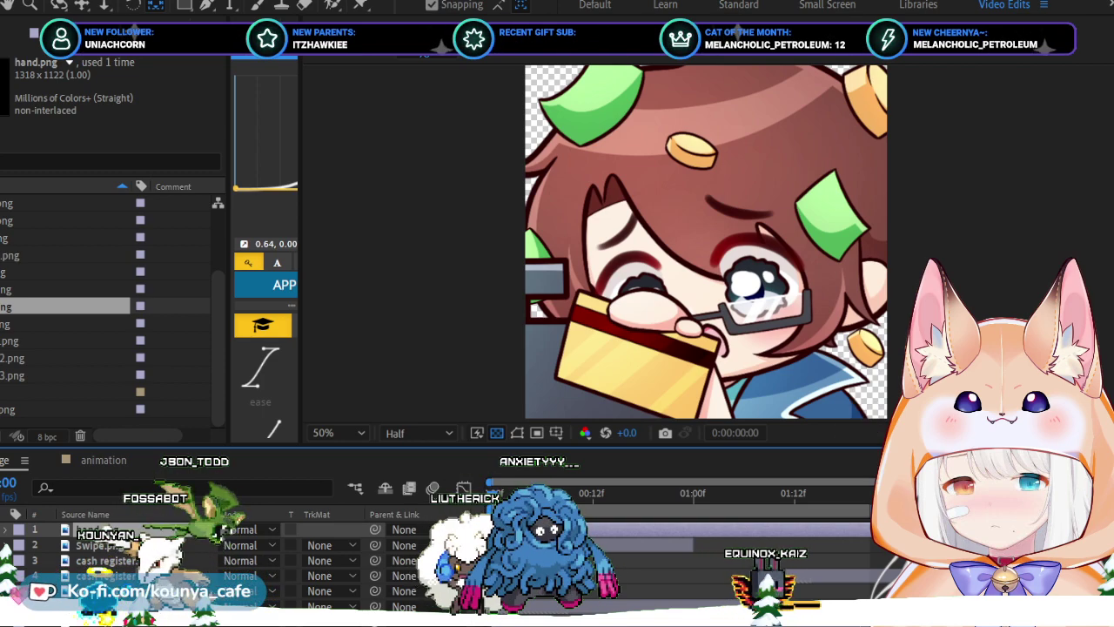
Select the hand.png layer in the timeline and delete it.
{"action": "scroll", "coordinate": [876, 464], "scroll_direction": "down", "scroll_amount": 1}
{"action": "scroll", "coordinate": [876, 464], "scroll_direction": "down", "scroll_amount": 2}
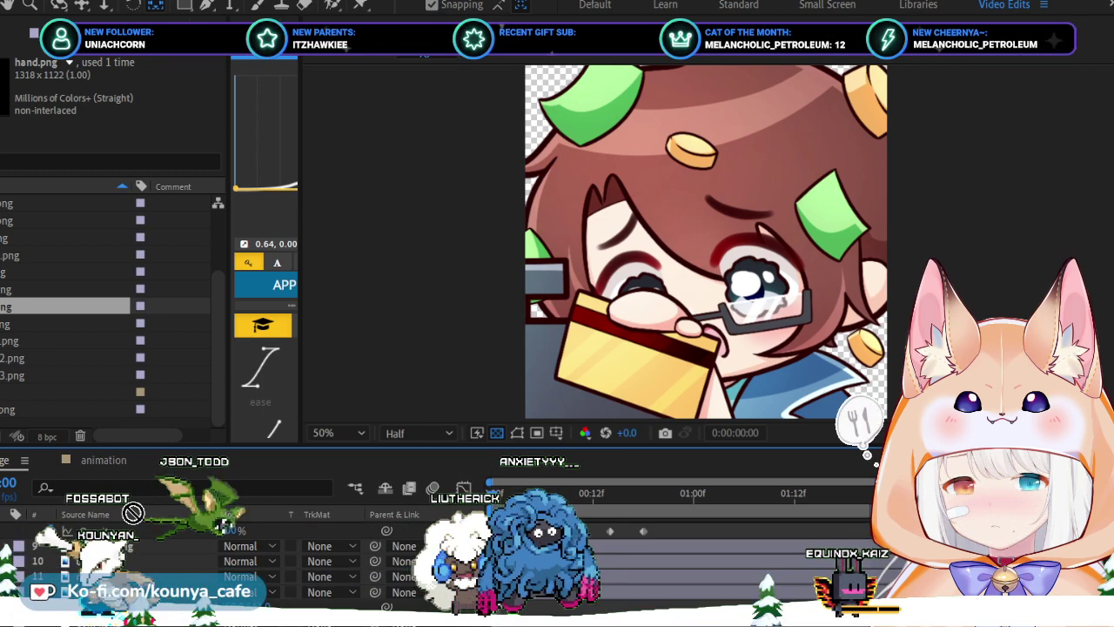
{"action": "left_click_drag", "start_coordinate": [65, 306], "coordinate": [135, 522]}
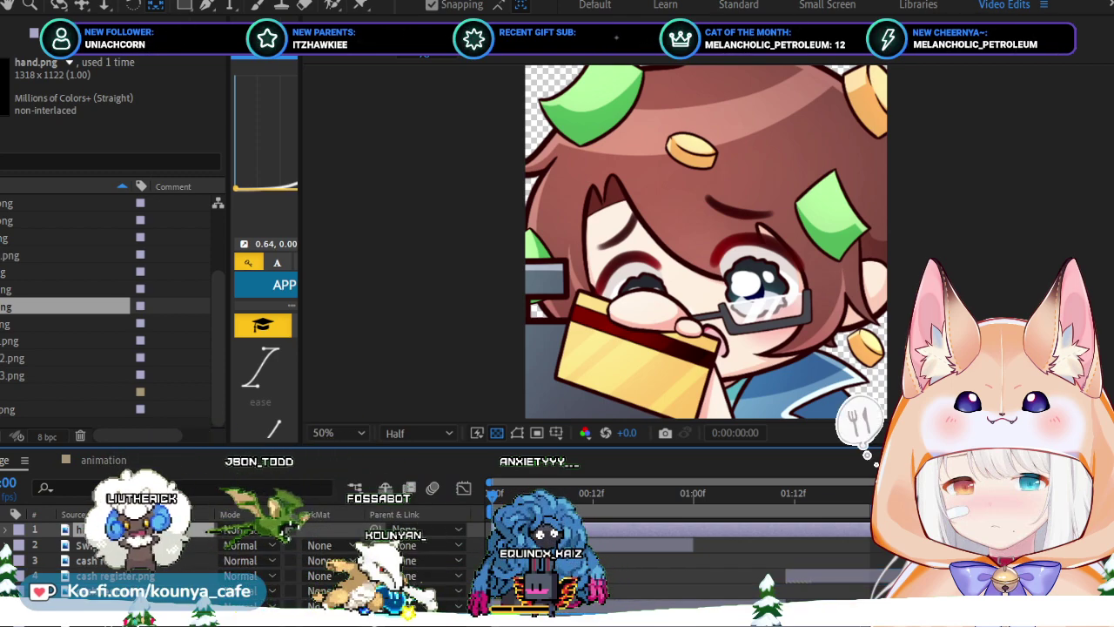
{"action": "key", "text": "Delete"}
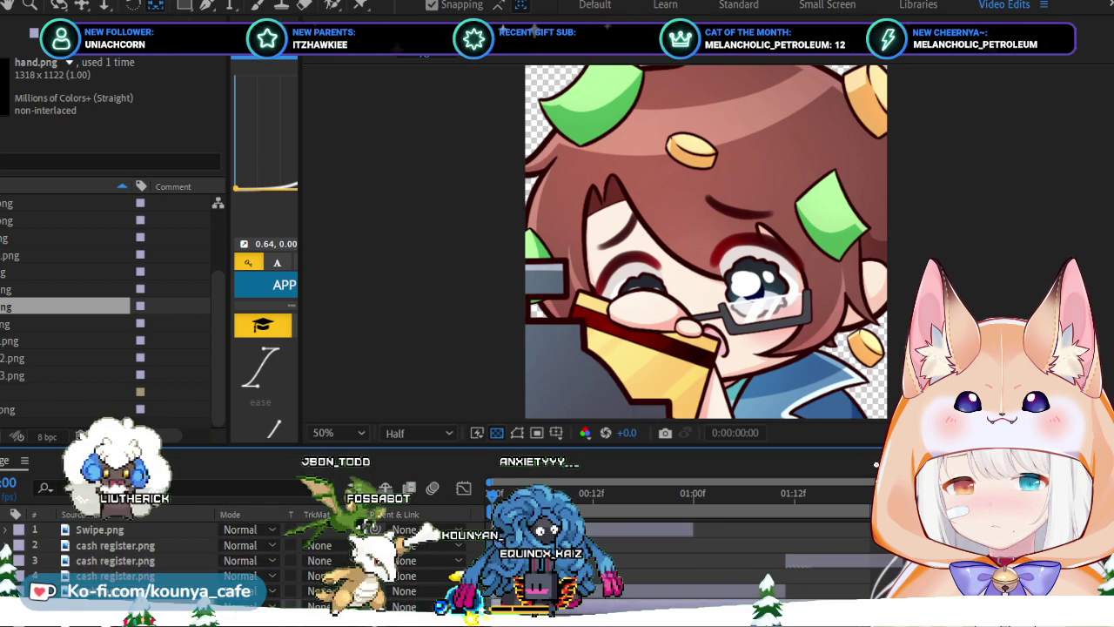
{"action": "scroll", "coordinate": [244, 562], "scroll_direction": "down", "scroll_amount": 4}
{"action": "scroll", "coordinate": [243, 557], "scroll_direction": "up", "scroll_amount": 4}
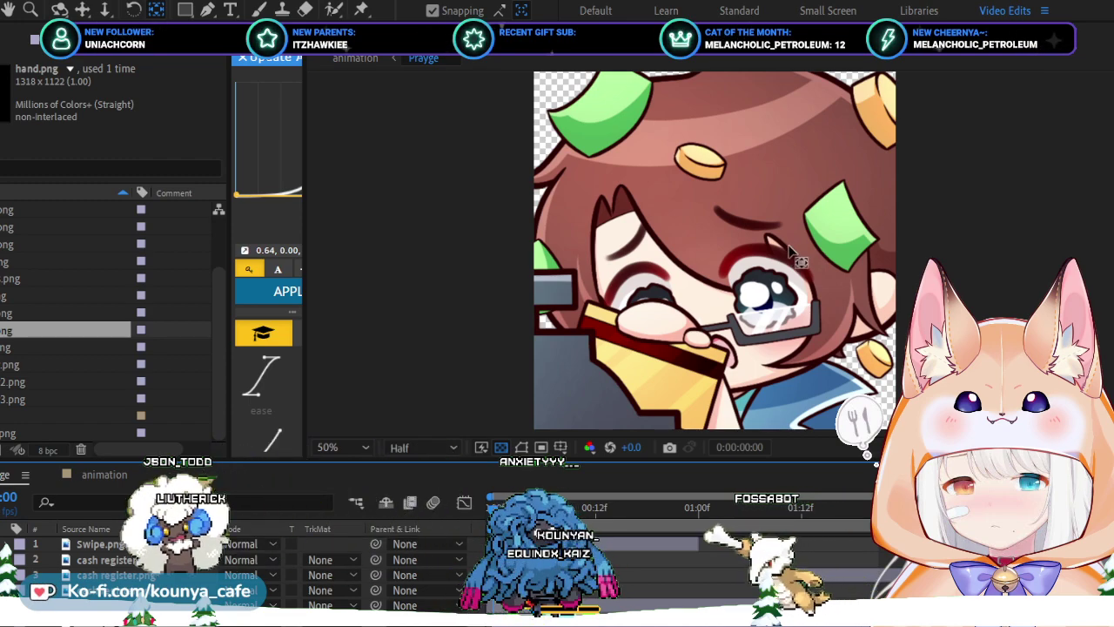
{"action": "left_click_drag", "start_coordinate": [658, 511], "coordinate": [585, 513]}
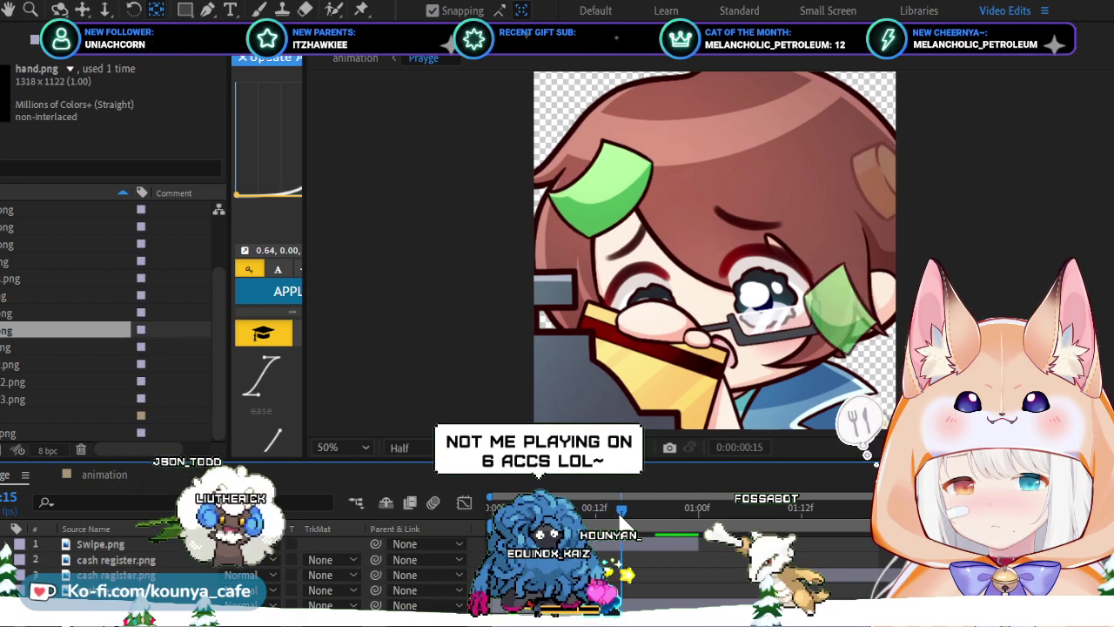
{"action": "left_click", "coordinate": [650, 512]}
{"action": "mouse_move", "coordinate": [650, 512]}
{"action": "left_mouse_down"}
{"action": "mouse_move", "coordinate": [671, 511]}
{"action": "mouse_move", "coordinate": [615, 514]}
{"action": "mouse_move", "coordinate": [648, 512]}
{"action": "left_mouse_up"}
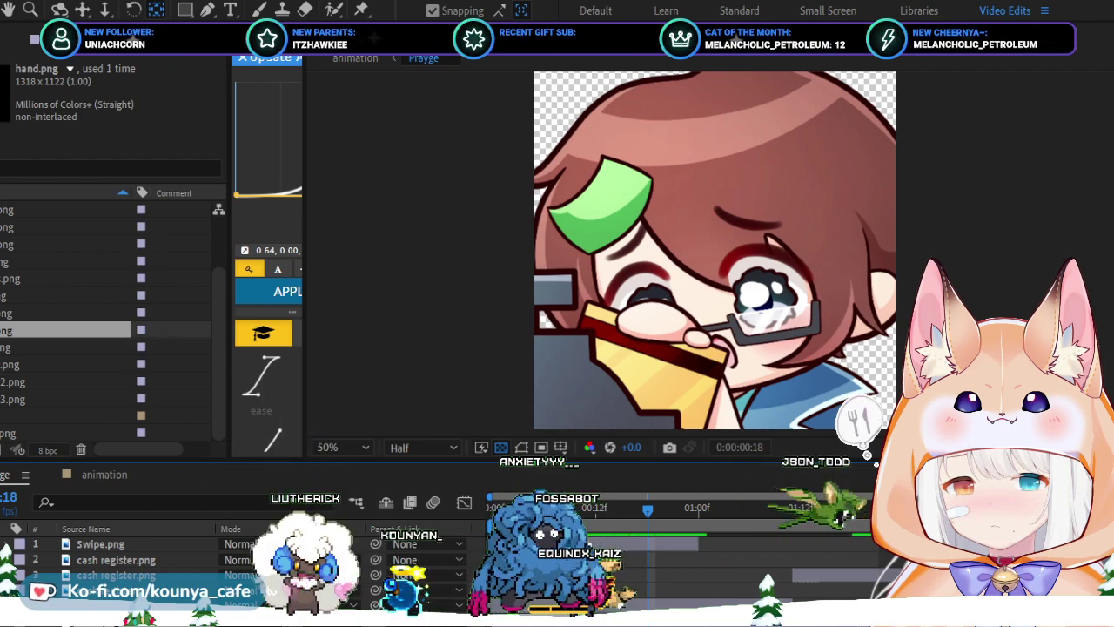
{"action": "key", "text": "space"}
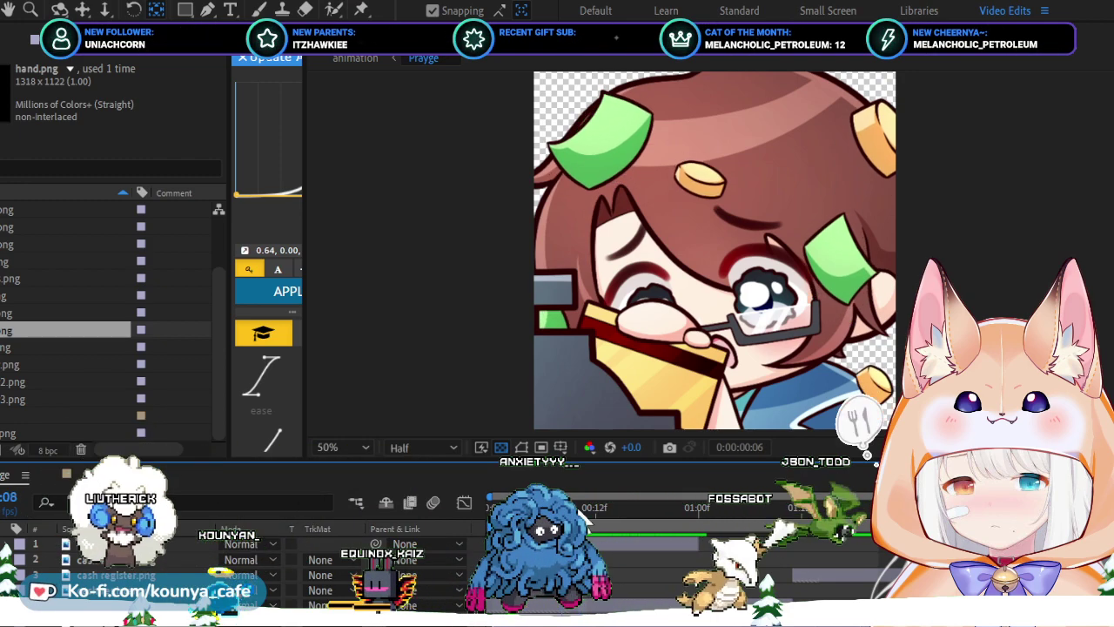
{"action": "left_click", "coordinate": [636, 509]}
{"action": "left_click", "coordinate": [644, 509]}
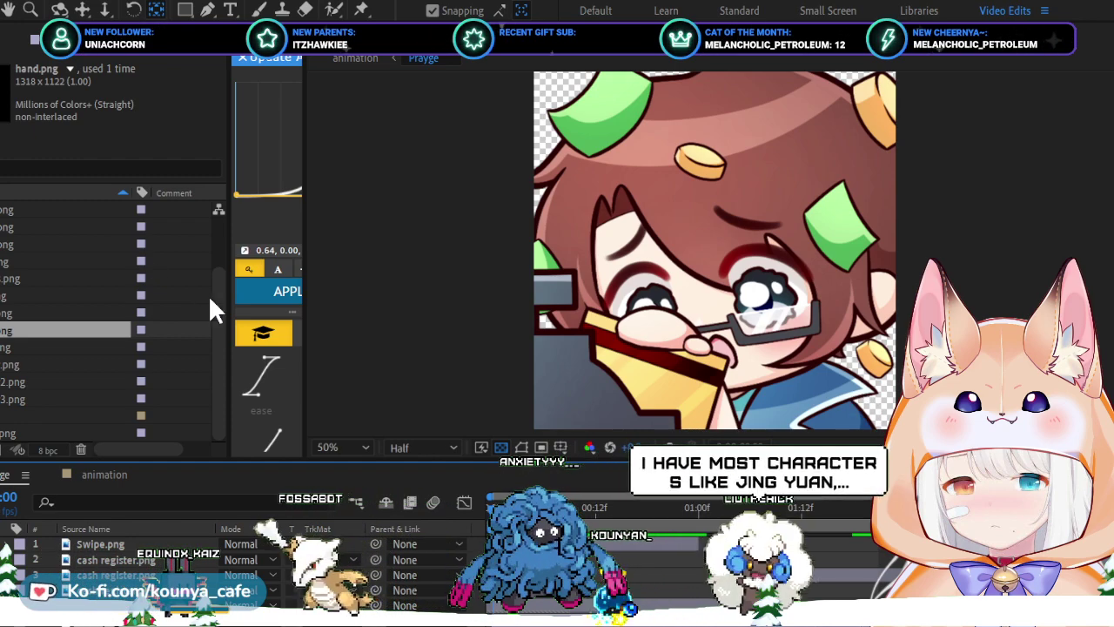
{"action": "left_click_drag", "start_coordinate": [587, 491], "coordinate": [458, 467]}
{"action": "key", "text": "space"}
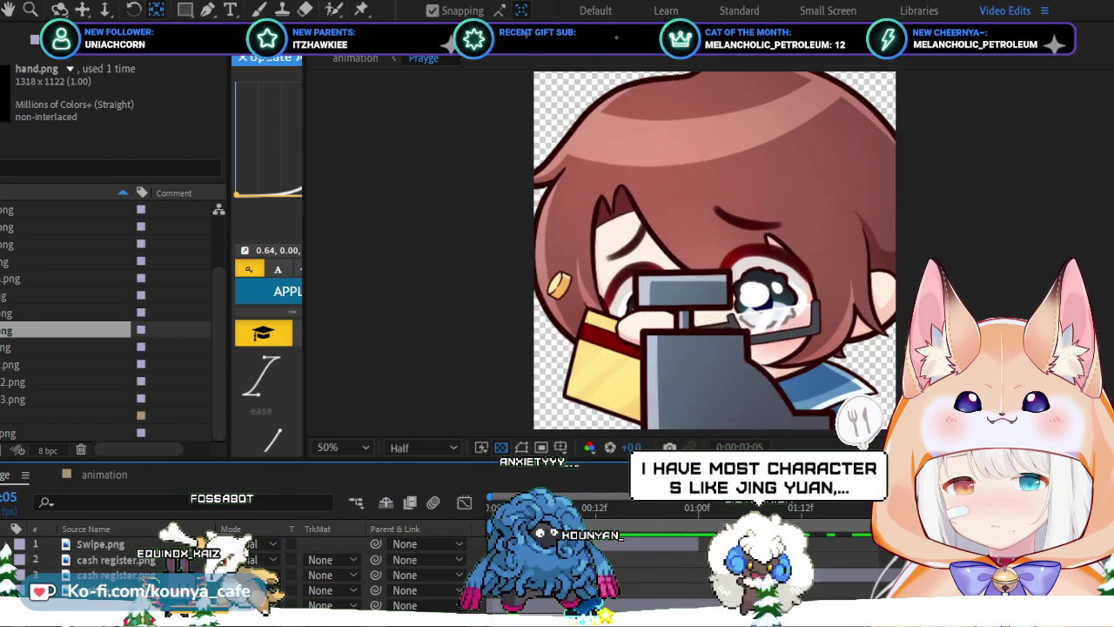
{"action": "left_click", "coordinate": [489, 509]}
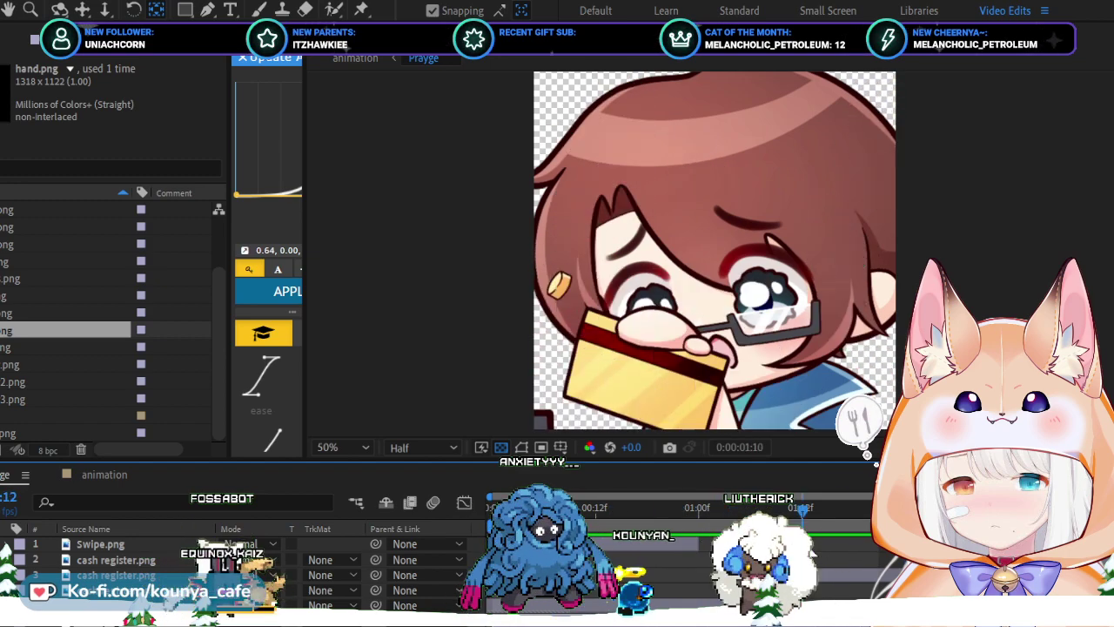
{"action": "left_click", "coordinate": [809, 509]}
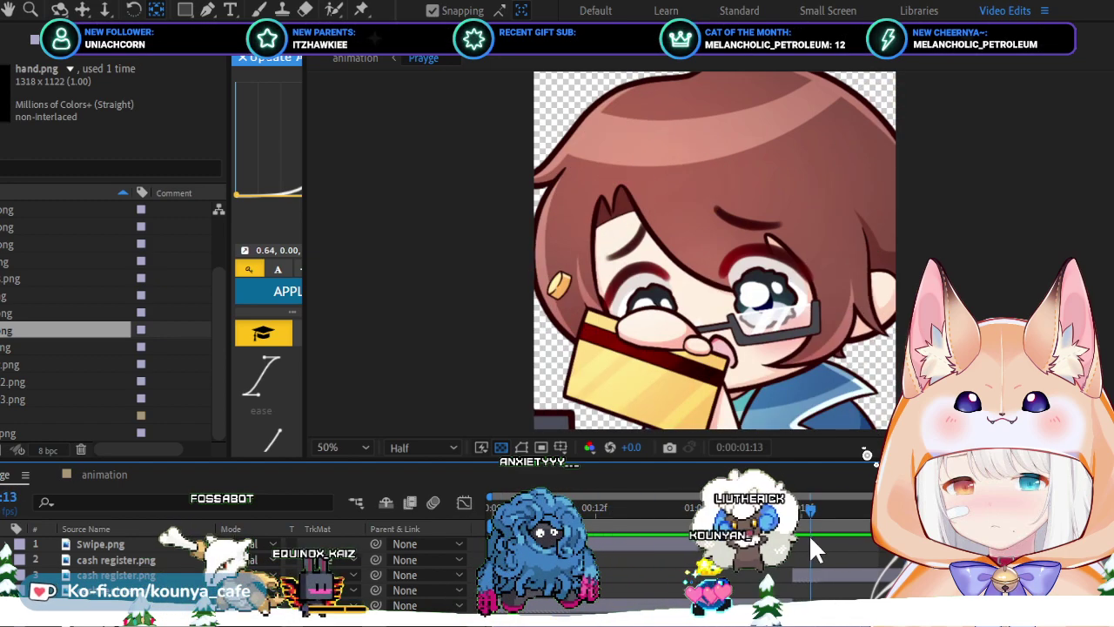
{"action": "key", "text": "space"}
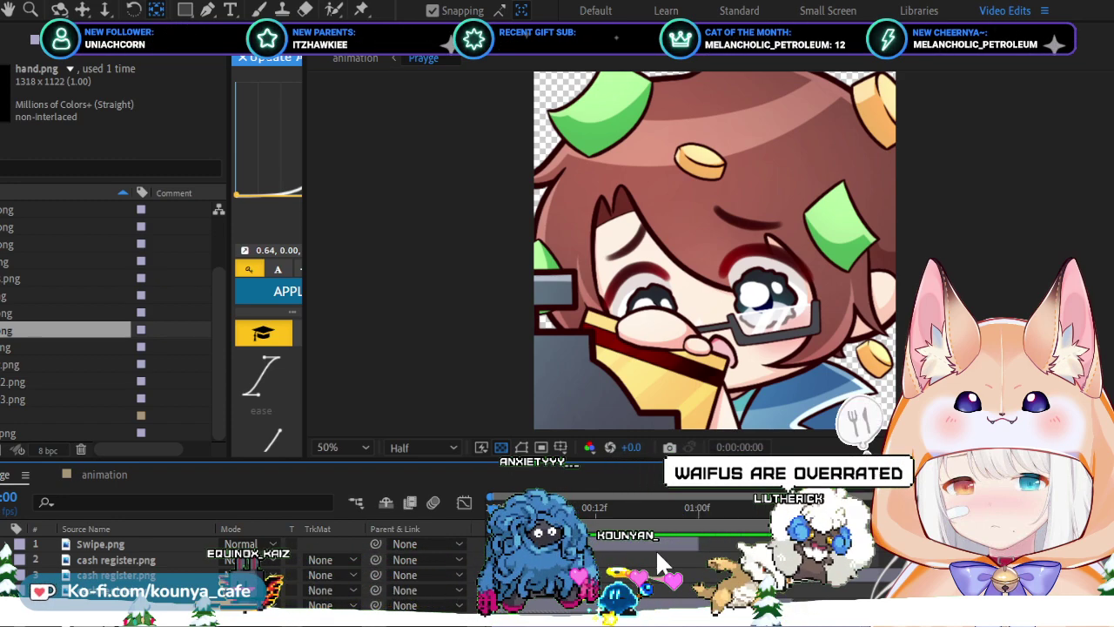
{"action": "key", "text": "space"}
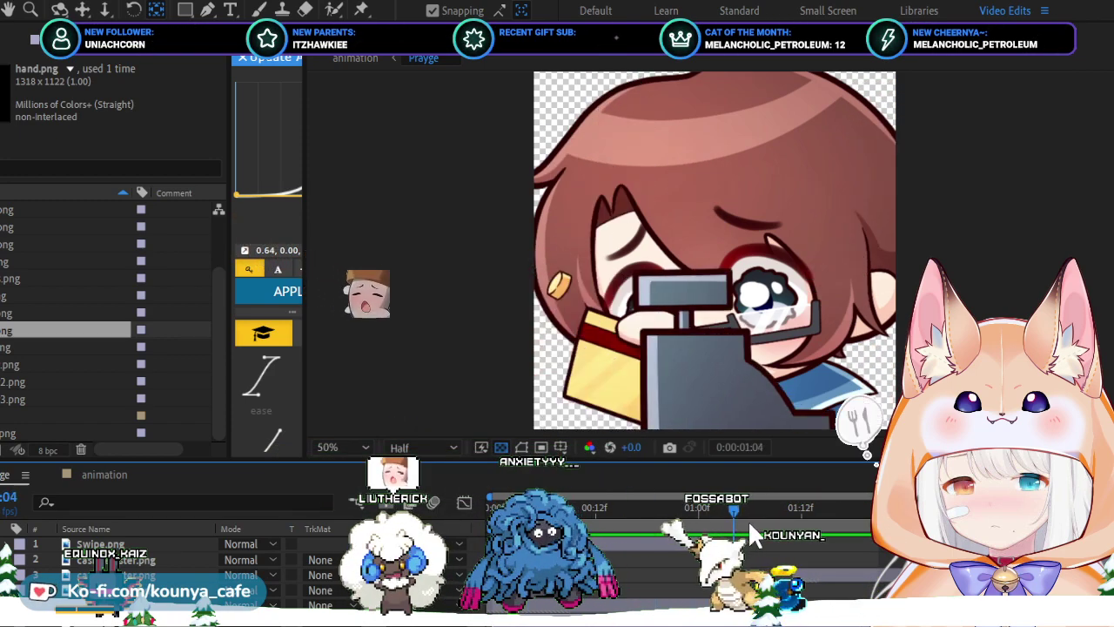
{"action": "left_click_drag", "start_coordinate": [674, 511], "coordinate": [717, 517]}
{"action": "key", "text": "space"}
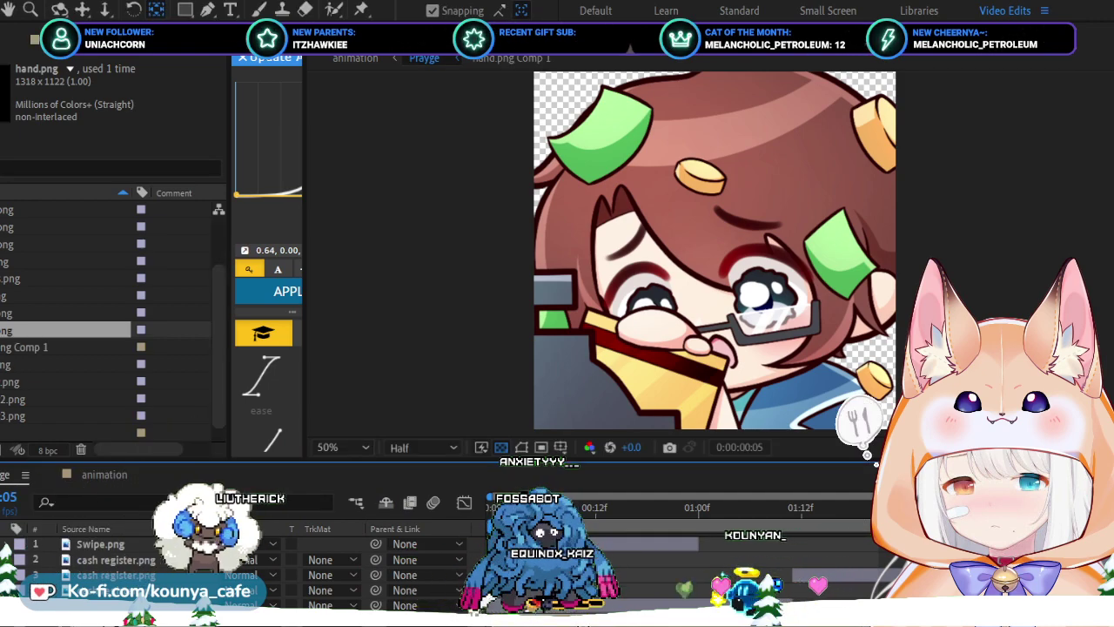
{"action": "key", "text": "space"}
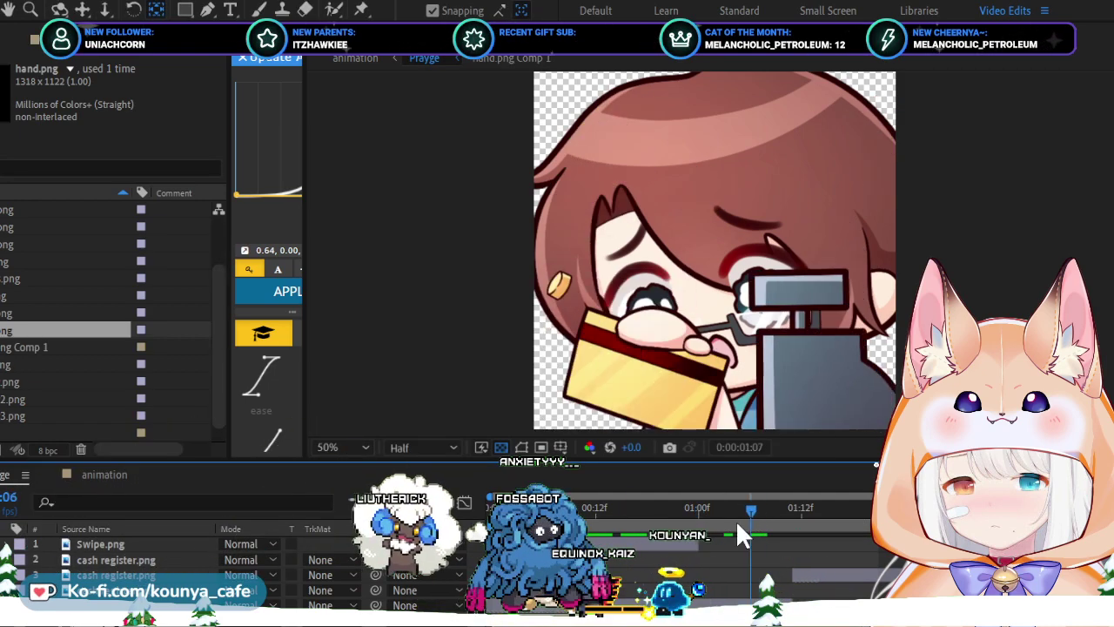
{"action": "left_click", "coordinate": [184, 10]}
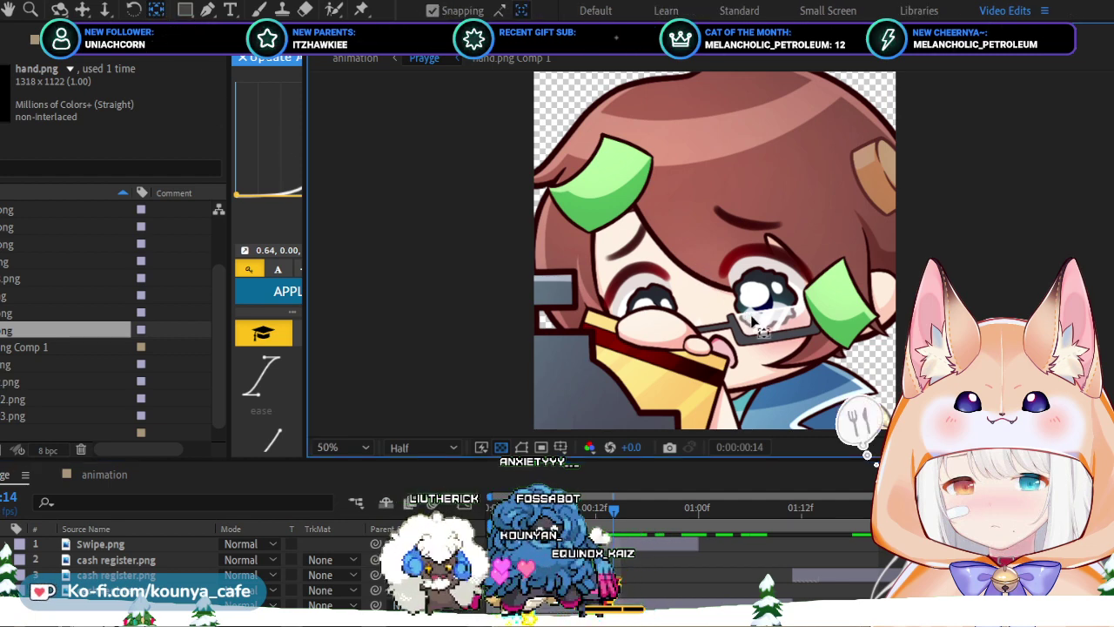
{"action": "key", "text": "comma"}
{"action": "key", "text": "period"}
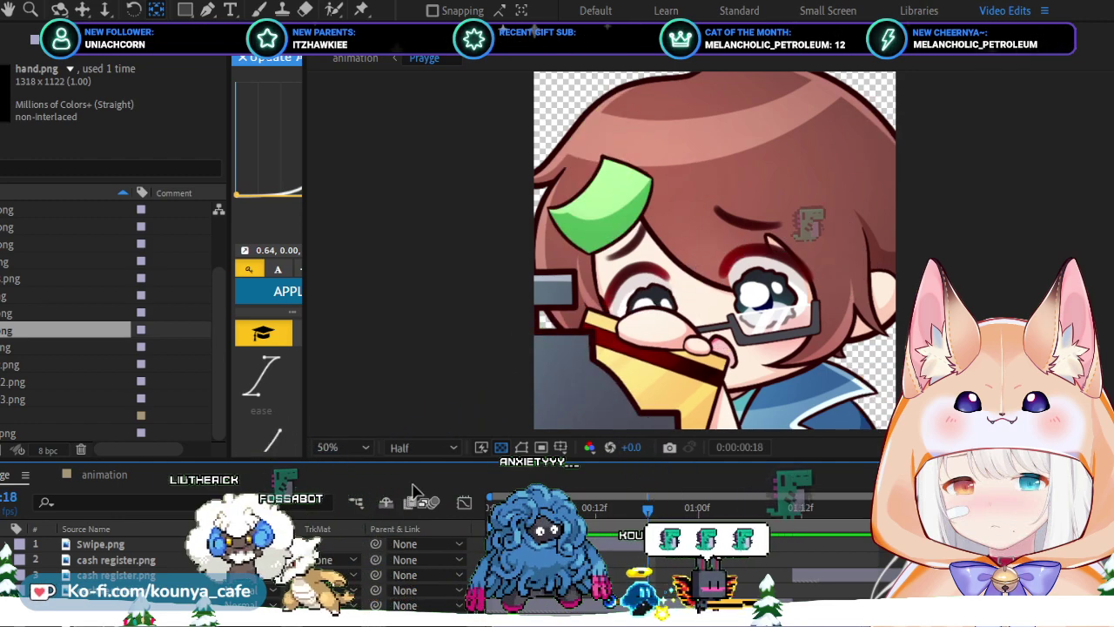
{"action": "key", "text": "space"}
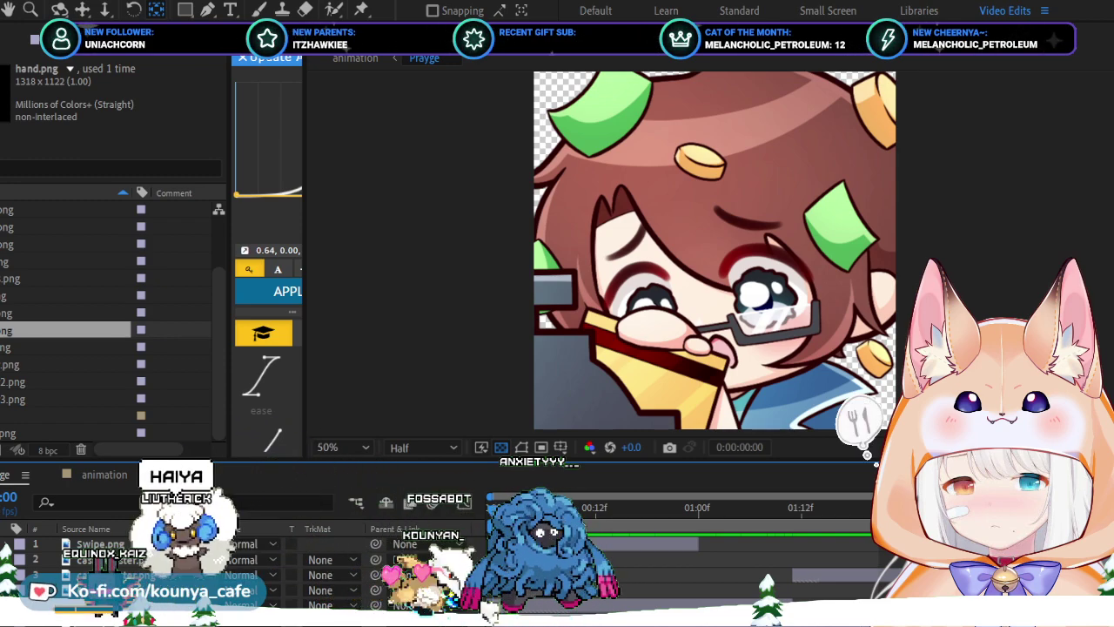
{"action": "key", "text": "space"}
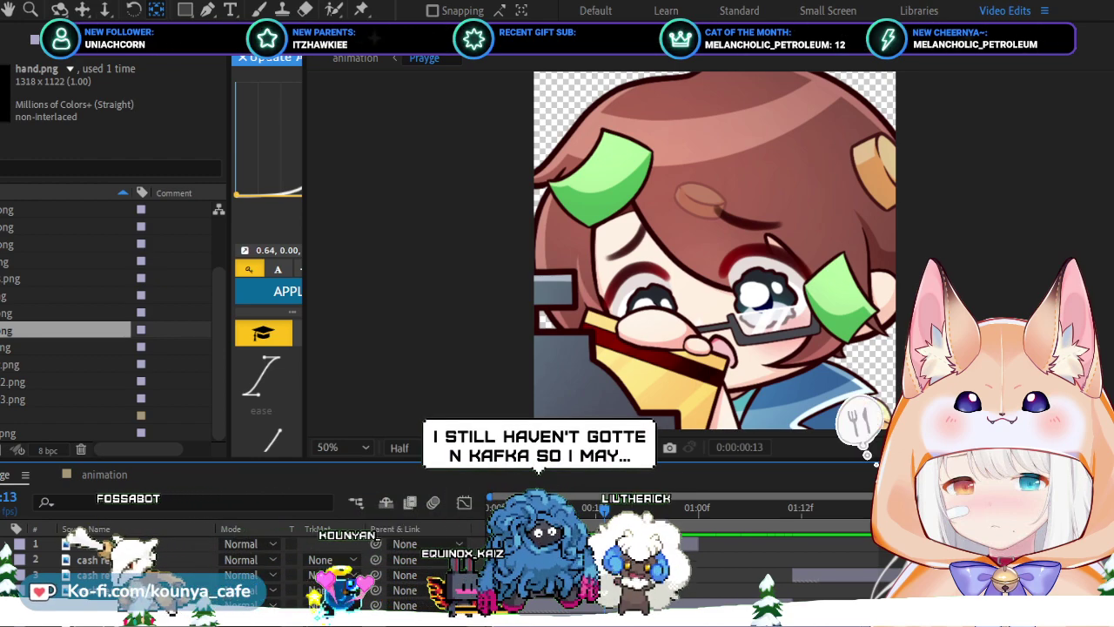
{"action": "key", "text": "Page_Up"}
{"action": "key", "text": "Page_Down"}
{"action": "key", "text": "Page_Down"}
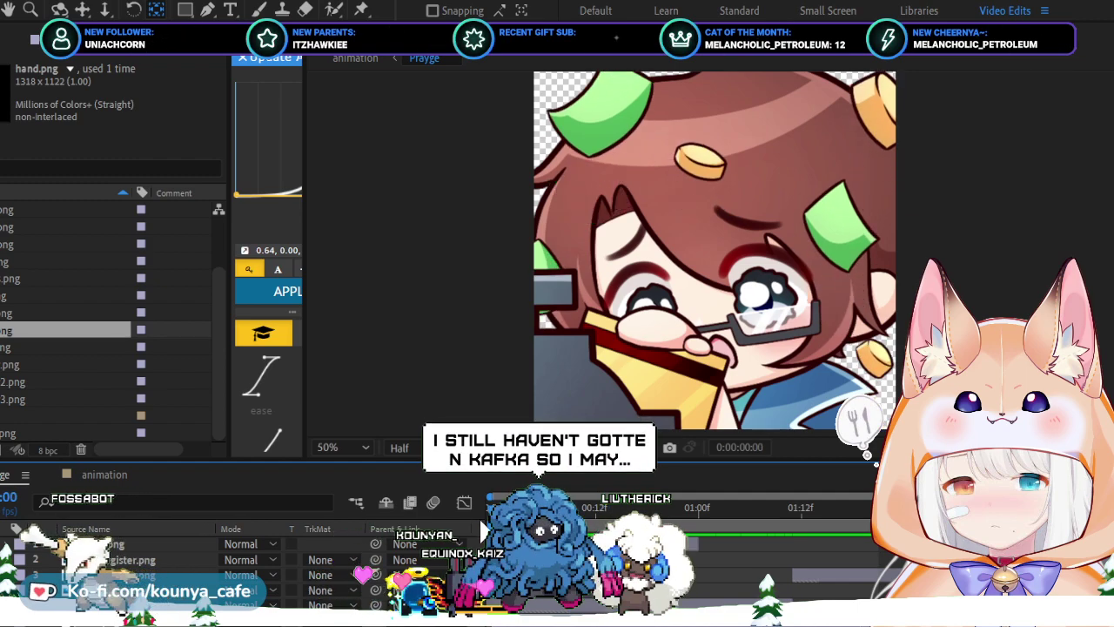
Jump back near the animation's start and switch to the 'anchor point missing after effects' browser search.
{"action": "key", "text": "Page_Up"}
{"action": "key", "text": "Page_Up"}
{"action": "key", "text": "Page_Up"}
{"action": "key", "text": "Page_Up"}
{"action": "key", "text": "Page_Up"}
{"action": "key", "text": "Page_Up"}
{"action": "key", "text": "Page_Up"}
{"action": "key", "text": "Page_Up"}
{"action": "key", "text": "Page_Up"}
{"action": "key", "text": "Page_Up"}
{"action": "key", "text": "Page_Up"}
{"action": "key", "text": "Page_Up"}
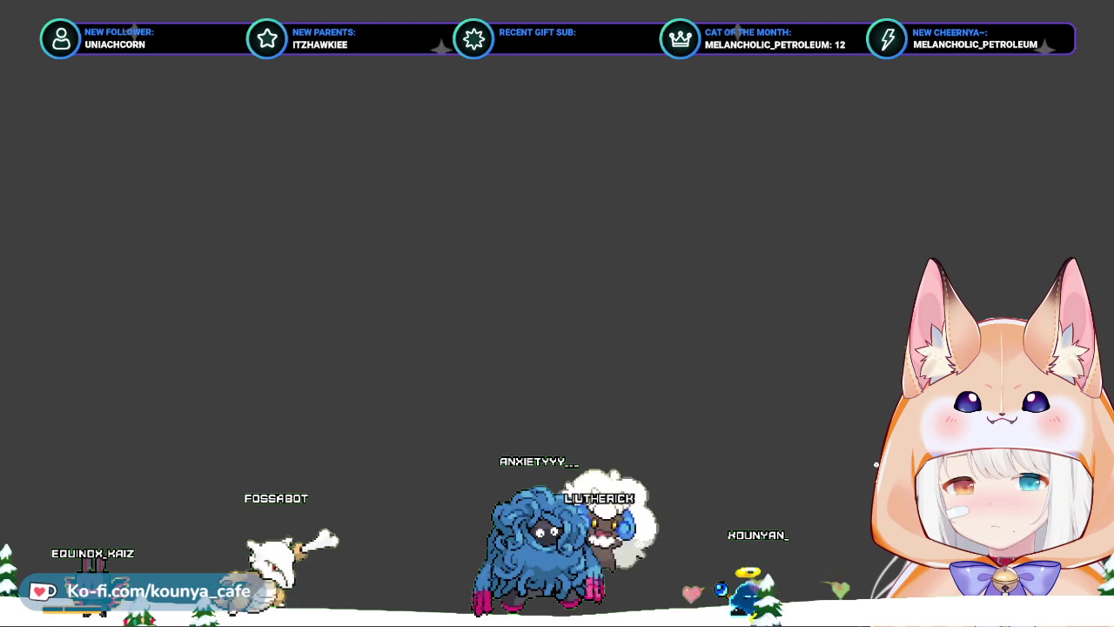
{"action": "key", "text": "alt+Tab"}
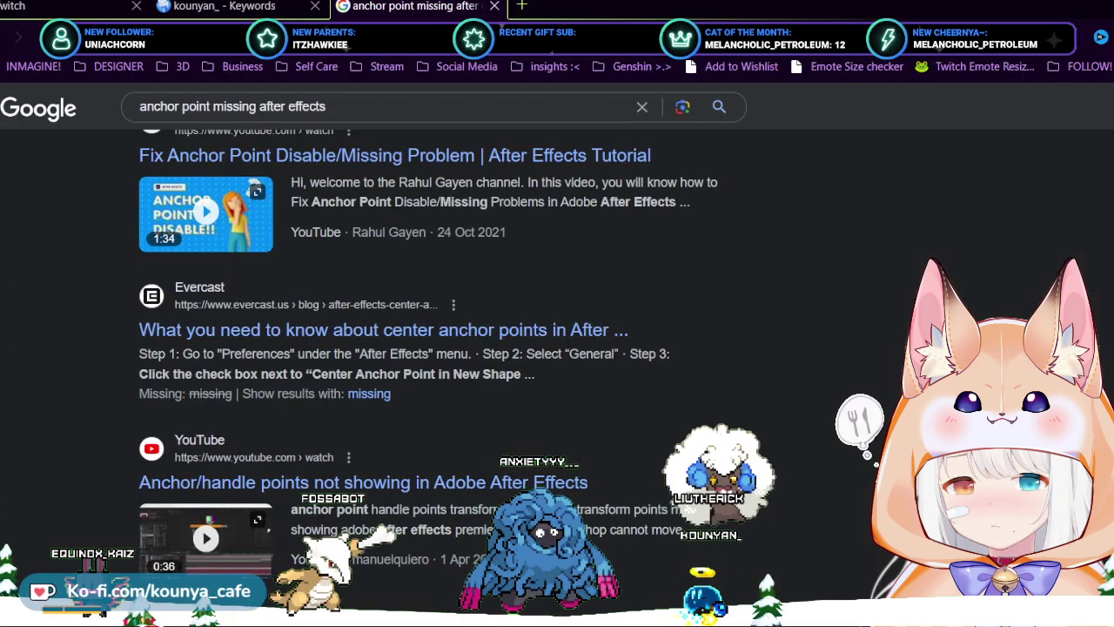
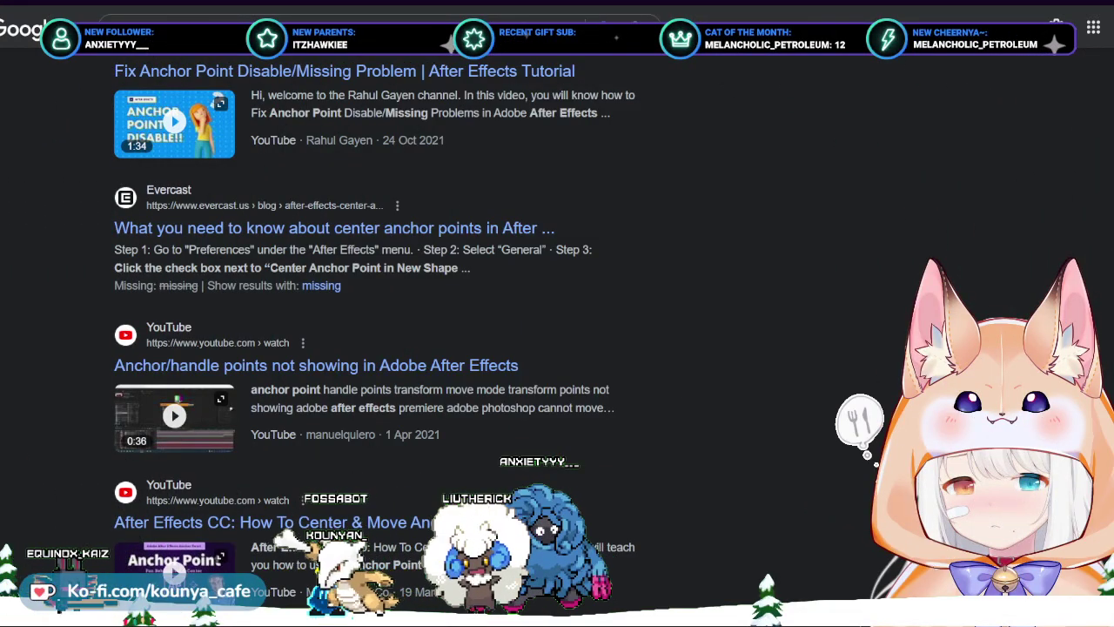
Open the 'Anchor/handle points not showing' YouTube tutorial and watch it to the View Options step.
{"action": "scroll", "coordinate": [355, 241], "scroll_direction": "up", "scroll_amount": 3}
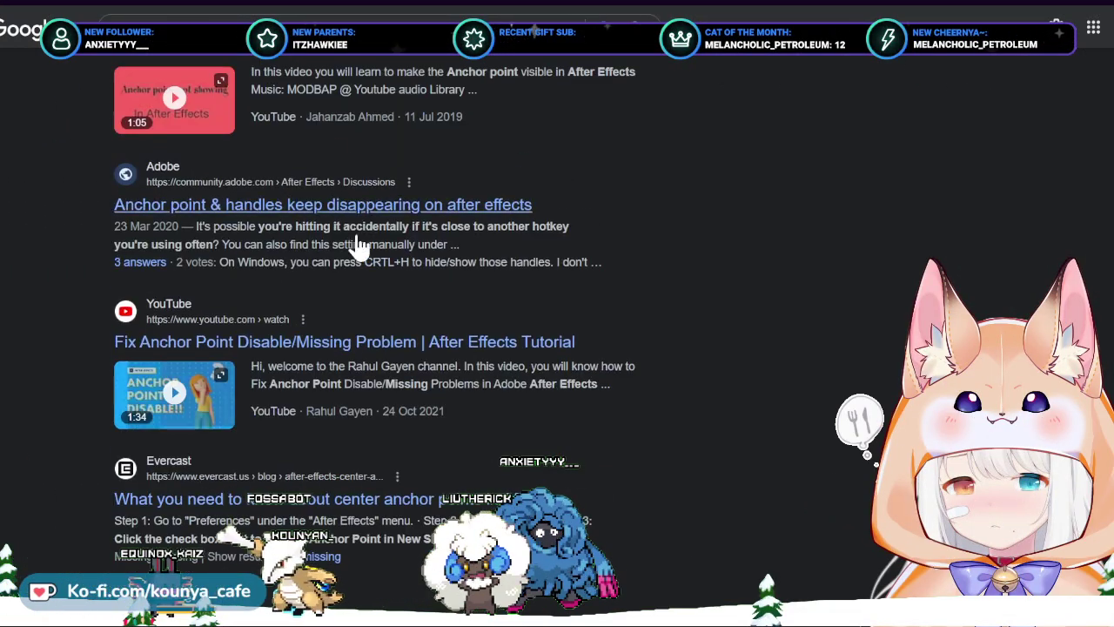
{"action": "scroll", "coordinate": [351, 271], "scroll_direction": "up", "scroll_amount": 3}
{"action": "scroll", "coordinate": [340, 241], "scroll_direction": "up", "scroll_amount": 3}
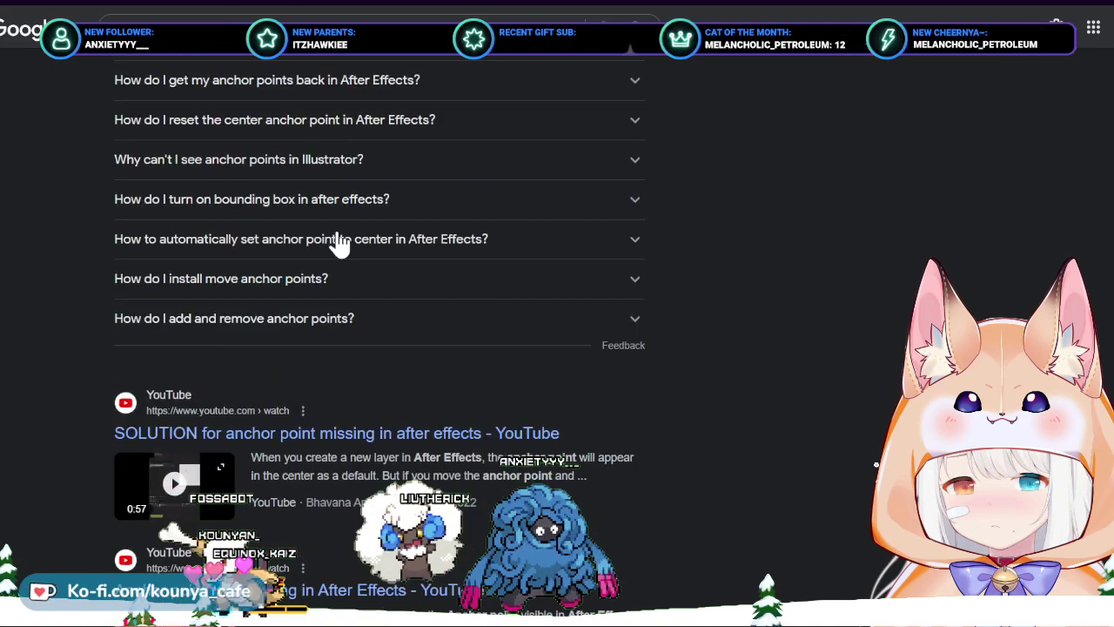
{"action": "scroll", "coordinate": [348, 447], "scroll_direction": "up", "scroll_amount": 5}
{"action": "scroll", "coordinate": [296, 255], "scroll_direction": "down", "scroll_amount": 4}
{"action": "scroll", "coordinate": [332, 327], "scroll_direction": "down", "scroll_amount": 10}
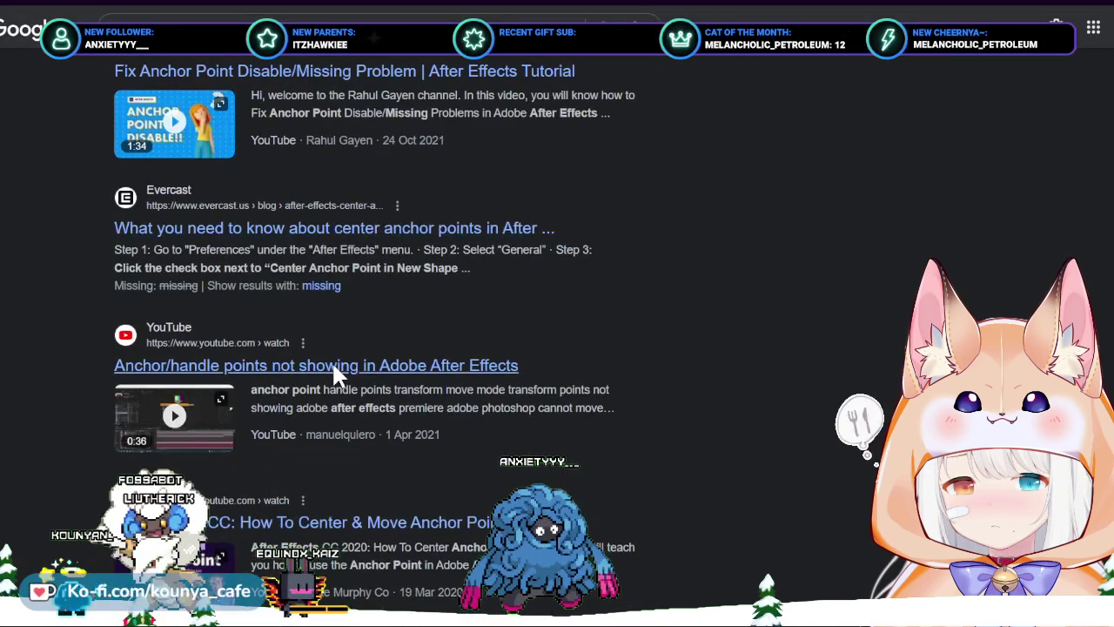
{"action": "left_click", "coordinate": [333, 366]}
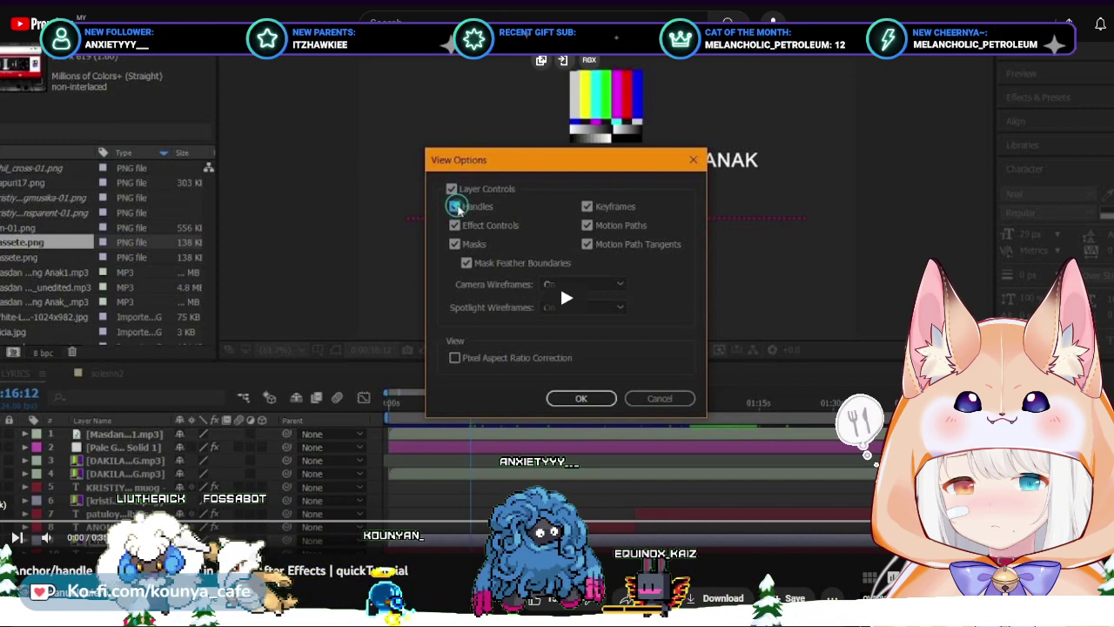
{"action": "left_click", "coordinate": [614, 376]}
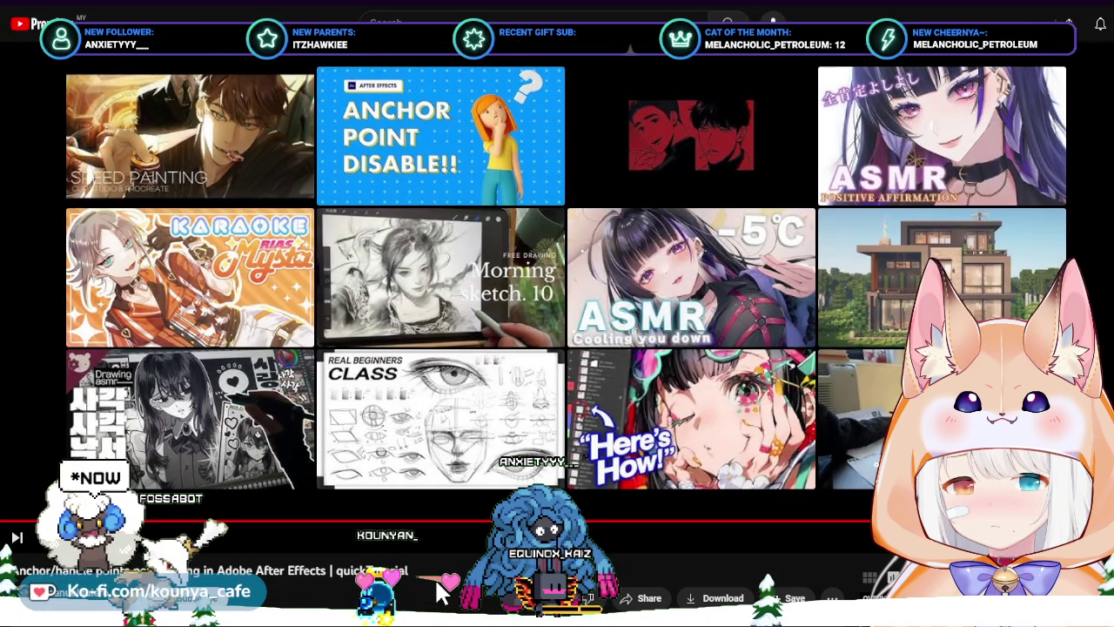
{"action": "mouse_move", "coordinate": [438, 588]}
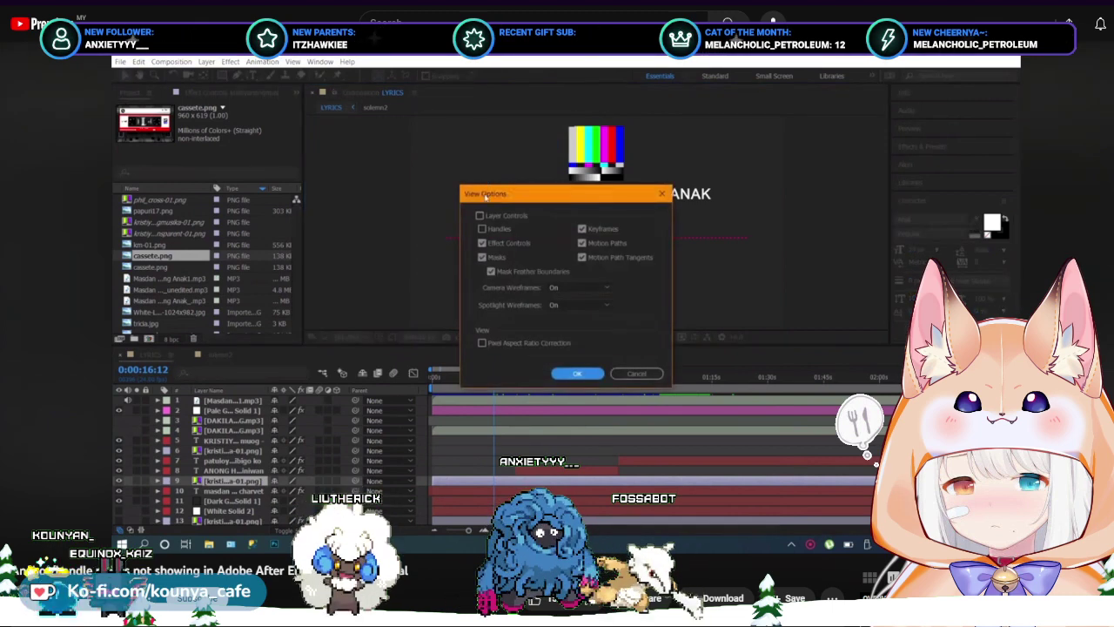
Pause the tutorial at the handles setting and return to the After Effects emote composition.
{"action": "left_click", "coordinate": [518, 420]}
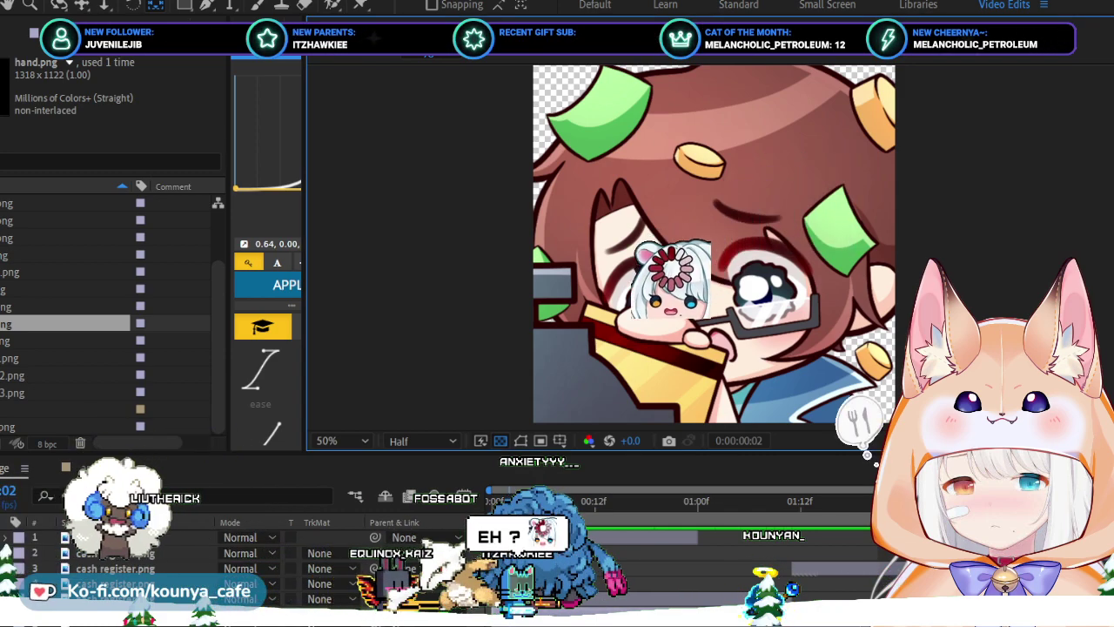
Cycle the Project and Effect Controls panels, then restore layer handles in the composition viewer.
{"action": "left_click", "coordinate": [266, 130]}
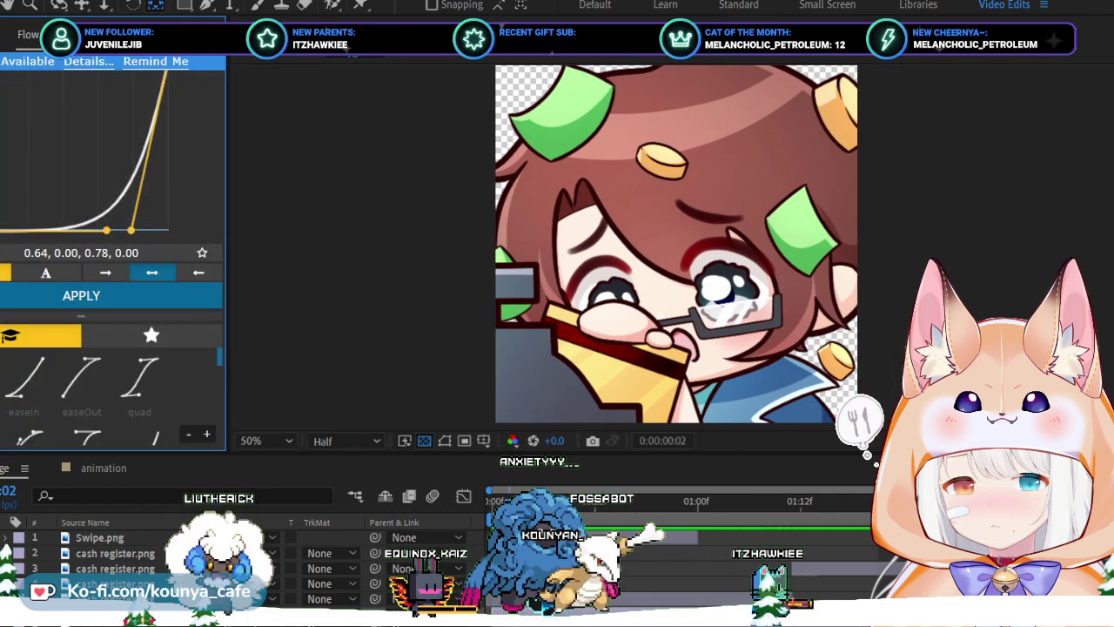
{"action": "key", "text": "ctrl+0"}
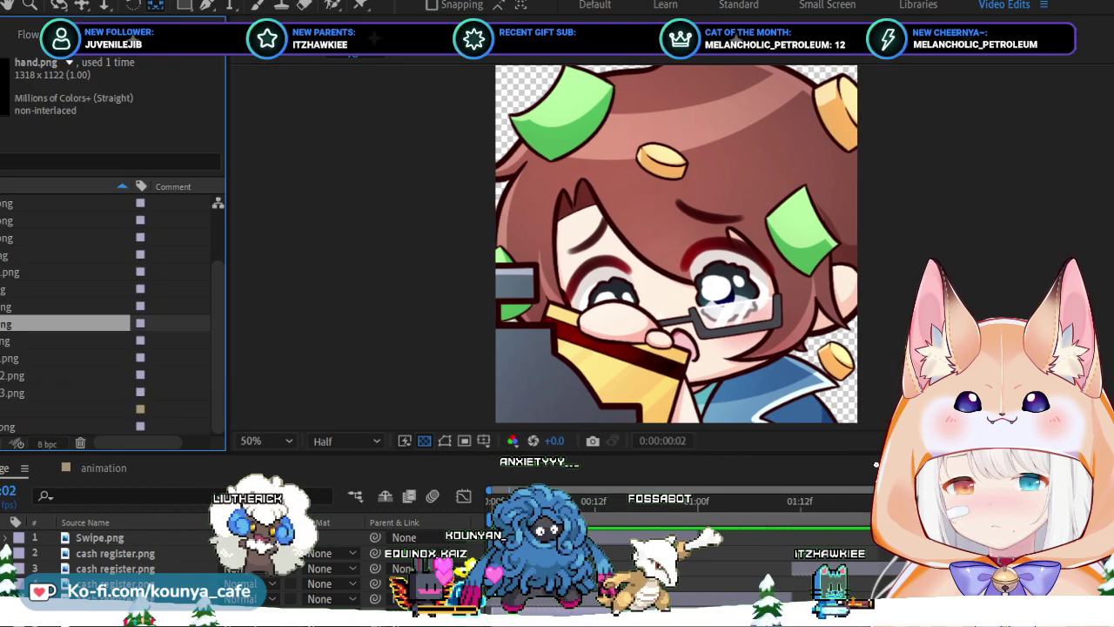
{"action": "key", "text": "F3"}
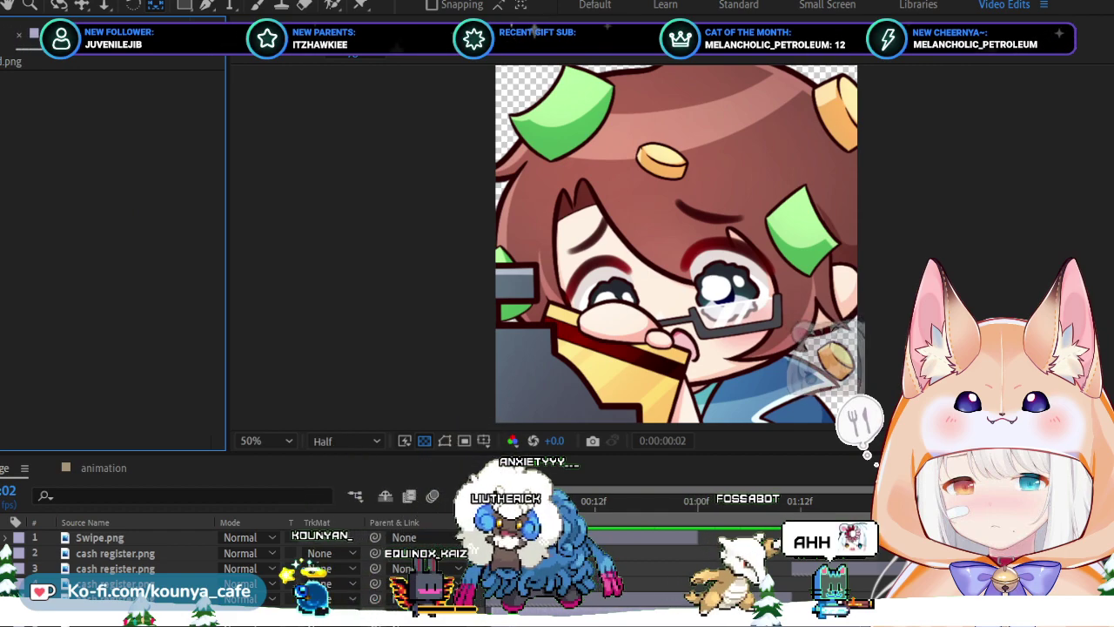
{"action": "key", "text": "ctrl+0"}
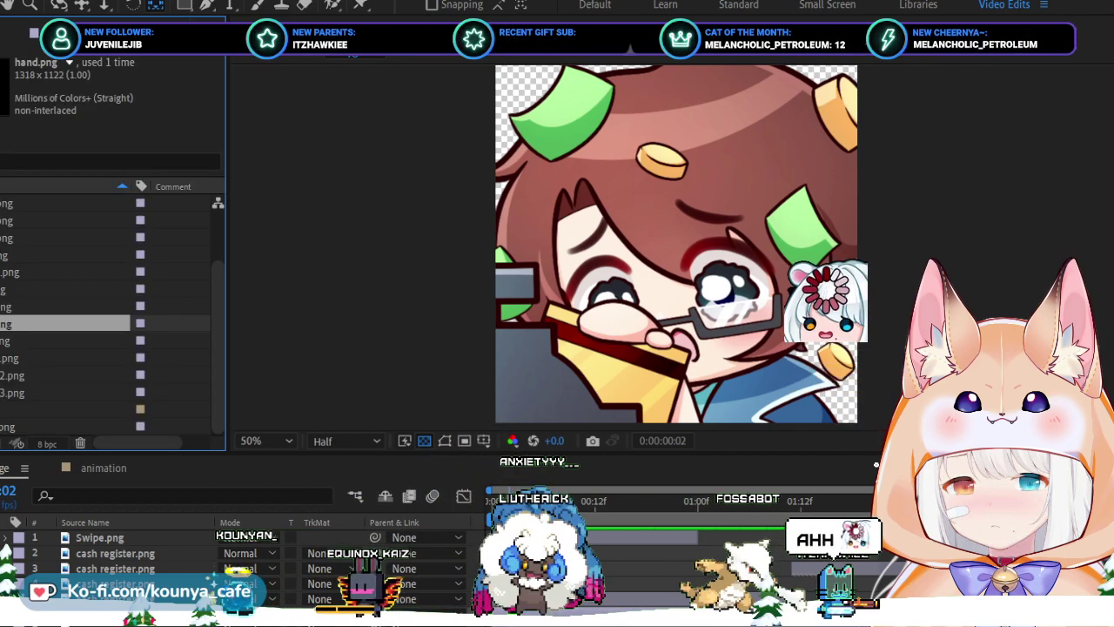
{"action": "key", "text": "backslash"}
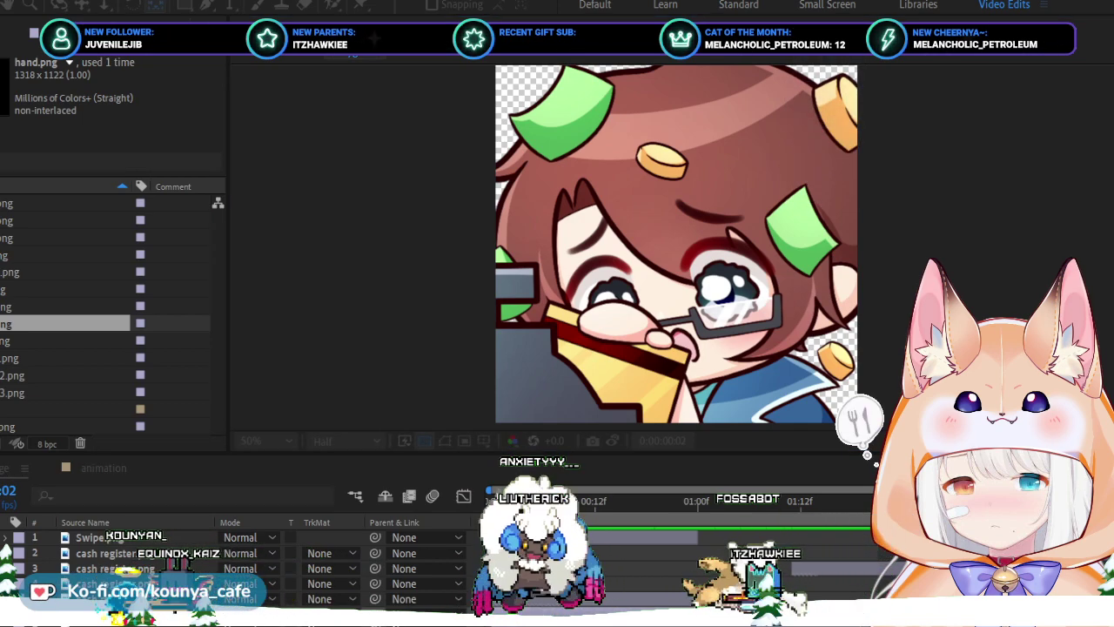
{"action": "key", "text": "alt+Tab"}
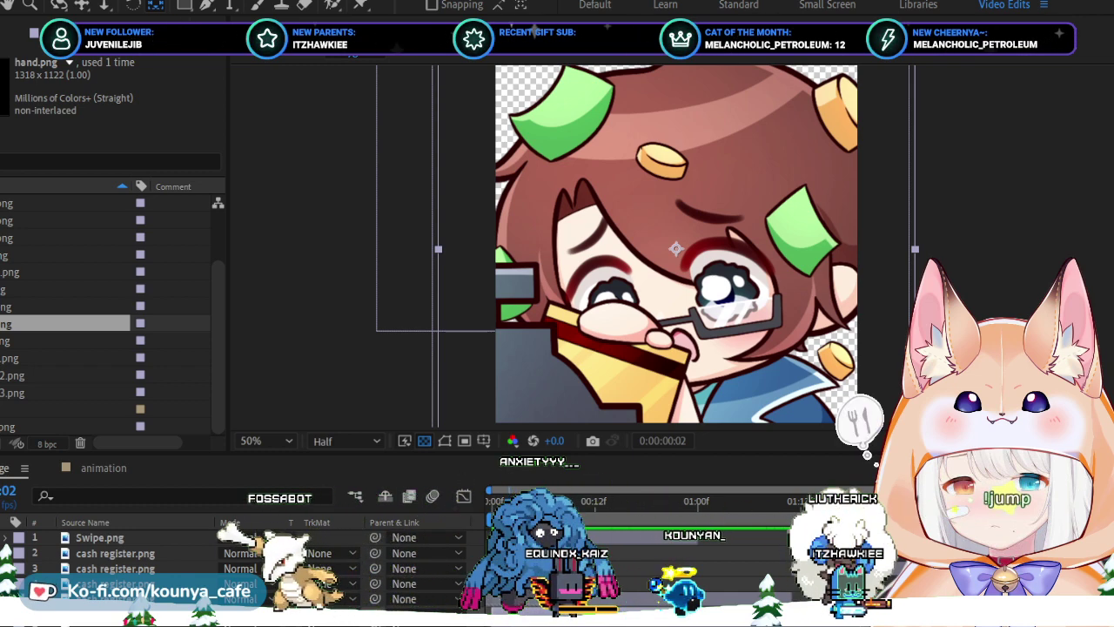
Preview the emote with bills and coins flying around the character, then focus the composition view.
{"action": "key", "text": "space"}
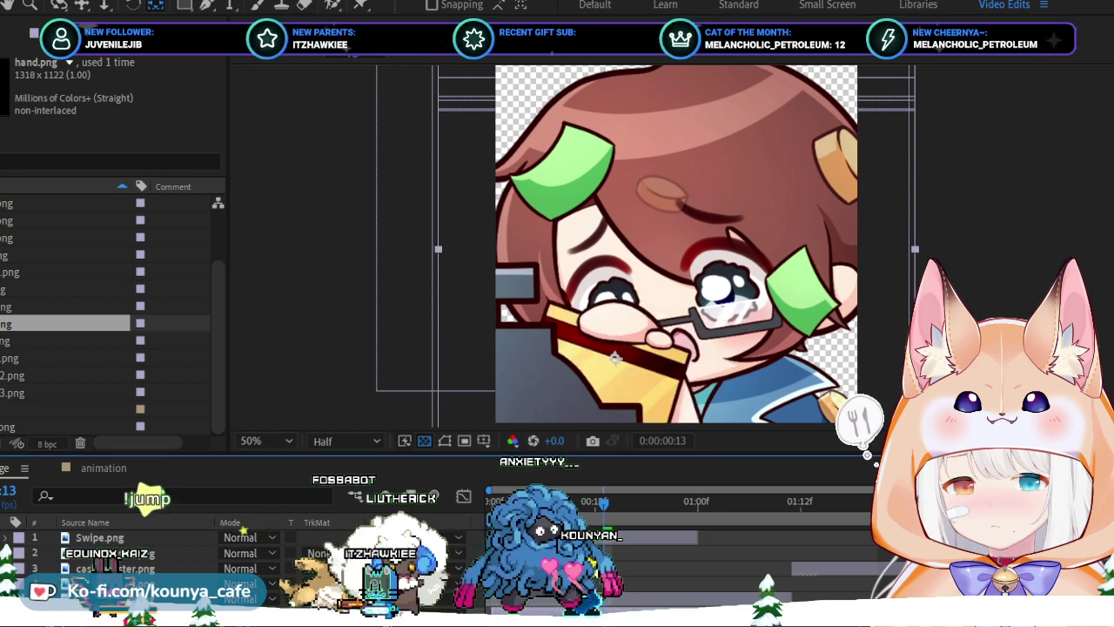
{"action": "left_click", "coordinate": [860, 421]}
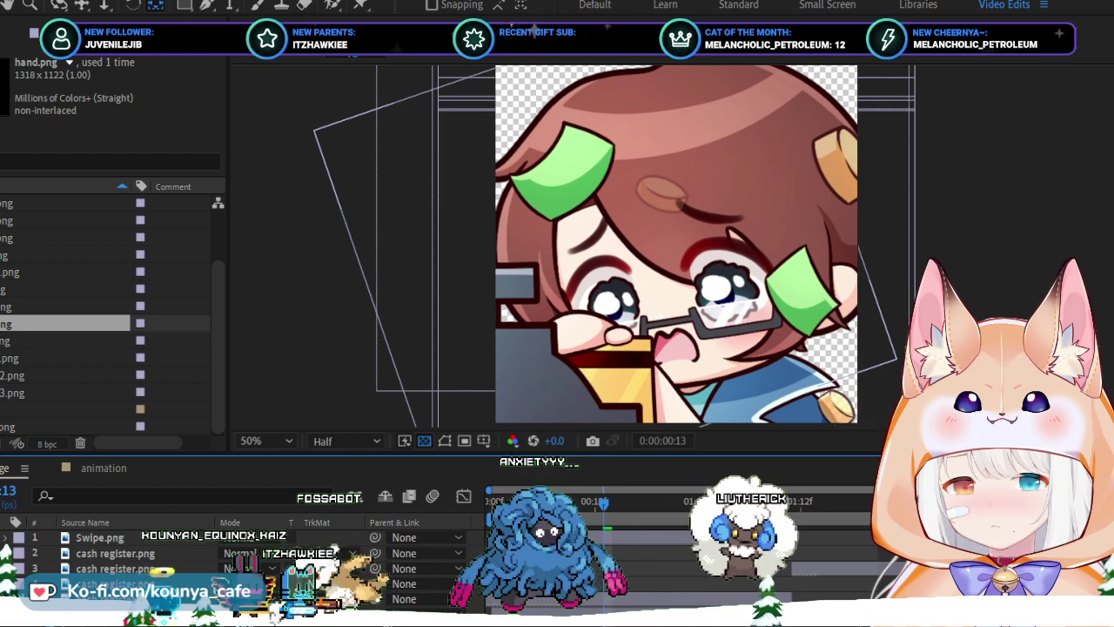
Tilt the hand layer slightly with the Rotation tool in the composition.
{"action": "left_click_drag", "start_coordinate": [888, 382], "coordinate": [867, 454]}
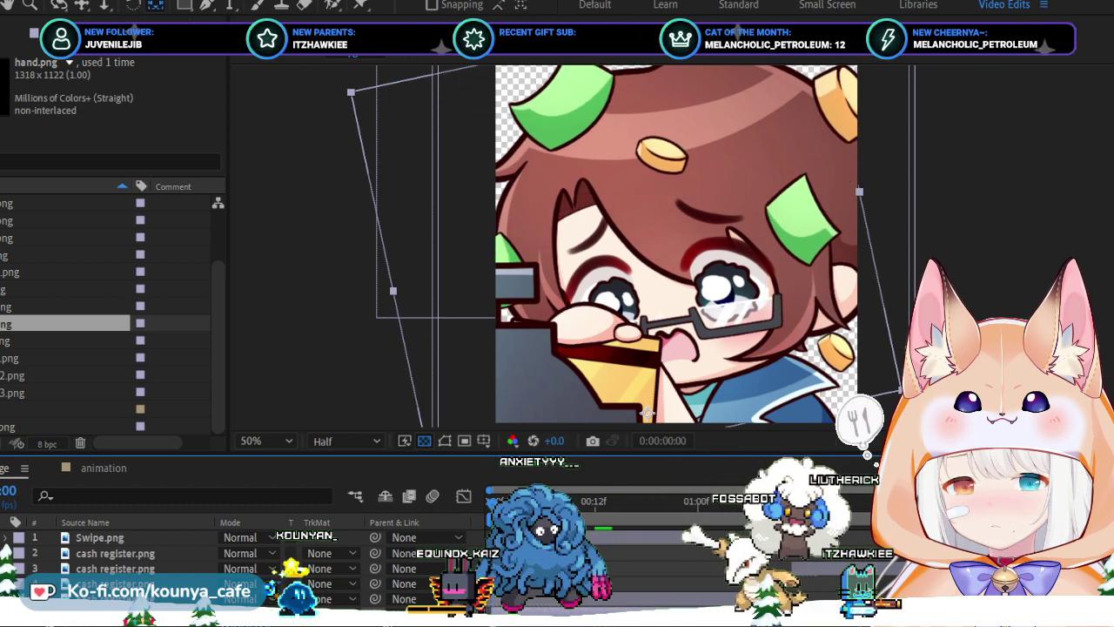
{"action": "key", "text": "space"}
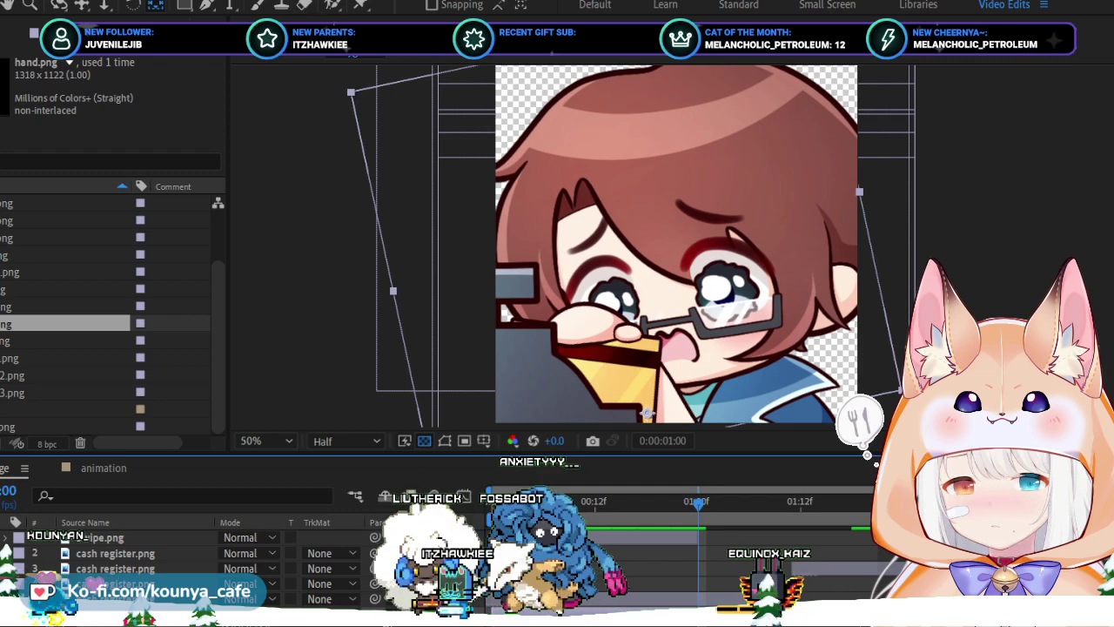
{"action": "key", "text": "space"}
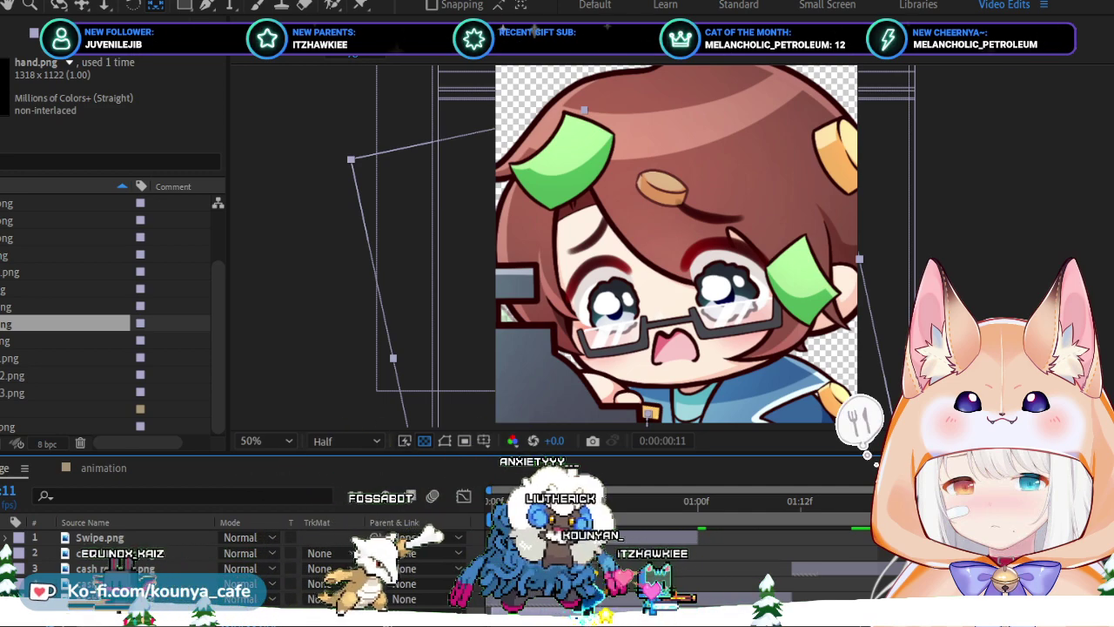
{"action": "key", "text": "shift+Up"}
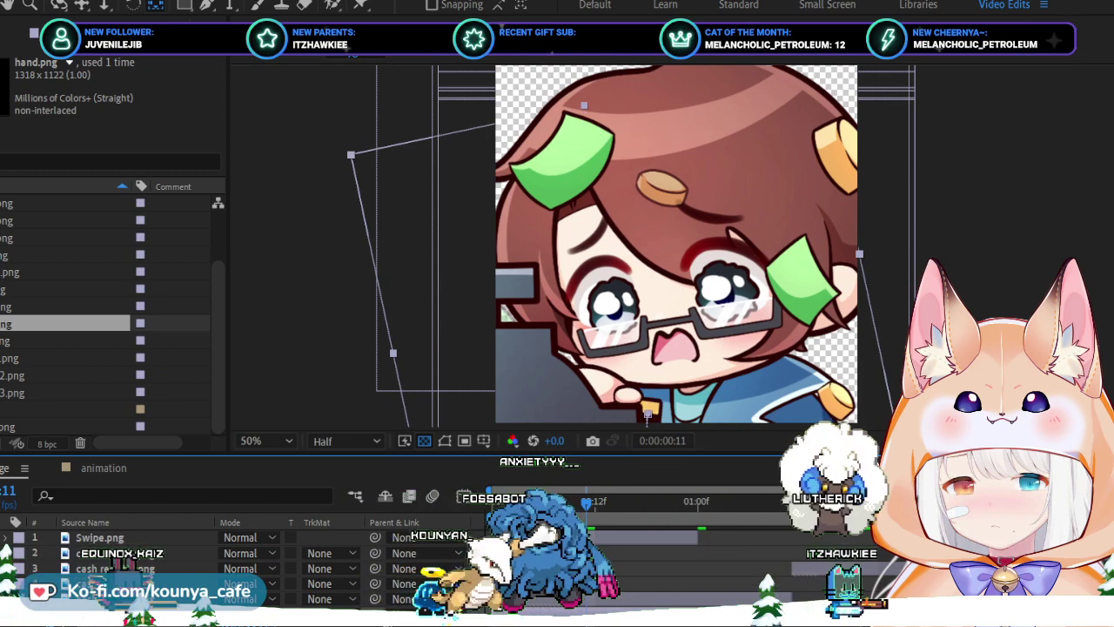
{"action": "key", "text": "Page_Up"}
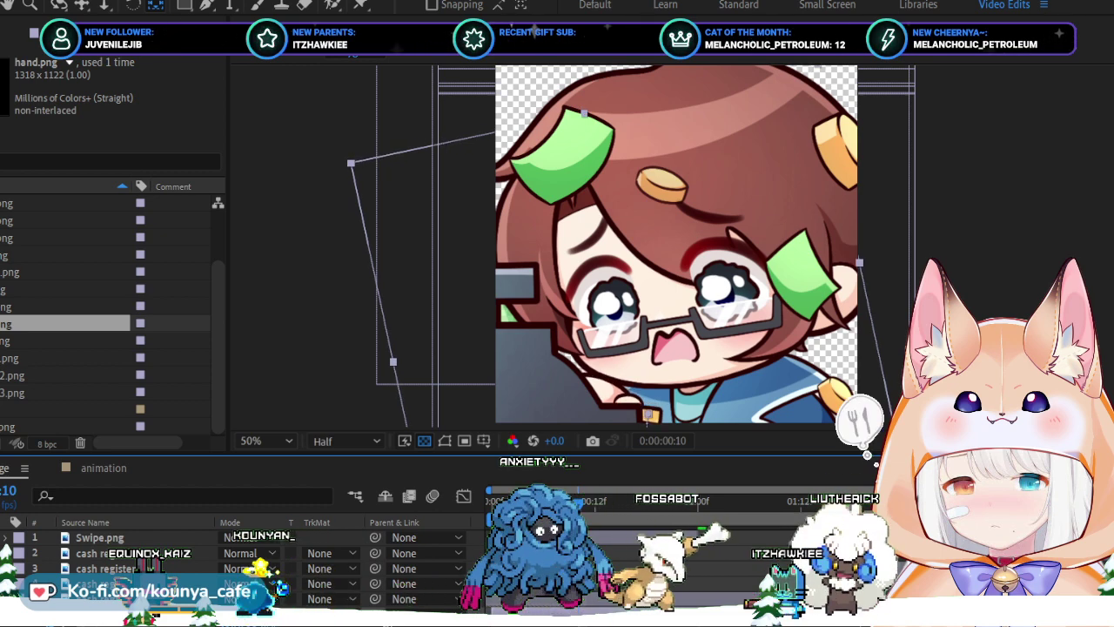
{"action": "key", "text": "space"}
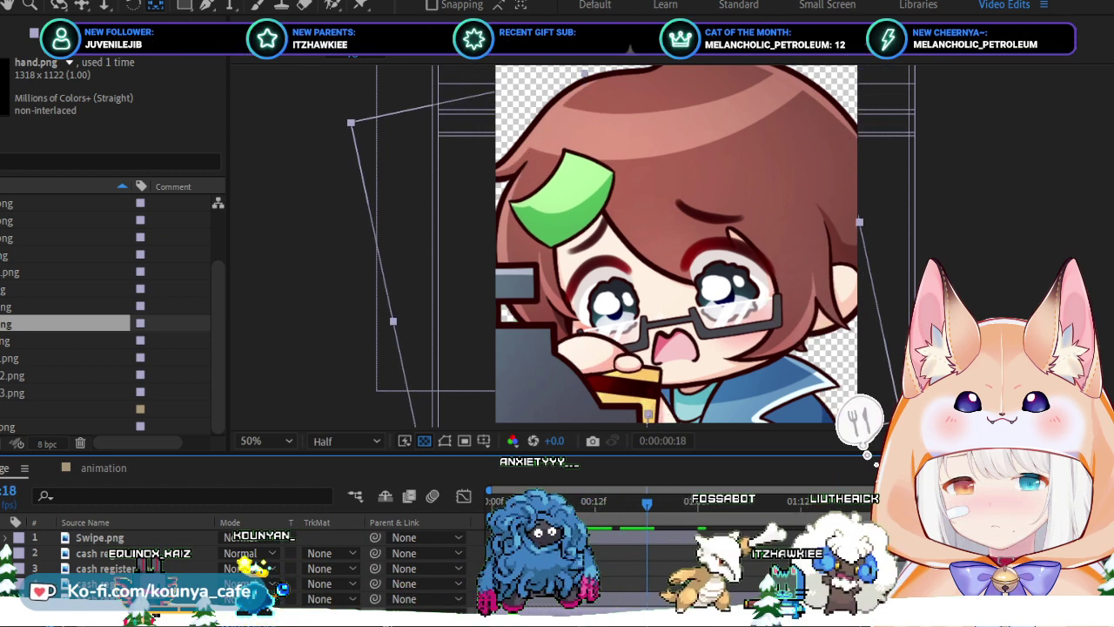
{"action": "key", "text": "Page_Down"}
{"action": "key", "text": "Page_Up"}
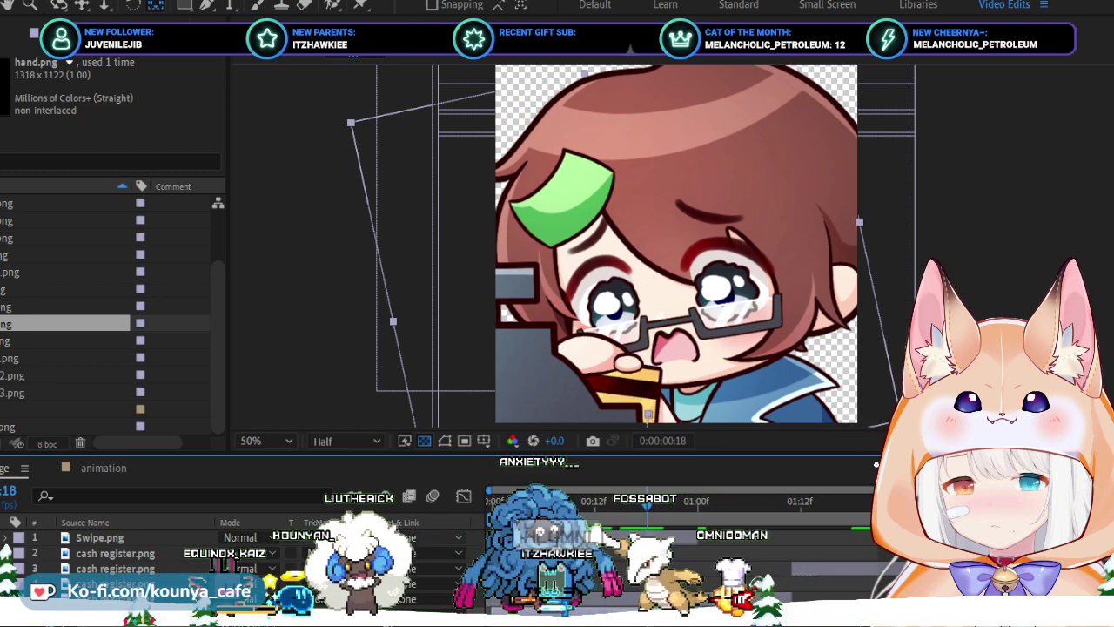
{"action": "key", "text": "space"}
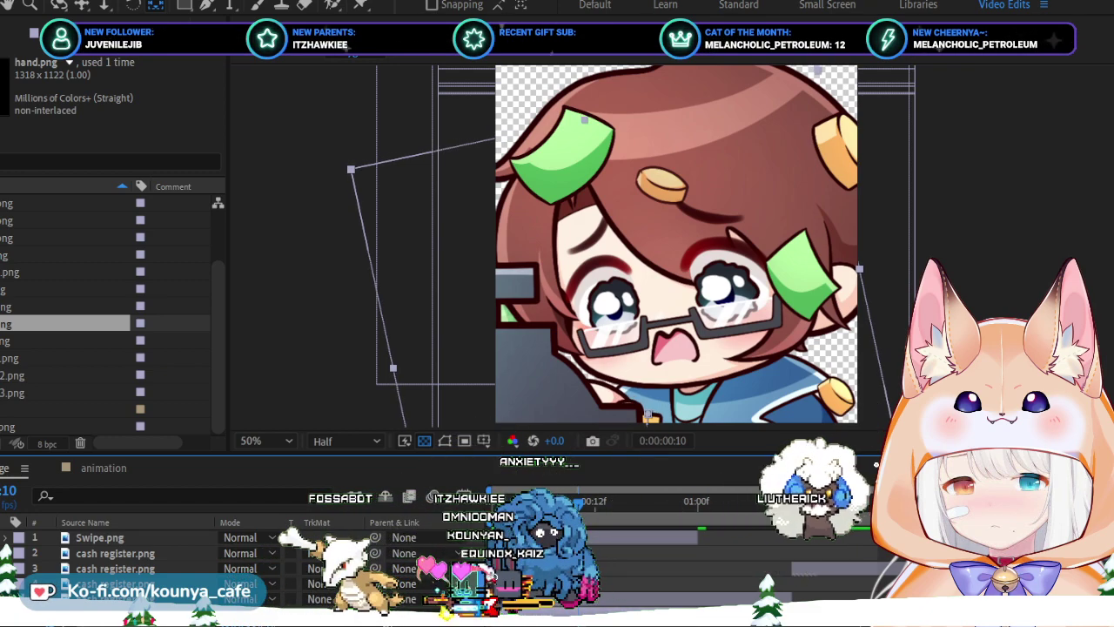
{"action": "key", "text": "space"}
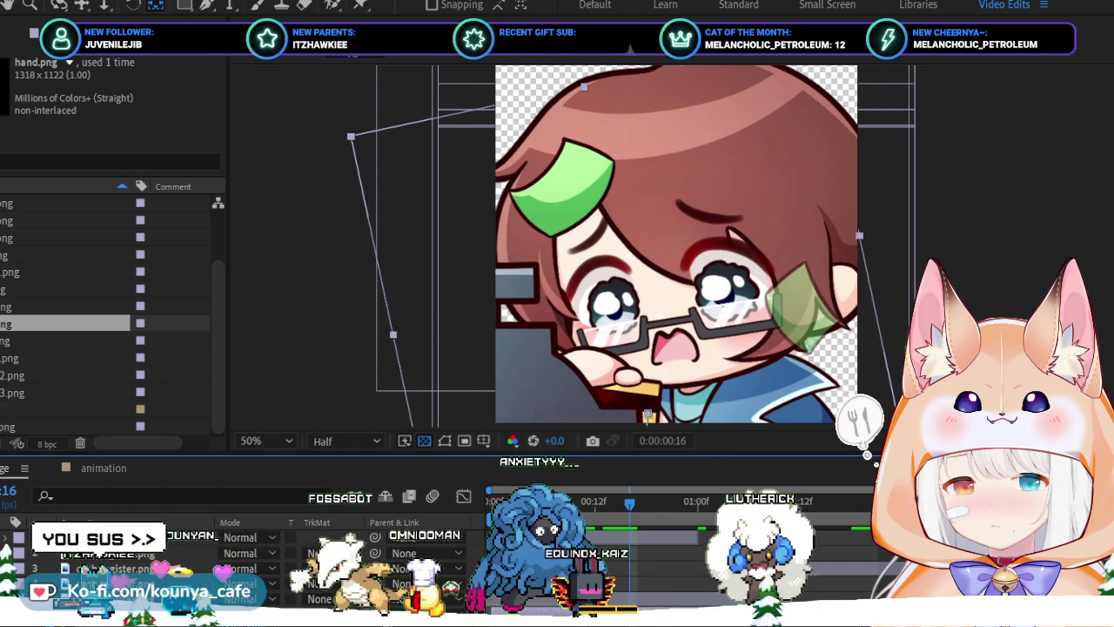
{"action": "key", "text": "Page_Up"}
{"action": "key", "text": "Page_Up"}
{"action": "key", "text": "Page_Up"}
{"action": "key", "text": "Page_Up"}
{"action": "key", "text": "Page_Up"}
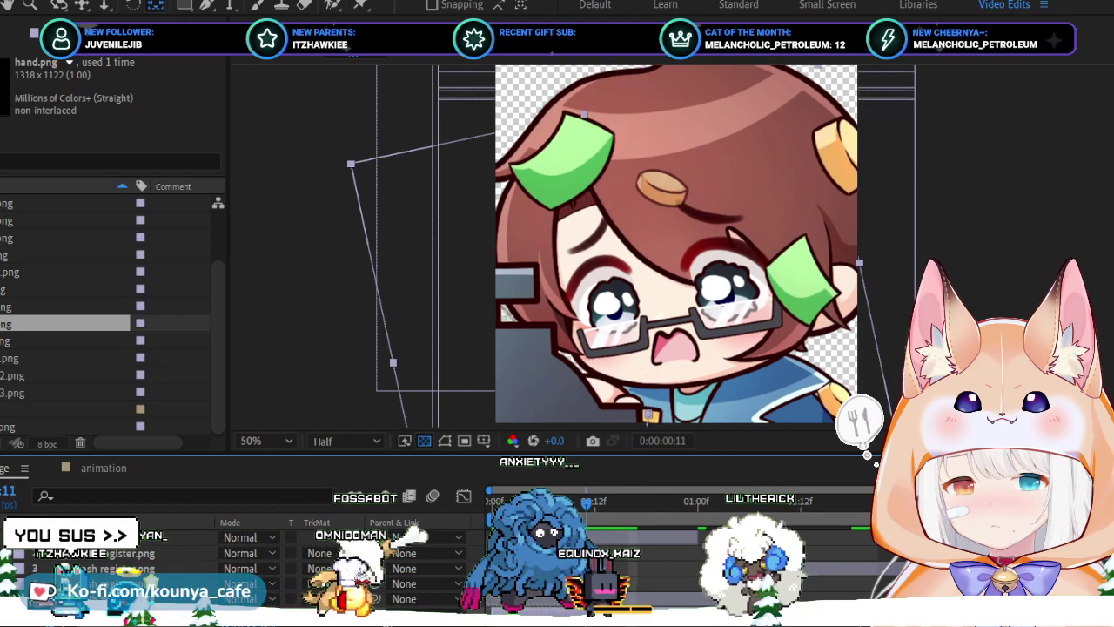
{"action": "key", "text": "Page_Up"}
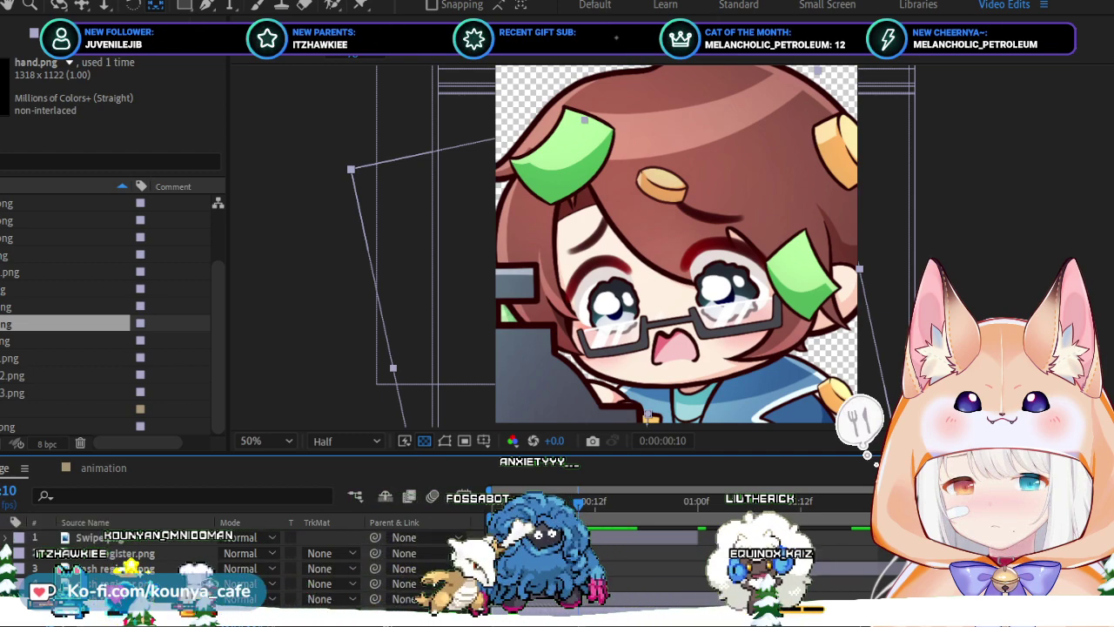
{"action": "key", "text": "Page_Down"}
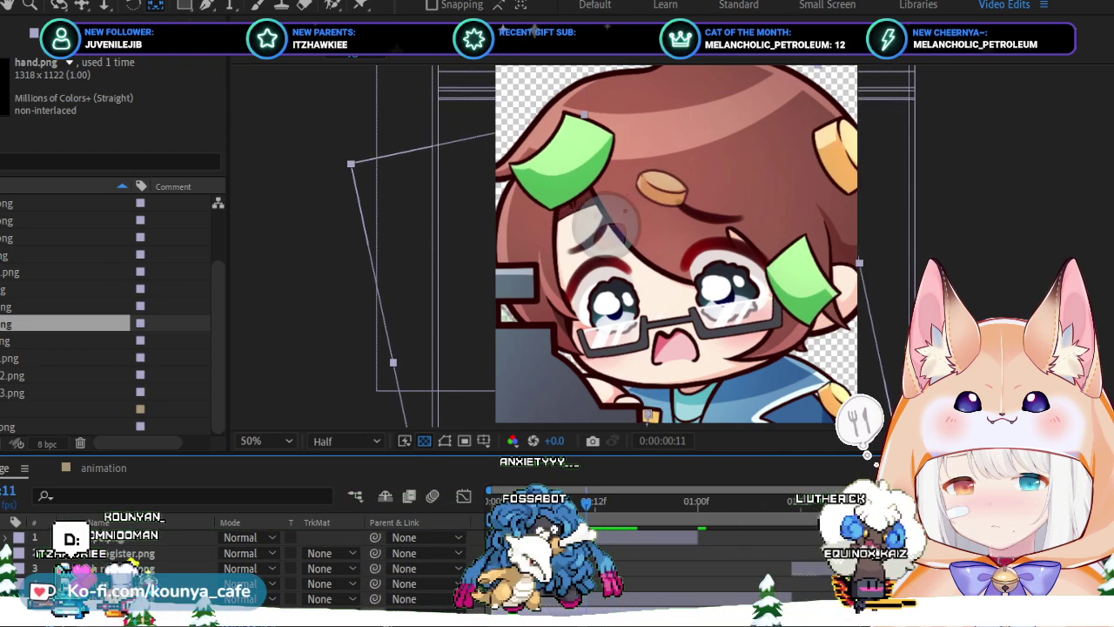
At frame 17, nudge the hand image right three Shift+arrow steps and preview the animation.
{"action": "key", "text": "Page_Up"}
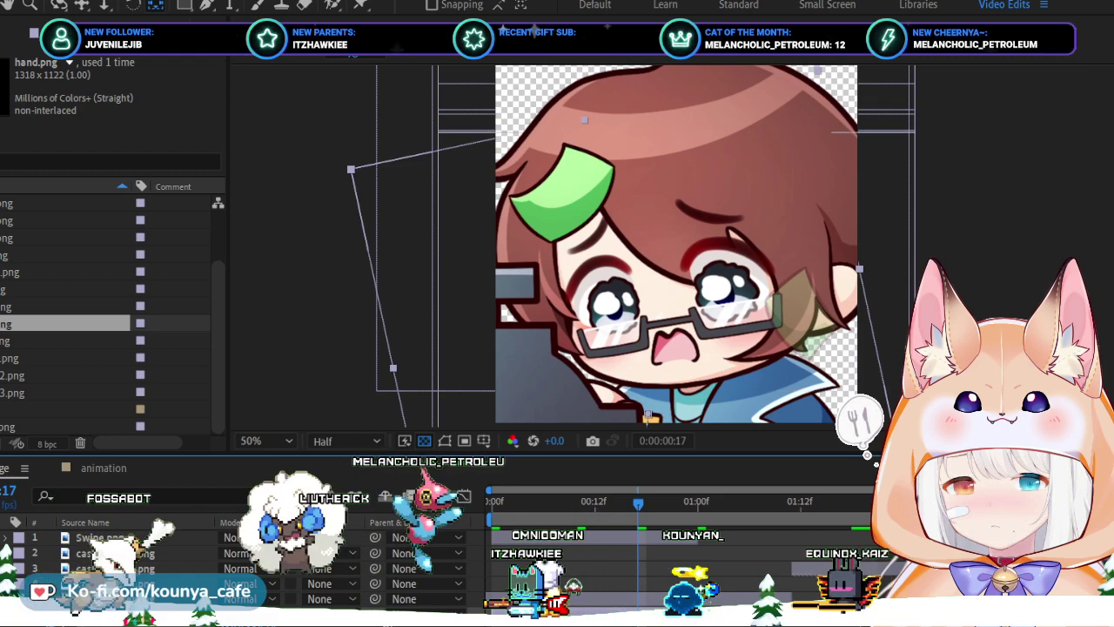
{"action": "key", "text": "shift+Right"}
{"action": "key", "text": "shift+Right"}
{"action": "key", "text": "shift+Right"}
{"action": "key", "text": "shift+Right"}
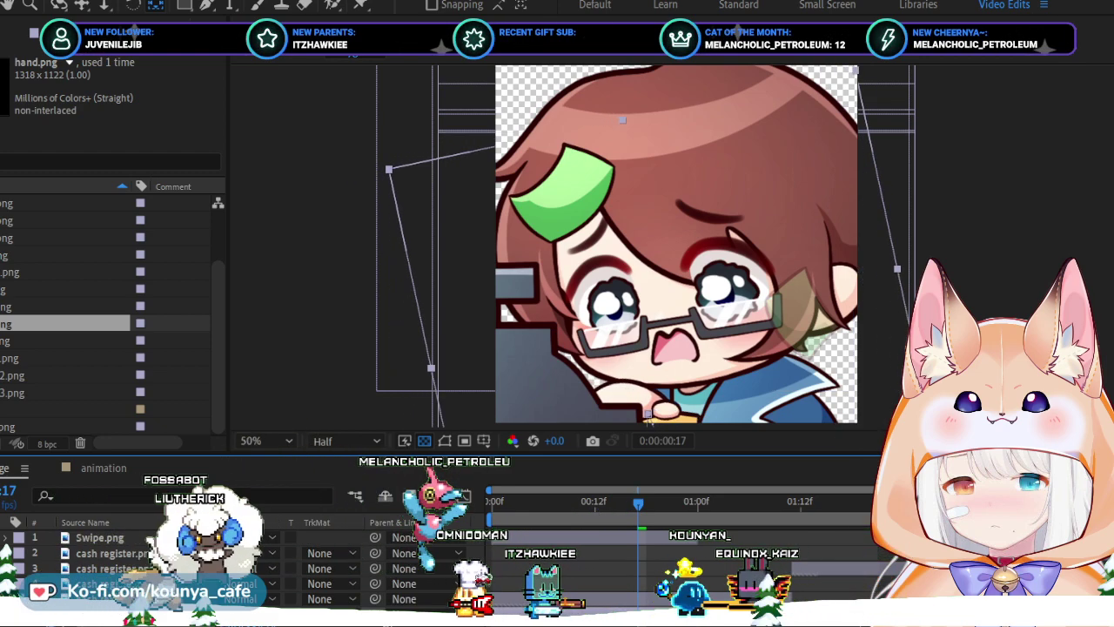
{"action": "key", "text": "shift+Right"}
{"action": "key", "text": "shift+Right"}
{"action": "key", "text": "shift+Right"}
{"action": "key", "text": "shift+Right"}
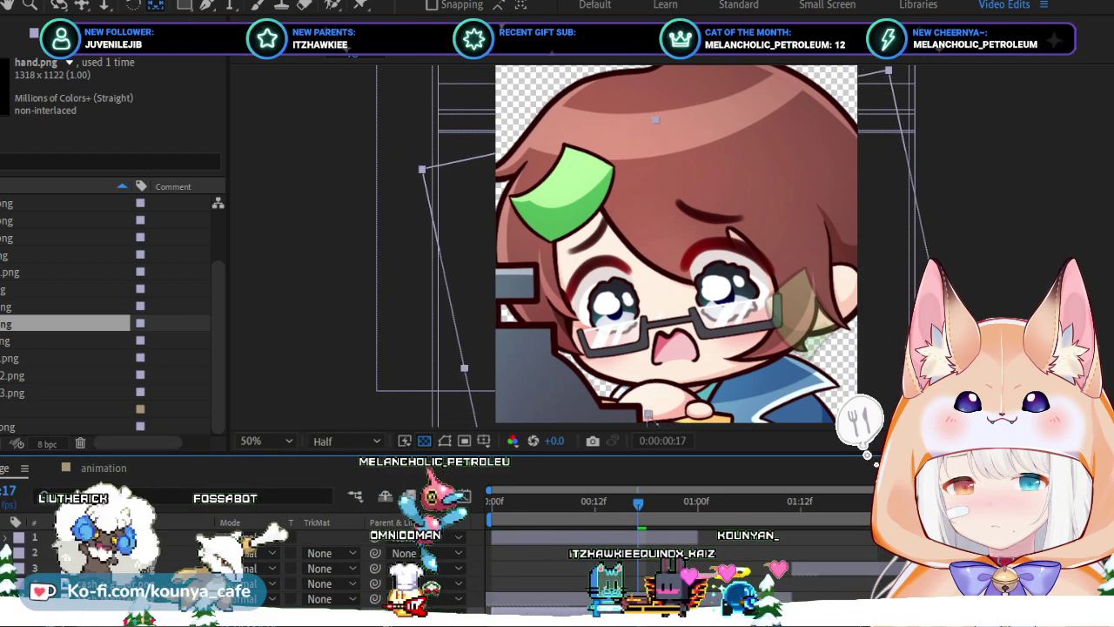
{"action": "key", "text": "shift+Right"}
{"action": "key", "text": "shift+Right"}
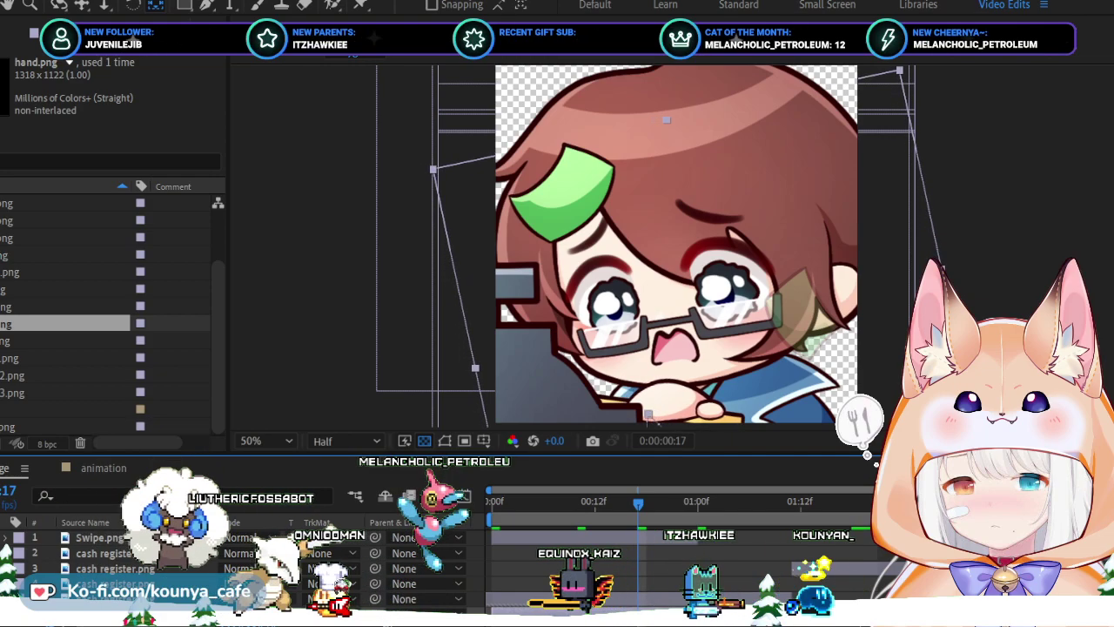
{"action": "key", "text": "space"}
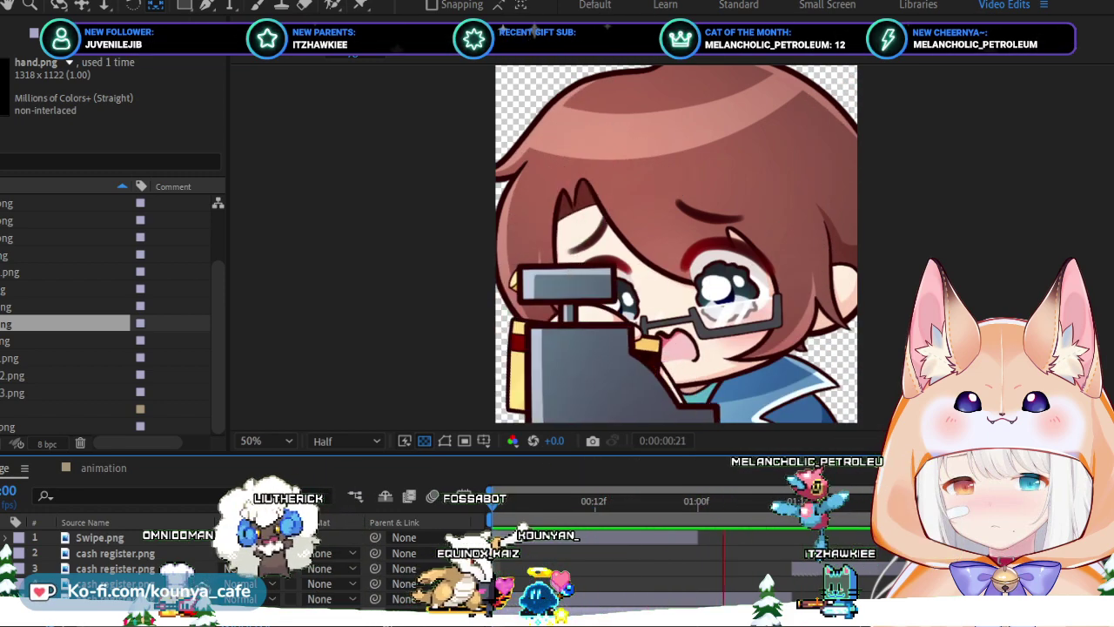
Zoom the viewer out to 25% so the whole emote frame fits.
{"action": "key", "text": "comma"}
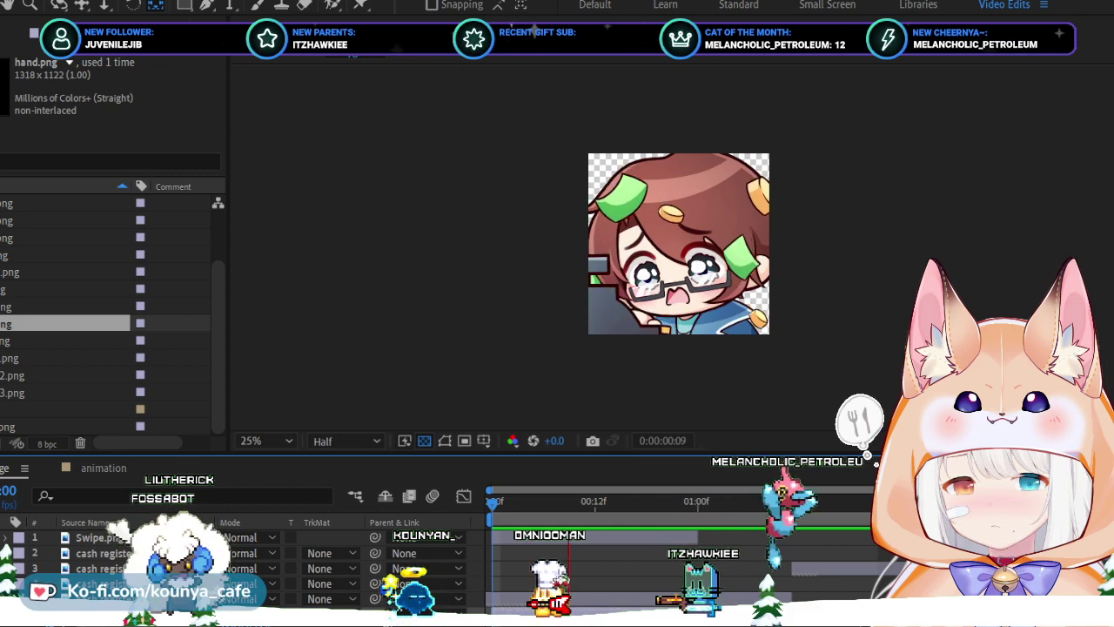
Stop the preview, replay the animation from the start, and pause it partway through.
{"action": "key", "text": "ctrl+a"}
{"action": "key", "text": "space"}
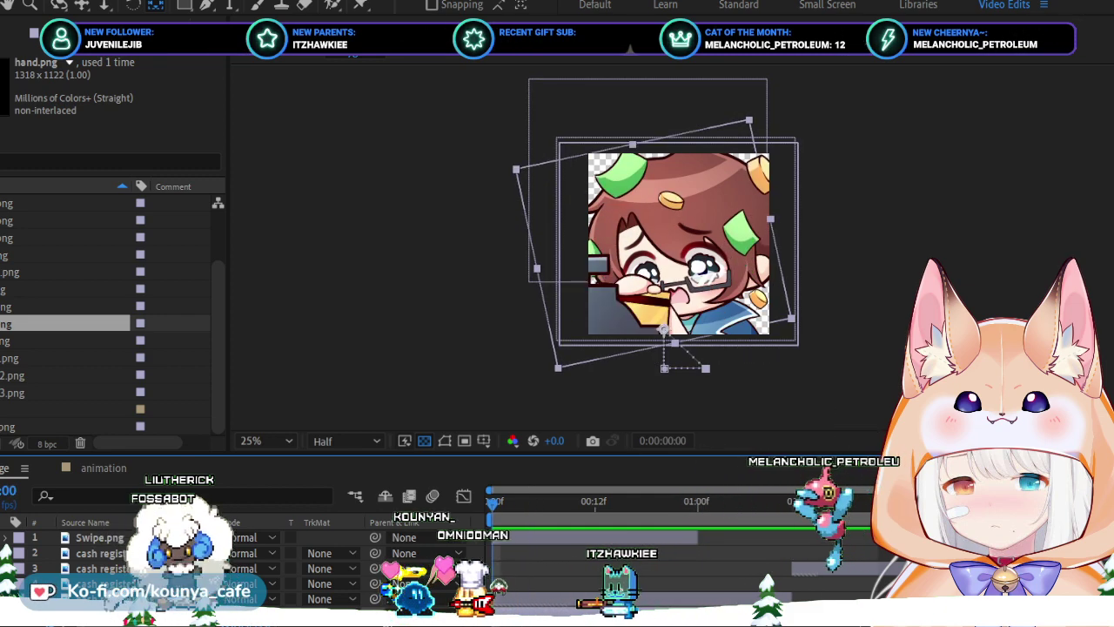
{"action": "key", "text": "space"}
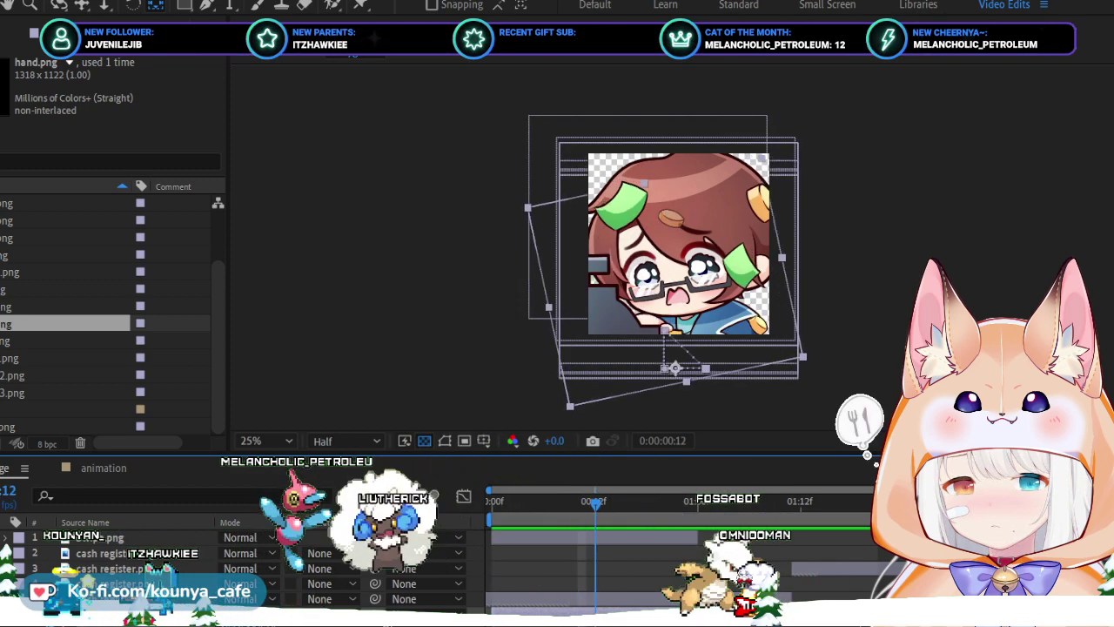
{"action": "key", "text": "Page_Up"}
{"action": "key", "text": "Page_Up"}
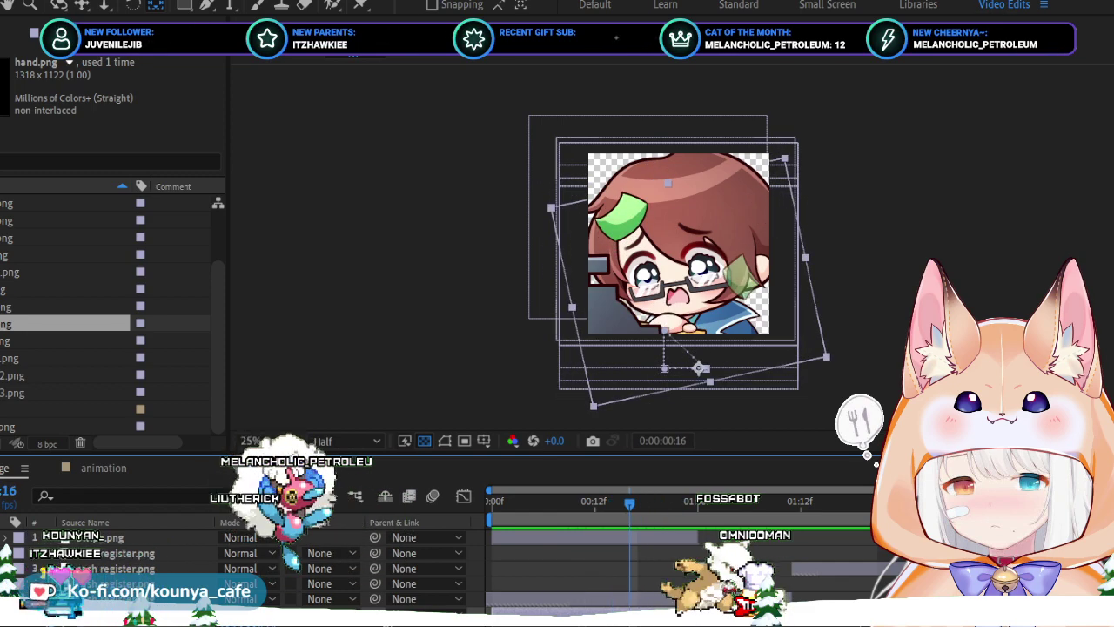
{"action": "scroll", "coordinate": [630, 601], "scroll_direction": "down", "scroll_amount": 3}
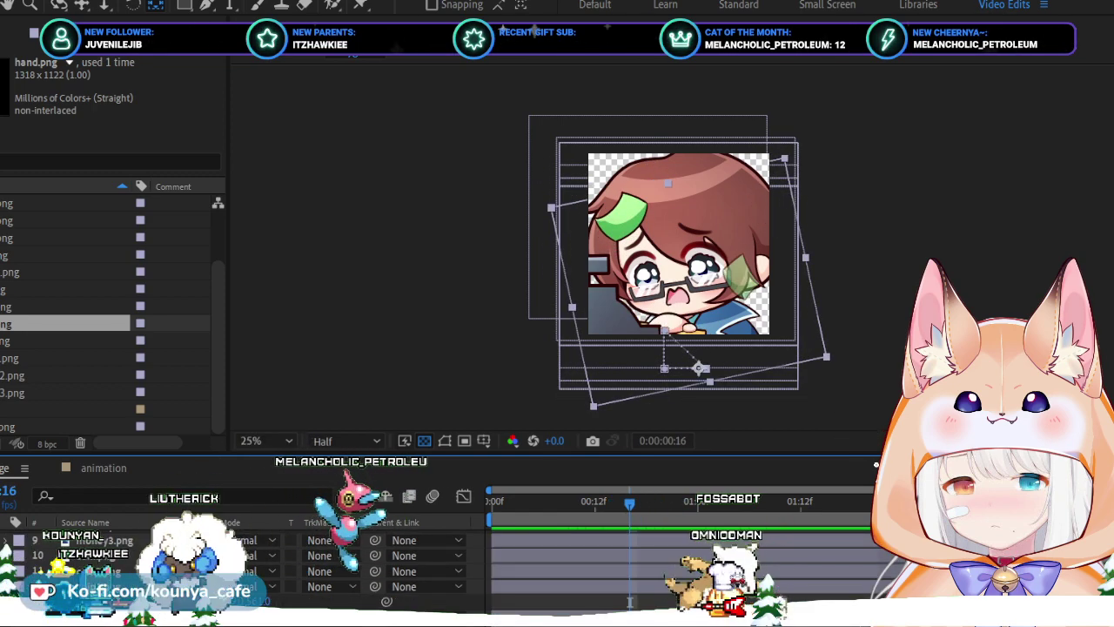
{"action": "key", "text": "ctrl+Down"}
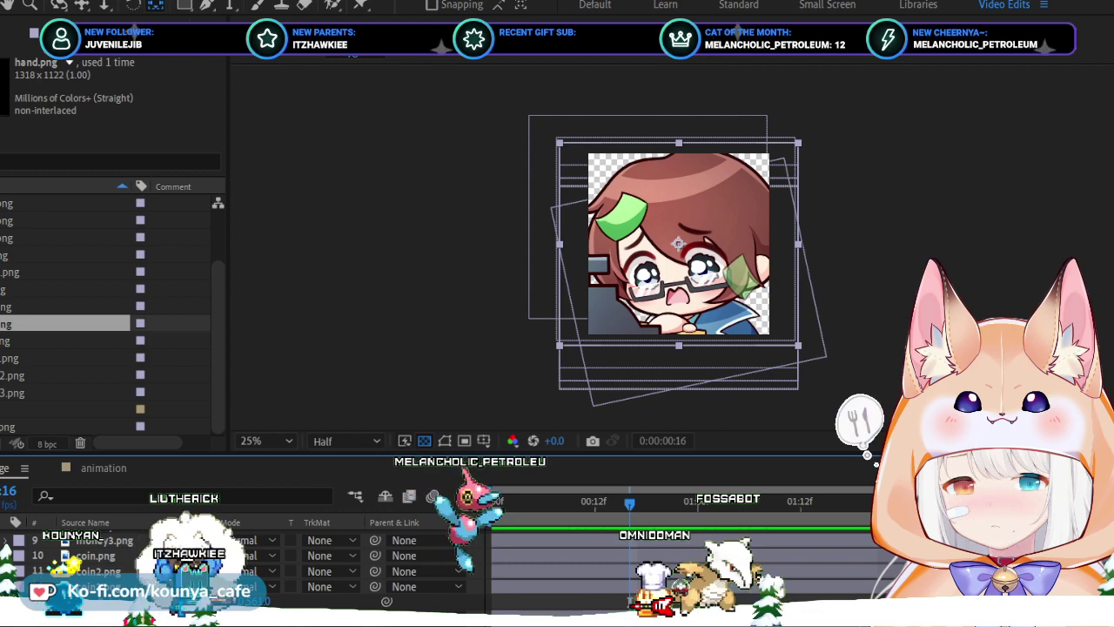
{"action": "scroll", "coordinate": [629, 601], "scroll_direction": "up", "scroll_amount": 3}
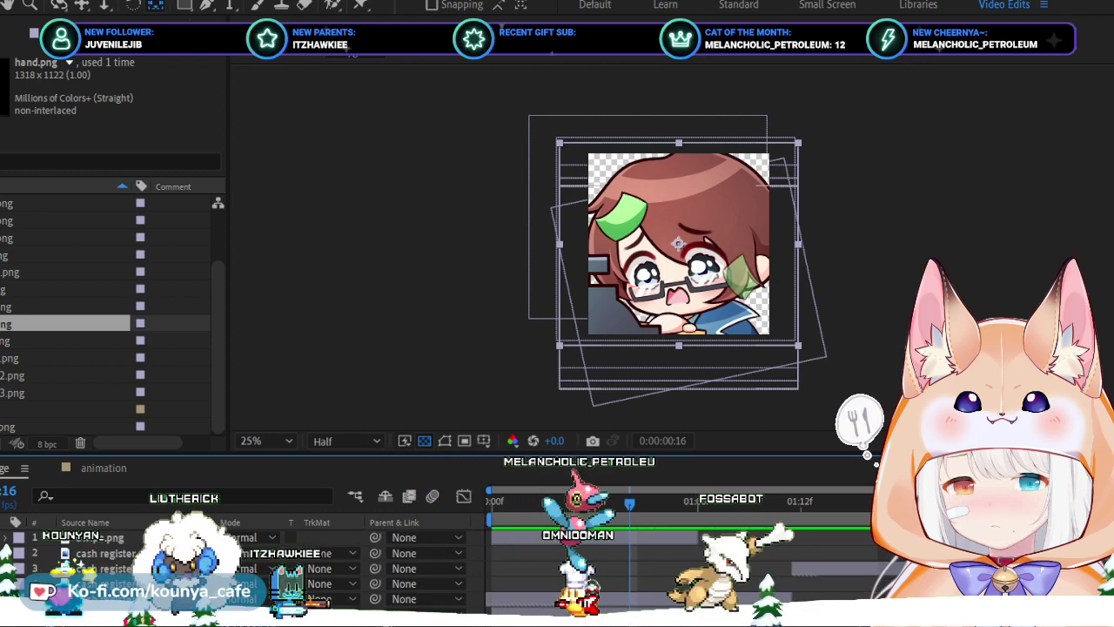
{"action": "scroll", "coordinate": [629, 600], "scroll_direction": "down", "scroll_amount": 3}
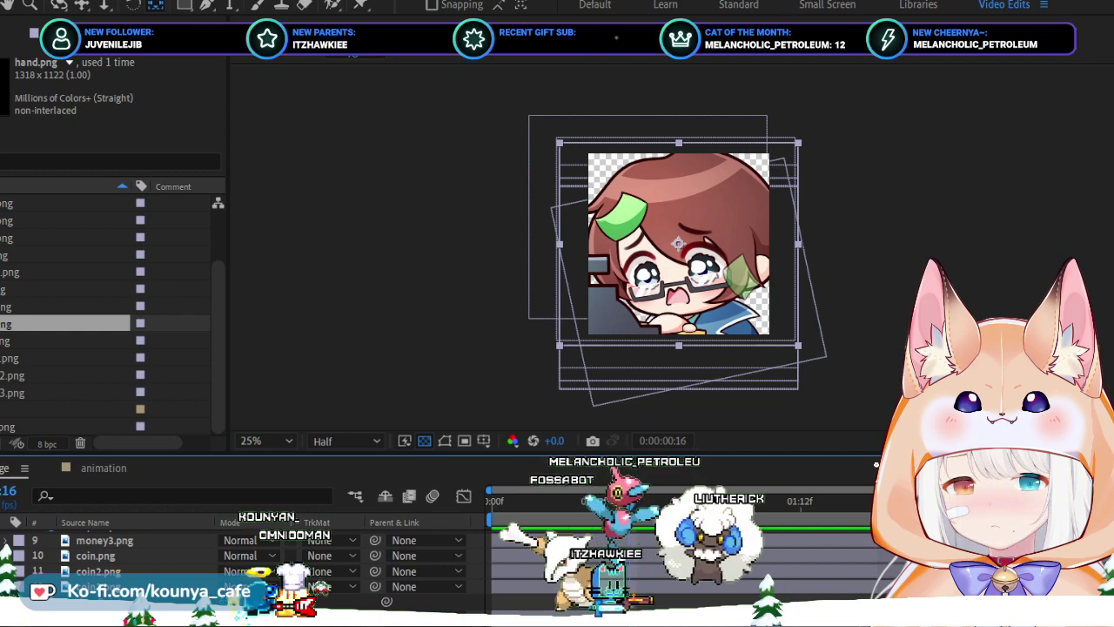
{"action": "scroll", "coordinate": [677, 243], "scroll_direction": "up", "scroll_amount": 2}
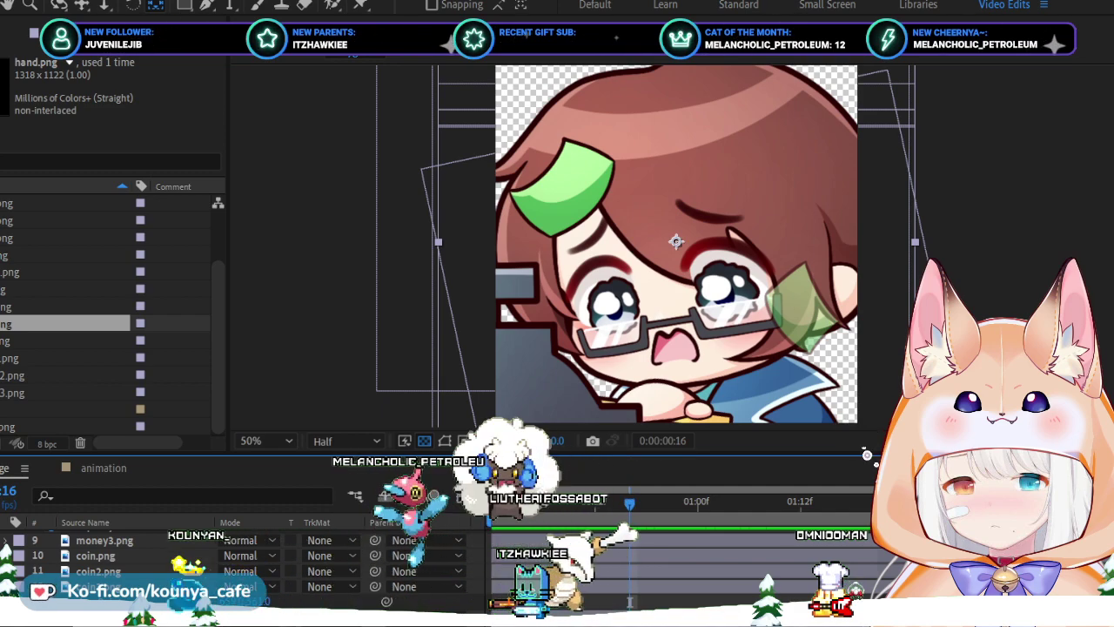
Return to frame 0 and pre-compose the head layers into Head Pre-comp 1.
{"action": "key", "text": "Home"}
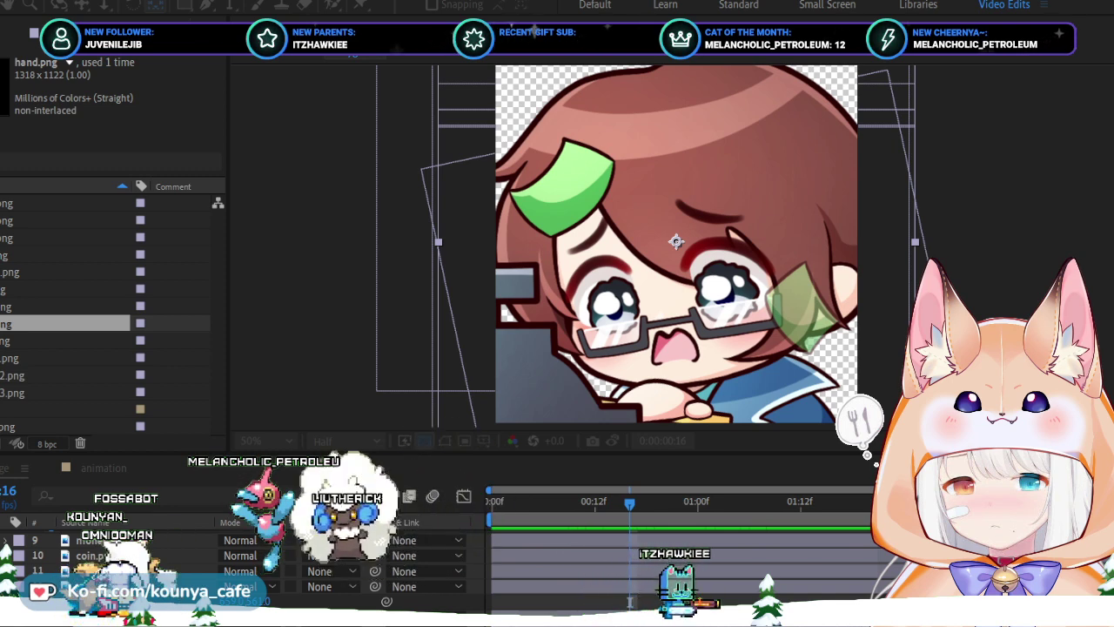
{"action": "key", "text": "Return"}
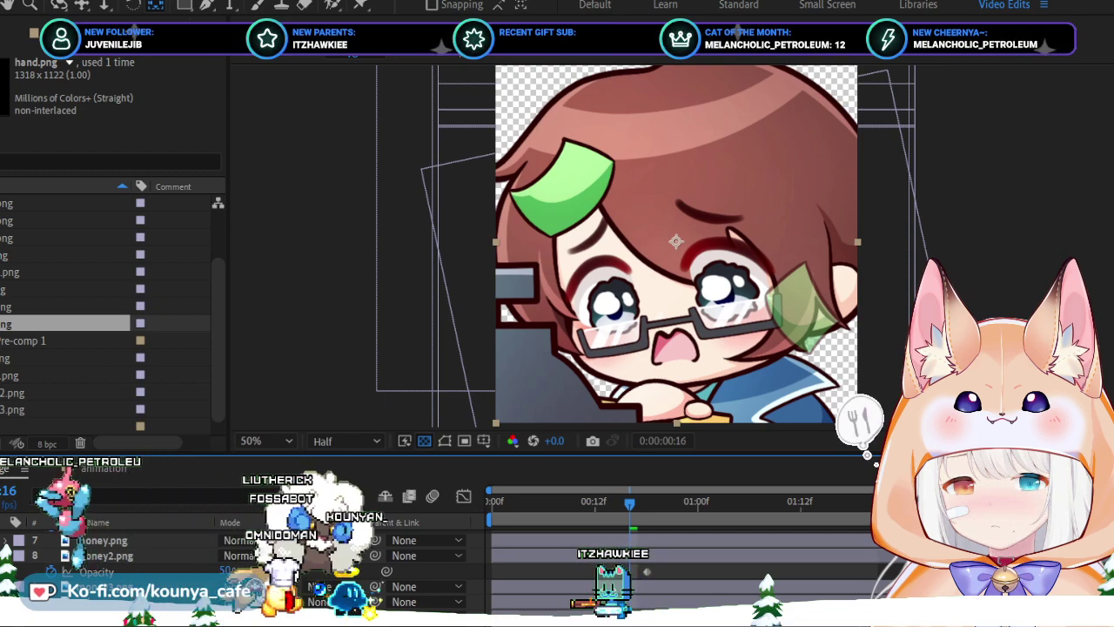
Open Head Pre-comp 1 at 25% zoom, then go back to the main animation composition.
{"action": "double_click", "coordinate": [26, 340]}
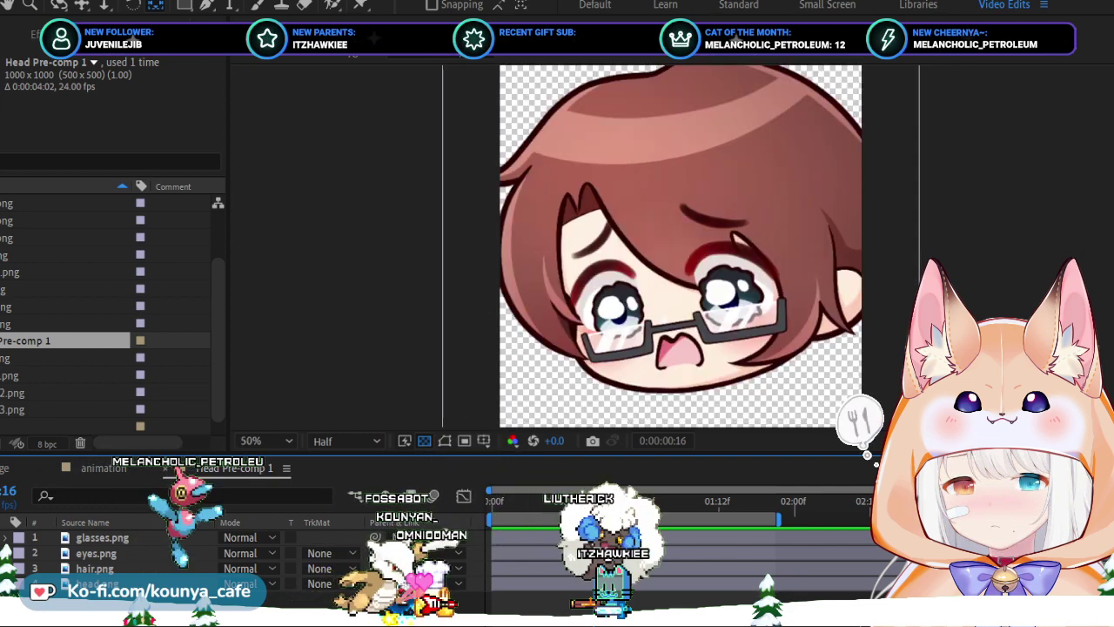
{"action": "key", "text": "comma"}
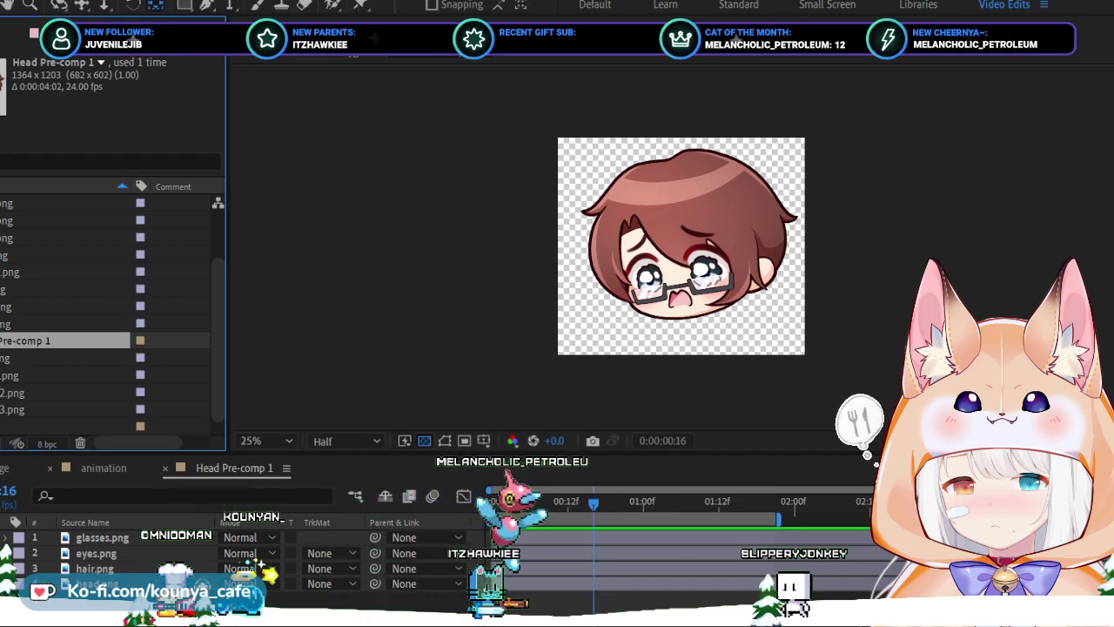
{"action": "left_click", "coordinate": [103, 468]}
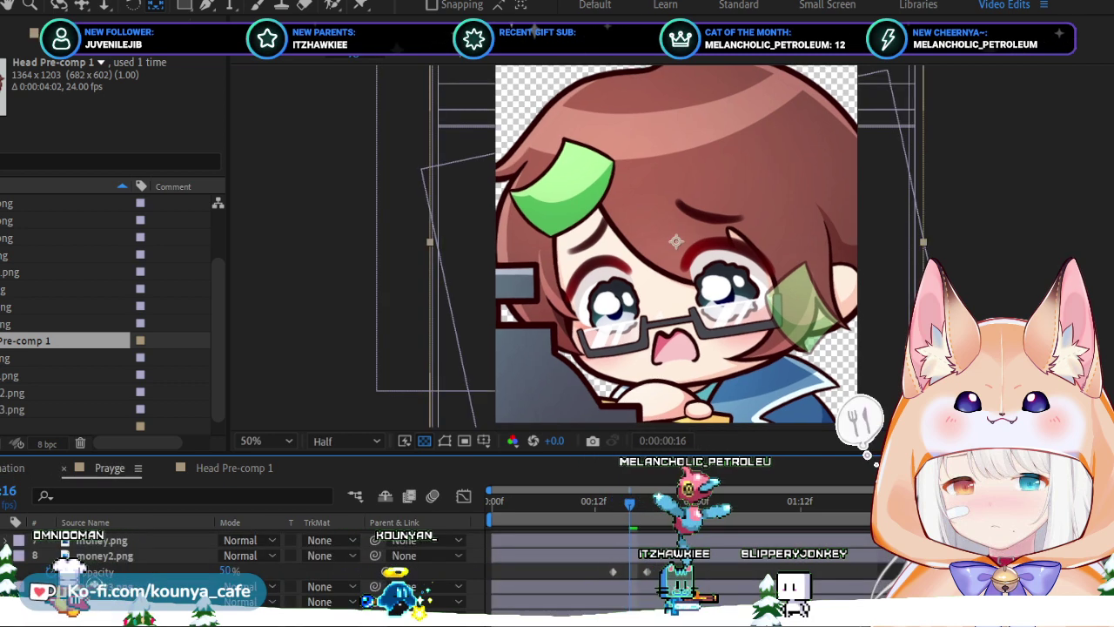
Open the Swipe composition from the Project panel in place of Prayge.
{"action": "scroll", "coordinate": [105, 314], "scroll_direction": "down", "scroll_amount": 1}
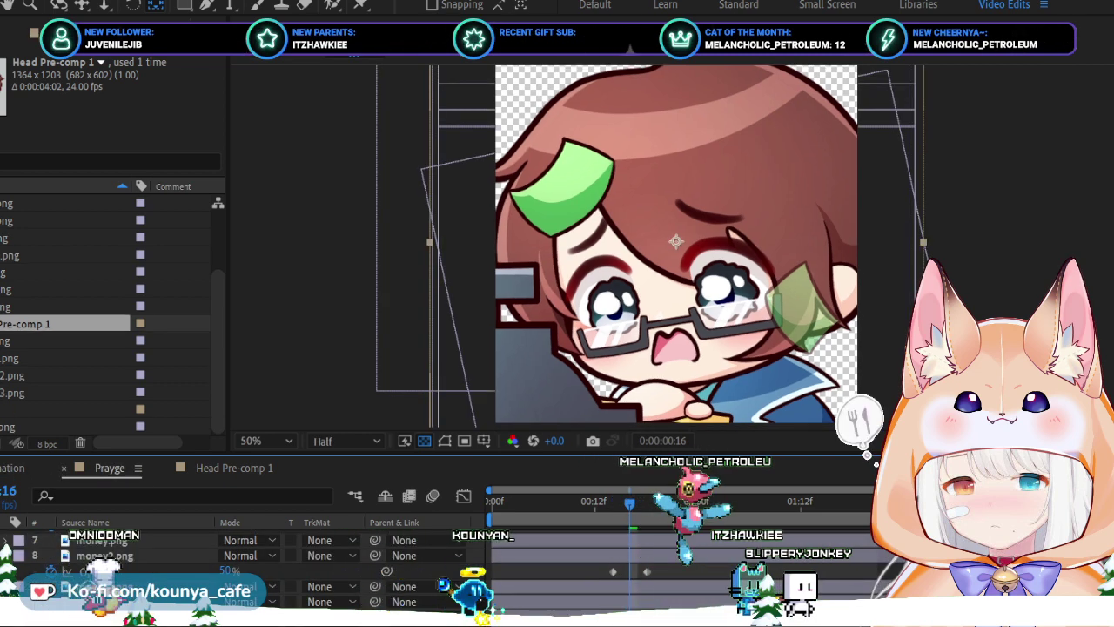
{"action": "left_click", "coordinate": [61, 409]}
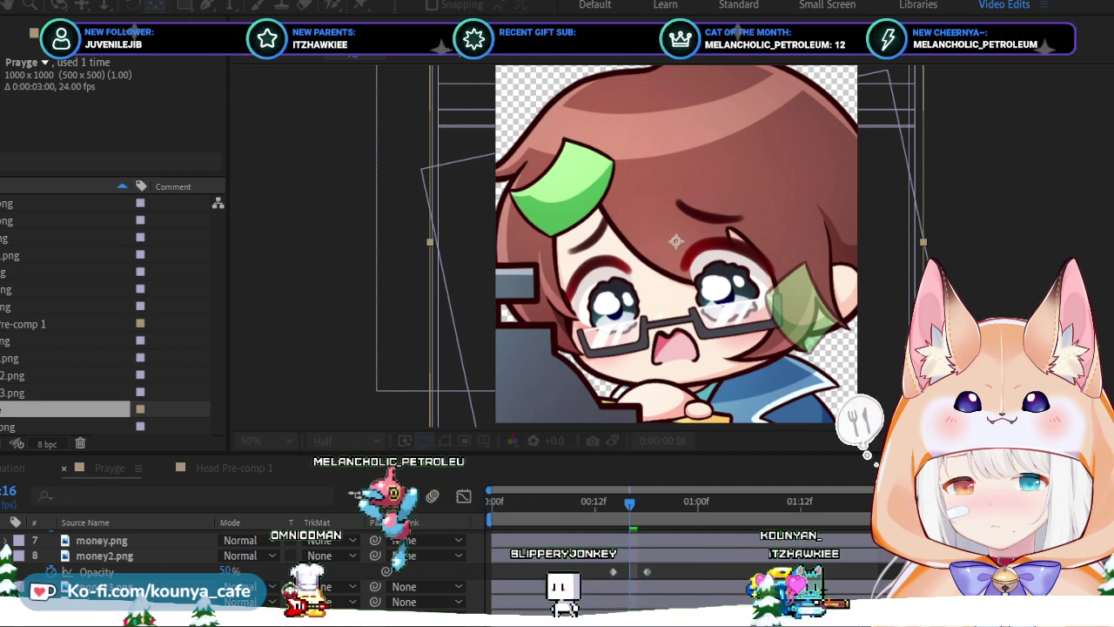
{"action": "double_click", "coordinate": [65, 409]}
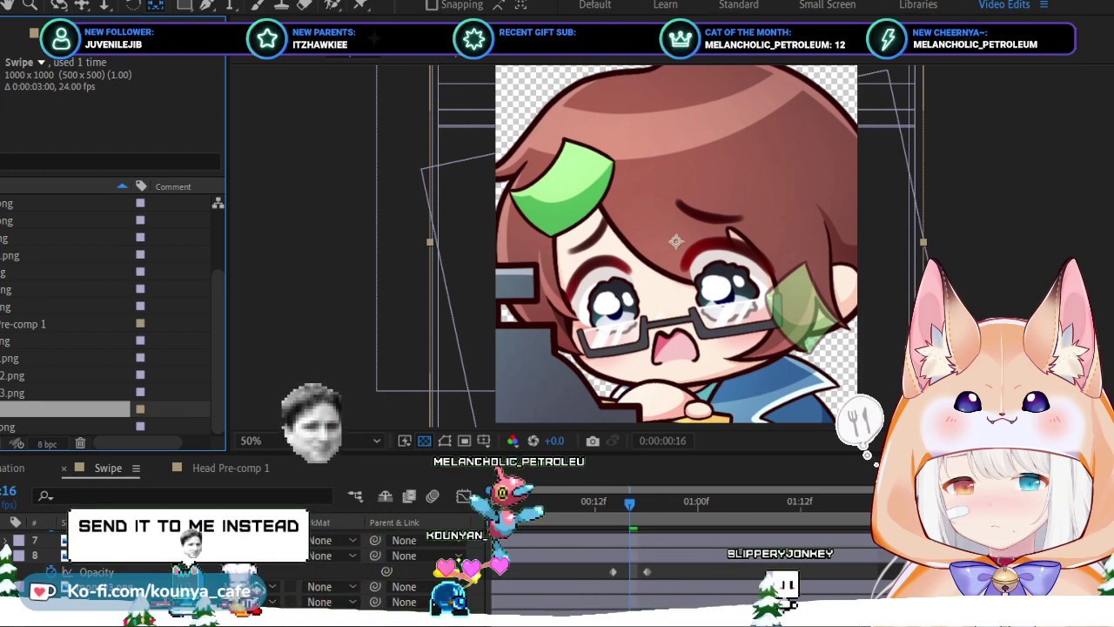
Preview the Swipe coins and bills animation several times from the start.
{"action": "key", "text": "space"}
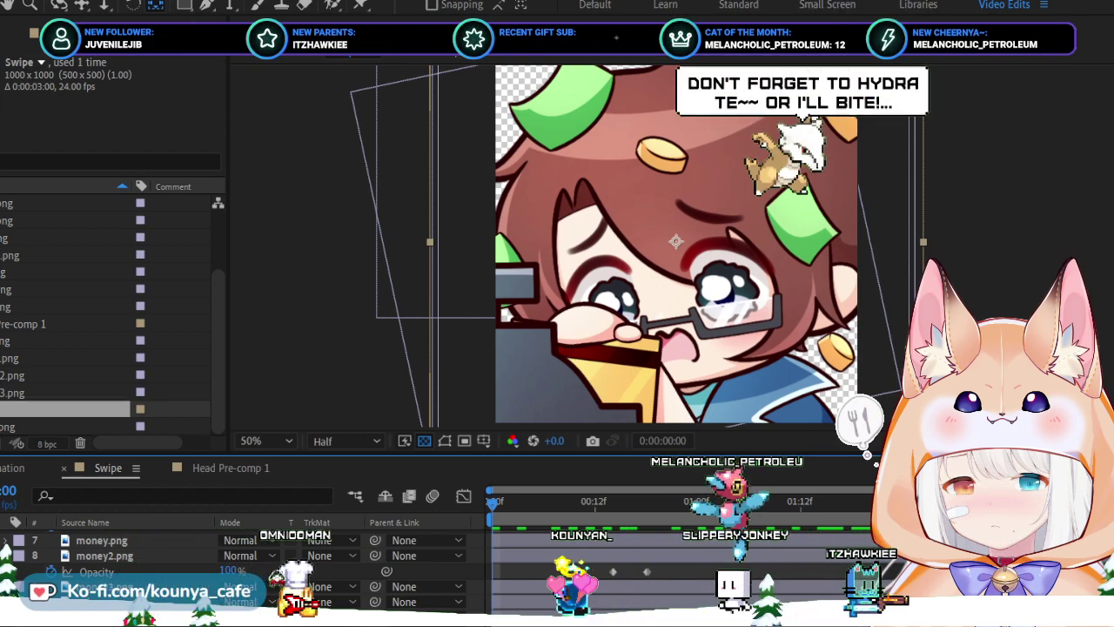
{"action": "key", "text": "space"}
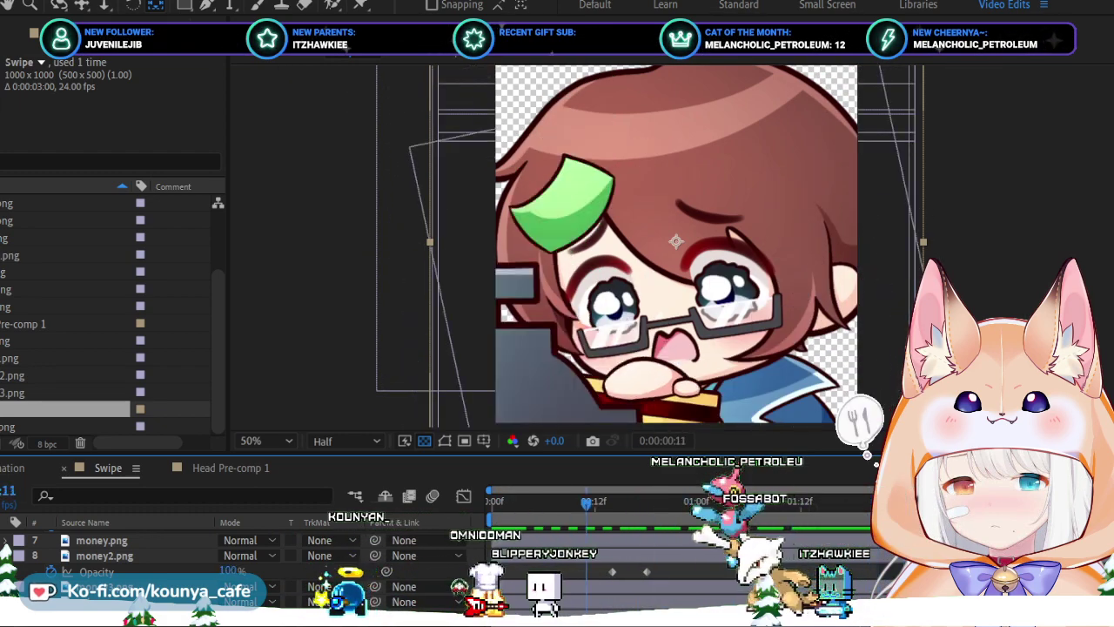
{"action": "key", "text": "space"}
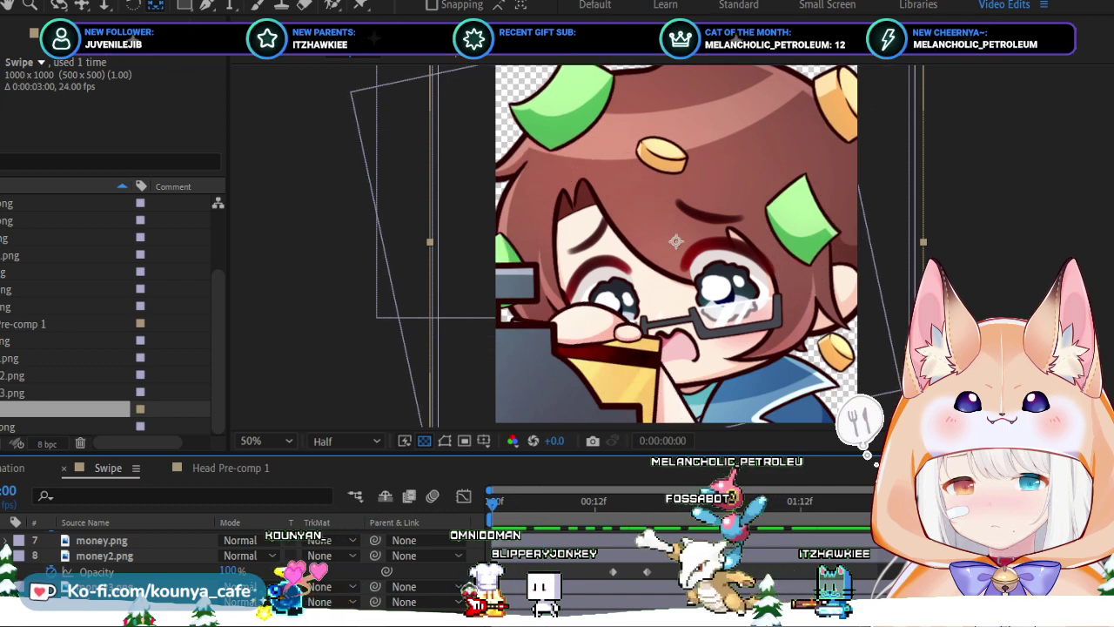
{"action": "key", "text": "space"}
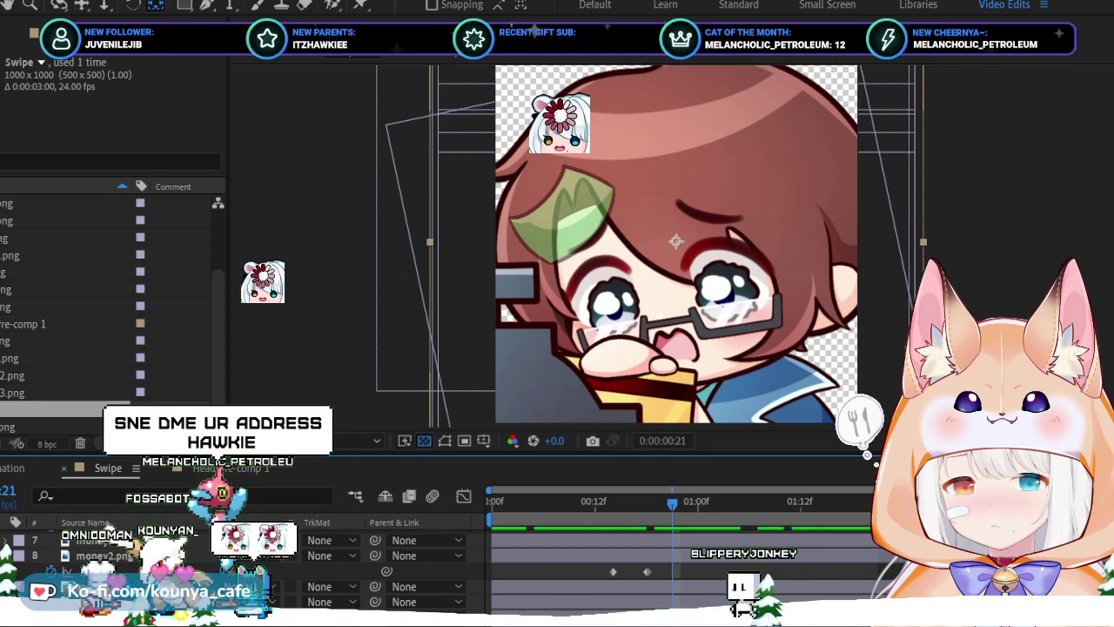
{"action": "key", "text": "space"}
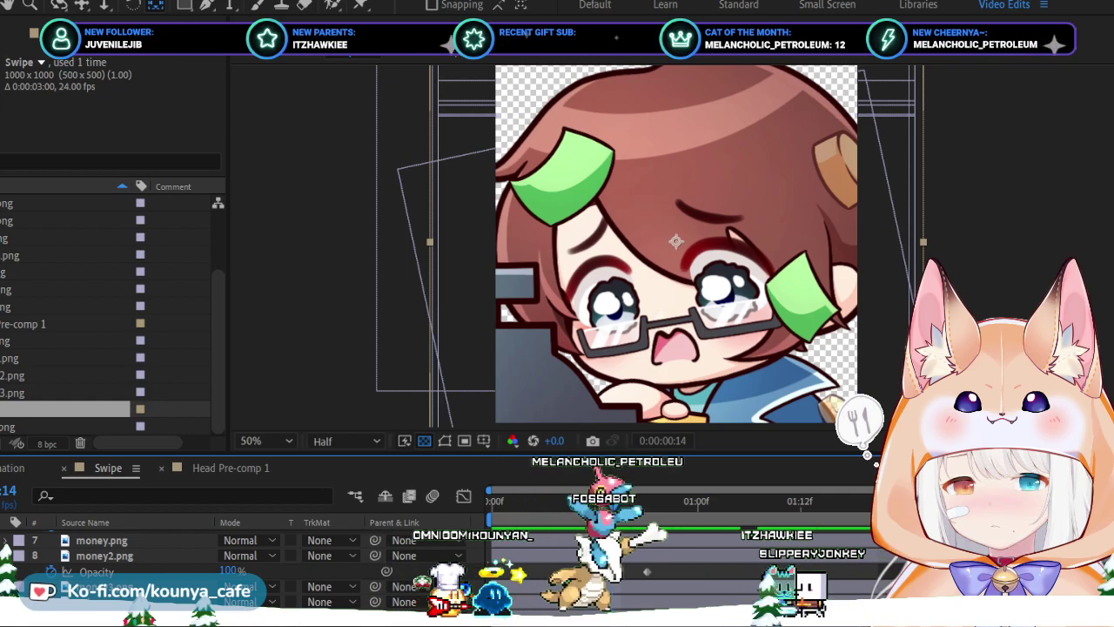
Switch to Head Pre-comp 1 at frame 0:00:00:02 and activate the Puppet Pin tool.
{"action": "left_click", "coordinate": [231, 467]}
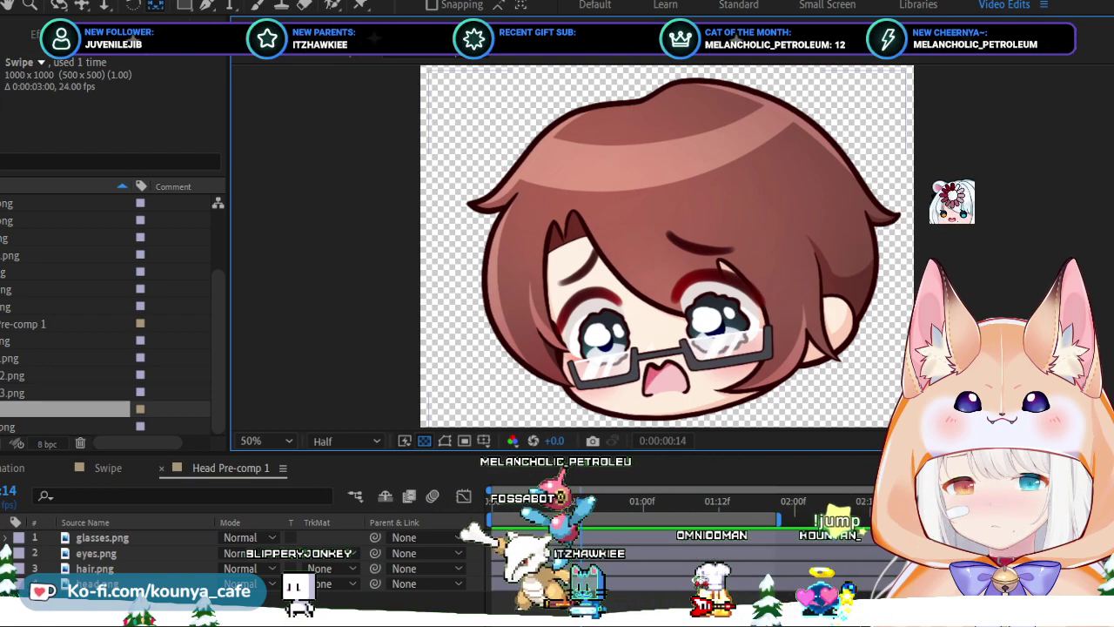
{"action": "key", "text": "space"}
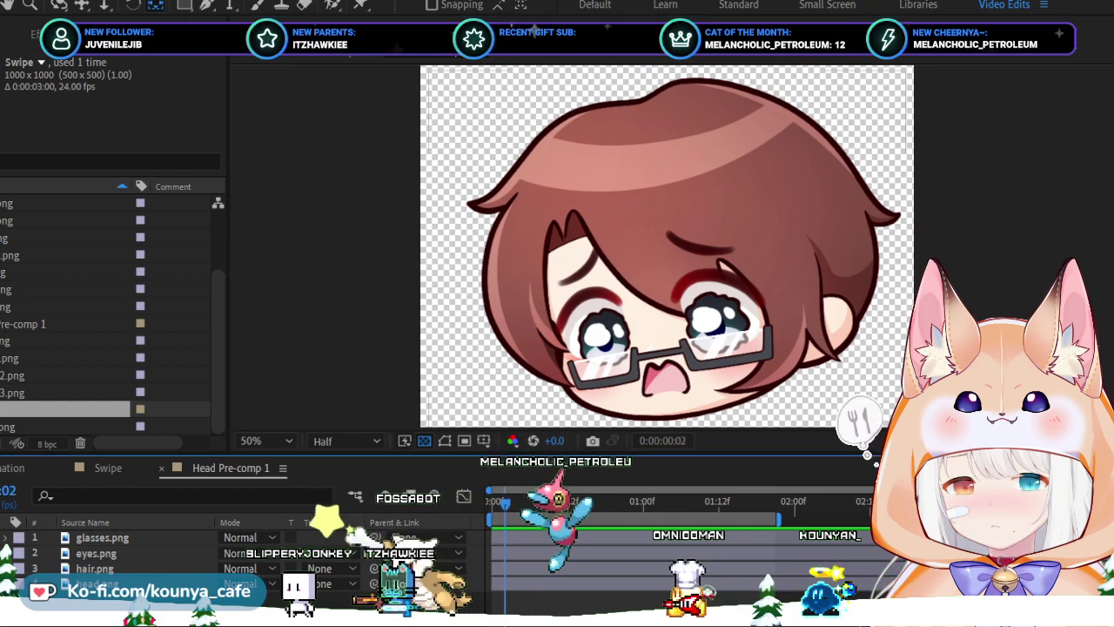
{"action": "key", "text": "Page_Up"}
{"action": "key", "text": "Page_Up"}
{"action": "key", "text": "Page_Up"}
{"action": "key", "text": "Page_Up"}
{"action": "key", "text": "Page_Up"}
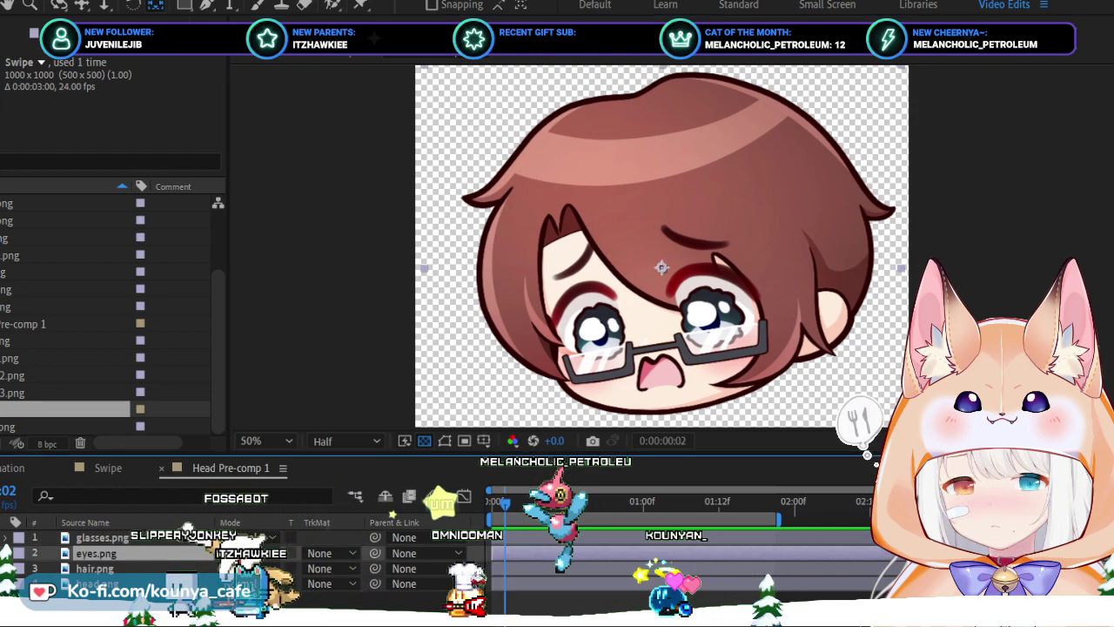
{"action": "key", "text": "ctrl+z"}
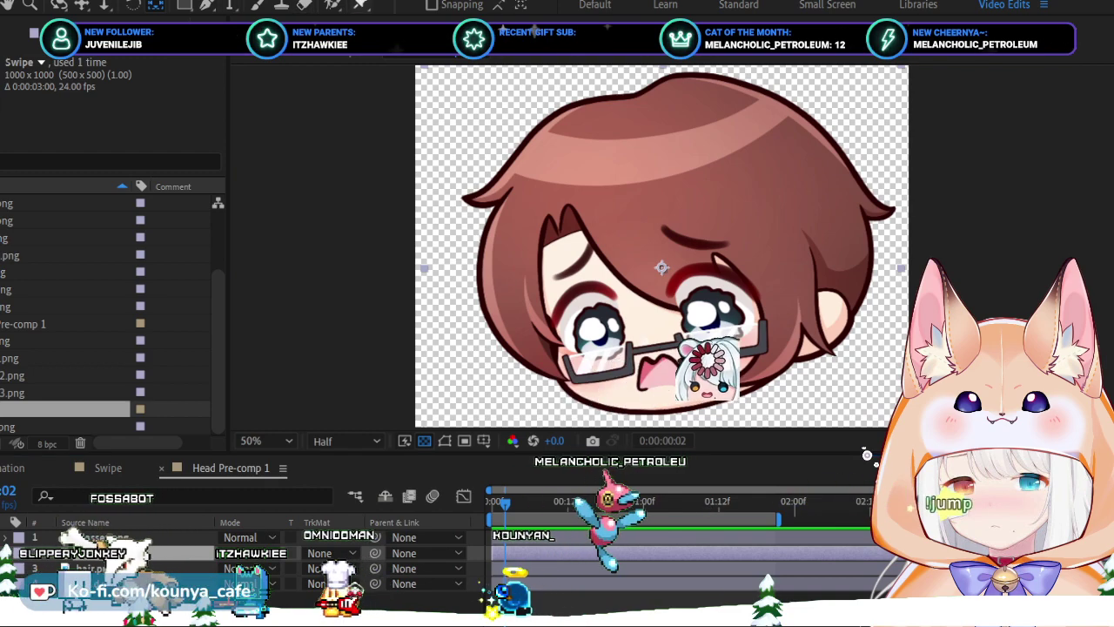
{"action": "key", "text": "ctrl+p"}
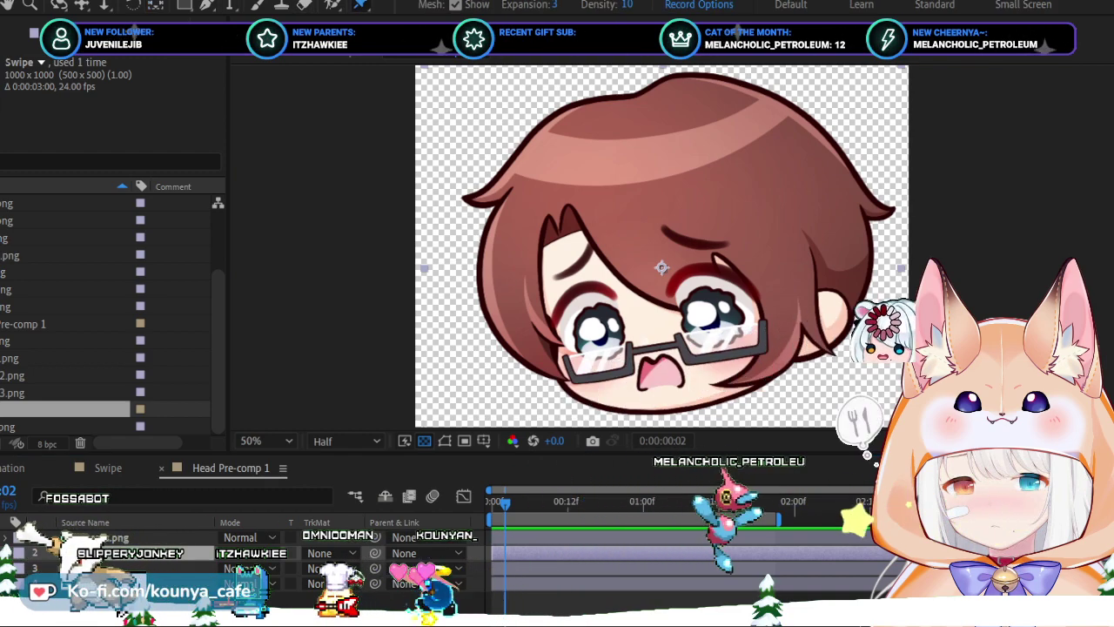
Place puppet pins on eyes.png's left and right eyebrows, undoing one misplaced pin.
{"action": "left_click", "coordinate": [576, 266]}
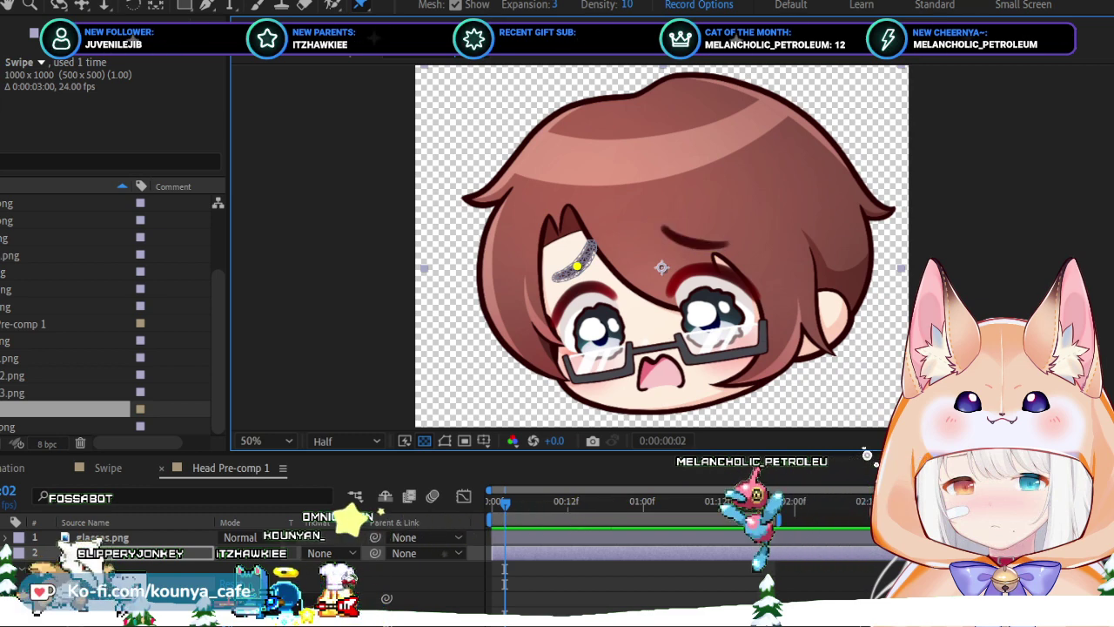
{"action": "left_click", "coordinate": [96, 539]}
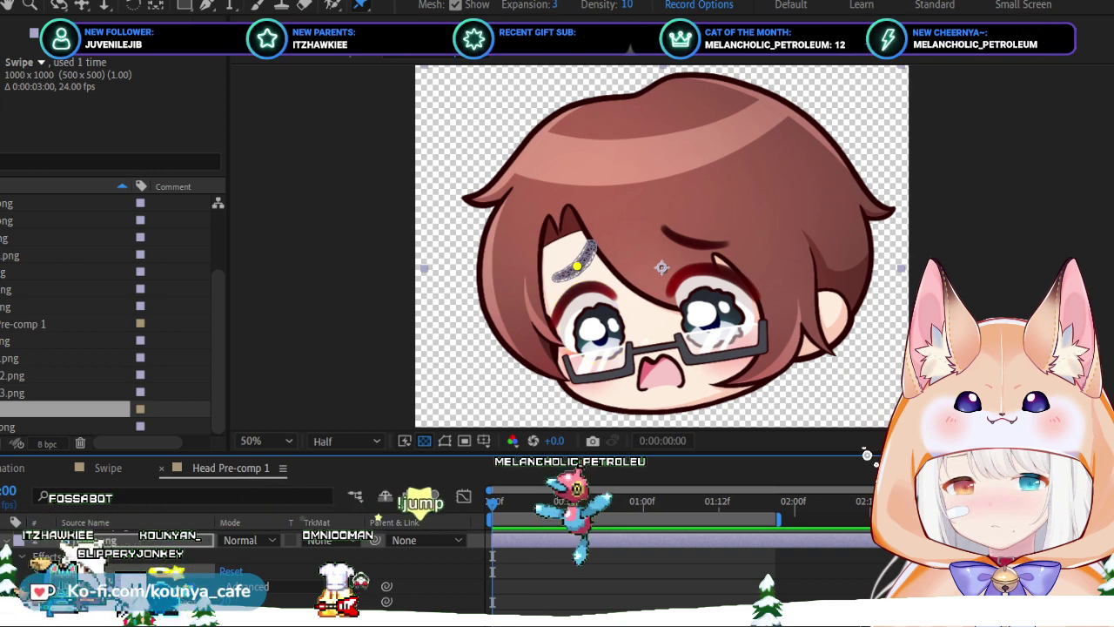
{"action": "key", "text": "space"}
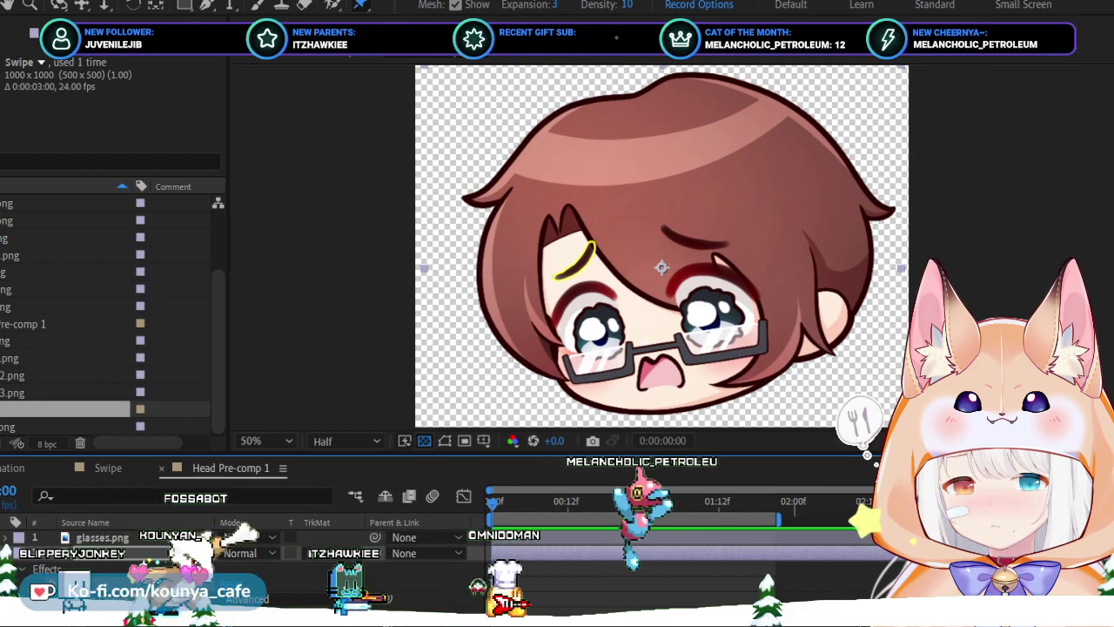
{"action": "left_click", "coordinate": [576, 263]}
{"action": "key", "text": "ctrl+z"}
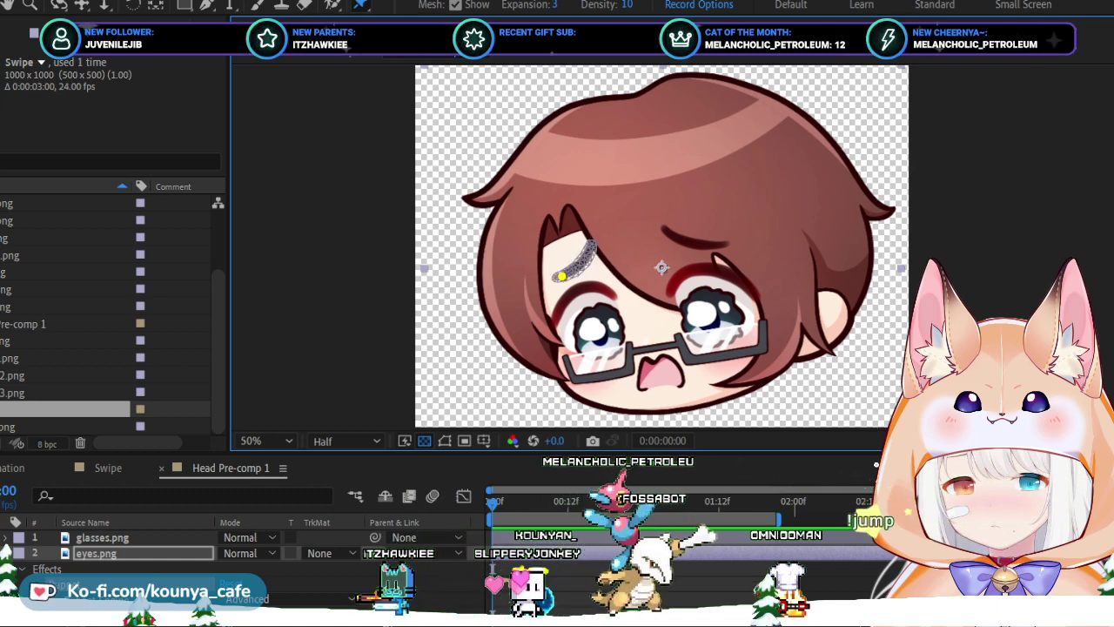
{"action": "left_click", "coordinate": [590, 249]}
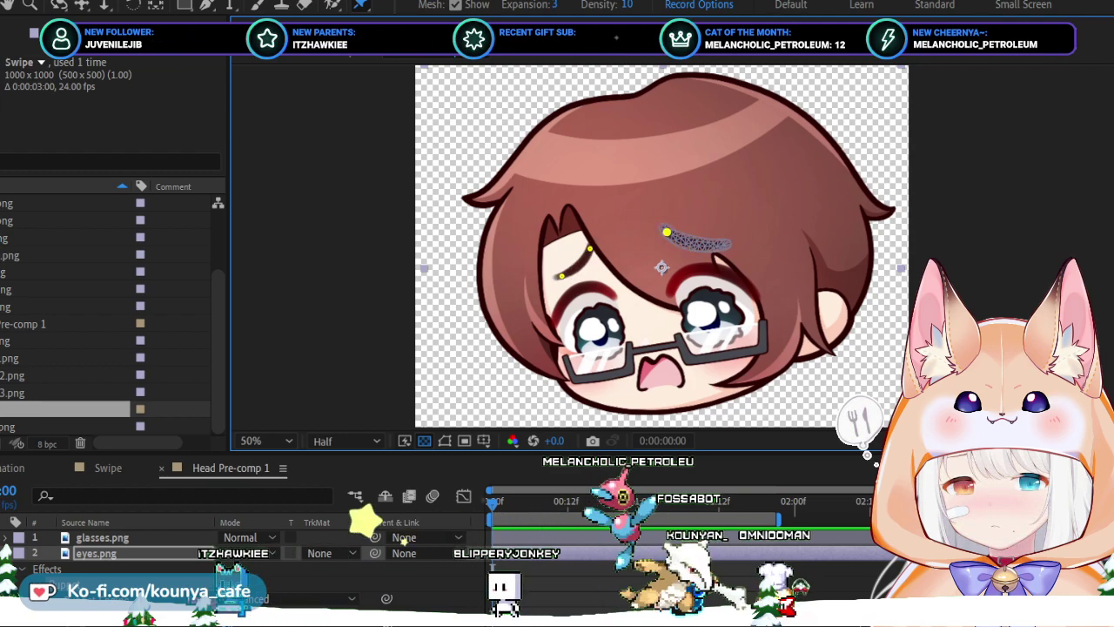
{"action": "left_click", "coordinate": [721, 242]}
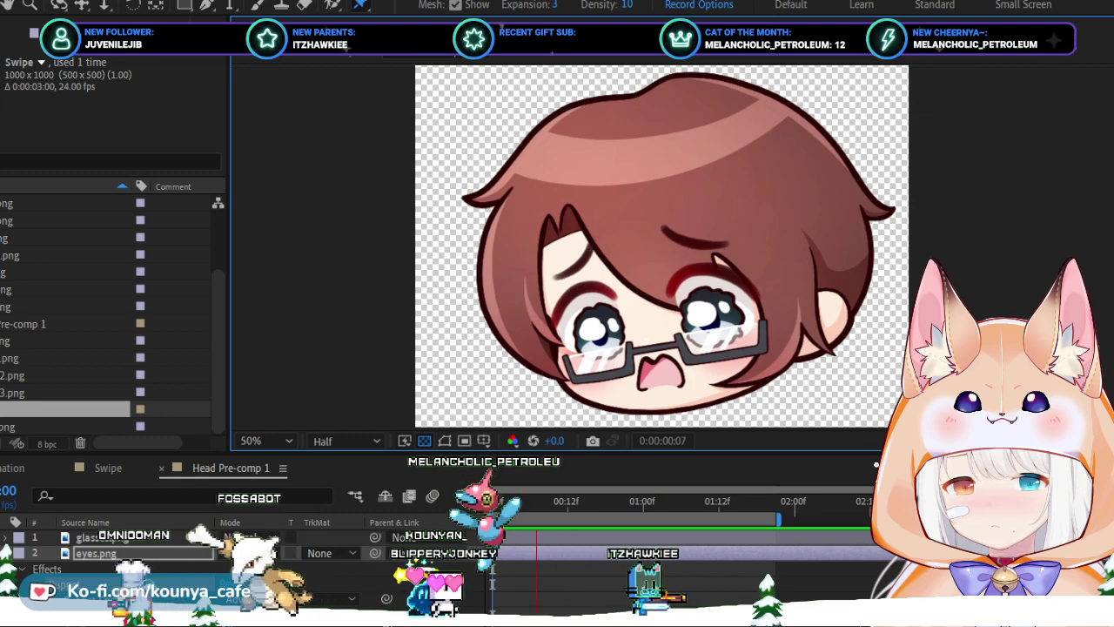
At frame 0:00:00:19, nudge the left eyebrow pin lower and zoom the viewer to 100%.
{"action": "left_click", "coordinate": [661, 267]}
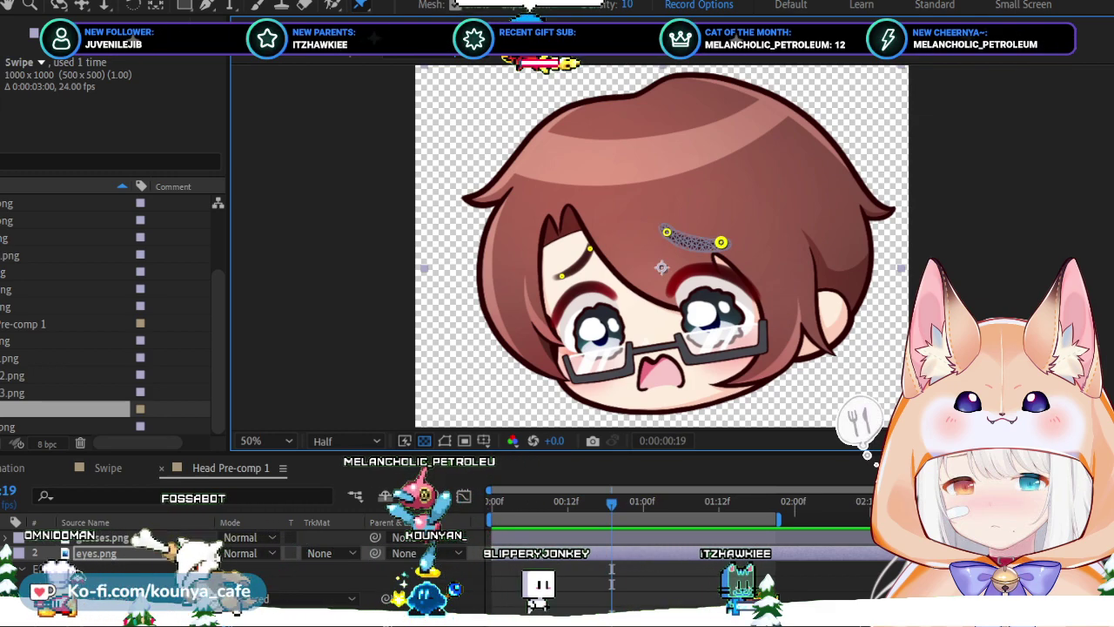
{"action": "key", "text": "shift+Down"}
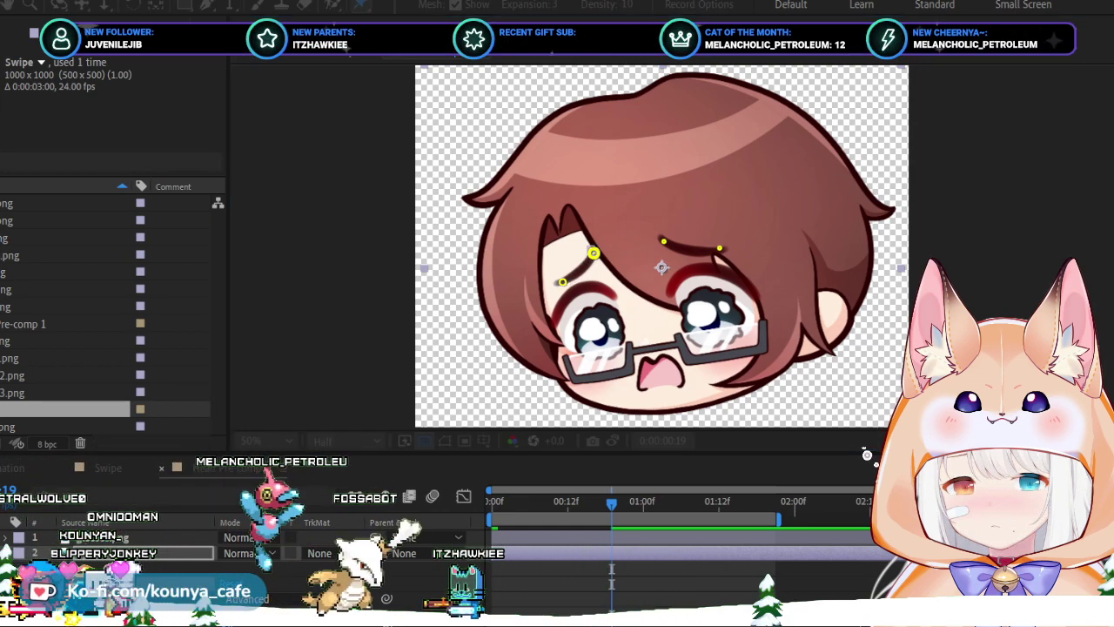
{"action": "key", "text": "slash"}
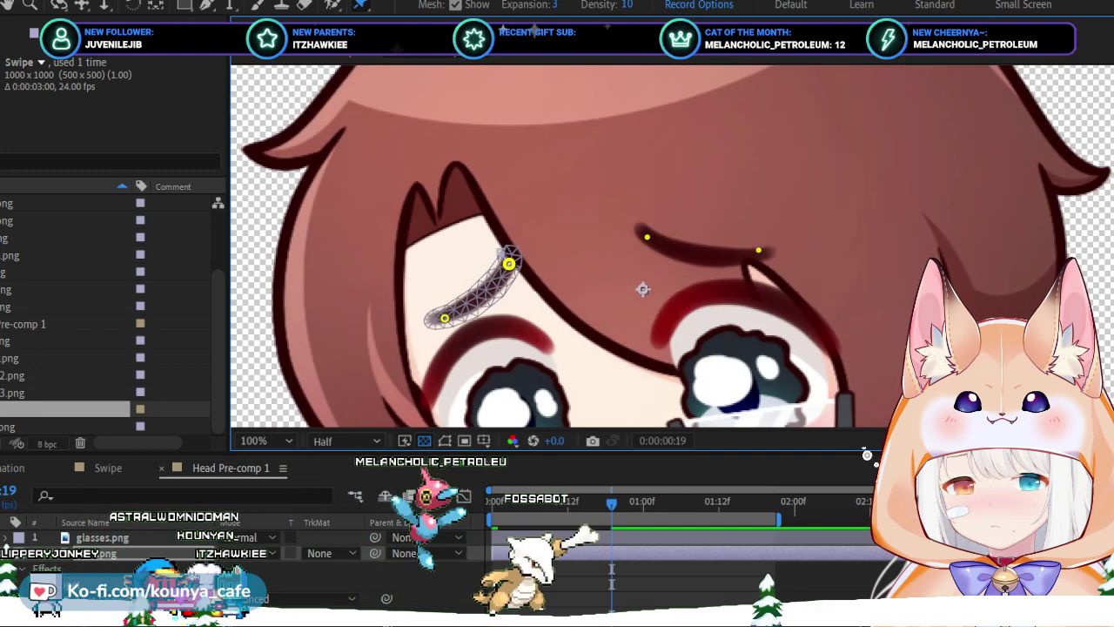
{"action": "key", "text": "Page_Down"}
{"action": "key", "text": "Page_Up"}
{"action": "key", "text": "Page_Up"}
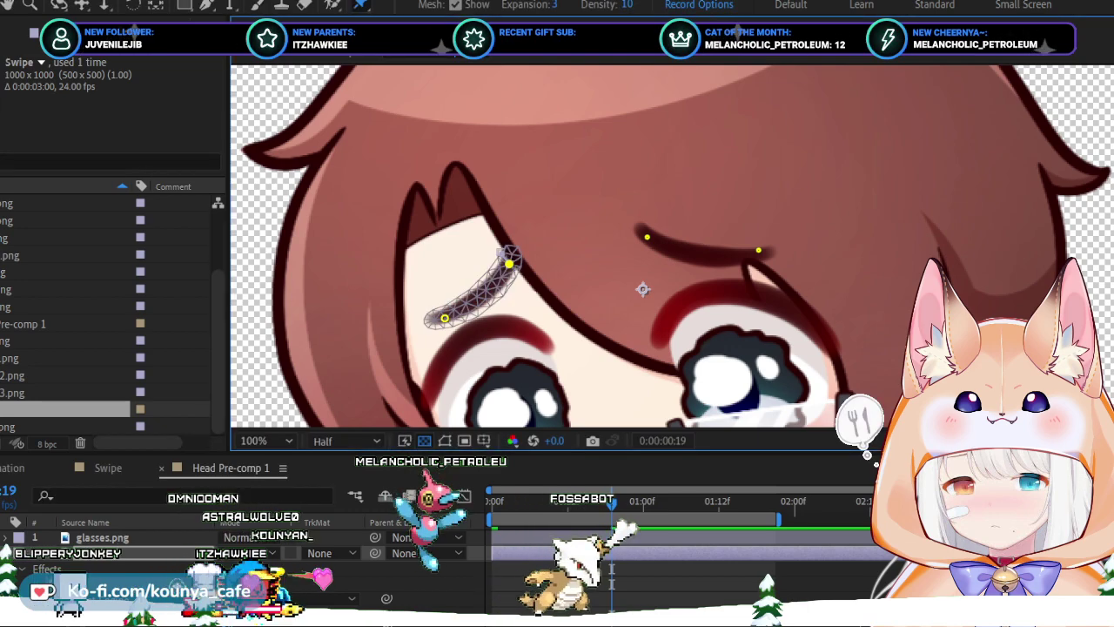
{"action": "key", "text": "Home"}
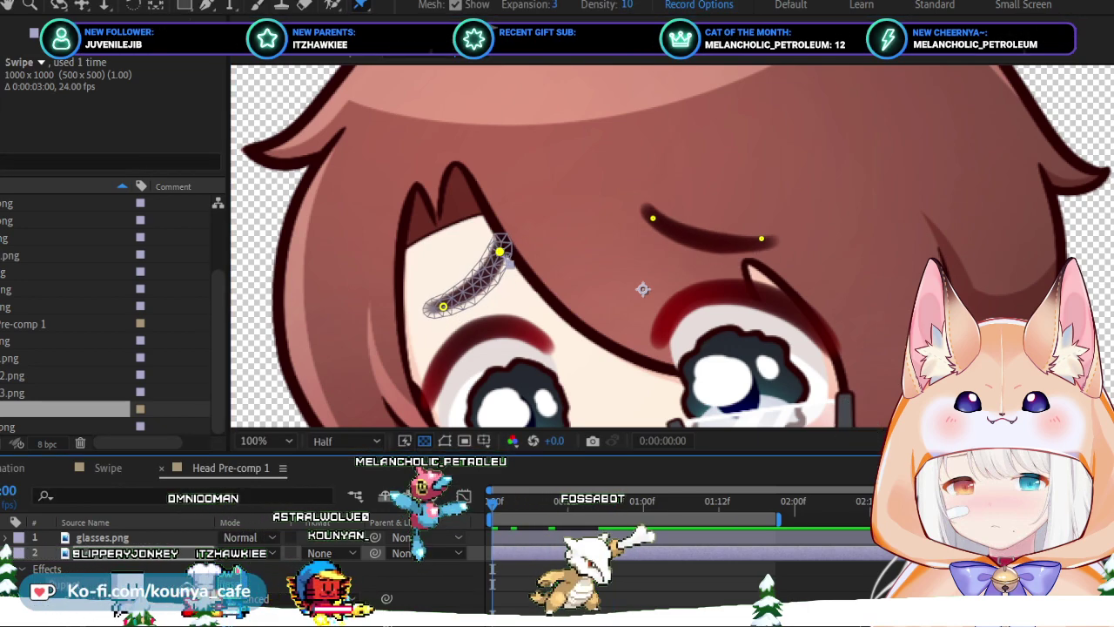
{"action": "key", "text": "space"}
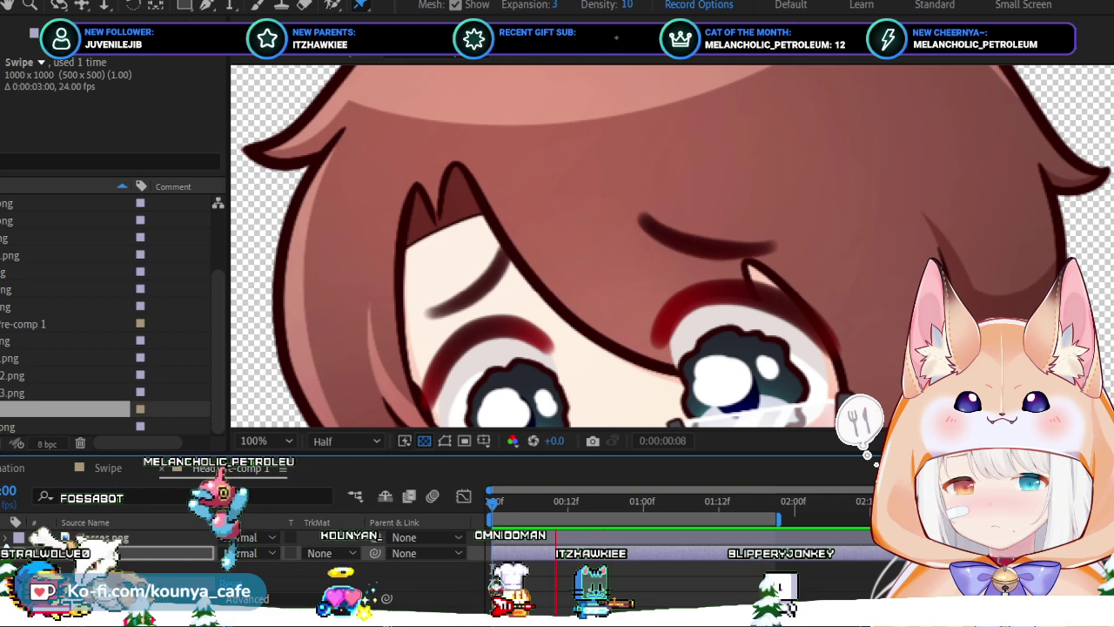
{"action": "key", "text": "space"}
{"action": "key", "text": "k"}
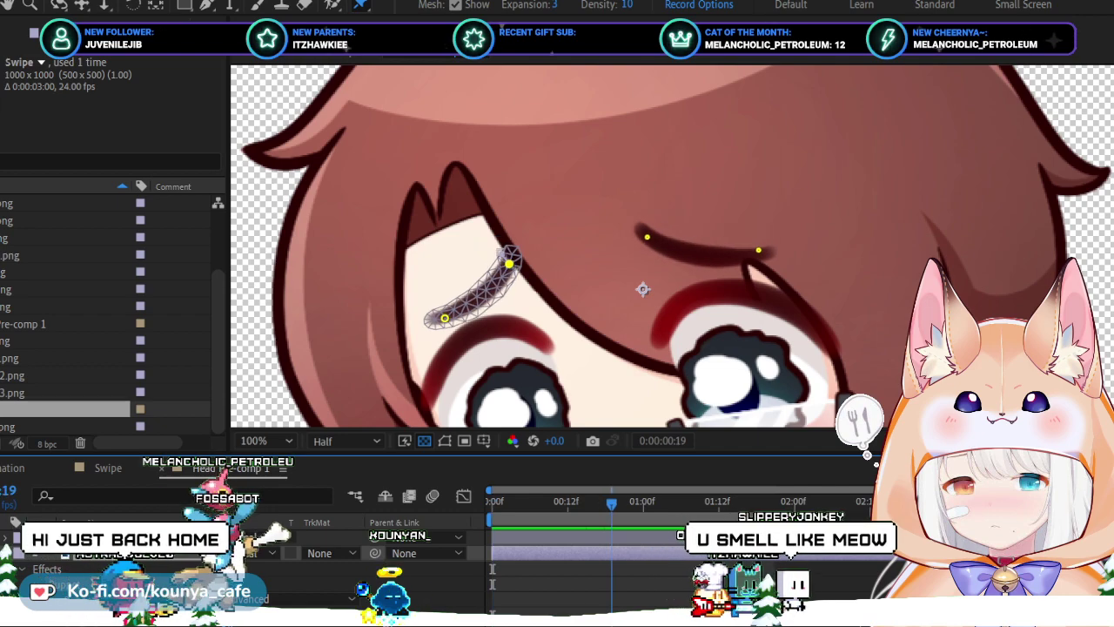
{"action": "key", "text": "Page_Down"}
{"action": "key", "text": "Page_Down"}
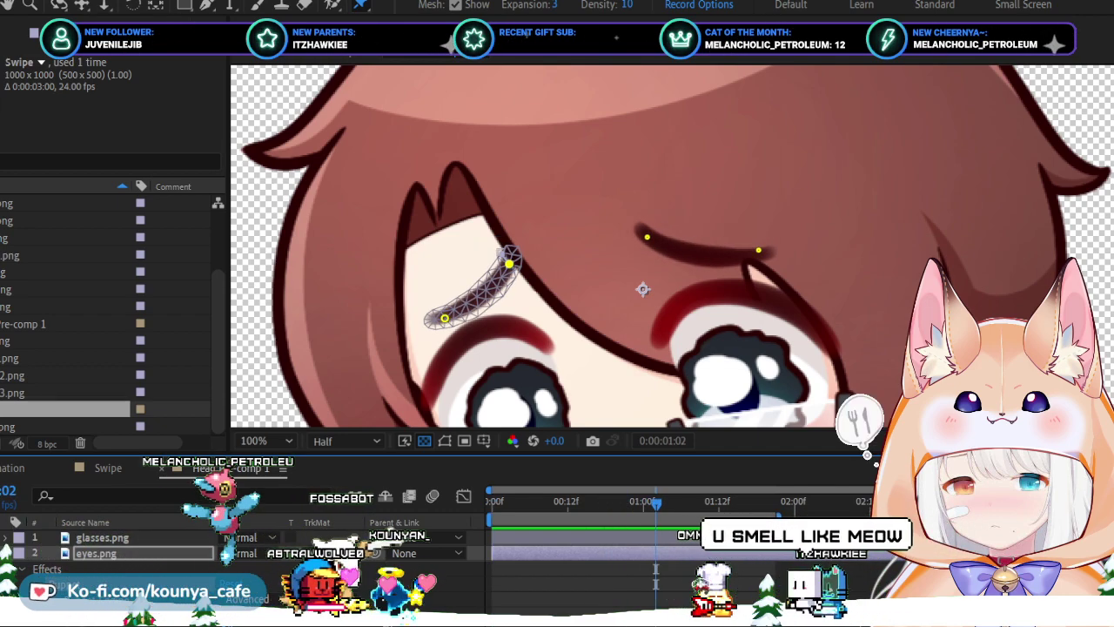
{"action": "key", "text": "Home"}
{"action": "key", "text": "space"}
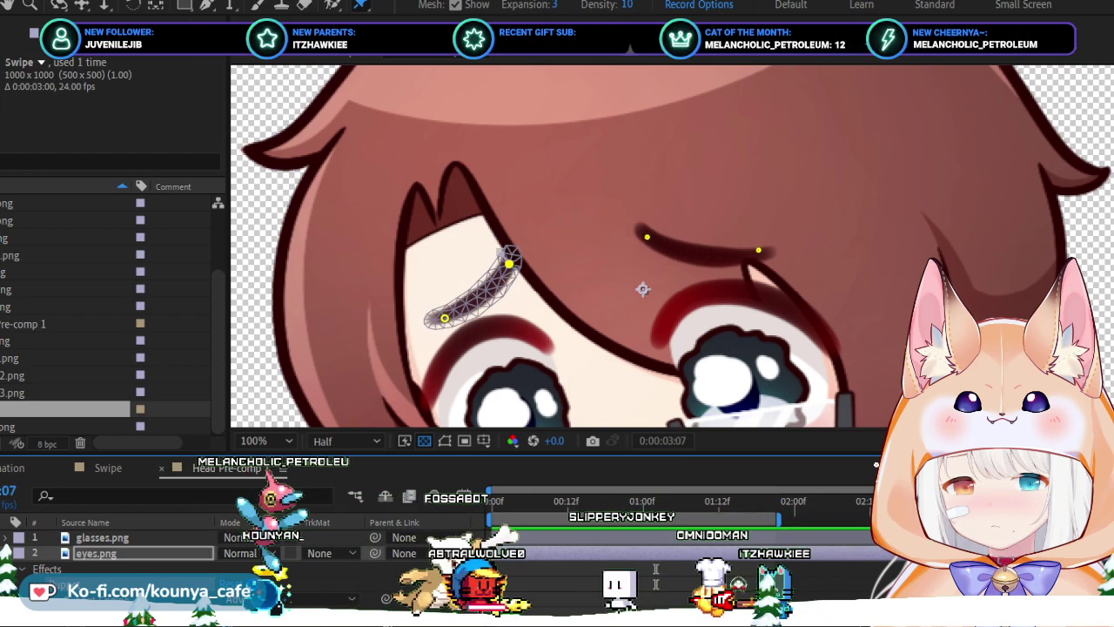
{"action": "key", "text": "space"}
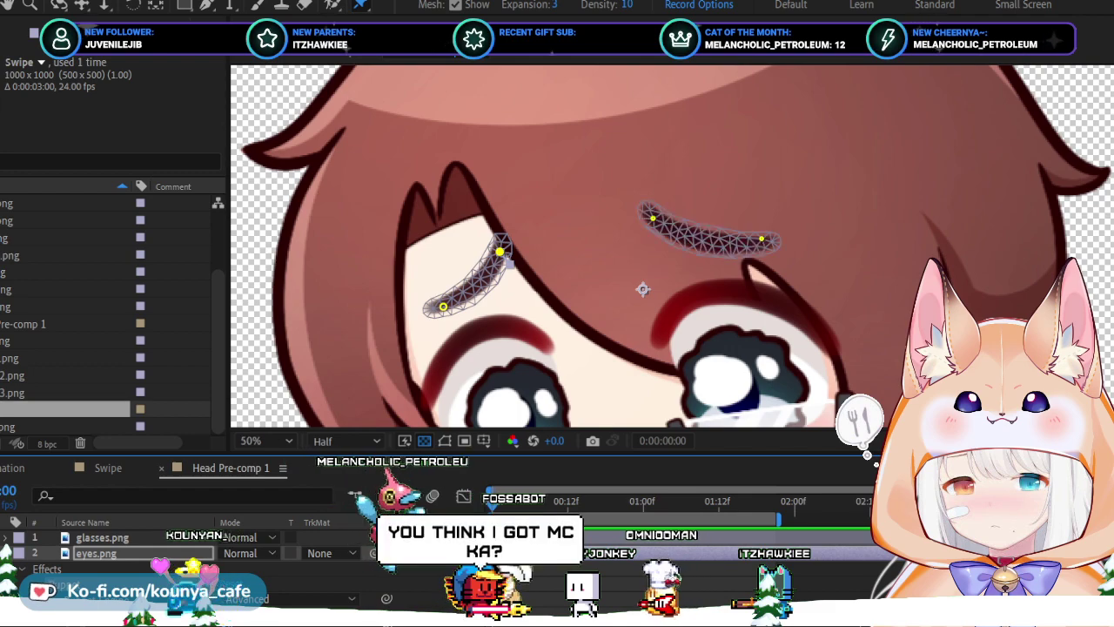
{"action": "key", "text": "comma"}
{"action": "key", "text": "comma"}
{"action": "key", "text": "comma"}
{"action": "key", "text": "comma"}
{"action": "key", "text": "comma"}
{"action": "key", "text": "comma"}
{"action": "key", "text": "period"}
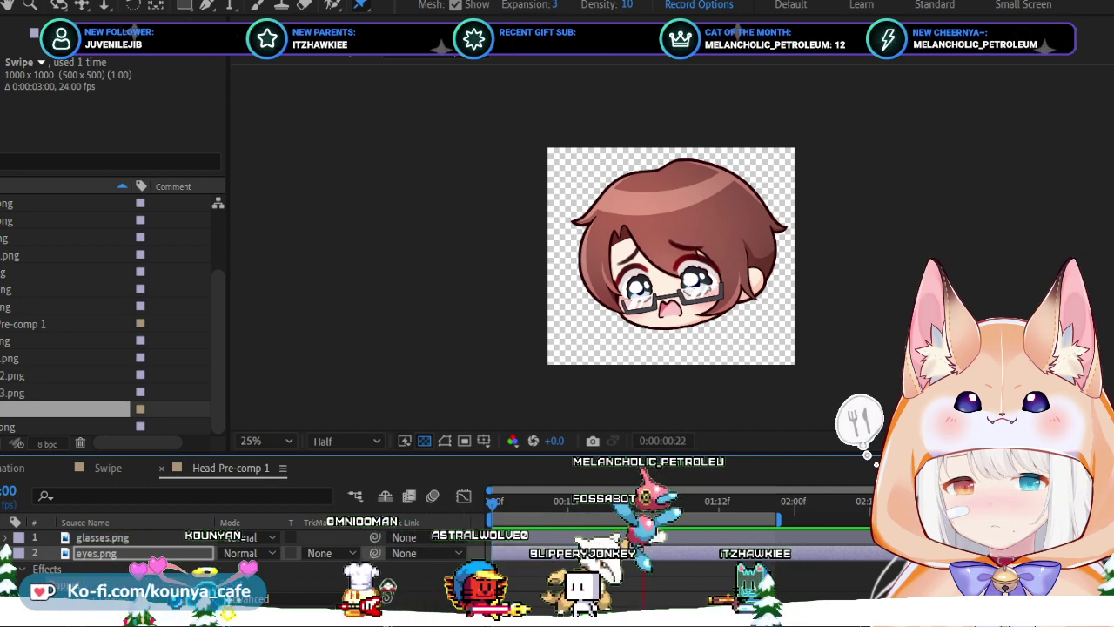
{"action": "key", "text": "period"}
{"action": "key", "text": "period"}
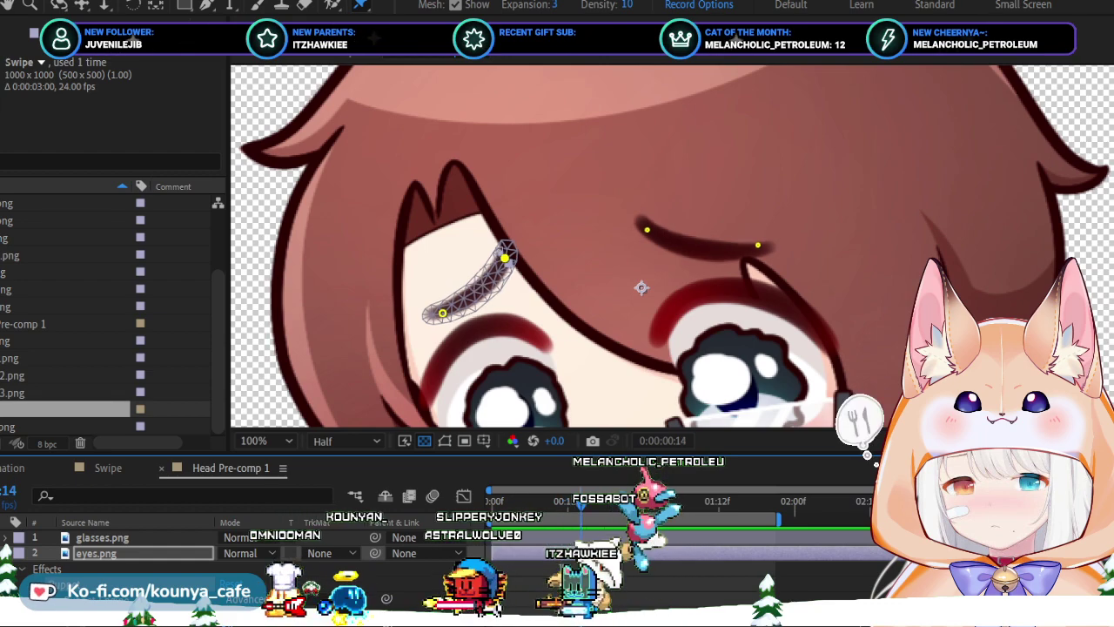
Zoom in and drag the left eyebrow's pins down to lower its inner end.
{"action": "key", "text": "period"}
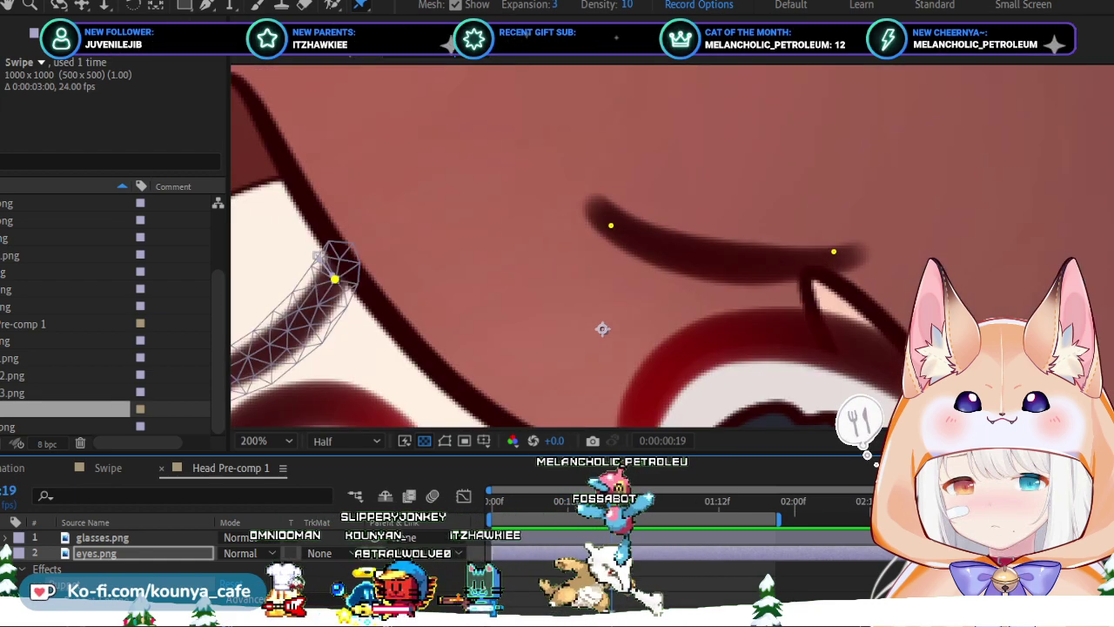
{"action": "left_click_drag", "start_coordinate": [602, 328], "coordinate": [785, 210]}
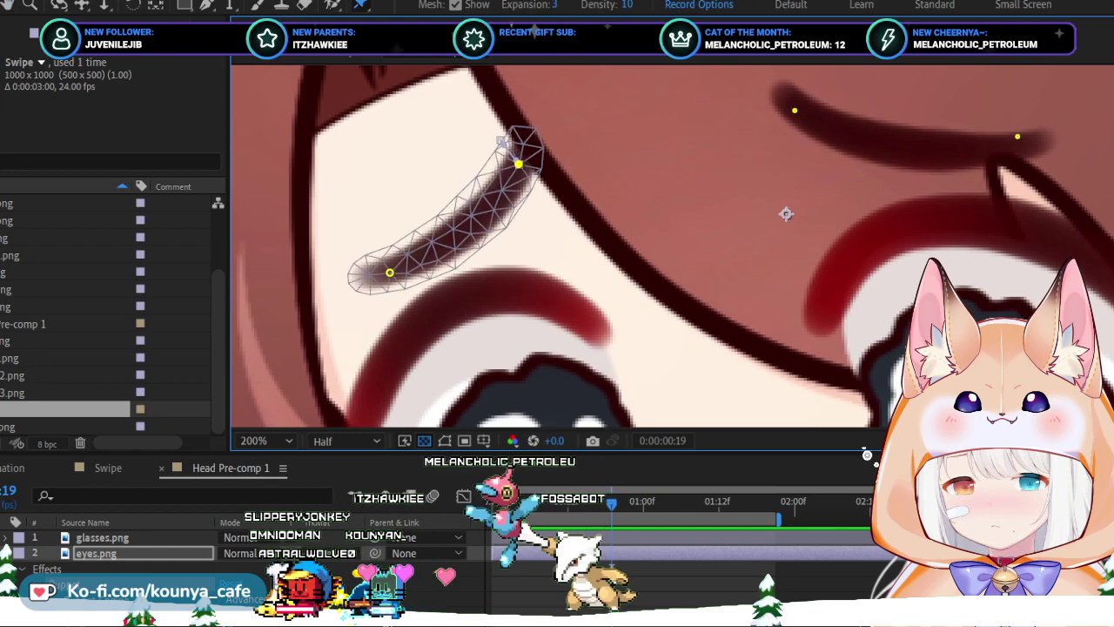
{"action": "left_click_drag", "start_coordinate": [389, 272], "coordinate": [393, 281]}
{"action": "left_click", "coordinate": [517, 164]}
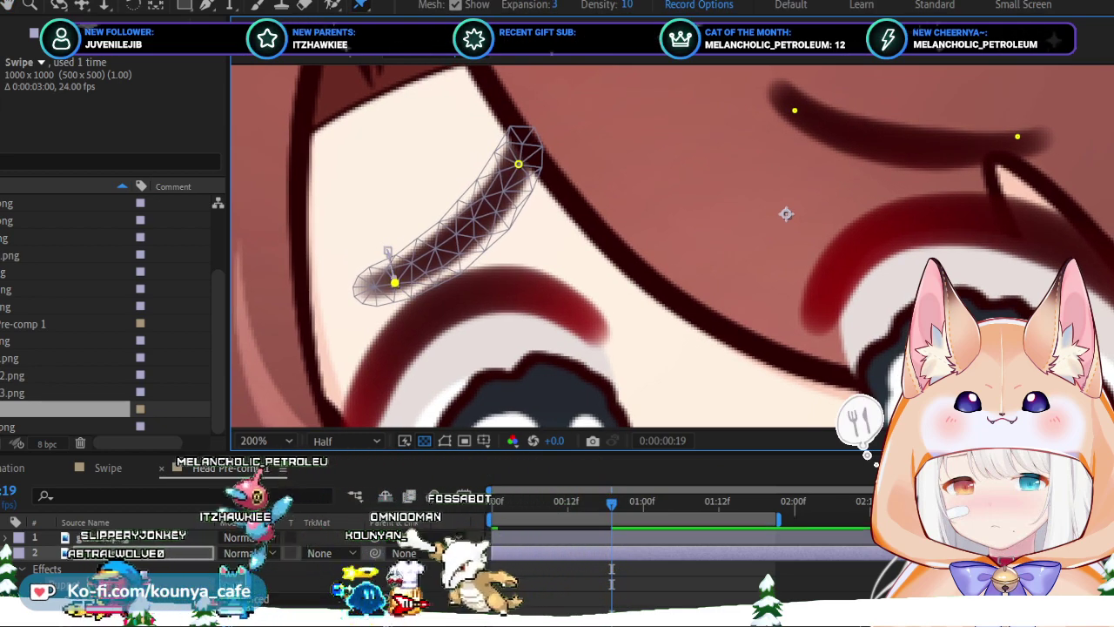
{"action": "left_click_drag", "start_coordinate": [517, 164], "coordinate": [528, 186]}
{"action": "left_click_drag", "start_coordinate": [525, 189], "coordinate": [521, 196]}
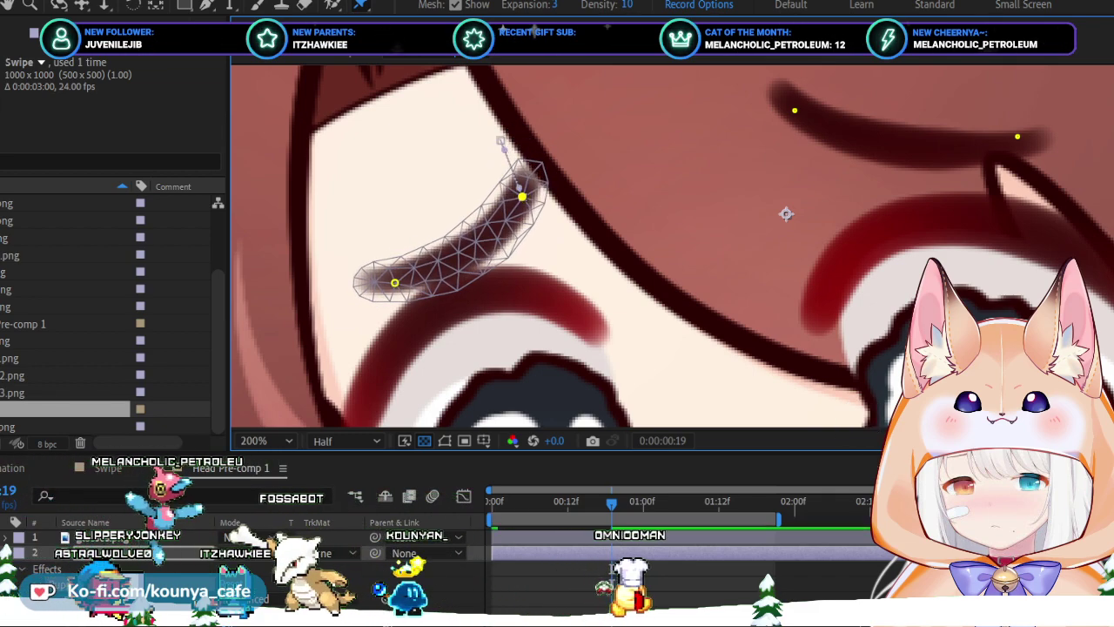
Lower the right eyebrow's outer pins and nudge its inner pin slightly.
{"action": "left_click_drag", "start_coordinate": [795, 110], "coordinate": [797, 130]}
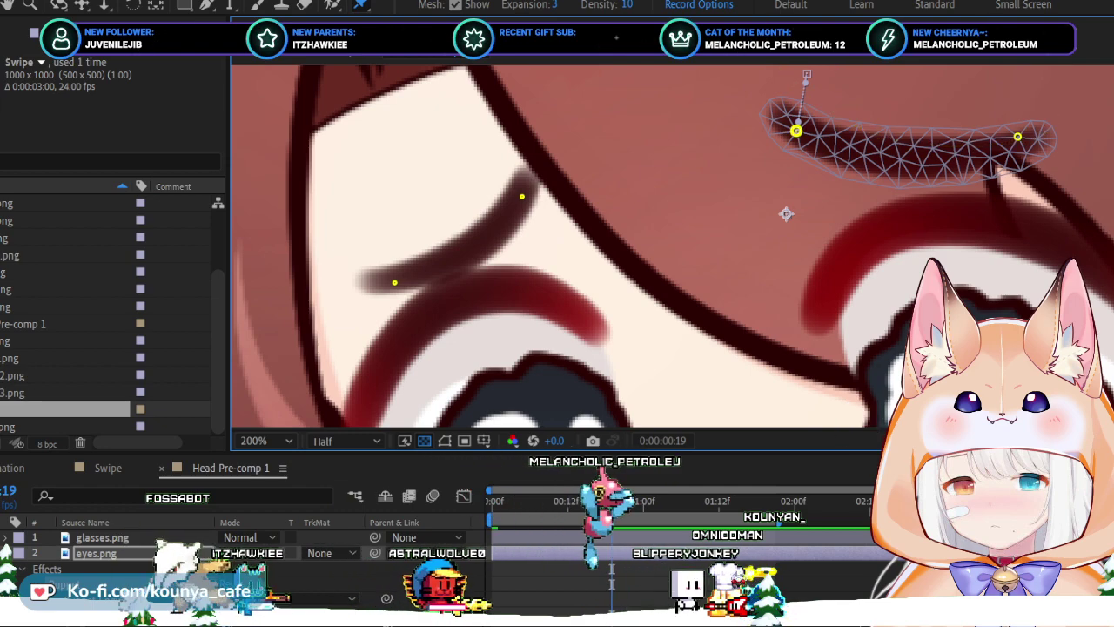
{"action": "key", "text": "Right"}
{"action": "key", "text": "Right"}
{"action": "key", "text": "Down"}
{"action": "key", "text": "Down"}
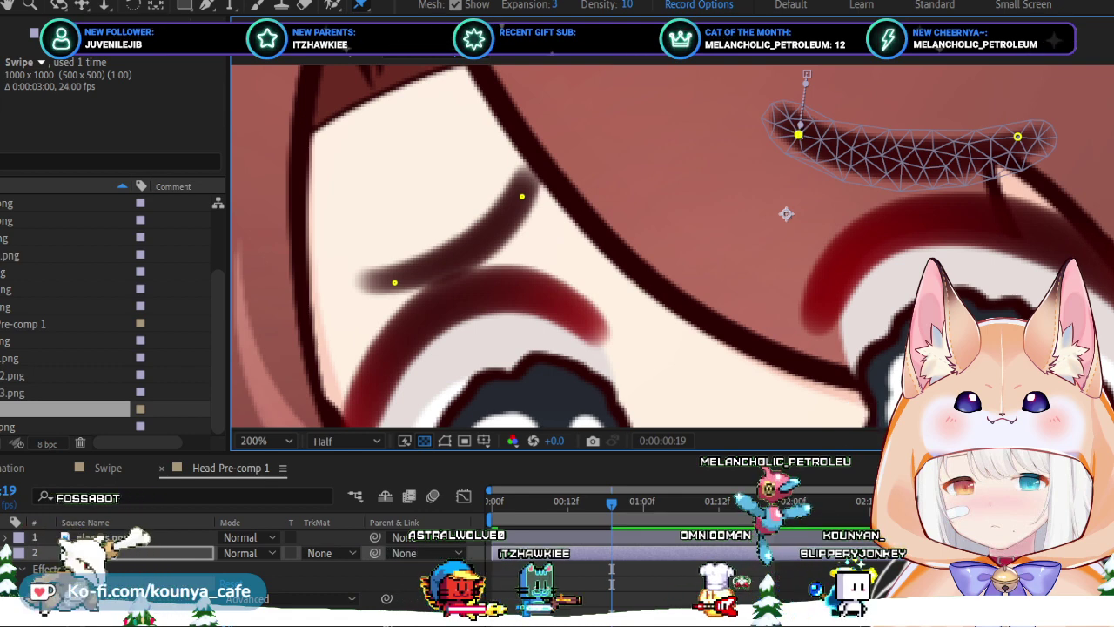
{"action": "left_click_drag", "start_coordinate": [1017, 137], "coordinate": [1018, 159]}
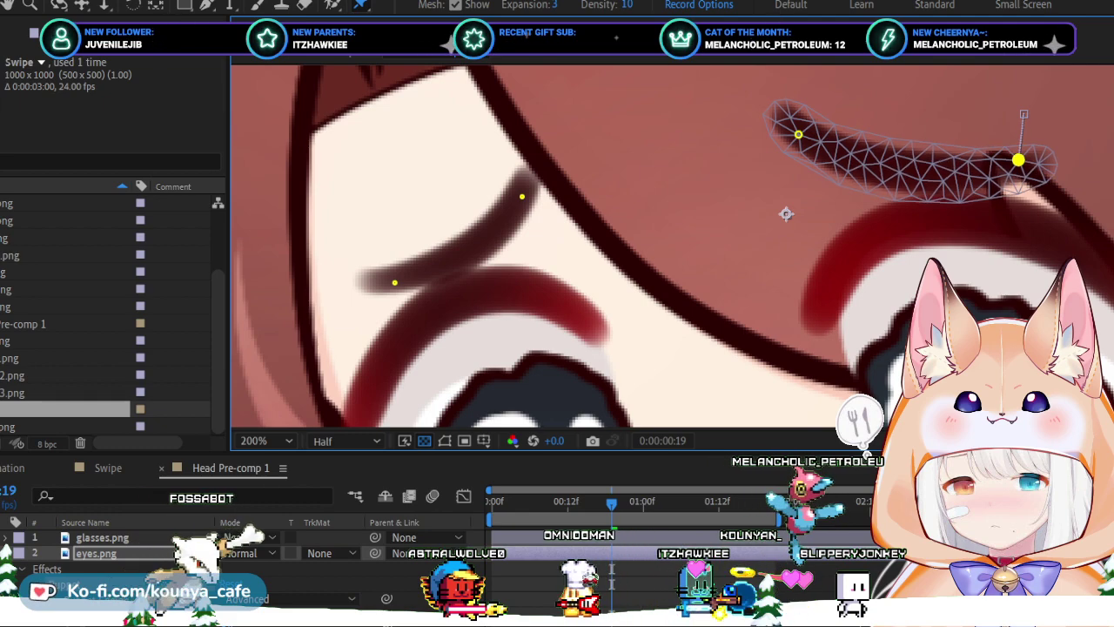
{"action": "left_click", "coordinate": [798, 134]}
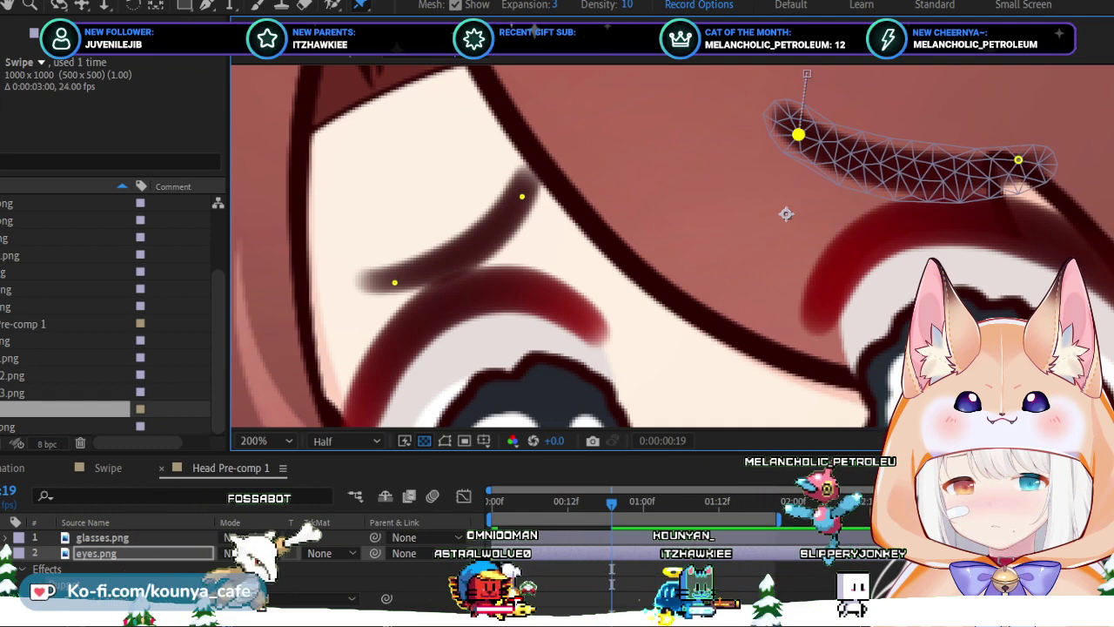
{"action": "left_click_drag", "start_coordinate": [798, 134], "coordinate": [798, 136]}
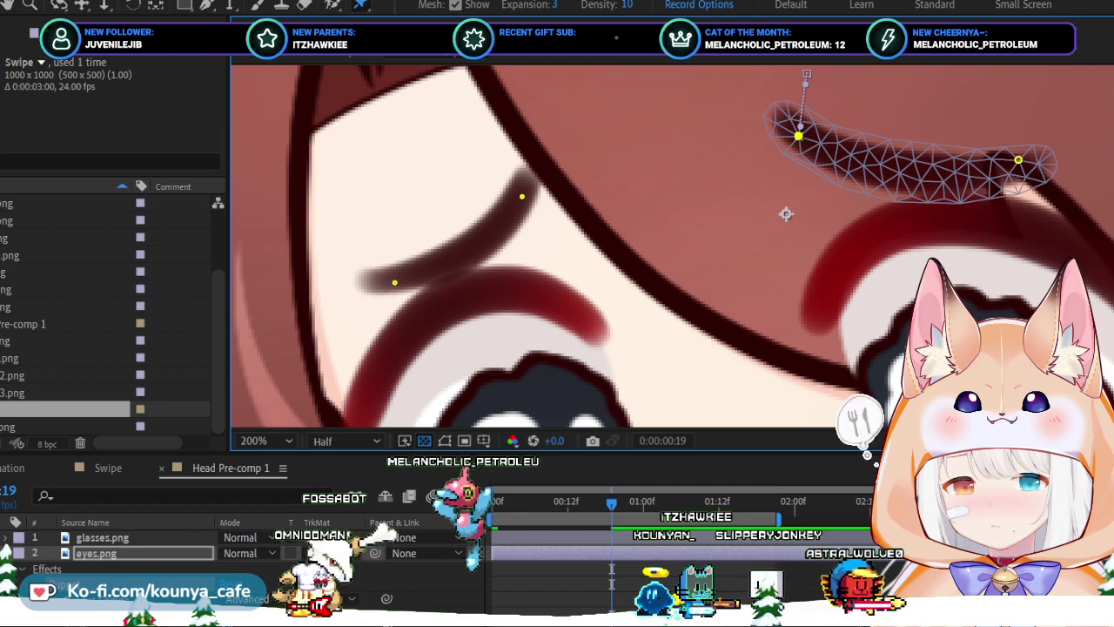
Fine-tune the left eyebrow's upper pin rightward and raise the right inner pin slightly.
{"action": "left_click", "coordinate": [522, 197]}
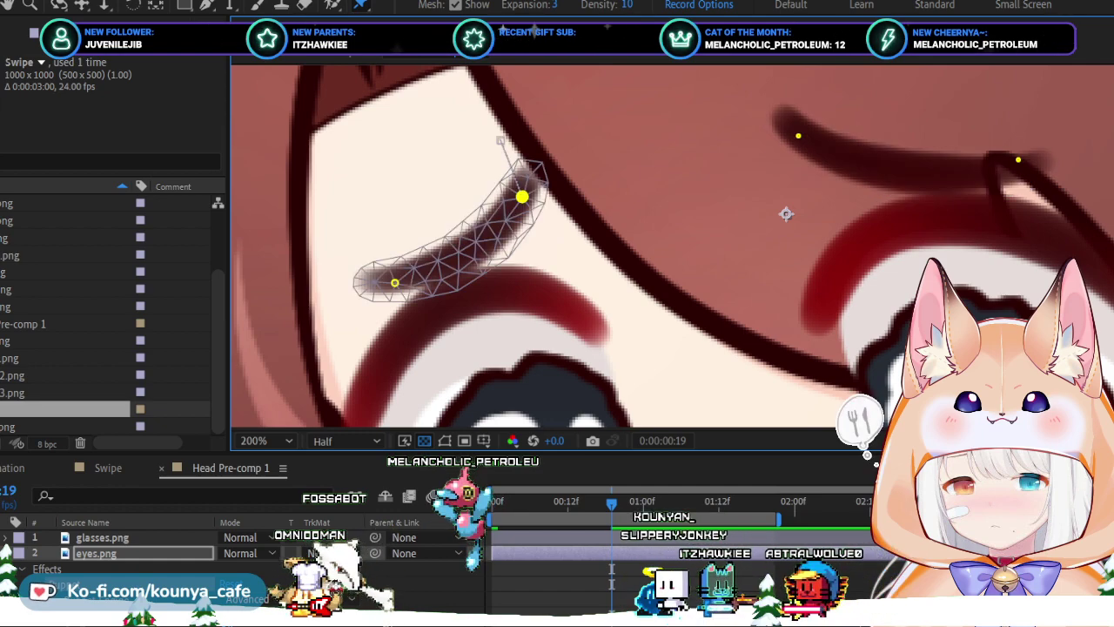
{"action": "left_click_drag", "start_coordinate": [521, 197], "coordinate": [527, 196]}
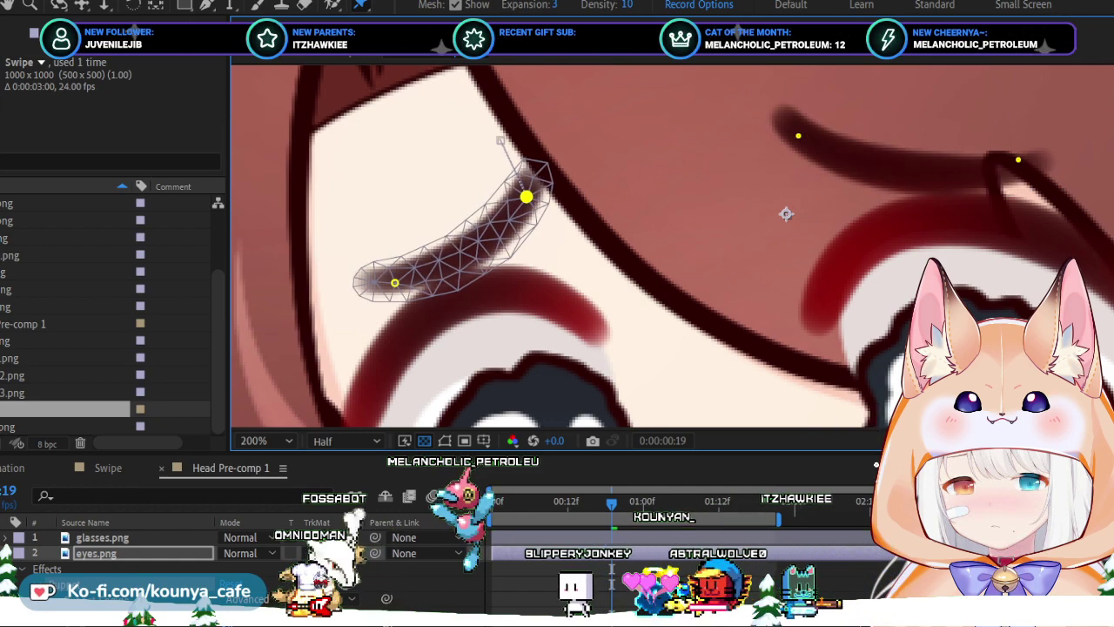
{"action": "left_click", "coordinate": [796, 136]}
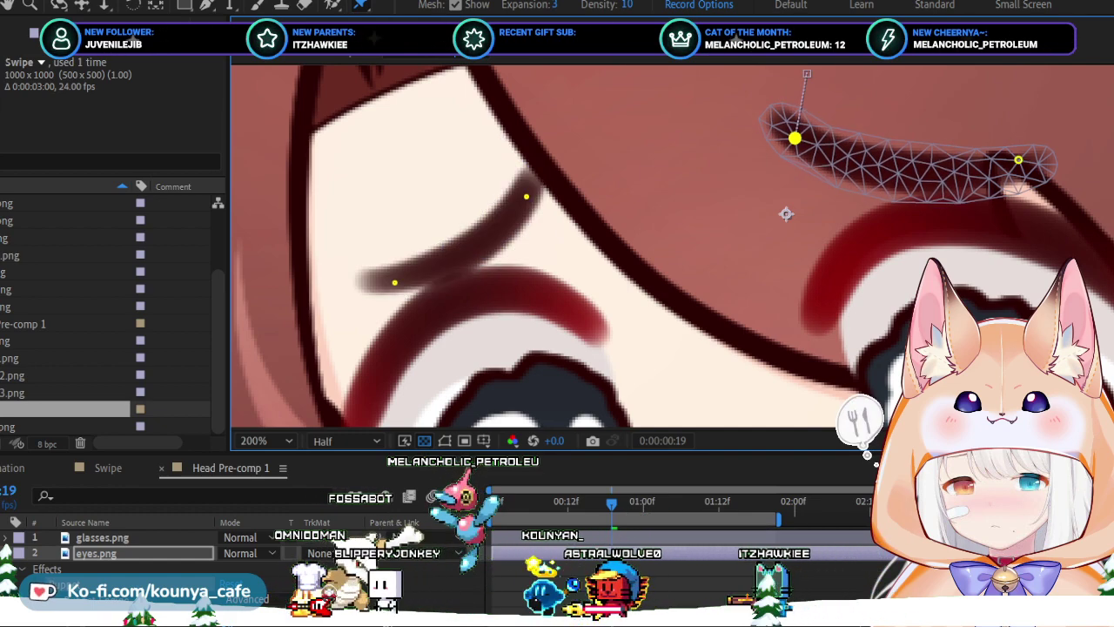
{"action": "left_click_drag", "start_coordinate": [795, 137], "coordinate": [795, 136]}
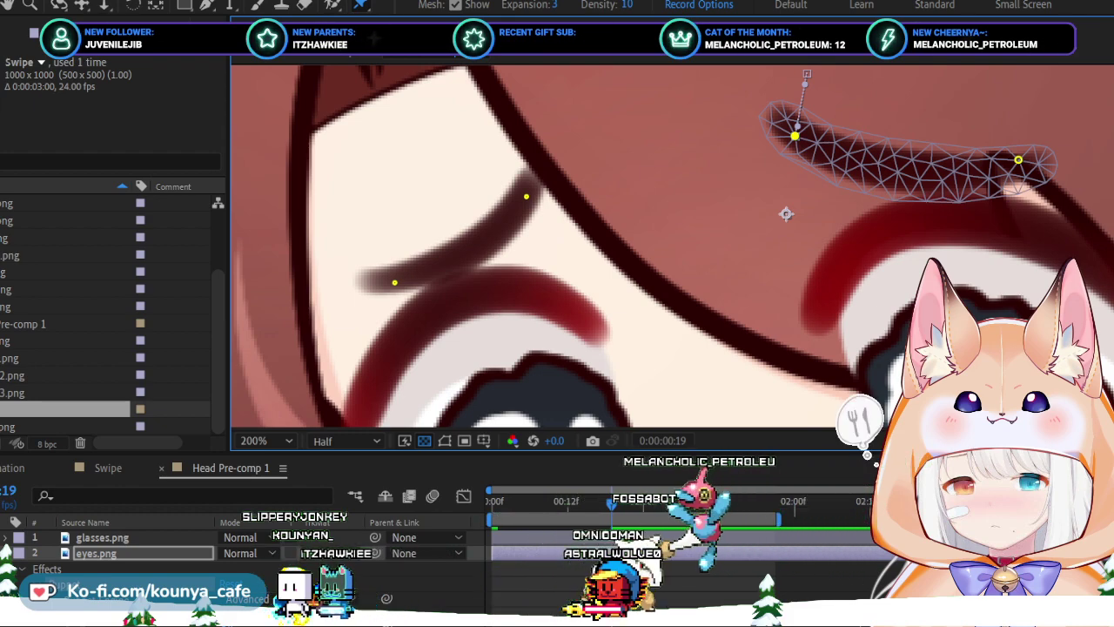
Preview the eyebrow animation, then zoom to 200% on the eyes and stop playback.
{"action": "key", "text": "space"}
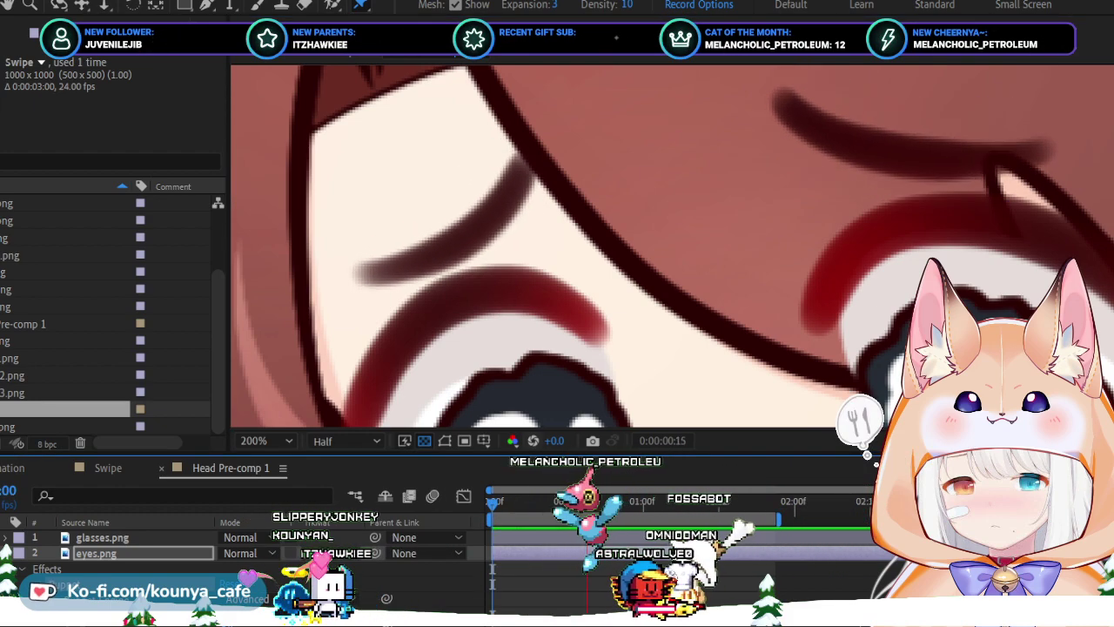
{"action": "key", "text": "comma"}
{"action": "key", "text": "comma"}
{"action": "key", "text": "comma"}
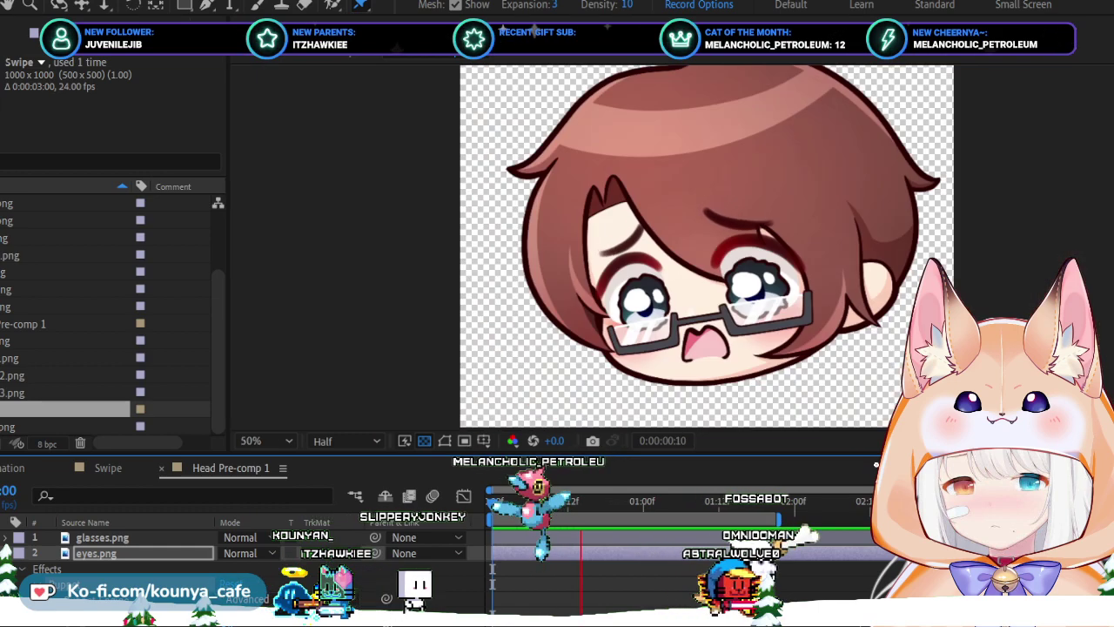
{"action": "key", "text": "comma"}
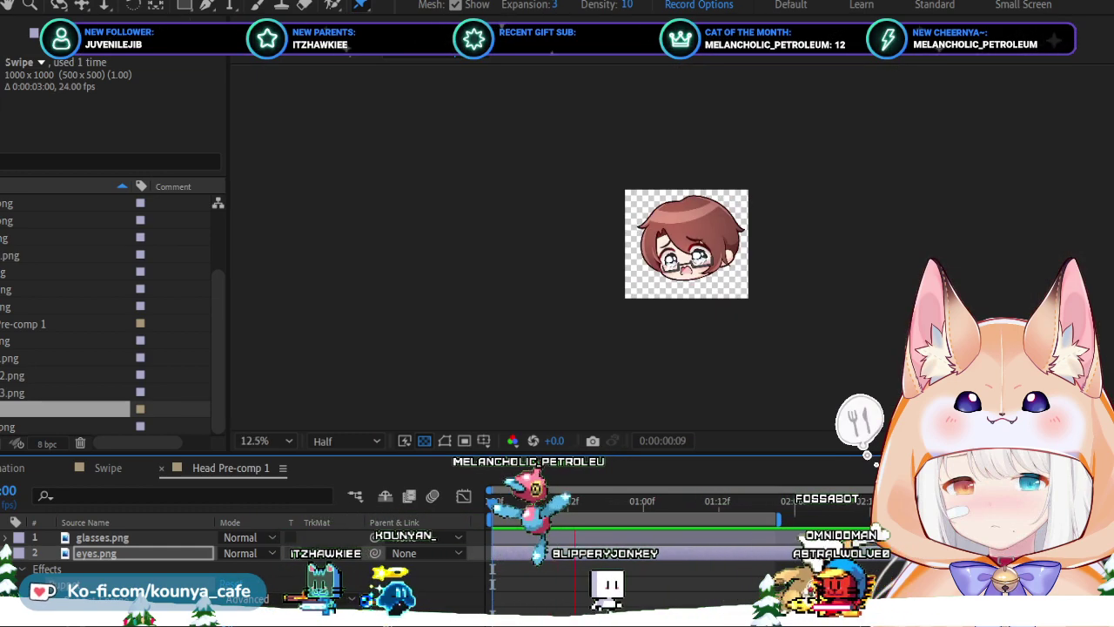
{"action": "key", "text": "period"}
{"action": "key", "text": "period"}
{"action": "key", "text": "period"}
{"action": "key", "text": "period"}
{"action": "key", "text": "period"}
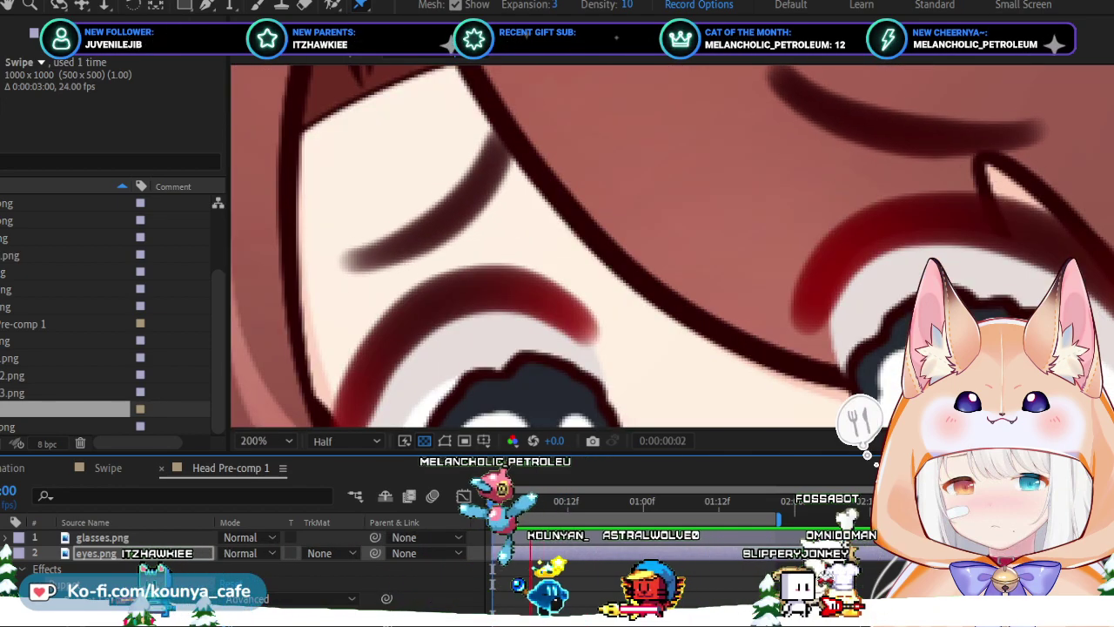
{"action": "key", "text": "space"}
Push the left eyebrow's outer and inner ends down at frame 19, undoing one bend.
{"action": "left_click_drag", "start_coordinate": [380, 263], "coordinate": [376, 259]}
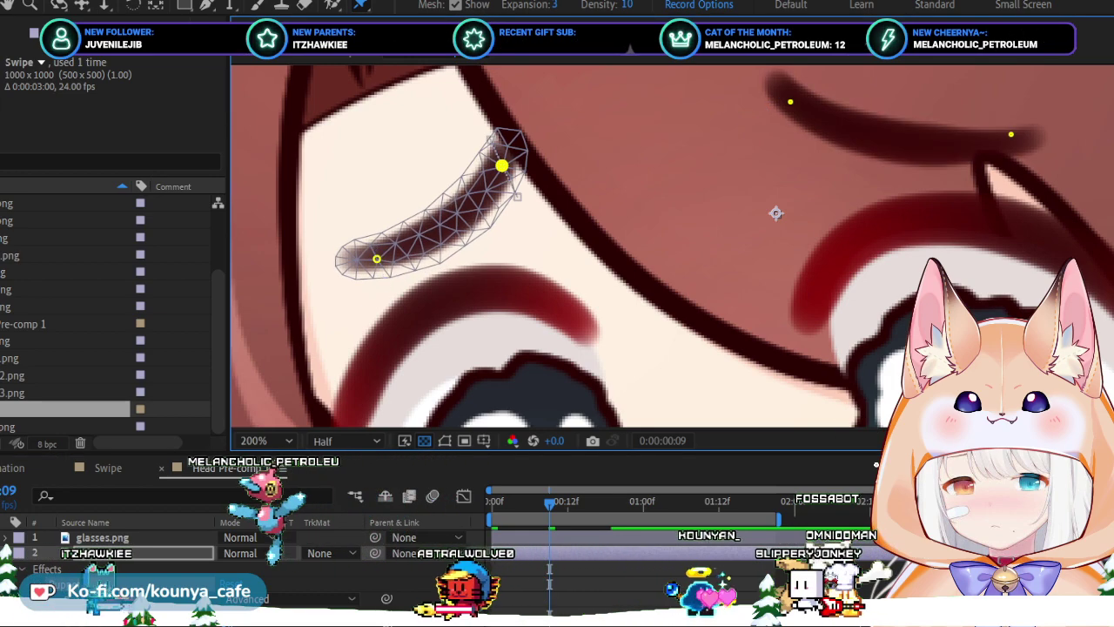
{"action": "left_click_drag", "start_coordinate": [501, 165], "coordinate": [520, 185]}
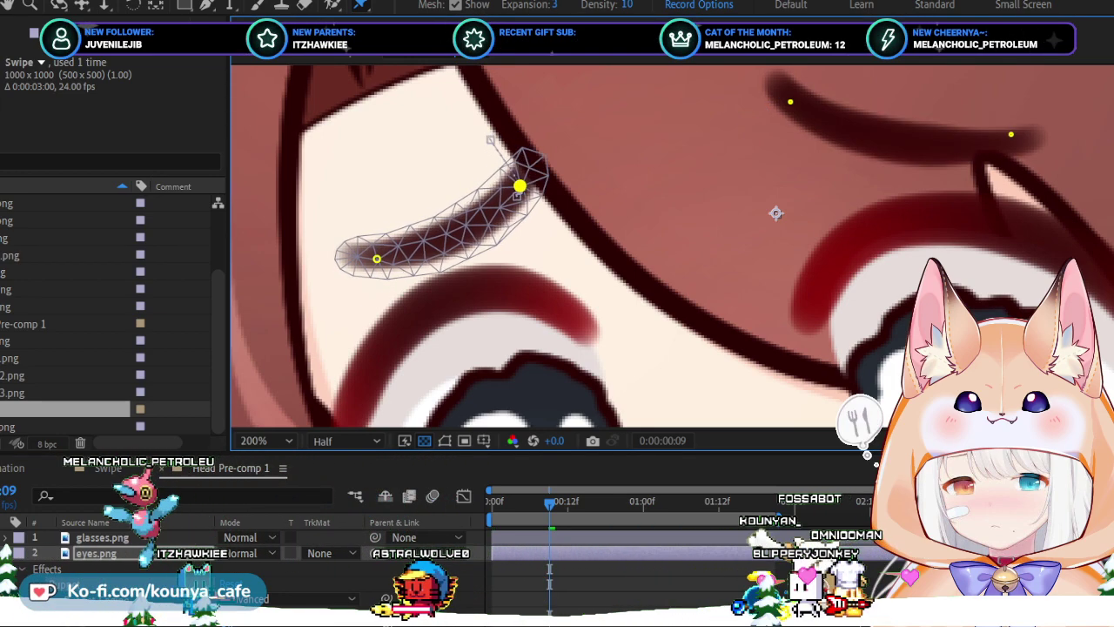
{"action": "key", "text": "ctrl+z"}
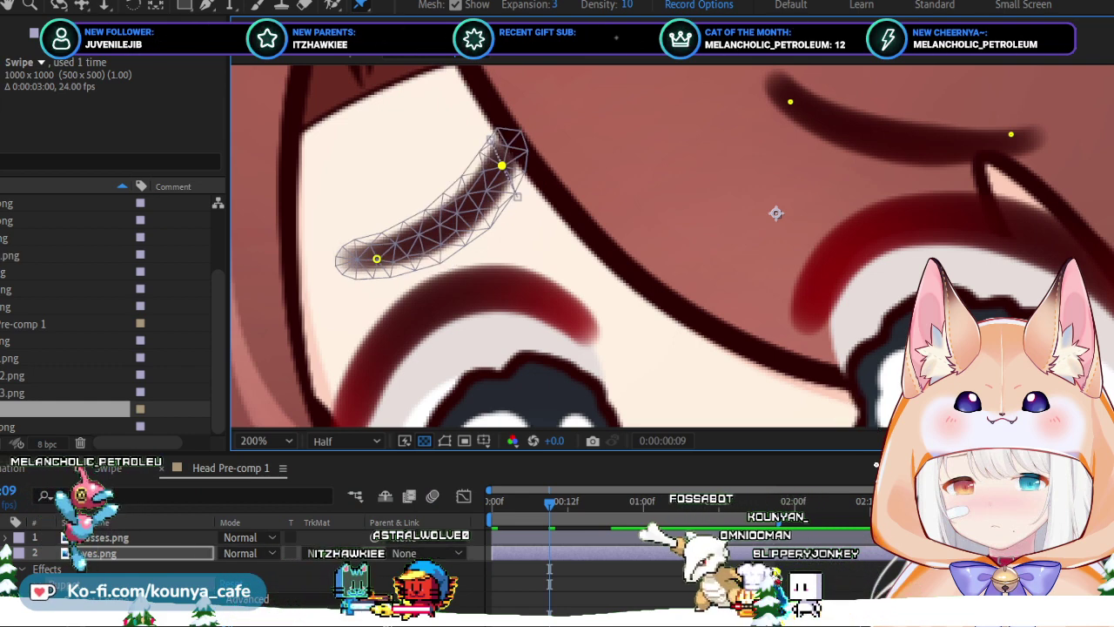
{"action": "left_click_drag", "start_coordinate": [376, 259], "coordinate": [380, 264]}
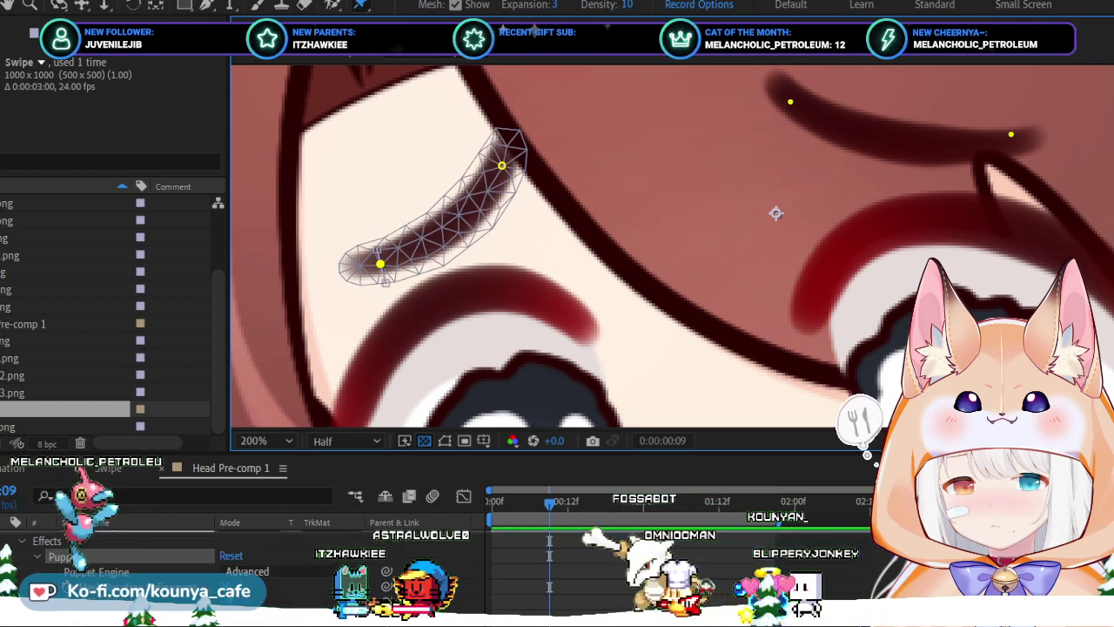
{"action": "key", "text": "space"}
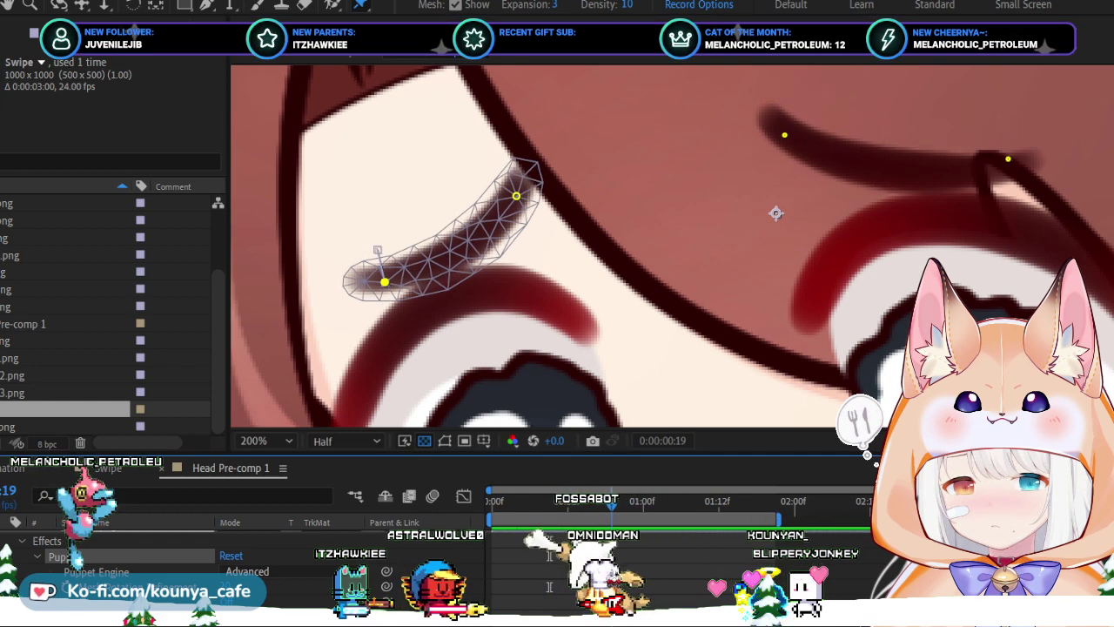
{"action": "left_click_drag", "start_coordinate": [383, 281], "coordinate": [388, 290]}
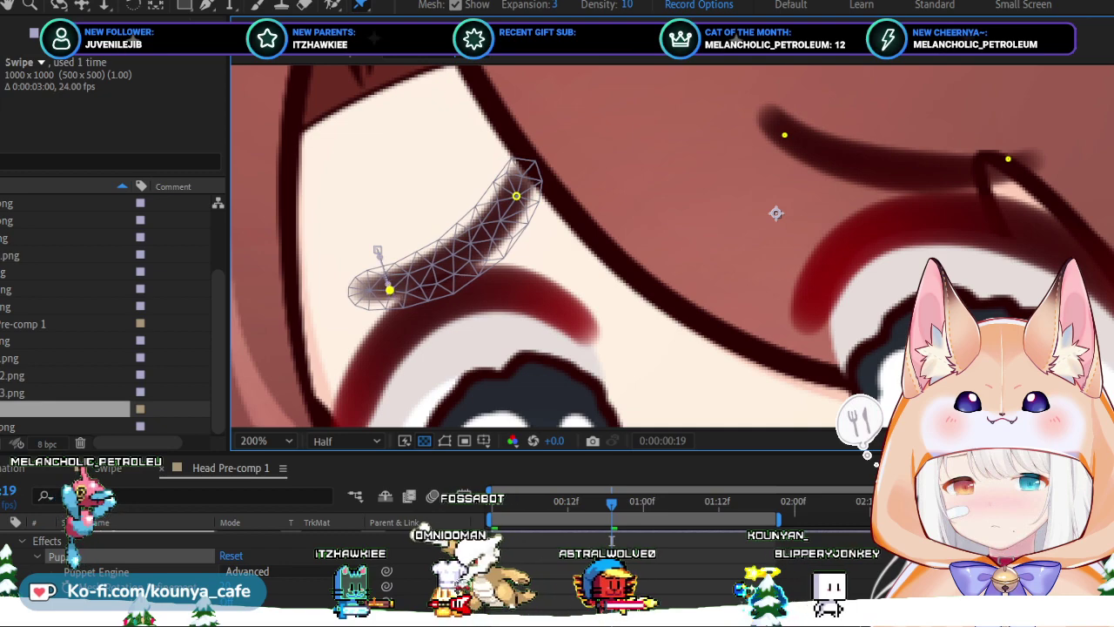
{"action": "left_click_drag", "start_coordinate": [516, 196], "coordinate": [522, 205]}
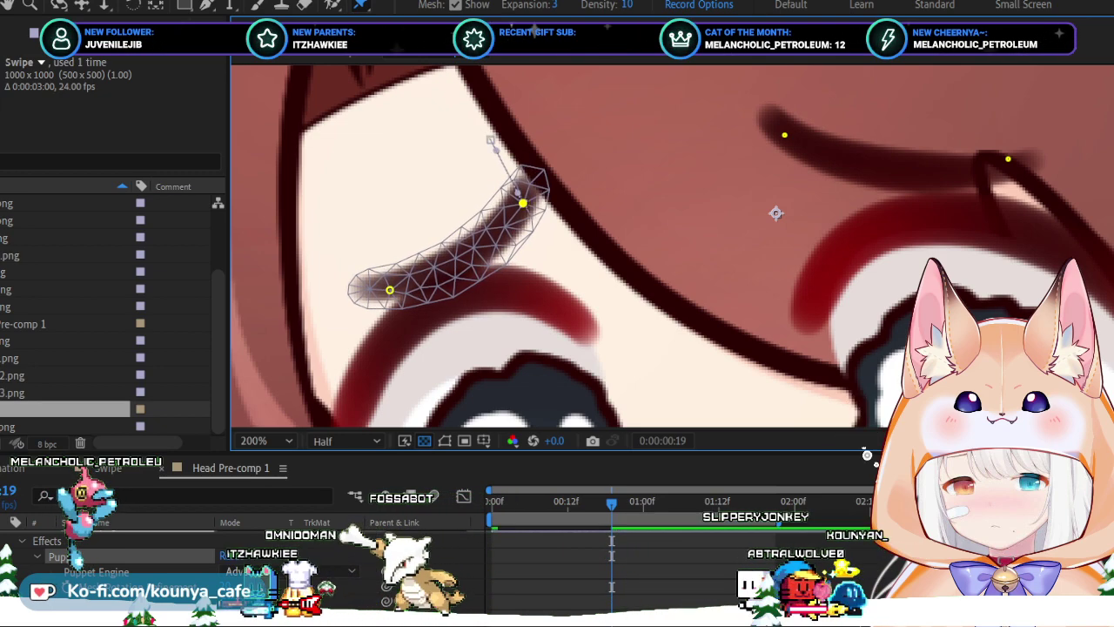
Lower the right eyebrow's inner end, lift its outer end, and nudge the left inner pin down.
{"action": "left_click", "coordinate": [784, 135]}
{"action": "left_click_drag", "start_coordinate": [784, 135], "coordinate": [779, 160]}
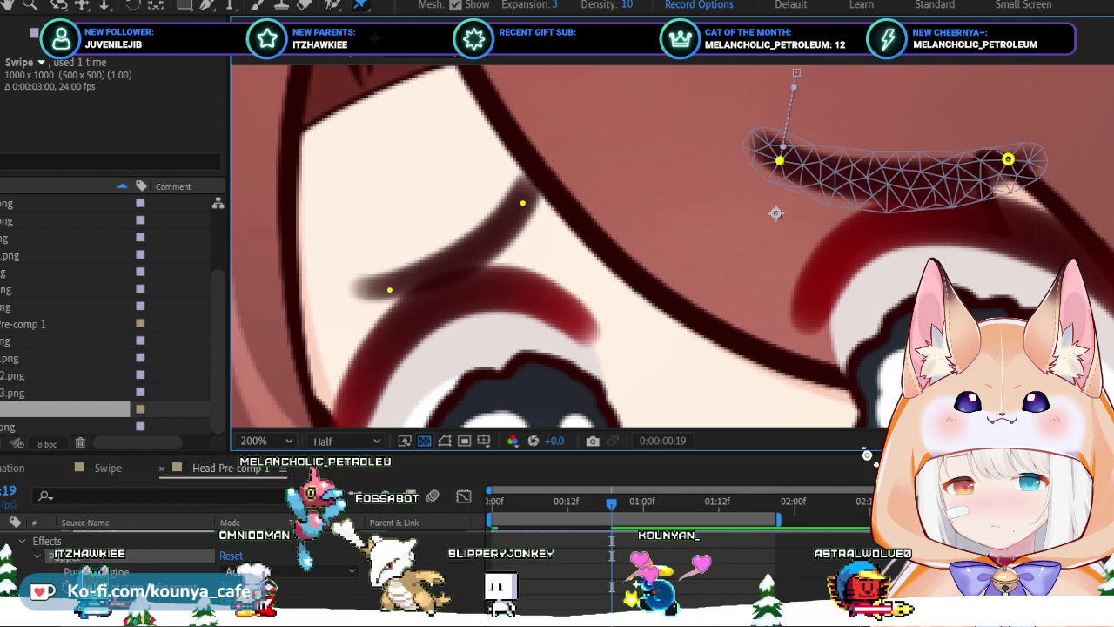
{"action": "left_click_drag", "start_coordinate": [1007, 159], "coordinate": [1009, 150]}
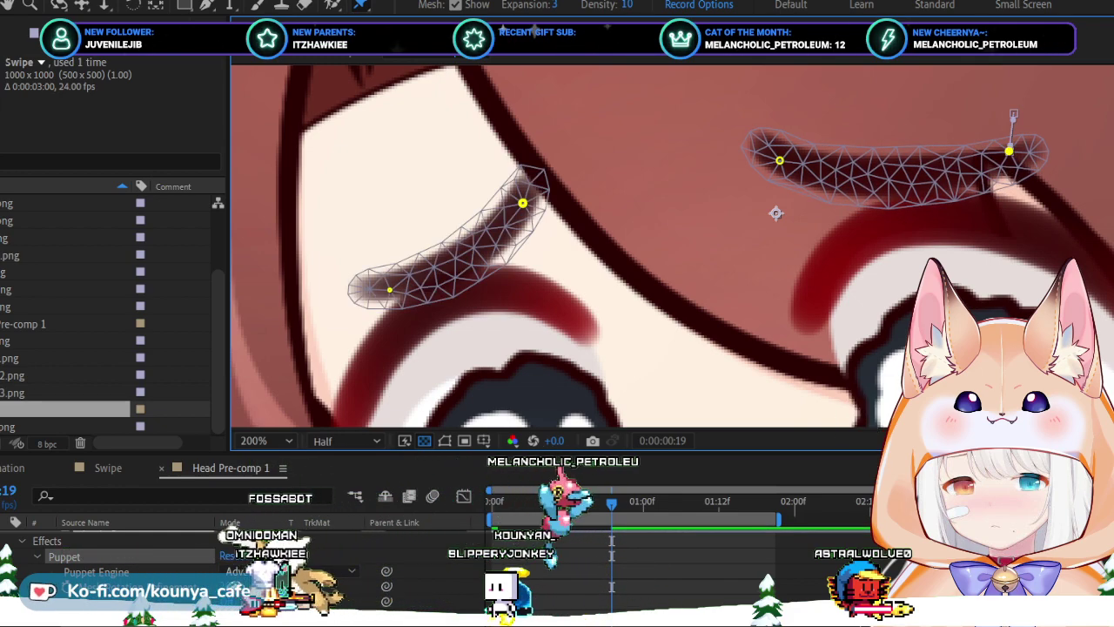
{"action": "left_click", "coordinate": [522, 203]}
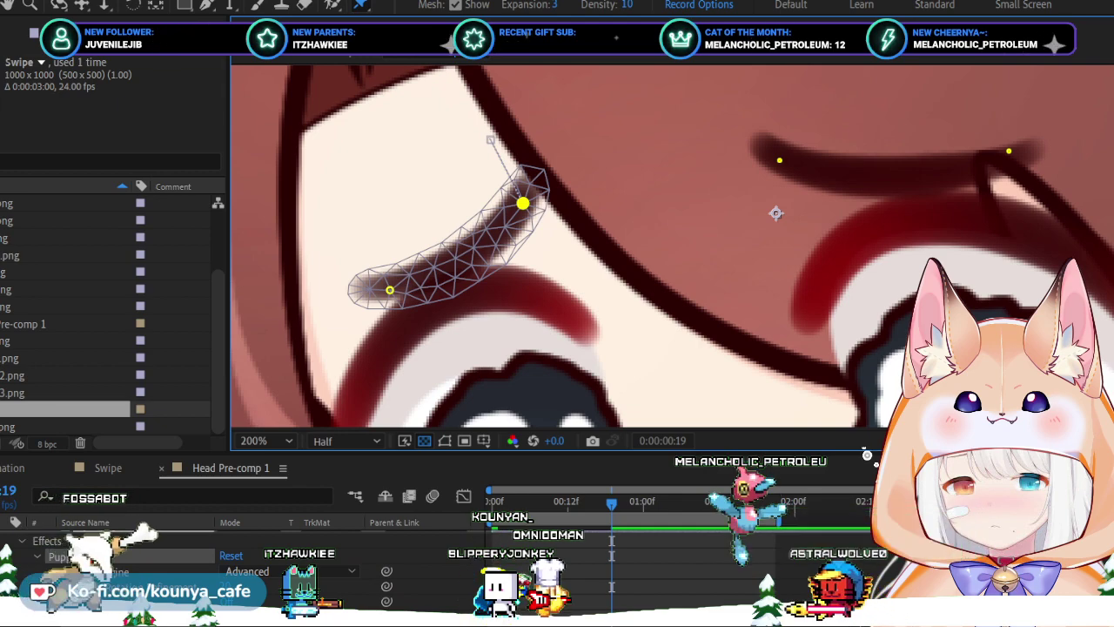
{"action": "key", "text": "Right"}
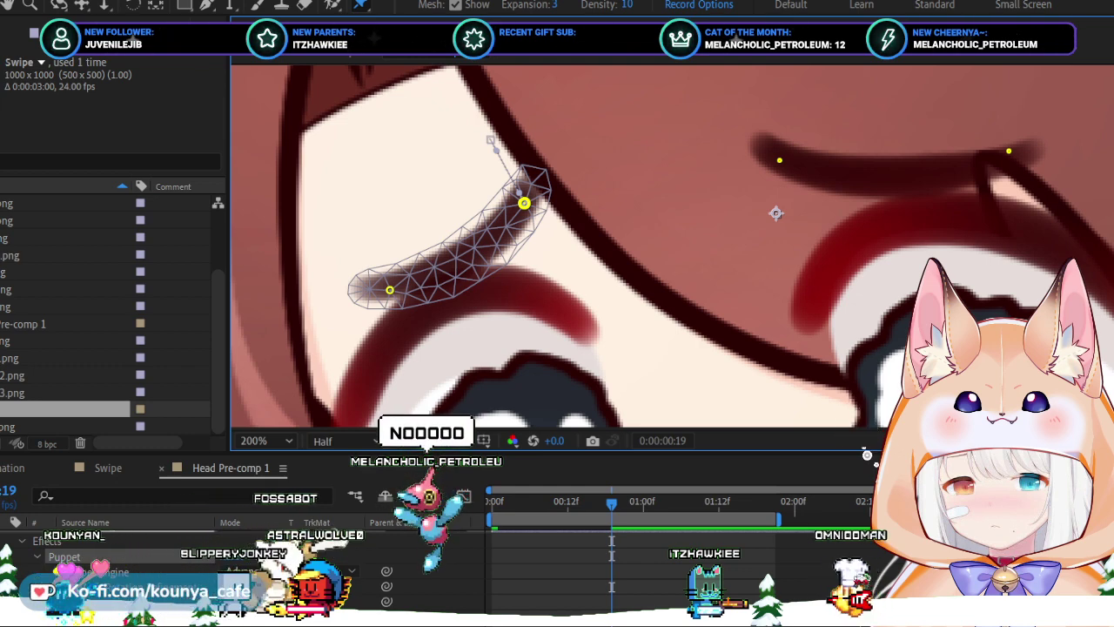
{"action": "left_click", "coordinate": [522, 203]}
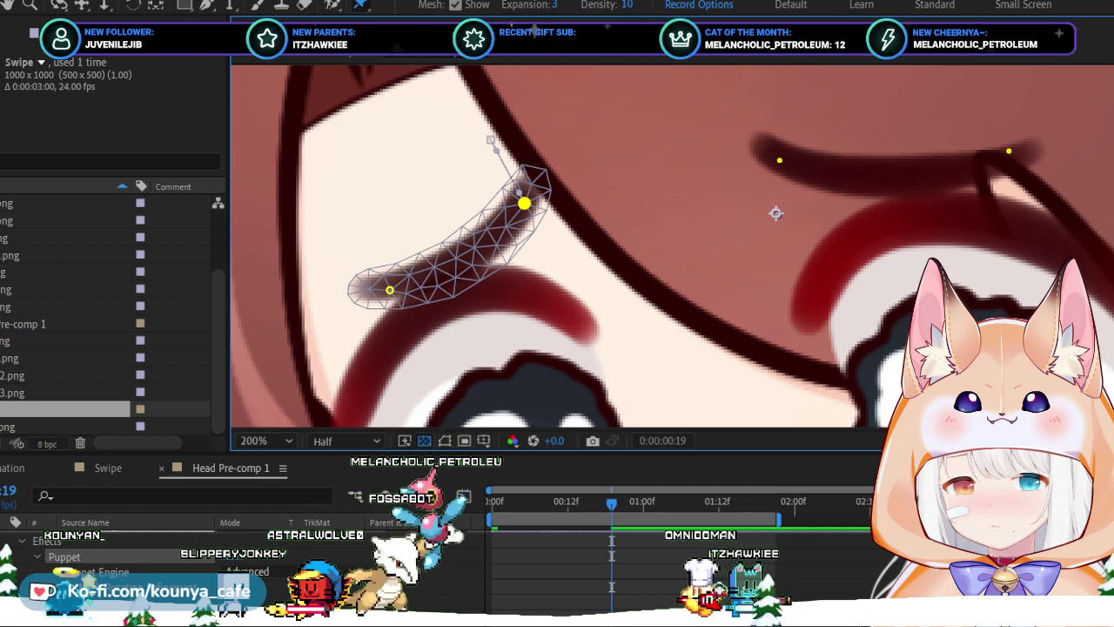
{"action": "left_click_drag", "start_coordinate": [523, 203], "coordinate": [526, 207]}
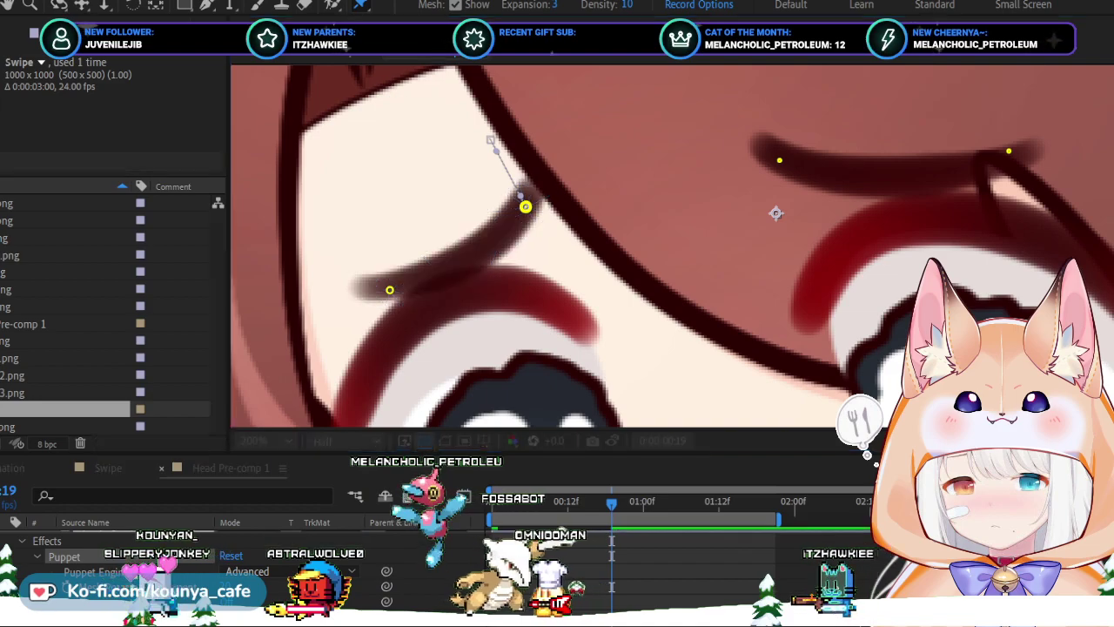
Zoom the viewer out to 100% to show the upper face and both eyebrows.
{"action": "key", "text": "comma"}
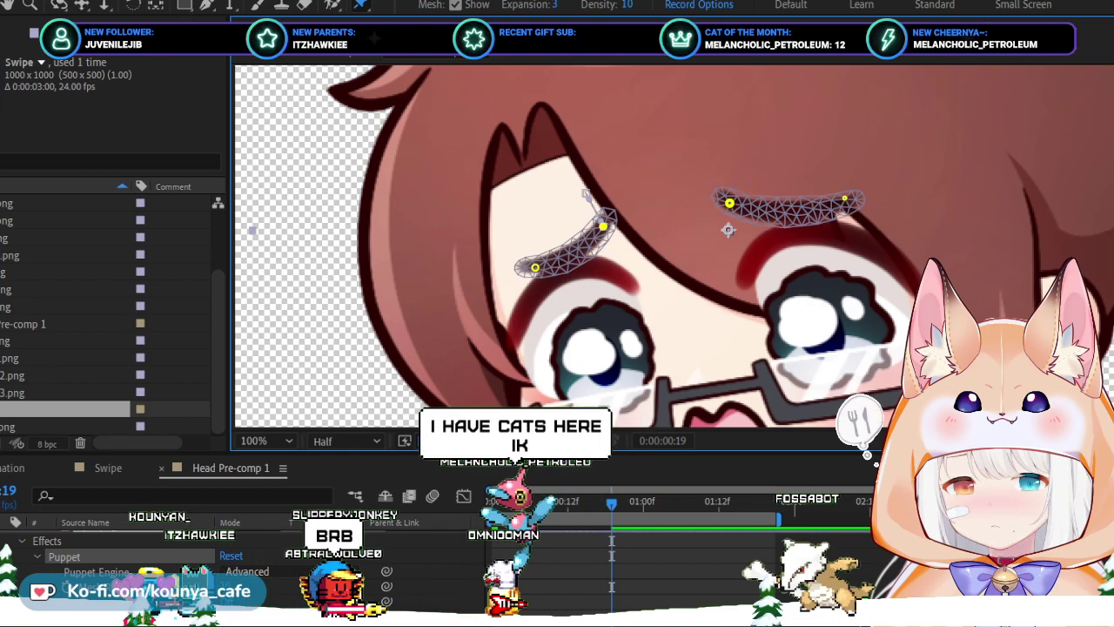
Jump to frame 0, zoom to 100% on the face, and play the eyebrow animation.
{"action": "key", "text": "comma"}
{"action": "key", "text": "comma"}
{"action": "key", "text": "comma"}
{"action": "key", "text": "period"}
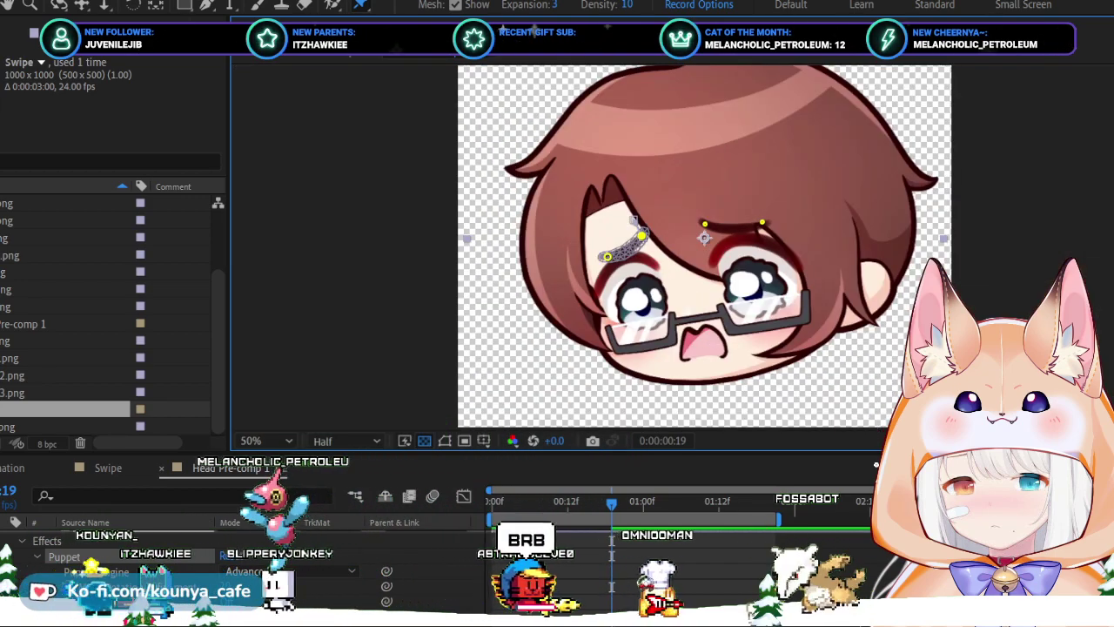
{"action": "key", "text": "Page_Up"}
{"action": "key", "text": "Page_Up"}
{"action": "key", "text": "Page_Up"}
{"action": "key", "text": "Page_Up"}
{"action": "key", "text": "Page_Up"}
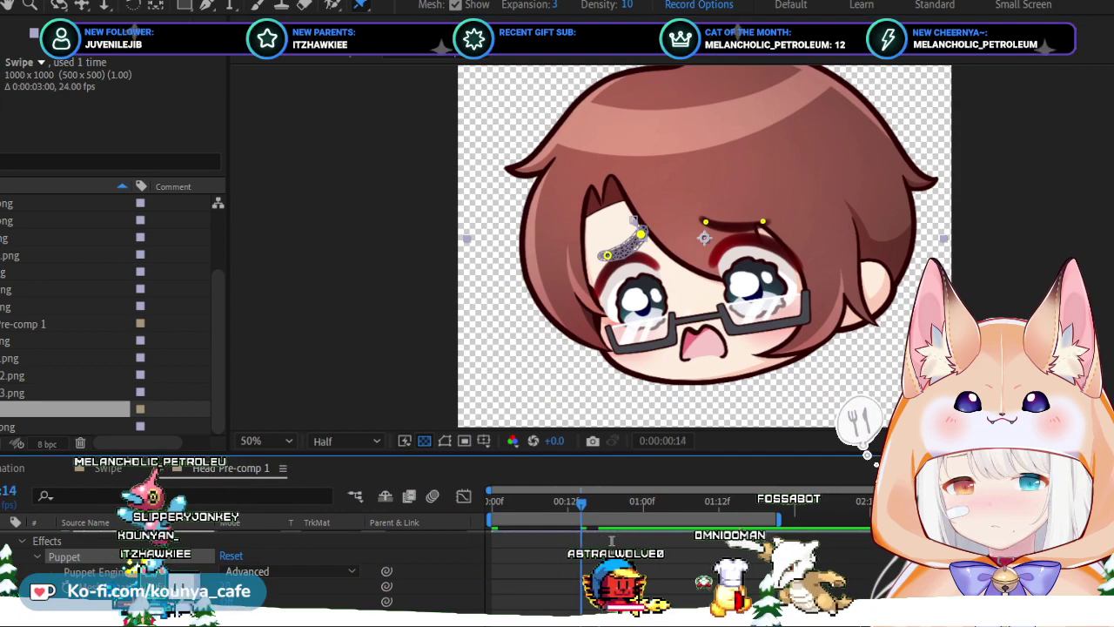
{"action": "key", "text": "Home"}
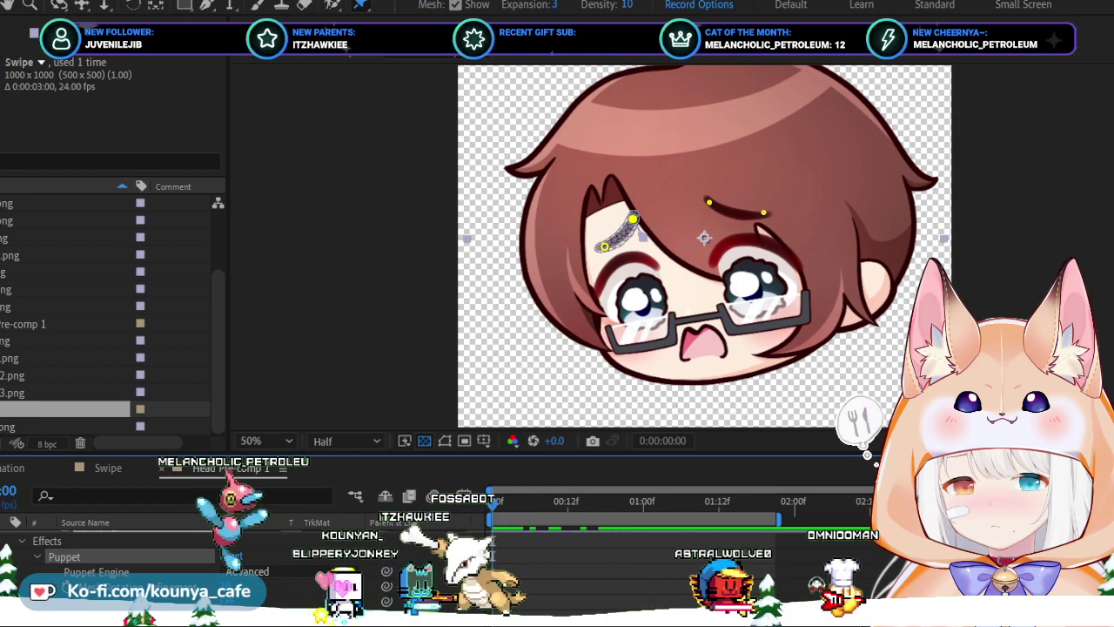
{"action": "key", "text": "slash"}
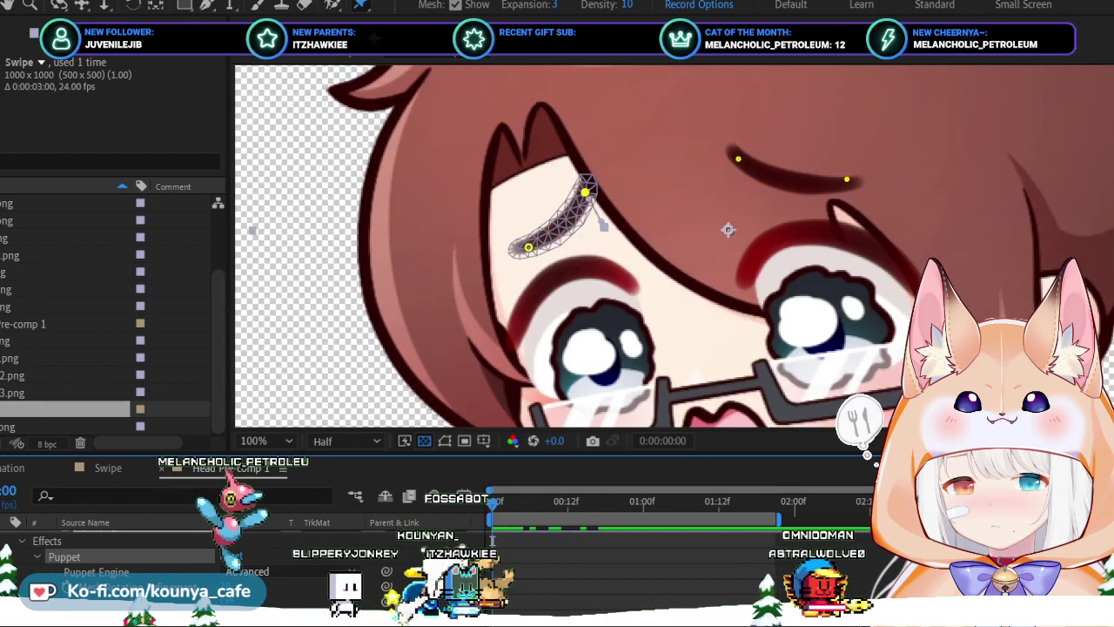
{"action": "key", "text": "space"}
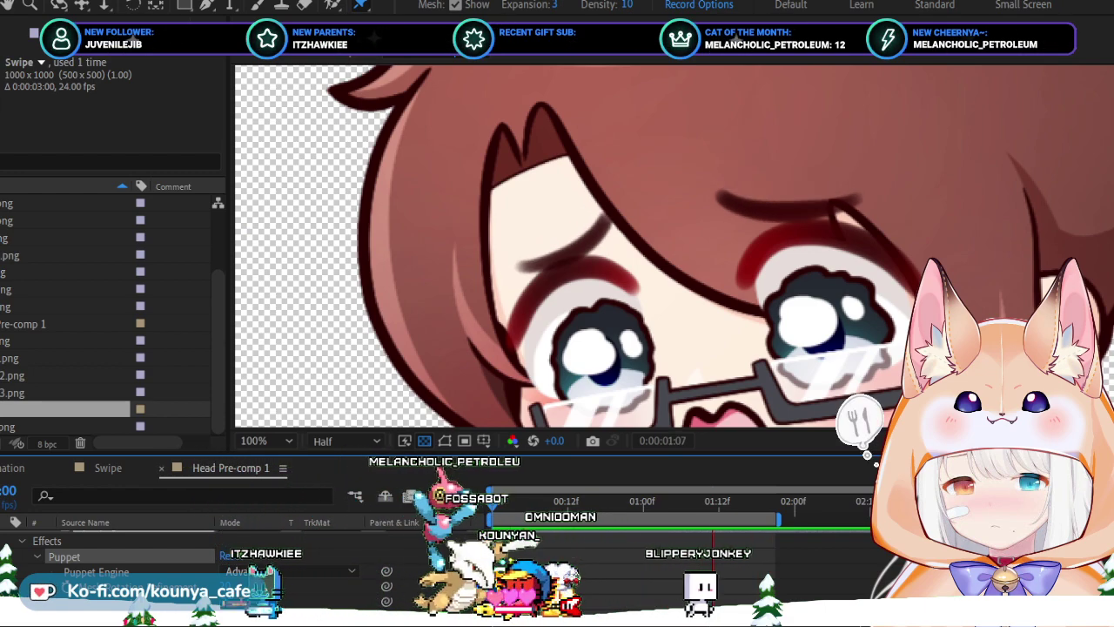
Stop the preview so the playhead returns to 0:00:00:19.
{"action": "key", "text": "space"}
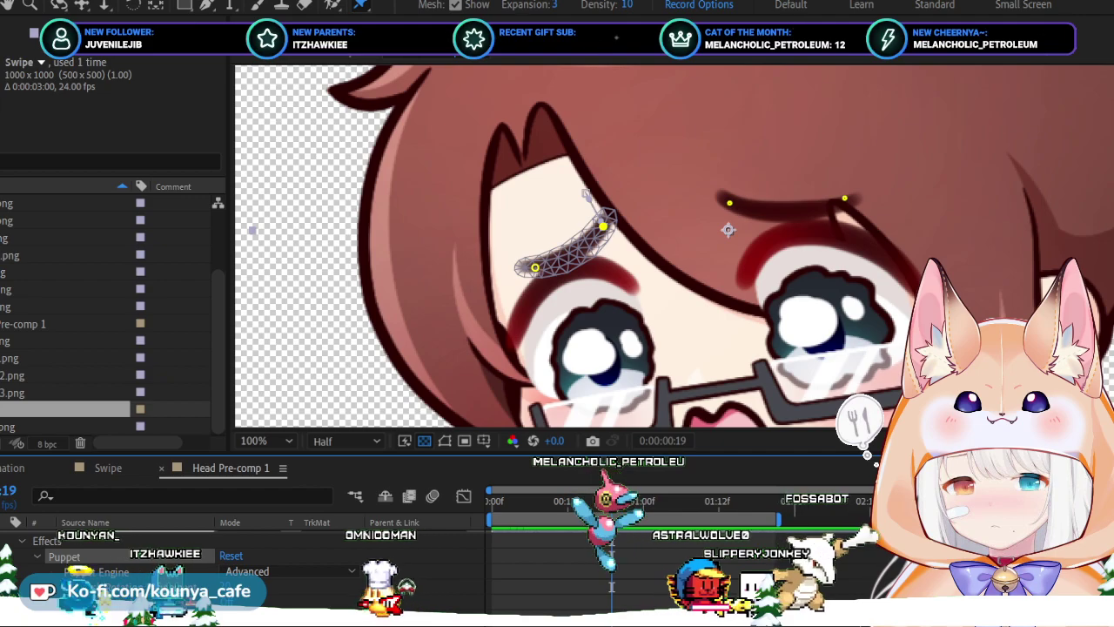
At frame 19, nudge the left eyebrow's right puppet pin slightly down.
{"action": "scroll", "coordinate": [680, 248], "scroll_direction": "up", "scroll_amount": 2}
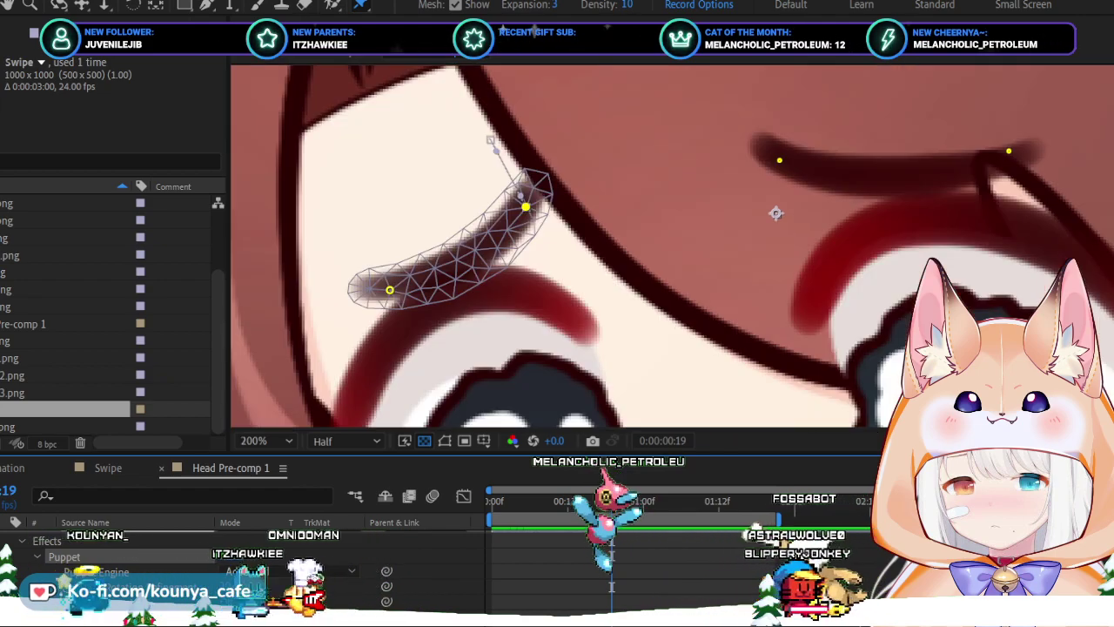
{"action": "left_click_drag", "start_coordinate": [490, 139], "coordinate": [554, 133]}
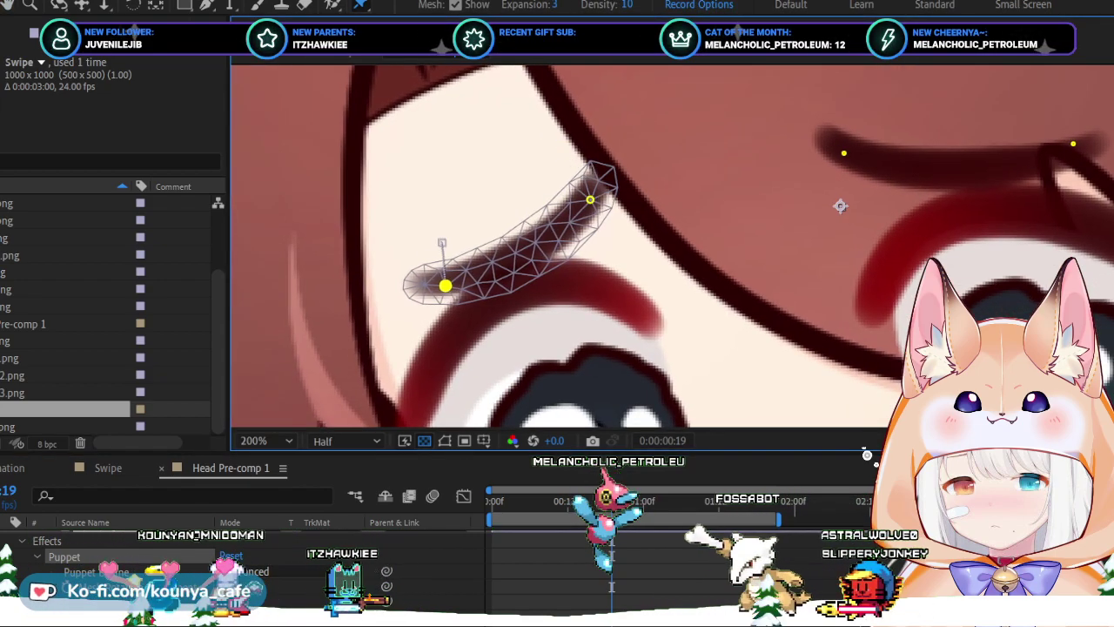
{"action": "left_click", "coordinate": [444, 285]}
{"action": "left_click_drag", "start_coordinate": [589, 199], "coordinate": [590, 209]}
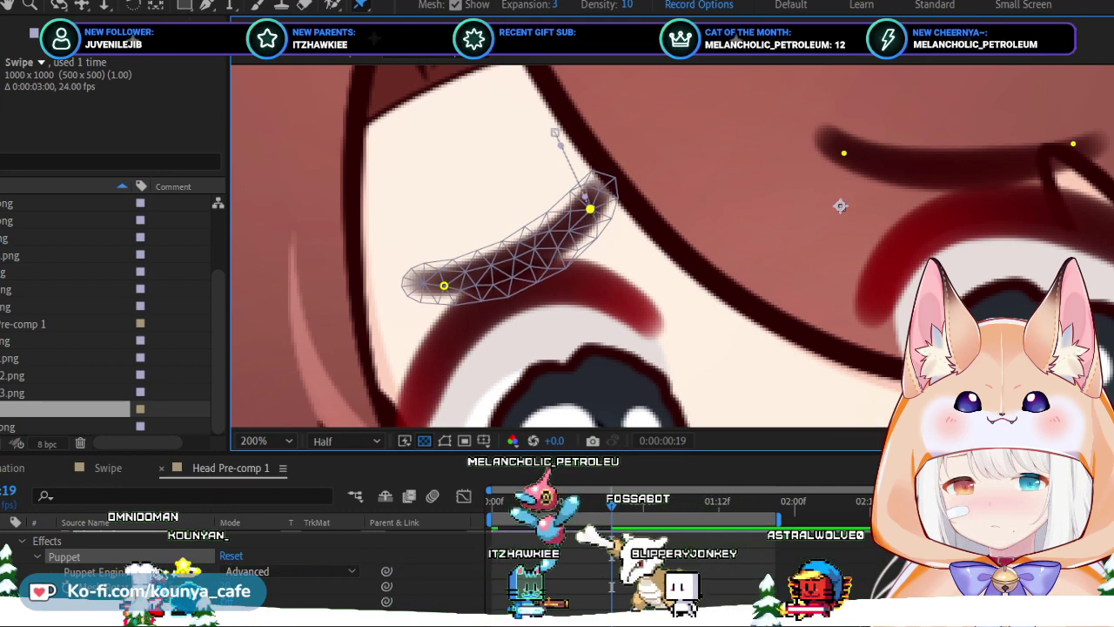
At frame 0, move the eyebrow's left pin further left and lower its right end.
{"action": "key", "text": "Home"}
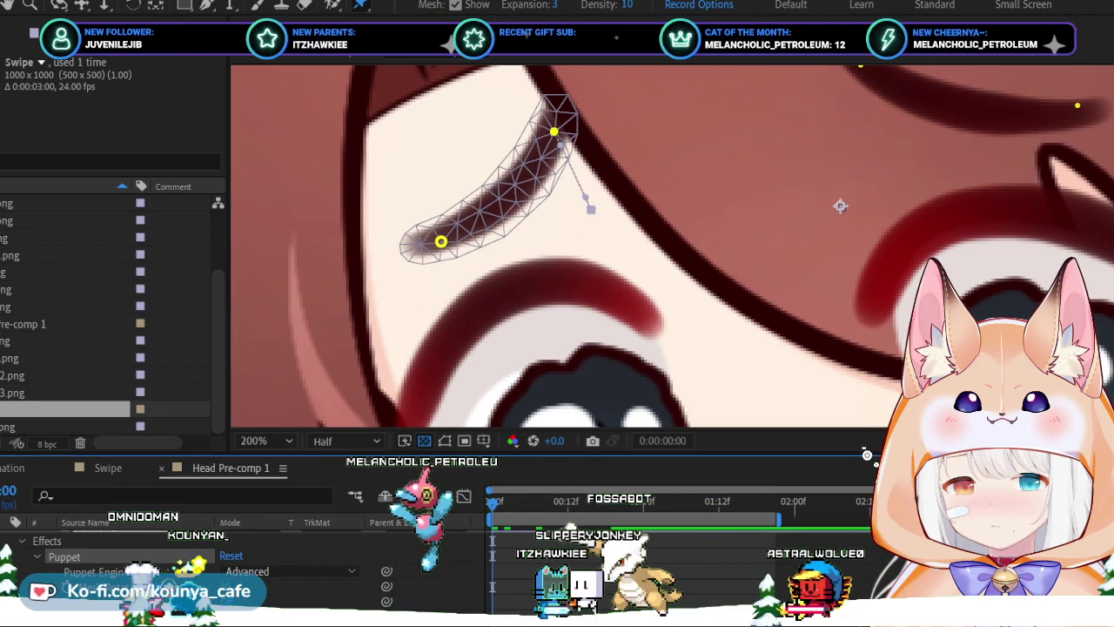
{"action": "left_click_drag", "start_coordinate": [441, 241], "coordinate": [429, 243]}
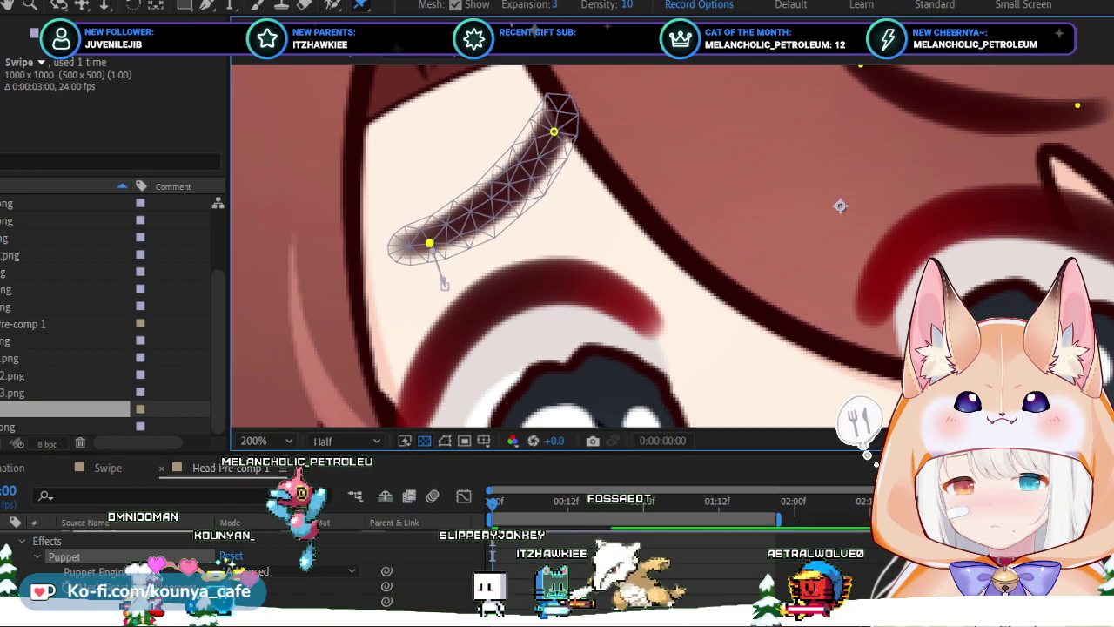
{"action": "left_click_drag", "start_coordinate": [553, 131], "coordinate": [546, 135]}
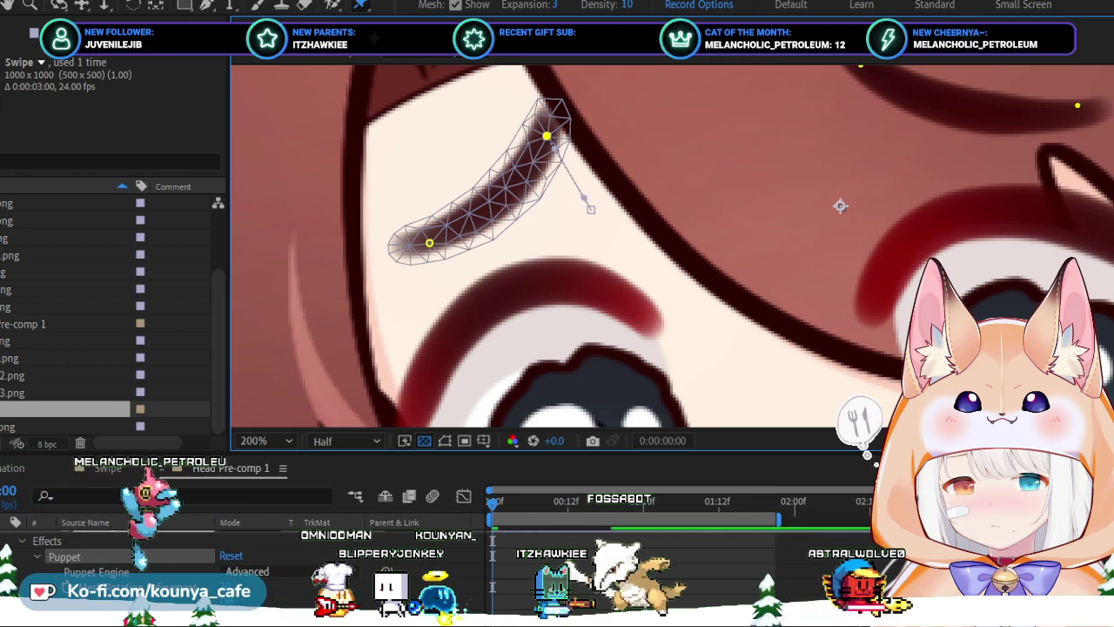
Preview the brow animation, refine the left pin at frame 19, and zoom out to the whole face.
{"action": "key", "text": "space"}
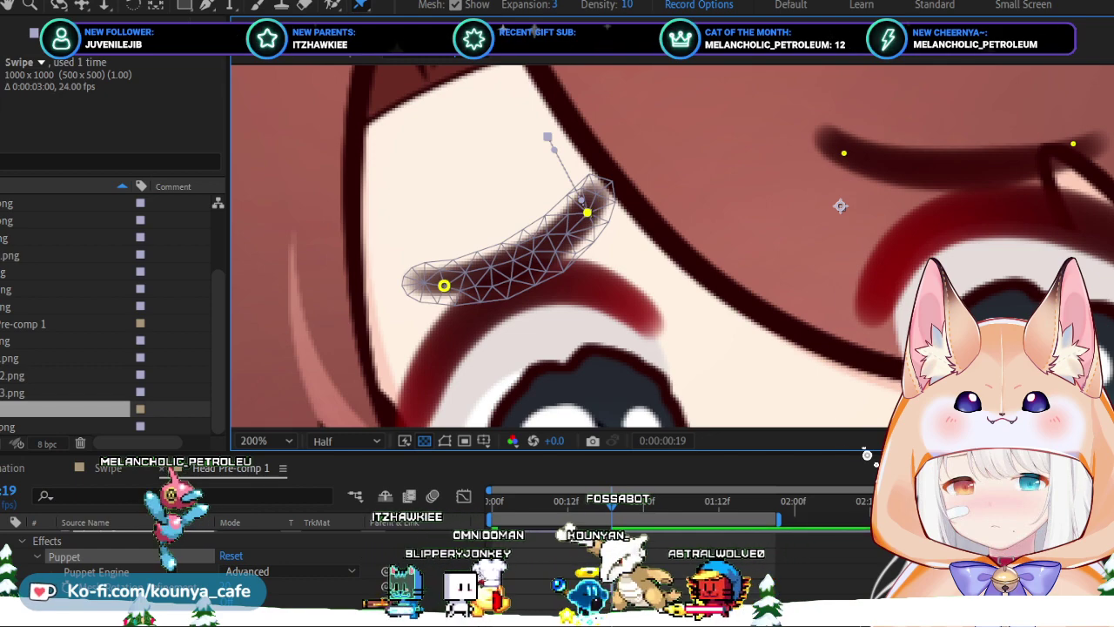
{"action": "left_click_drag", "start_coordinate": [444, 285], "coordinate": [439, 280]}
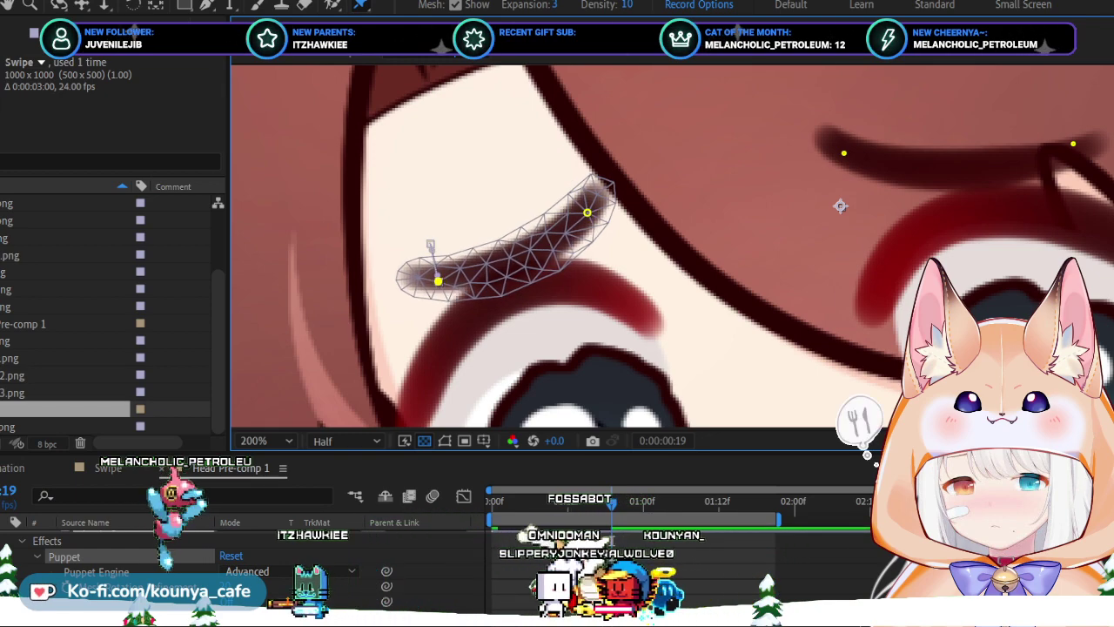
{"action": "key", "text": "comma"}
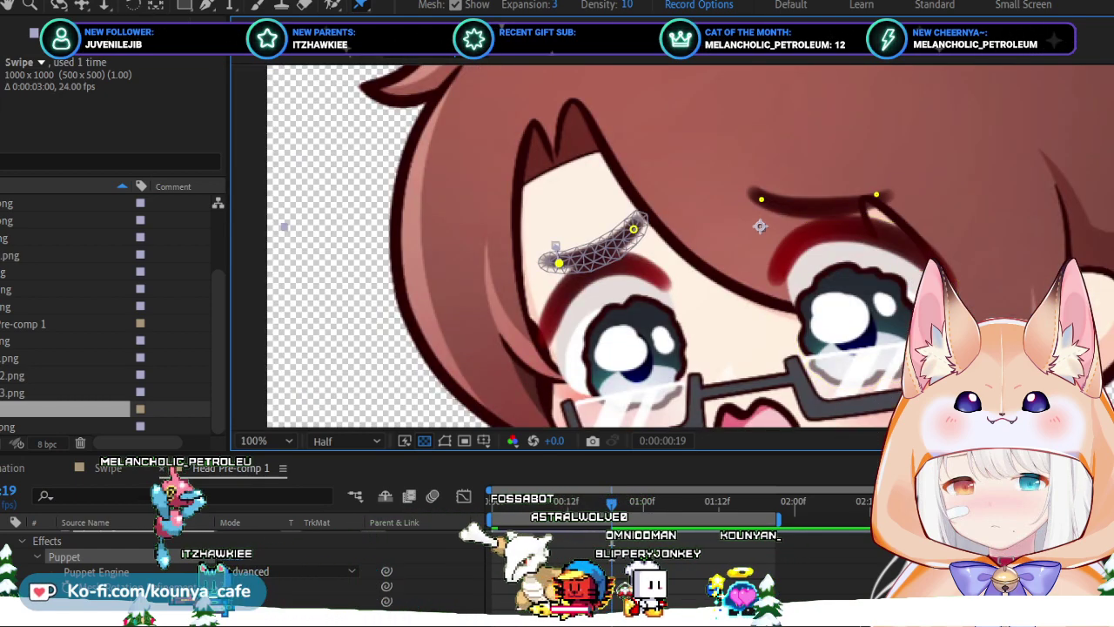
{"action": "key", "text": "Home"}
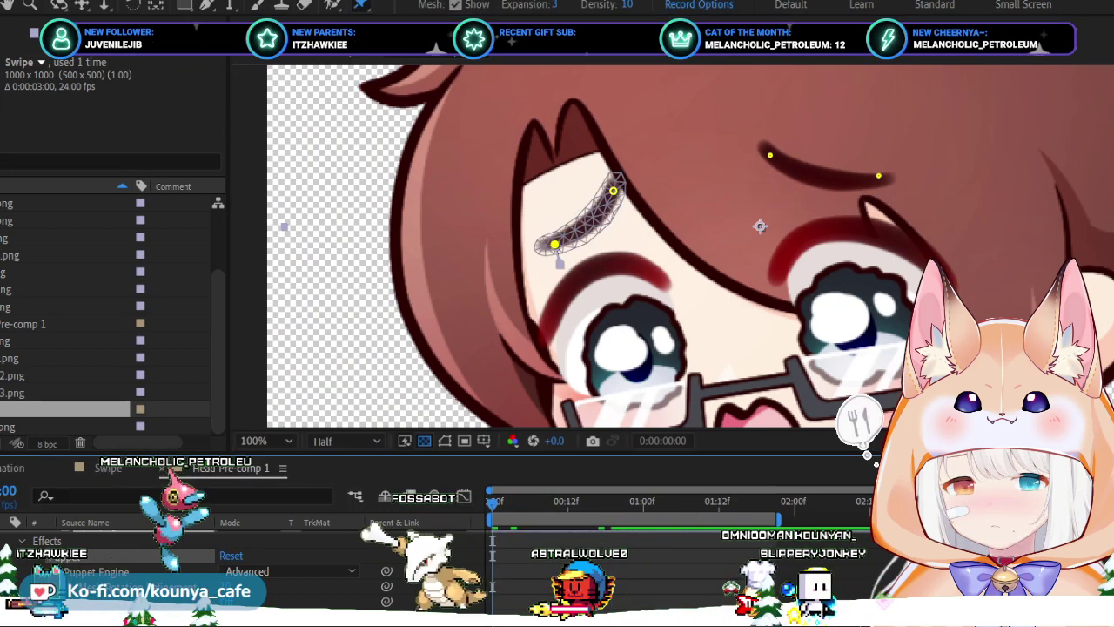
{"action": "key", "text": "space"}
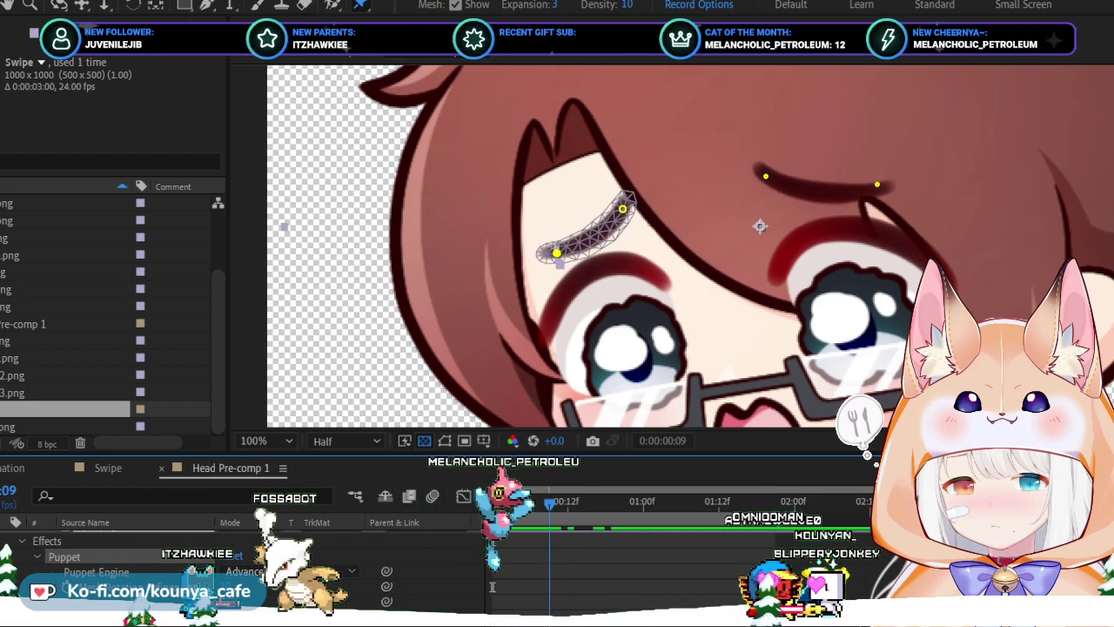
{"action": "key", "text": "Page_Up"}
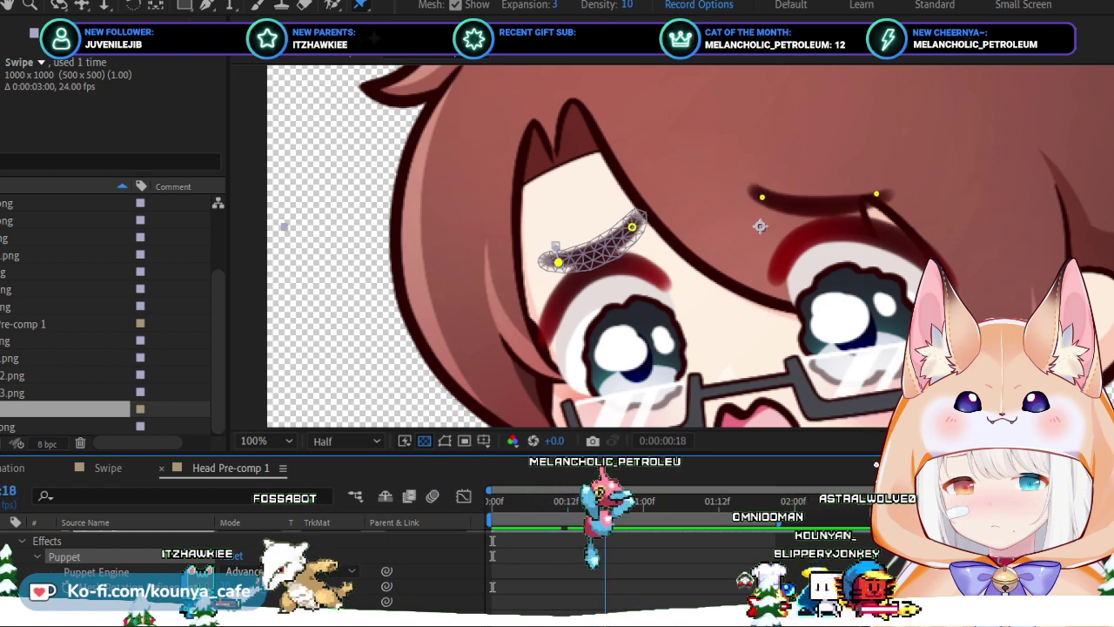
{"action": "key", "text": "Page_Up"}
{"action": "key", "text": "Page_Up"}
{"action": "key", "text": "Page_Up"}
{"action": "key", "text": "Page_Up"}
{"action": "key", "text": "Page_Up"}
{"action": "key", "text": "Page_Up"}
{"action": "key", "text": "Page_Up"}
{"action": "key", "text": "Page_Up"}
{"action": "key", "text": "Page_Up"}
{"action": "key", "text": "Page_Up"}
{"action": "key", "text": "Page_Up"}
{"action": "key", "text": "Page_Up"}
{"action": "key", "text": "Page_Up"}
{"action": "key", "text": "Page_Up"}
{"action": "key", "text": "Page_Up"}
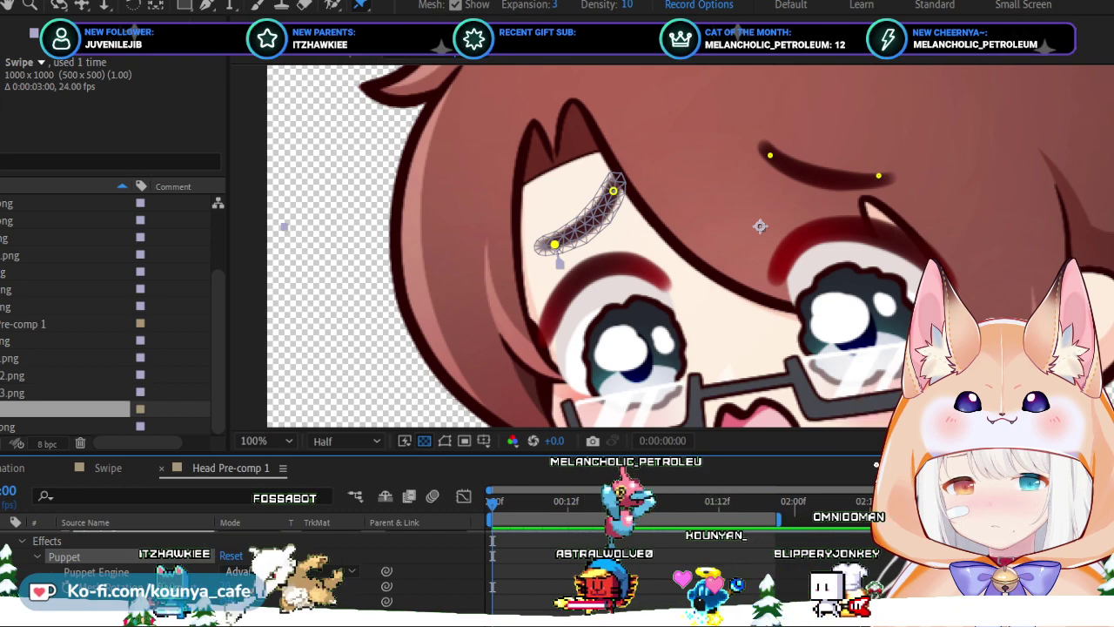
{"action": "key", "text": "space"}
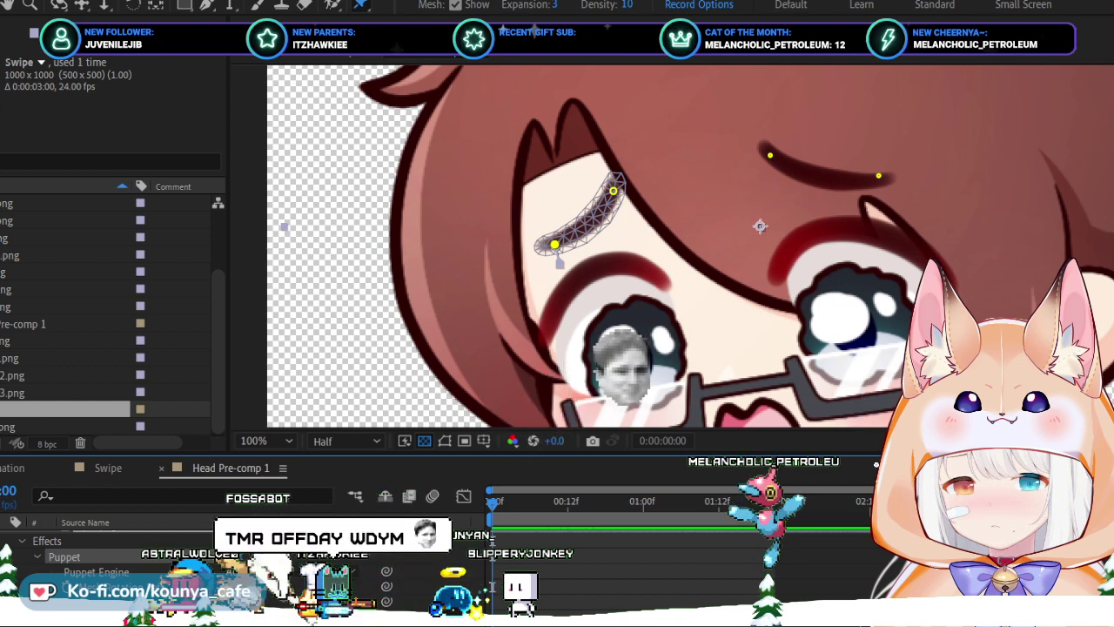
{"action": "key", "text": "space"}
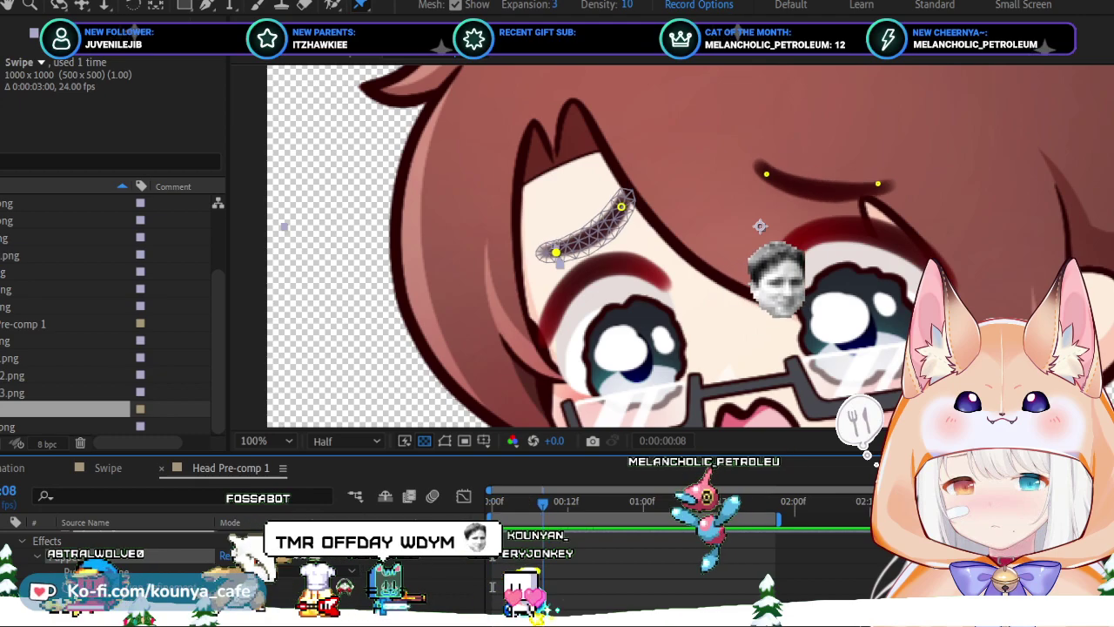
{"action": "key", "text": "space"}
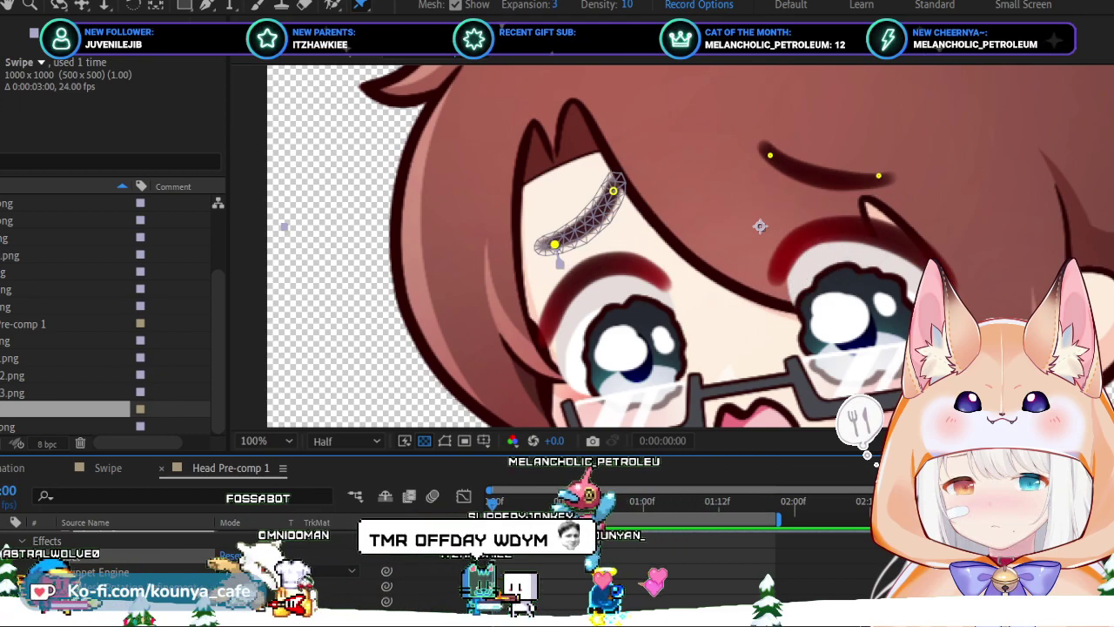
{"action": "key", "text": "space"}
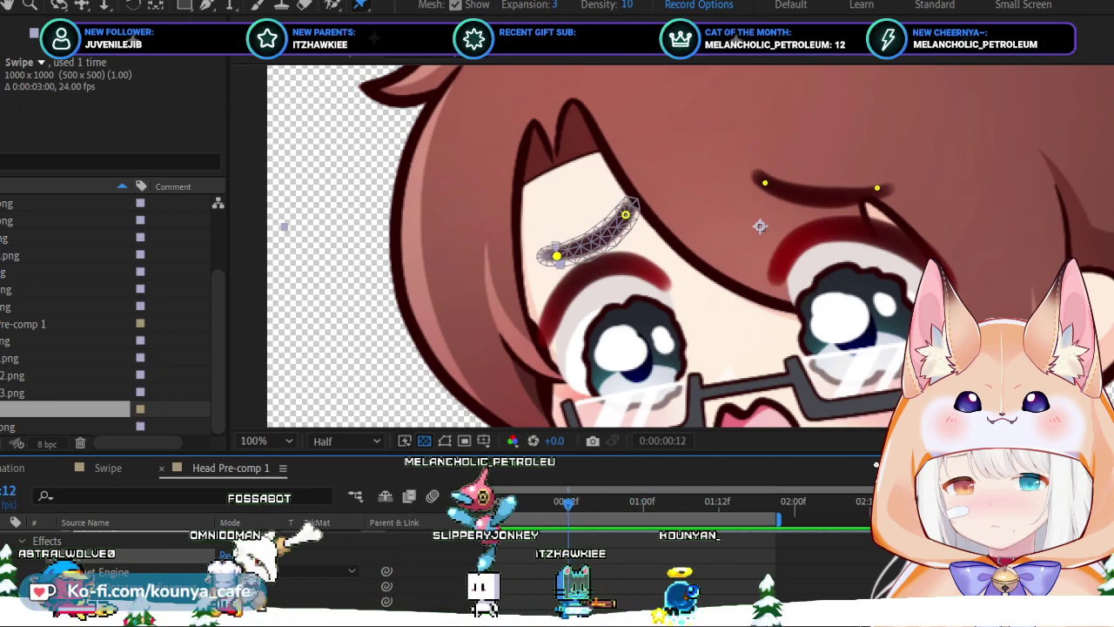
{"action": "key", "text": "space"}
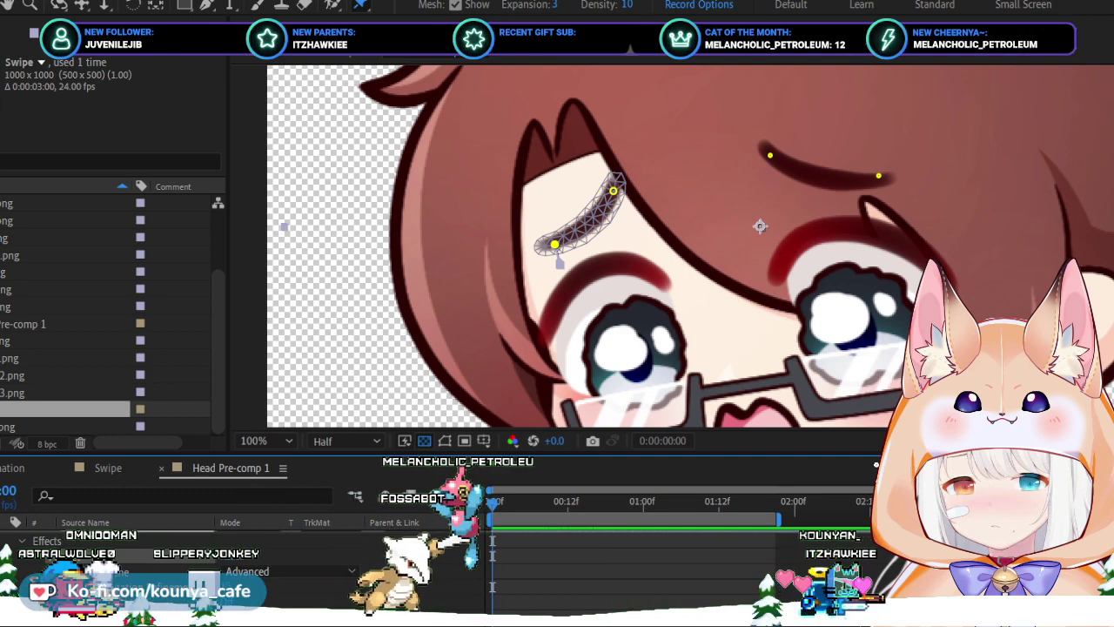
{"action": "key", "text": "space"}
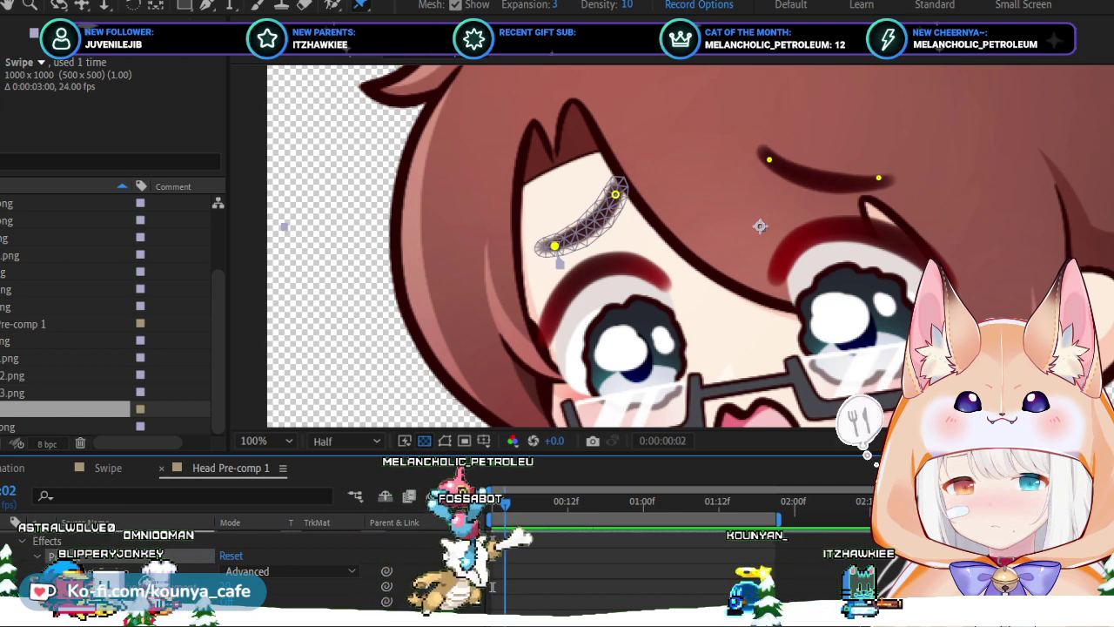
{"action": "key", "text": "space"}
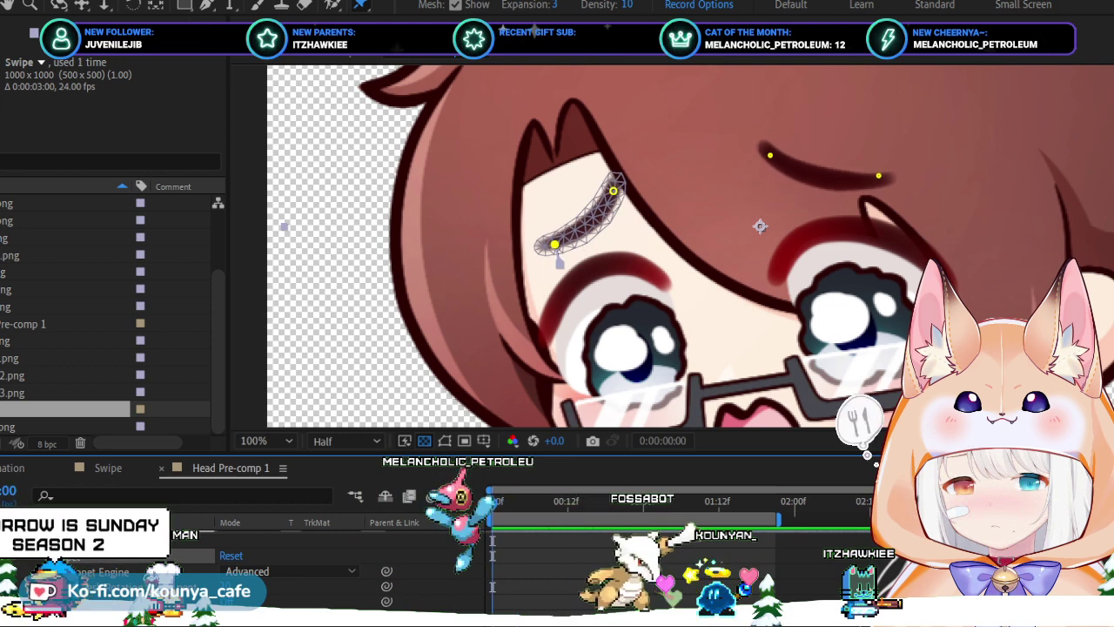
{"action": "key", "text": "space"}
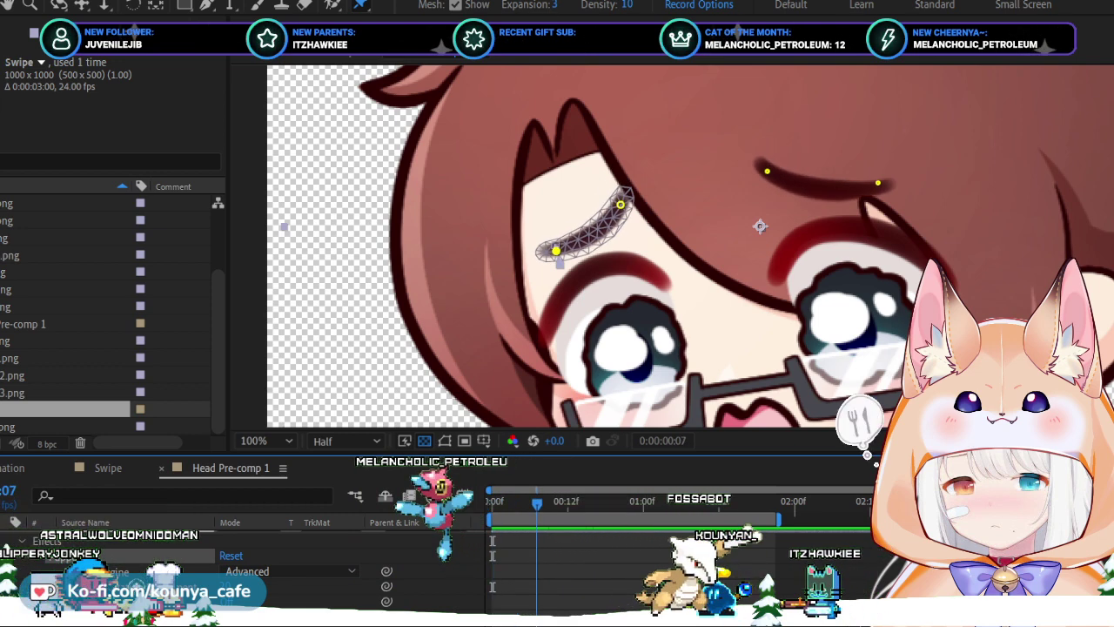
{"action": "key", "text": "space"}
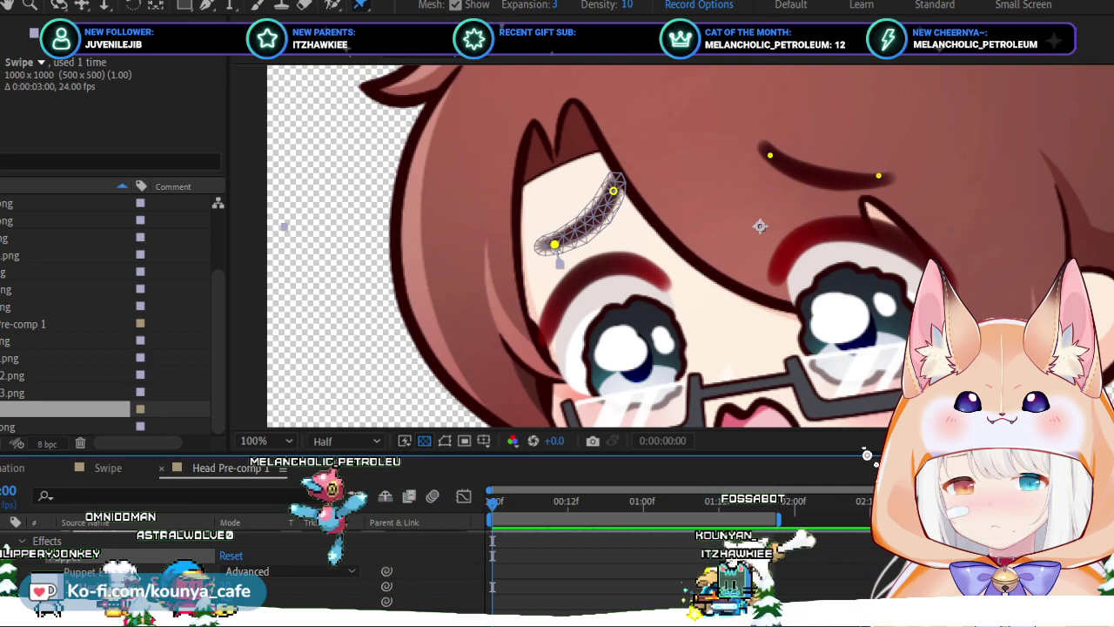
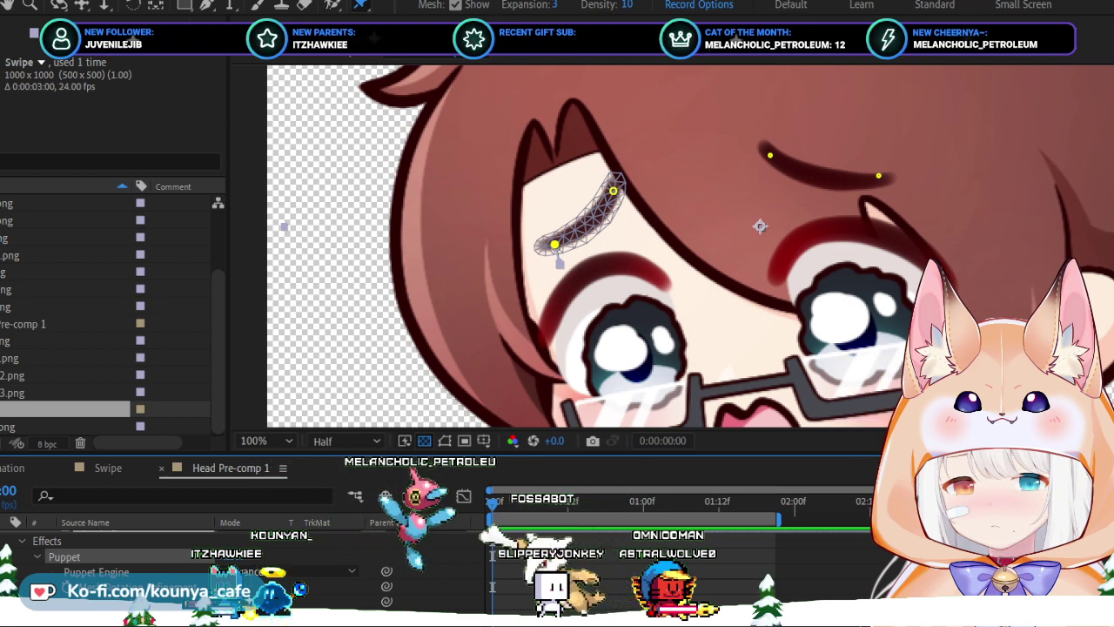
Preview the eyebrow animation with the left eyebrow's puppet mesh shown and the whole head in view.
{"action": "key", "text": "space"}
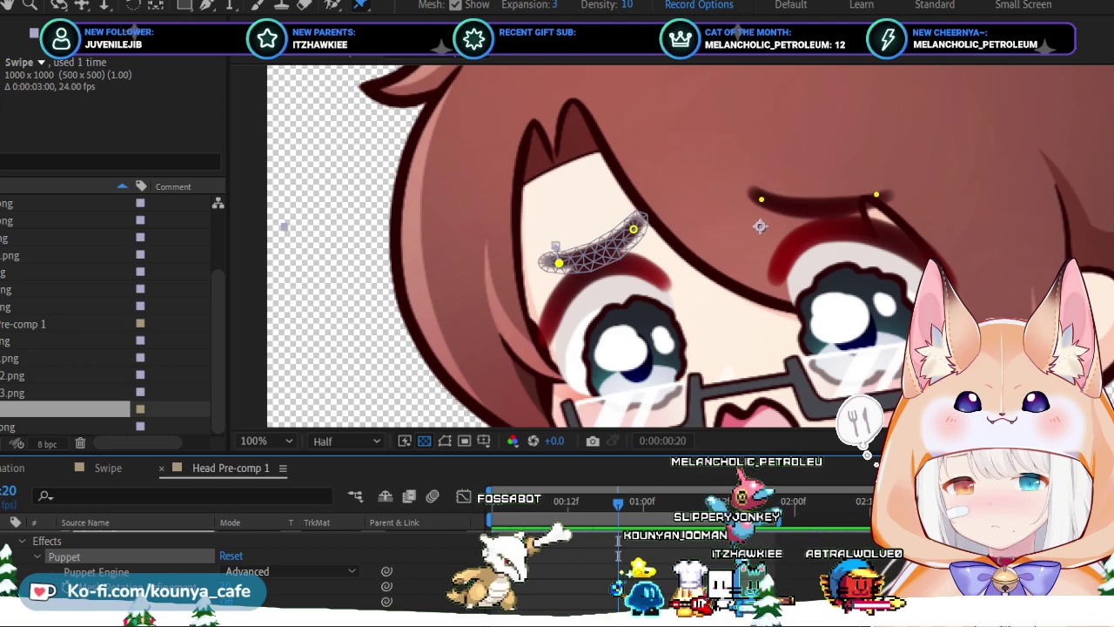
{"action": "scroll", "coordinate": [699, 238], "scroll_direction": "down", "scroll_amount": 4}
{"action": "scroll", "coordinate": [699, 239], "scroll_direction": "up", "scroll_amount": 6}
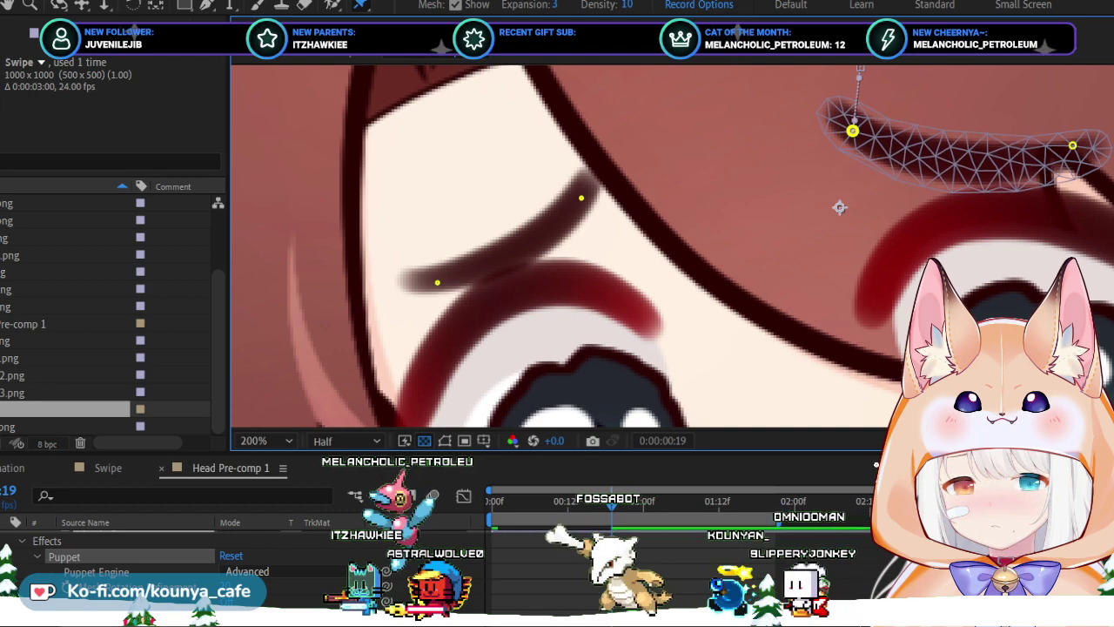
{"action": "left_click", "coordinate": [581, 197]}
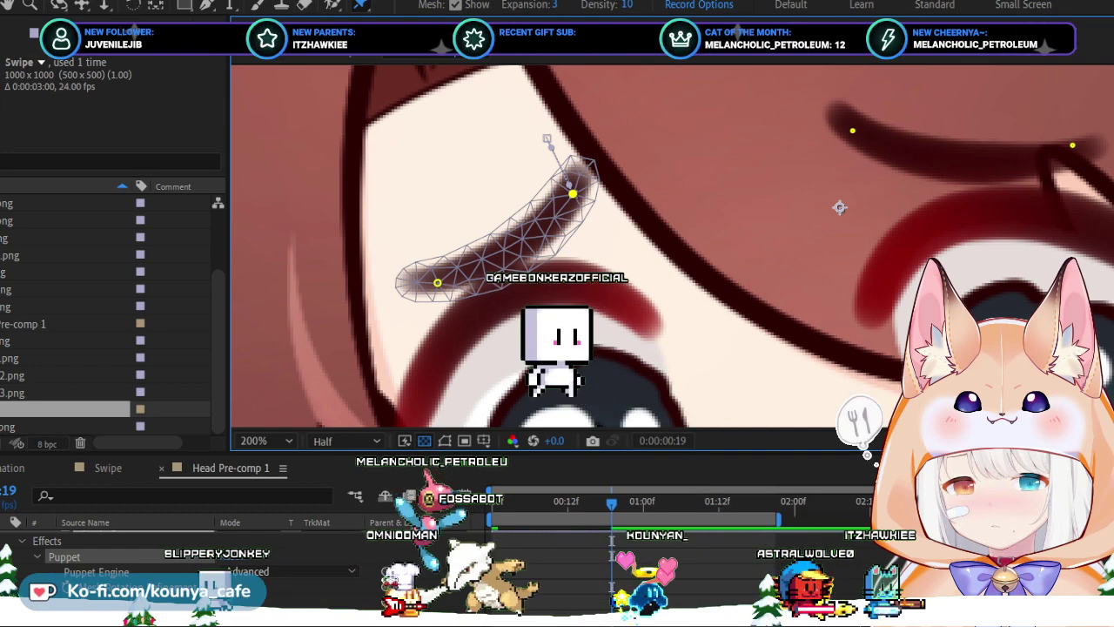
{"action": "key", "text": "comma"}
{"action": "key", "text": "comma"}
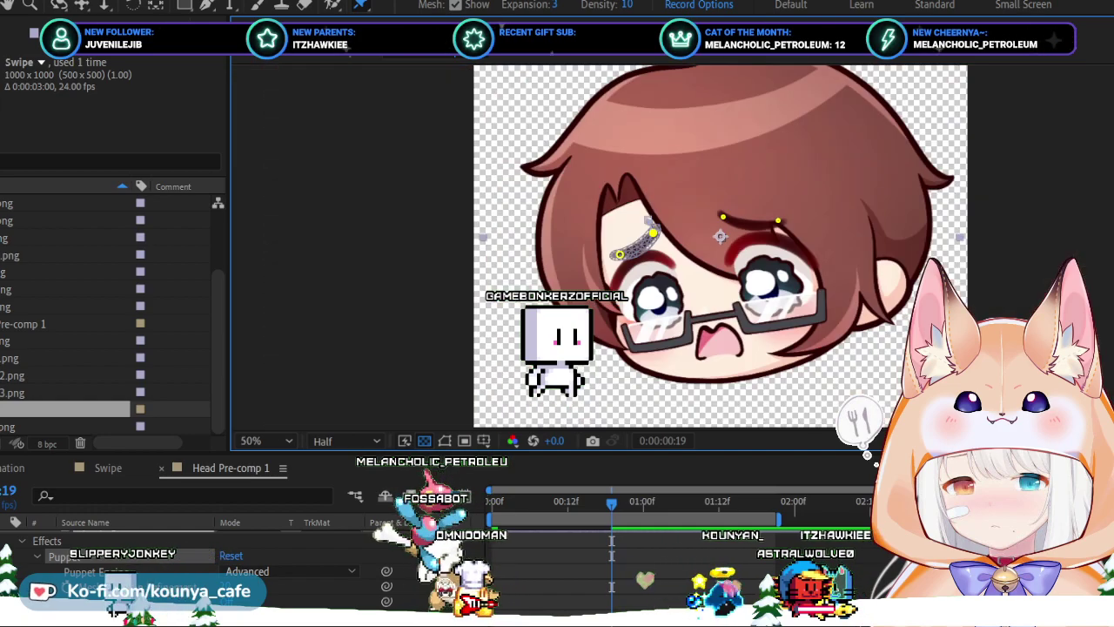
{"action": "key", "text": "space"}
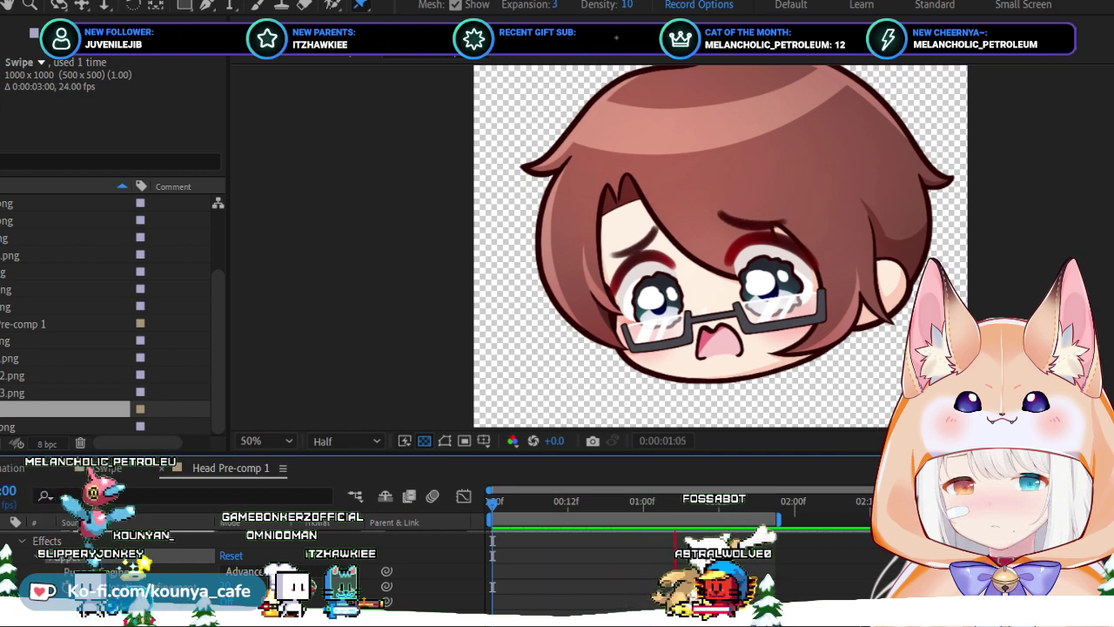
{"action": "key", "text": "space"}
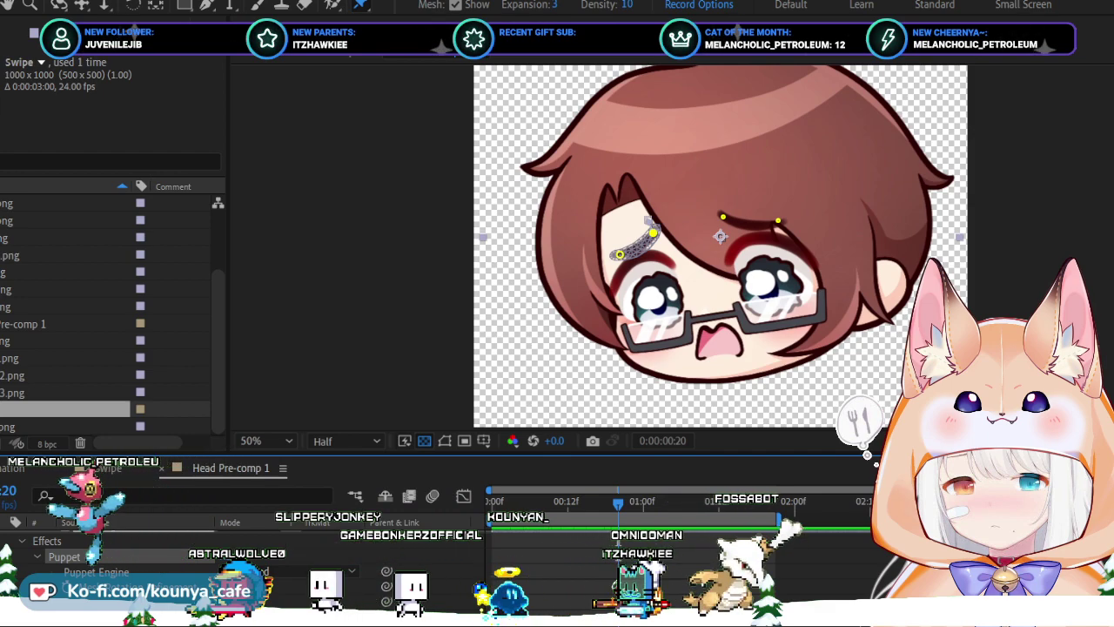
Zoom in on the face, hide the puppet mesh, and replay the eyebrow animation from the first frame.
{"action": "key", "text": "period"}
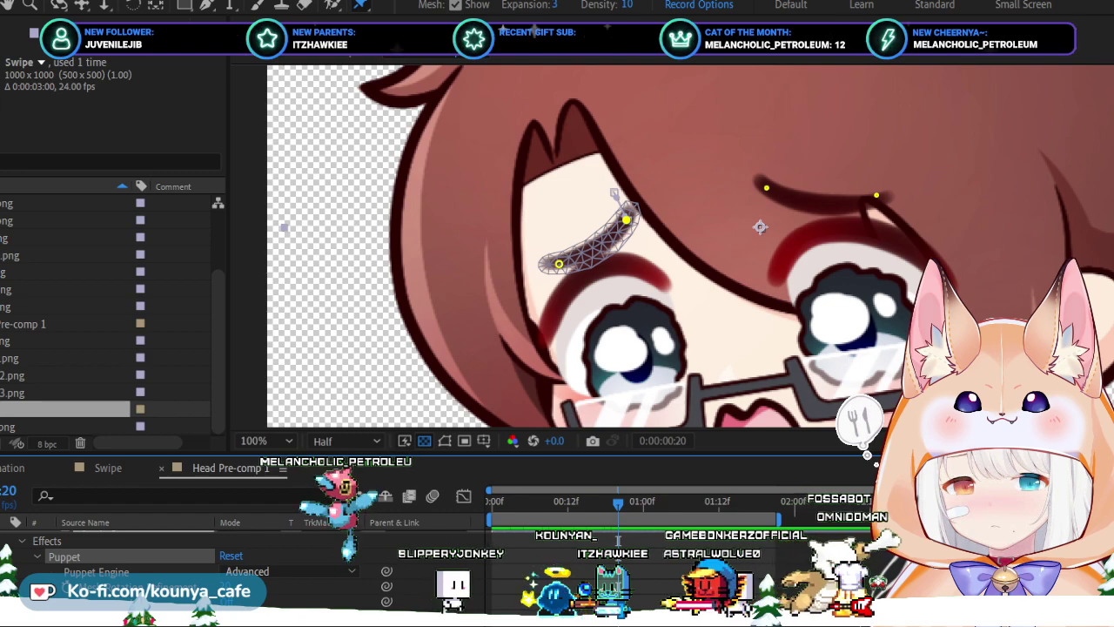
{"action": "key", "text": "v"}
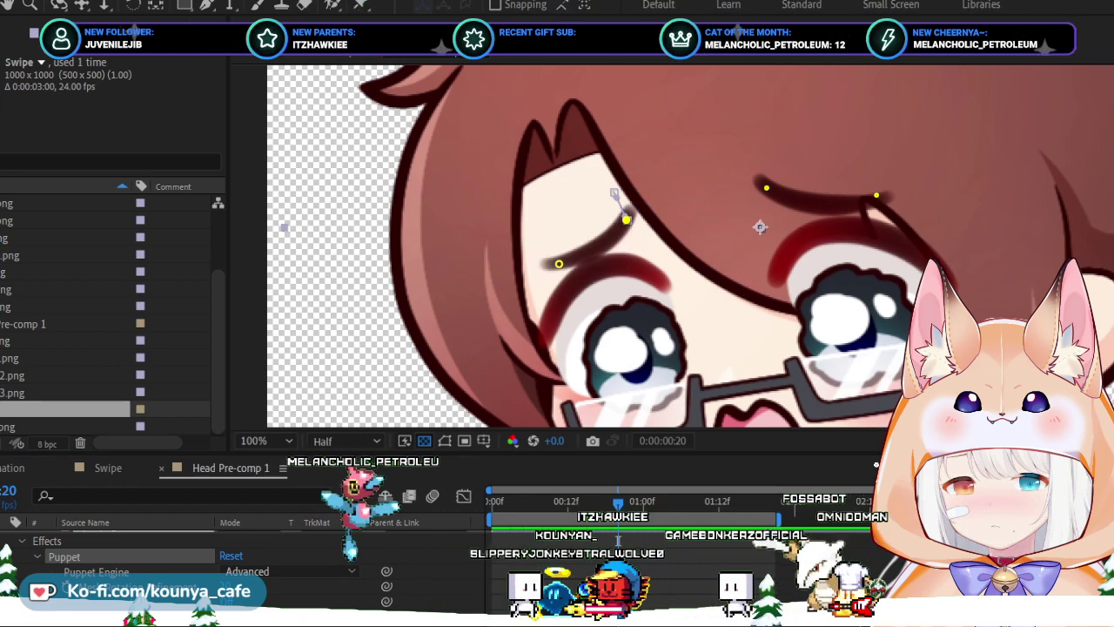
{"action": "key", "text": "Page_Up"}
{"action": "key", "text": "Page_Up"}
{"action": "key", "text": "Page_Up"}
{"action": "key", "text": "Page_Up"}
{"action": "key", "text": "Page_Up"}
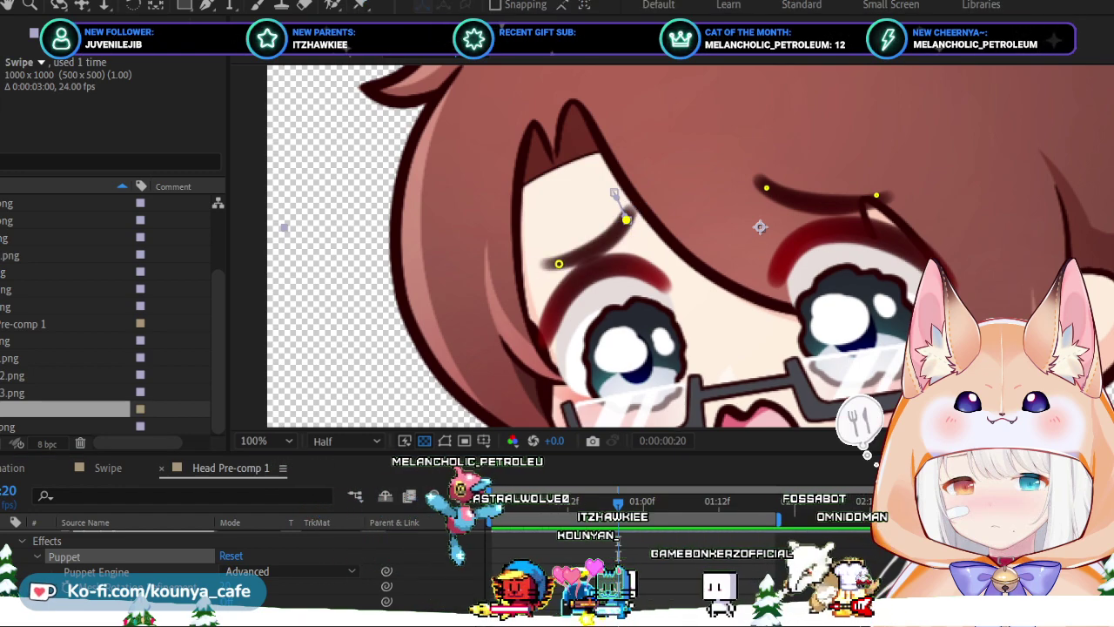
{"action": "key", "text": "space"}
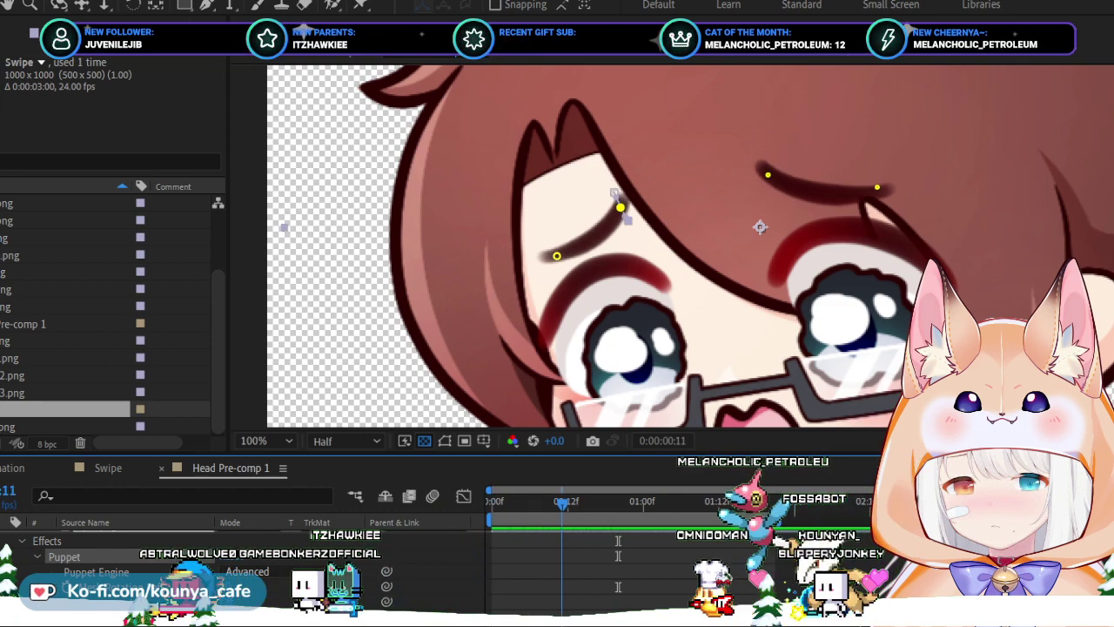
{"action": "key", "text": "space"}
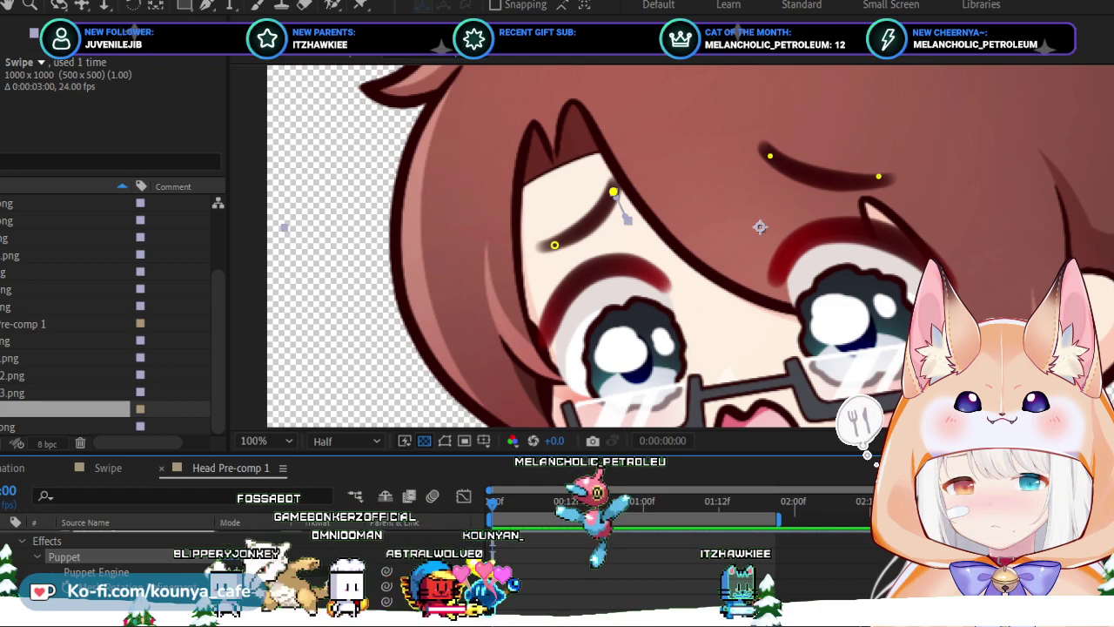
{"action": "key", "text": "k"}
{"action": "key", "text": "Home"}
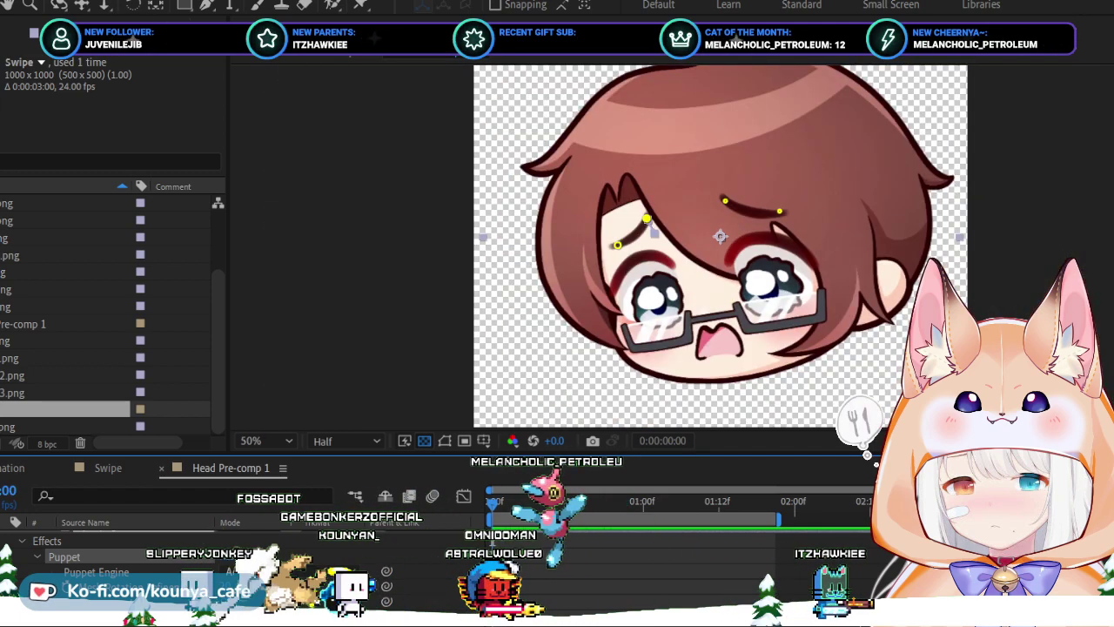
Undo an accidental move of the face layer and return to the whole-head view.
{"action": "left_click_drag", "start_coordinate": [720, 237], "coordinate": [673, 280]}
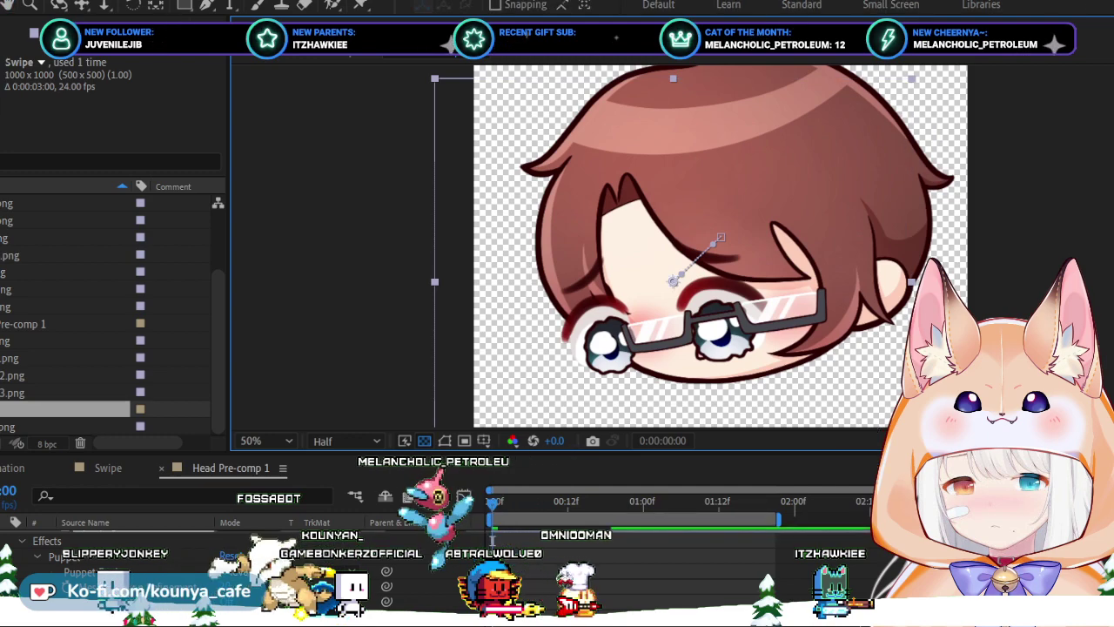
{"action": "key", "text": "ctrl+z"}
{"action": "key", "text": "comma"}
{"action": "key", "text": "period"}
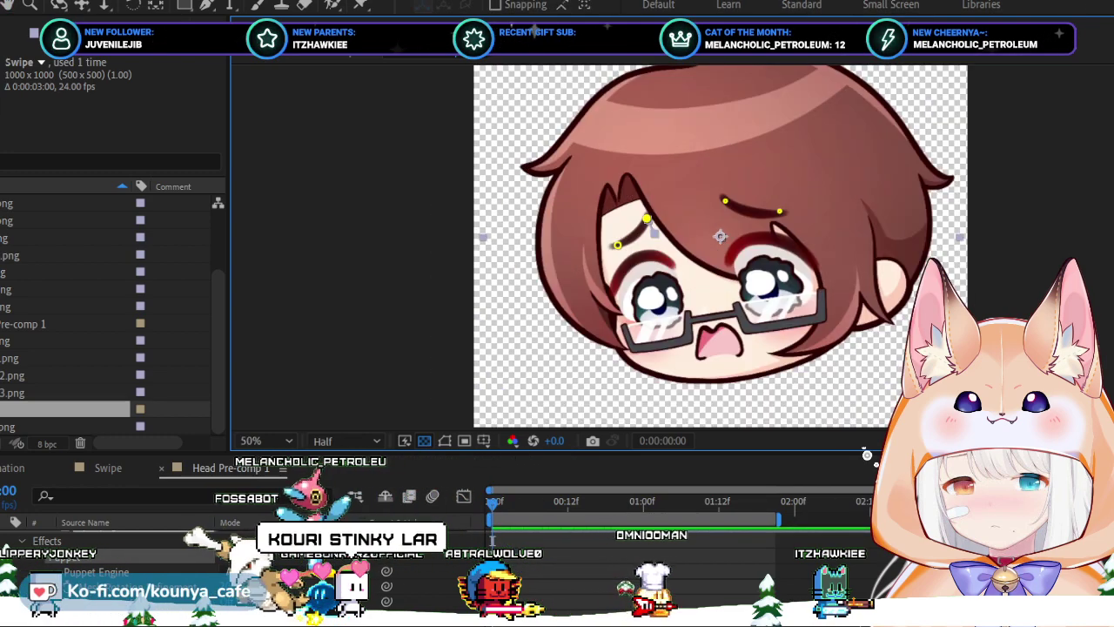
{"action": "key", "text": "ctrl+z"}
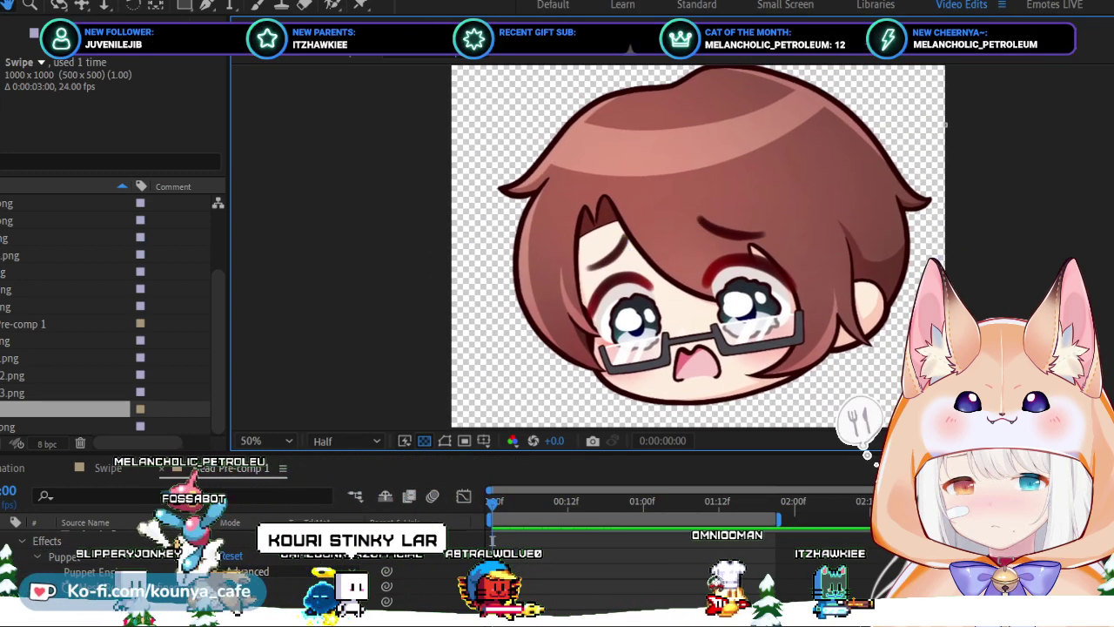
{"action": "key", "text": "period"}
{"action": "key", "text": "comma"}
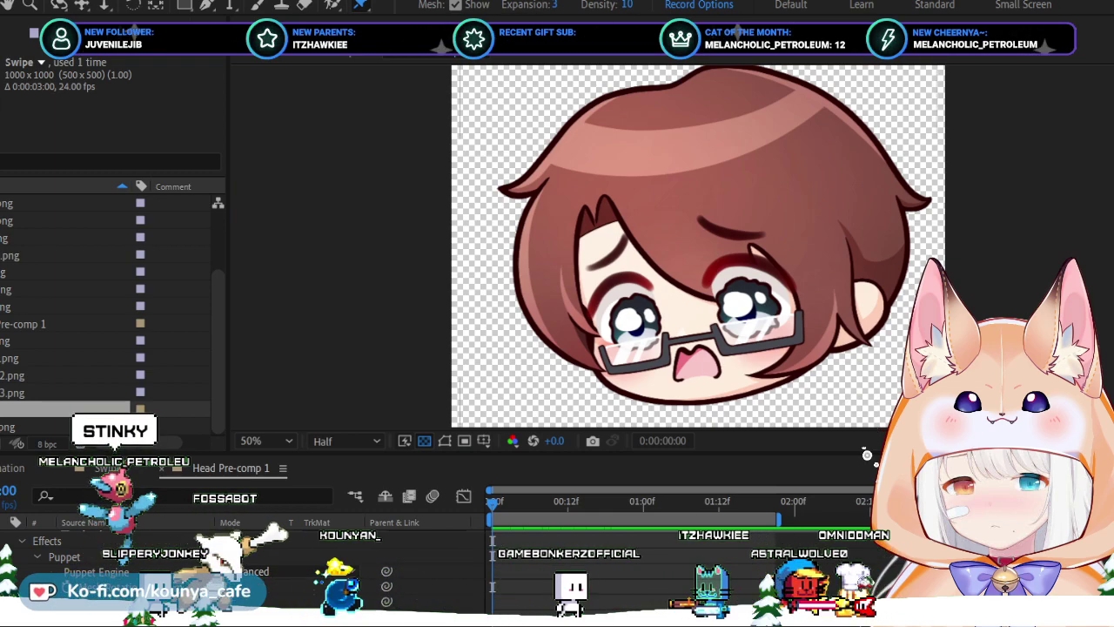
{"action": "scroll", "coordinate": [244, 557], "scroll_direction": "up", "scroll_amount": 1}
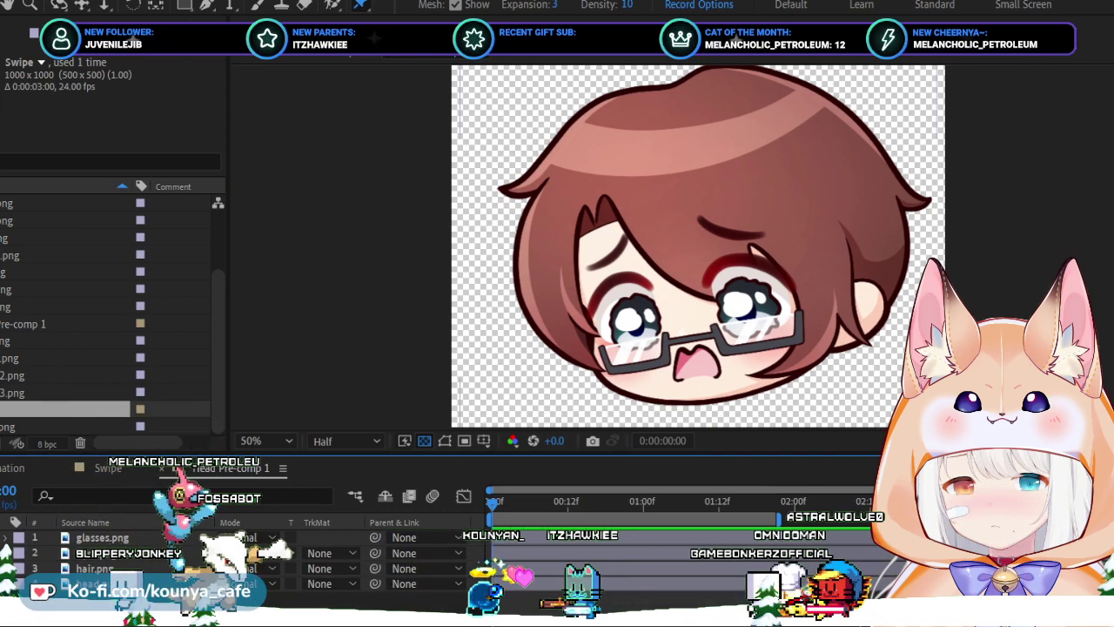
Select the hair layer, try a test puppet pin on it, then undo the test.
{"action": "left_click", "coordinate": [94, 569]}
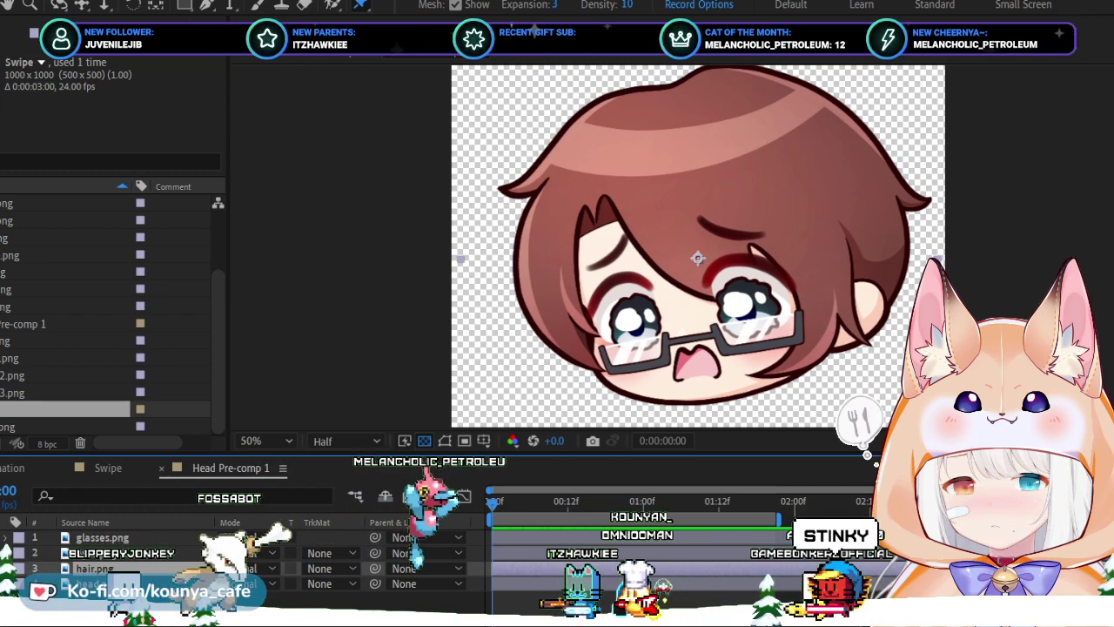
{"action": "left_click", "coordinate": [811, 315]}
{"action": "left_click_drag", "start_coordinate": [811, 315], "coordinate": [823, 313]}
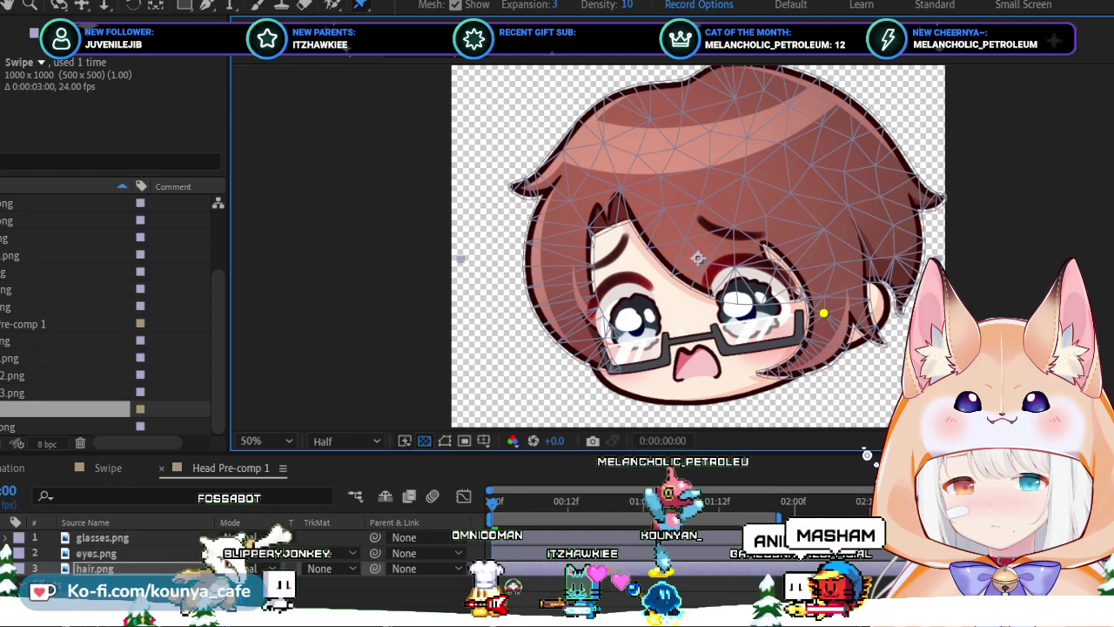
{"action": "key", "text": "ctrl+z"}
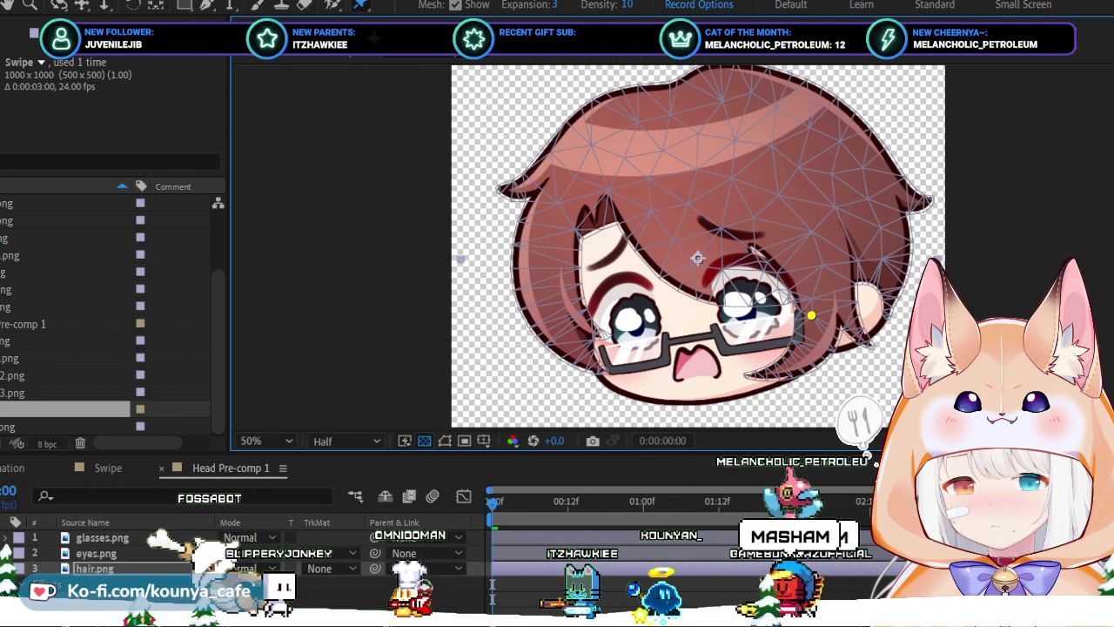
{"action": "key", "text": "ctrl+z"}
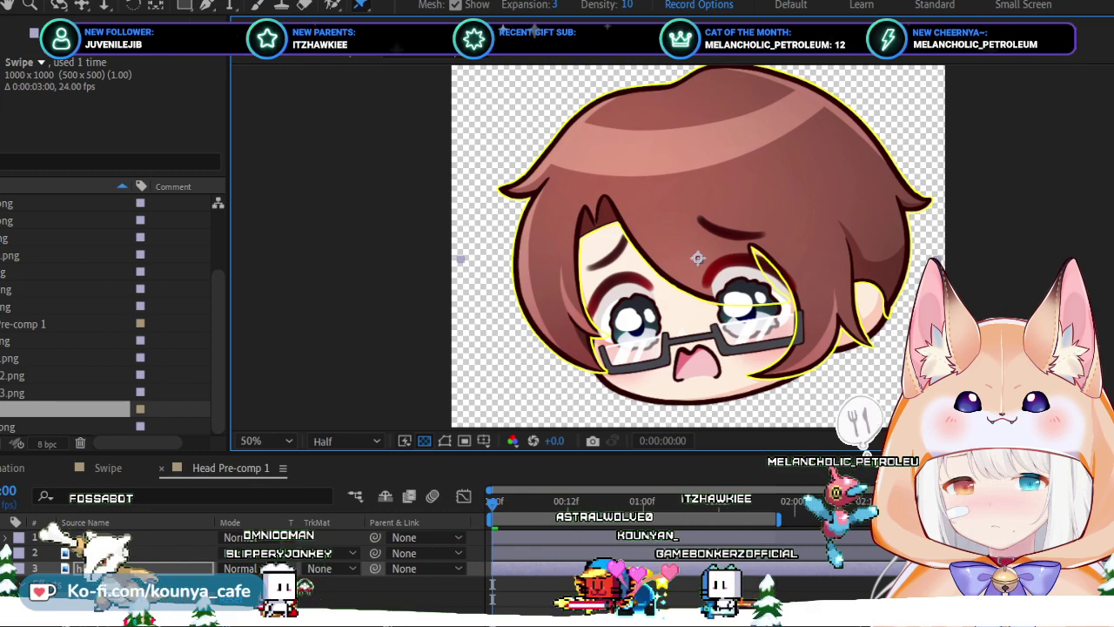
Pin the hair mesh at five points: right near the ear, lower right, left, top left and top.
{"action": "left_click", "coordinate": [879, 256]}
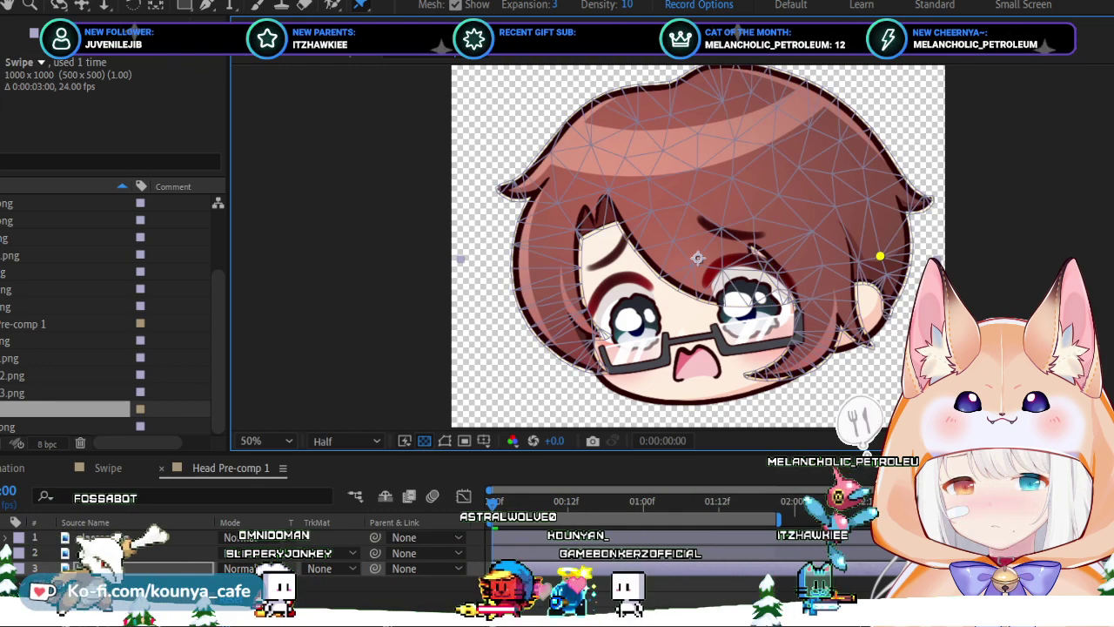
{"action": "left_click", "coordinate": [818, 328]}
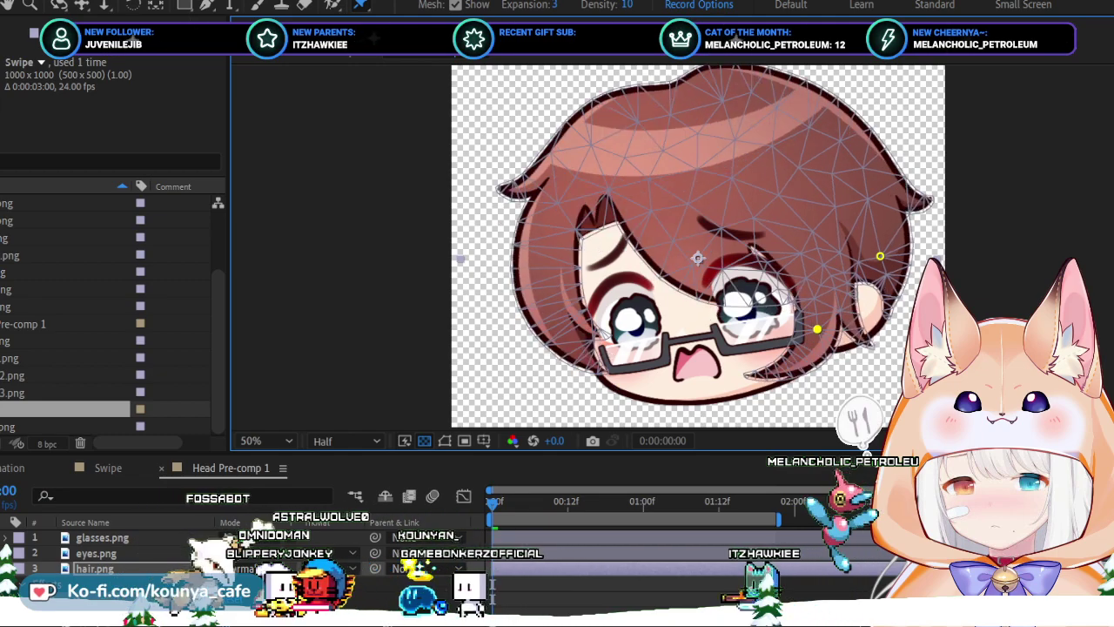
{"action": "left_click", "coordinate": [545, 273]}
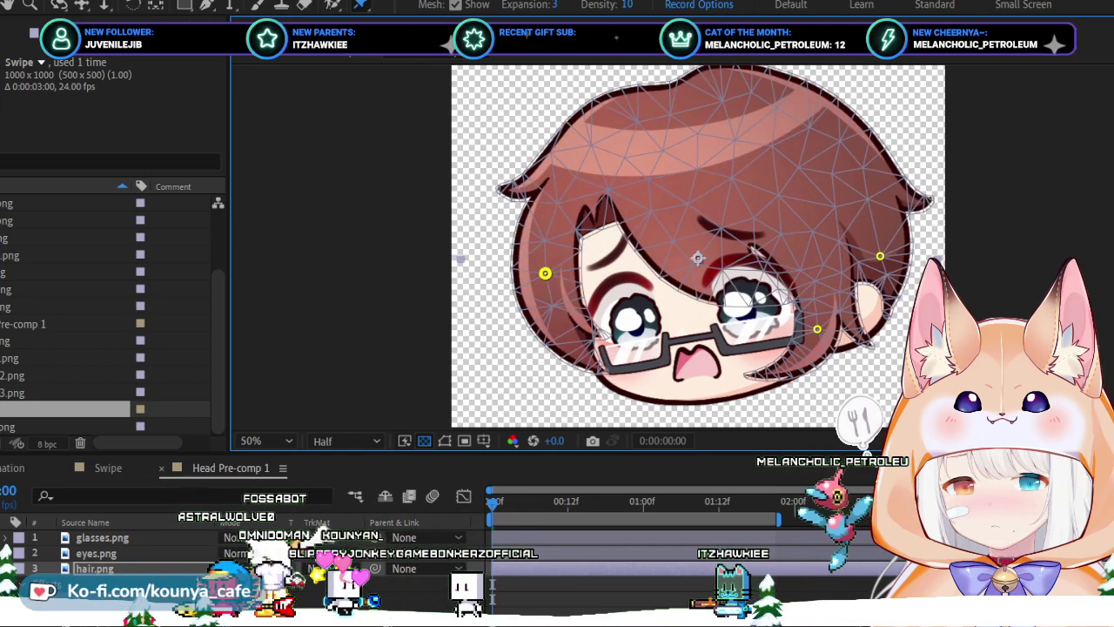
{"action": "left_click", "coordinate": [606, 142]}
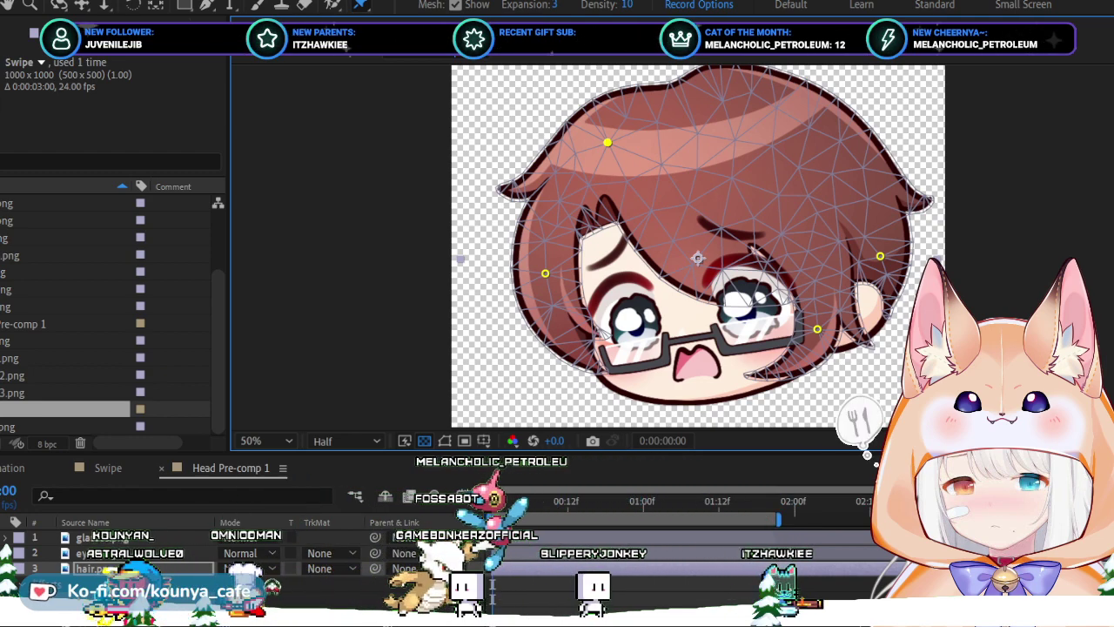
{"action": "left_click", "coordinate": [770, 125]}
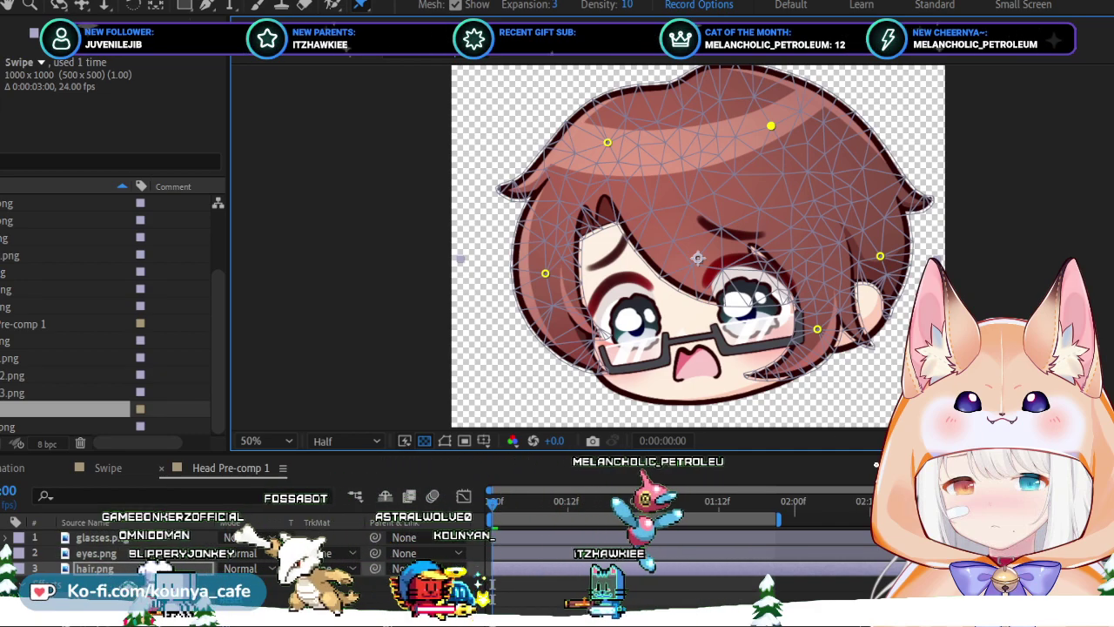
Nudge the lower-right pin beside the glasses, undo the larger pull, and deselect it.
{"action": "mouse_move", "coordinate": [817, 328]}
{"action": "left_mouse_down"}
{"action": "mouse_move", "coordinate": [794, 322]}
{"action": "mouse_move", "coordinate": [816, 326]}
{"action": "left_mouse_up"}
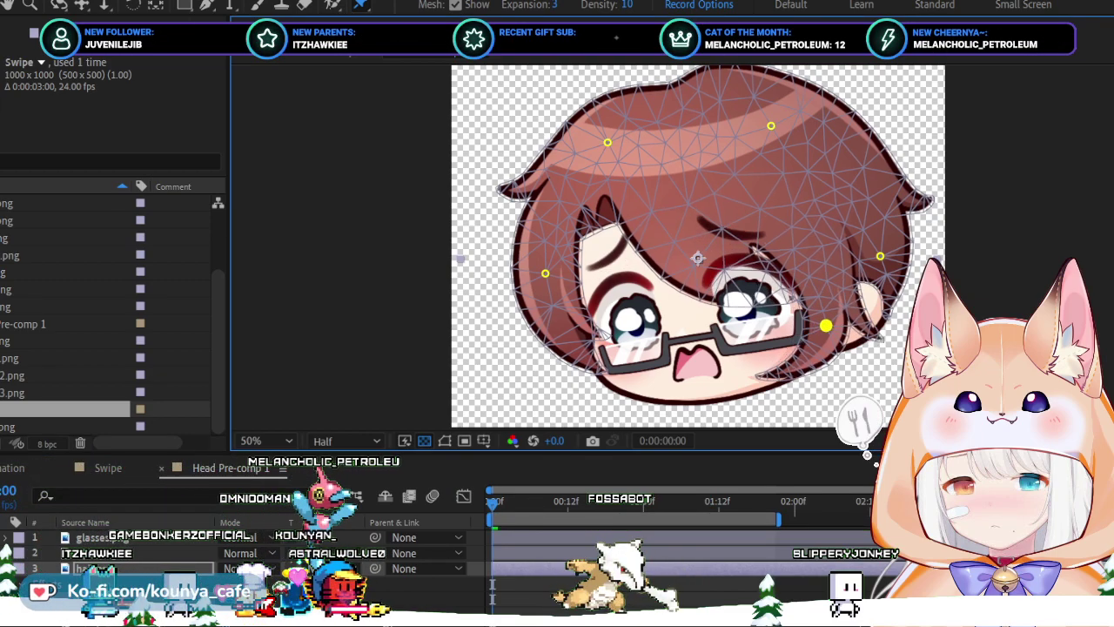
{"action": "left_click_drag", "start_coordinate": [816, 324], "coordinate": [795, 315]}
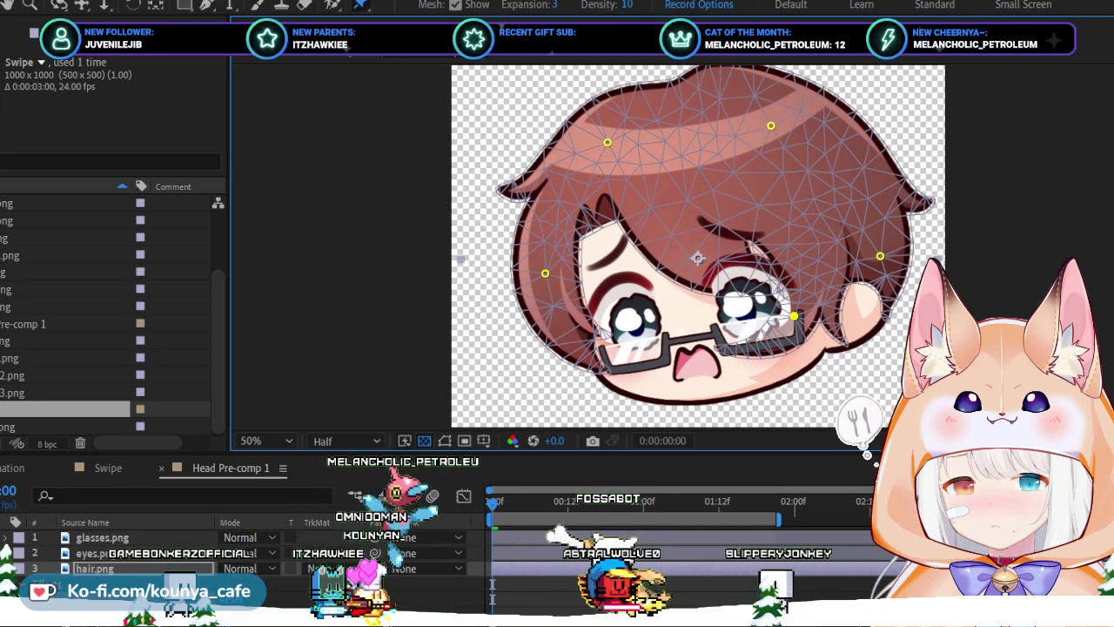
{"action": "key", "text": "ctrl+z"}
{"action": "key", "text": "ctrl+shift+a"}
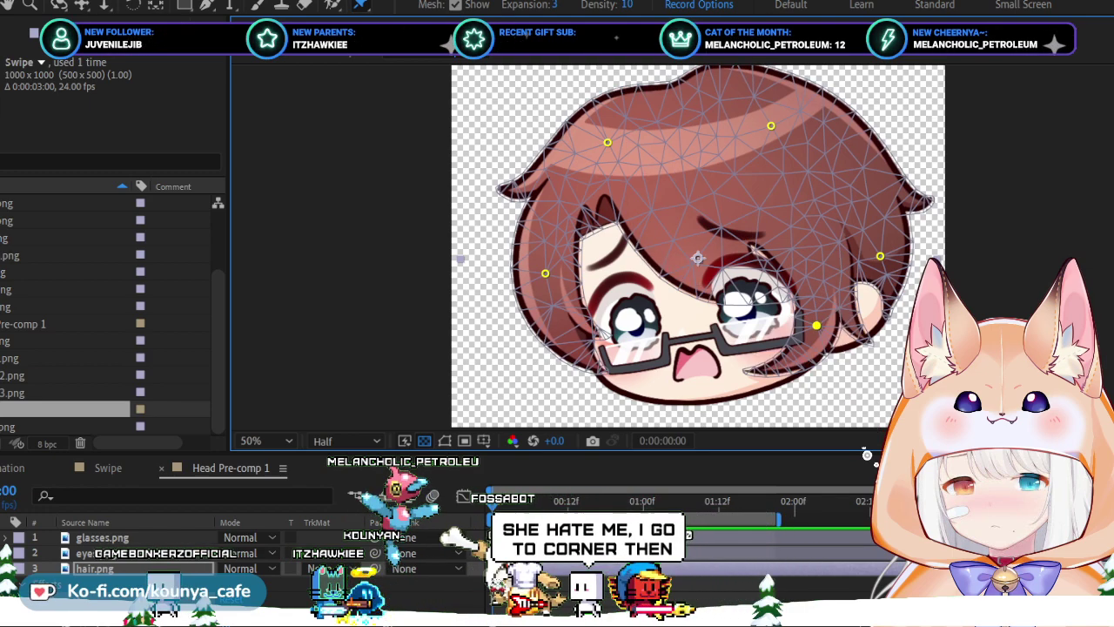
Bring the face closer in the viewer and move to frame 11.
{"action": "scroll", "coordinate": [700, 260], "scroll_direction": "up", "scroll_amount": 1}
{"action": "left_click_drag", "start_coordinate": [705, 261], "coordinate": [593, 168]}
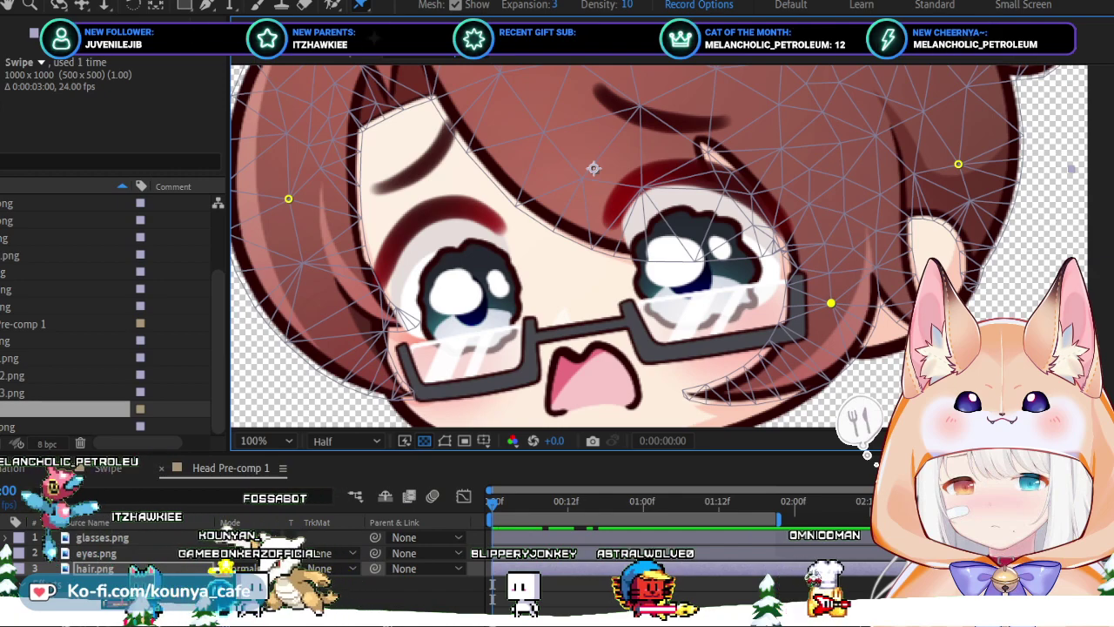
{"action": "key", "text": "space"}
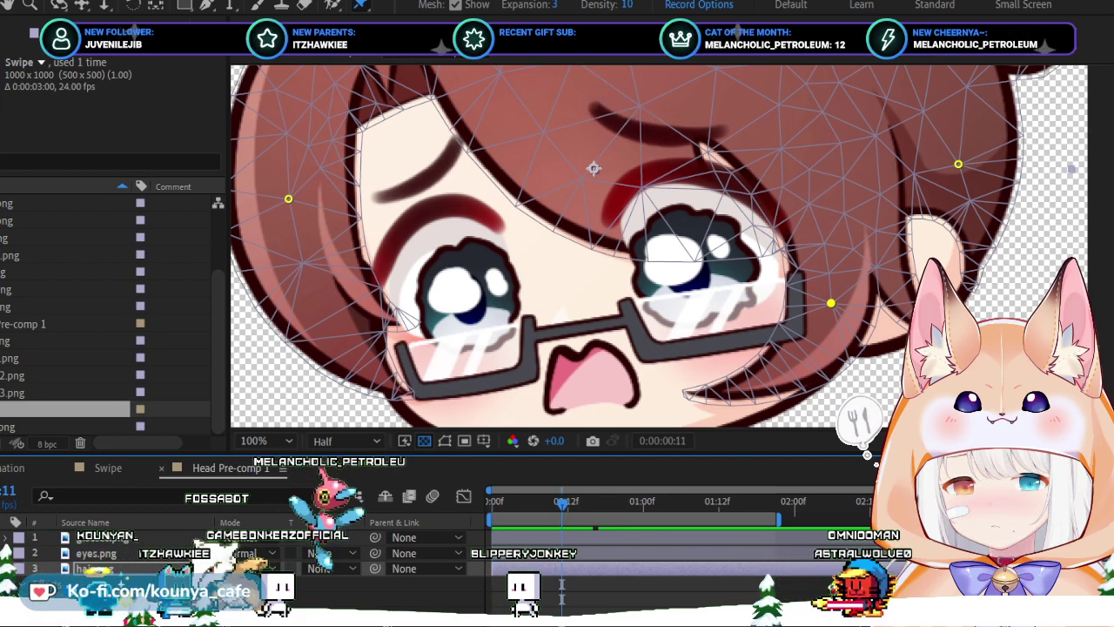
Shift the right glasses-rim pin slightly right, undoing a stray left hair pin drag.
{"action": "left_click_drag", "start_coordinate": [831, 303], "coordinate": [833, 303]}
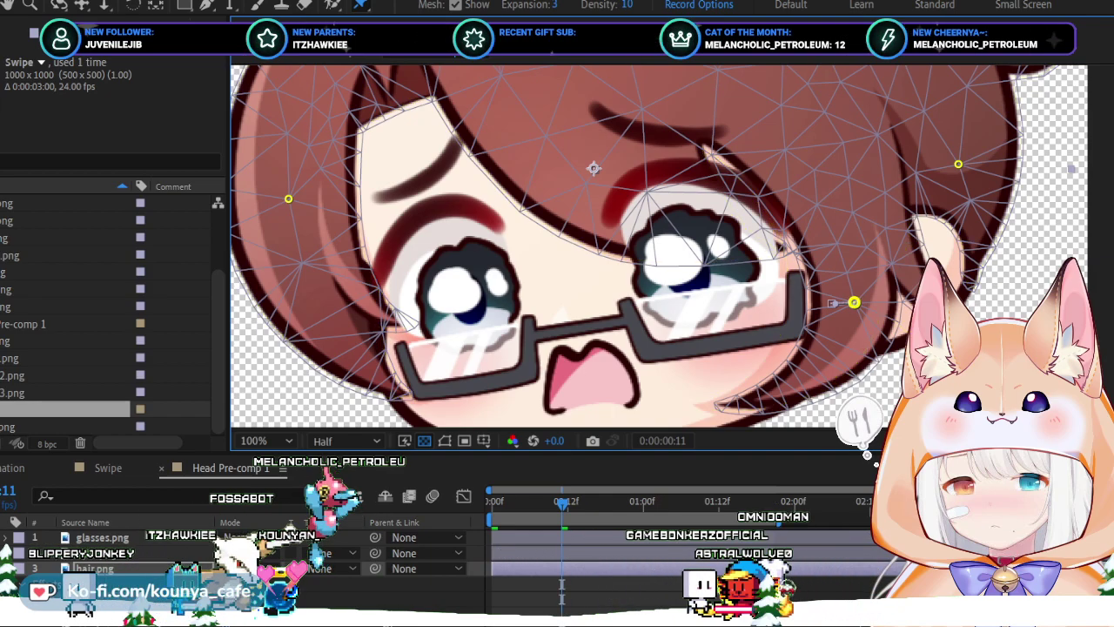
{"action": "left_click", "coordinate": [832, 303]}
{"action": "left_click_drag", "start_coordinate": [854, 303], "coordinate": [856, 303]}
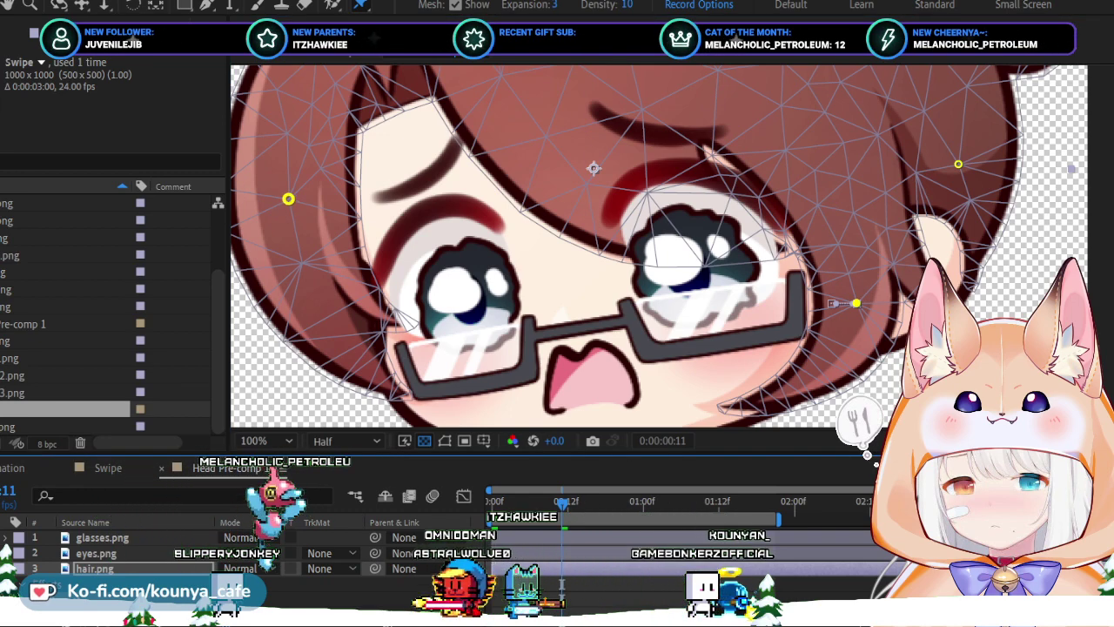
{"action": "left_click_drag", "start_coordinate": [288, 199], "coordinate": [279, 193]}
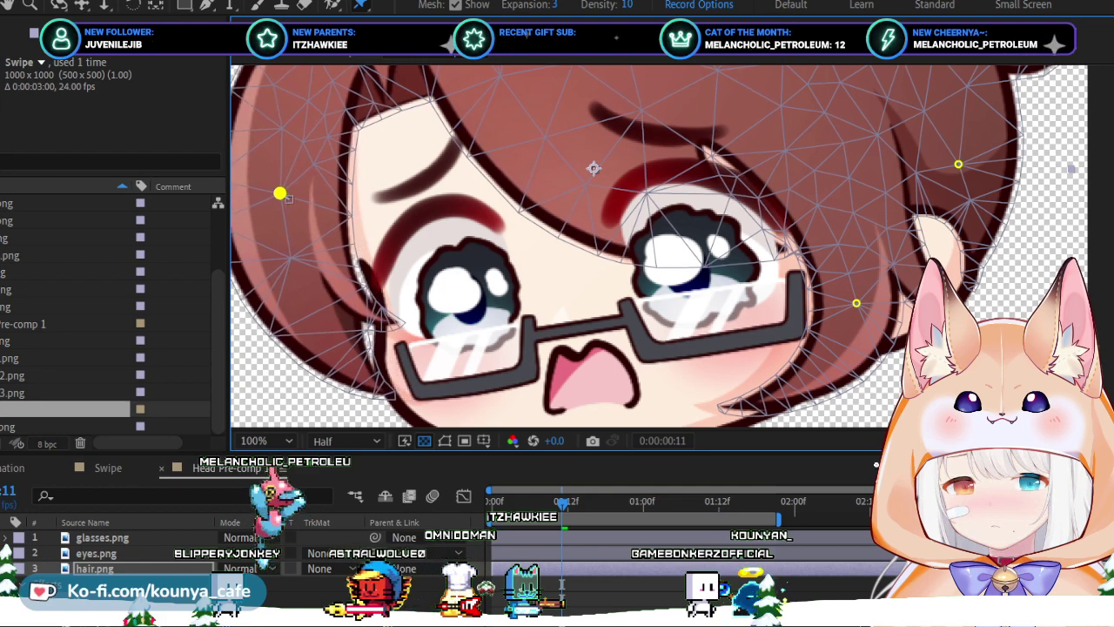
{"action": "key", "text": "ctrl+z"}
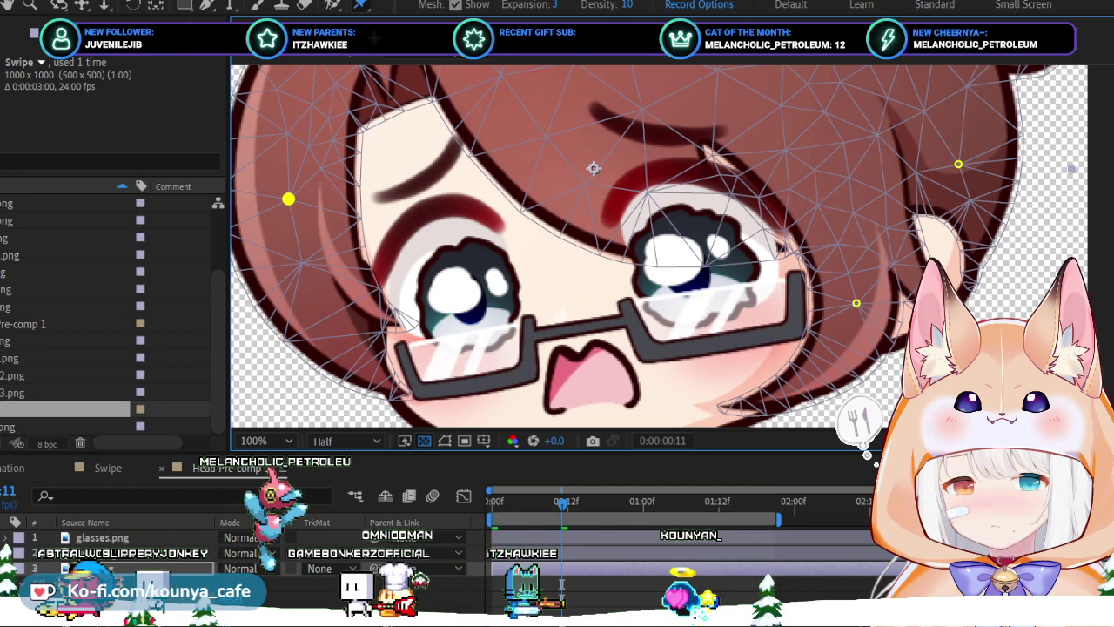
Delete the left hair pin, then undo repeatedly to restore the upper-left and mid-left pins.
{"action": "key", "text": "Delete"}
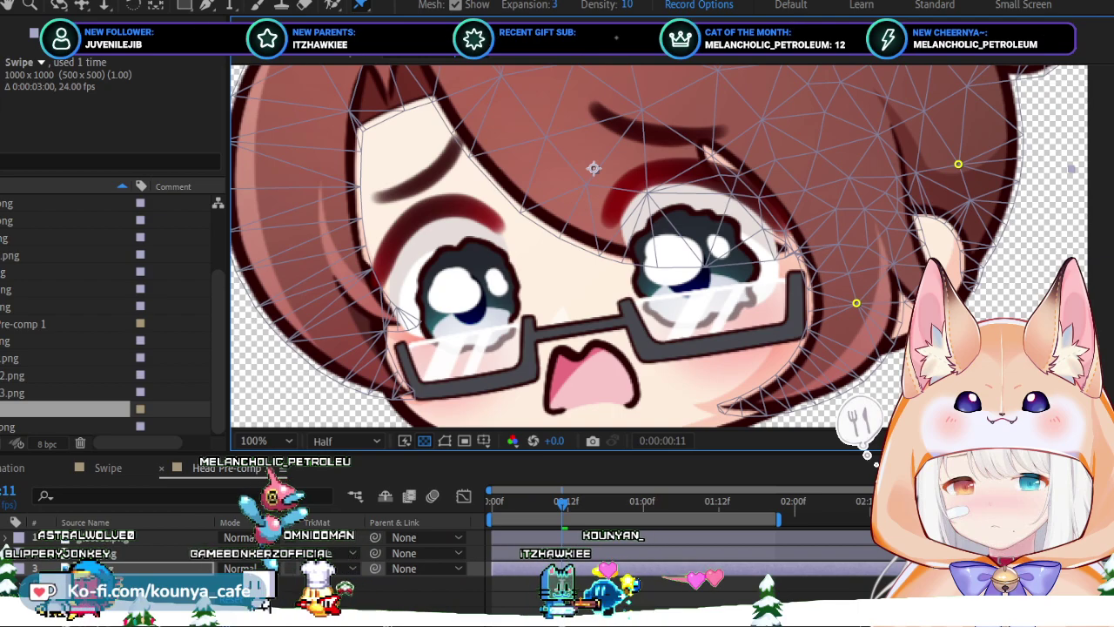
{"action": "key", "text": "ctrl+z"}
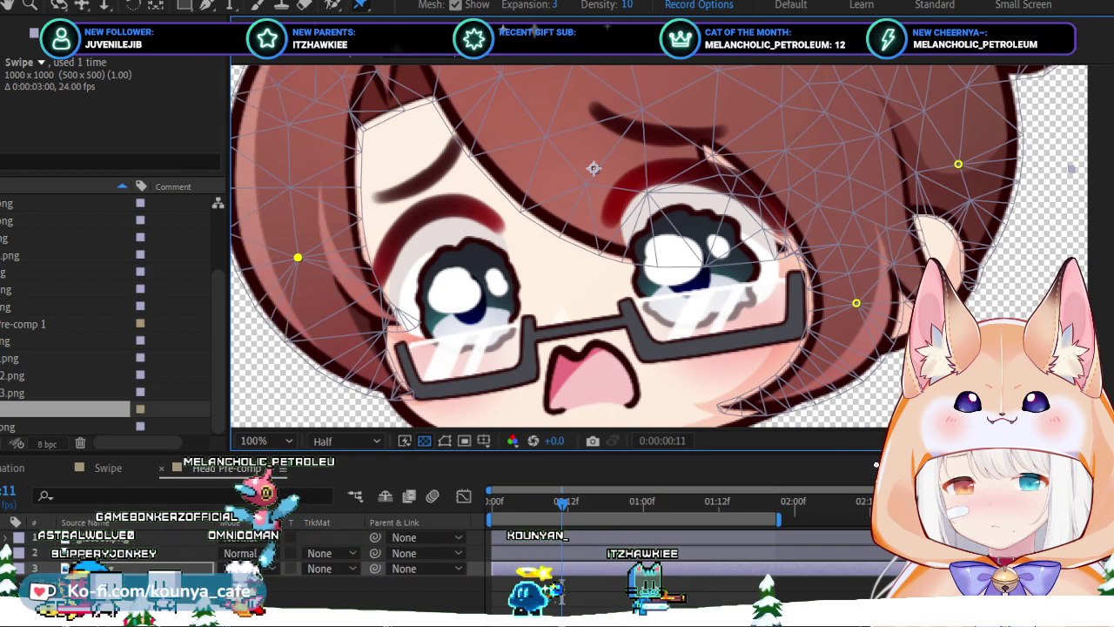
{"action": "key", "text": "ctrl+z"}
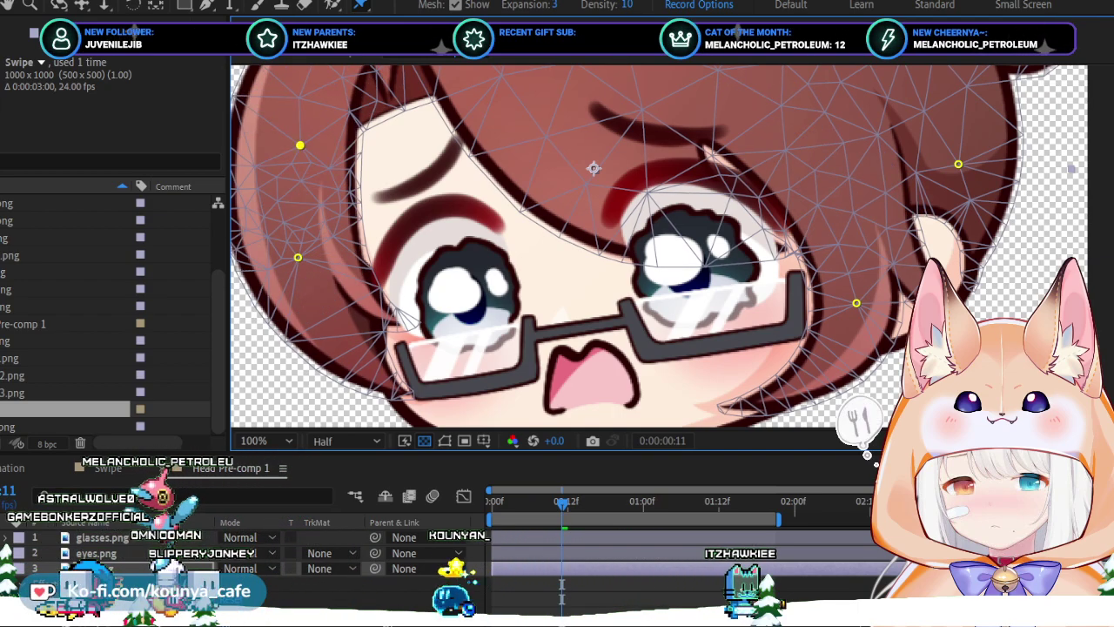
{"action": "key", "text": "ctrl+z"}
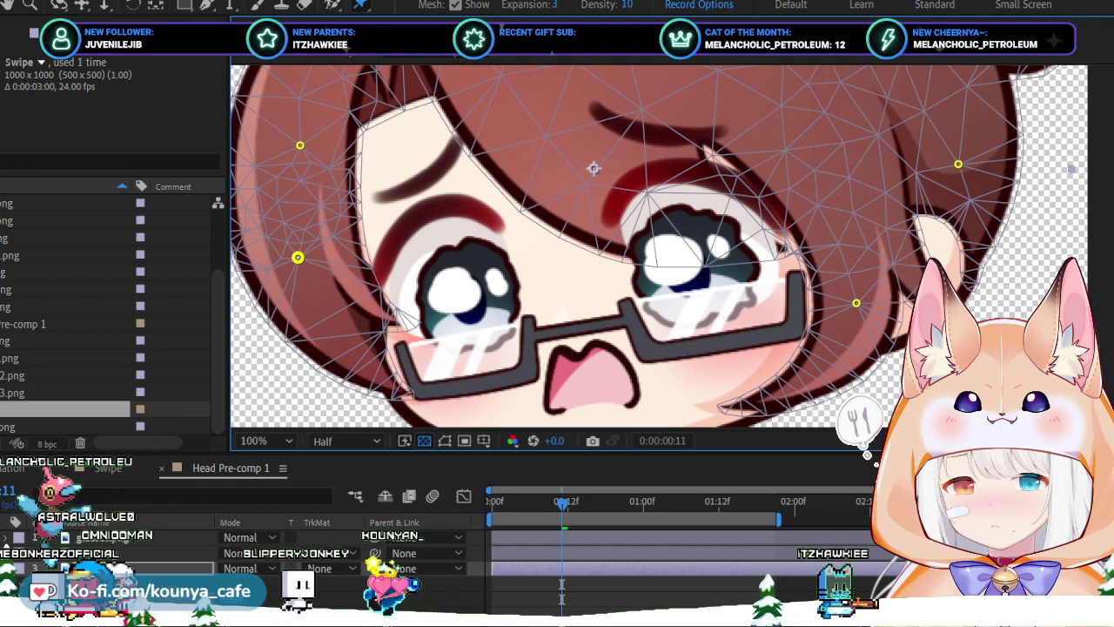
{"action": "key", "text": "ctrl+z"}
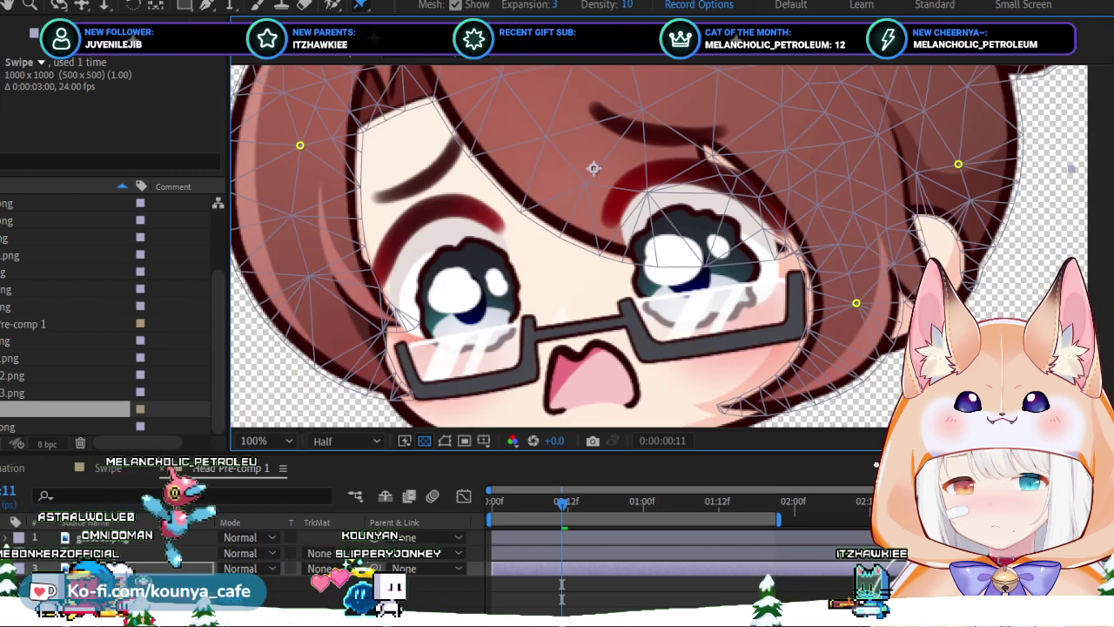
{"action": "key", "text": "ctrl+z"}
{"action": "key", "text": "ctrl+z"}
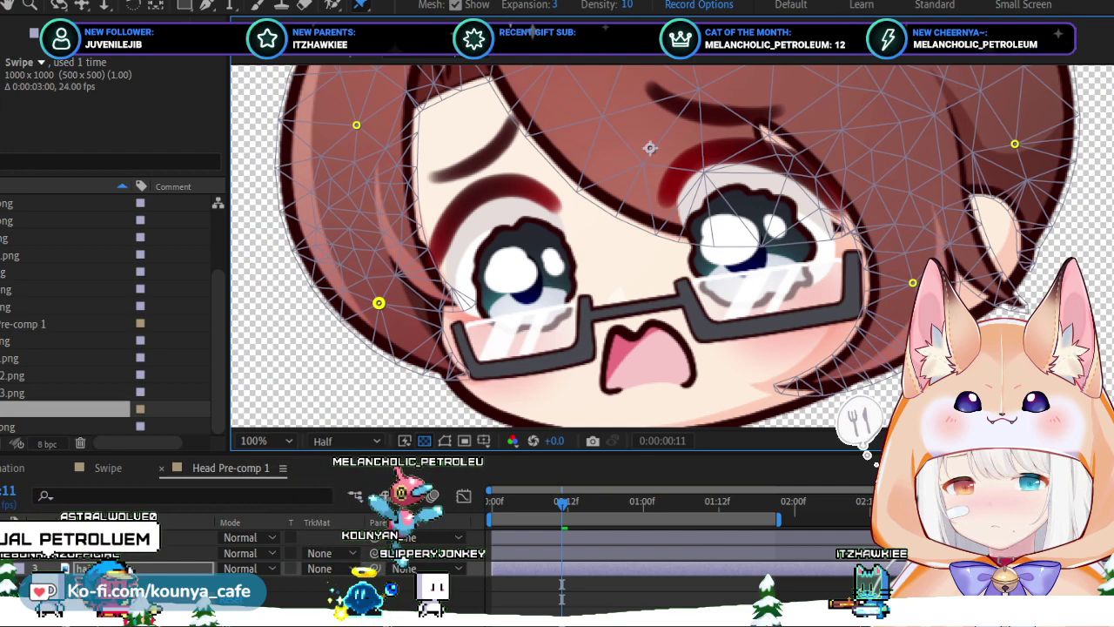
{"action": "key", "text": "ctrl+z"}
{"action": "key", "text": "ctrl+z"}
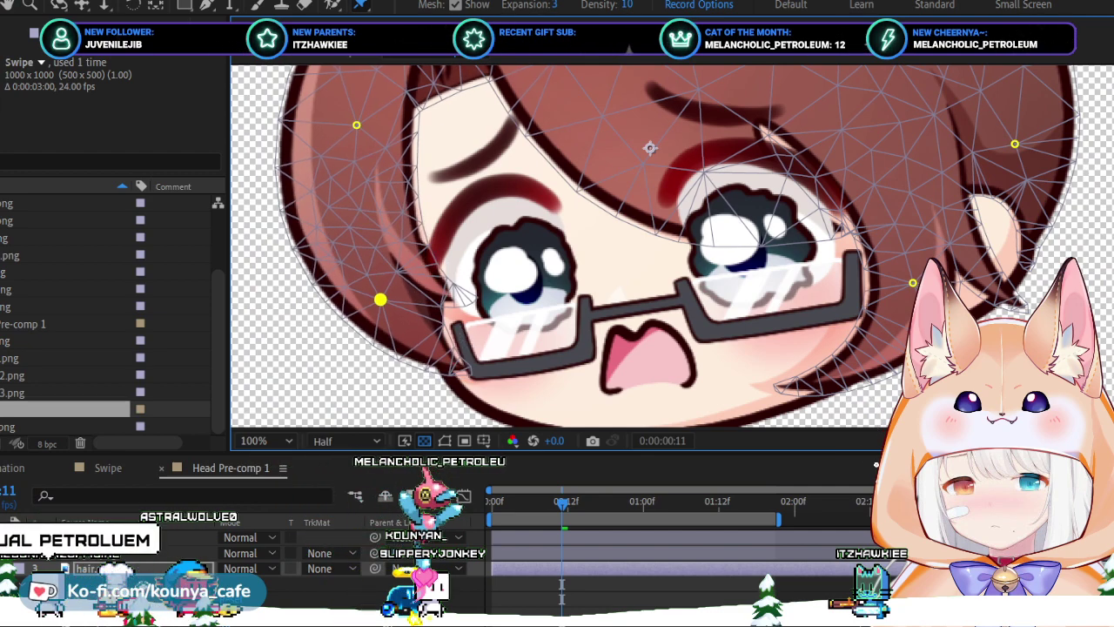
{"action": "key", "text": "ctrl+z"}
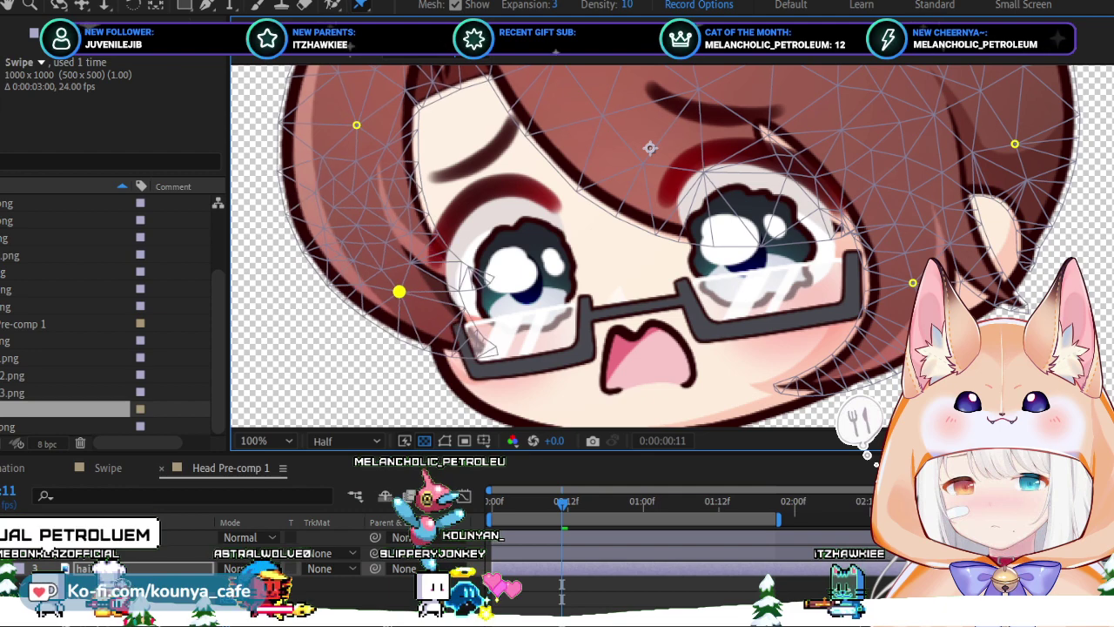
{"action": "key", "text": "ctrl+z"}
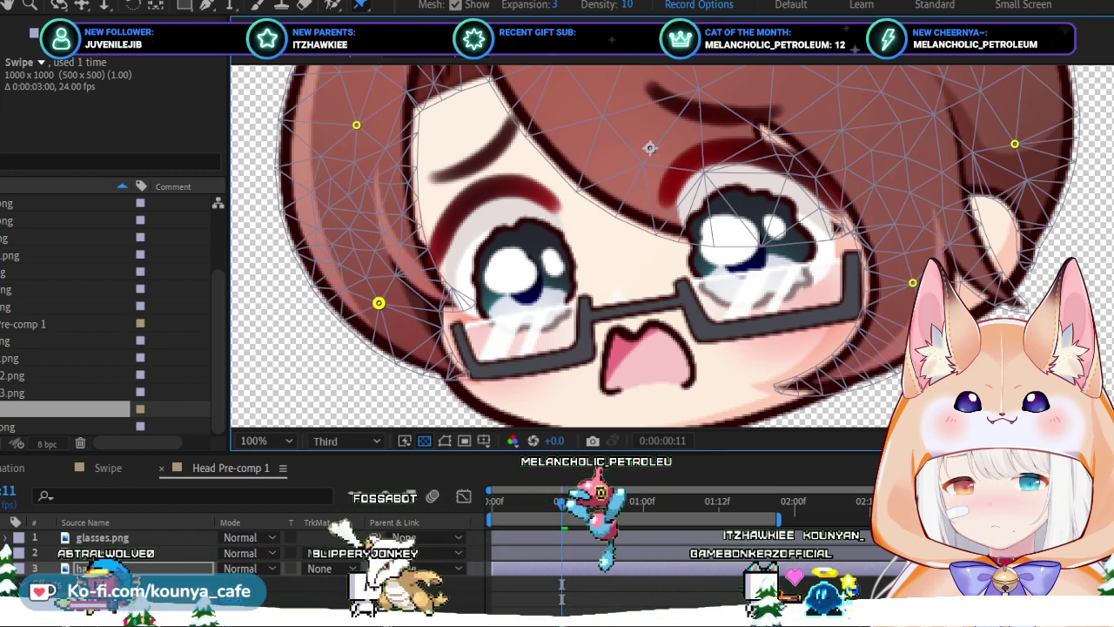
Replace the old upper-left hair pins with new pins on the left hair edge and beside the left glasses rim.
{"action": "key", "text": "Delete"}
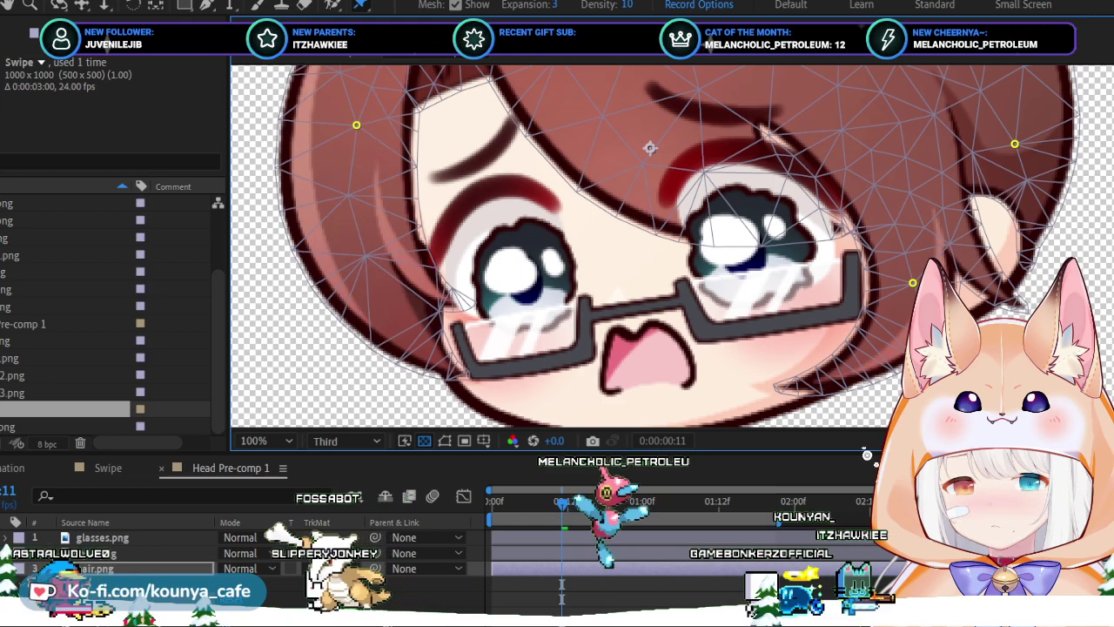
{"action": "left_click", "coordinate": [356, 124]}
{"action": "key", "text": "Delete"}
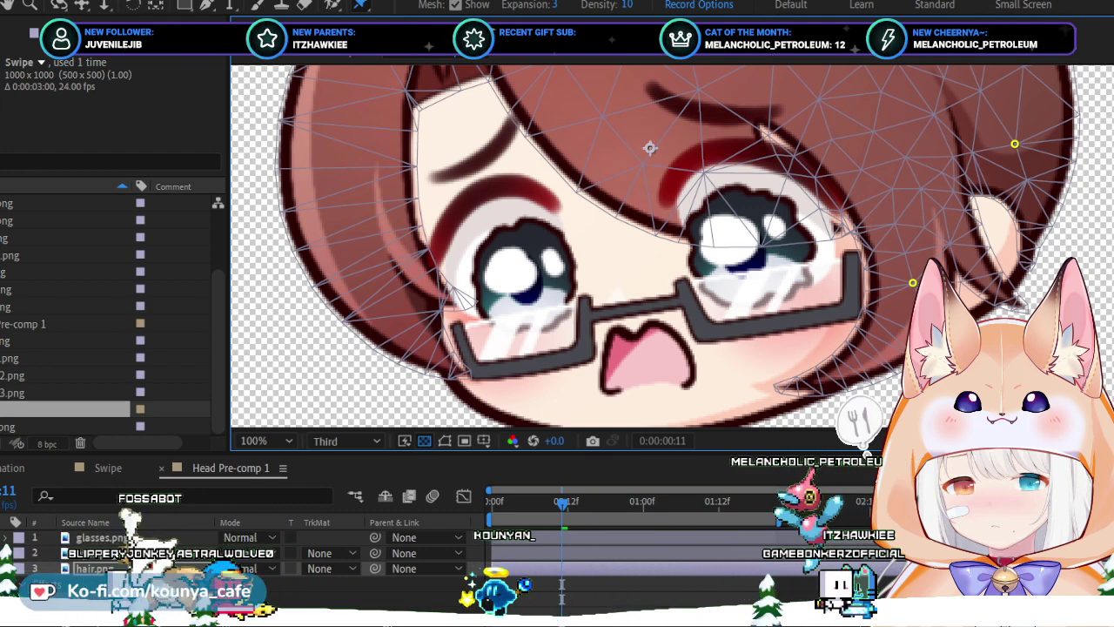
{"action": "left_click", "coordinate": [371, 211]}
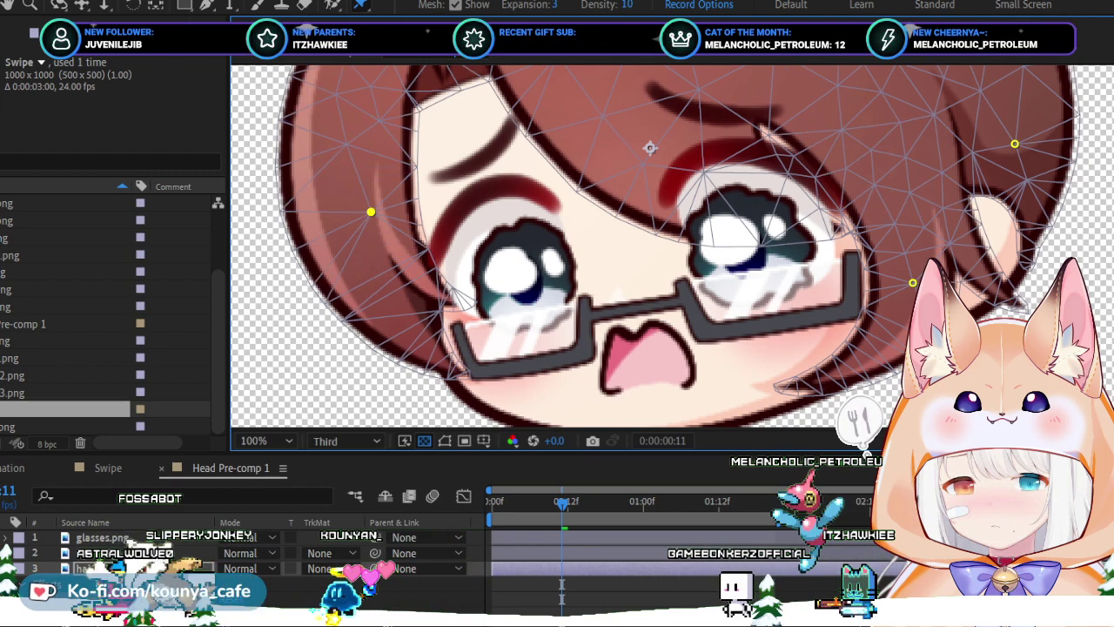
{"action": "left_click", "coordinate": [421, 349]}
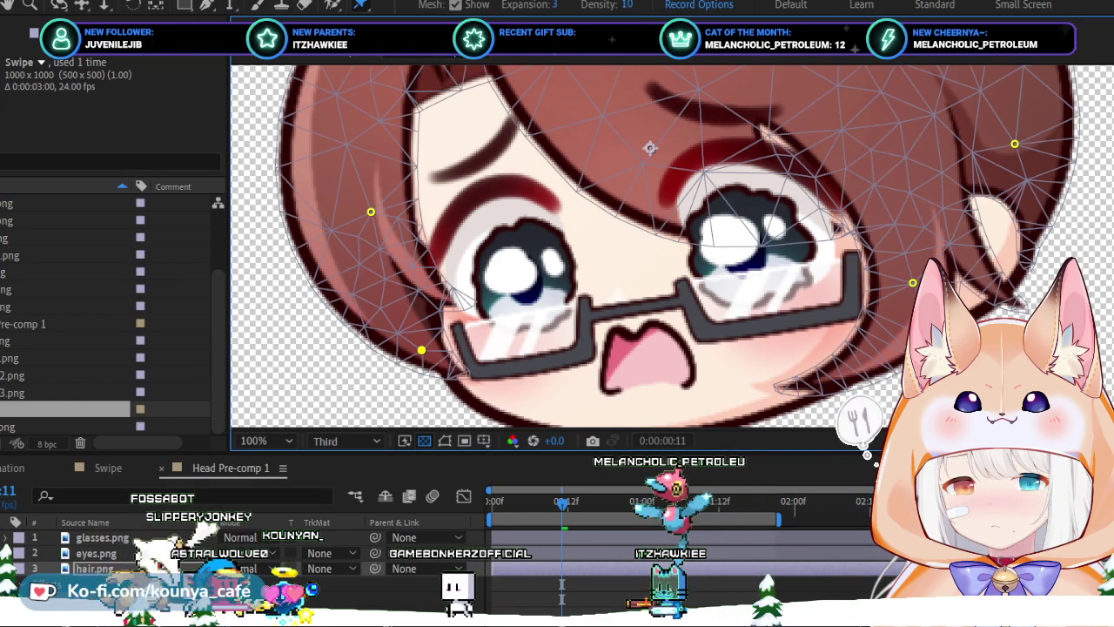
Key the left glasses-rim pin shifted up and right at frame 22, previewing the sway.
{"action": "key", "text": "Page_Up"}
{"action": "key", "text": "Page_Up"}
{"action": "key", "text": "Page_Up"}
{"action": "key", "text": "Page_Up"}
{"action": "key", "text": "Page_Up"}
{"action": "key", "text": "Page_Up"}
{"action": "key", "text": "Page_Up"}
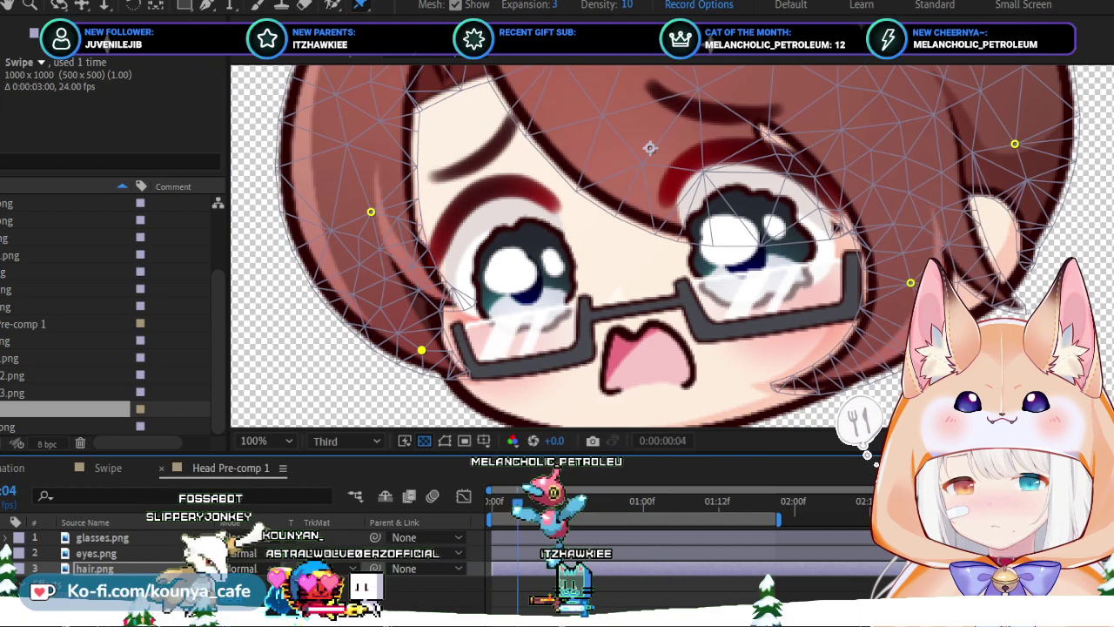
{"action": "key", "text": "space"}
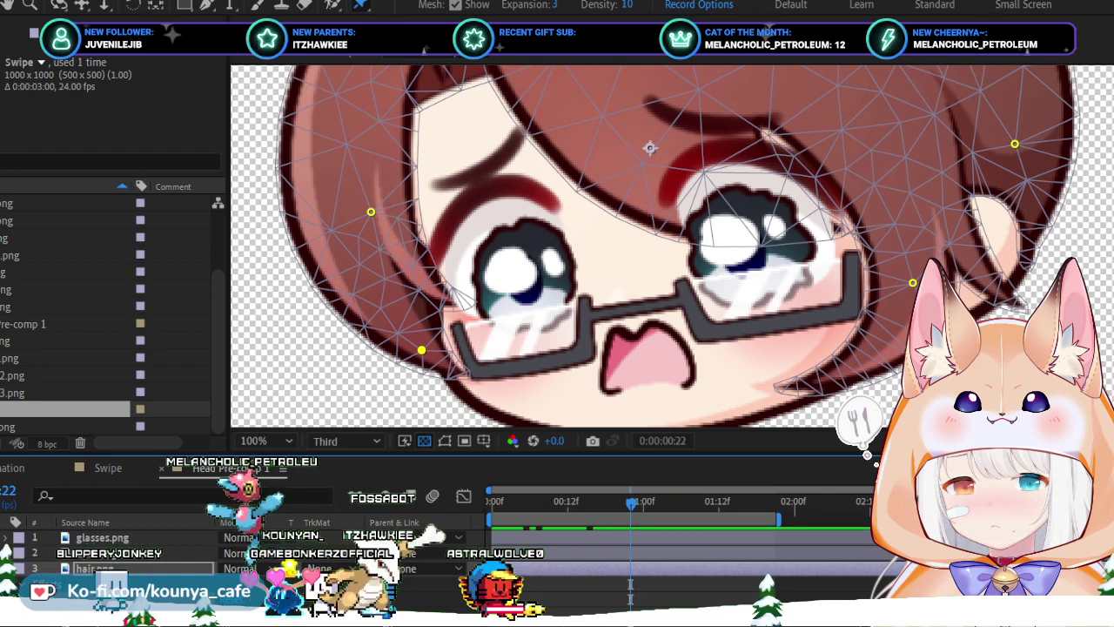
{"action": "left_click_drag", "start_coordinate": [421, 350], "coordinate": [443, 337]}
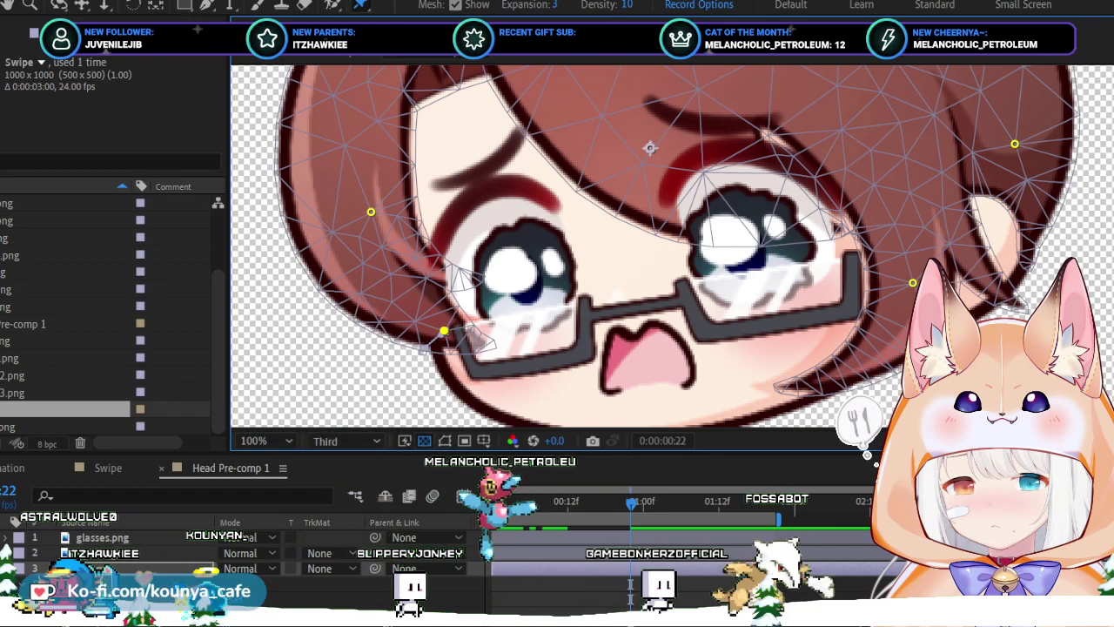
{"action": "key", "text": "j"}
{"action": "key", "text": "j"}
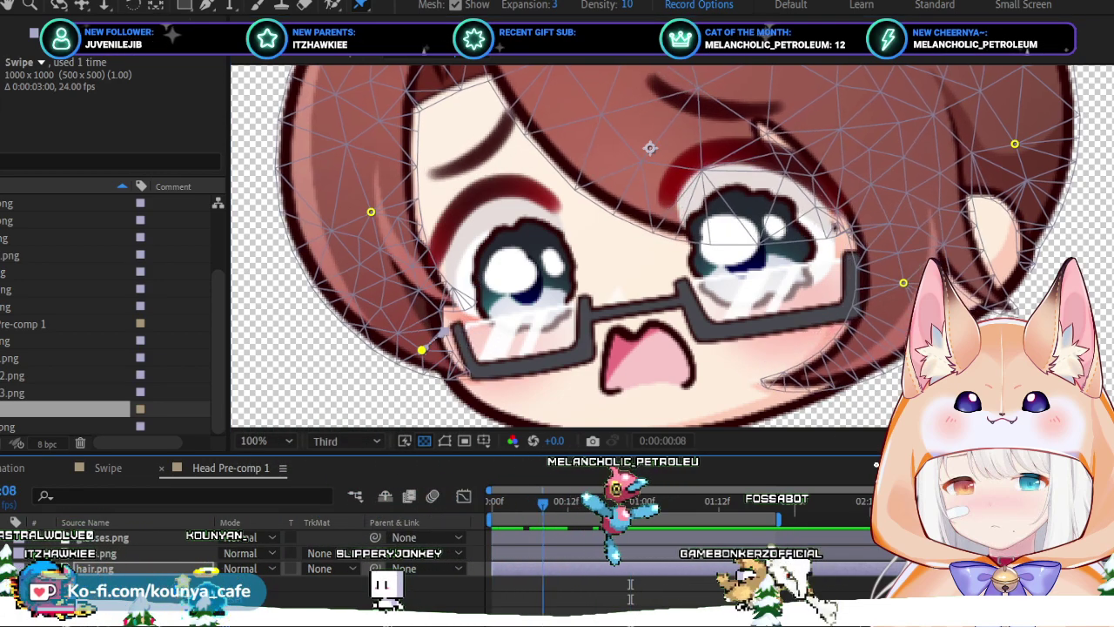
{"action": "key", "text": "k"}
{"action": "key", "text": "k"}
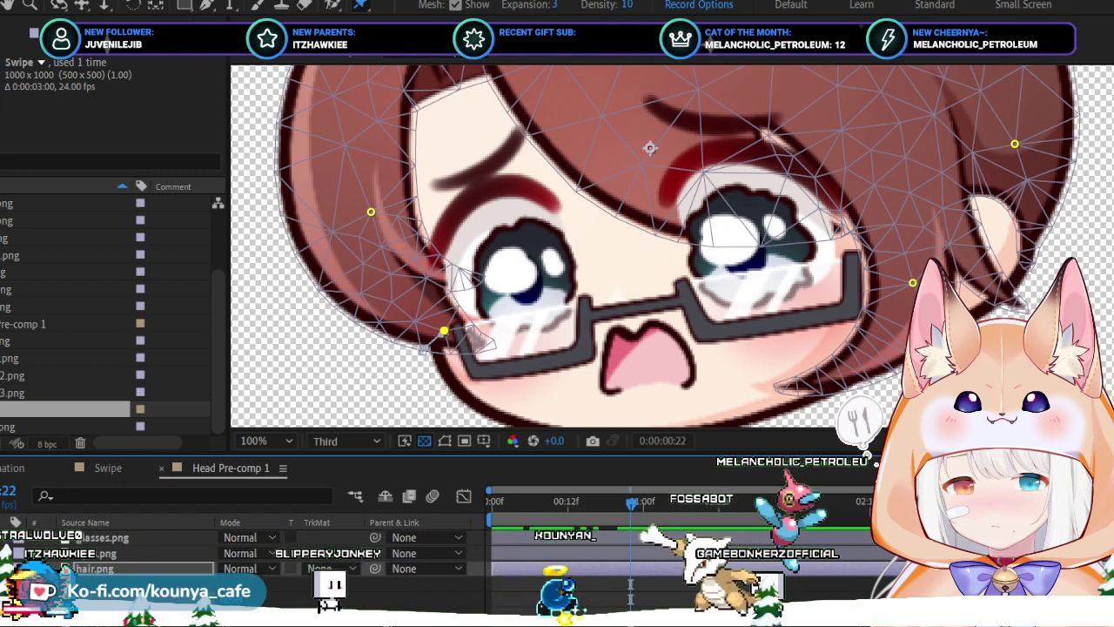
{"action": "key", "text": "space"}
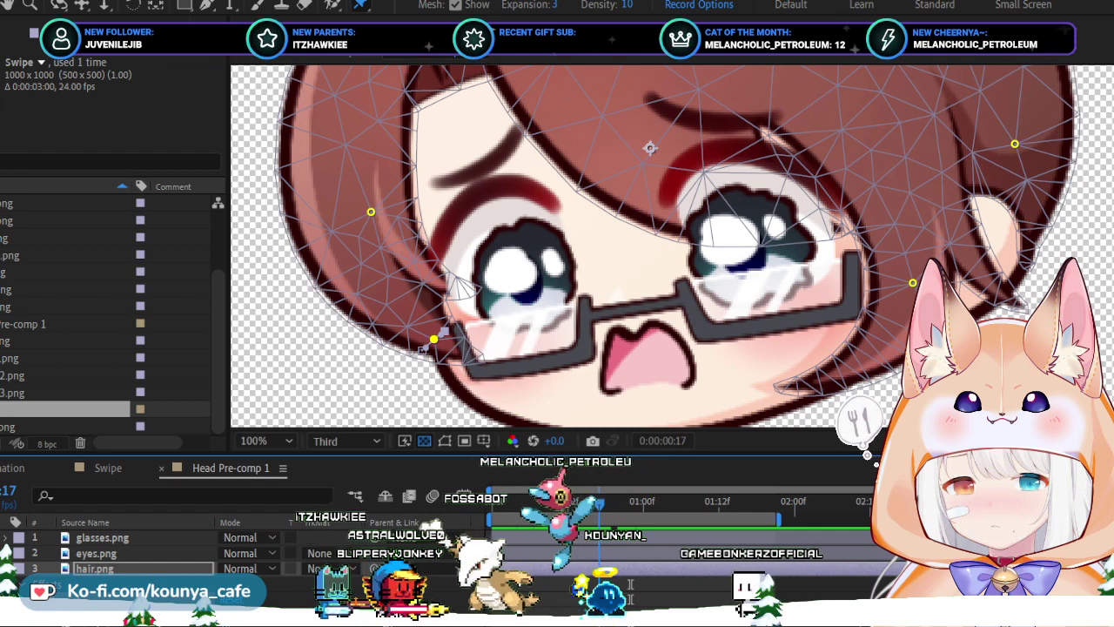
{"action": "left_click_drag", "start_coordinate": [433, 339], "coordinate": [443, 331]}
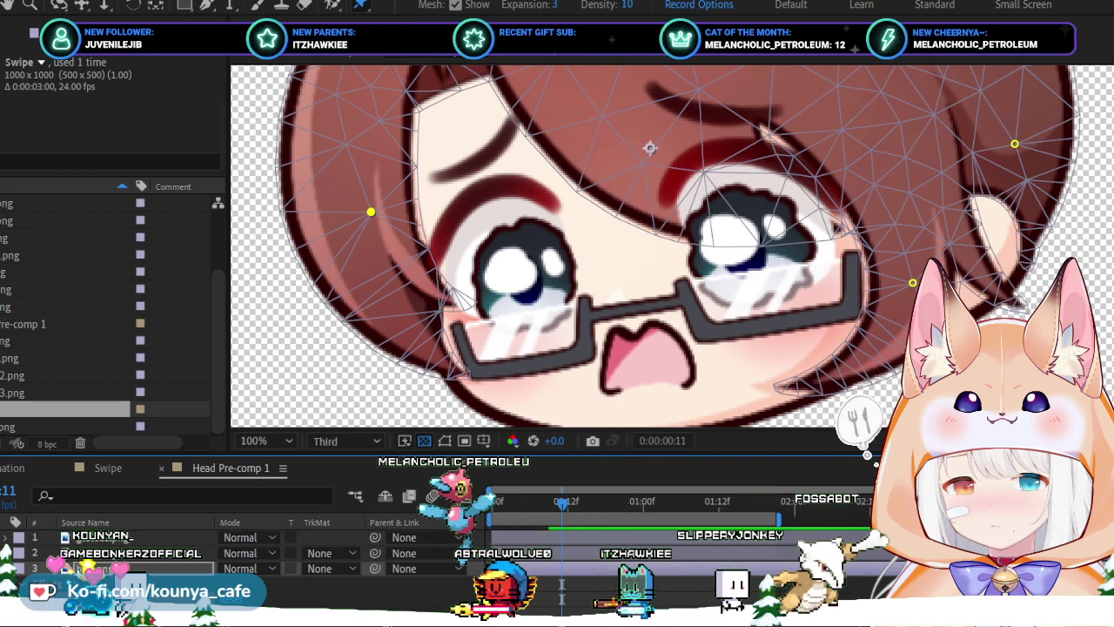
Nudge the pin beside the left lens slightly up-right, reverting a larger outward pull.
{"action": "left_click", "coordinate": [424, 335]}
{"action": "left_click_drag", "start_coordinate": [423, 335], "coordinate": [440, 327]}
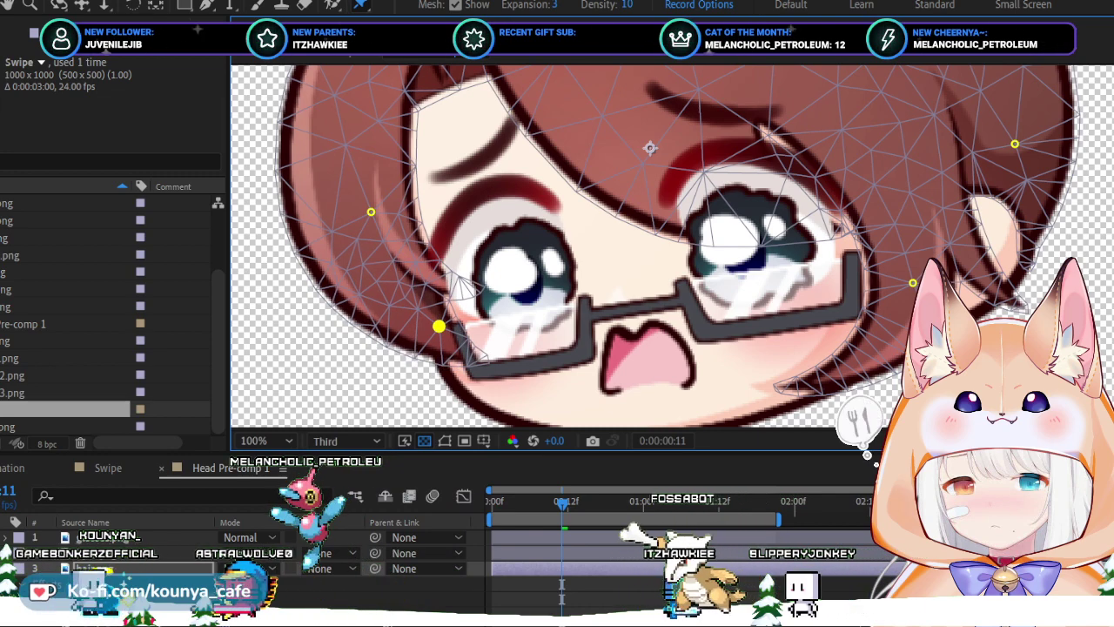
{"action": "left_click_drag", "start_coordinate": [440, 327], "coordinate": [443, 324]}
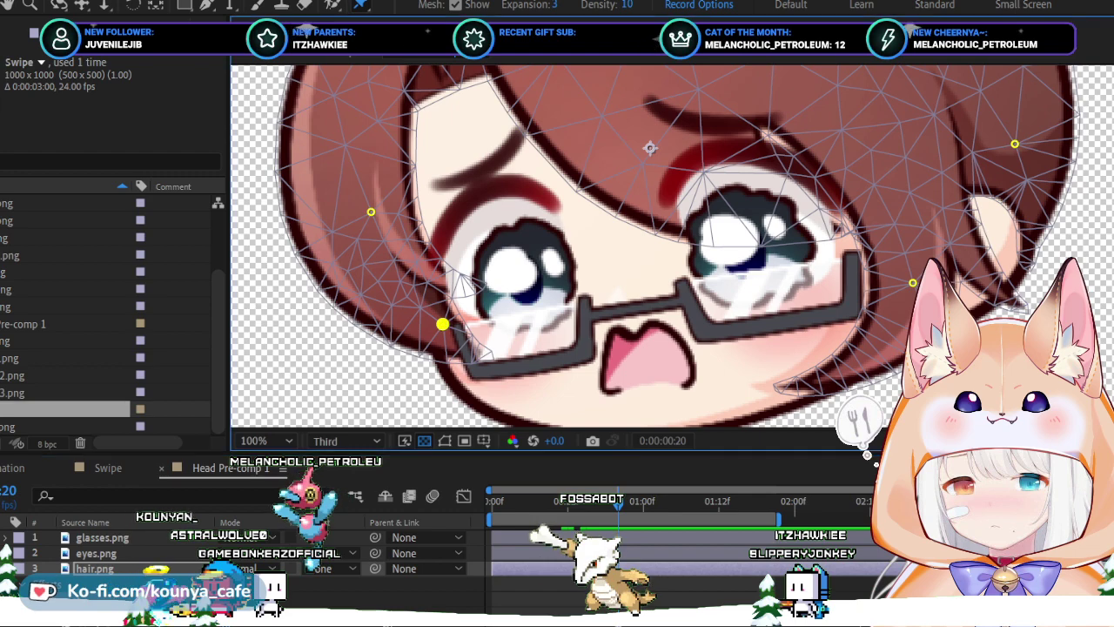
{"action": "left_click_drag", "start_coordinate": [443, 324], "coordinate": [422, 339]}
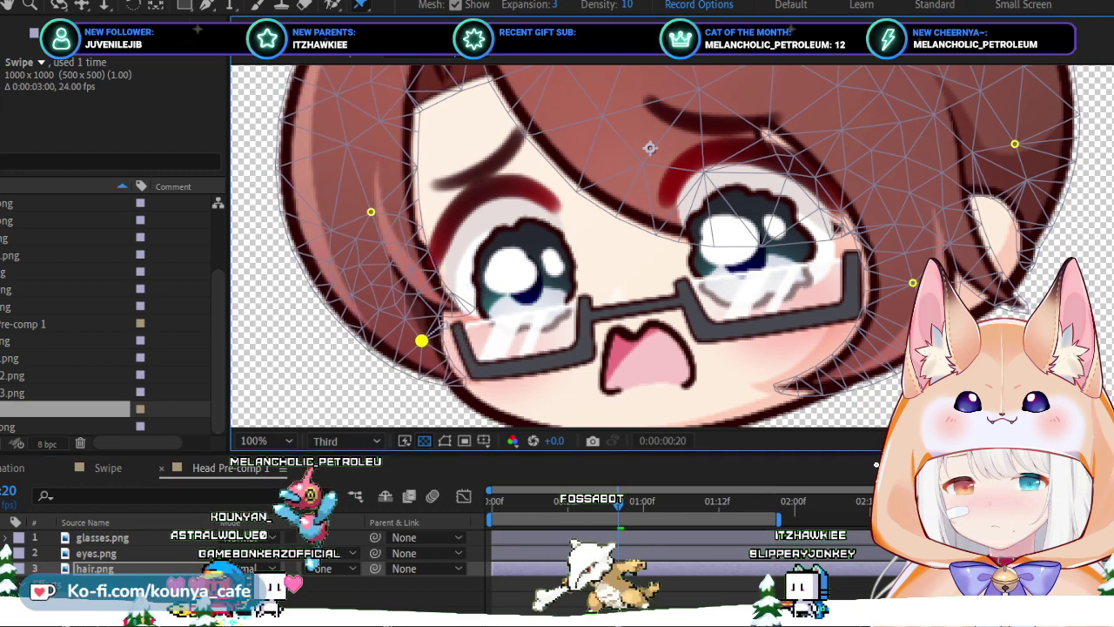
{"action": "key", "text": "ctrl+z"}
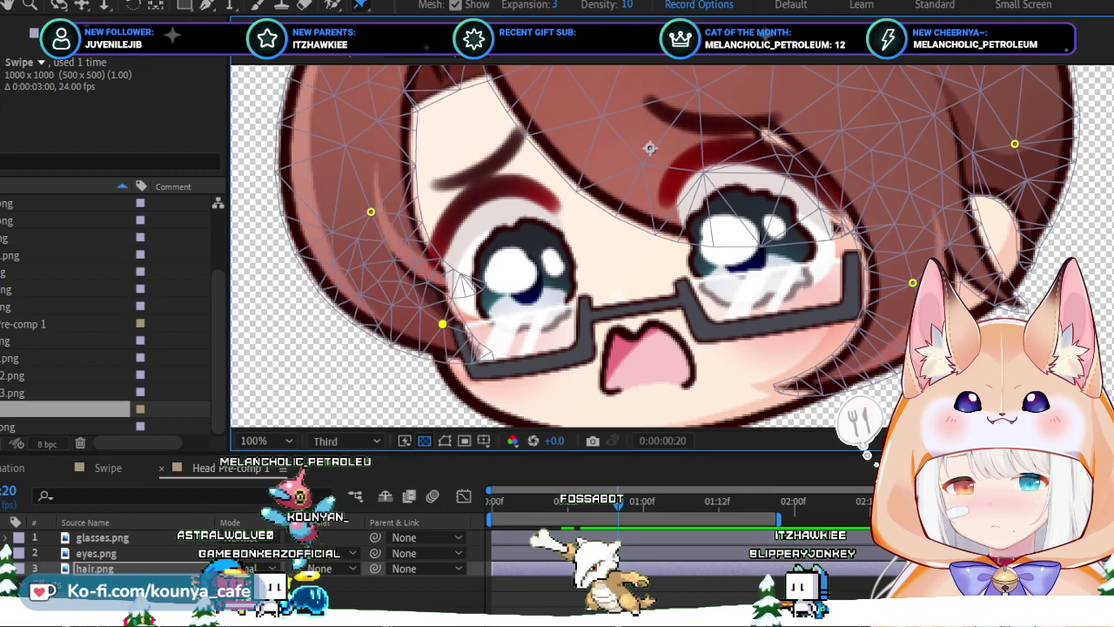
Preview the hair sway from the first frame.
{"action": "key", "text": "Home"}
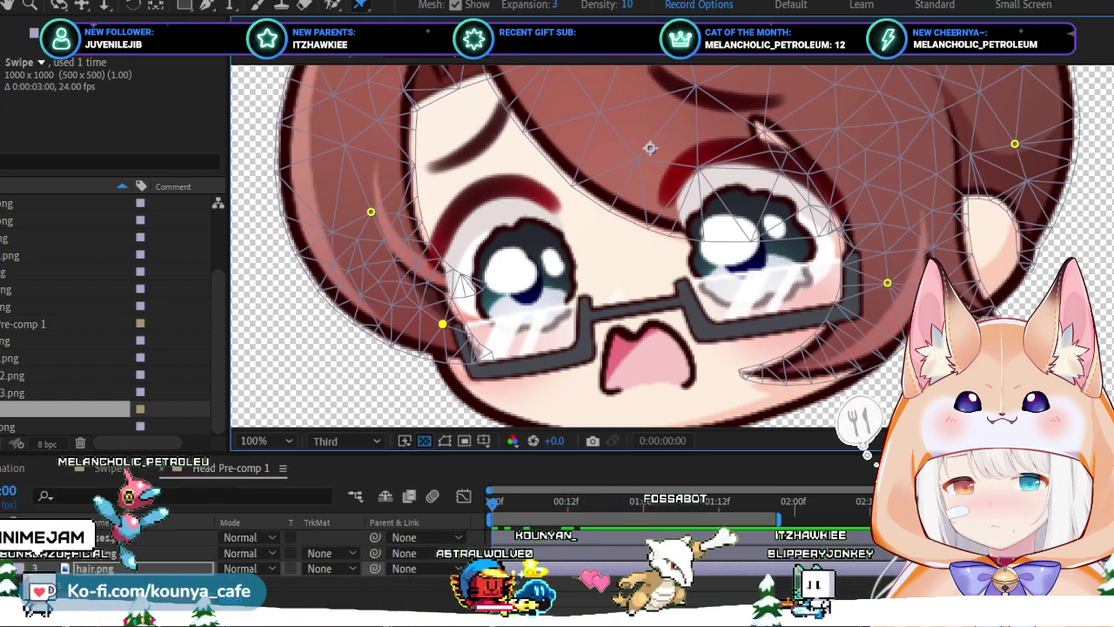
{"action": "key", "text": "k"}
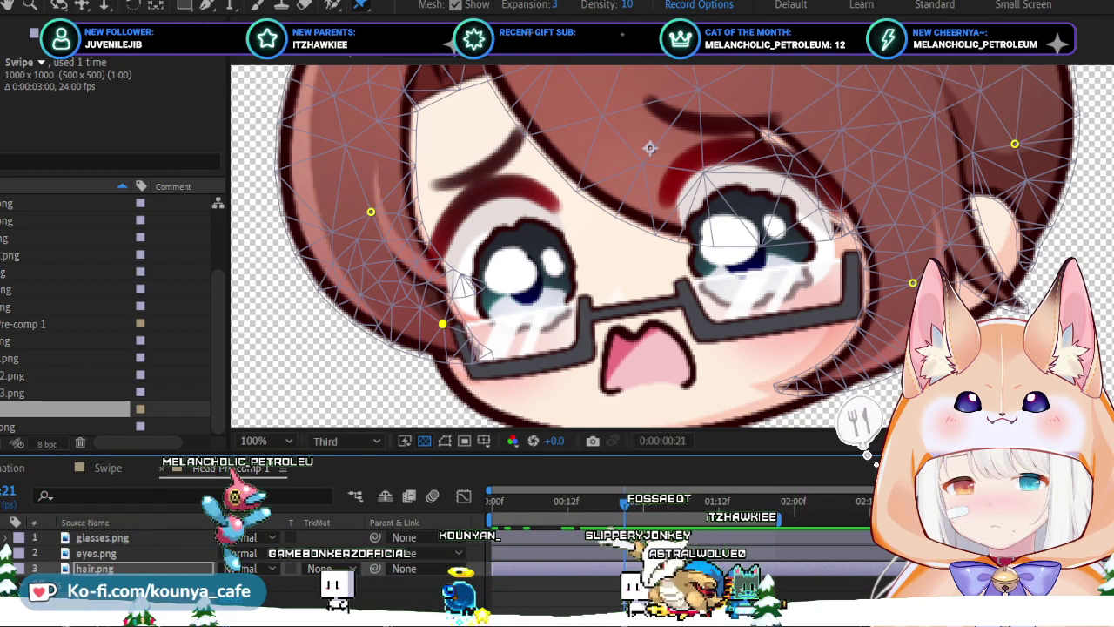
{"action": "key", "text": "shift+Page_Up"}
Step to around frame 20, nudge the selected hair pin left, and preview from the start.
{"action": "key", "text": "Page_Up"}
{"action": "key", "text": "Page_Up"}
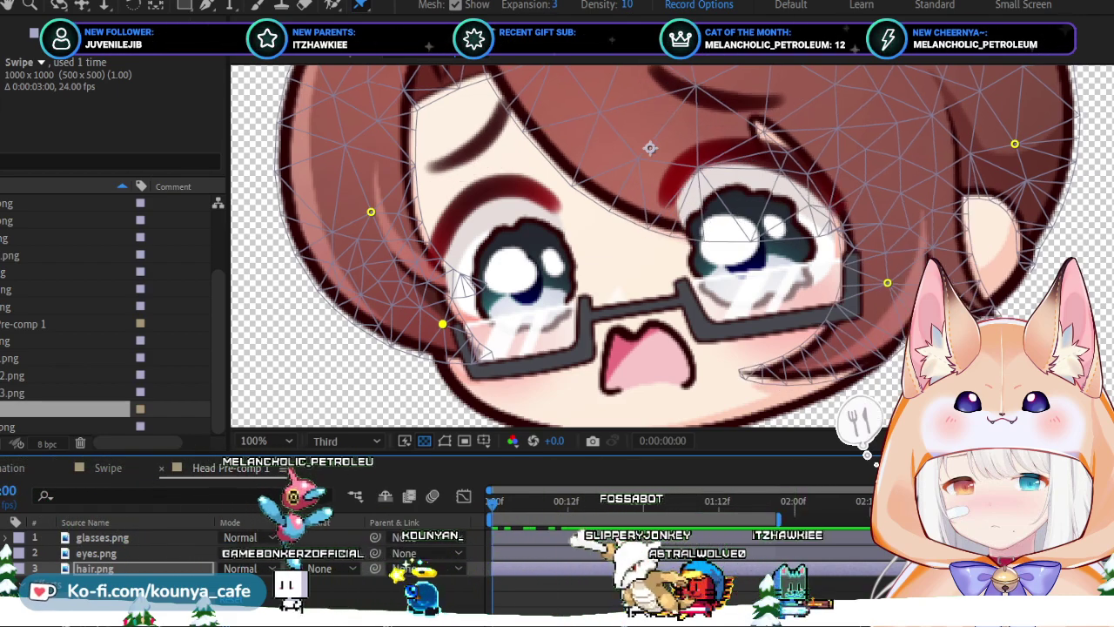
{"action": "key", "text": "shift+Page_Down"}
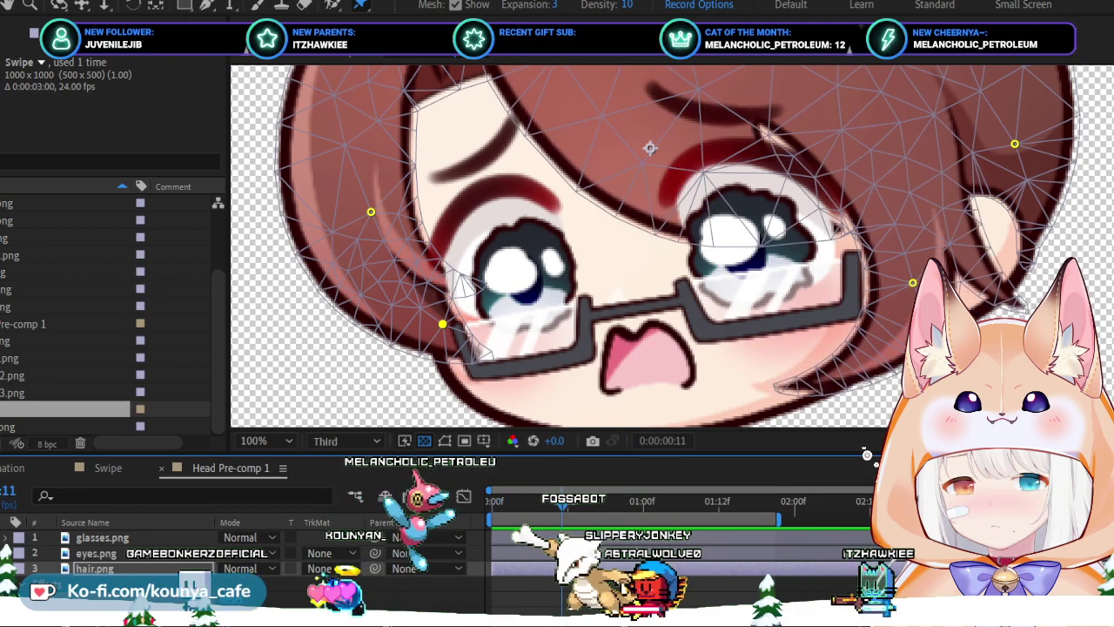
{"action": "key", "text": "Page_Down"}
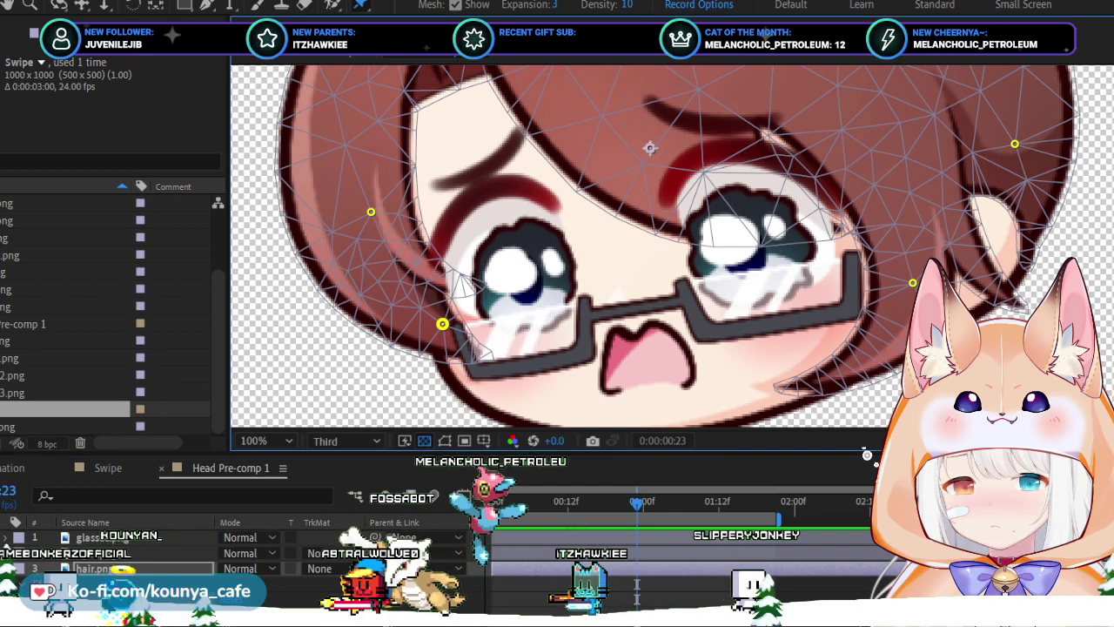
{"action": "key", "text": "Left"}
{"action": "key", "text": "Left"}
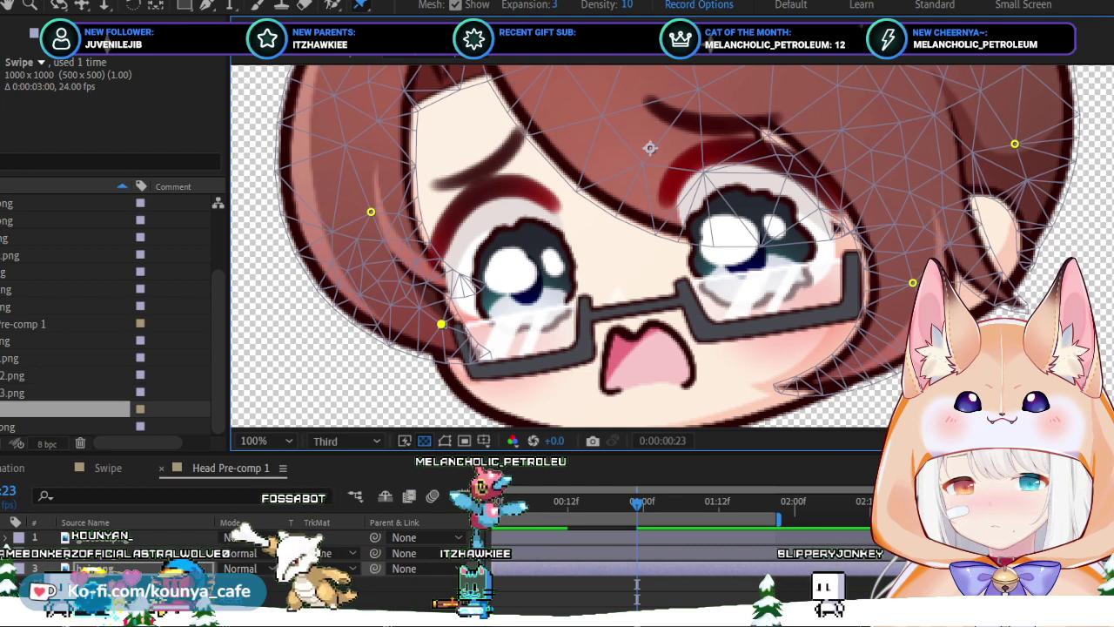
{"action": "key", "text": "Home"}
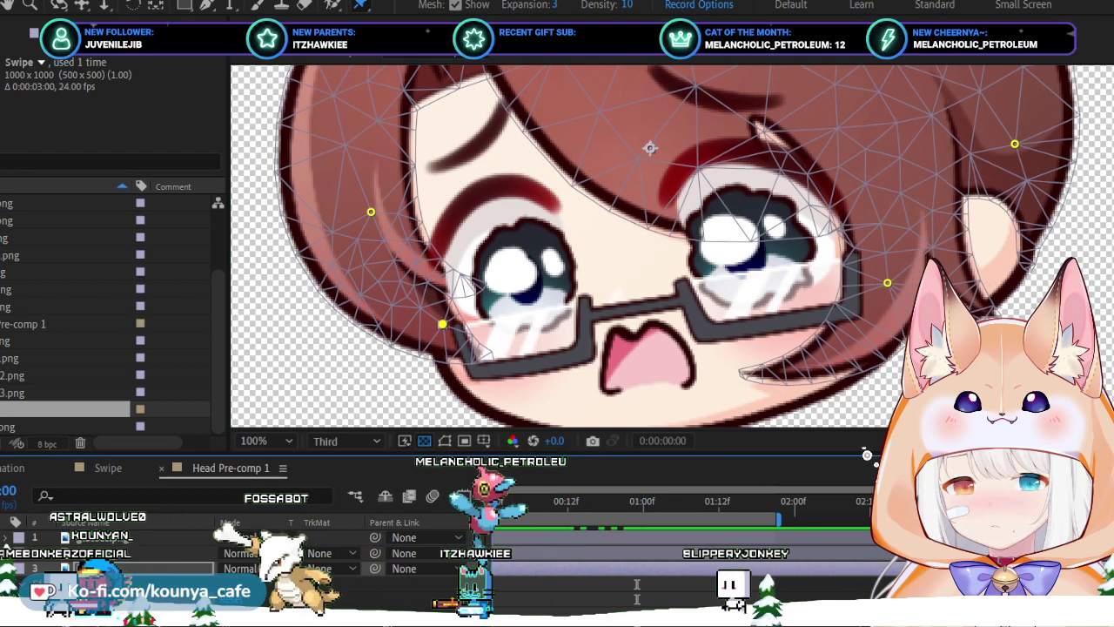
{"action": "key", "text": "space"}
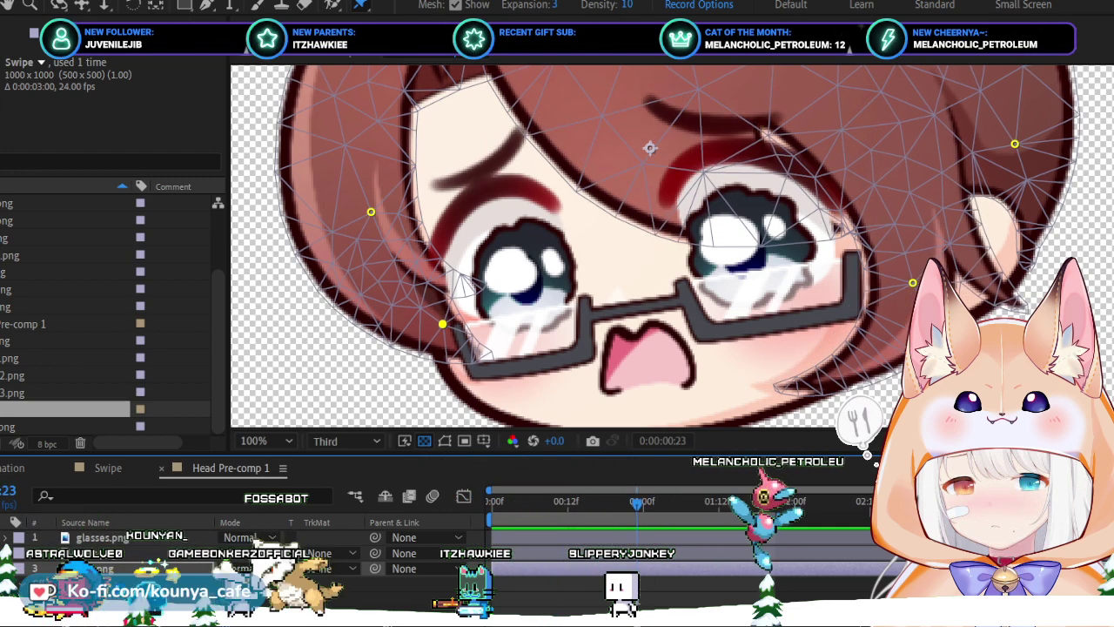
At frame 23, pull the left-lens hair pin outward, then nudge it slightly right.
{"action": "left_click_drag", "start_coordinate": [442, 324], "coordinate": [424, 335]}
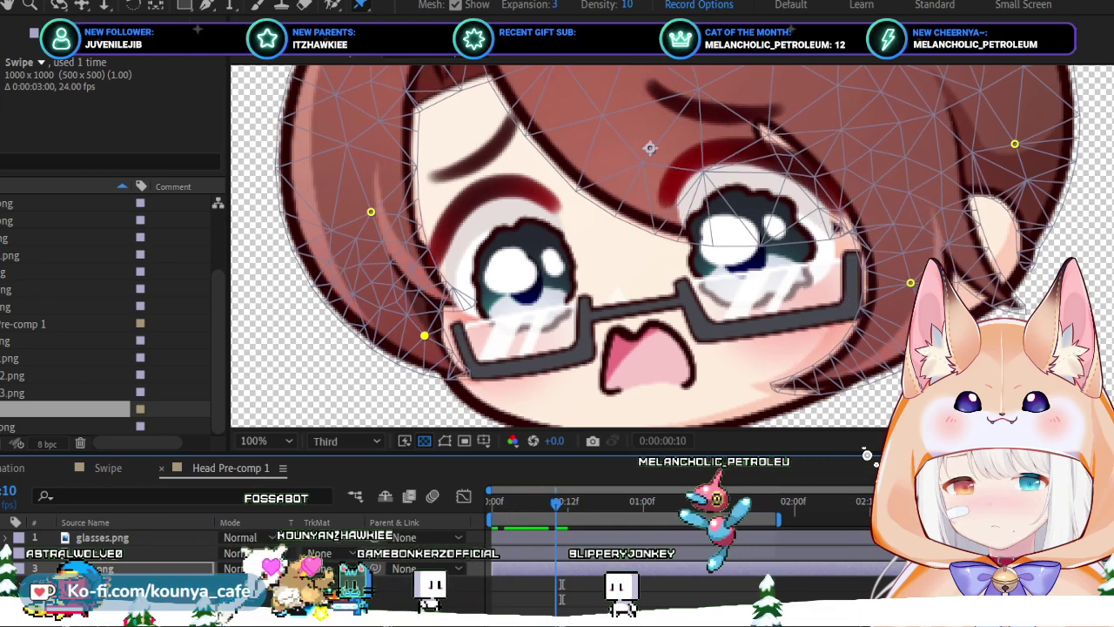
{"action": "left_click", "coordinate": [423, 335]}
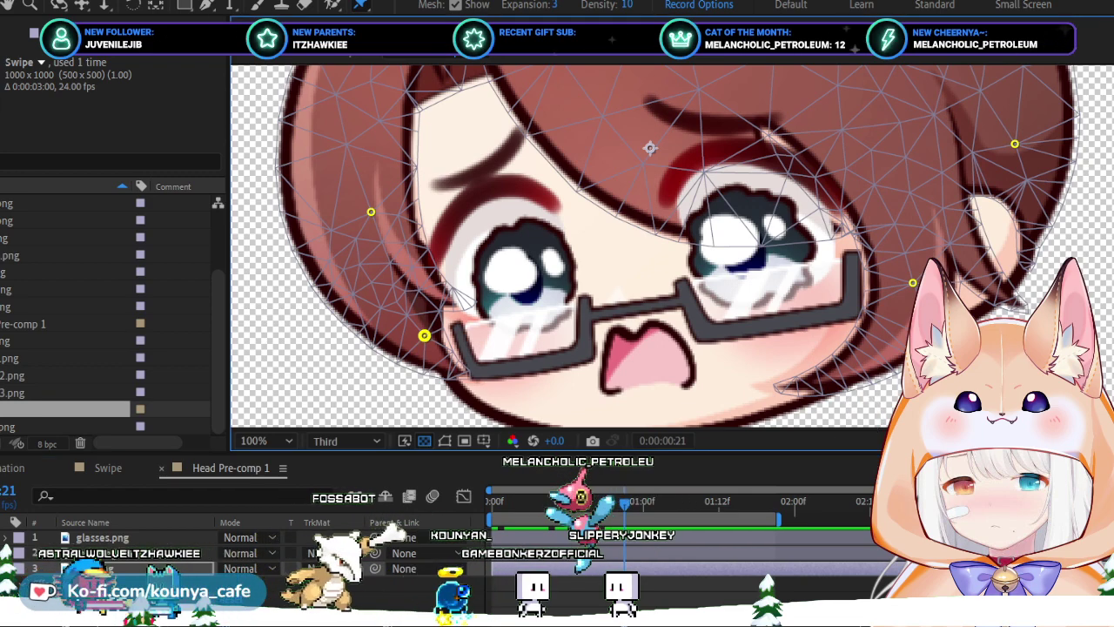
{"action": "left_click_drag", "start_coordinate": [424, 335], "coordinate": [425, 335]}
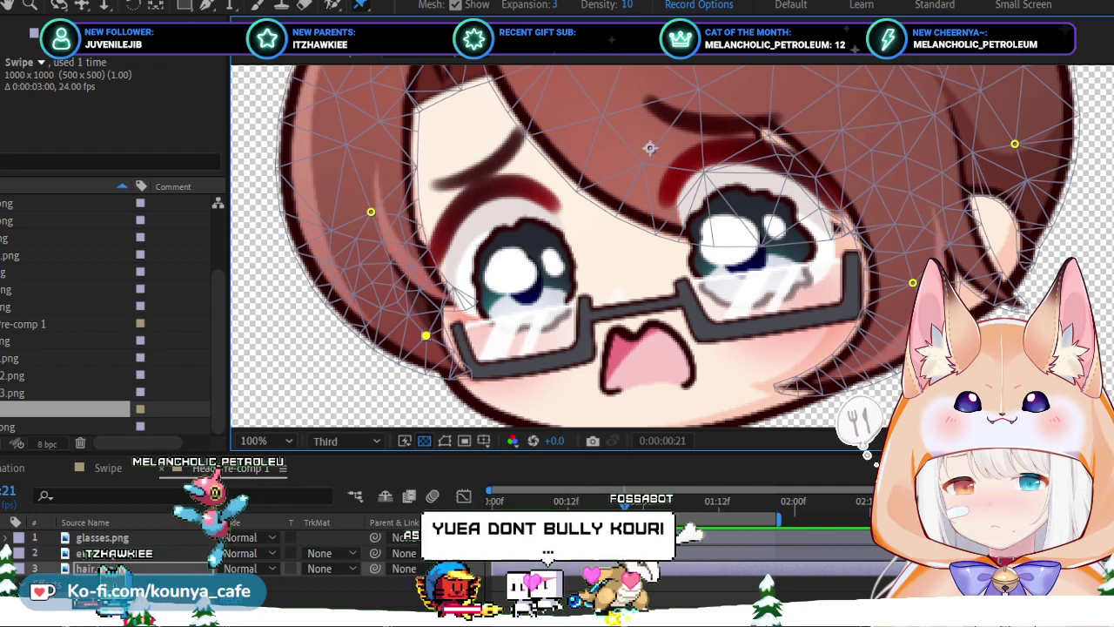
{"action": "key", "text": "space"}
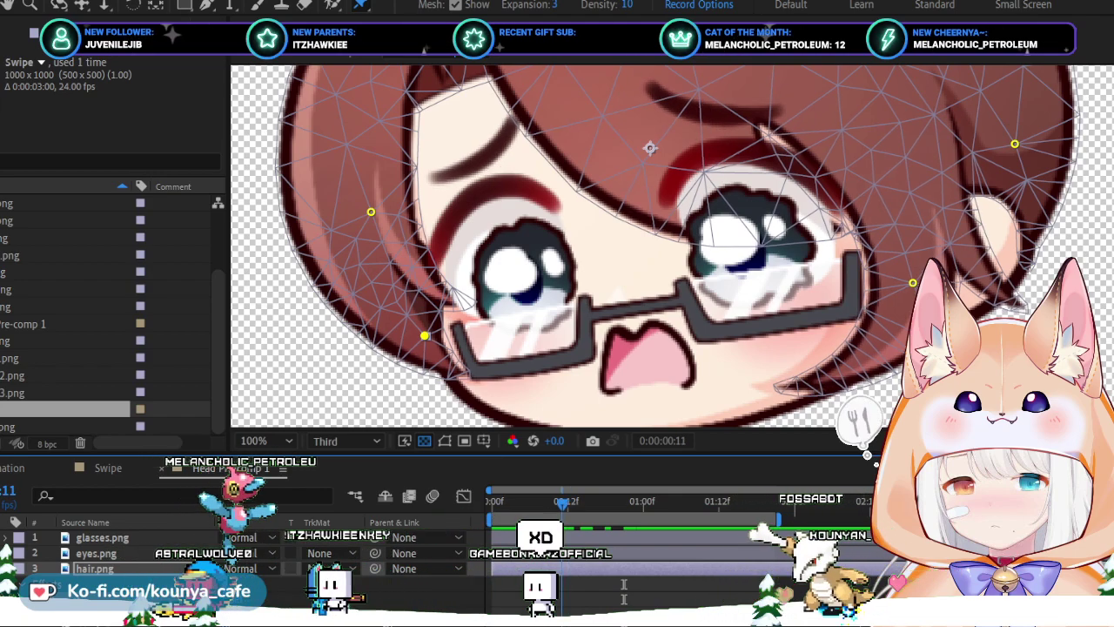
Move the left-lens pin inward at frame 11 and swing it outward at frame 21.
{"action": "key", "text": "Page_Up"}
{"action": "key", "text": "Page_Up"}
{"action": "key", "text": "Page_Up"}
{"action": "key", "text": "space"}
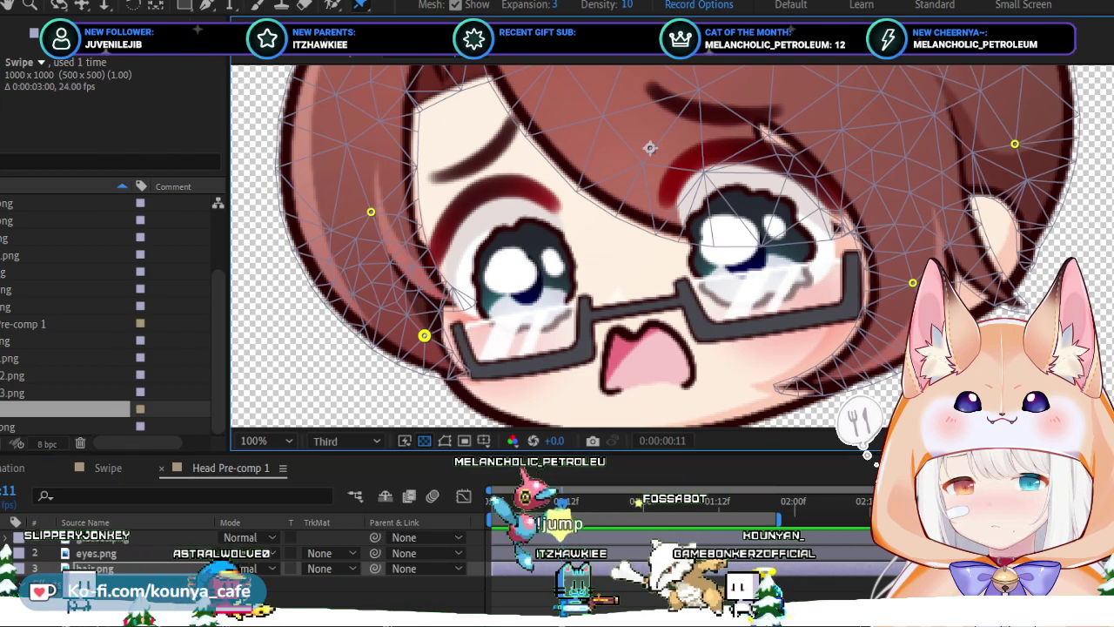
{"action": "left_click_drag", "start_coordinate": [424, 335], "coordinate": [448, 321]}
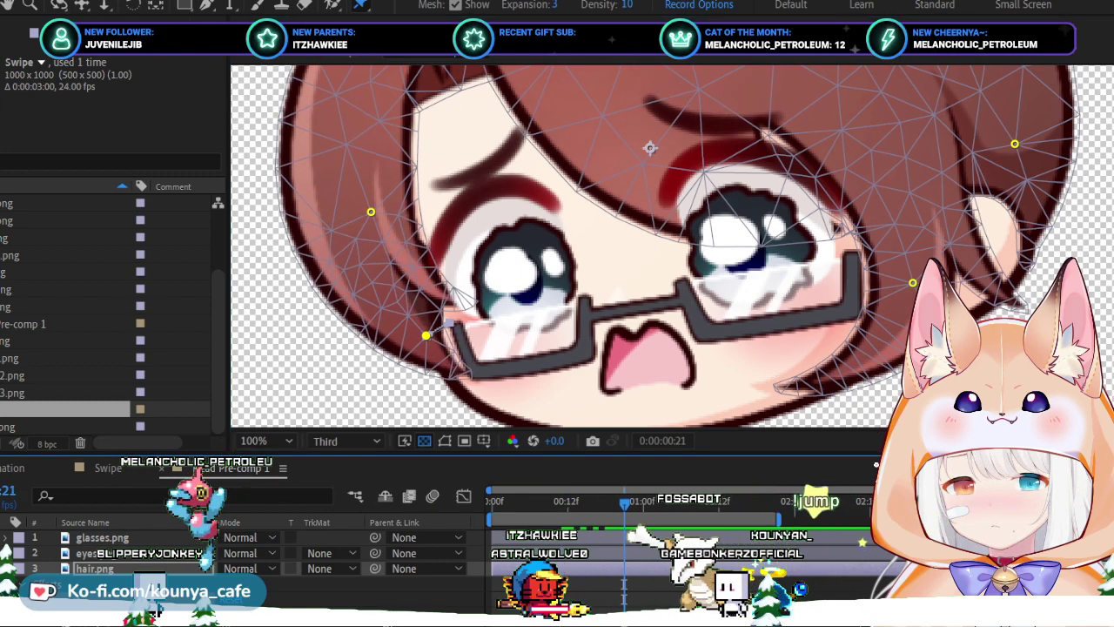
{"action": "left_click_drag", "start_coordinate": [425, 335], "coordinate": [400, 331]}
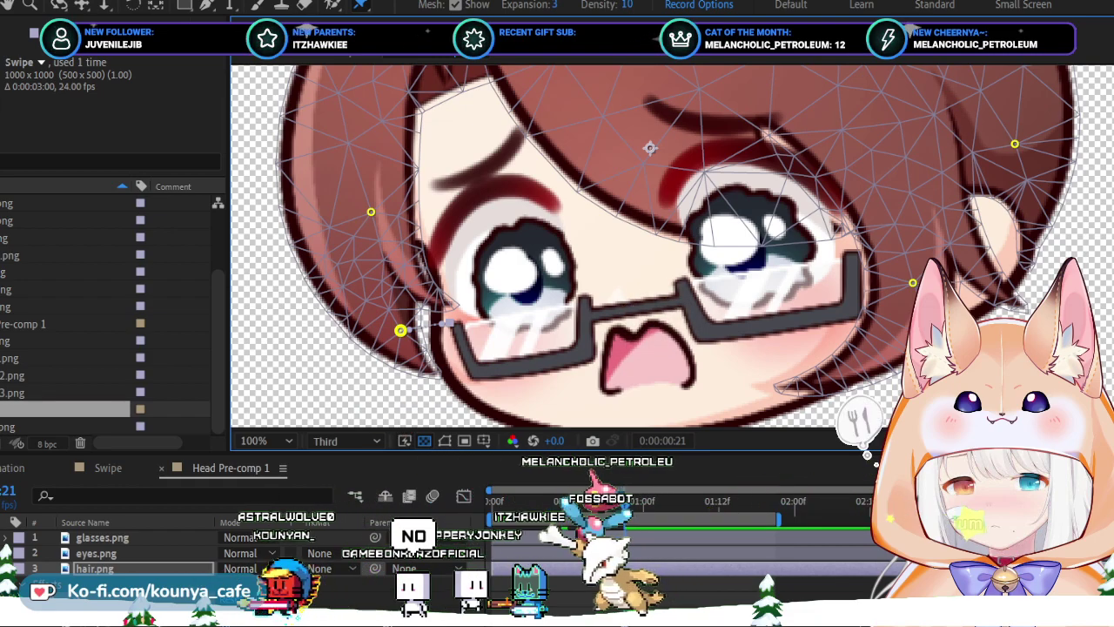
Select the left-lens hair pin and, at frame 11, pull it down and left.
{"action": "left_click", "coordinate": [400, 331]}
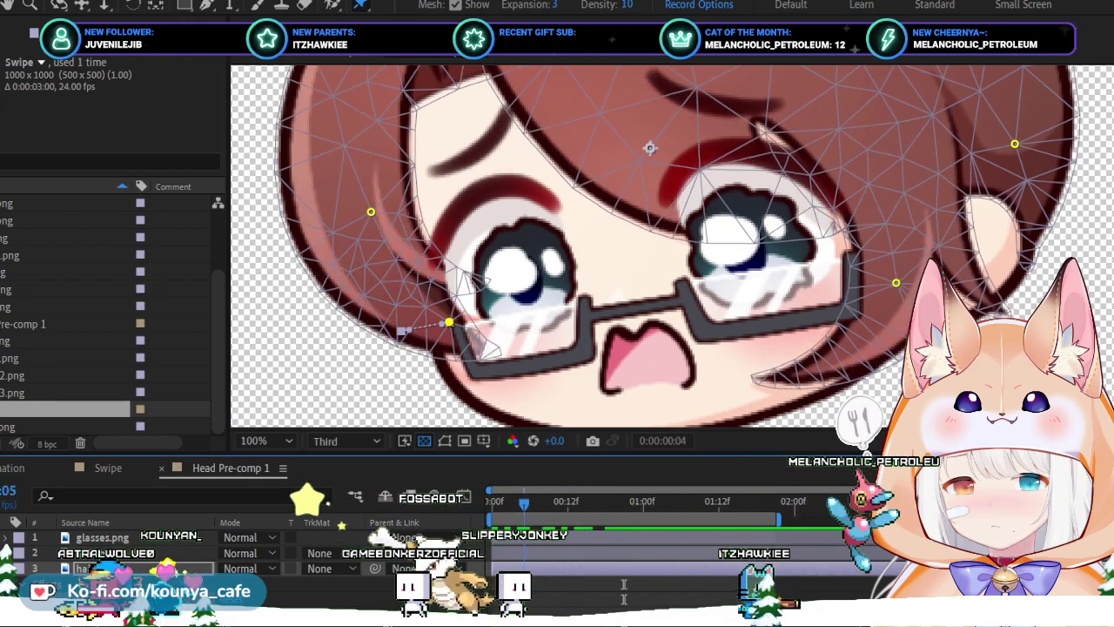
{"action": "key", "text": "space"}
{"action": "key", "text": "space"}
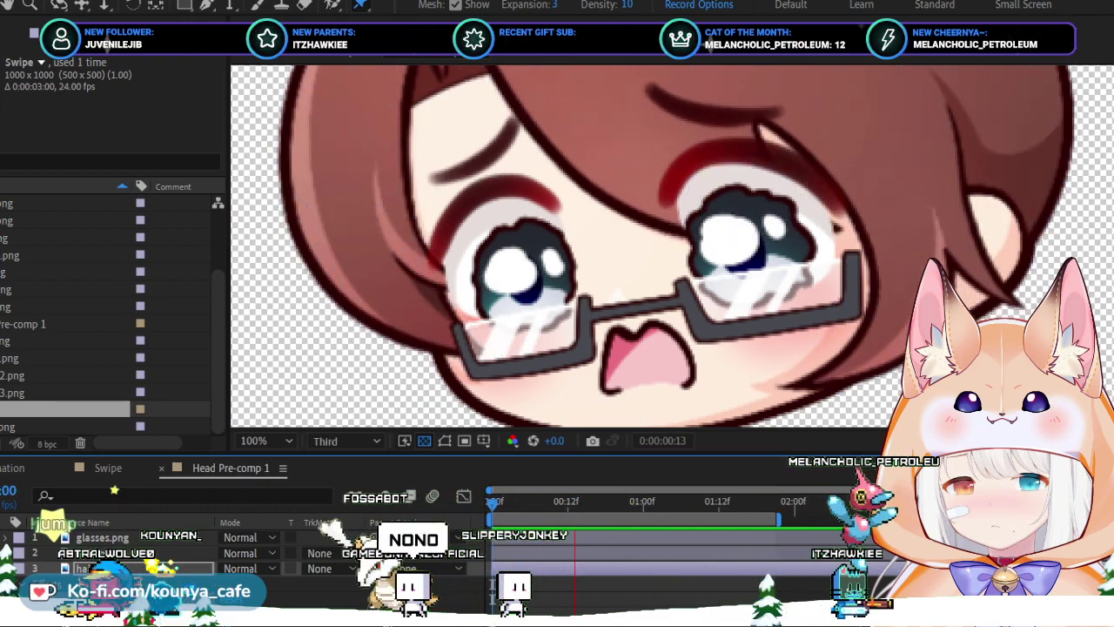
{"action": "key", "text": "space"}
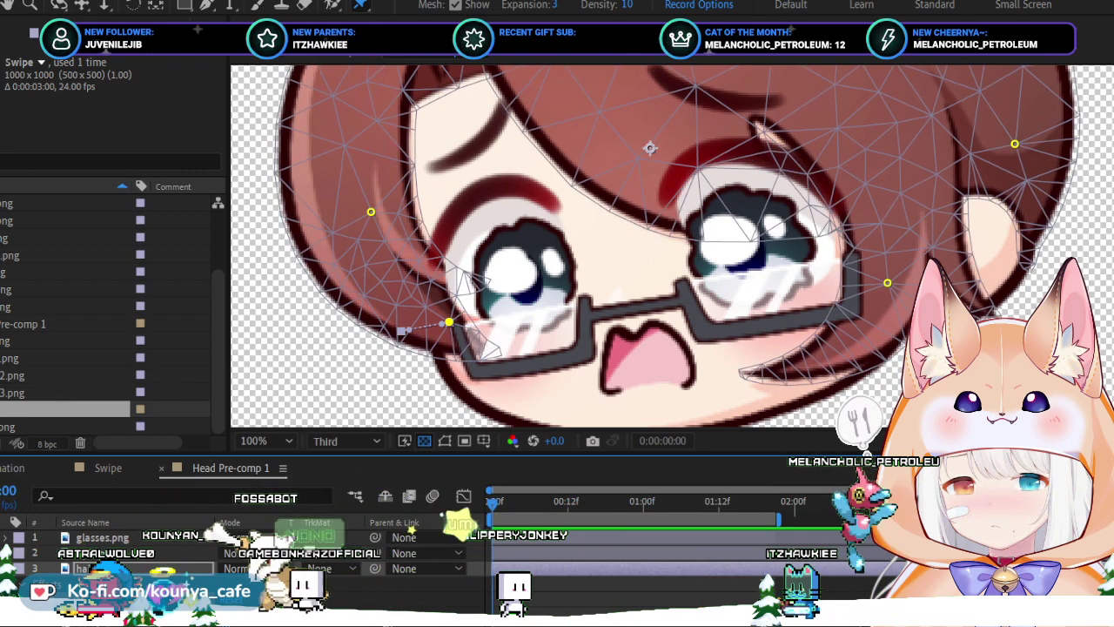
{"action": "key", "text": "Page_Up"}
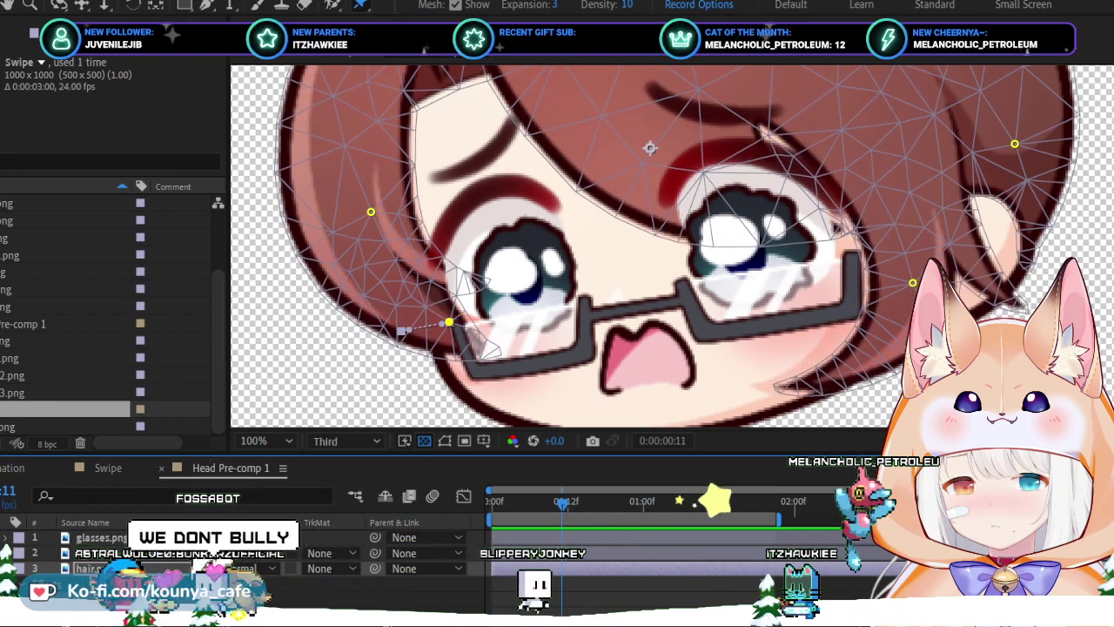
{"action": "key", "text": "Page_Up"}
{"action": "key", "text": "Page_Down"}
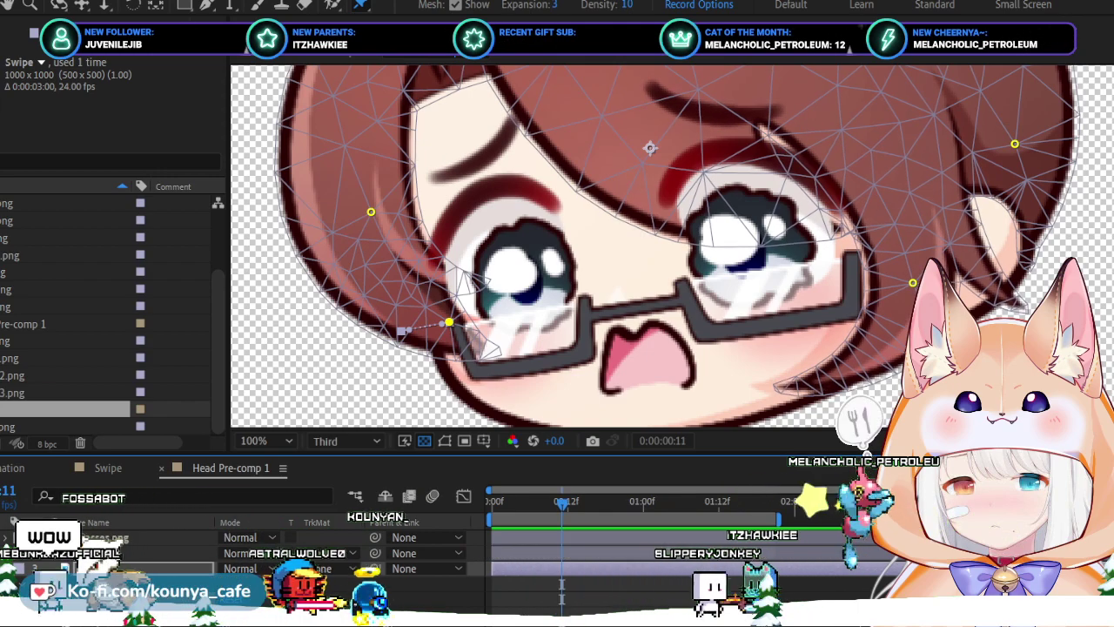
{"action": "left_click_drag", "start_coordinate": [448, 322], "coordinate": [435, 332]}
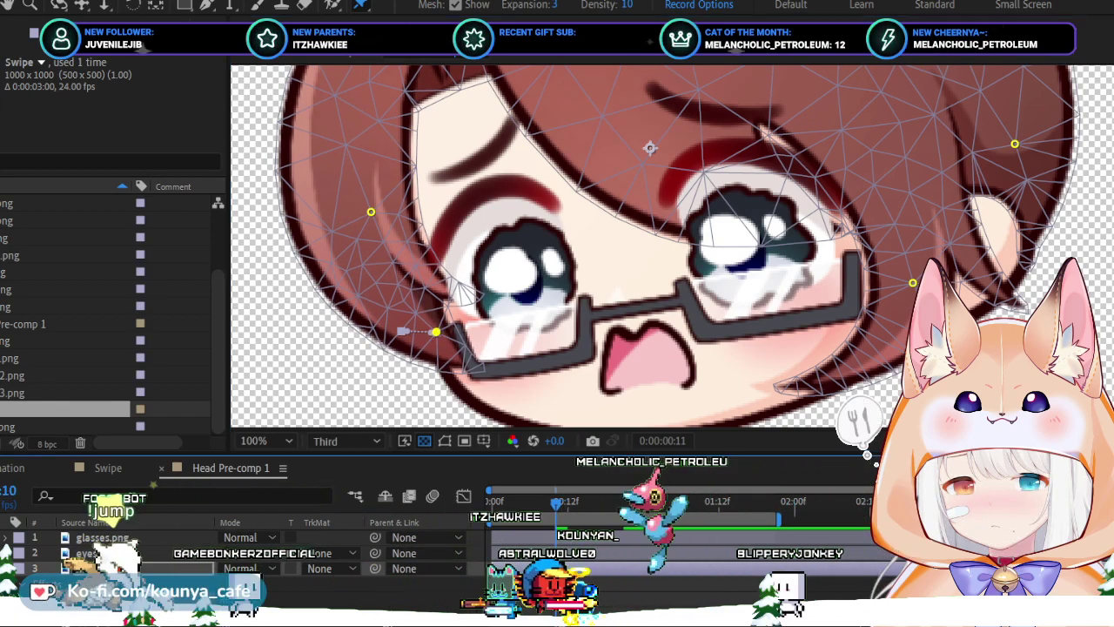
Preview the sway from the first frame and reveal the hair layer's Puppet effect with E.
{"action": "key", "text": "Home"}
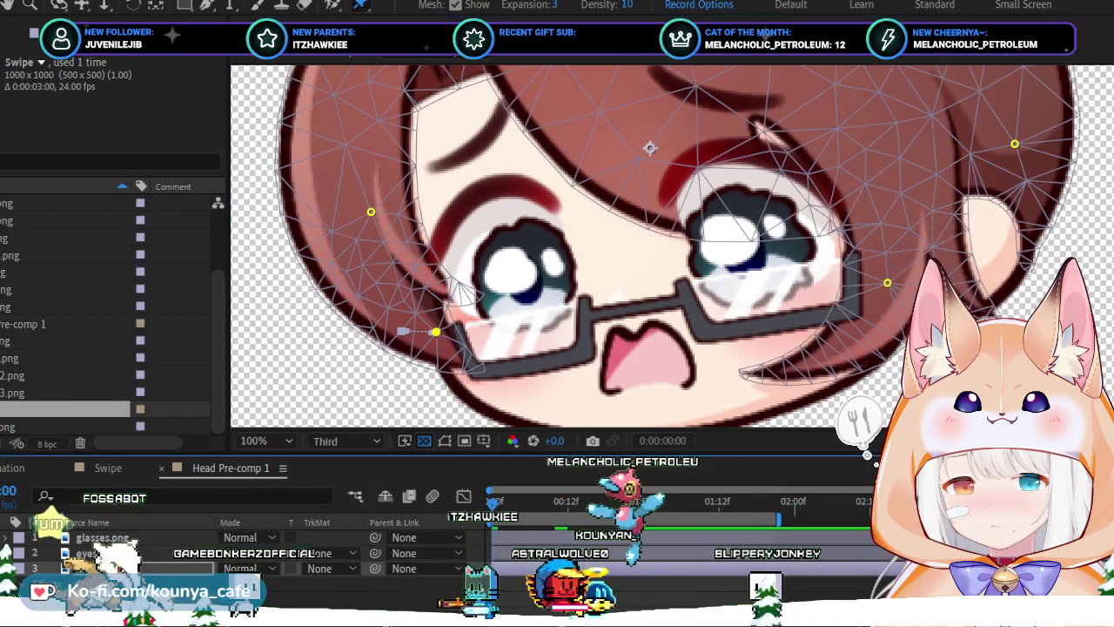
{"action": "key", "text": "space"}
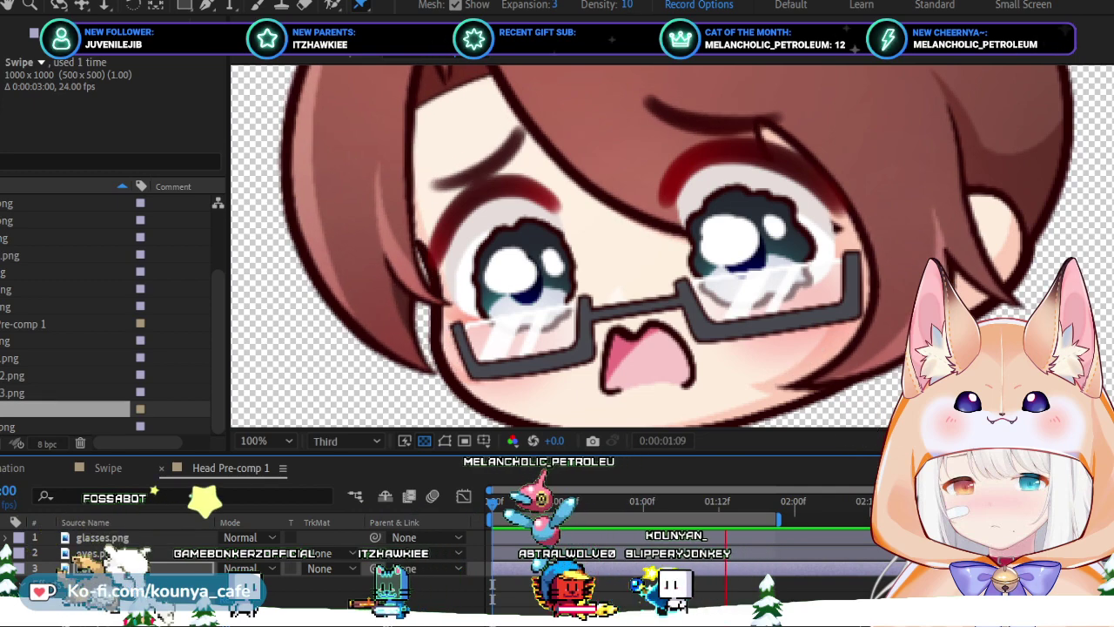
{"action": "key", "text": "space"}
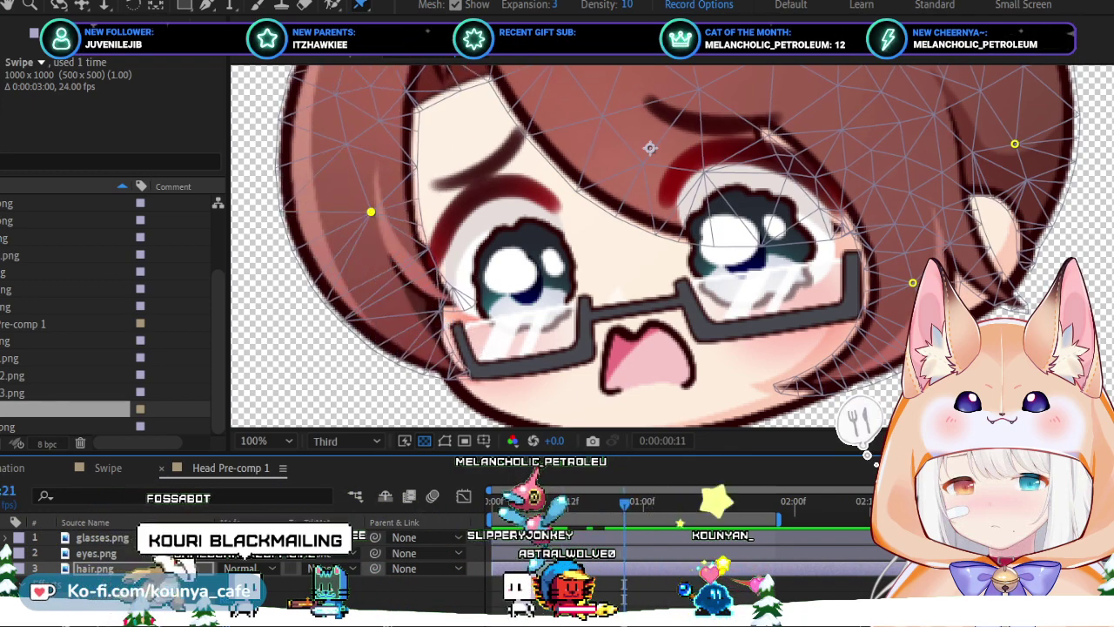
{"action": "key", "text": "e"}
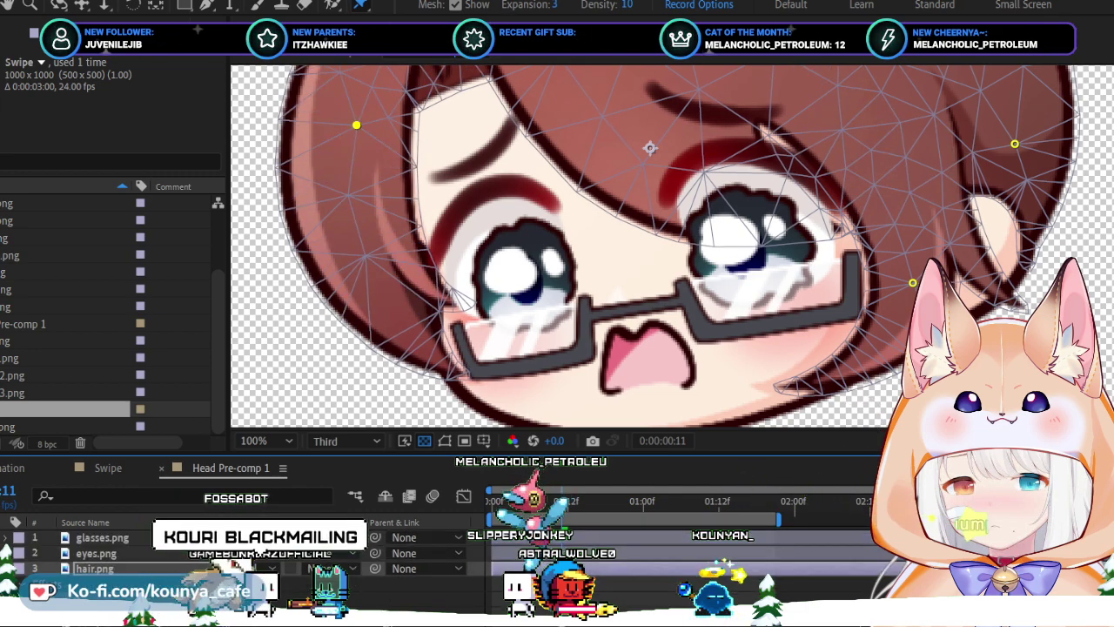
Try and delete several trial pins on the left and upper-left hair.
{"action": "left_click", "coordinate": [379, 303]}
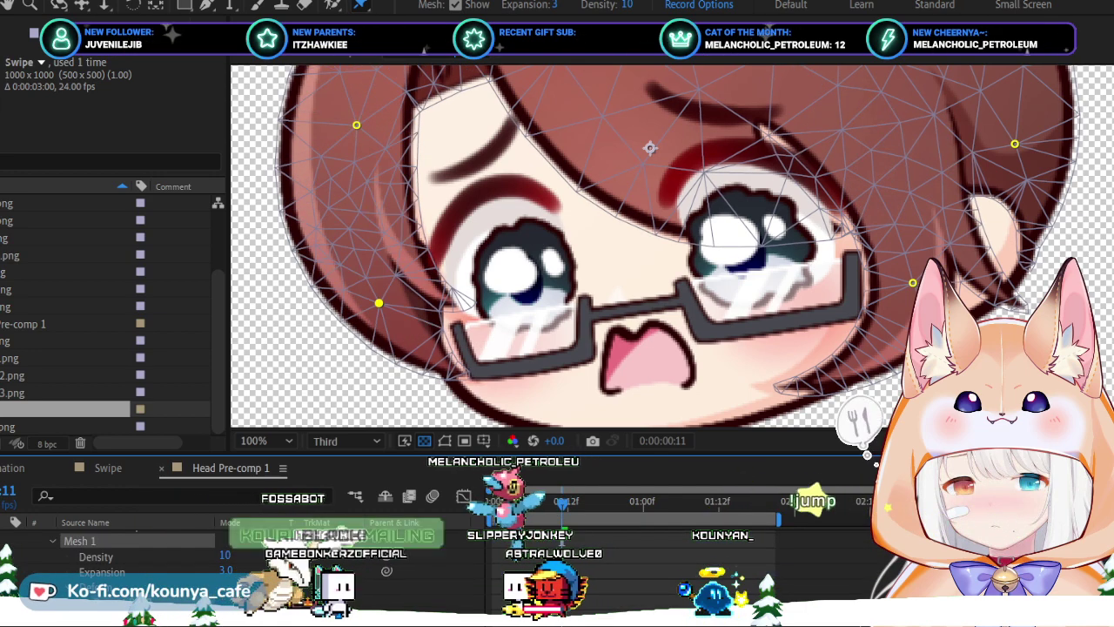
{"action": "key", "text": "ctrl+z"}
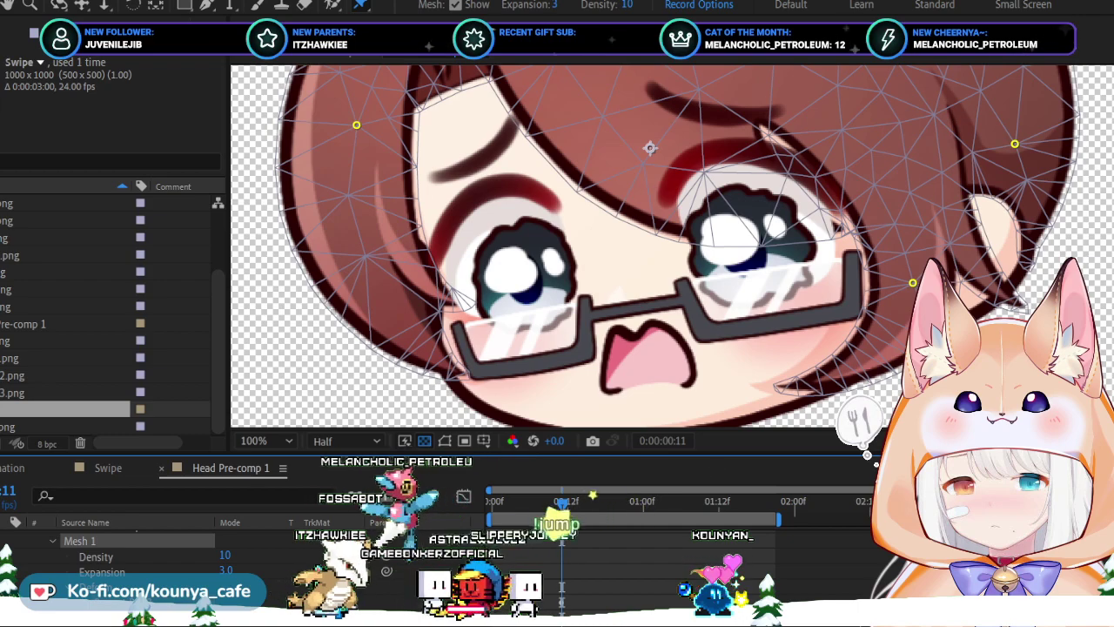
{"action": "left_click", "coordinate": [354, 237]}
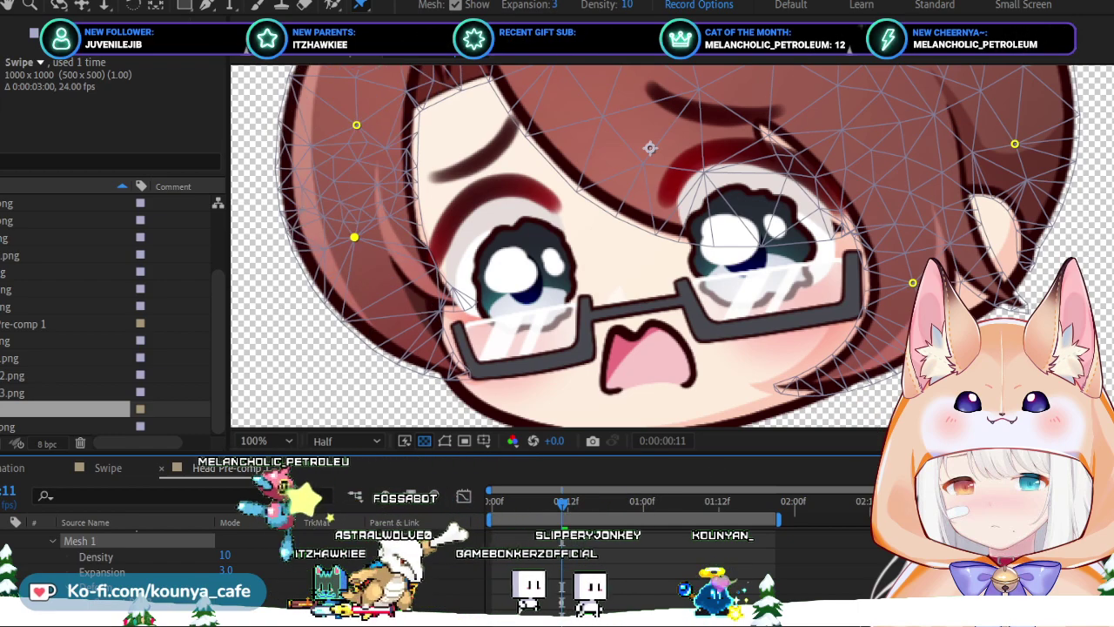
{"action": "key", "text": "Delete"}
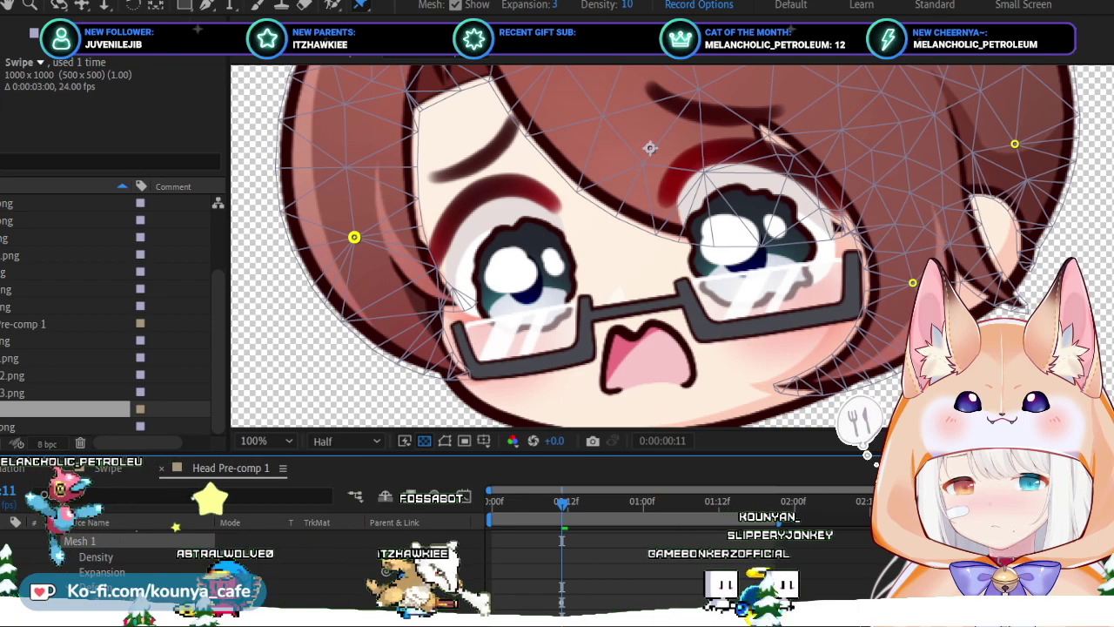
{"action": "key", "text": "Delete"}
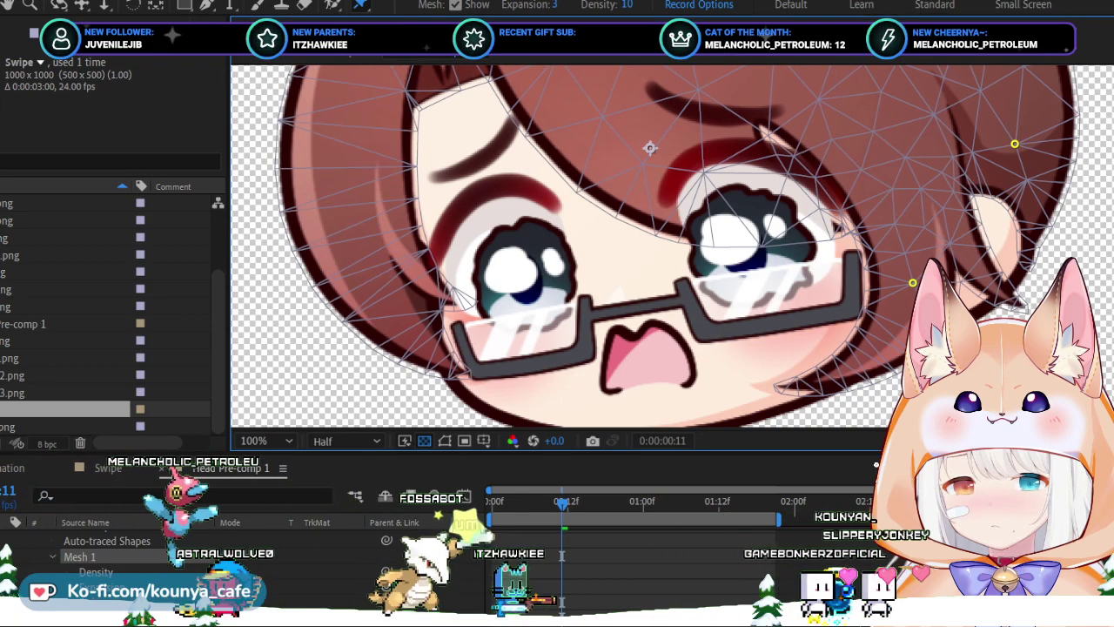
{"action": "left_click", "coordinate": [361, 137]}
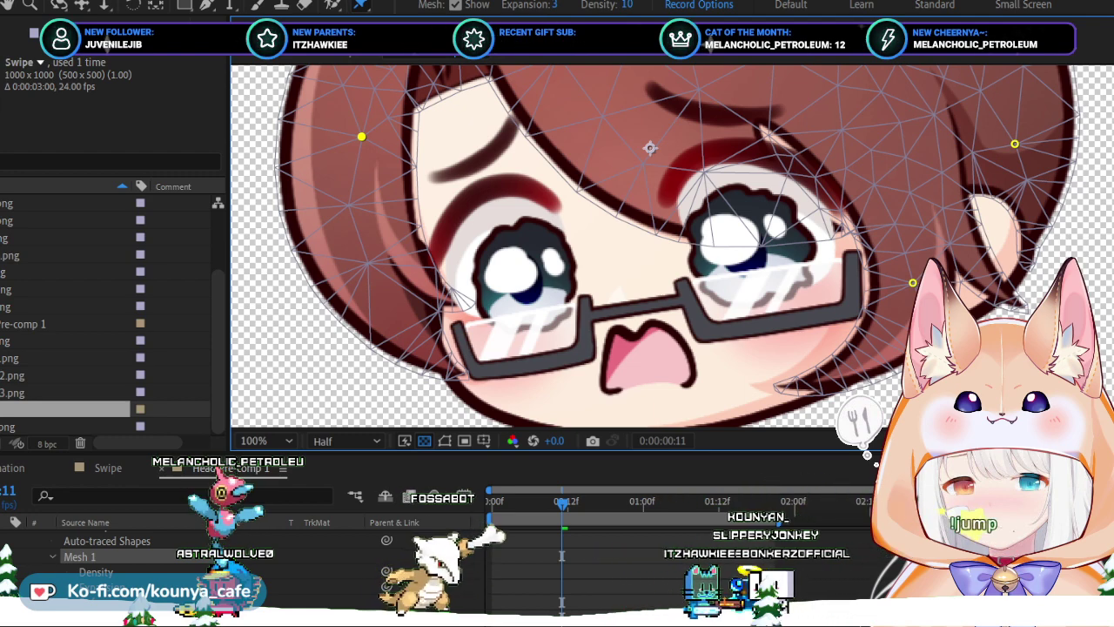
{"action": "key", "text": "Delete"}
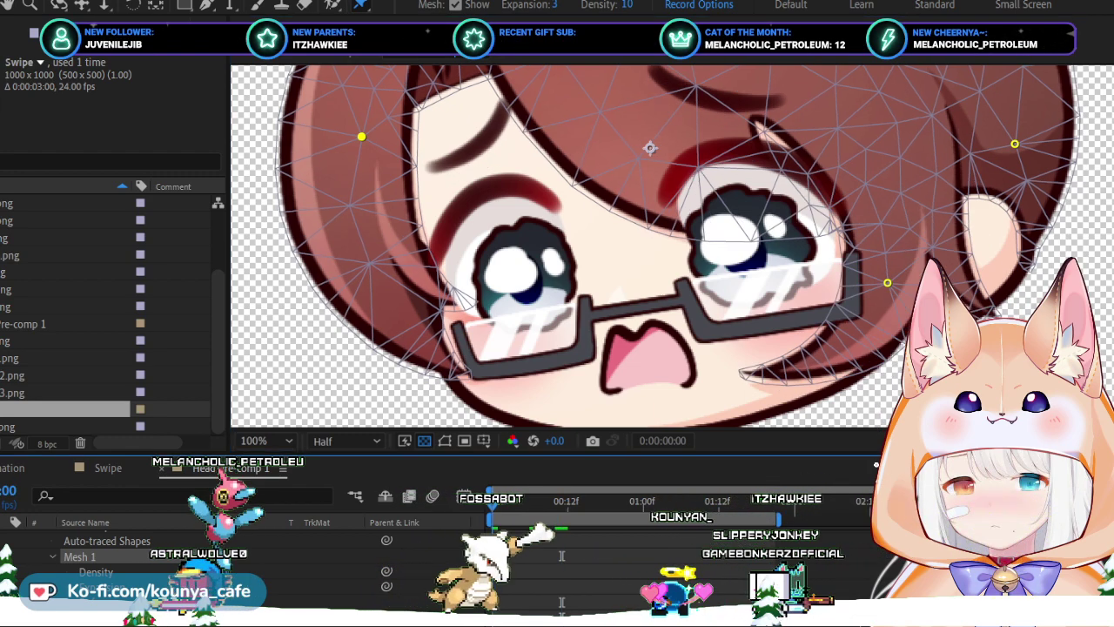
{"action": "left_click", "coordinate": [355, 237]}
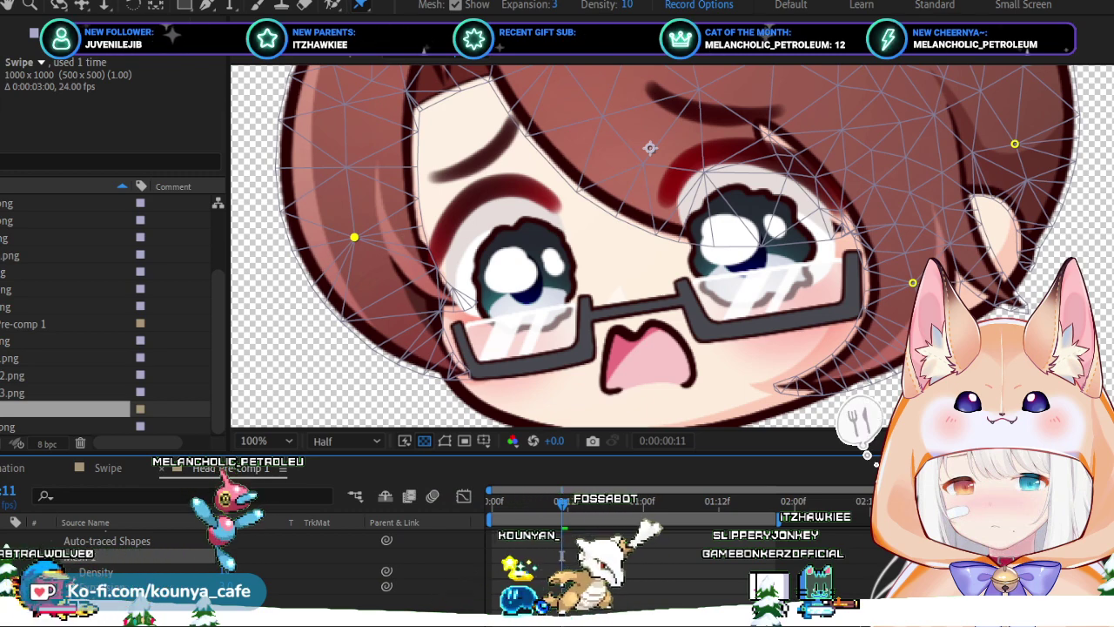
{"action": "key", "text": "Delete"}
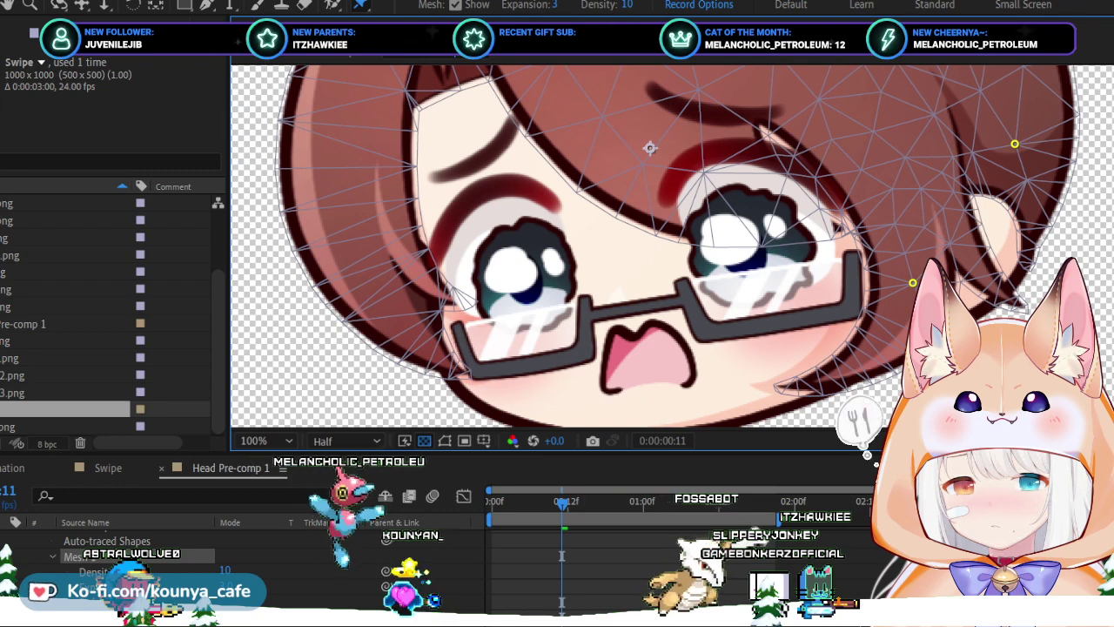
At frame 0, pin the upper-left hair and the lower-left face edge beside the glasses.
{"action": "key", "text": "Home"}
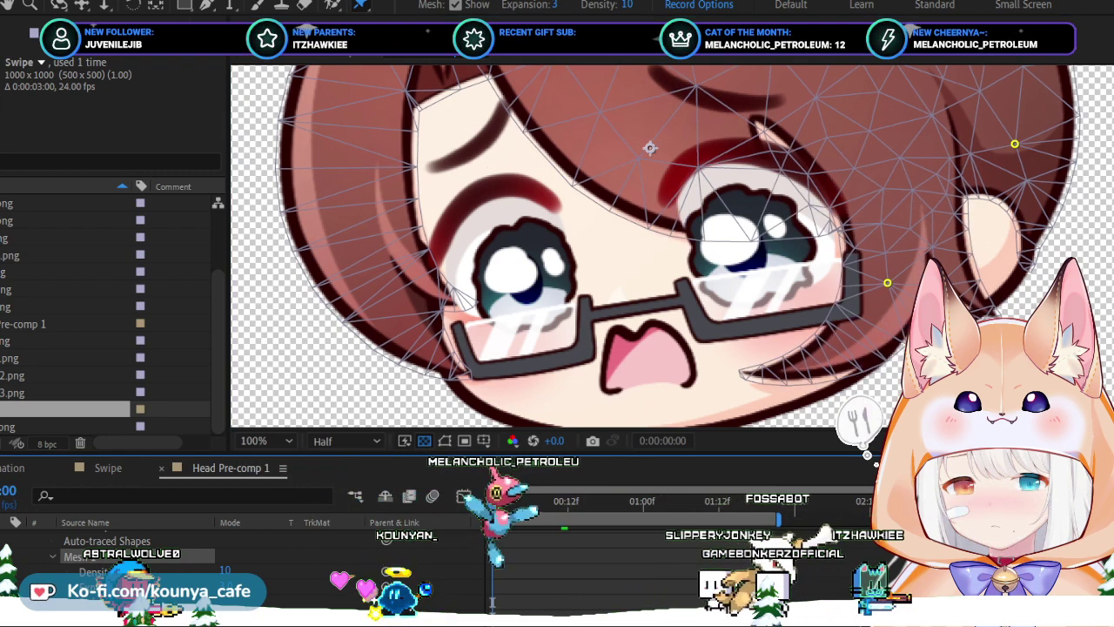
{"action": "left_click", "coordinate": [342, 138]}
{"action": "key", "text": "Delete"}
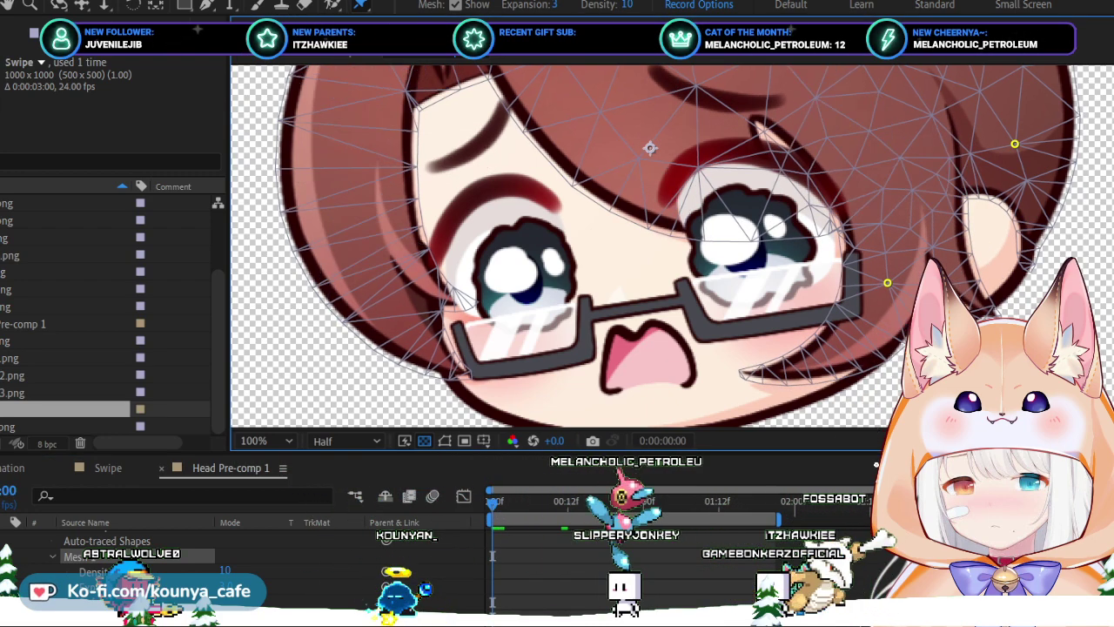
{"action": "left_click", "coordinate": [345, 160]}
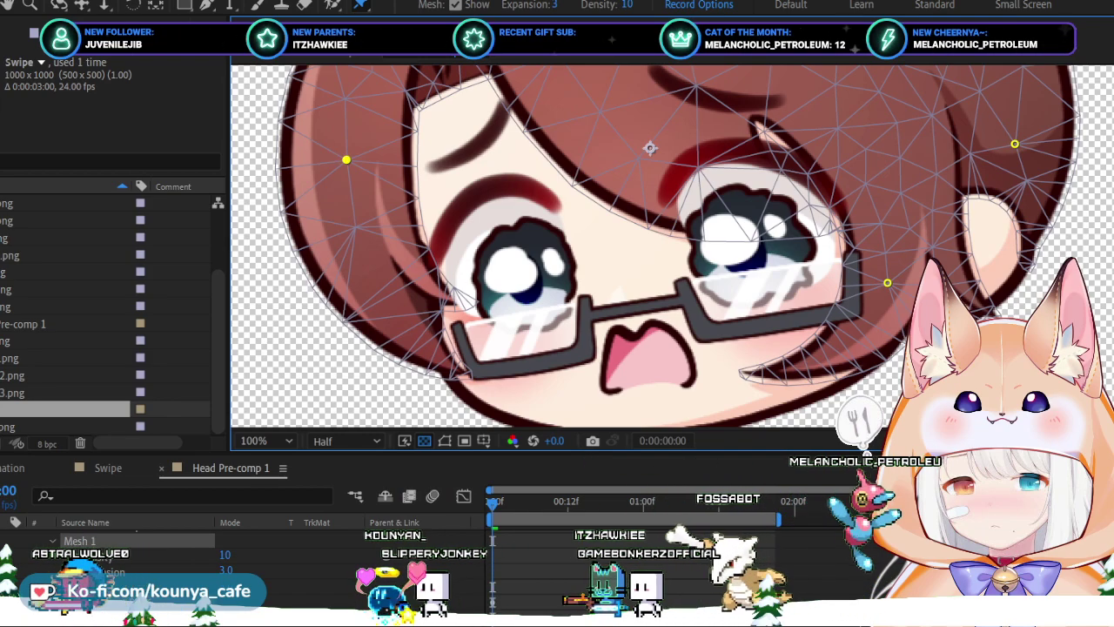
{"action": "left_click", "coordinate": [435, 352]}
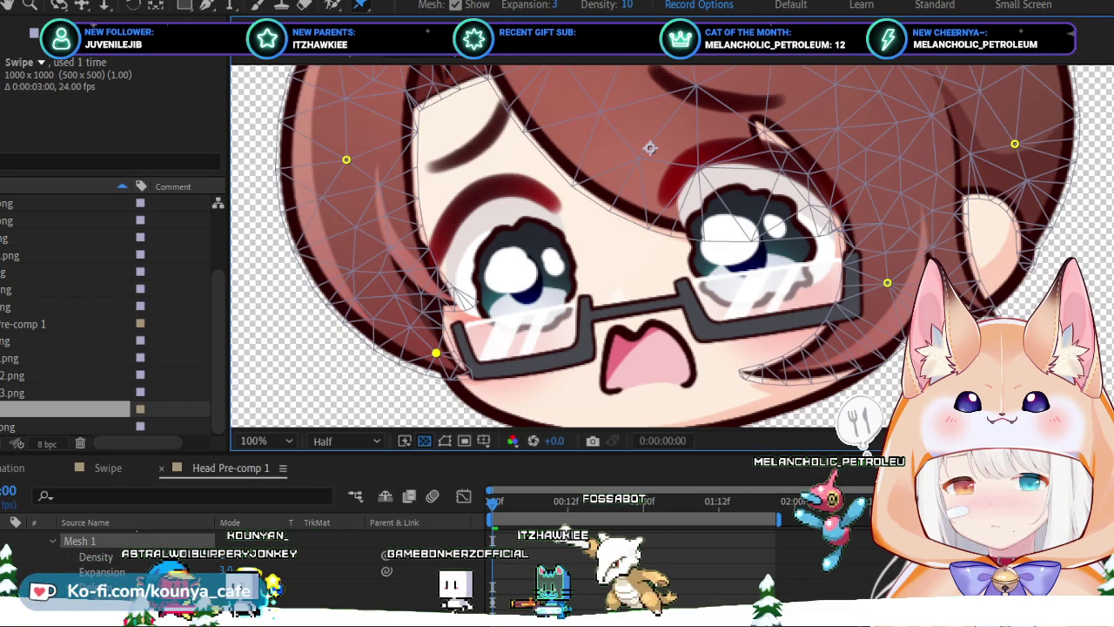
Move the lower-left pin up beside the glasses, reverting a further nudge toward the cheek.
{"action": "left_click_drag", "start_coordinate": [435, 352], "coordinate": [412, 323]}
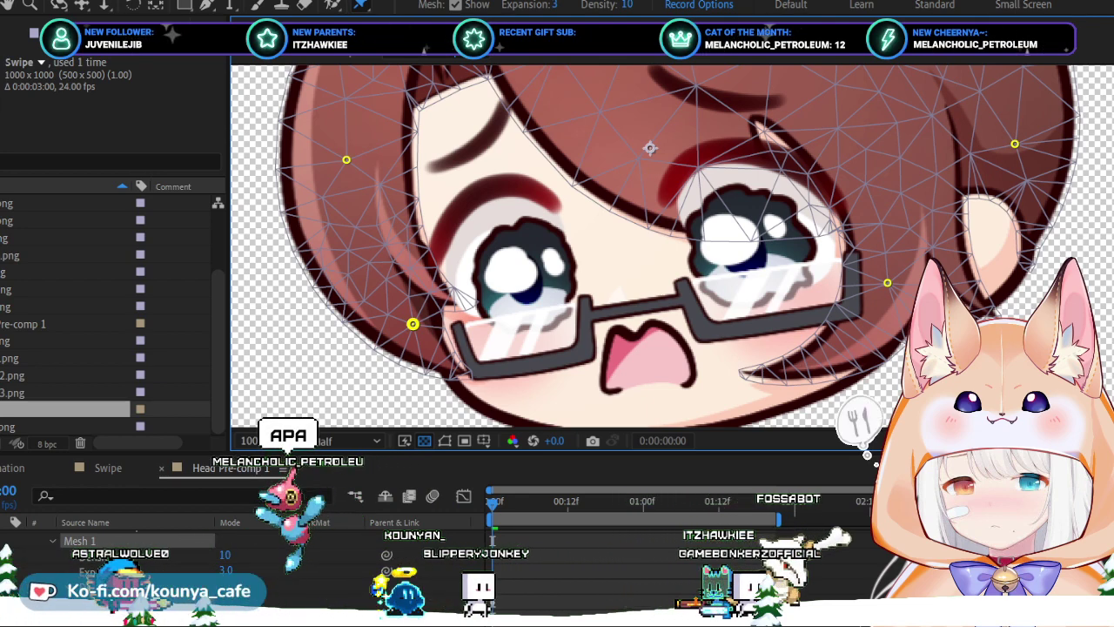
{"action": "left_click", "coordinate": [413, 324]}
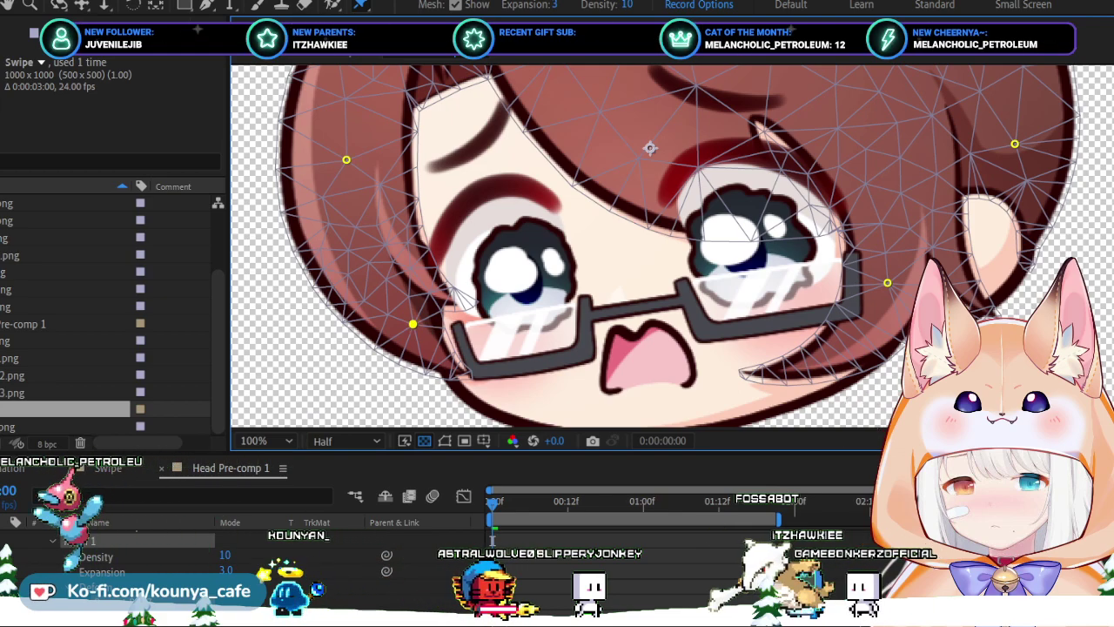
{"action": "key", "text": "space"}
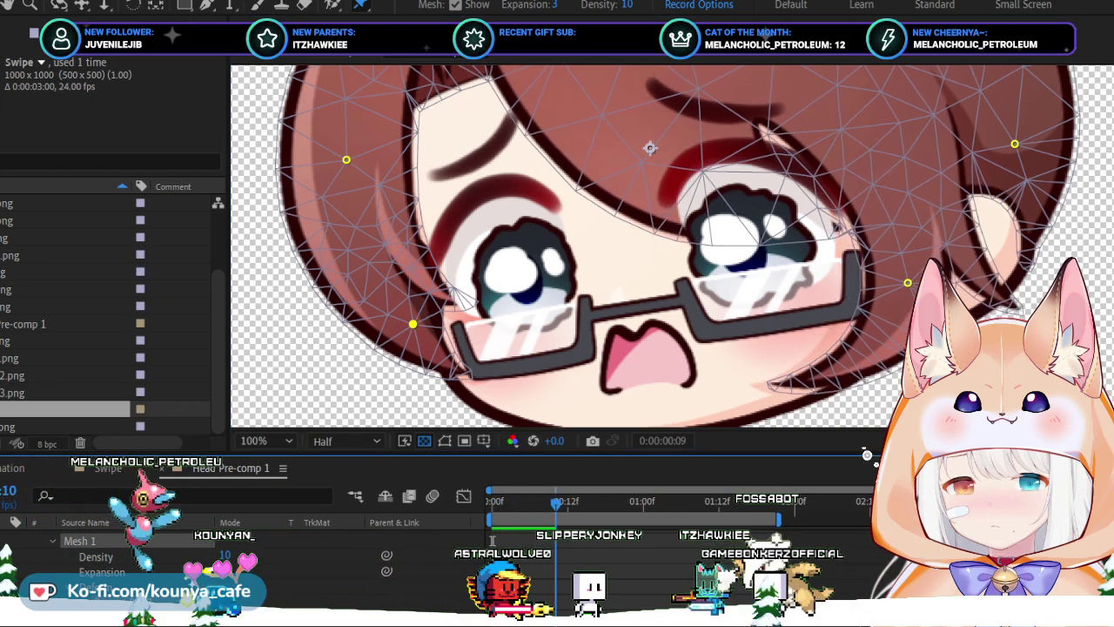
{"action": "key", "text": "space"}
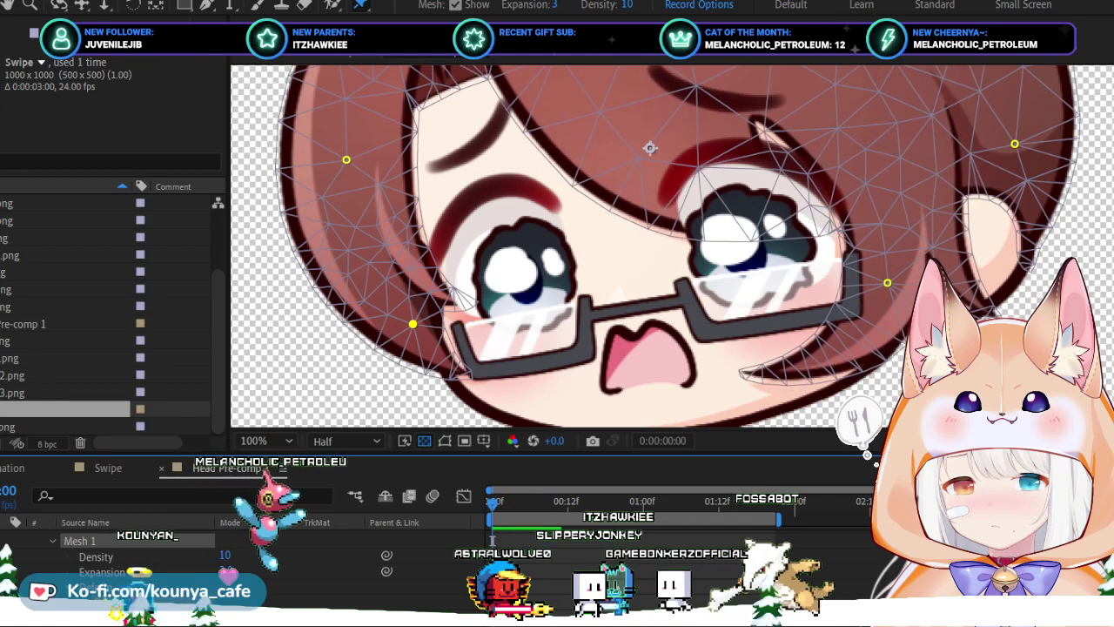
{"action": "left_click", "coordinate": [412, 324]}
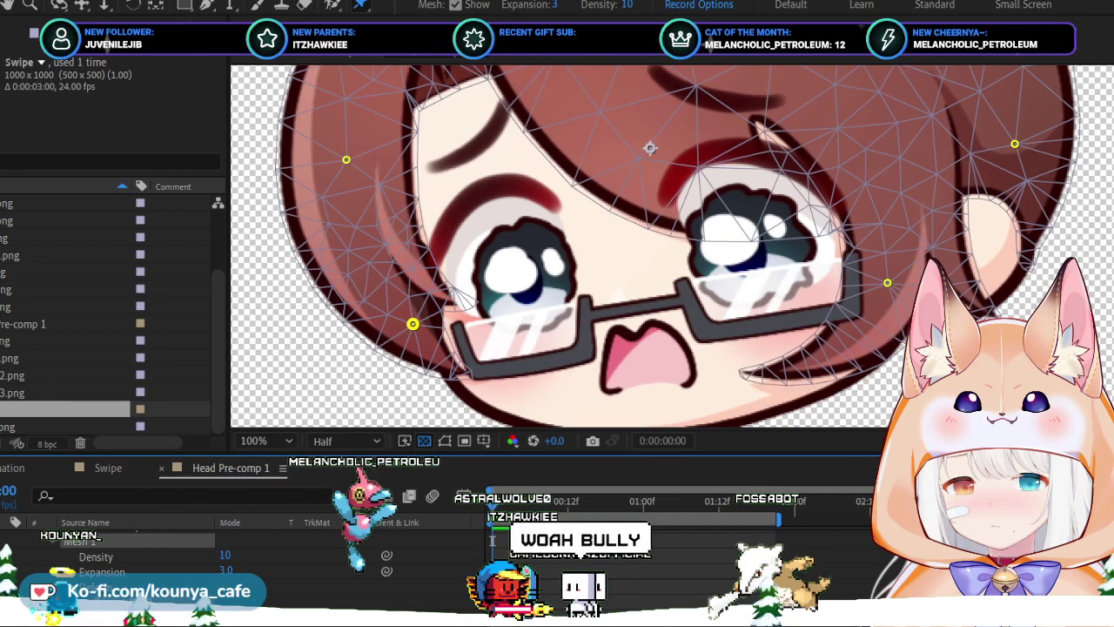
{"action": "left_click_drag", "start_coordinate": [413, 324], "coordinate": [443, 311]}
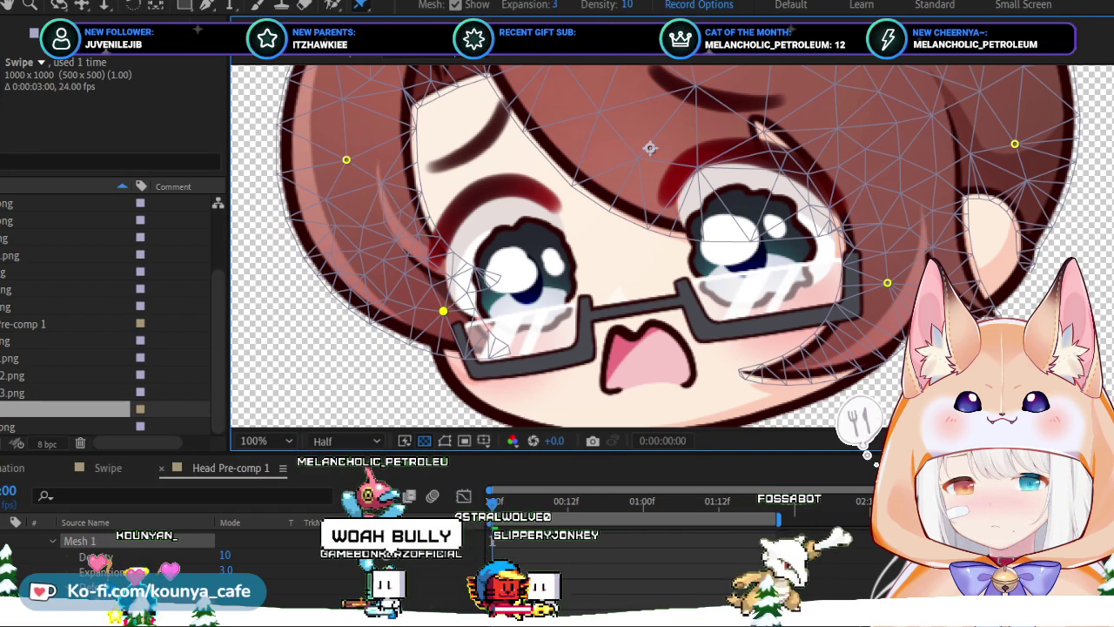
{"action": "key", "text": "ctrl+z"}
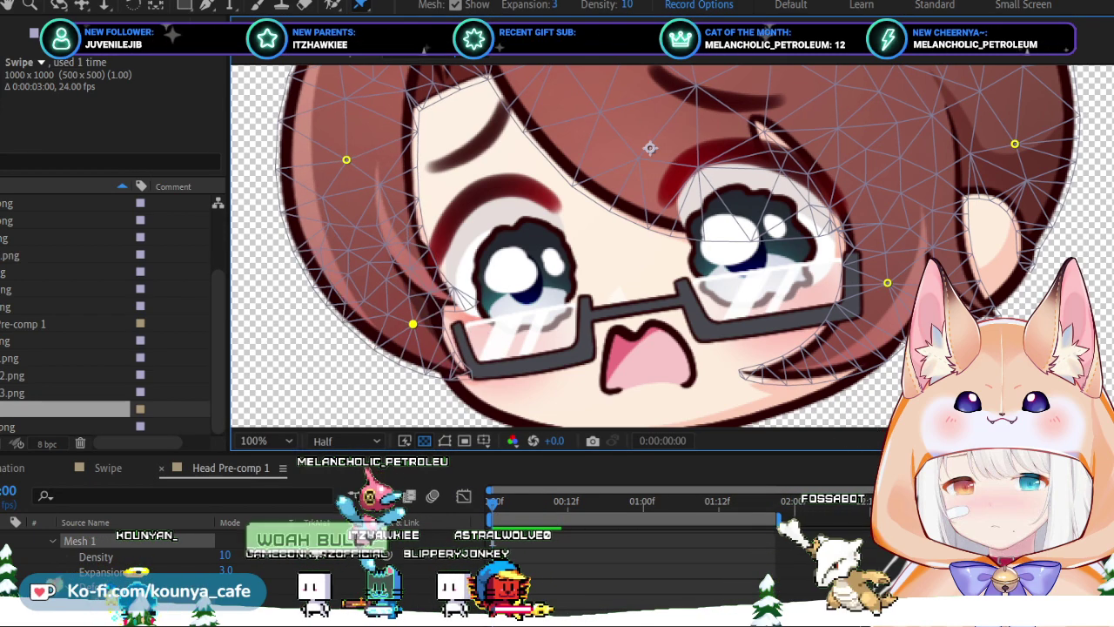
Ctrl-drag the right hair pin to record its sway, then step frames and play it back.
{"action": "left_click_drag", "start_coordinate": [887, 282], "coordinate": [914, 282]}
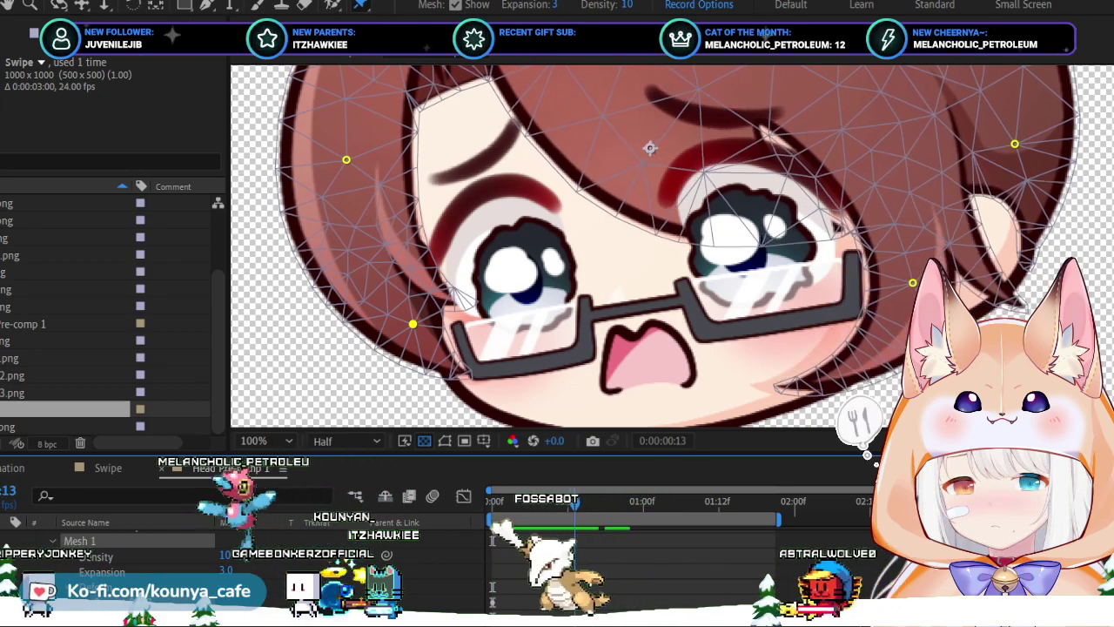
{"action": "key", "text": "Page_Down"}
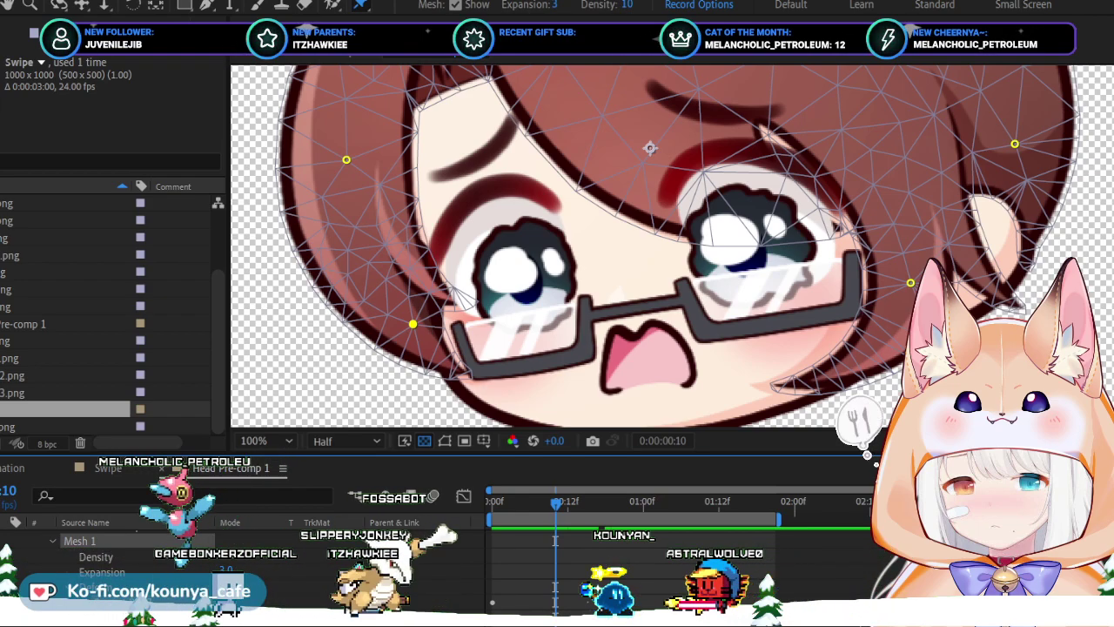
{"action": "key", "text": "space"}
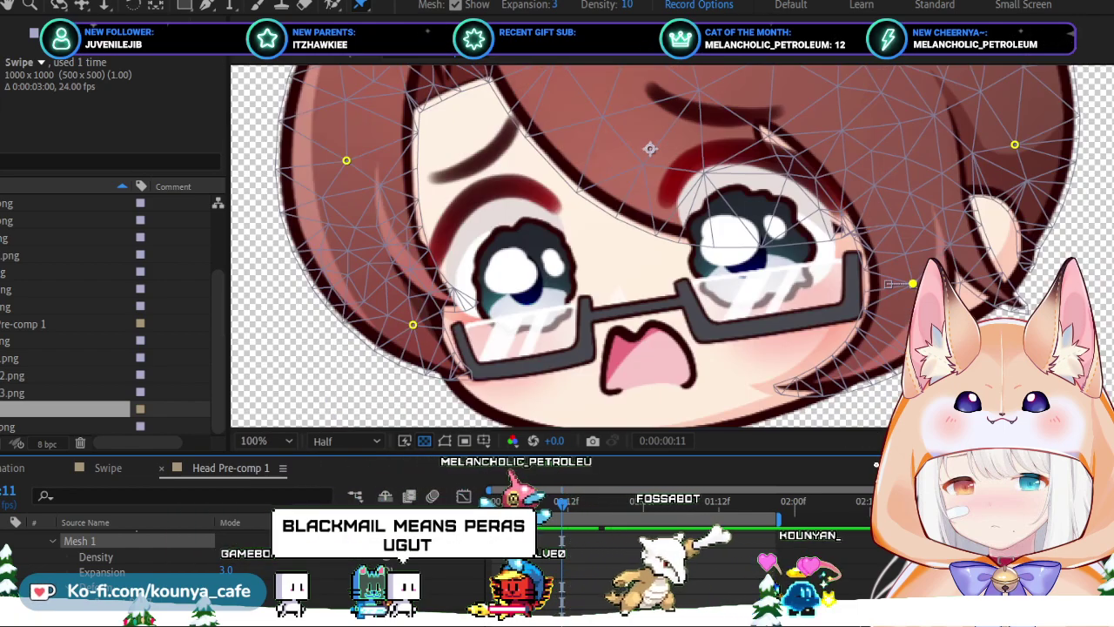
{"action": "key", "text": "space"}
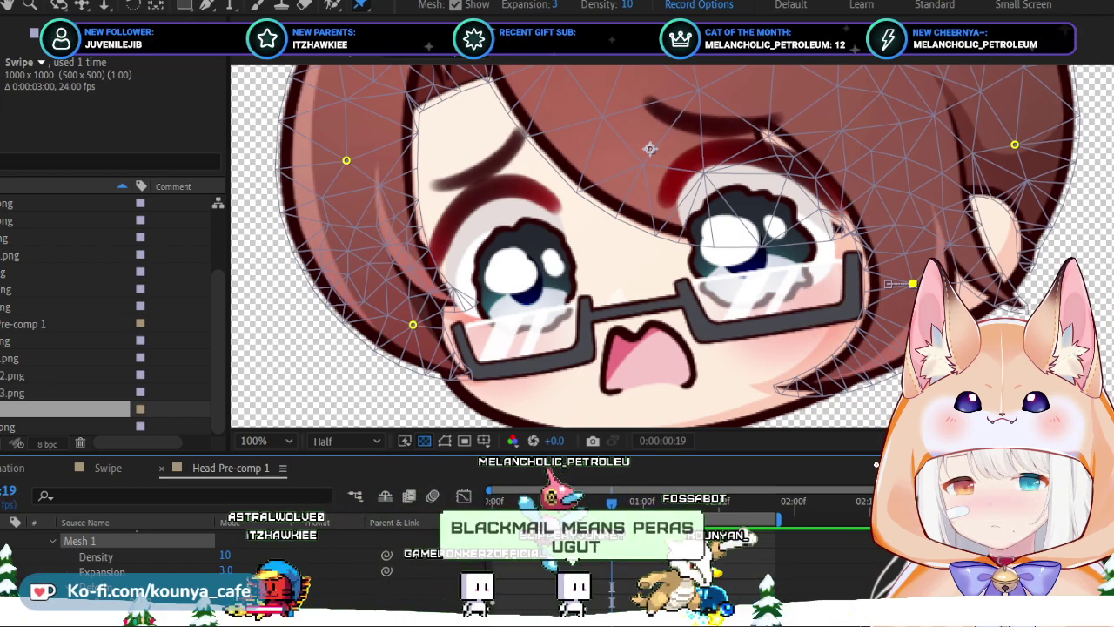
{"action": "key", "text": "comma"}
{"action": "key", "text": "comma"}
{"action": "key", "text": "period"}
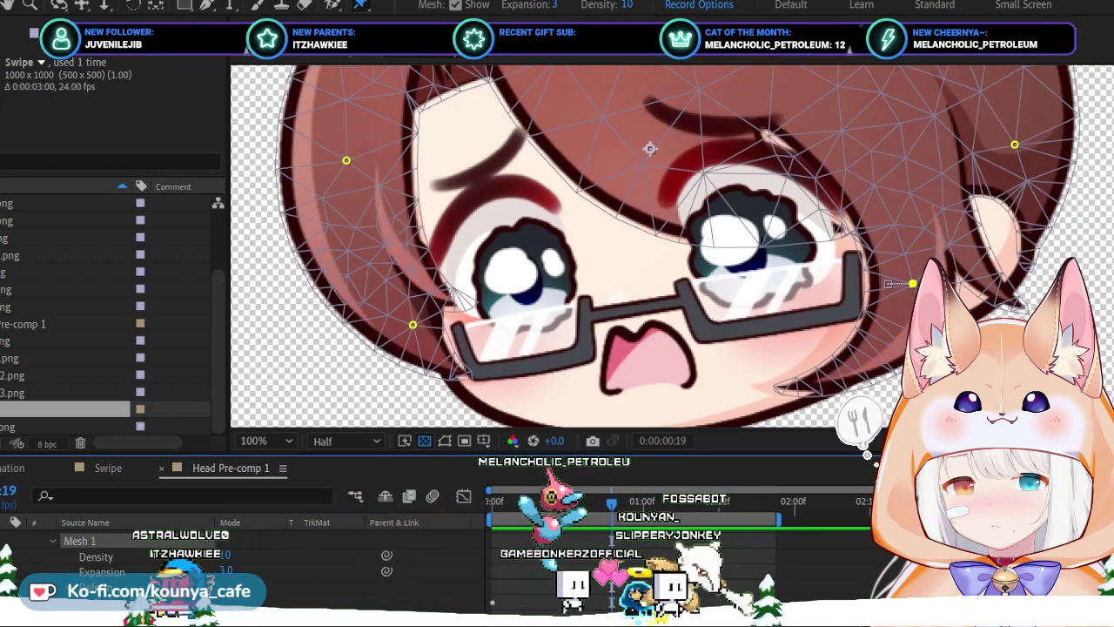
{"action": "key", "text": "period"}
{"action": "key", "text": "comma"}
{"action": "key", "text": "ctrl+p"}
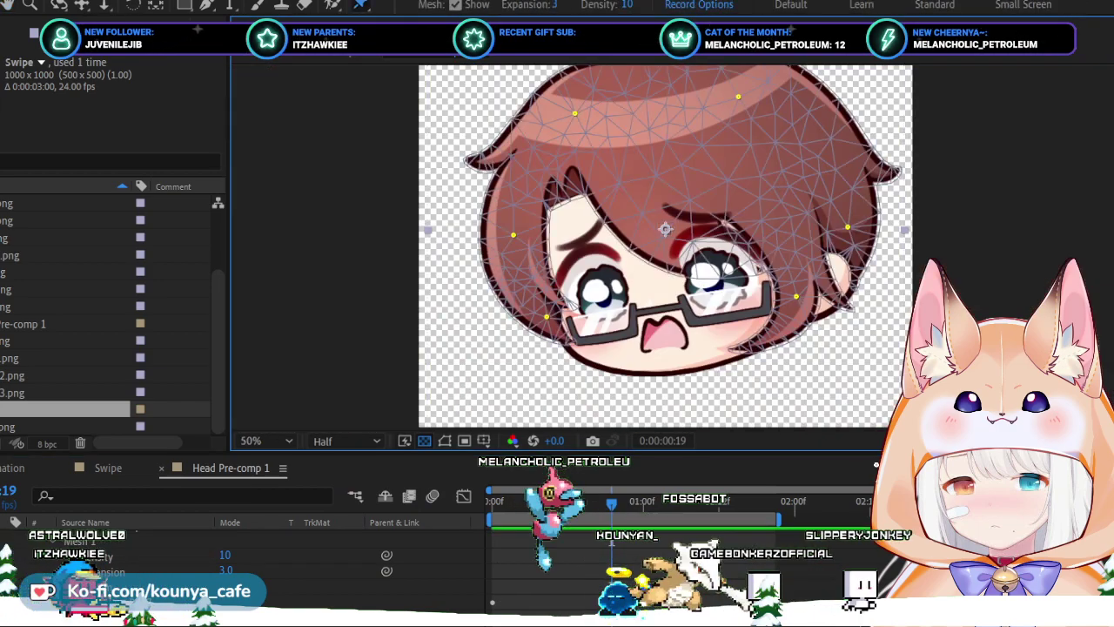
Recentre the chibi head in the view and compare pin poses at frames 18 and 19.
{"action": "key", "text": "h"}
{"action": "left_click_drag", "start_coordinate": [1042, 414], "coordinate": [866, 454]}
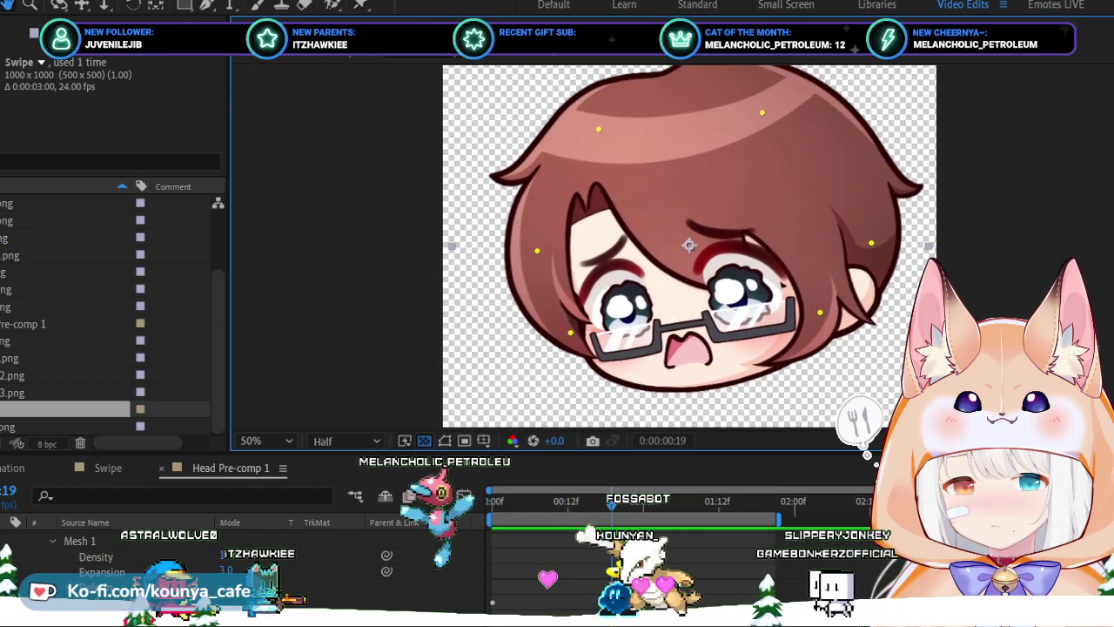
{"action": "key", "text": "ctrl+p"}
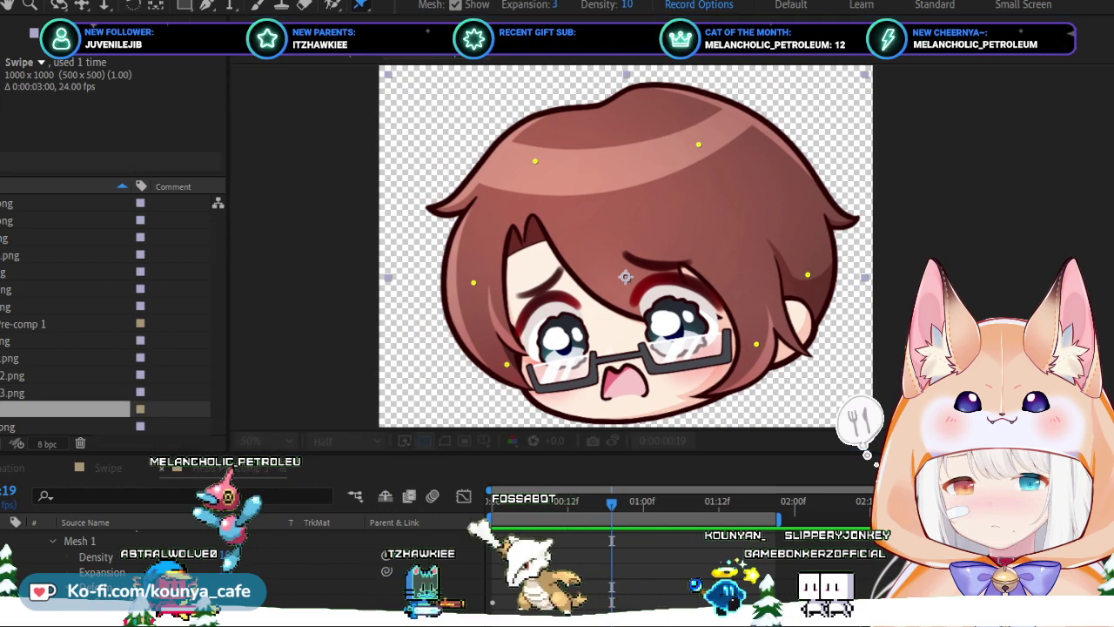
{"action": "key", "text": "Page_Up"}
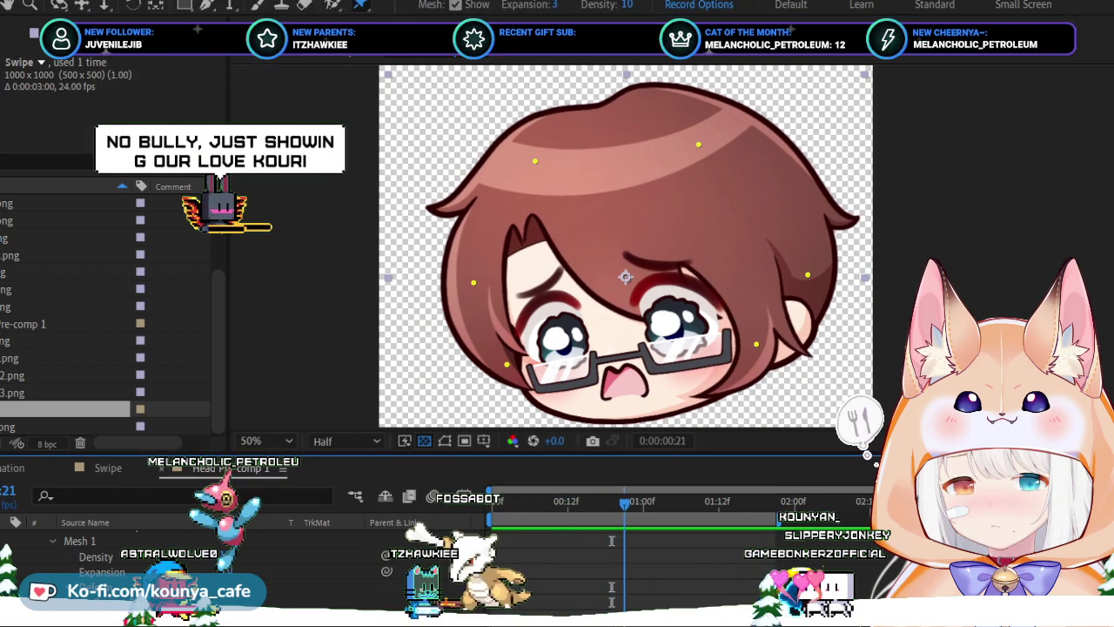
{"action": "key", "text": "Page_Down"}
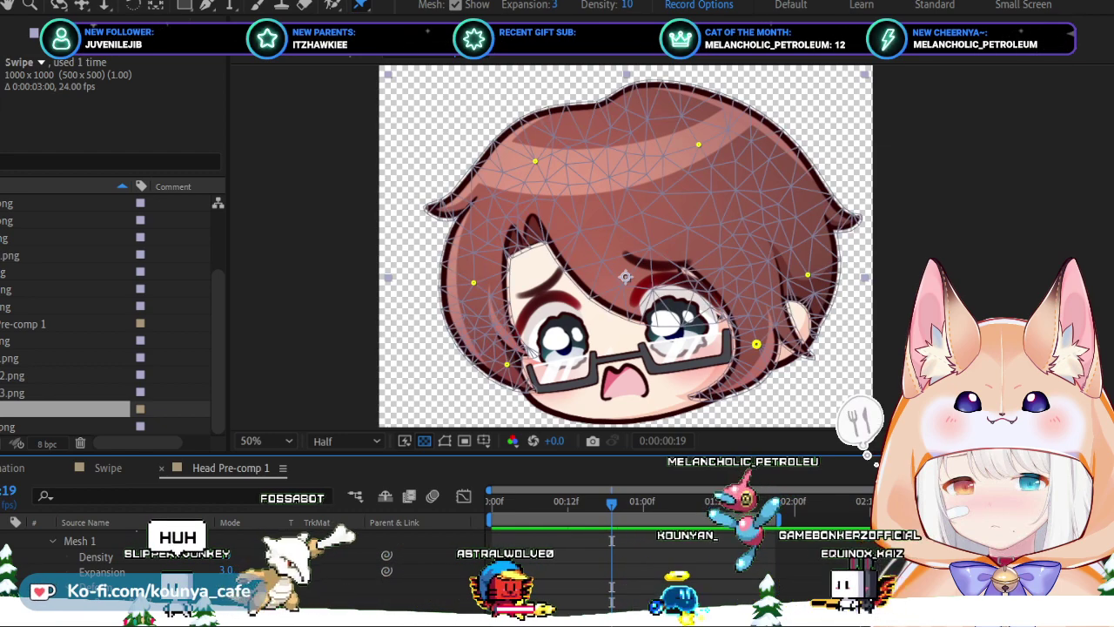
Nudge the pin beside the right side of the glasses slightly left at frame 19.
{"action": "left_click", "coordinate": [756, 343]}
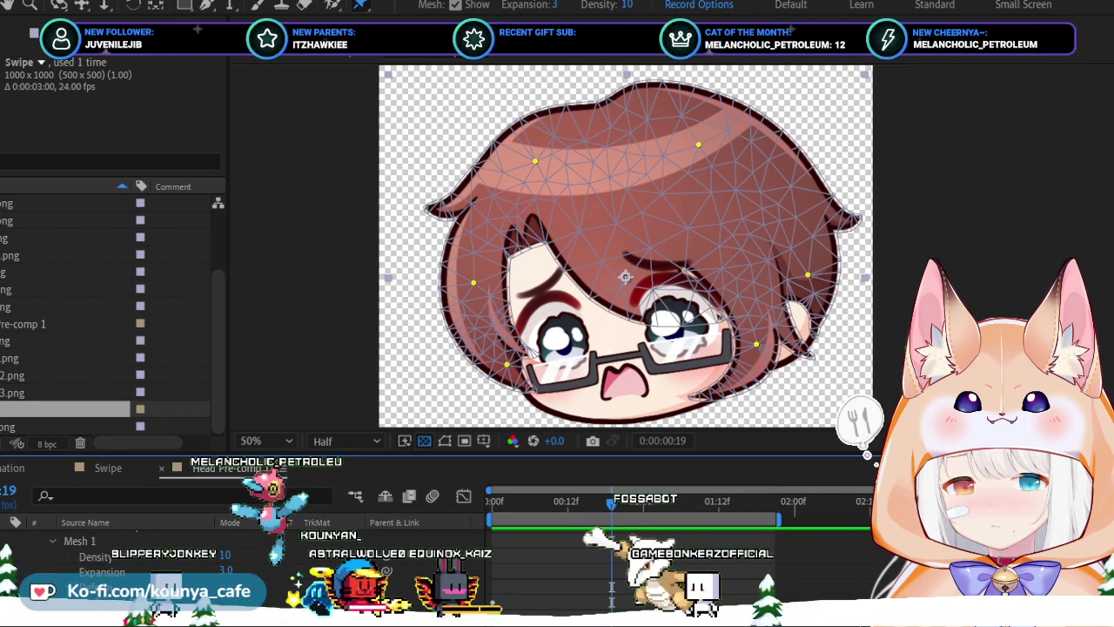
{"action": "left_click_drag", "start_coordinate": [755, 344], "coordinate": [746, 344]}
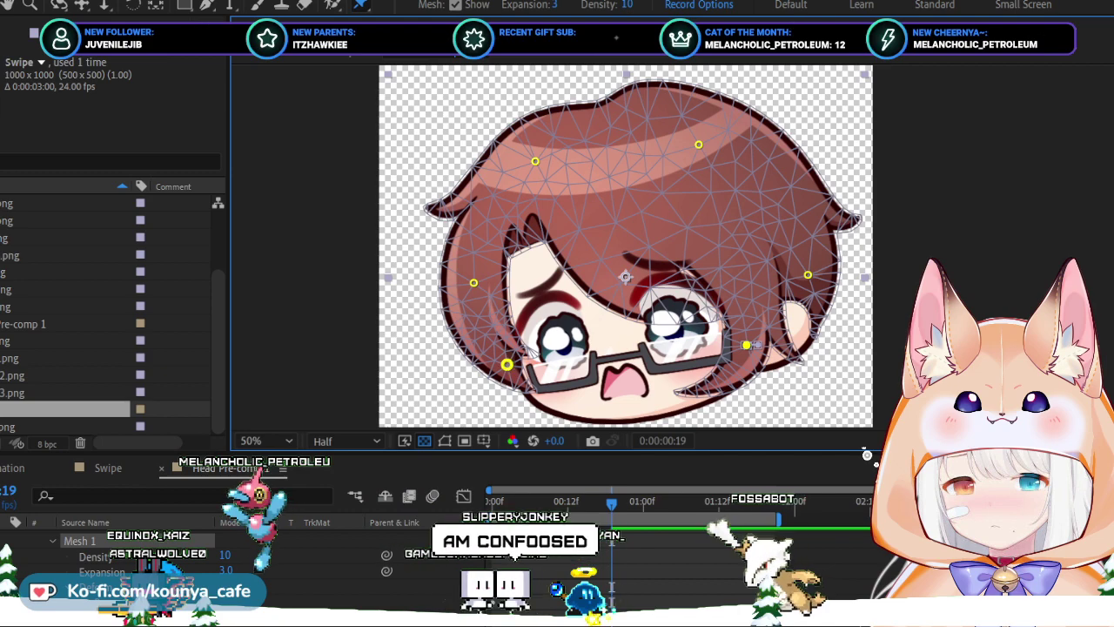
Shift the lower-left glasses pin left at frame 19, then right and up at frame 0.
{"action": "left_click_drag", "start_coordinate": [507, 364], "coordinate": [496, 361]}
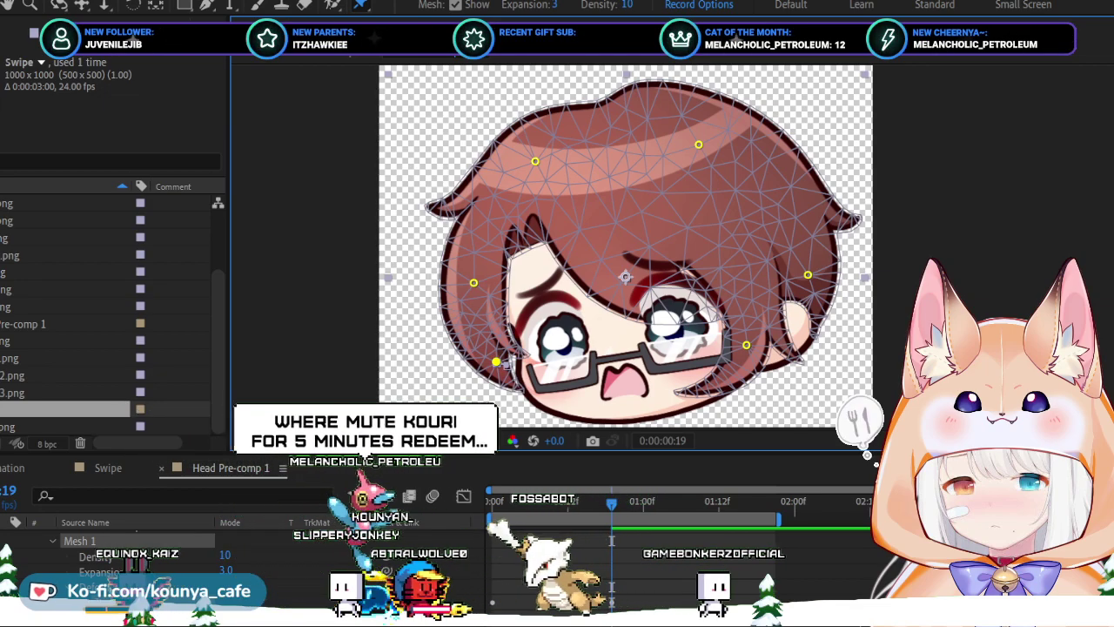
{"action": "key", "text": "ctrl+z"}
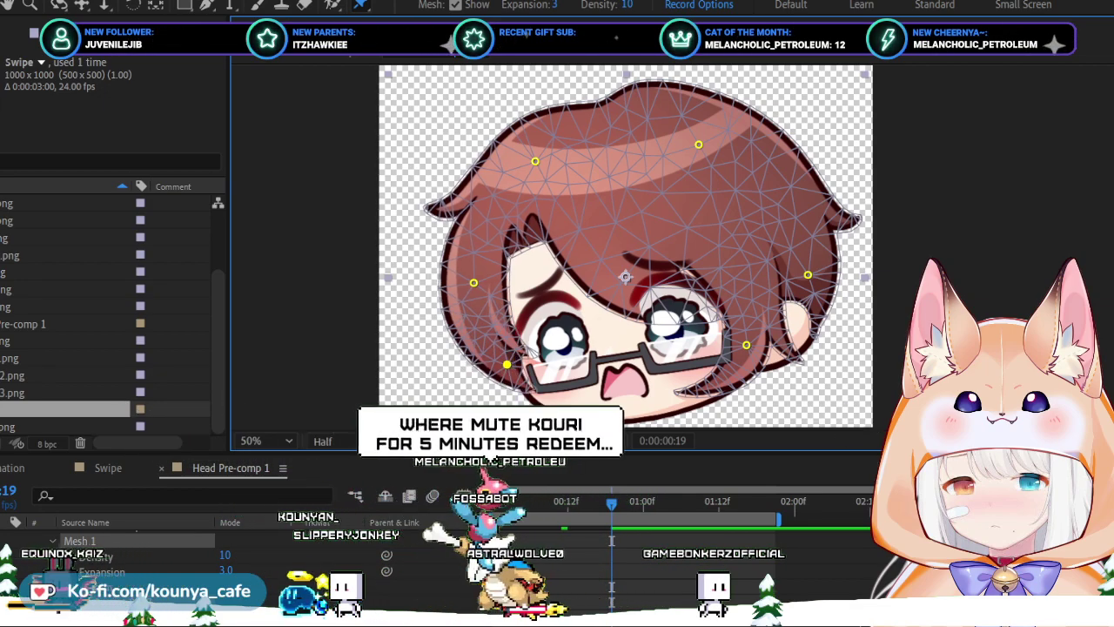
{"action": "key", "text": "space"}
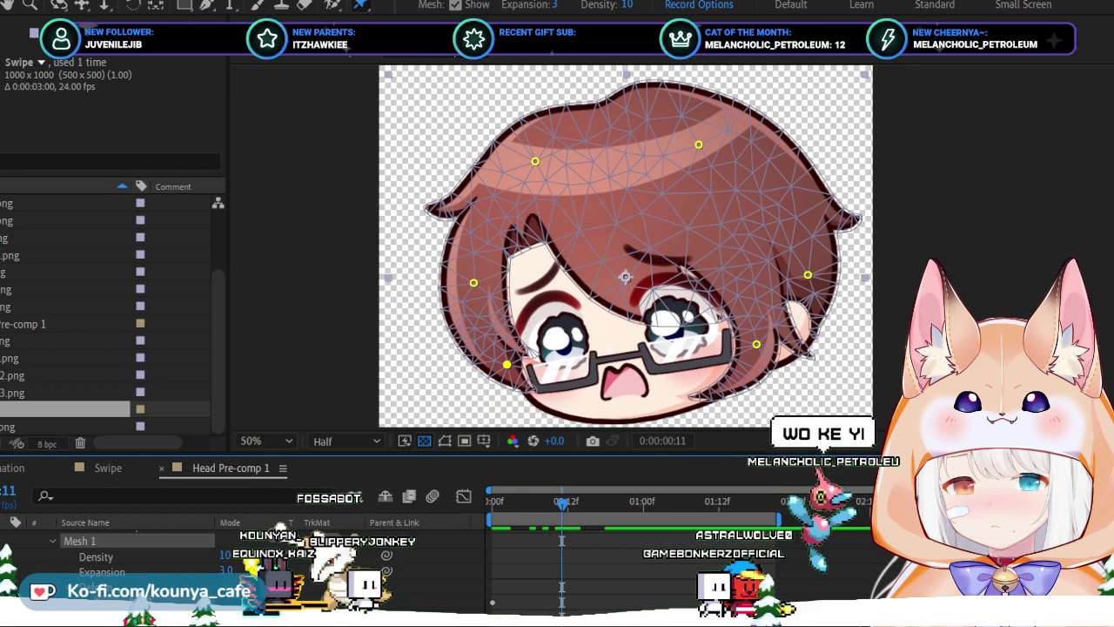
{"action": "left_click_drag", "start_coordinate": [504, 363], "coordinate": [507, 363]}
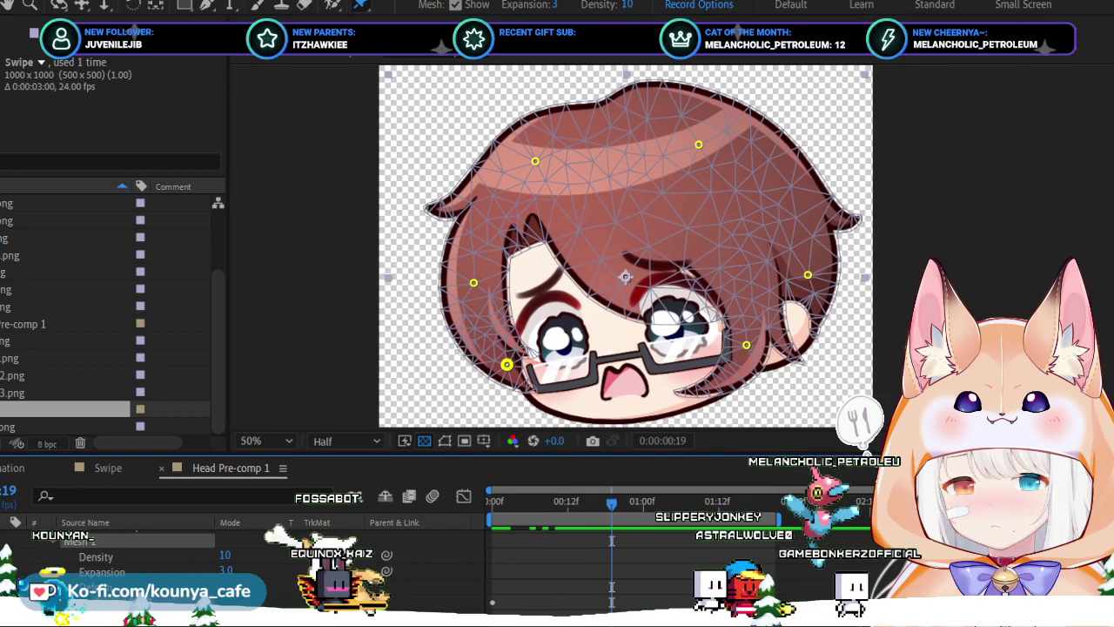
{"action": "left_click_drag", "start_coordinate": [507, 363], "coordinate": [501, 363]}
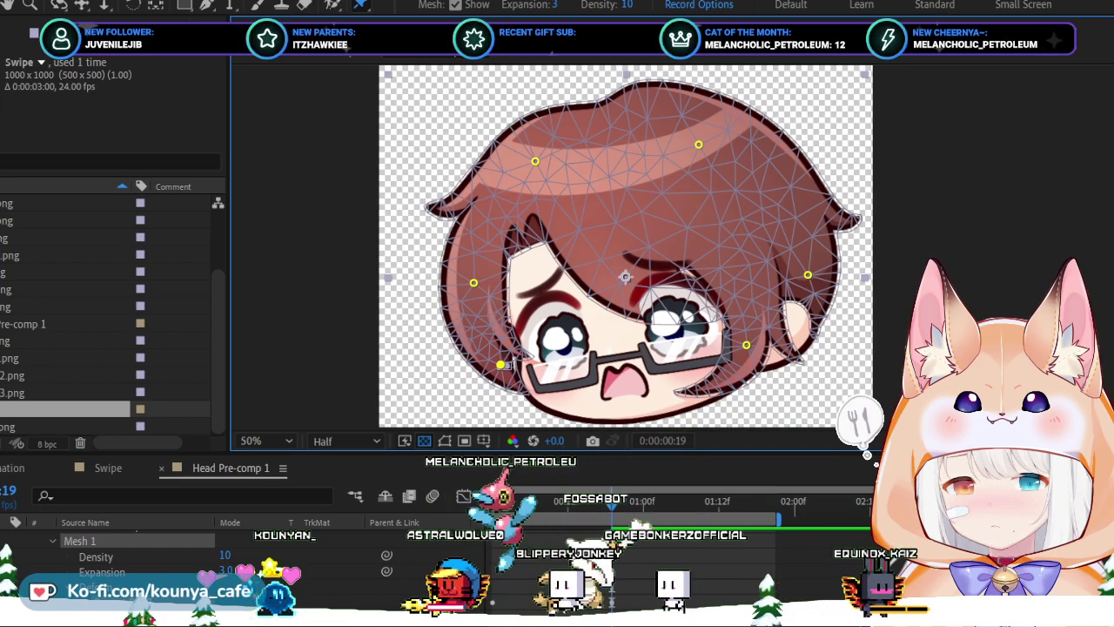
{"action": "key", "text": "space"}
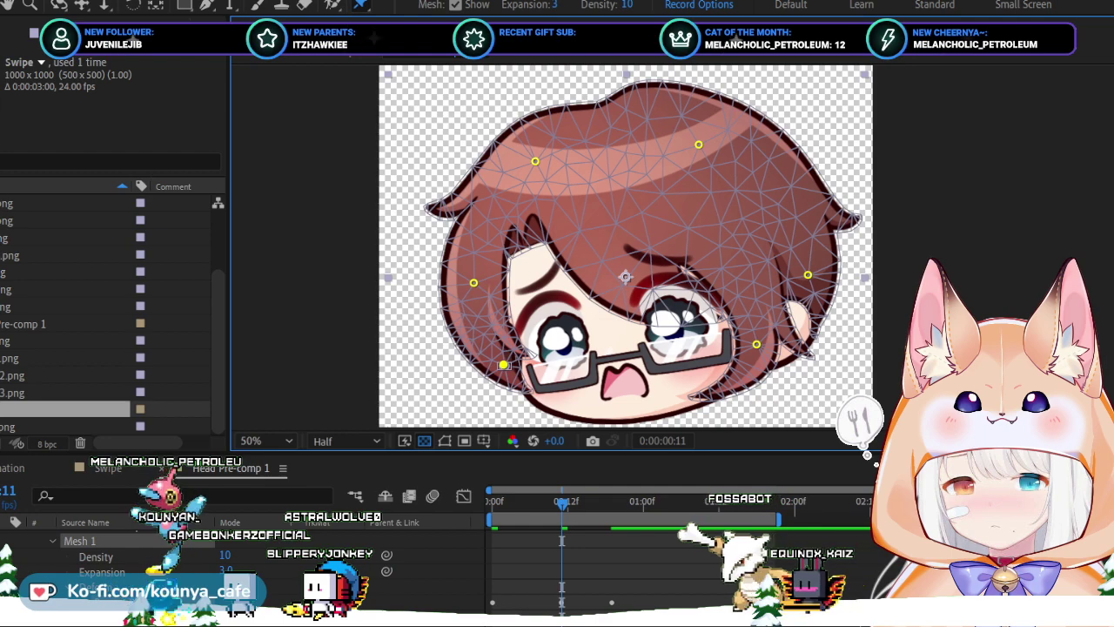
{"action": "key", "text": "Home"}
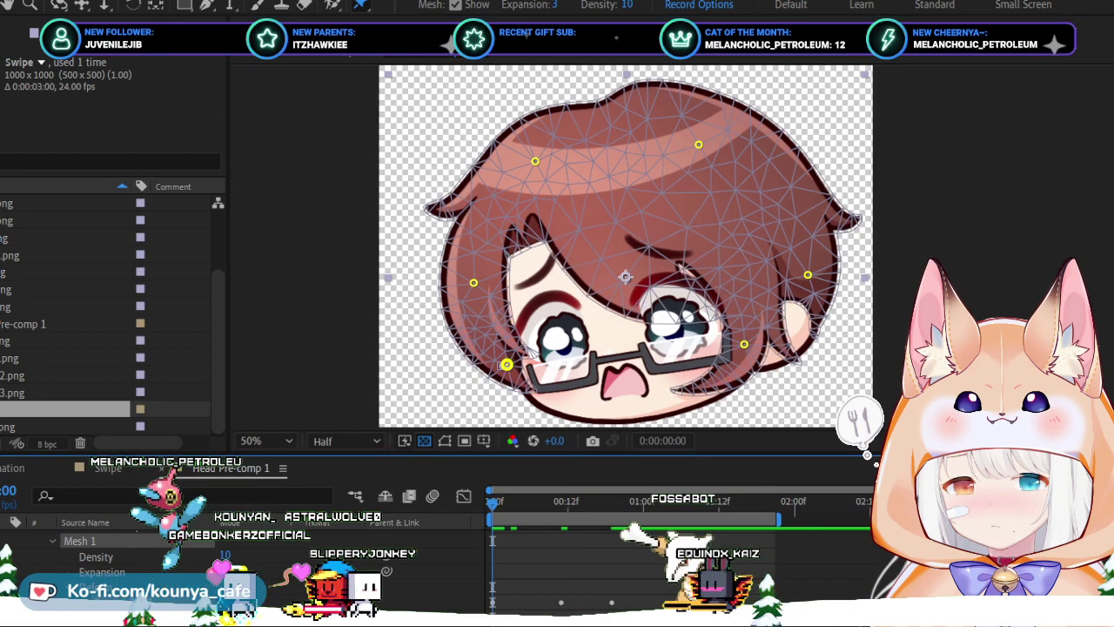
{"action": "left_click_drag", "start_coordinate": [506, 364], "coordinate": [519, 360]}
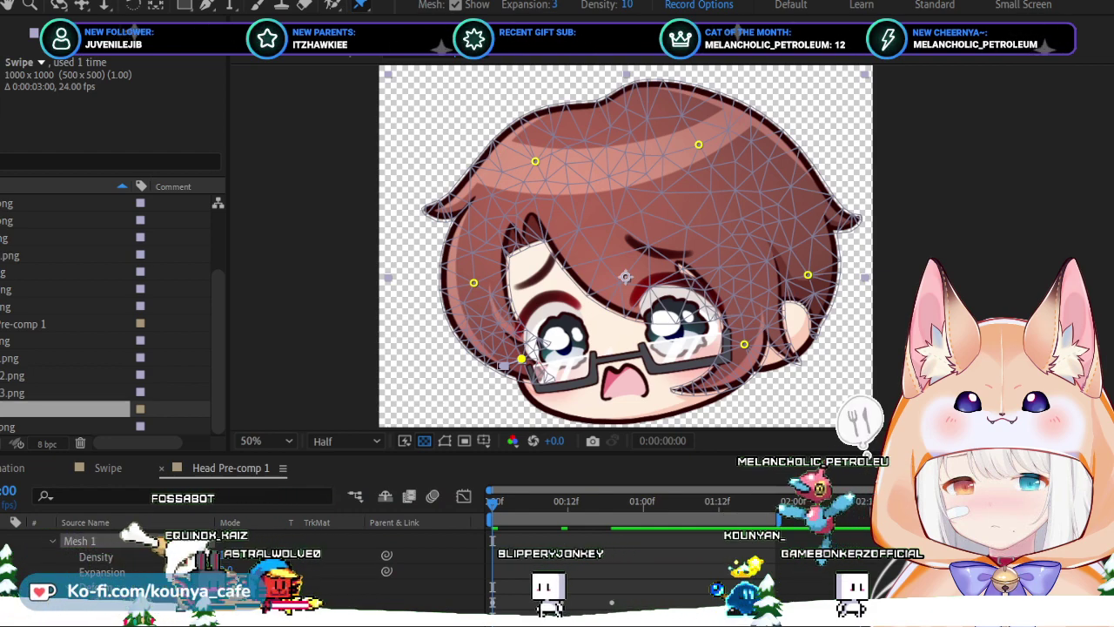
Select the Mesh 1 properties of the head layer's Puppet effect.
{"action": "left_click", "coordinate": [96, 540]}
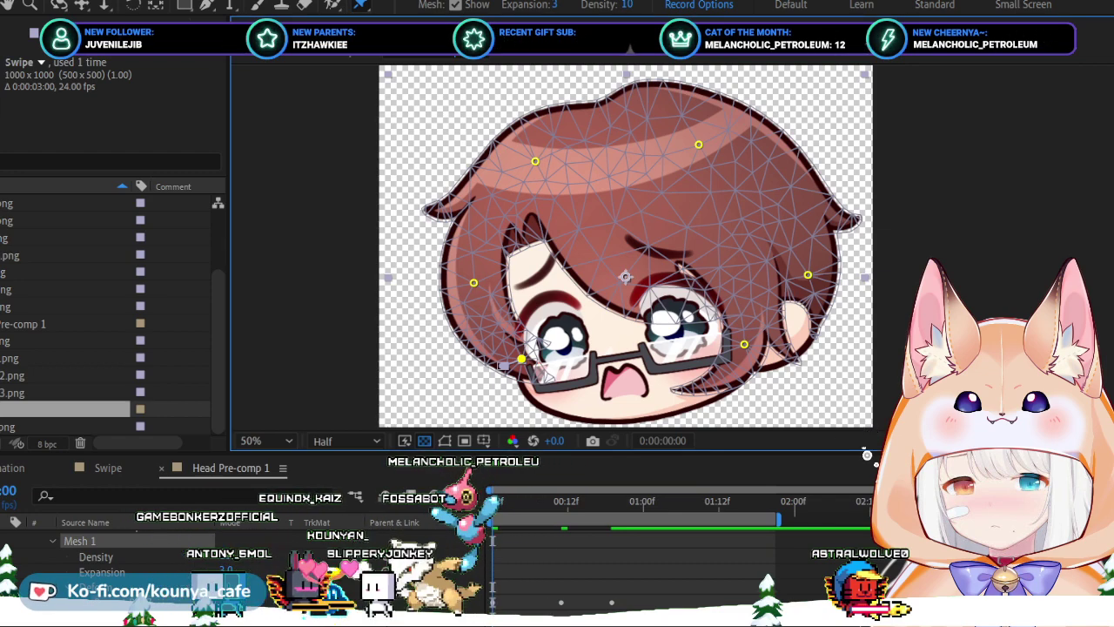
Play the pin animation from the start and stop the preview at frame 21.
{"action": "key", "text": "space"}
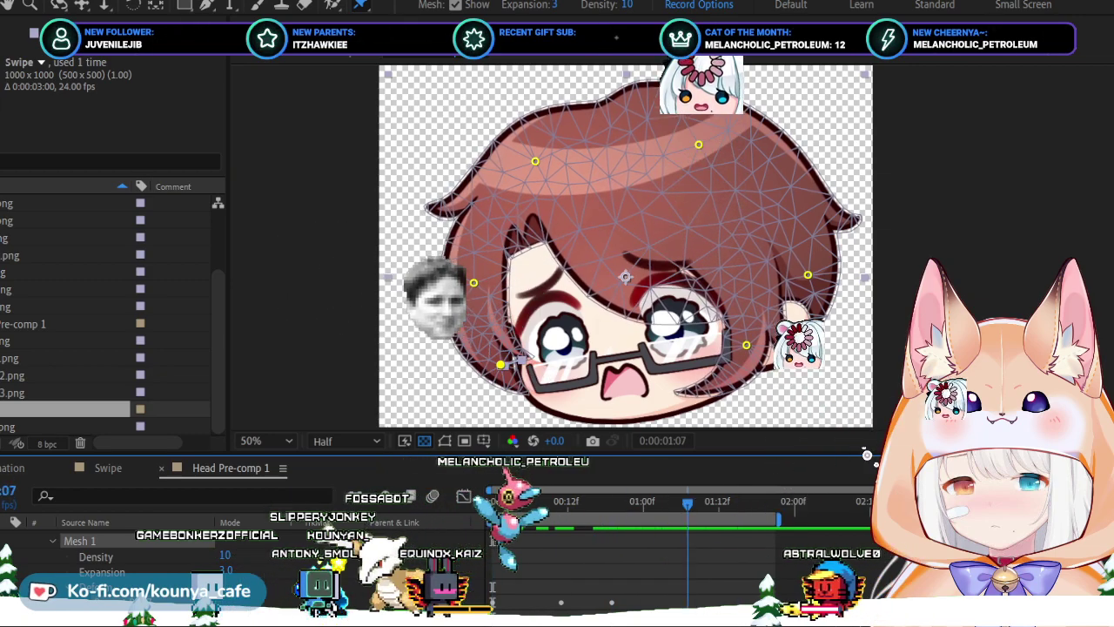
{"action": "key", "text": "ctrl+shift+a"}
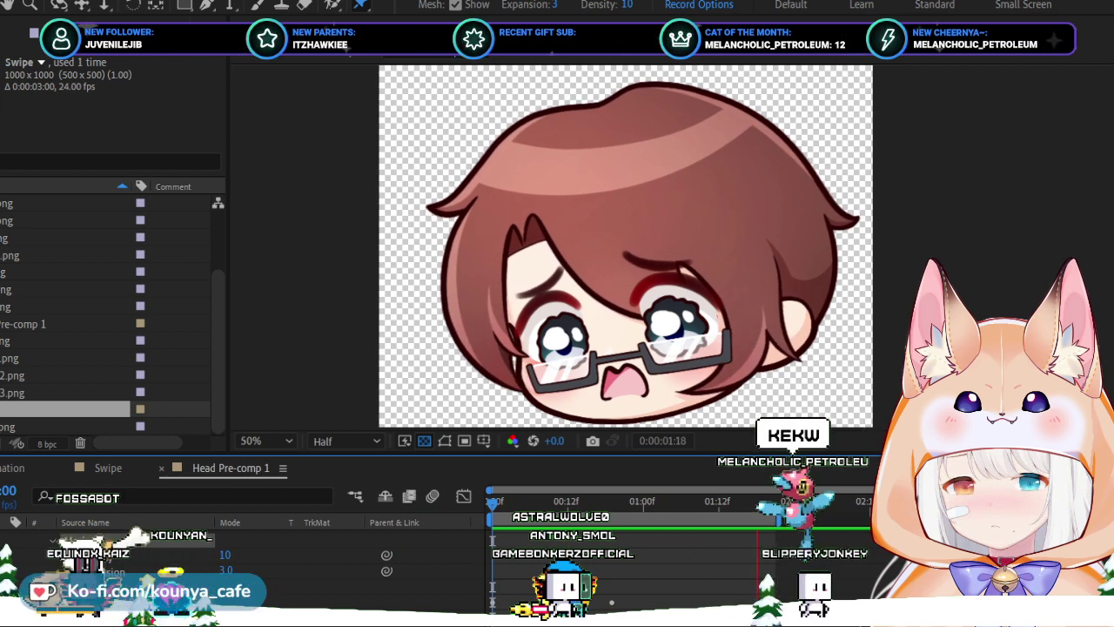
{"action": "key", "text": "space"}
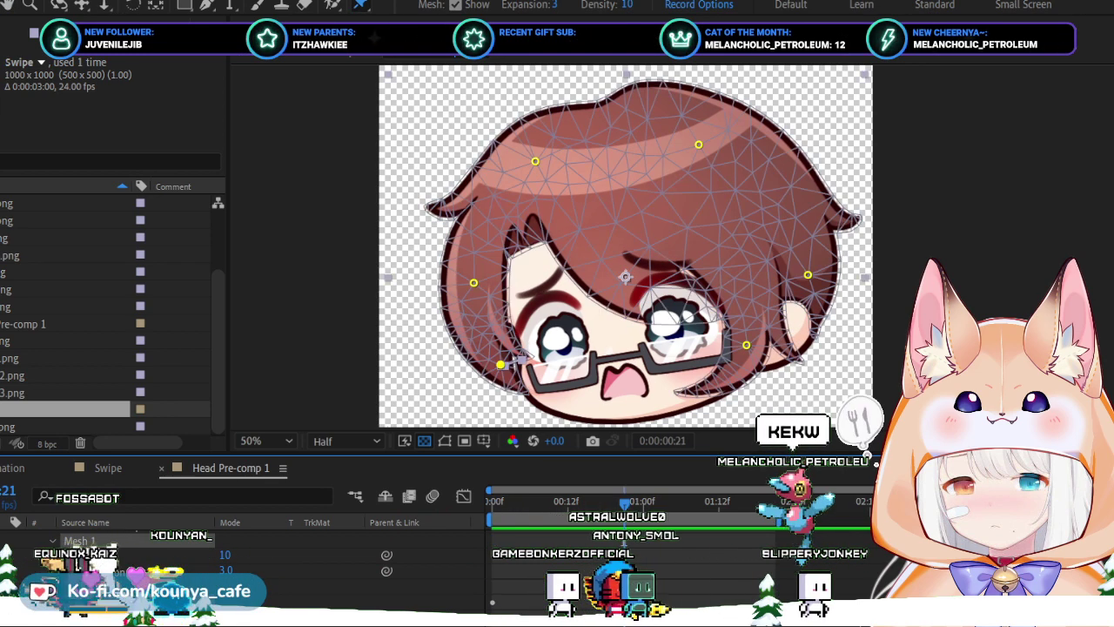
Move the lower-left glasses pin slightly right at frames 19 and 11, then return to frame 0.
{"action": "key", "text": "space"}
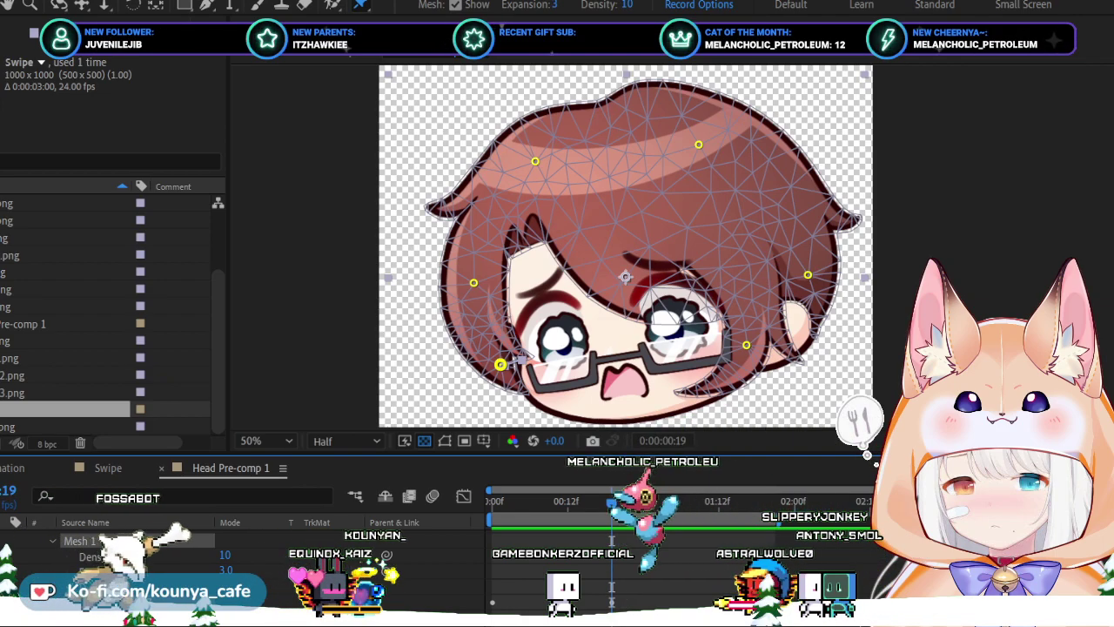
{"action": "left_click_drag", "start_coordinate": [500, 364], "coordinate": [499, 365]}
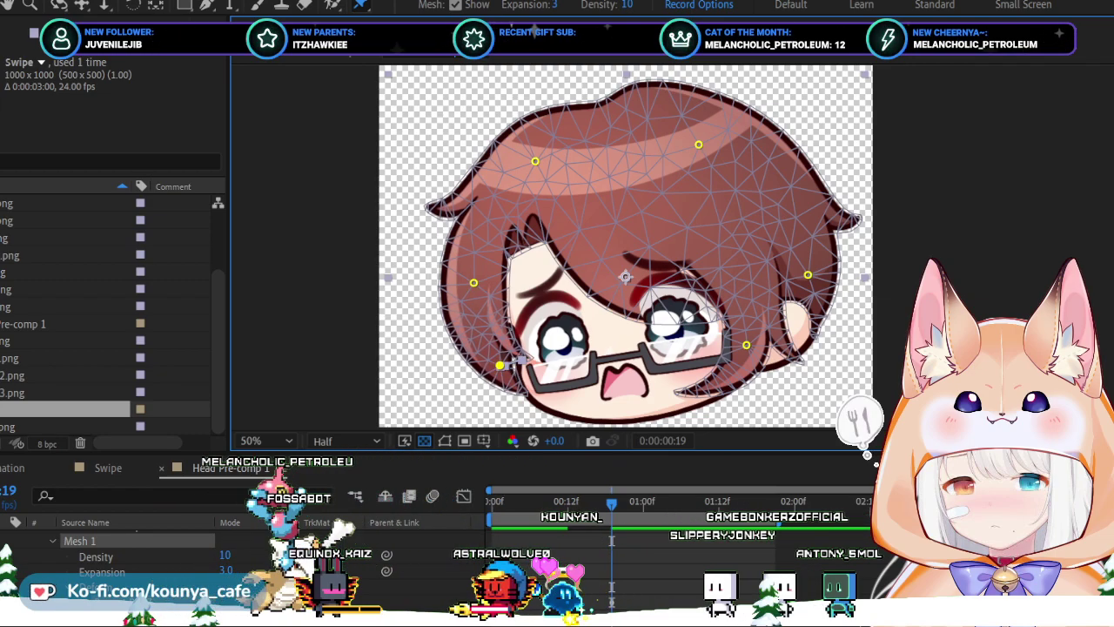
{"action": "key", "text": "space"}
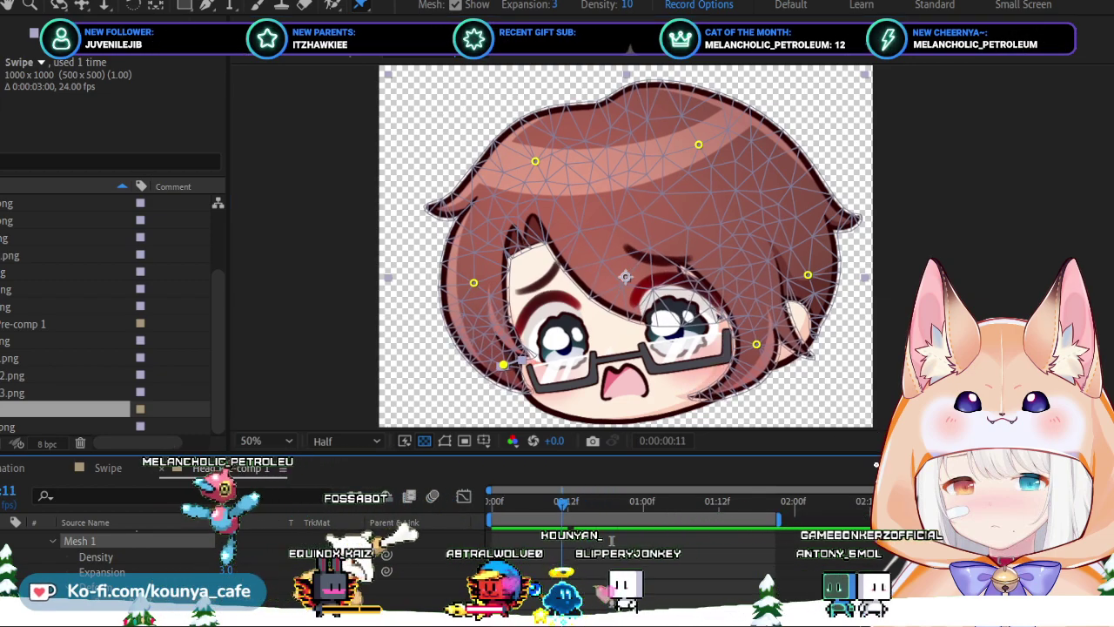
{"action": "left_click_drag", "start_coordinate": [503, 364], "coordinate": [511, 366]}
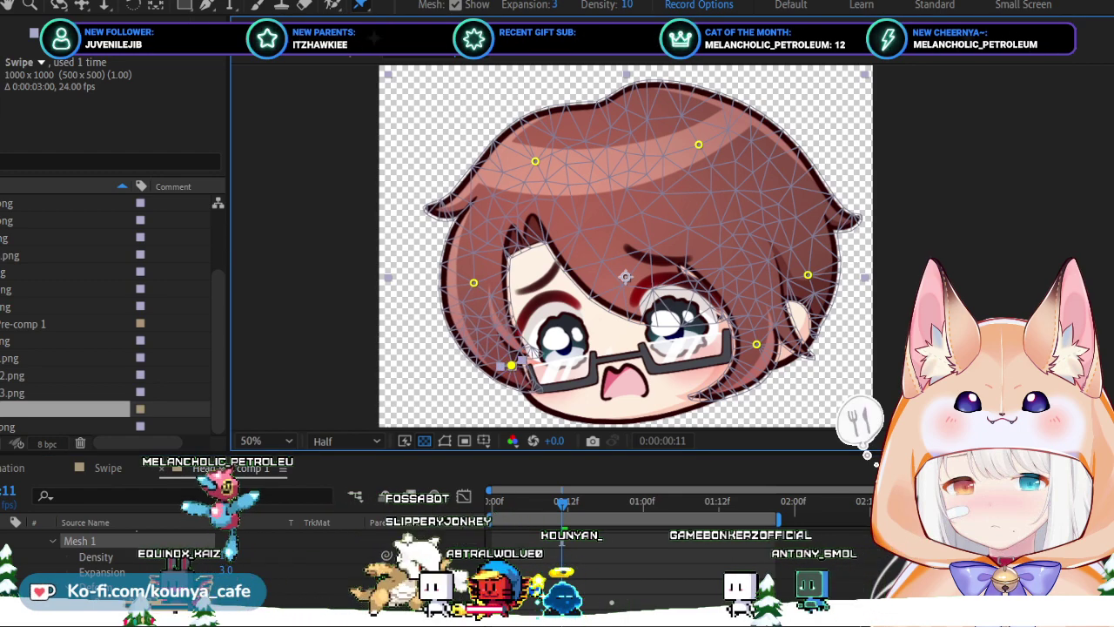
{"action": "key", "text": "Home"}
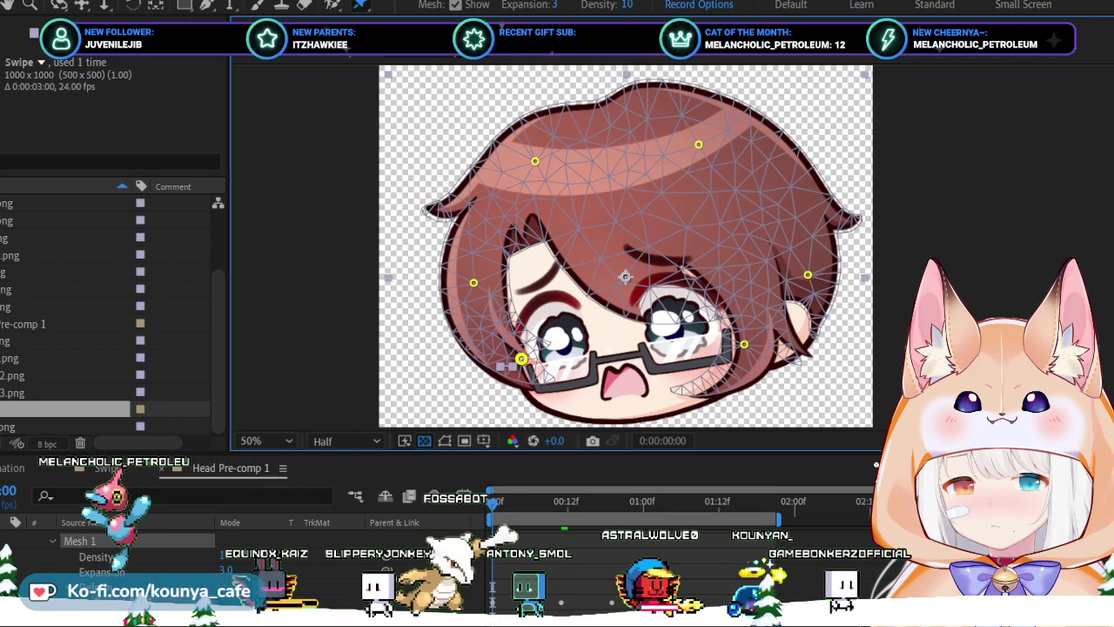
{"action": "key", "text": "space"}
{"action": "key", "text": "space"}
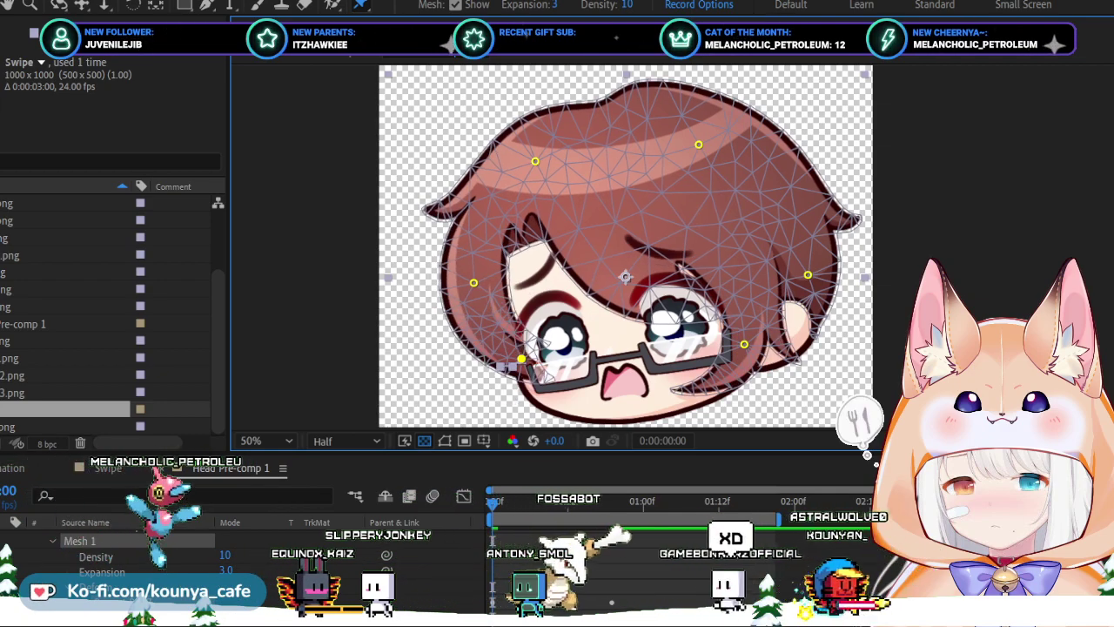
{"action": "key", "text": "space"}
{"action": "key", "text": "space"}
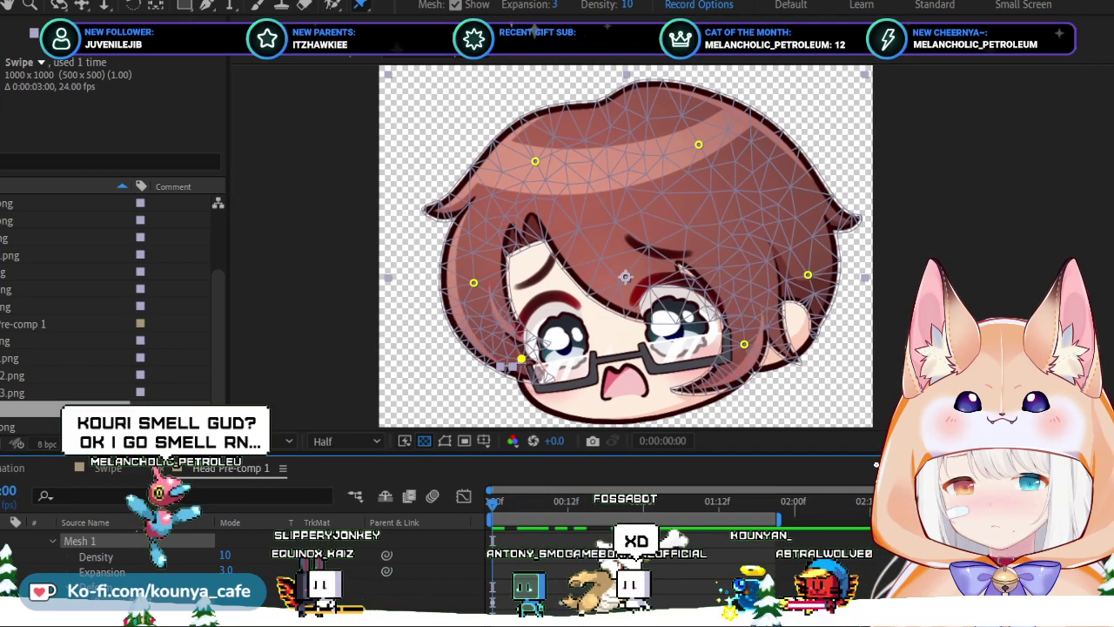
{"action": "key", "text": "space"}
{"action": "key", "text": "space"}
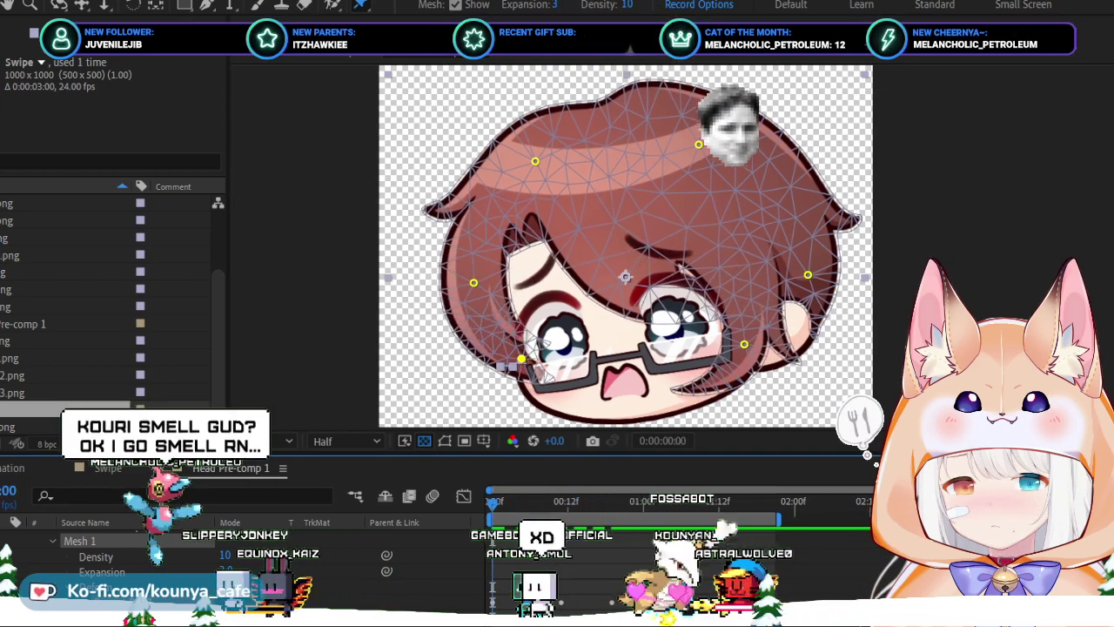
{"action": "key", "text": "space"}
{"action": "key", "text": "space"}
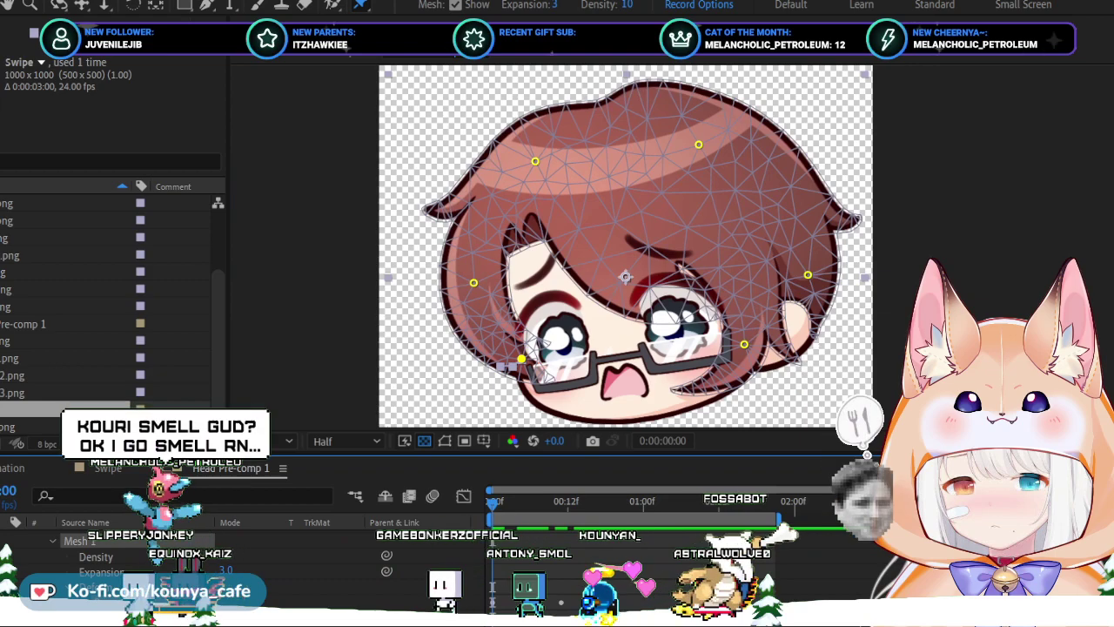
{"action": "key", "text": "space"}
{"action": "key", "text": "space"}
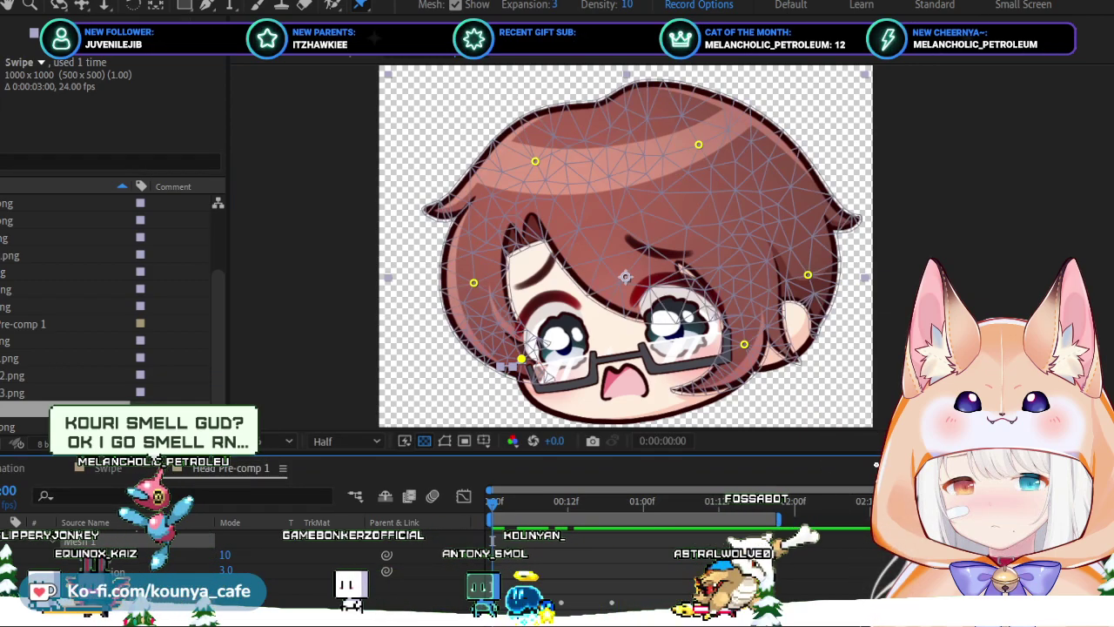
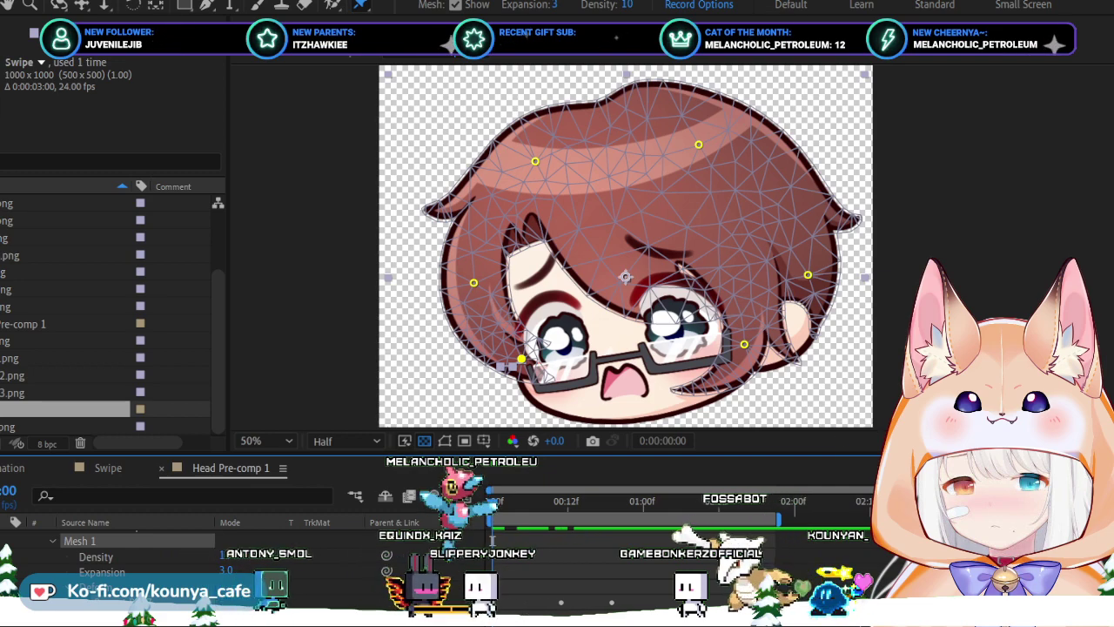
Preview the head animation from the first frame several times to judge the deformation.
{"action": "key", "text": "space"}
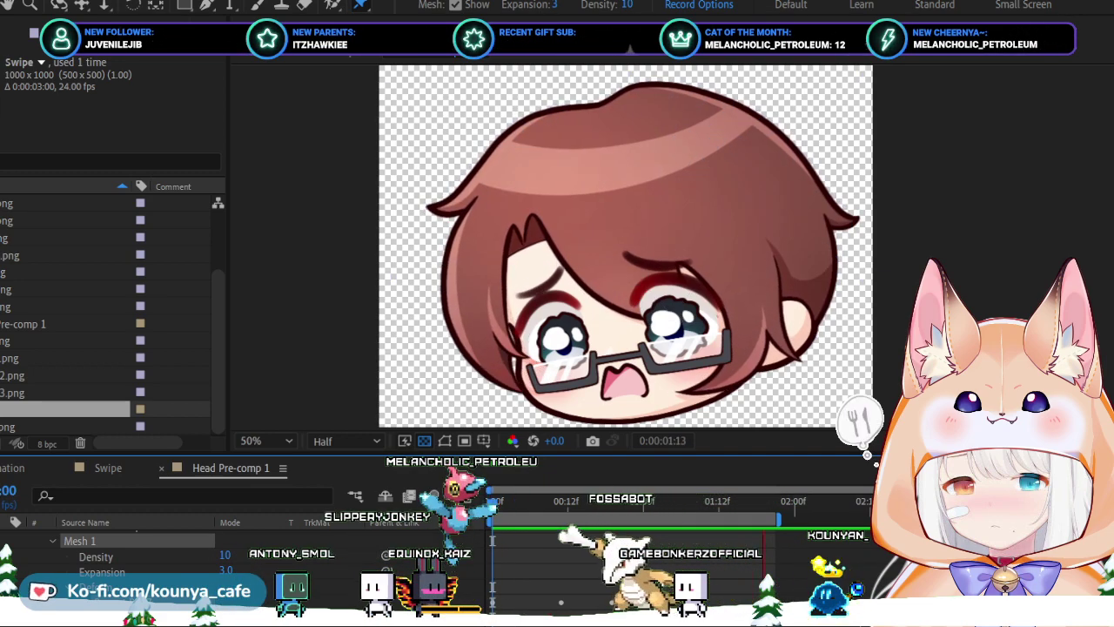
{"action": "key", "text": "space"}
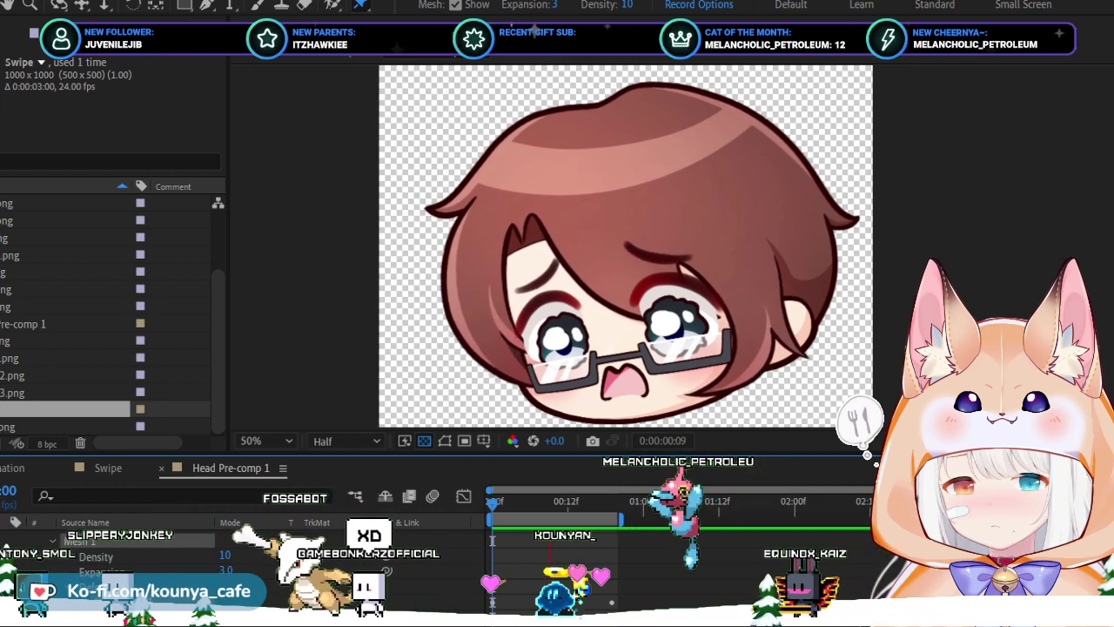
{"action": "scroll", "coordinate": [680, 256], "scroll_direction": "down", "scroll_amount": 4}
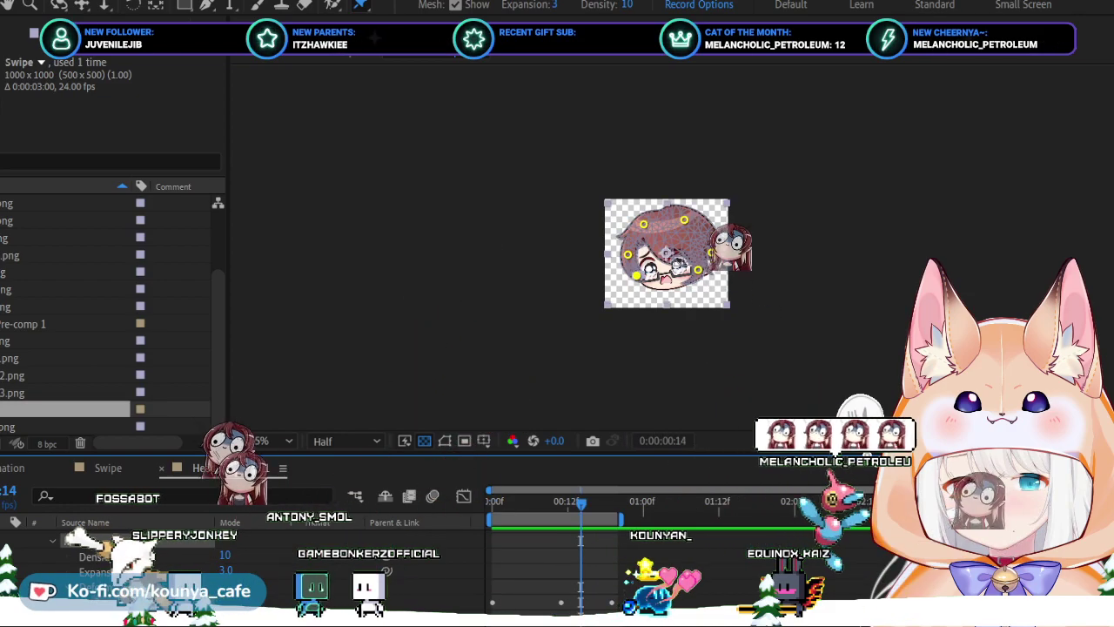
{"action": "scroll", "coordinate": [680, 244], "scroll_direction": "up", "scroll_amount": 4}
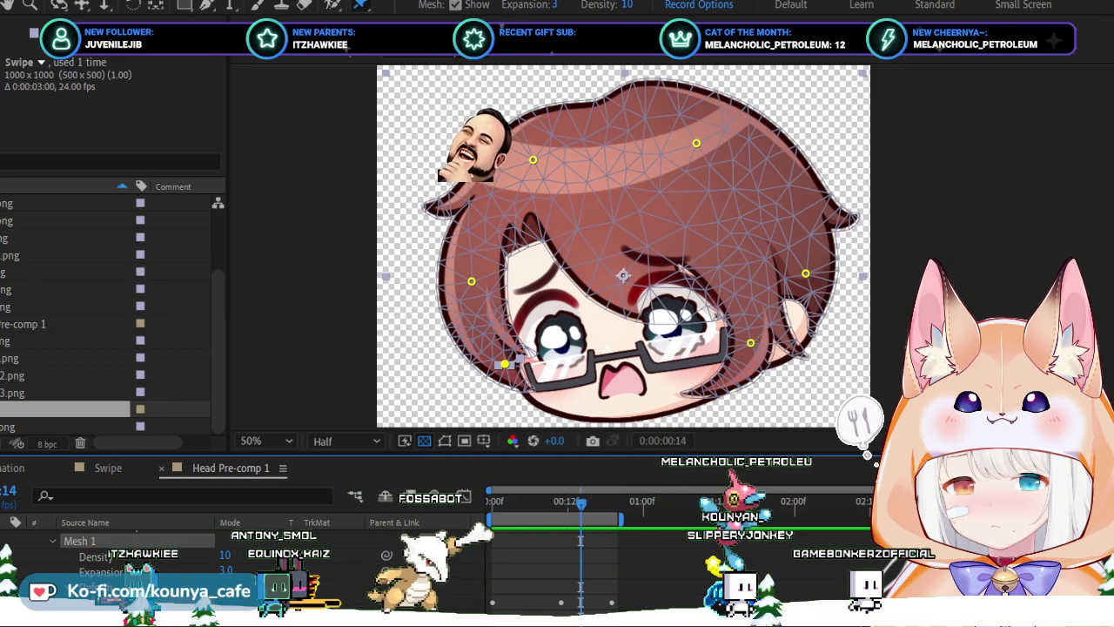
{"action": "key", "text": "space"}
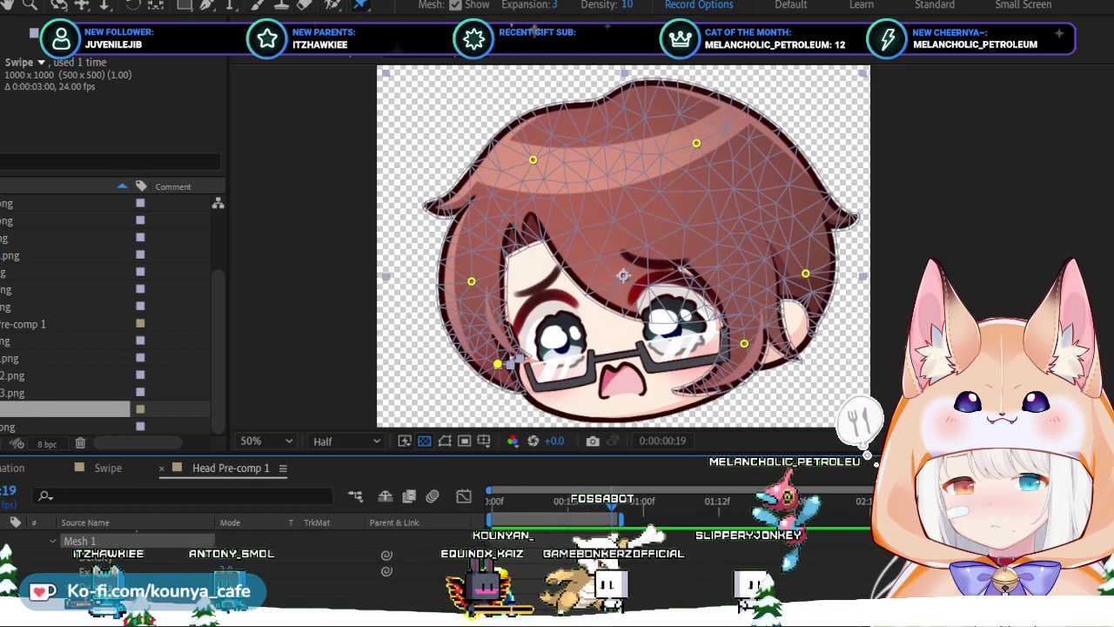
{"action": "scroll", "coordinate": [174, 557], "scroll_direction": "down", "scroll_amount": 2}
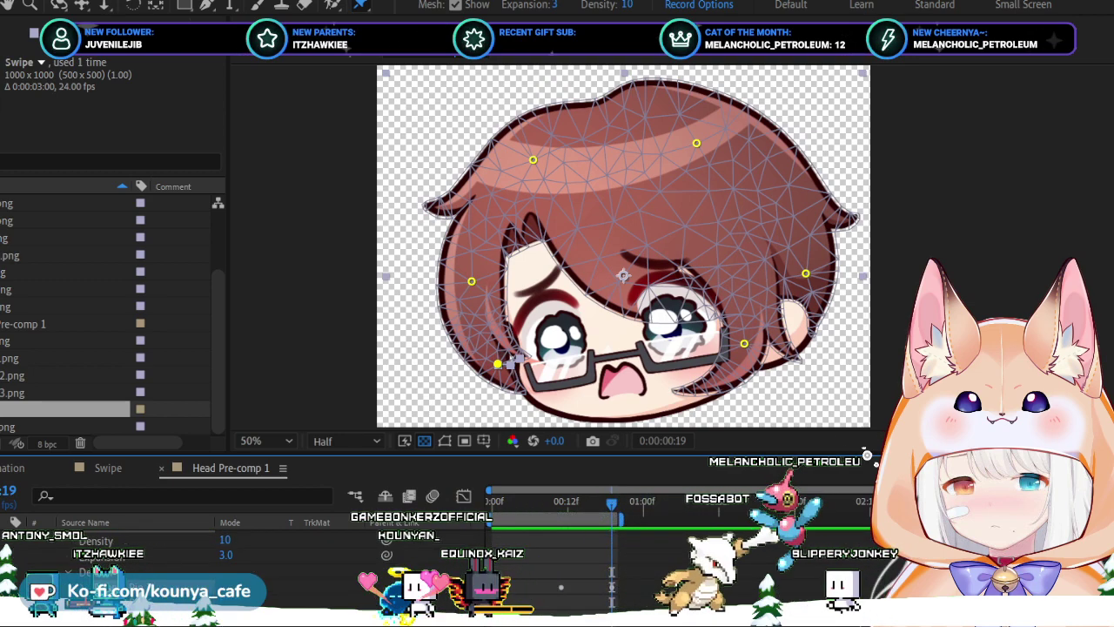
{"action": "key", "text": "space"}
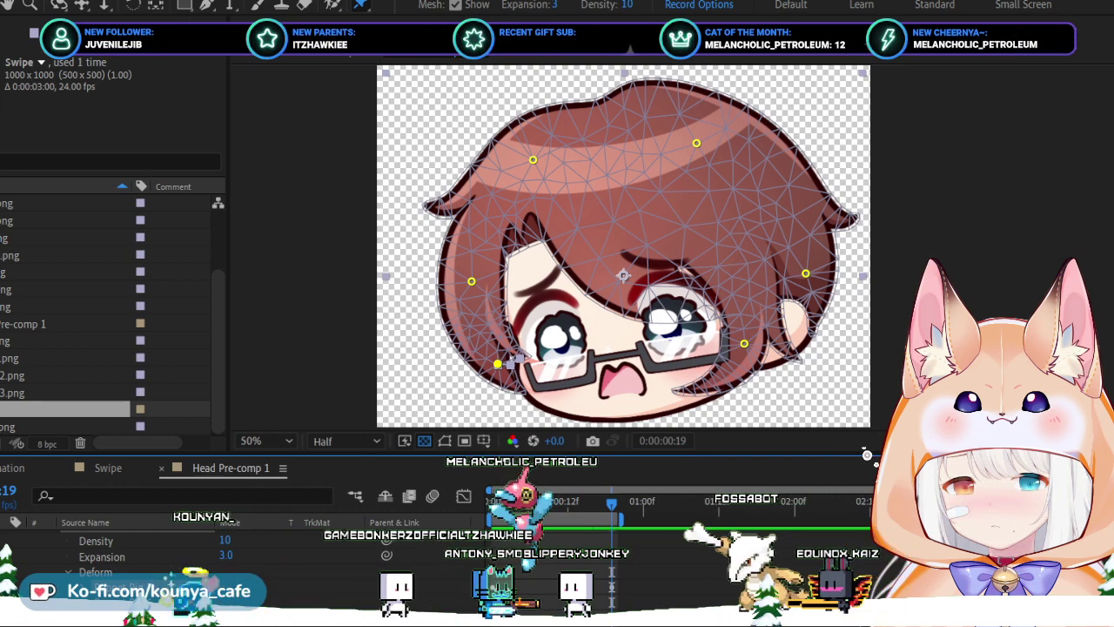
{"action": "scroll", "coordinate": [623, 275], "scroll_direction": "up", "scroll_amount": 1}
{"action": "scroll", "coordinate": [623, 275], "scroll_direction": "down", "scroll_amount": 3}
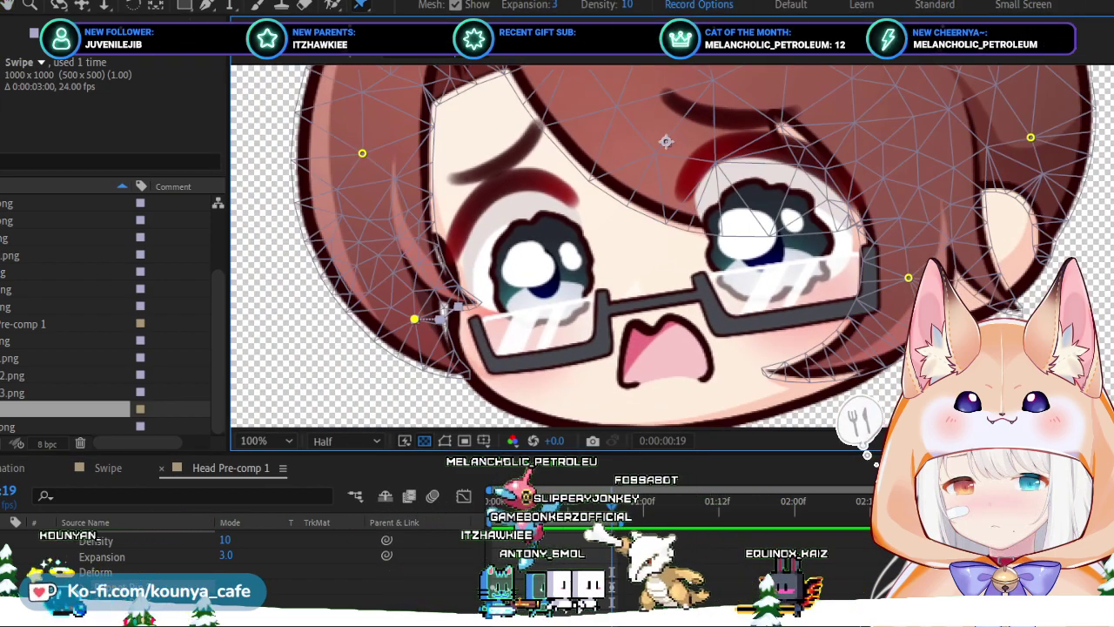
{"action": "key", "text": "Home"}
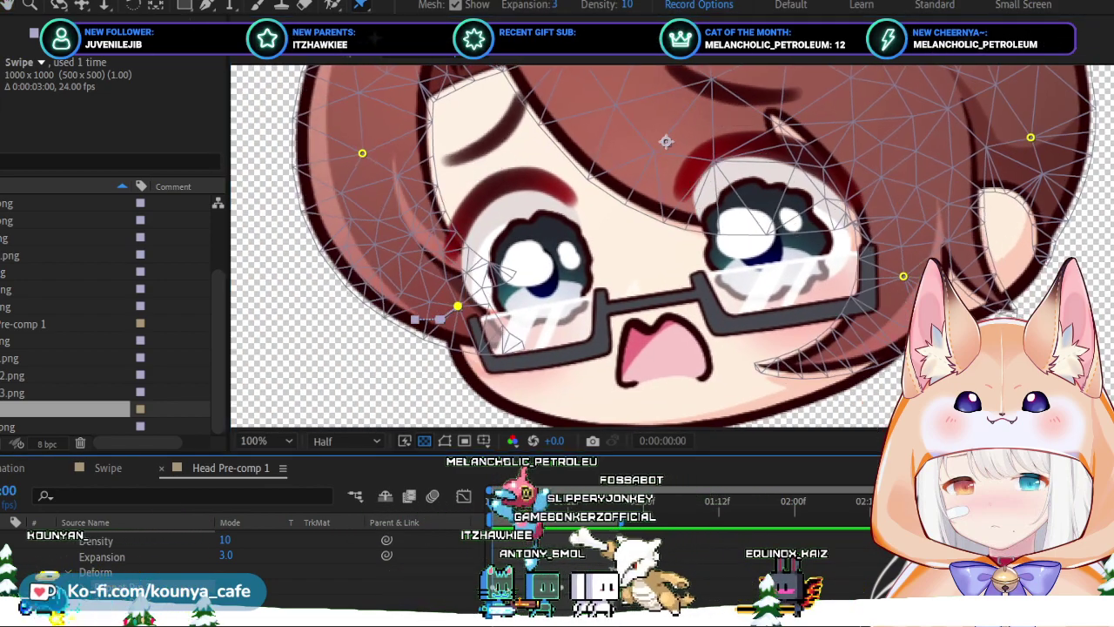
{"action": "key", "text": "space"}
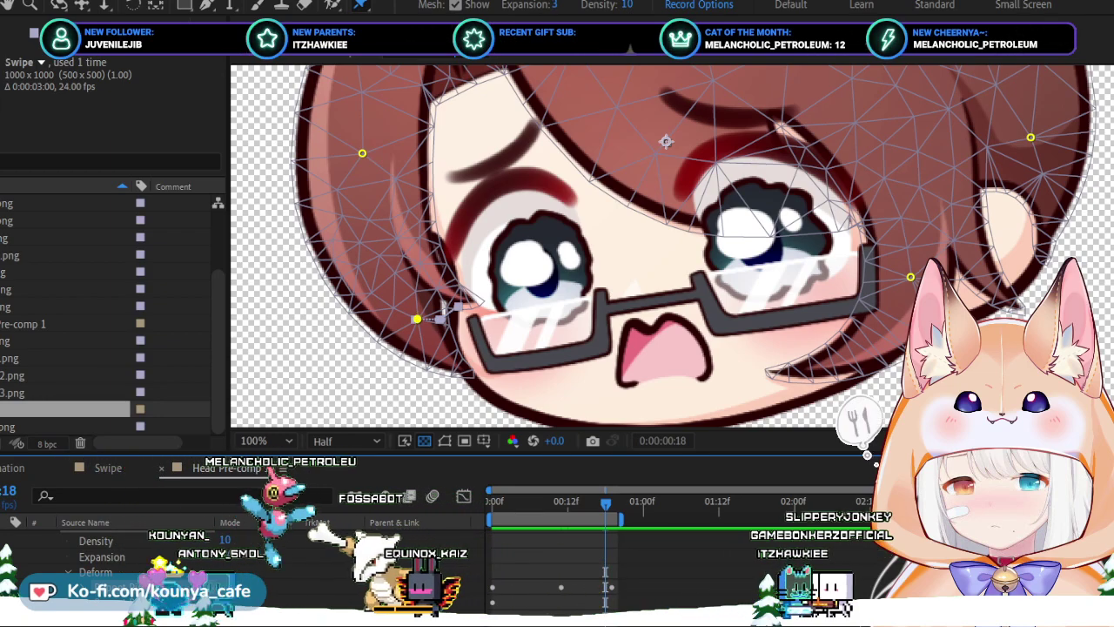
Move the puppet pin beside the glasses up and right, hide the mesh, and preview the result.
{"action": "mouse_move", "coordinate": [417, 318]}
{"action": "left_mouse_down"}
{"action": "mouse_move", "coordinate": [439, 318]}
{"action": "mouse_move", "coordinate": [414, 319]}
{"action": "left_mouse_up"}
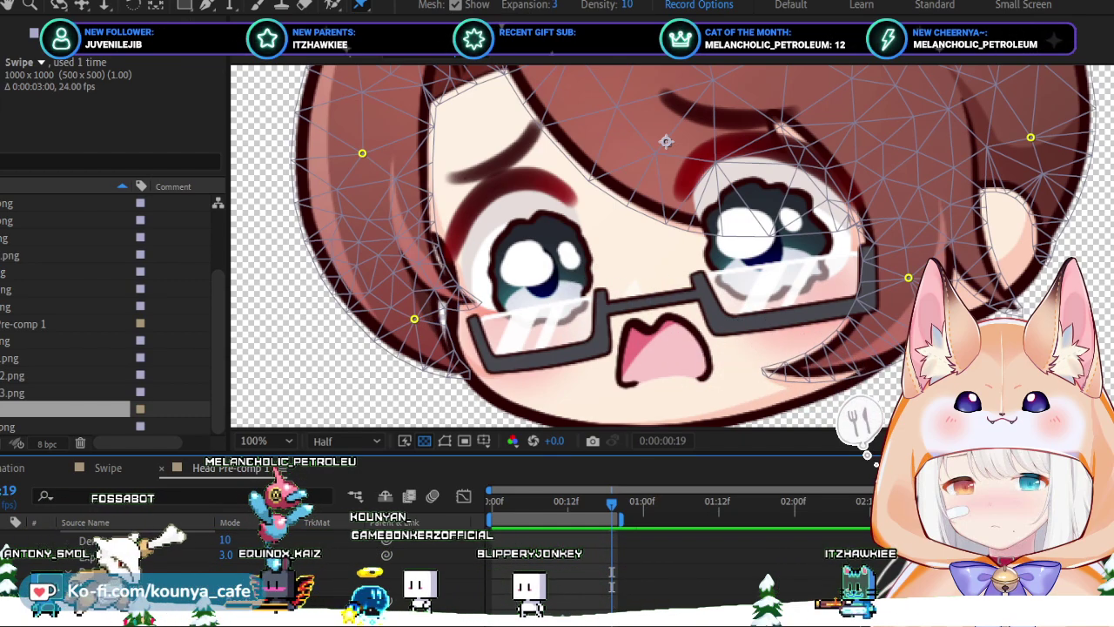
{"action": "key", "text": "ctrl+shift+a"}
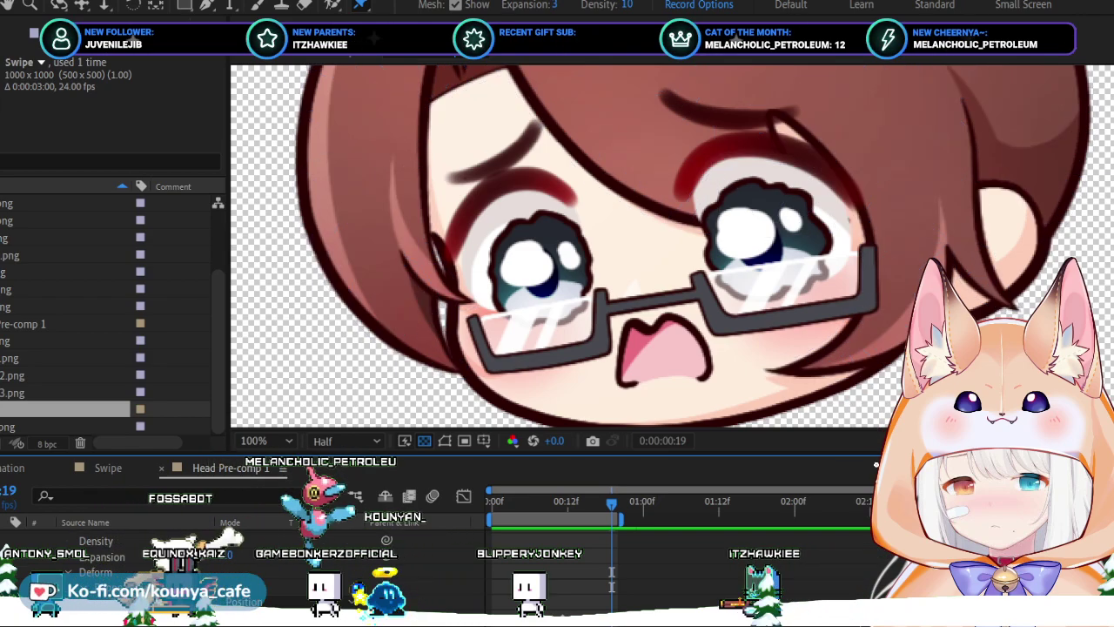
{"action": "left_click", "coordinate": [442, 307]}
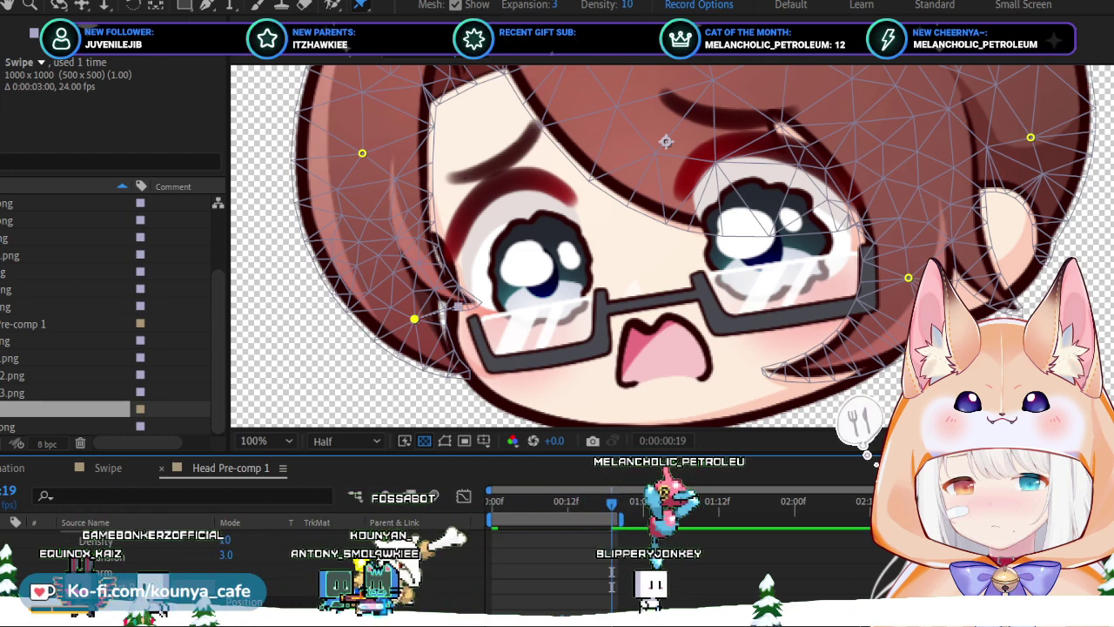
{"action": "left_click_drag", "start_coordinate": [414, 319], "coordinate": [457, 305]}
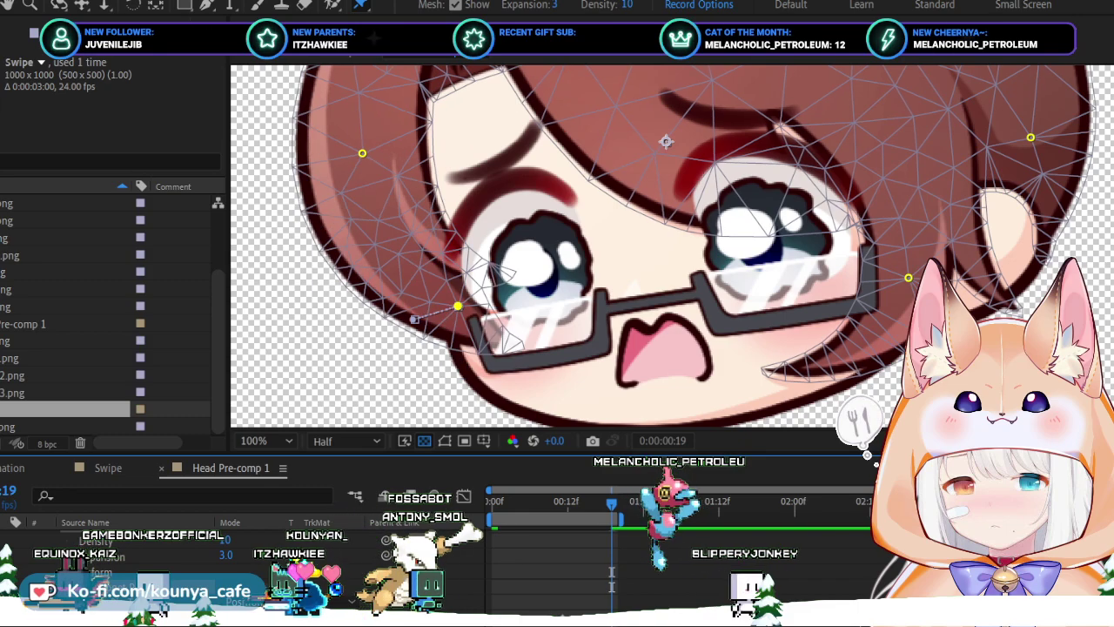
{"action": "key", "text": "space"}
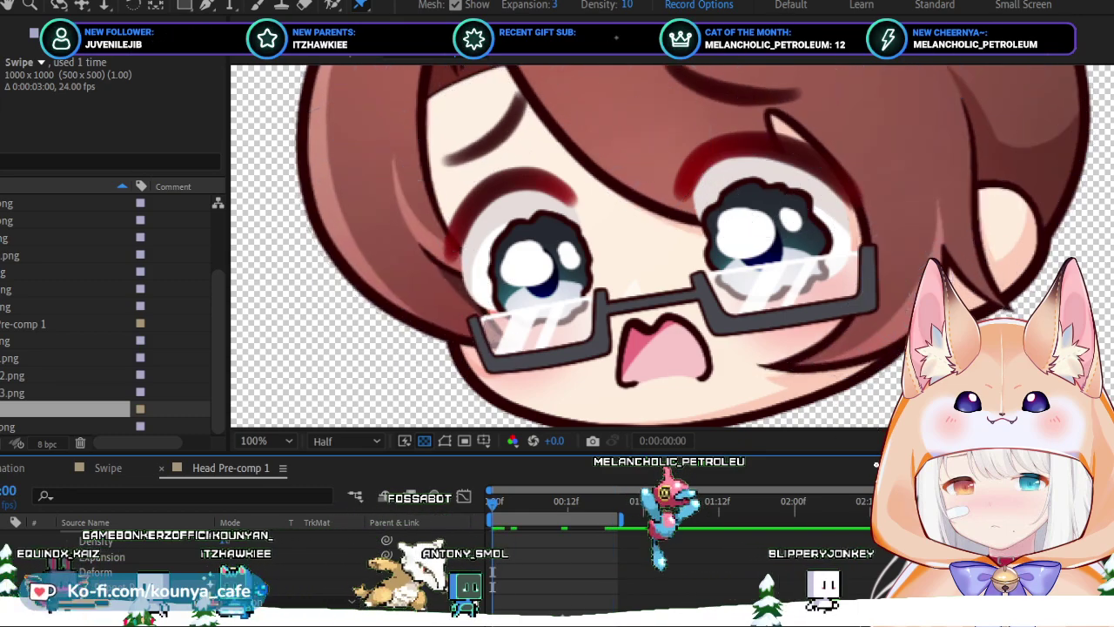
{"action": "key", "text": "comma"}
{"action": "key", "text": "comma"}
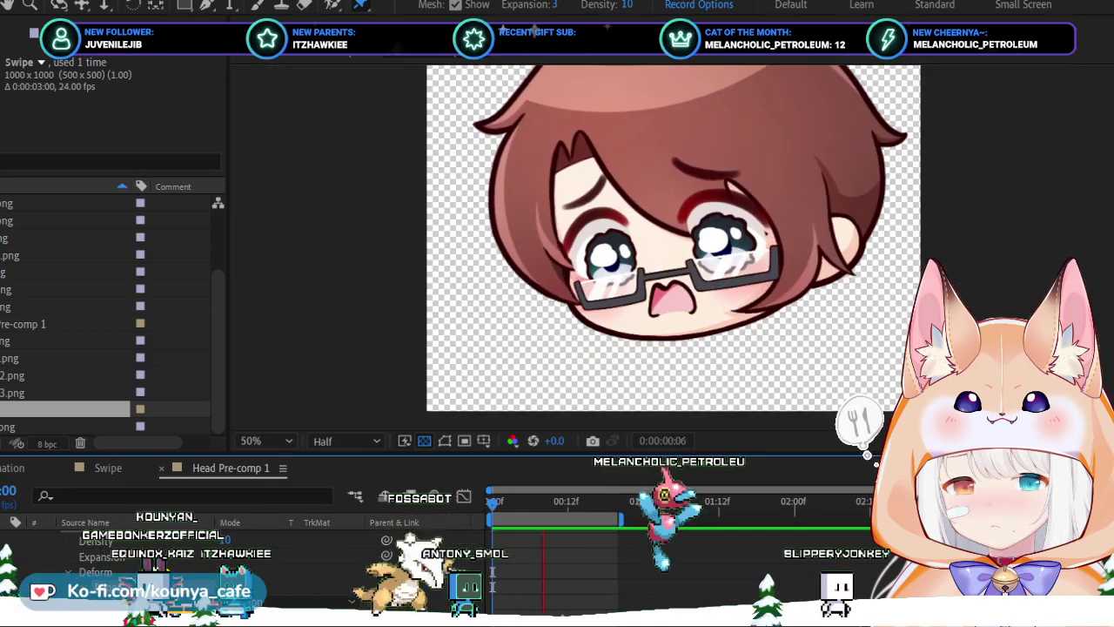
{"action": "key", "text": "comma"}
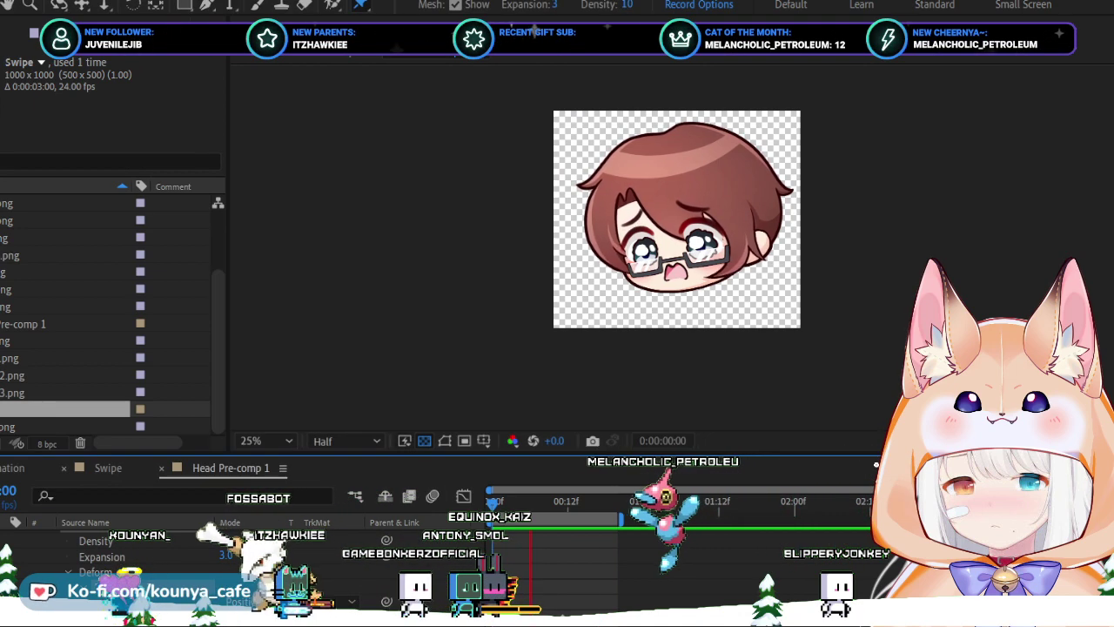
{"action": "key", "text": "shift+comma"}
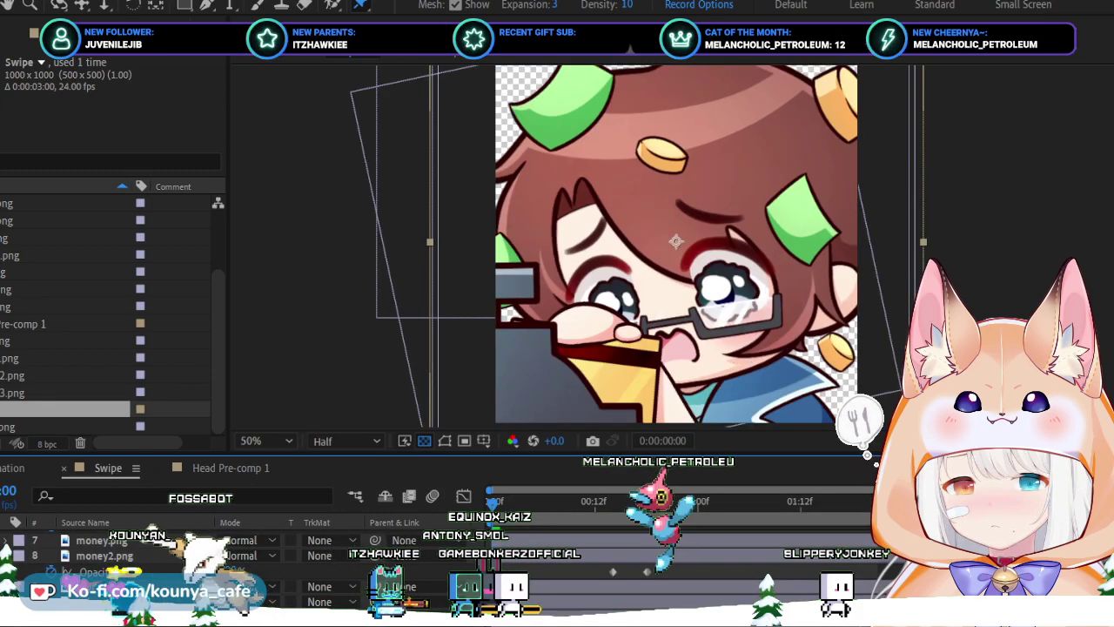
{"action": "key", "text": "space"}
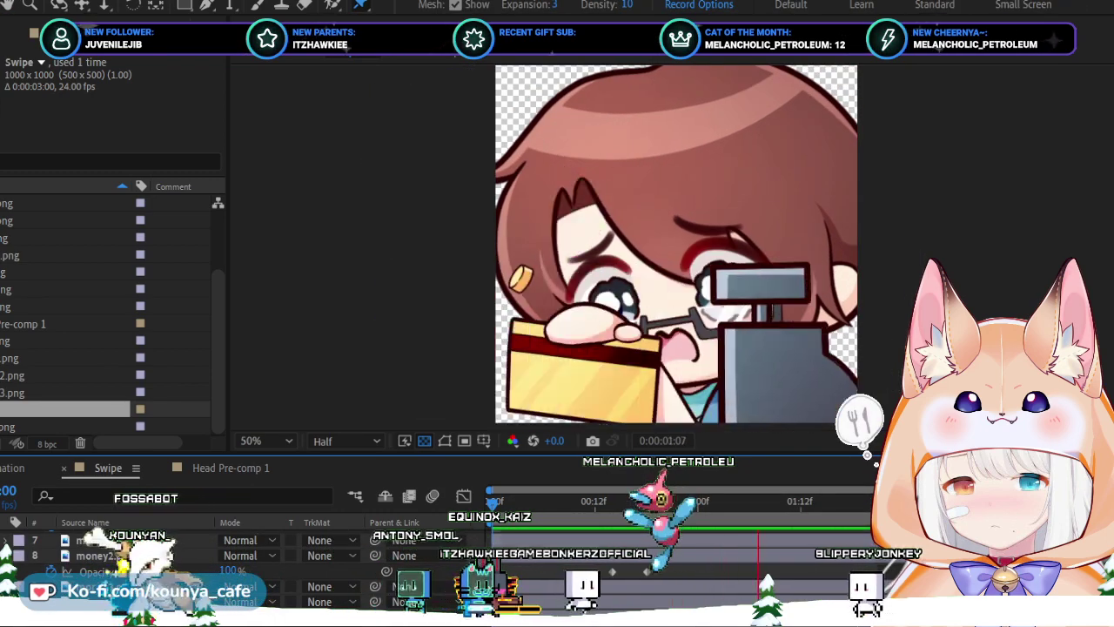
{"action": "key", "text": "comma"}
{"action": "key", "text": "space"}
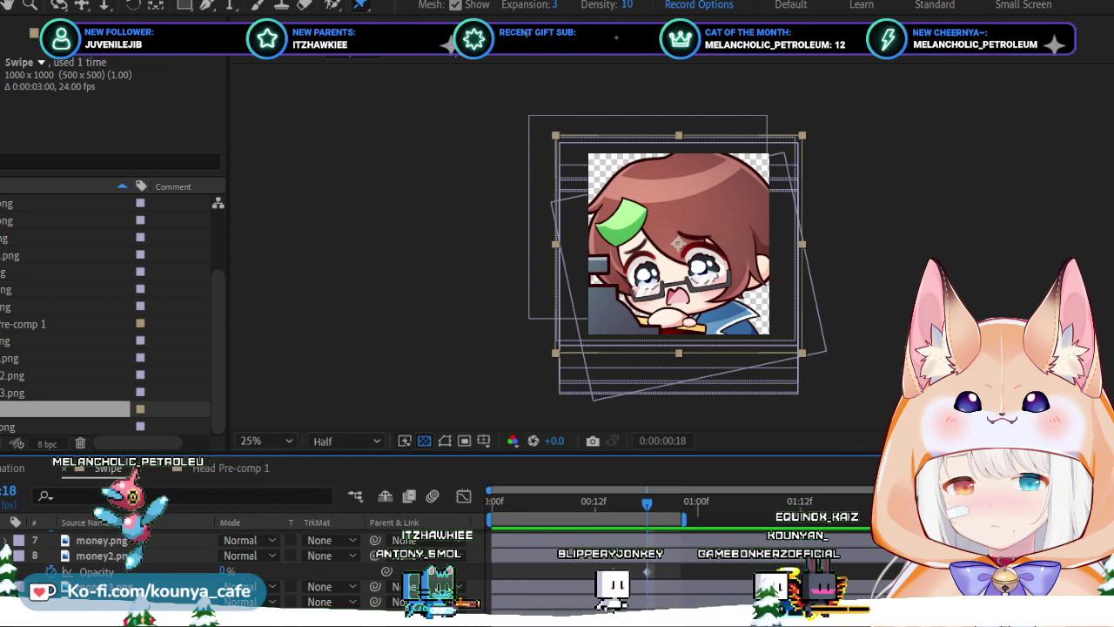
{"action": "key", "text": "ctrl+z"}
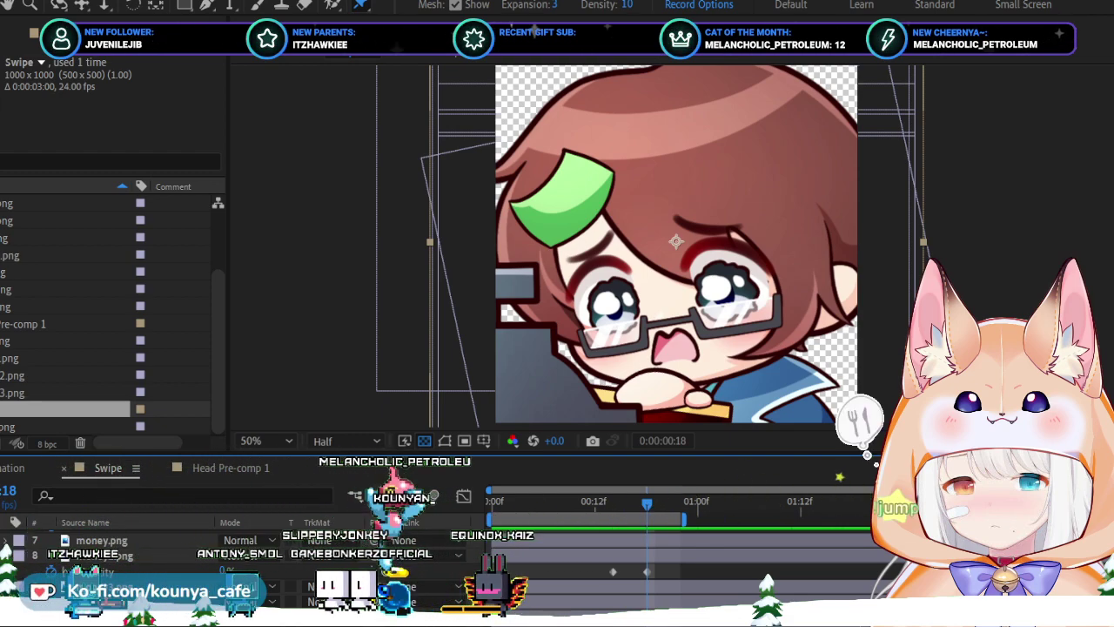
{"action": "left_click", "coordinate": [231, 467]}
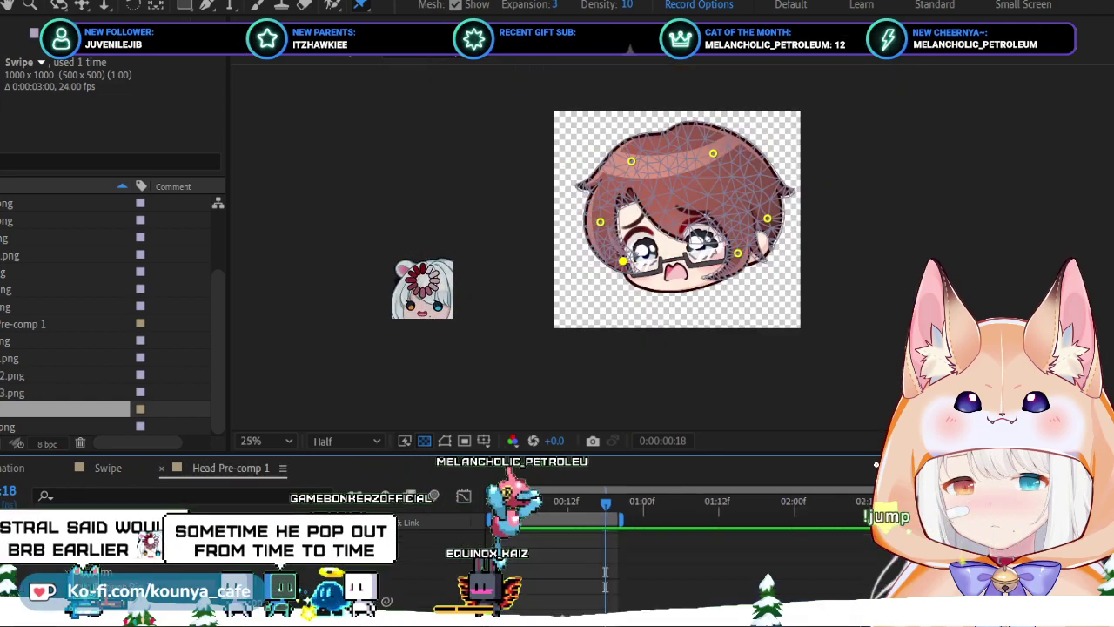
{"action": "scroll", "coordinate": [670, 244], "scroll_direction": "up", "scroll_amount": 5}
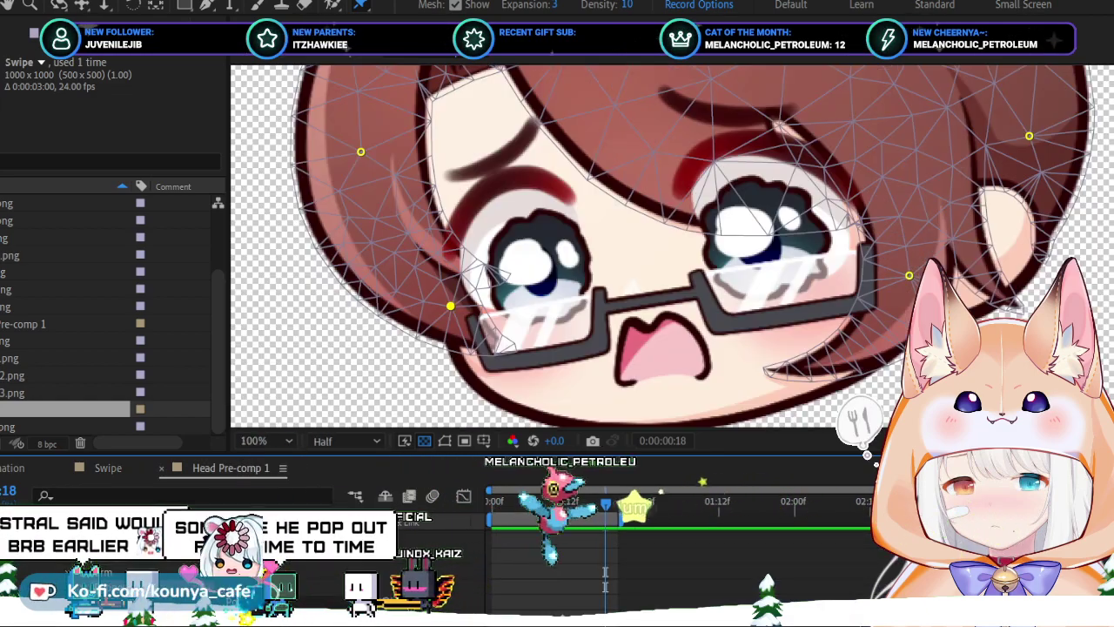
{"action": "scroll", "coordinate": [670, 244], "scroll_direction": "up", "scroll_amount": 5}
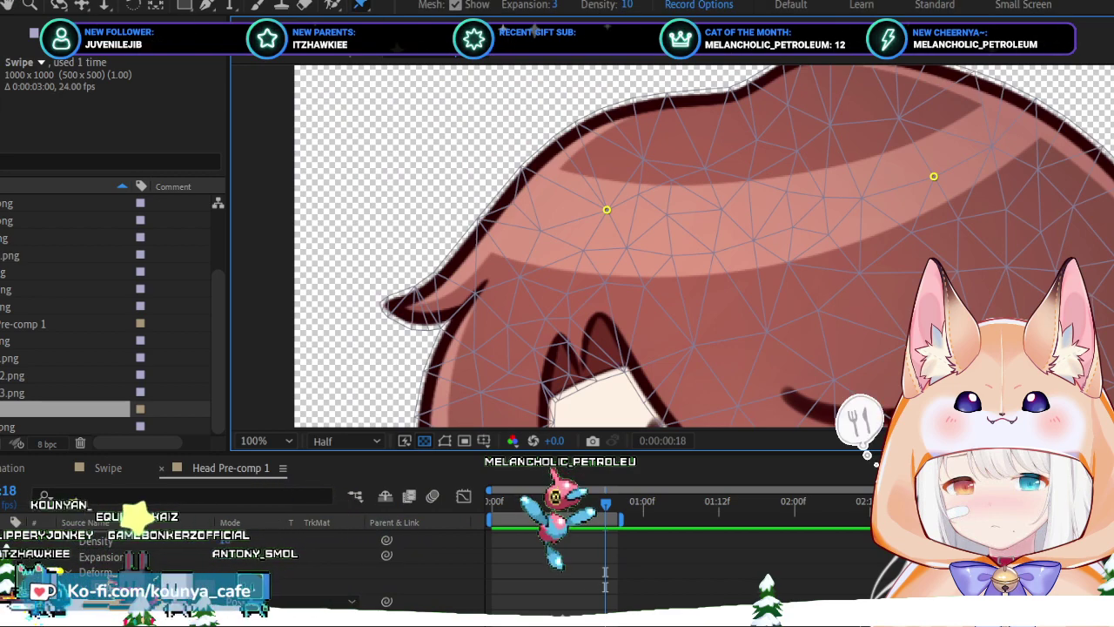
{"action": "left_click", "coordinate": [408, 302]}
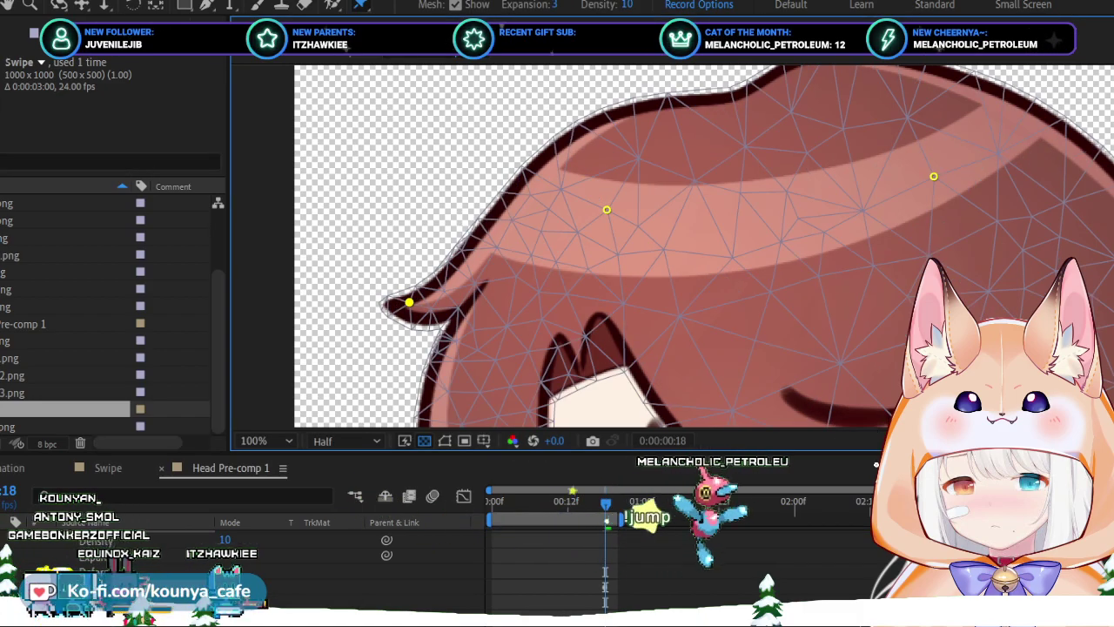
{"action": "key", "text": "ctrl+z"}
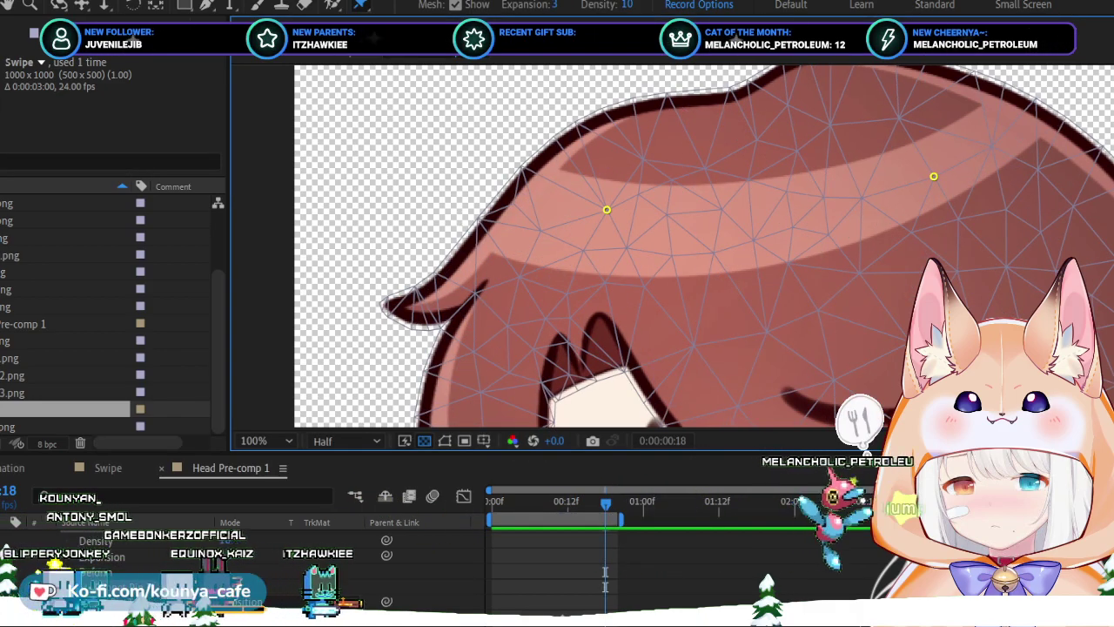
{"action": "key", "text": "Home"}
{"action": "key", "text": "space"}
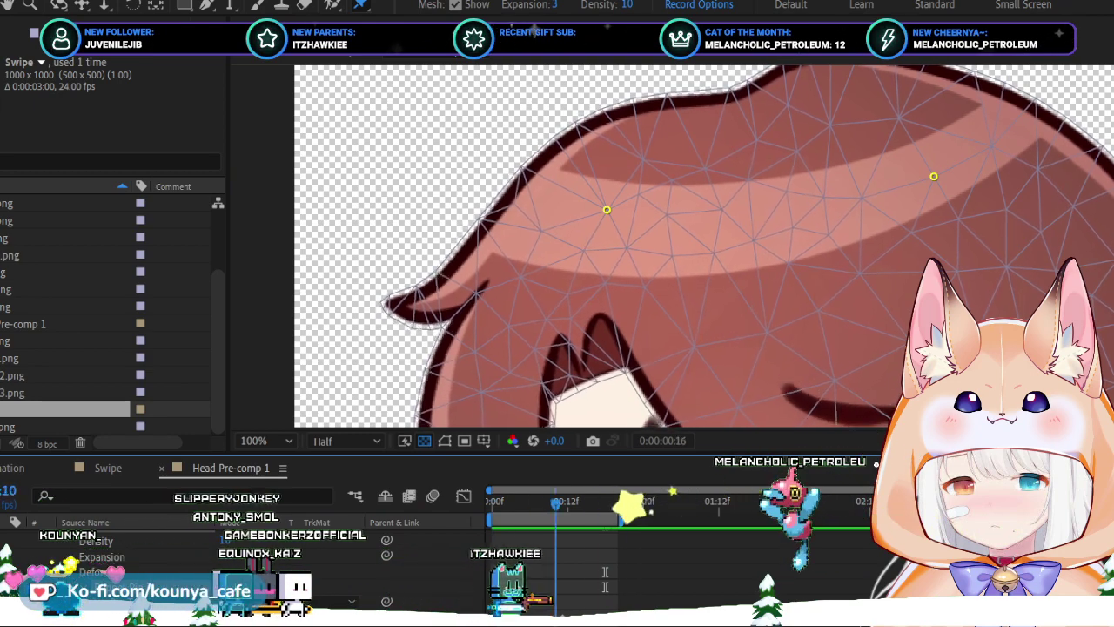
{"action": "key", "text": "space"}
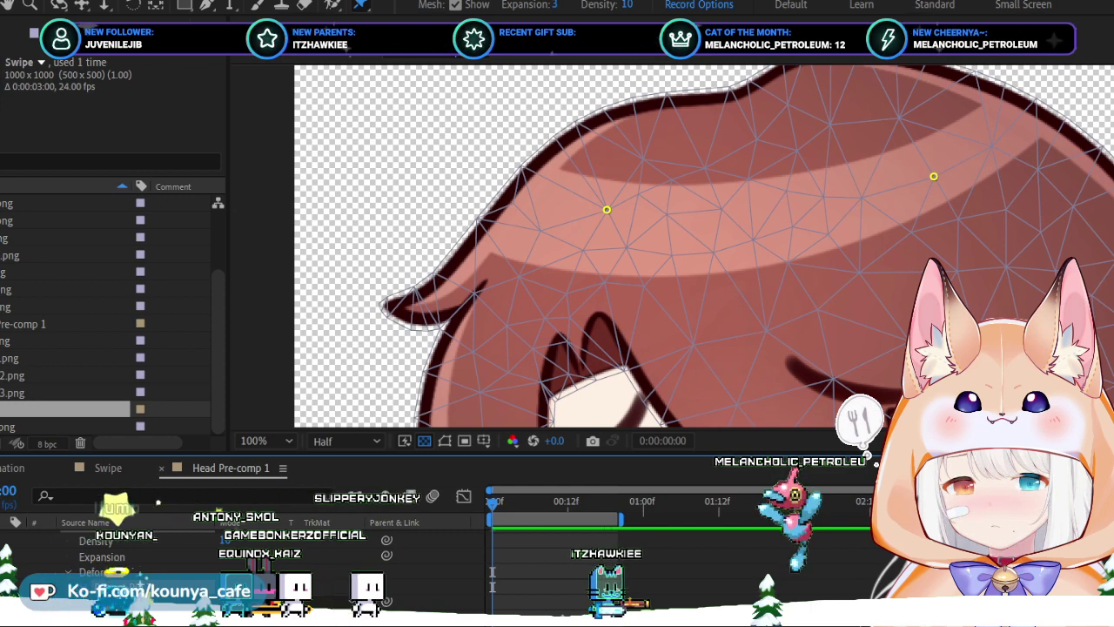
{"action": "left_click", "coordinate": [563, 297]}
{"action": "key", "text": "space"}
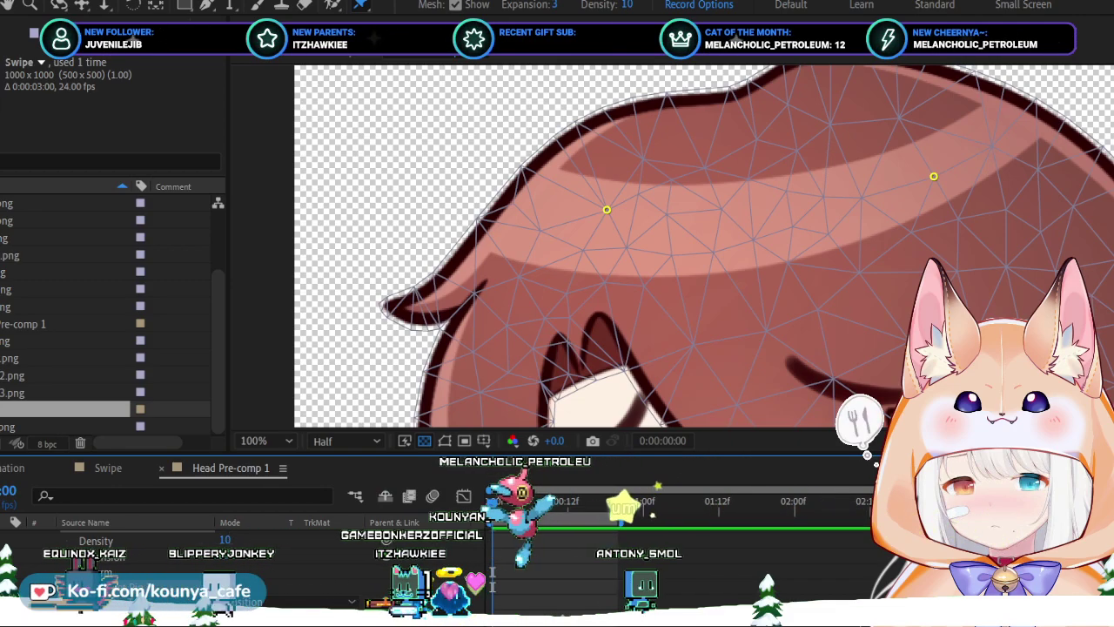
{"action": "left_click", "coordinate": [497, 323]}
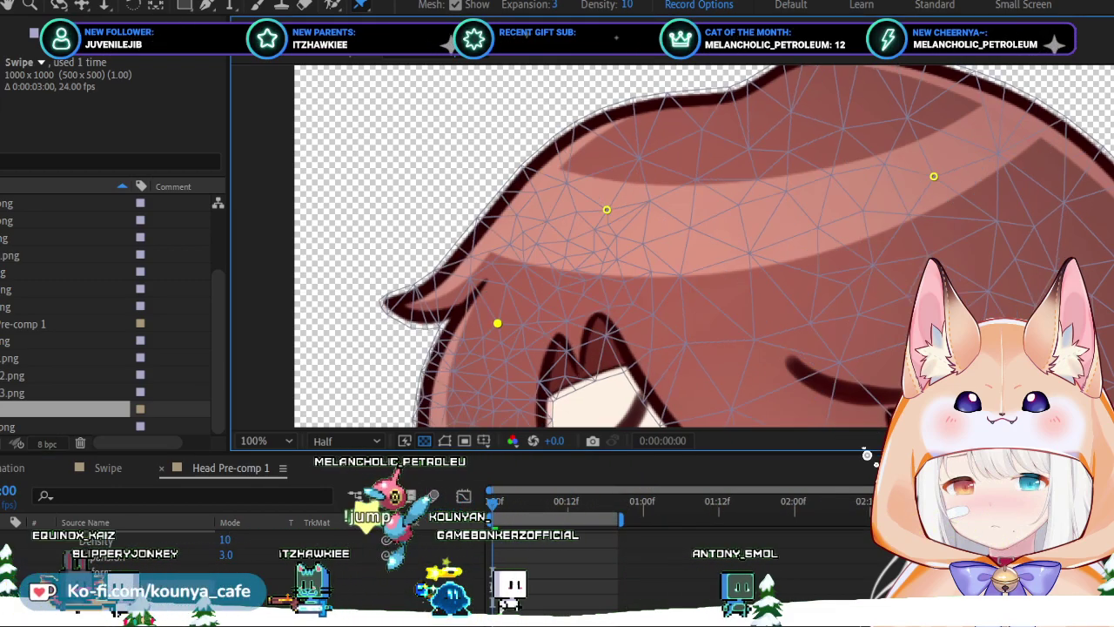
{"action": "key", "text": "space"}
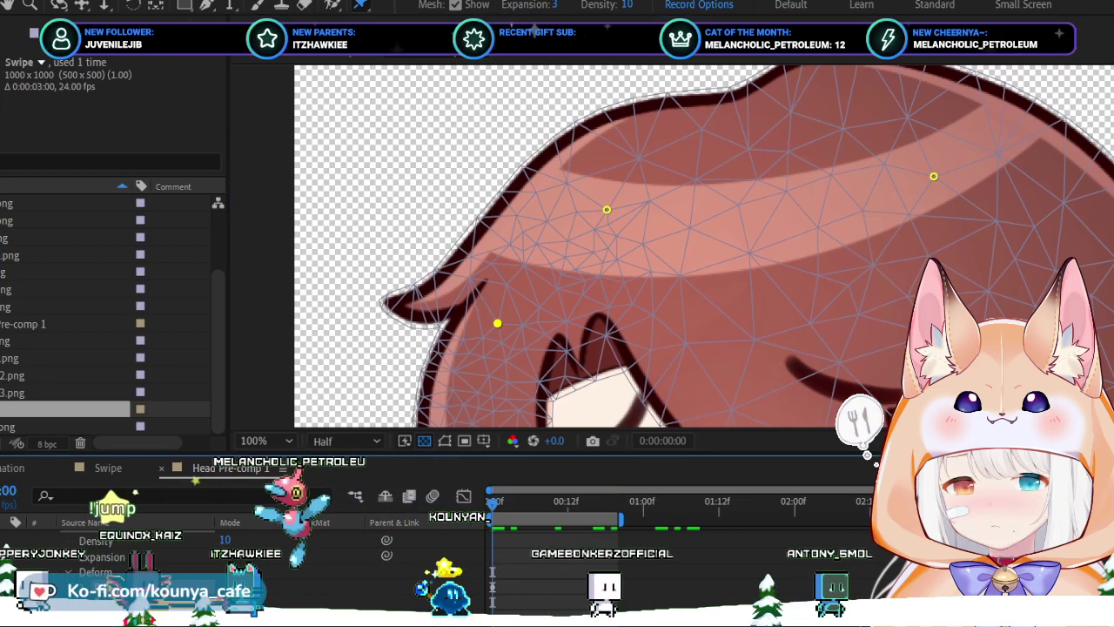
{"action": "key", "text": "space"}
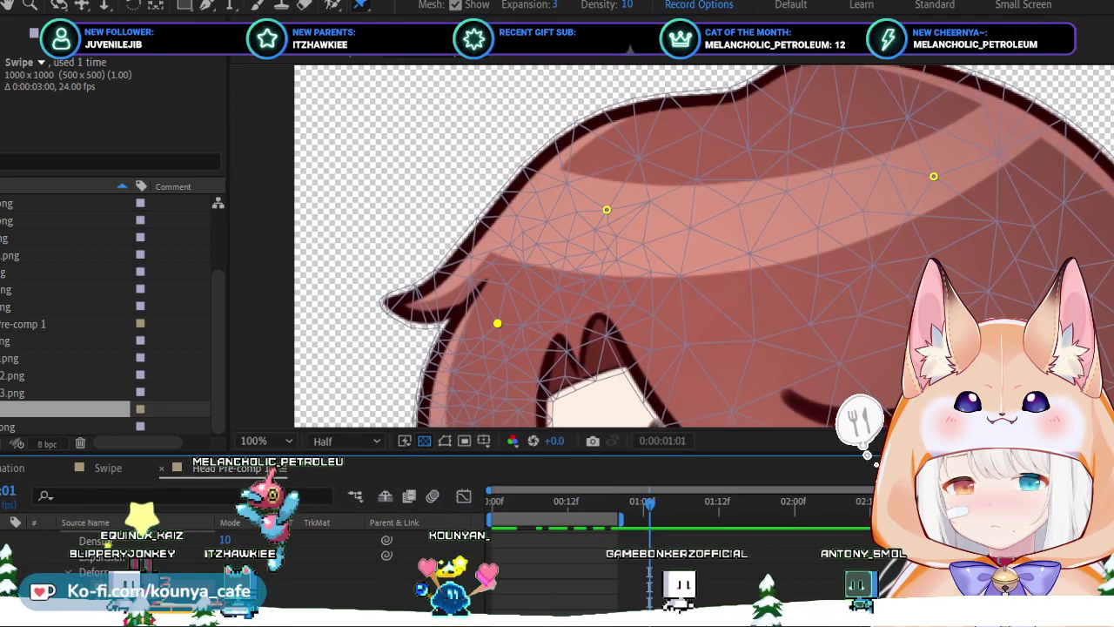
{"action": "key", "text": "v"}
{"action": "scroll", "coordinate": [875, 464], "scroll_direction": "up", "scroll_amount": 2}
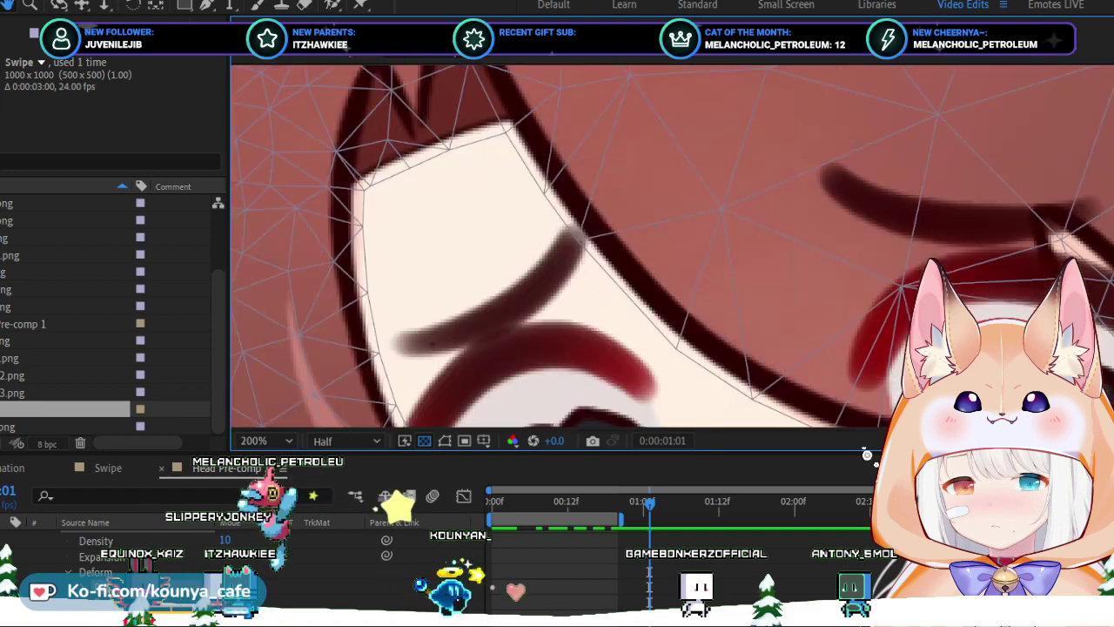
{"action": "scroll", "coordinate": [670, 244], "scroll_direction": "down", "scroll_amount": 2}
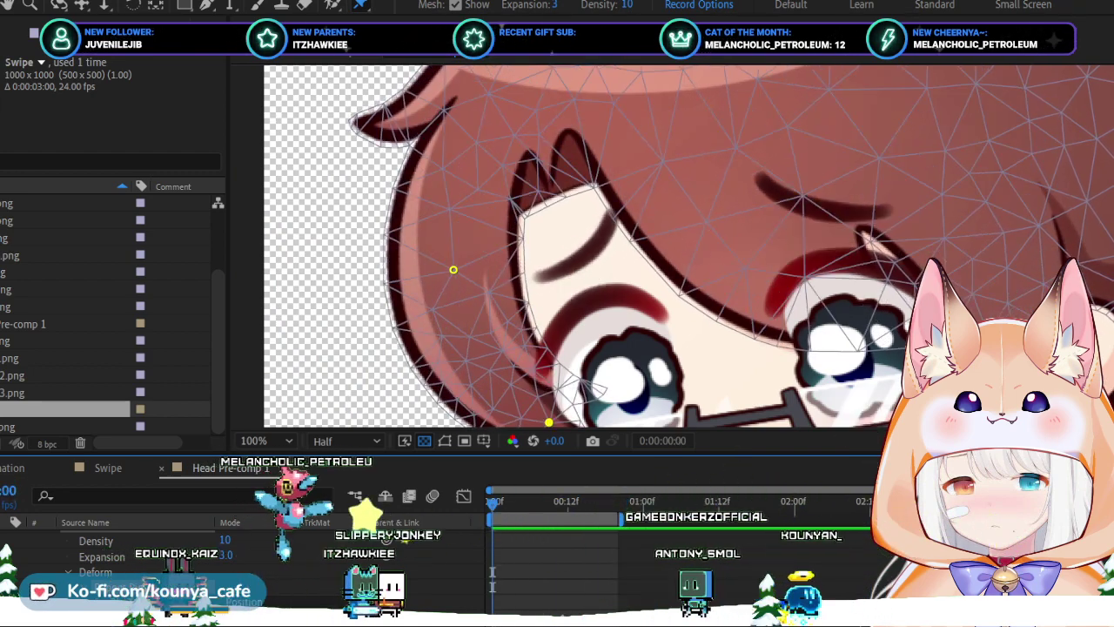
Add puppet pins on the top of the hair and the left hair tip, replacing a misplaced one.
{"action": "scroll", "coordinate": [591, 244], "scroll_direction": "up", "scroll_amount": 3}
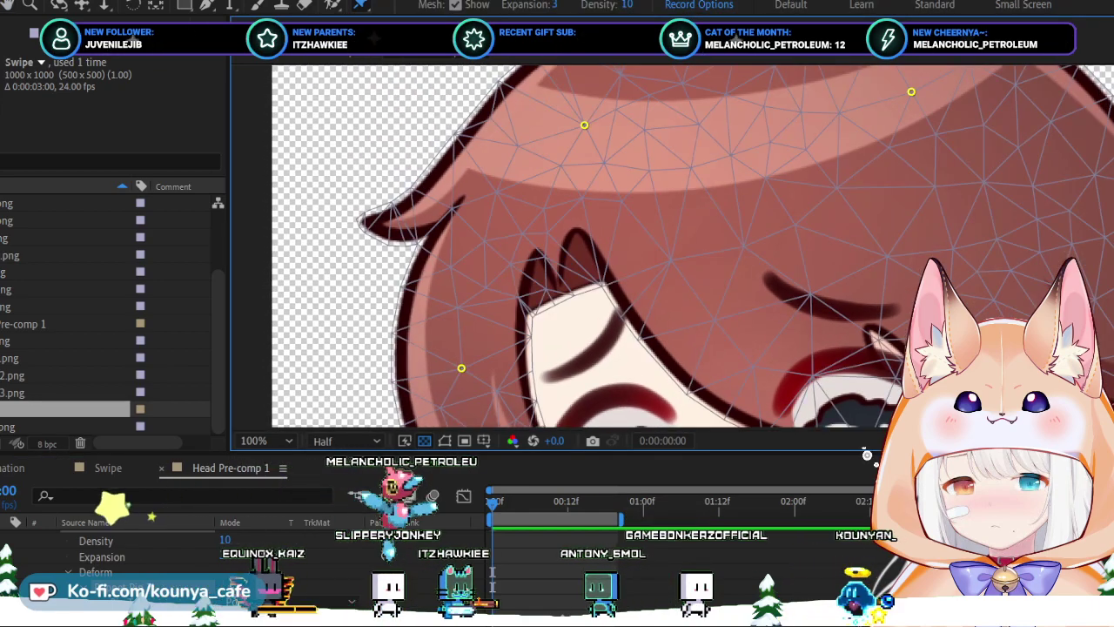
{"action": "left_click", "coordinate": [534, 190]}
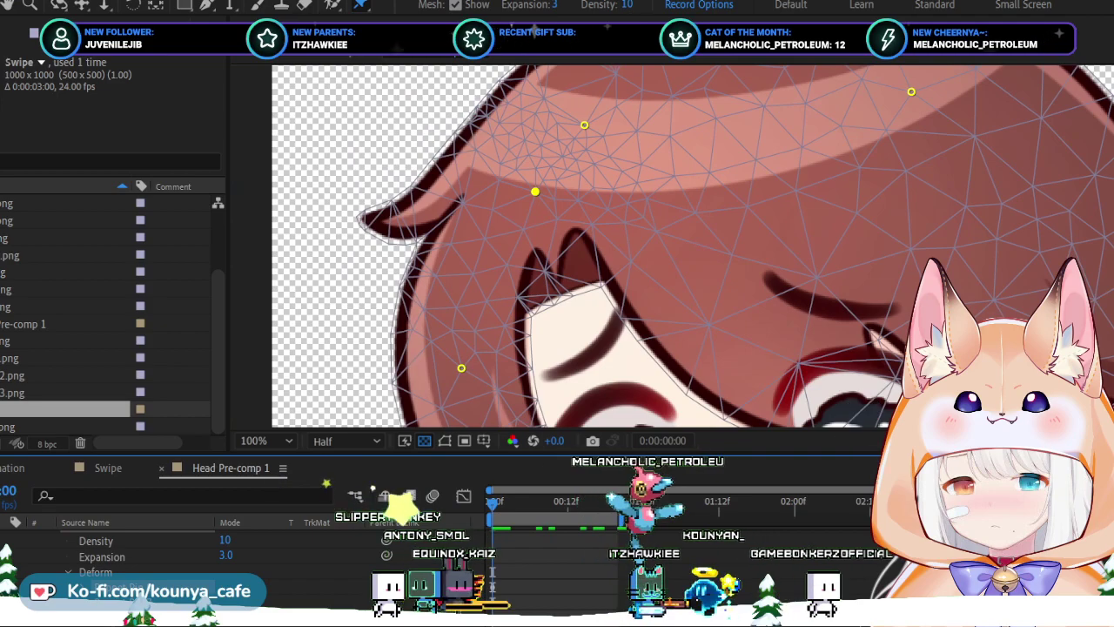
{"action": "left_click", "coordinate": [392, 210]}
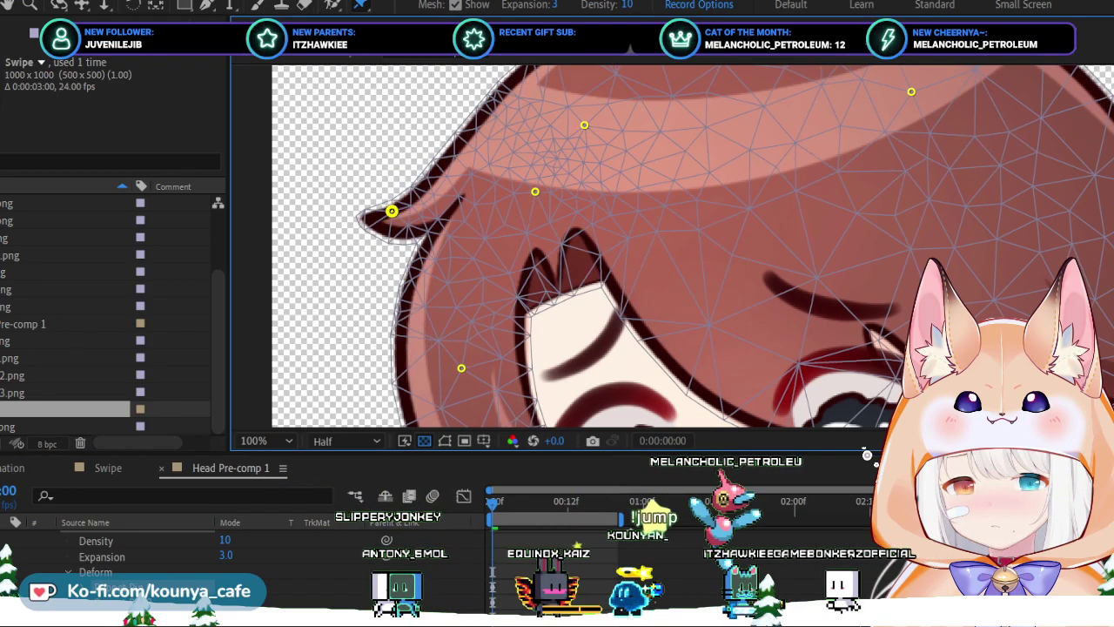
{"action": "key", "text": "ctrl+z"}
{"action": "left_click", "coordinate": [377, 225]}
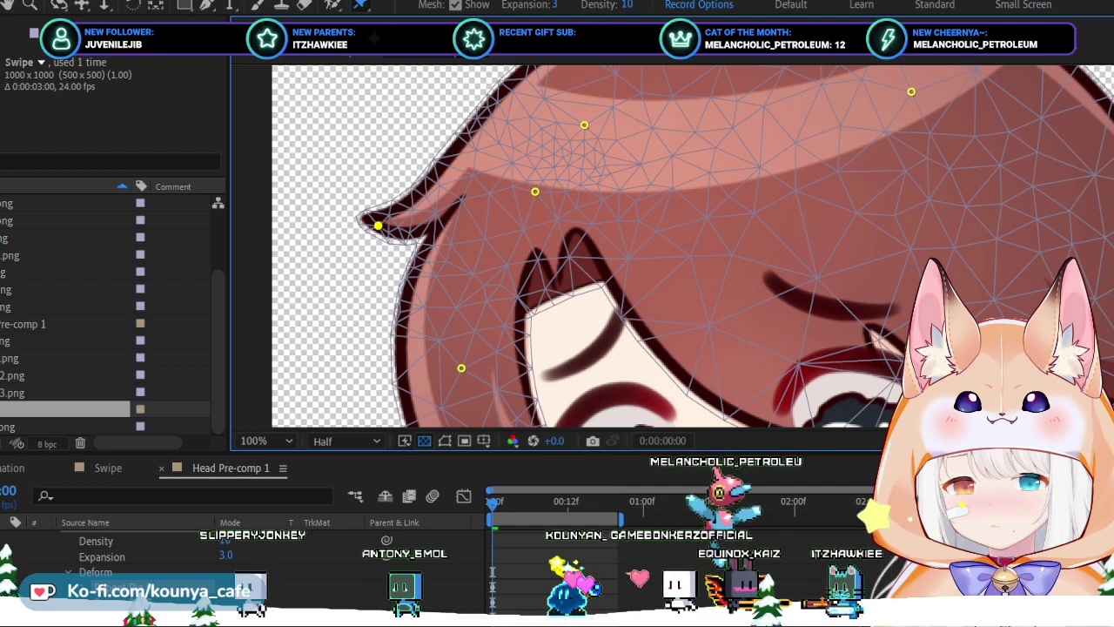
{"action": "key", "text": "space"}
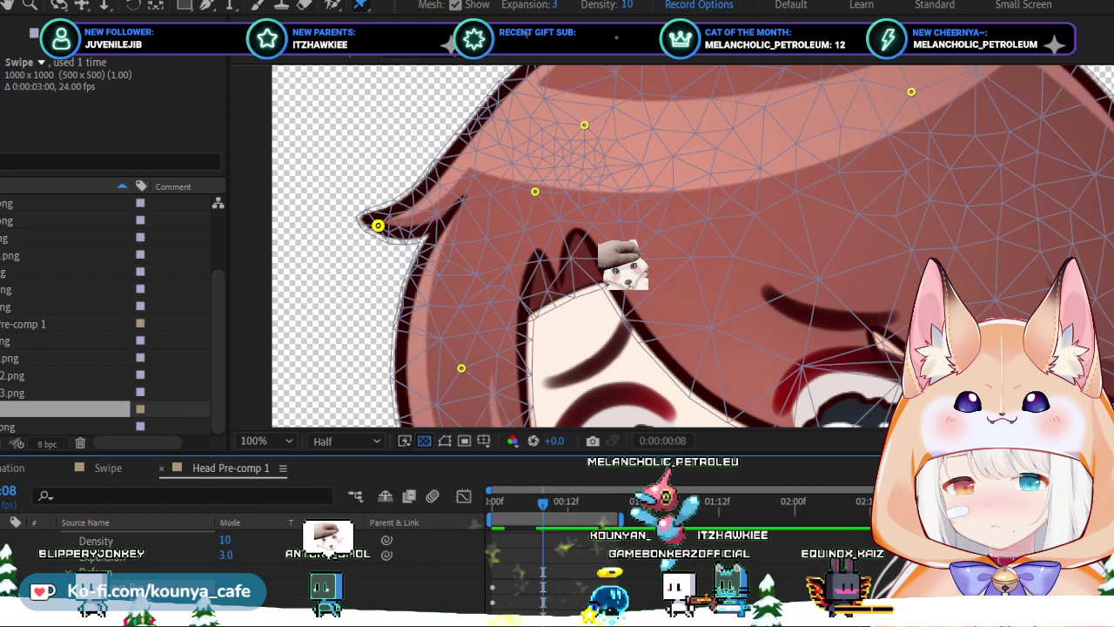
Nudge the left hair-tip pin upward and preview the reshaped hair from the first frame.
{"action": "left_click_drag", "start_coordinate": [378, 226], "coordinate": [373, 214]}
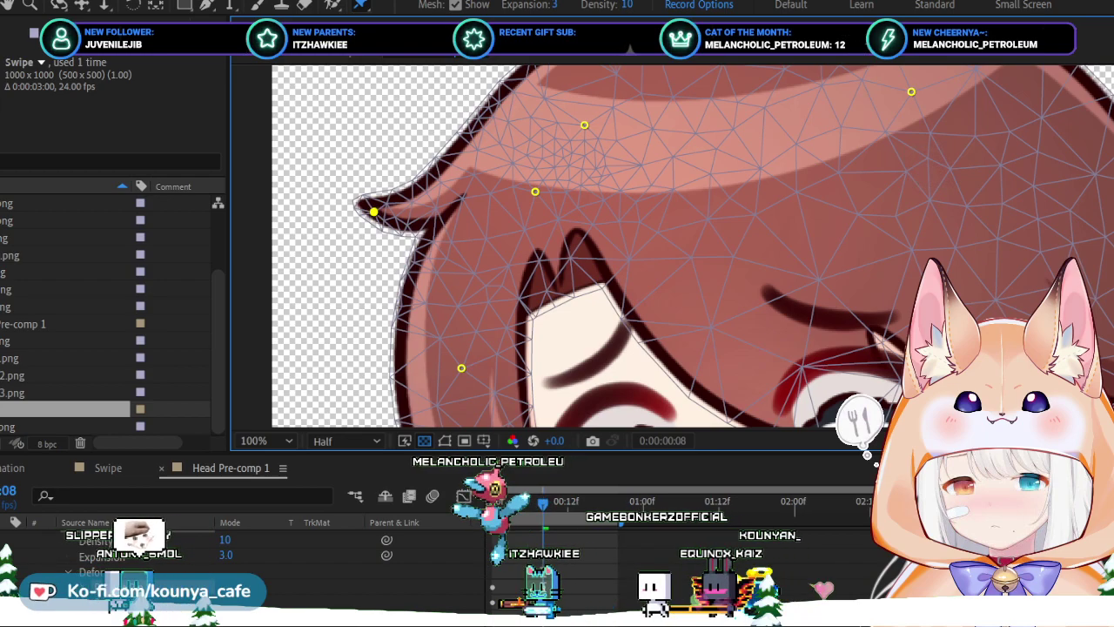
{"action": "key", "text": "space"}
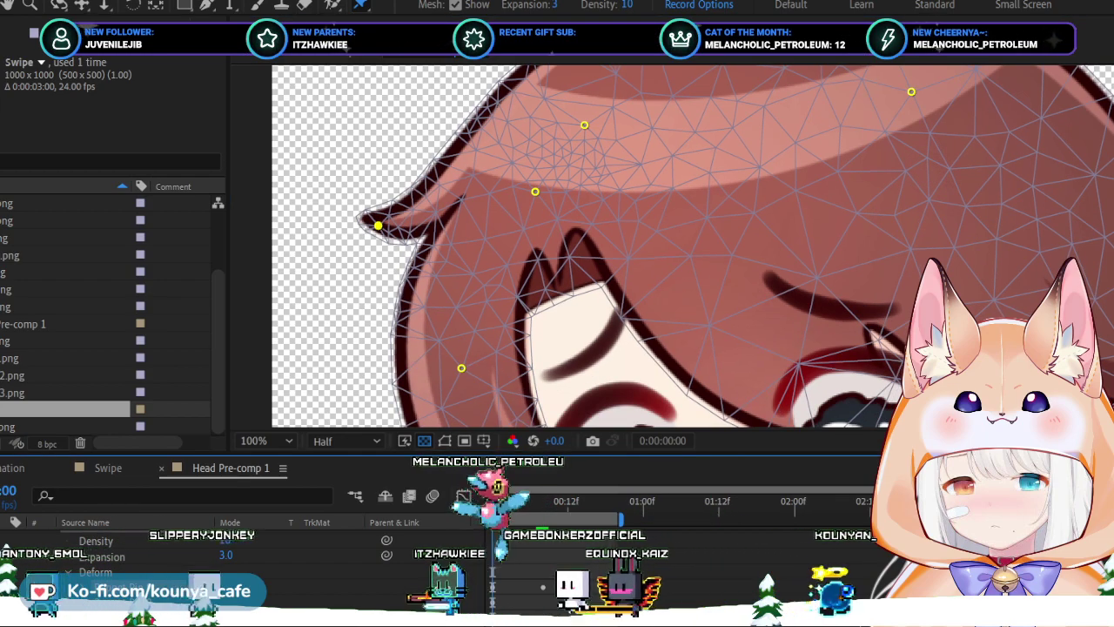
{"action": "key", "text": "space"}
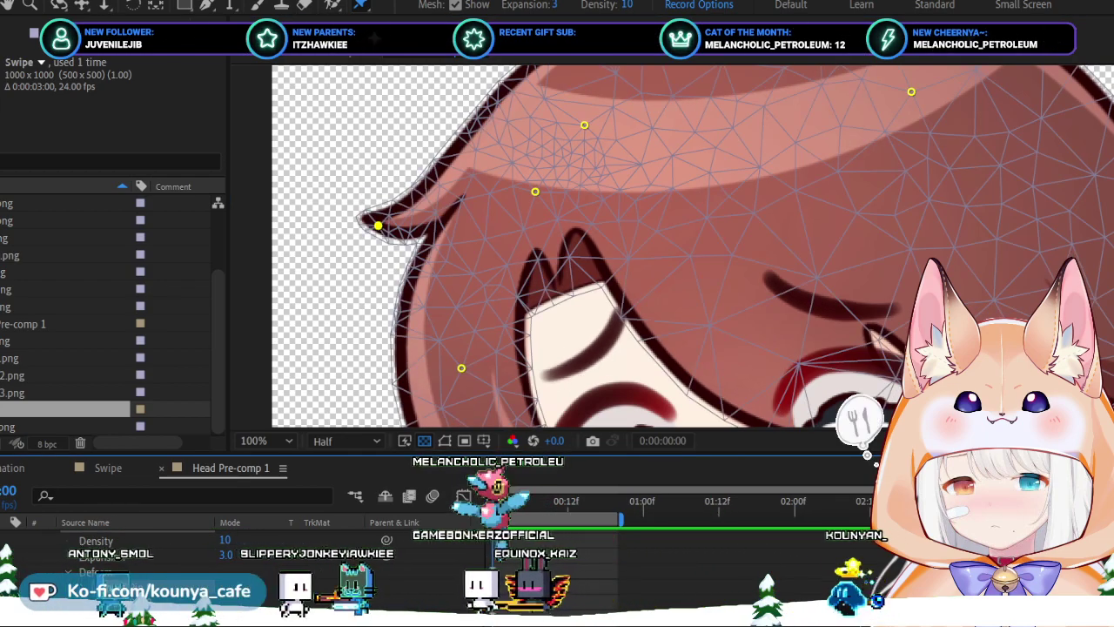
{"action": "key", "text": "k"}
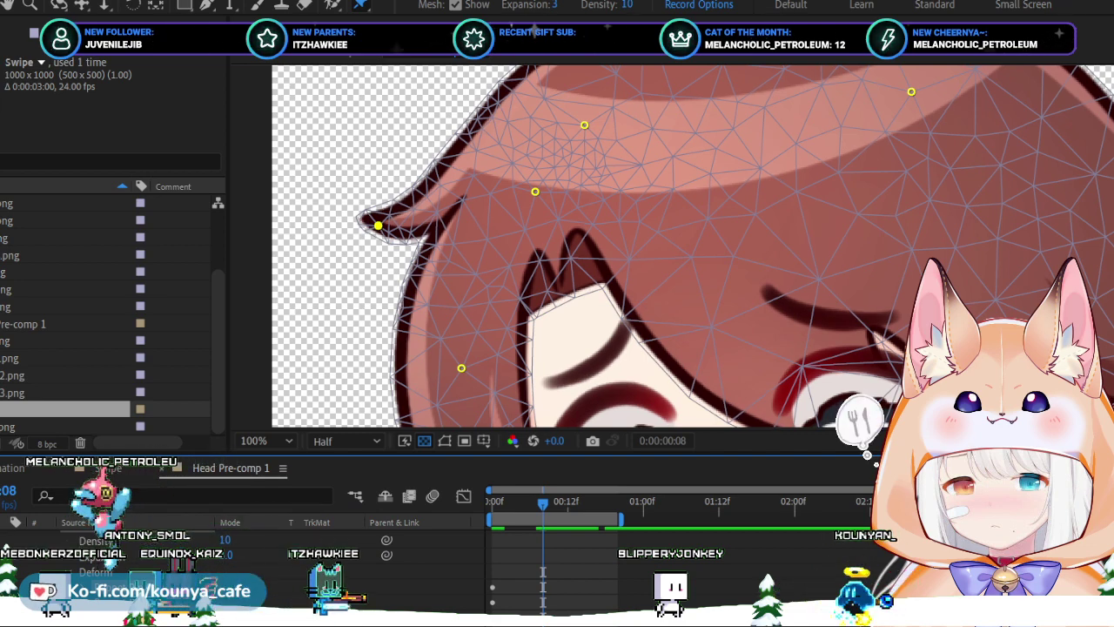
{"action": "key", "text": "Home"}
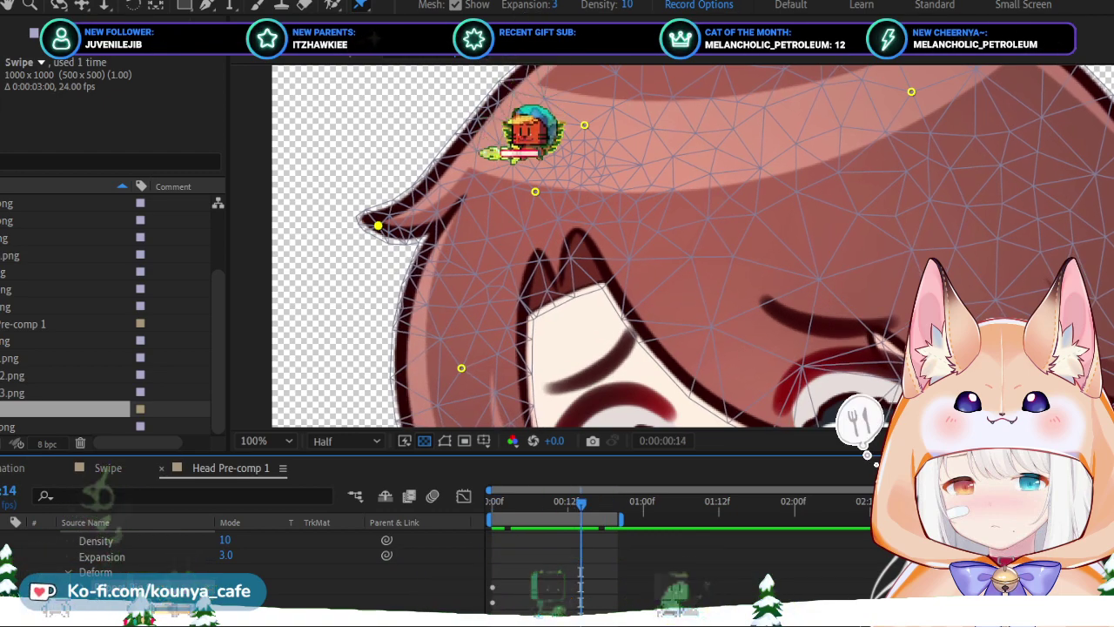
{"action": "key", "text": "Home"}
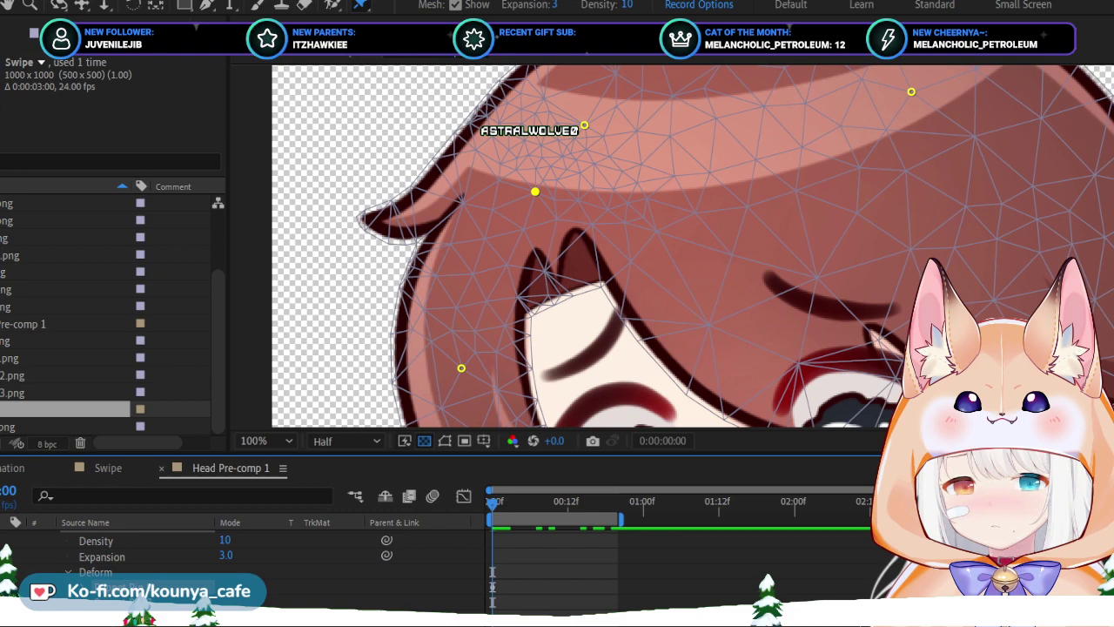
{"action": "key", "text": "comma"}
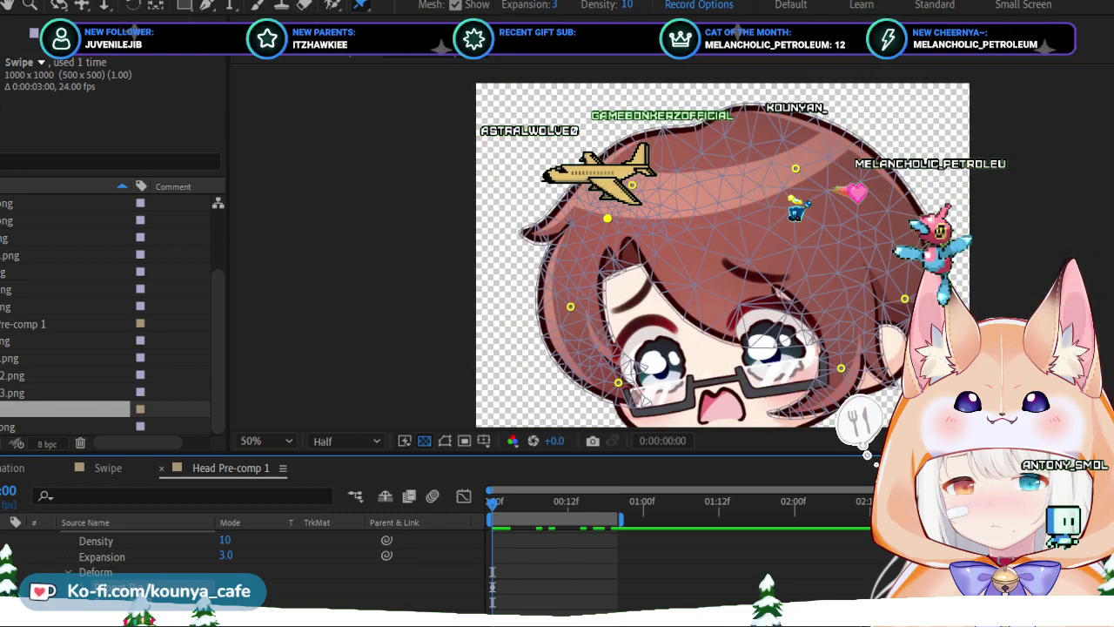
Delete the extra upper-left hair pins, restore the top-of-hair pin, and preview the deformation.
{"action": "key", "text": "space"}
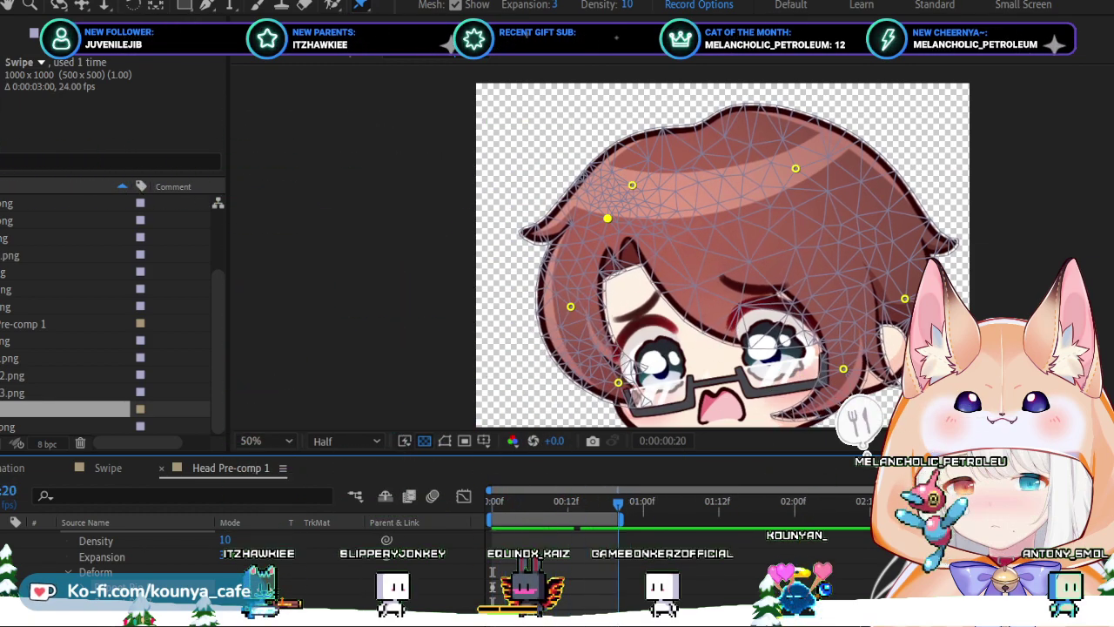
{"action": "key", "text": "space"}
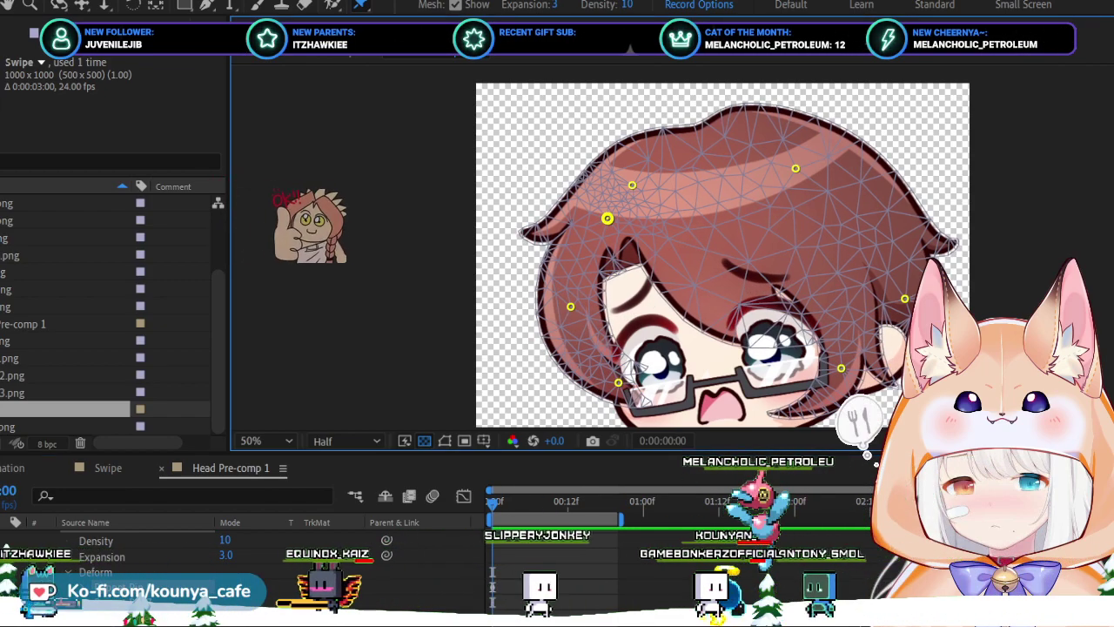
{"action": "key", "text": "Delete"}
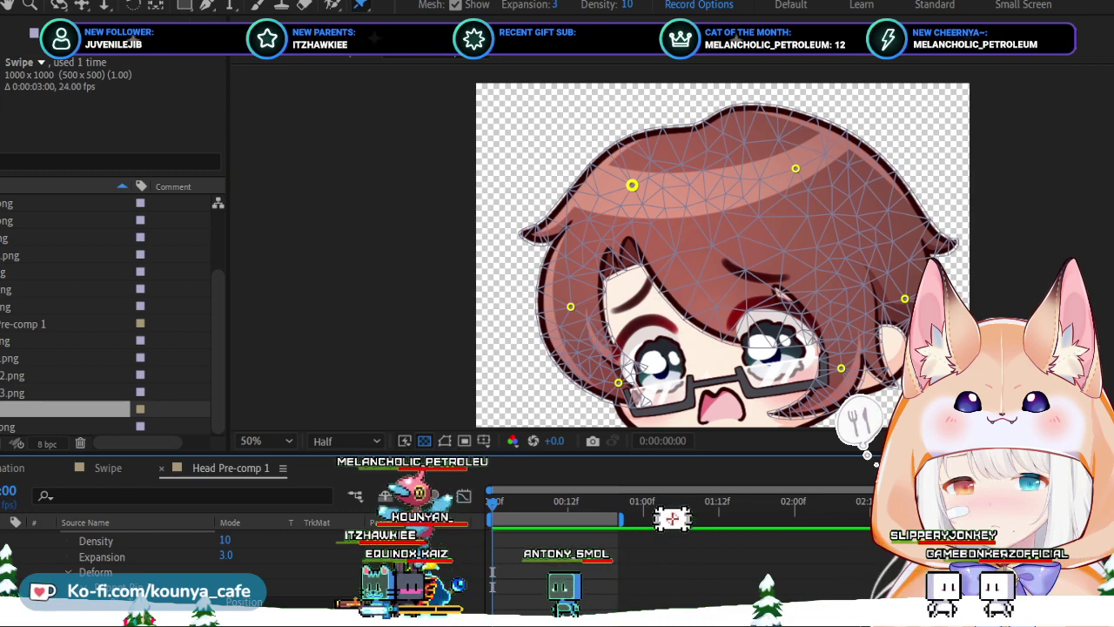
{"action": "left_click", "coordinate": [867, 453]}
{"action": "key", "text": "Delete"}
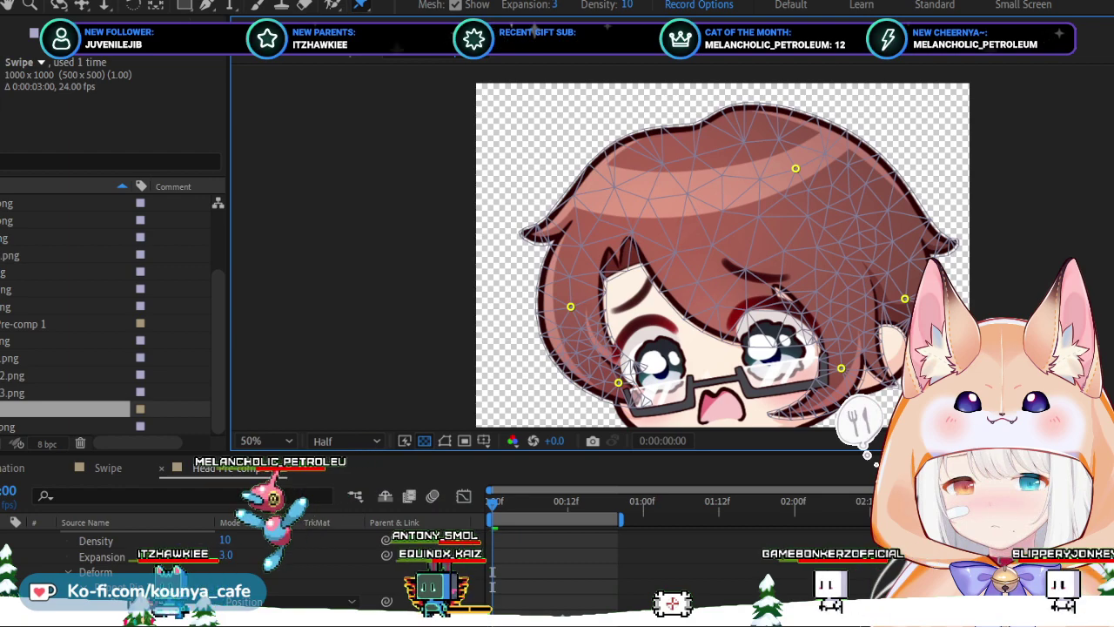
{"action": "key", "text": "ctrl+z"}
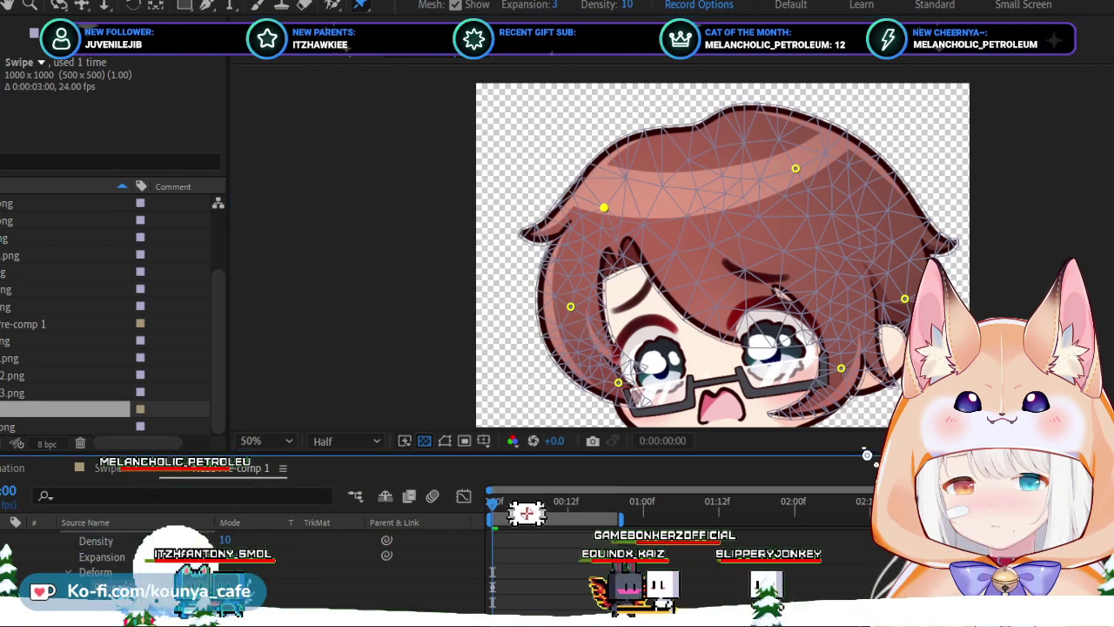
{"action": "key", "text": "space"}
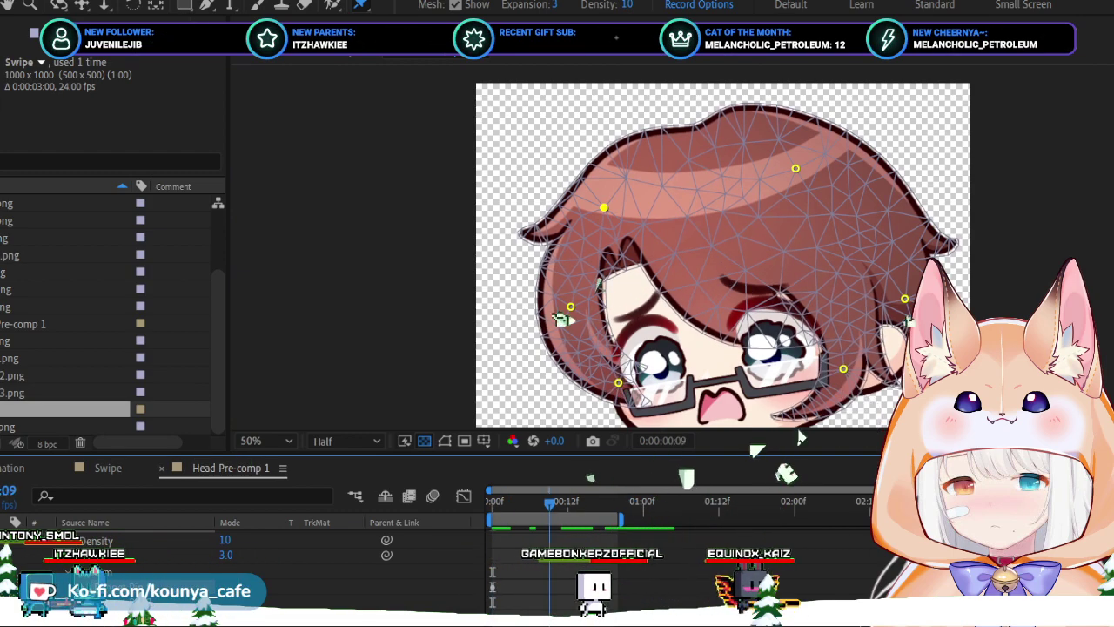
{"action": "key", "text": "space"}
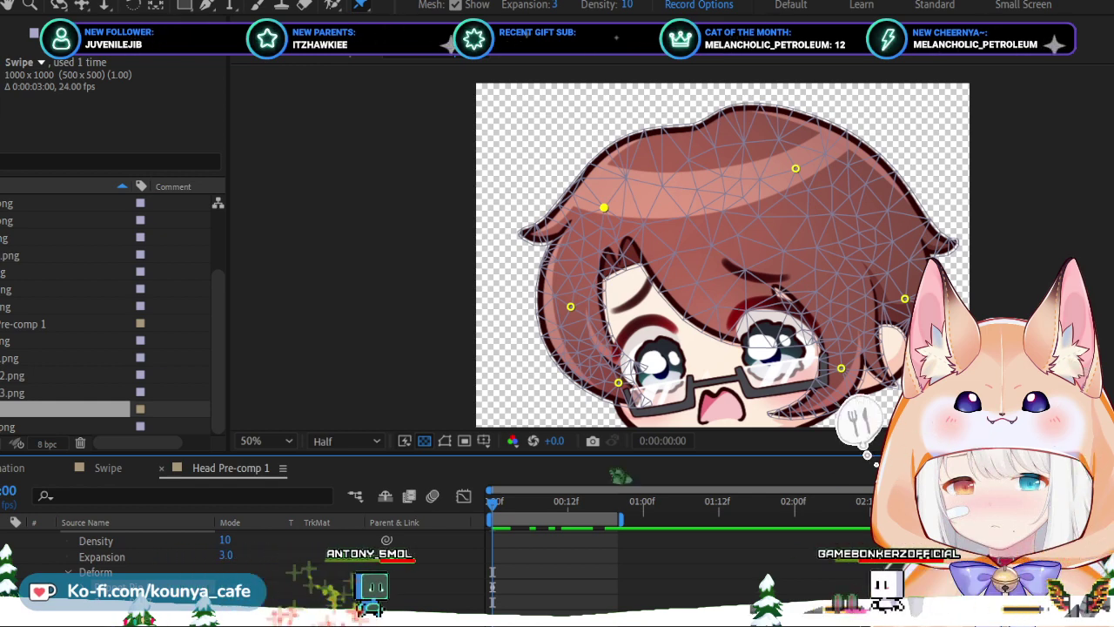
{"action": "key", "text": "space"}
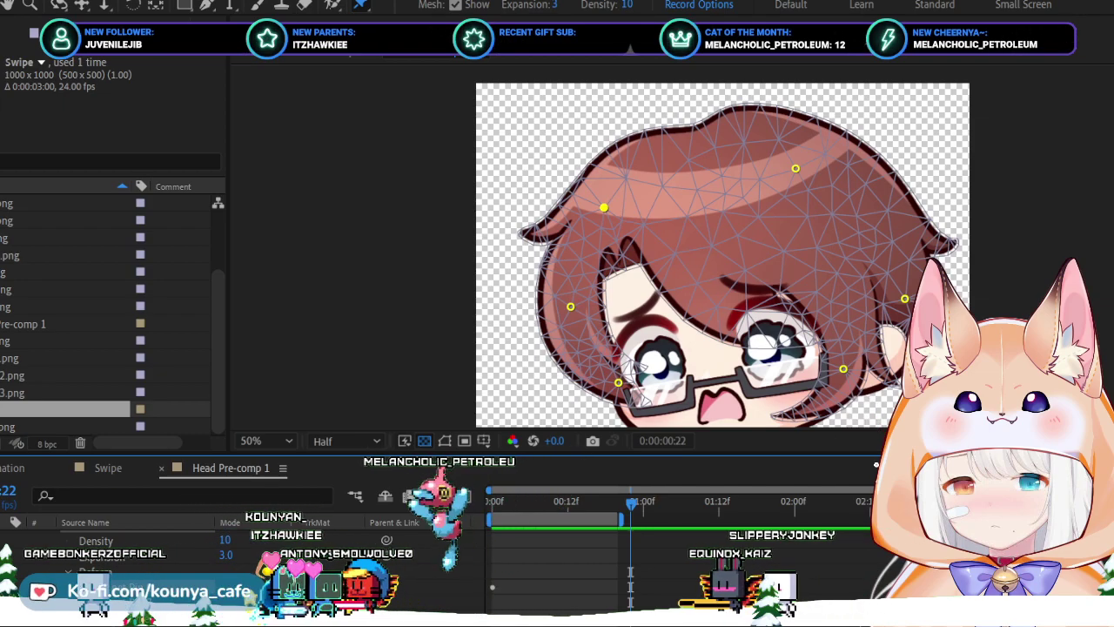
{"action": "key", "text": "Home"}
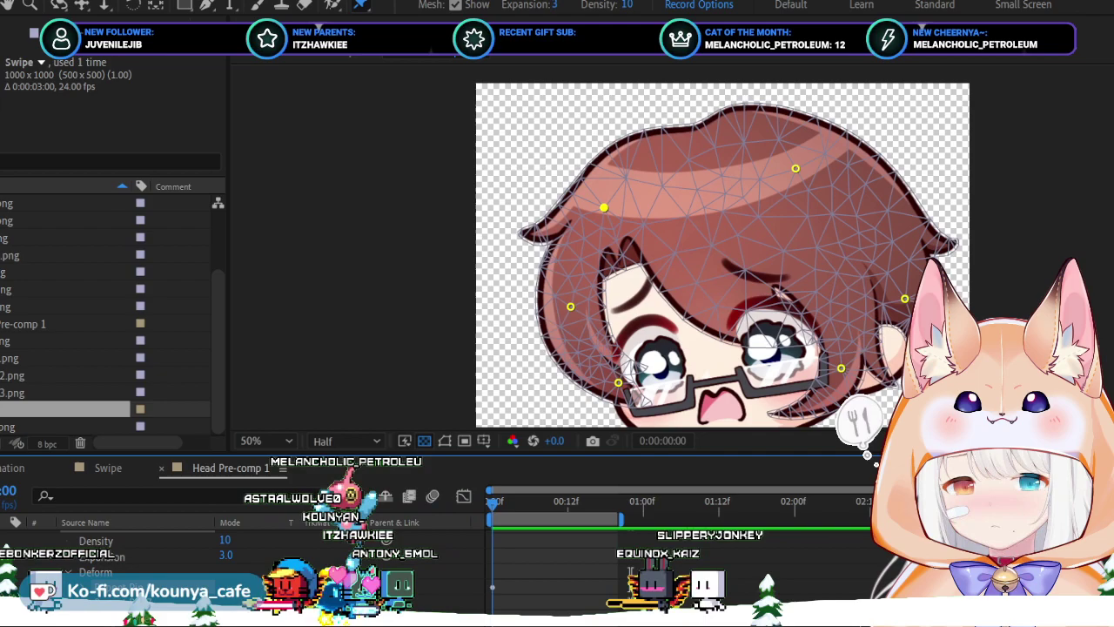
{"action": "key", "text": "space"}
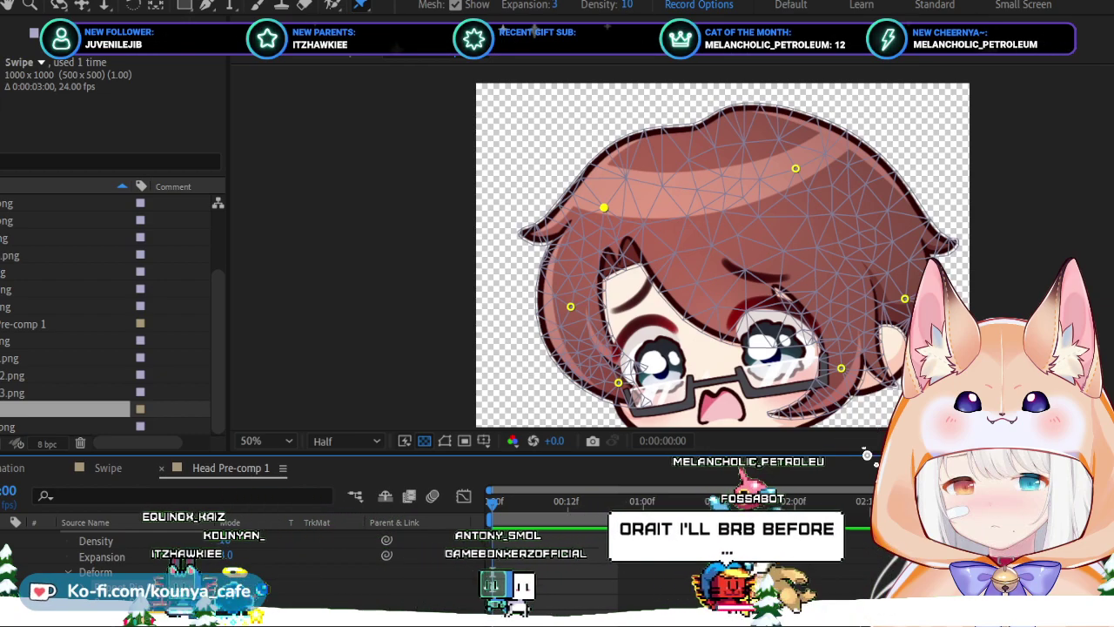
{"action": "key", "text": "space"}
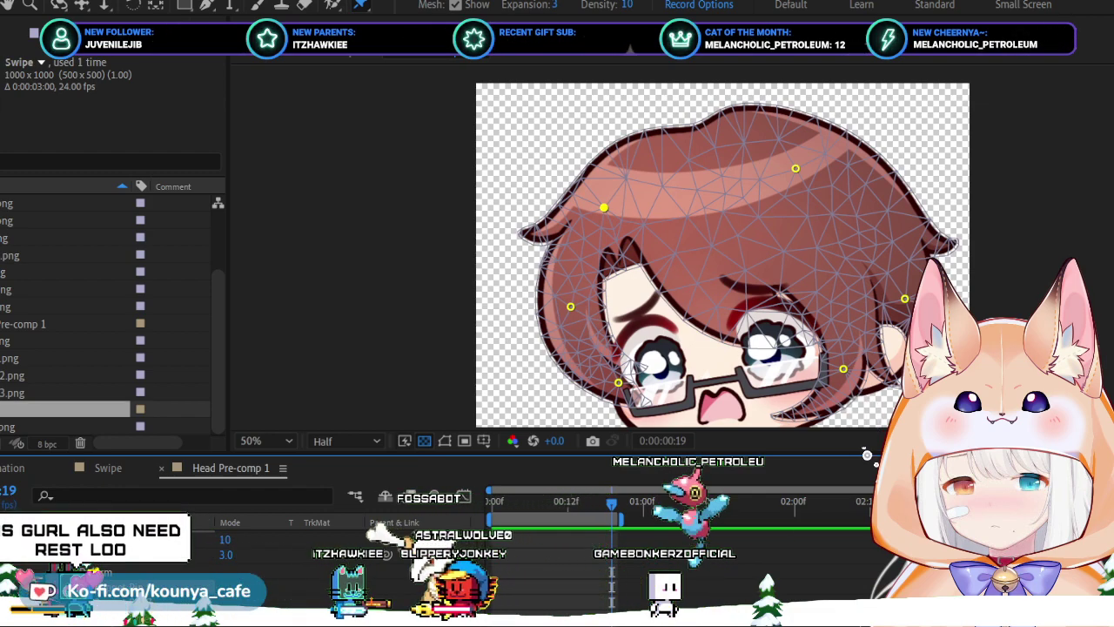
{"action": "key", "text": "space"}
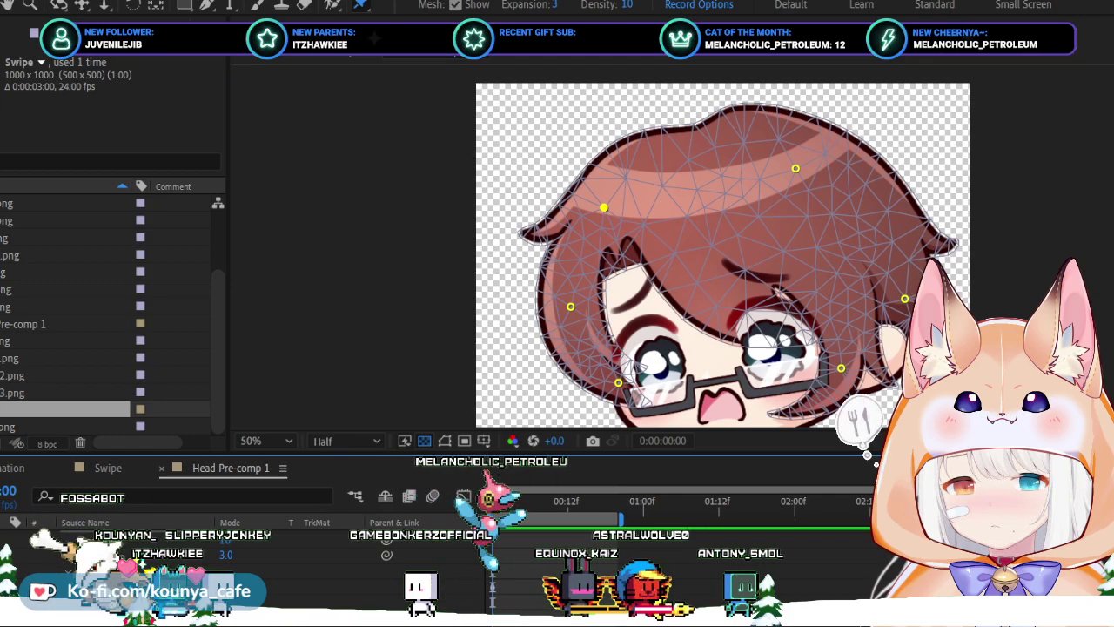
{"action": "key", "text": "space"}
{"action": "key", "text": "space"}
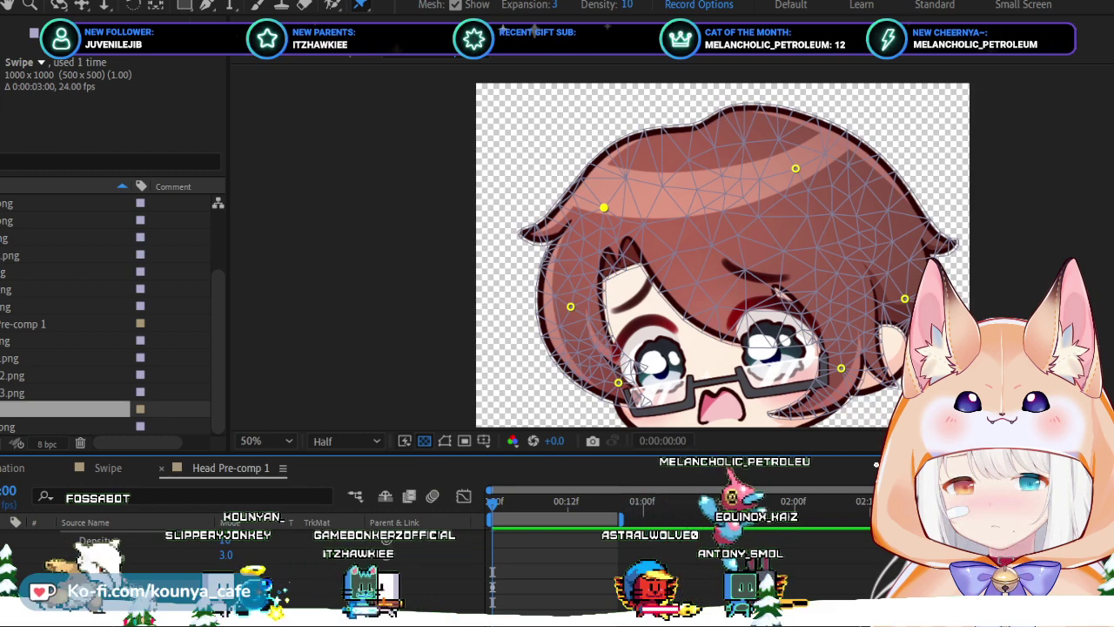
Add pins on the right side and right edge of the hair, previewing the head animation.
{"action": "left_click", "coordinate": [890, 221]}
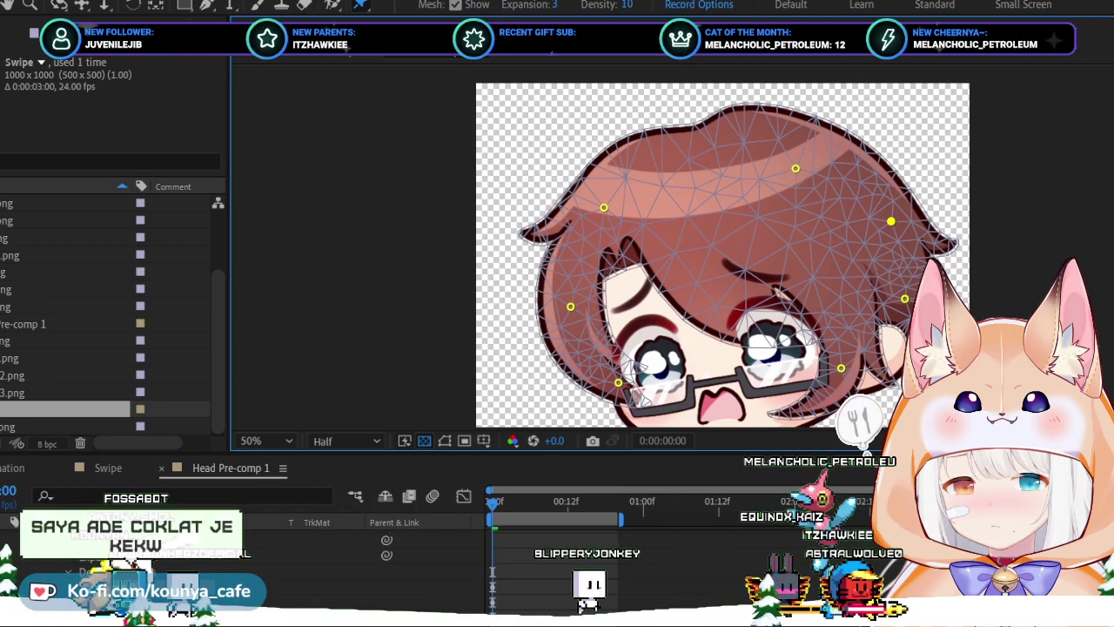
{"action": "key", "text": "space"}
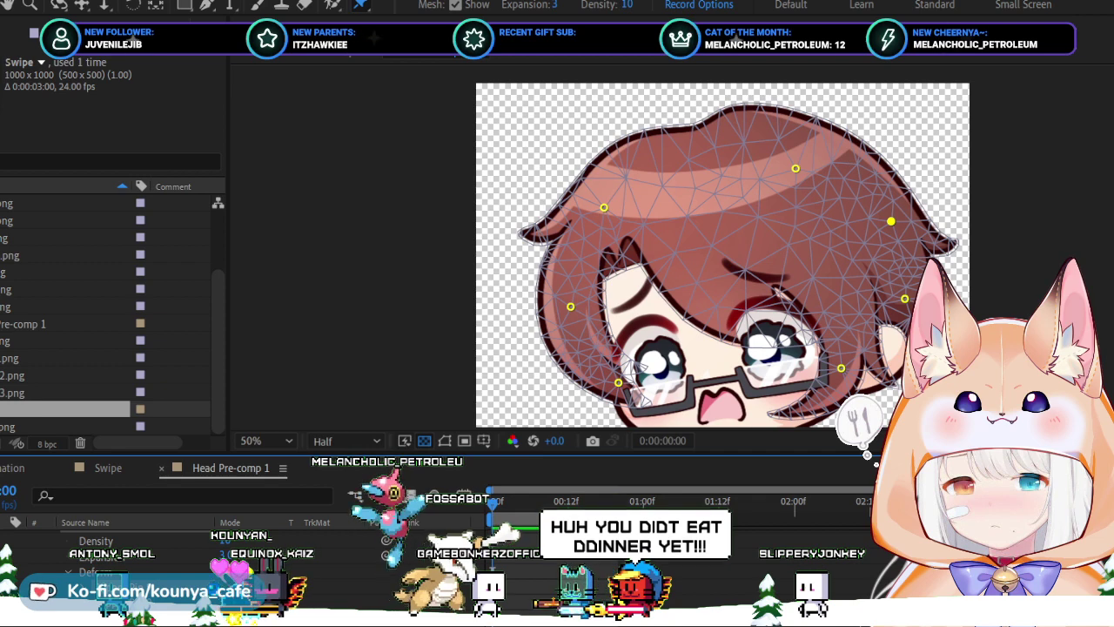
{"action": "left_click", "coordinate": [948, 243]}
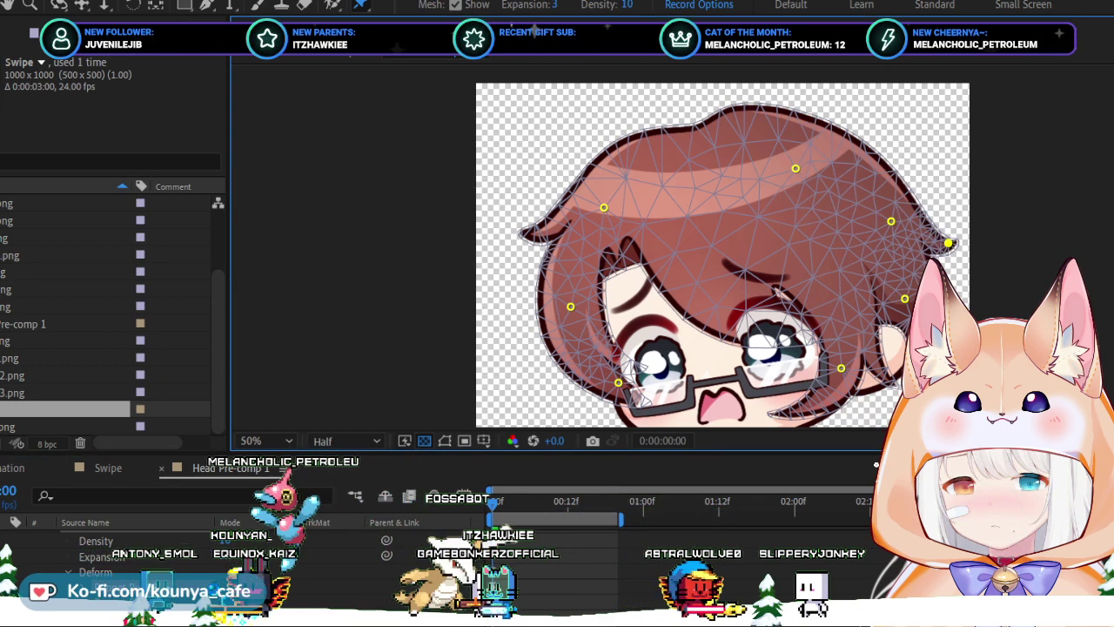
{"action": "key", "text": "space"}
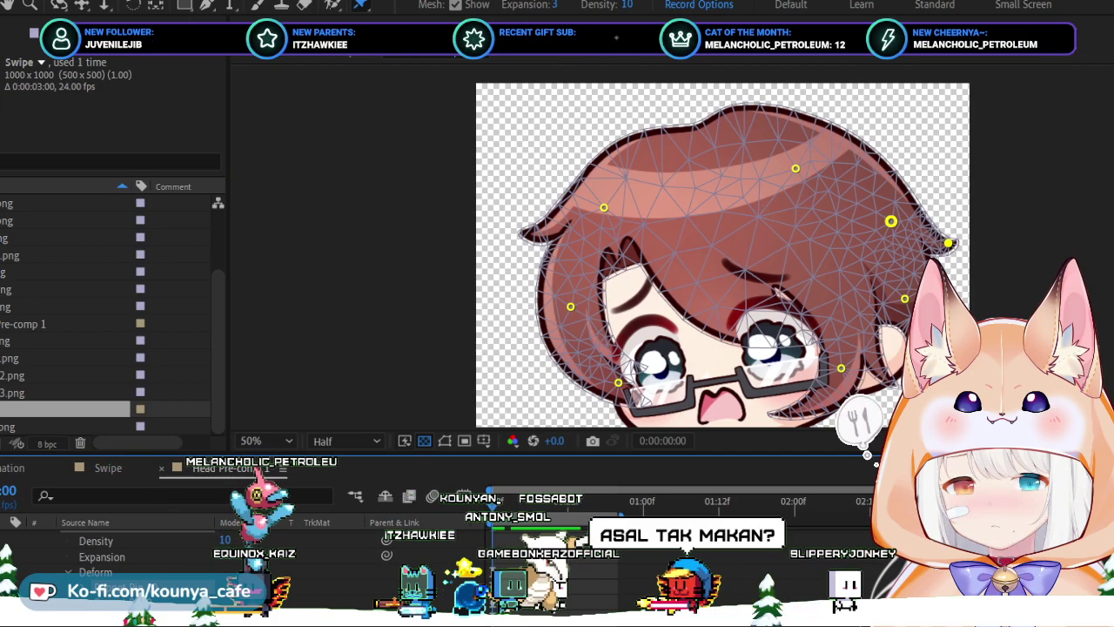
Delete the upper-right hair pin and place a new pin on the spiky right hair tip.
{"action": "left_click", "coordinate": [1060, 51]}
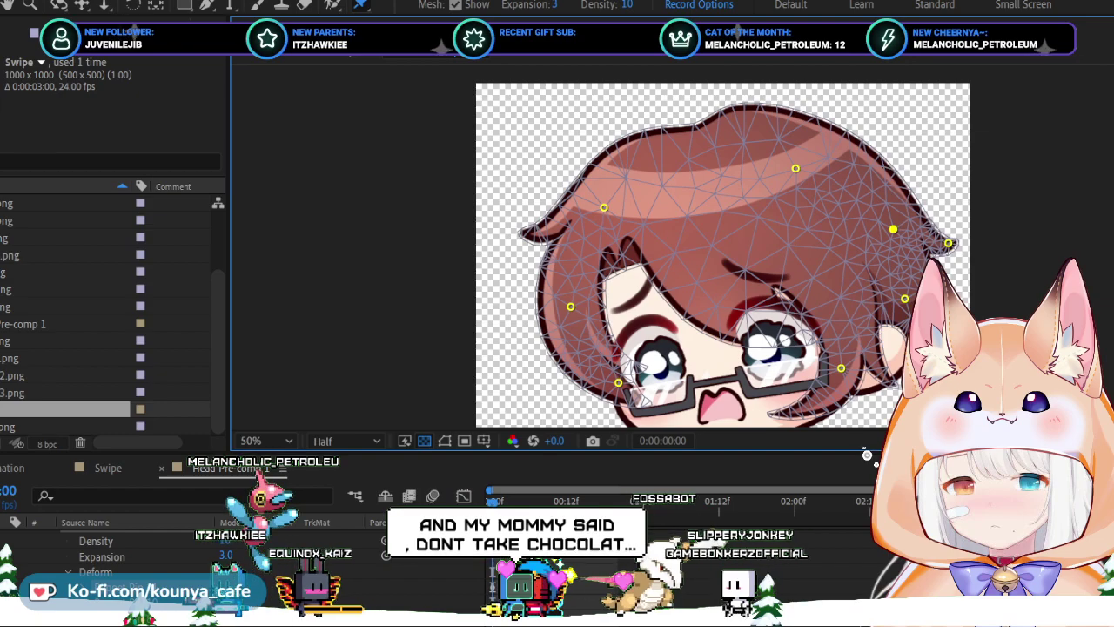
{"action": "key", "text": "Delete"}
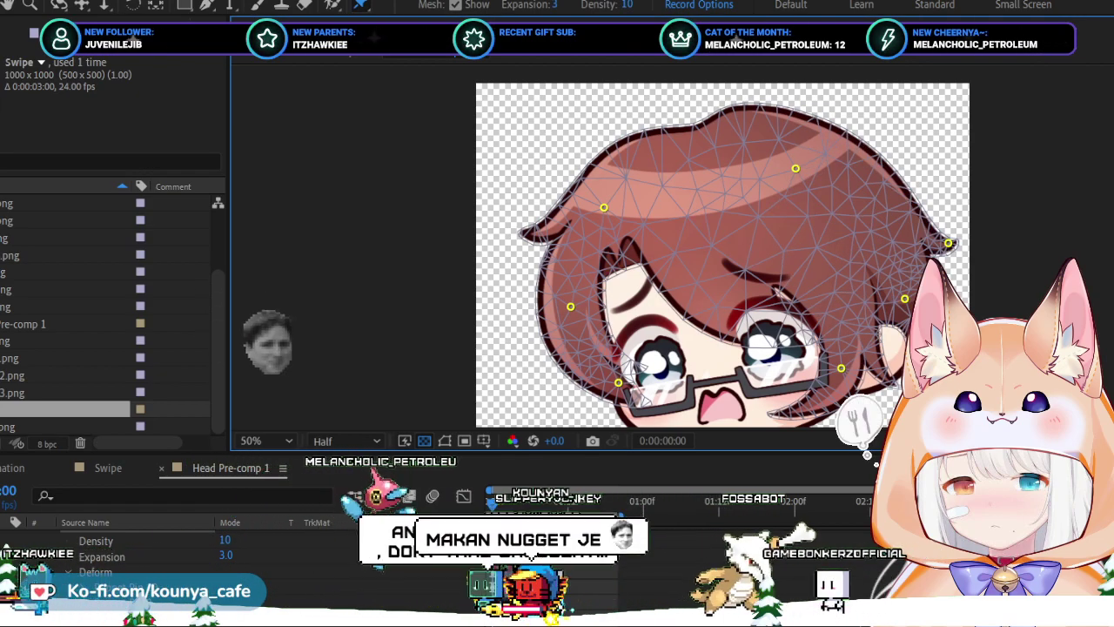
{"action": "left_click", "coordinate": [914, 247]}
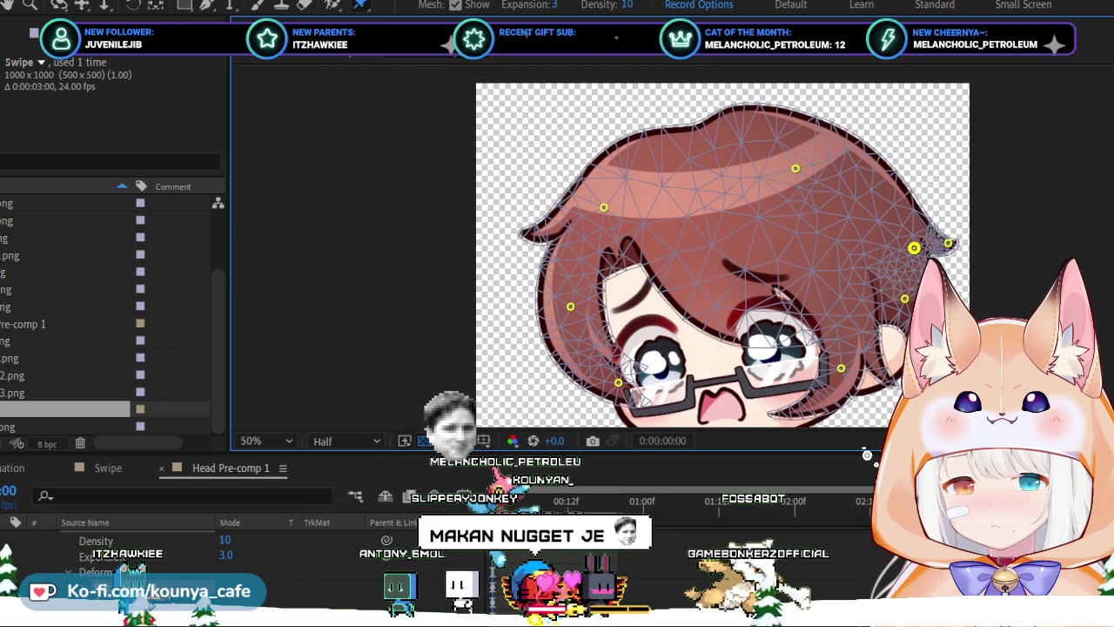
{"action": "key", "text": "Delete"}
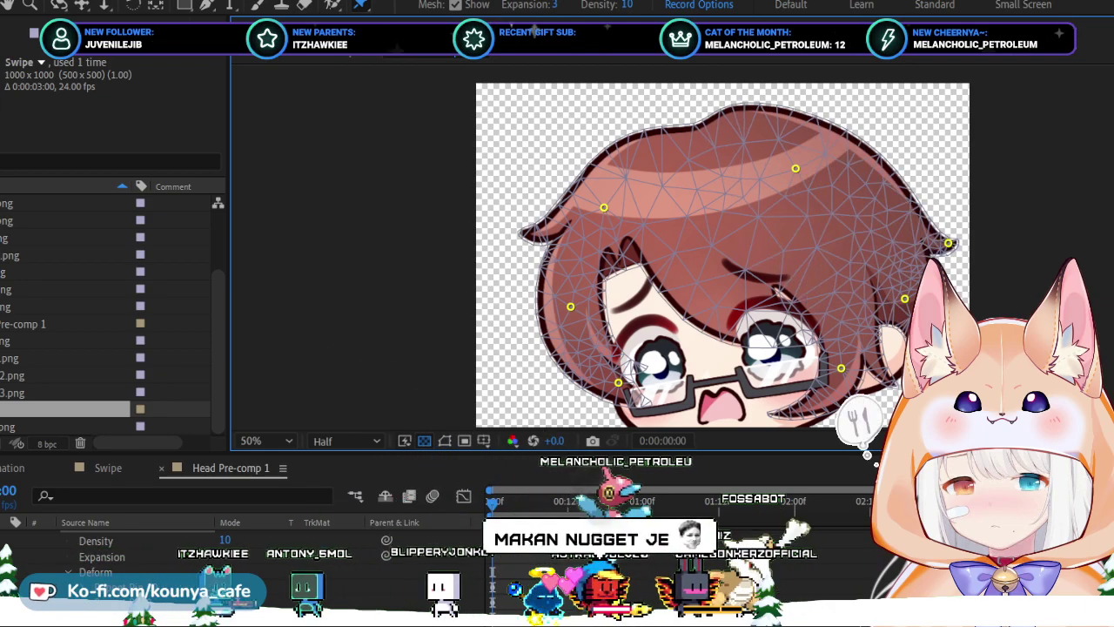
{"action": "left_click", "coordinate": [913, 244]}
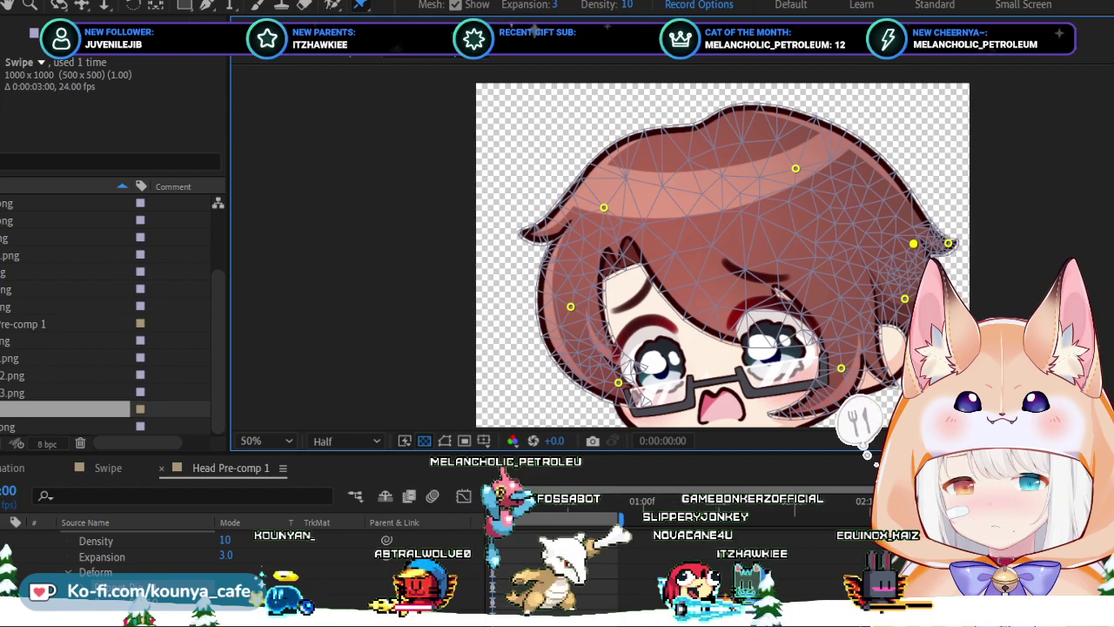
Zoom the composition to 200% around the spiky hair tip on the head's right edge.
{"action": "scroll", "coordinate": [680, 246], "scroll_direction": "up", "scroll_amount": 2}
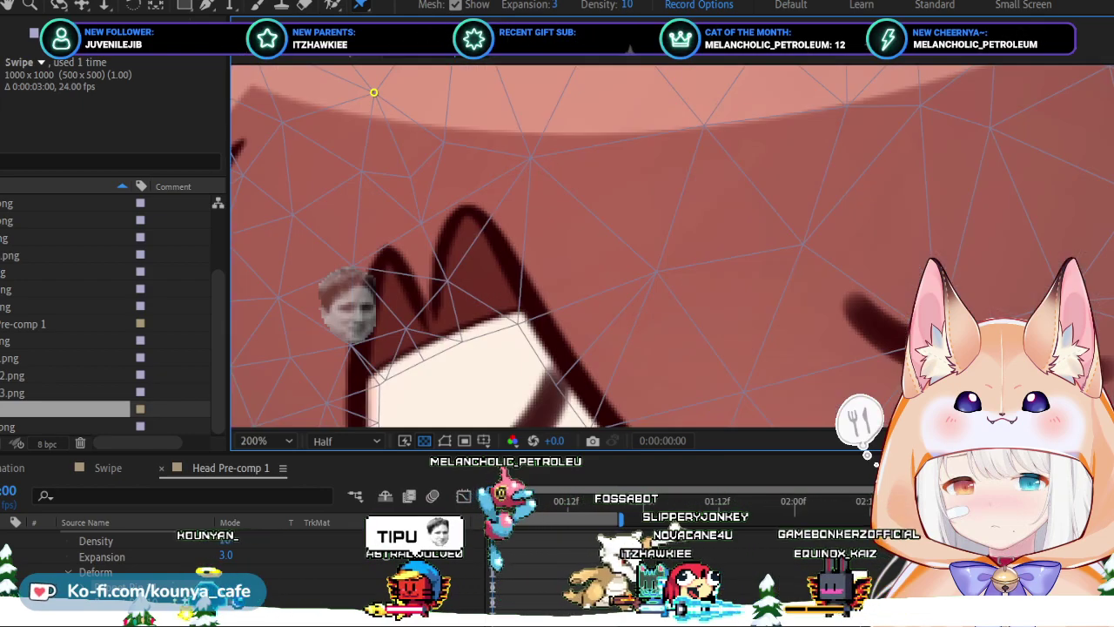
{"action": "scroll", "coordinate": [566, 244], "scroll_direction": "down", "scroll_amount": 3}
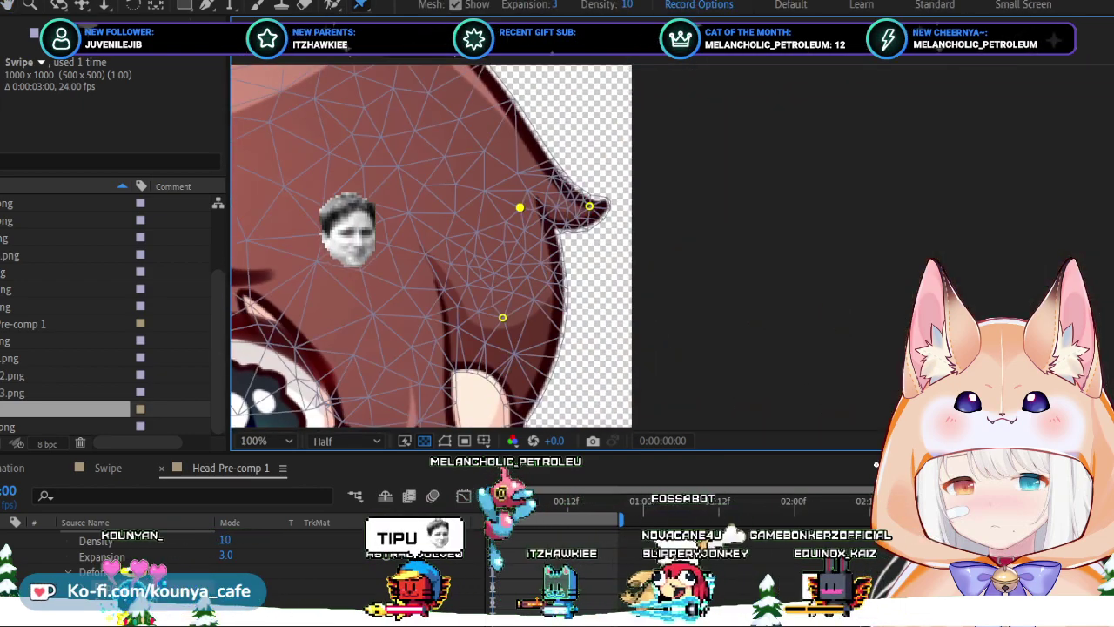
{"action": "scroll", "coordinate": [876, 464], "scroll_direction": "up", "scroll_amount": 2}
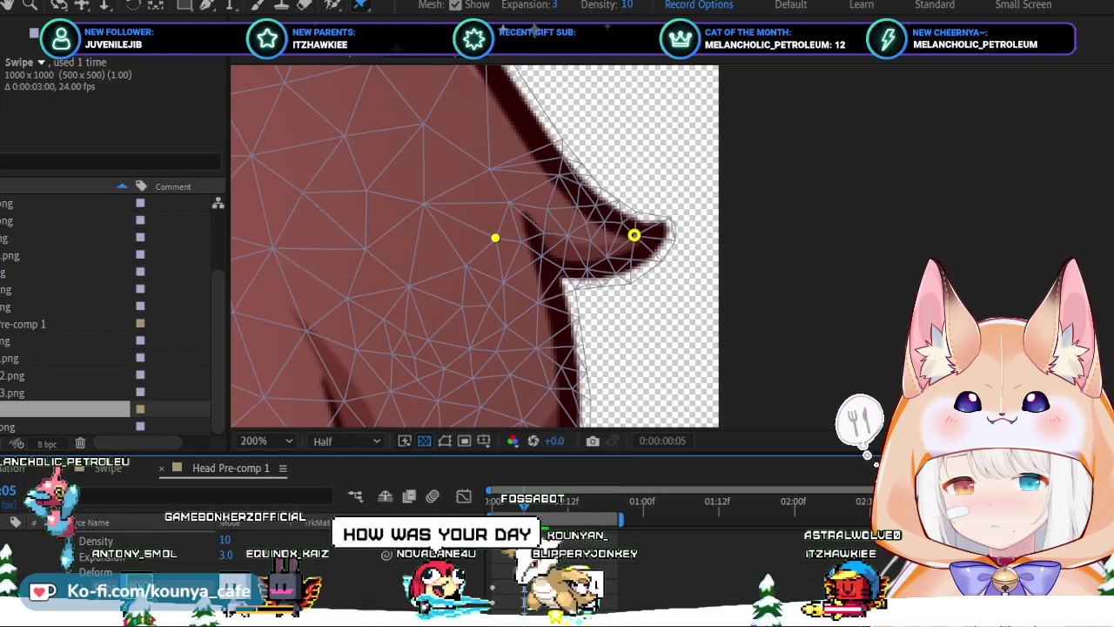
Raise the right hair-tip pin at frame 6, lower it at frame 13, then hide the mesh.
{"action": "key", "text": "space"}
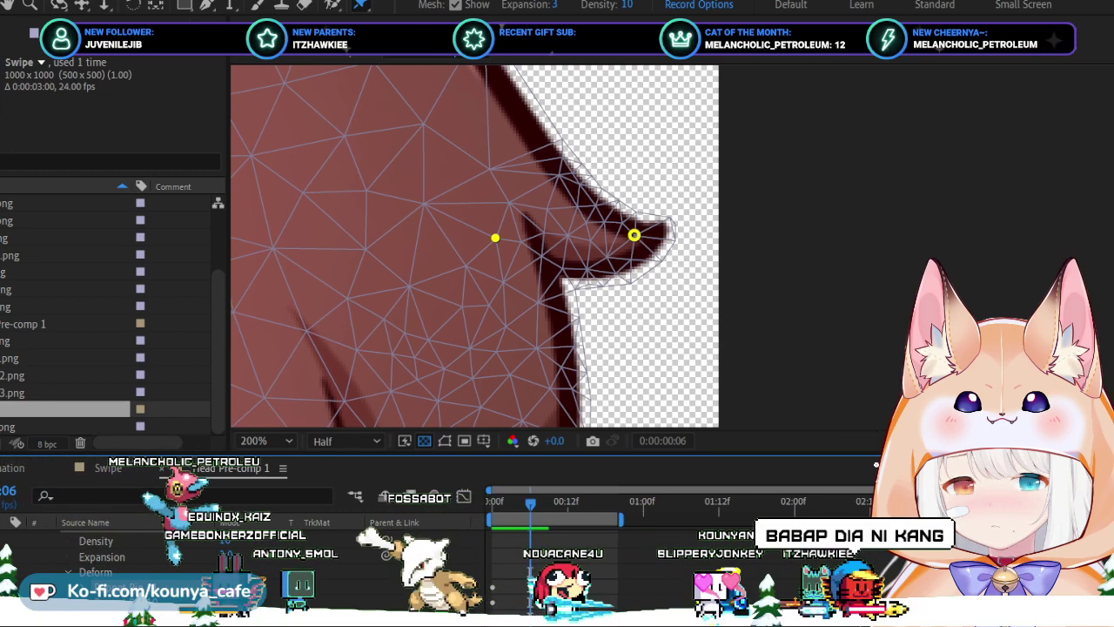
{"action": "left_click_drag", "start_coordinate": [634, 235], "coordinate": [638, 210]}
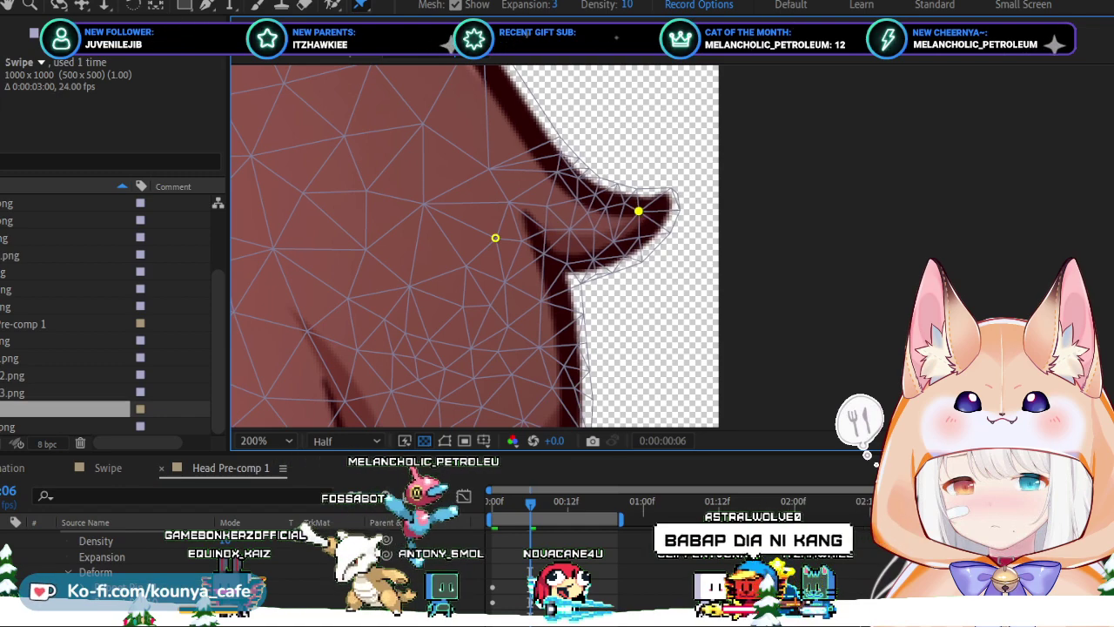
{"action": "key", "text": "space"}
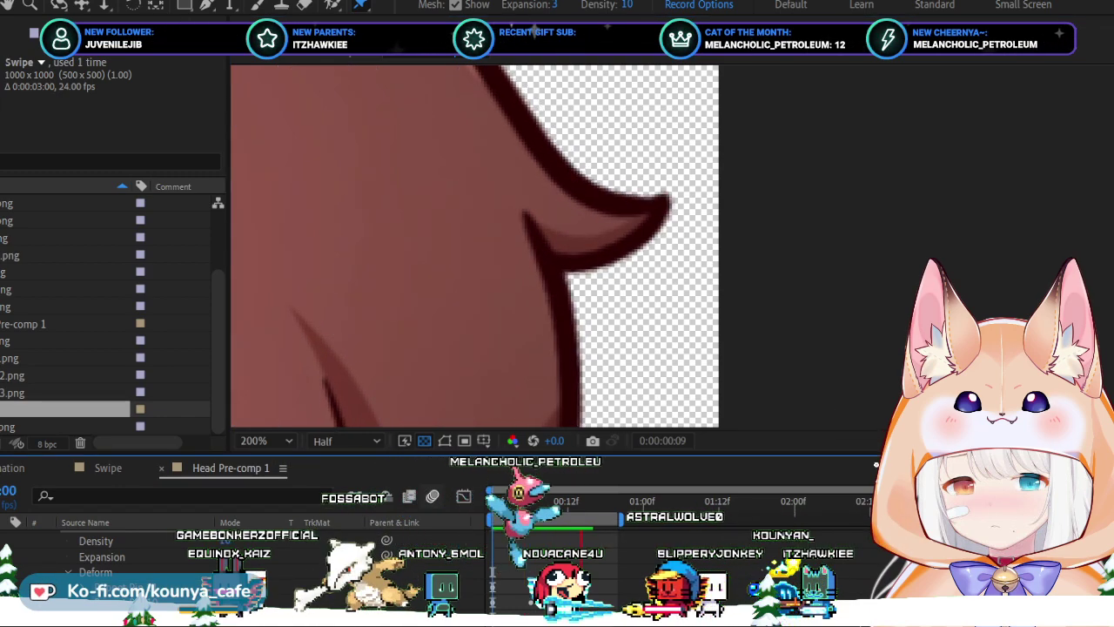
{"action": "key", "text": "space"}
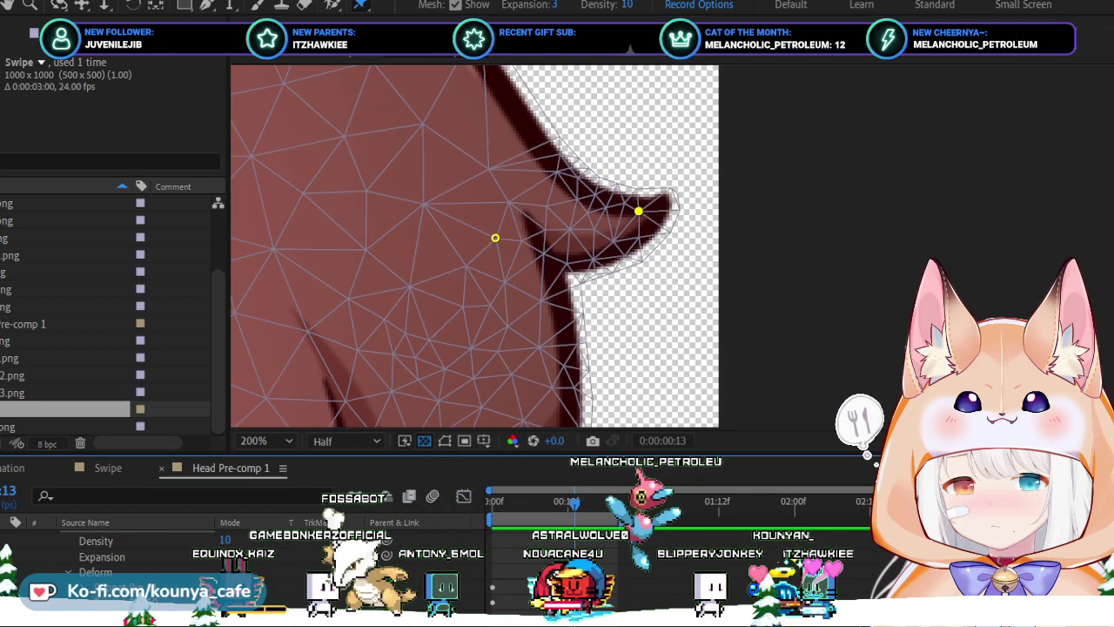
{"action": "left_click_drag", "start_coordinate": [638, 211], "coordinate": [635, 237]}
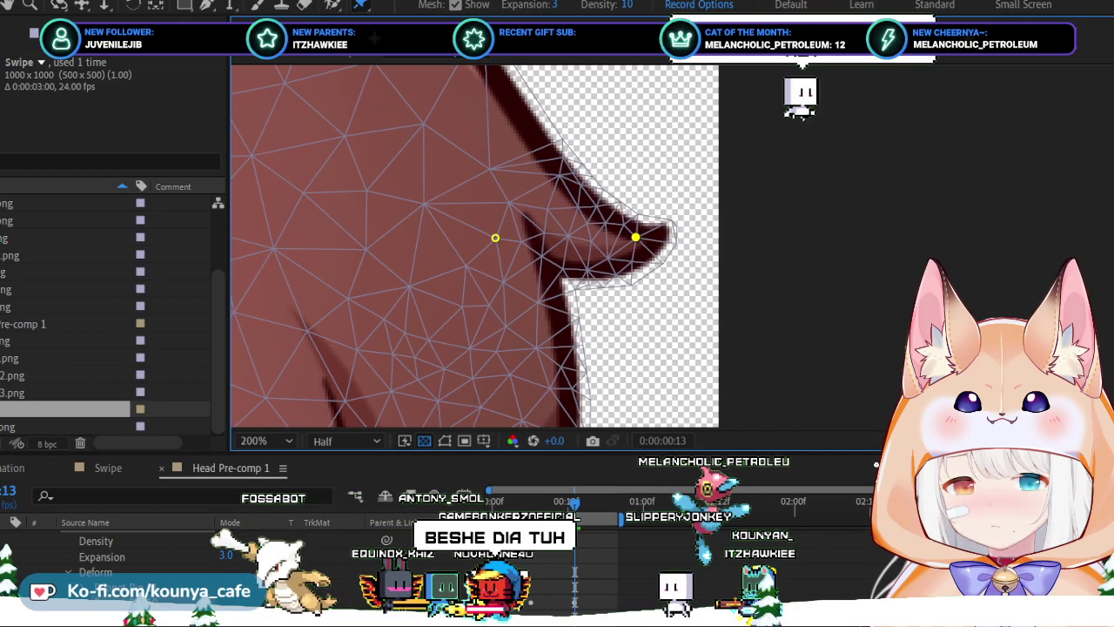
{"action": "key", "text": "ctrl+z"}
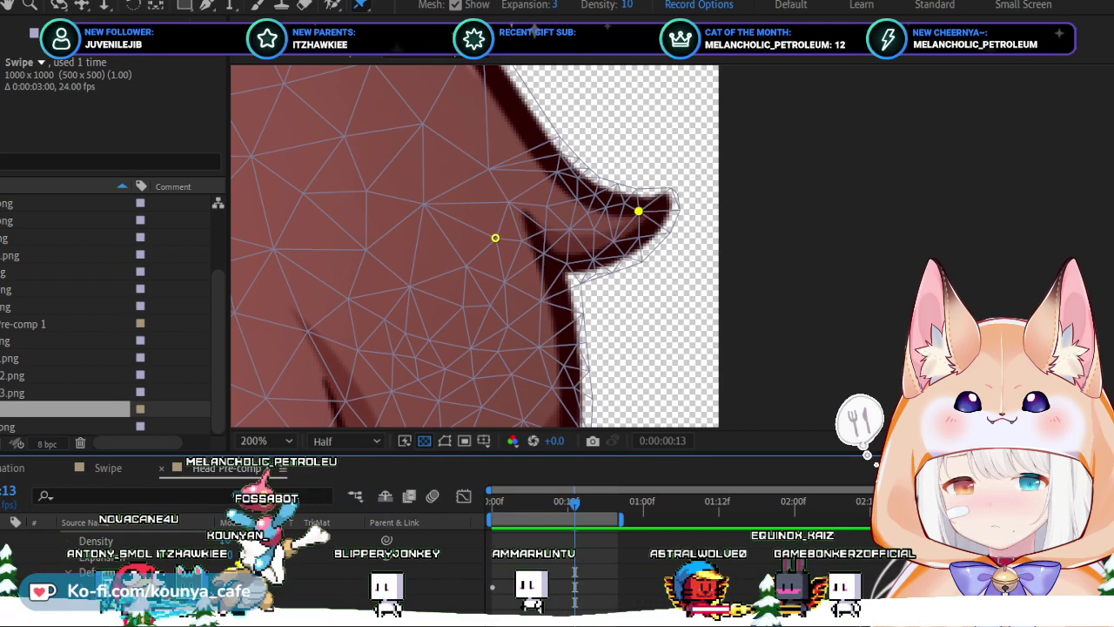
{"action": "left_click_drag", "start_coordinate": [638, 210], "coordinate": [633, 235]}
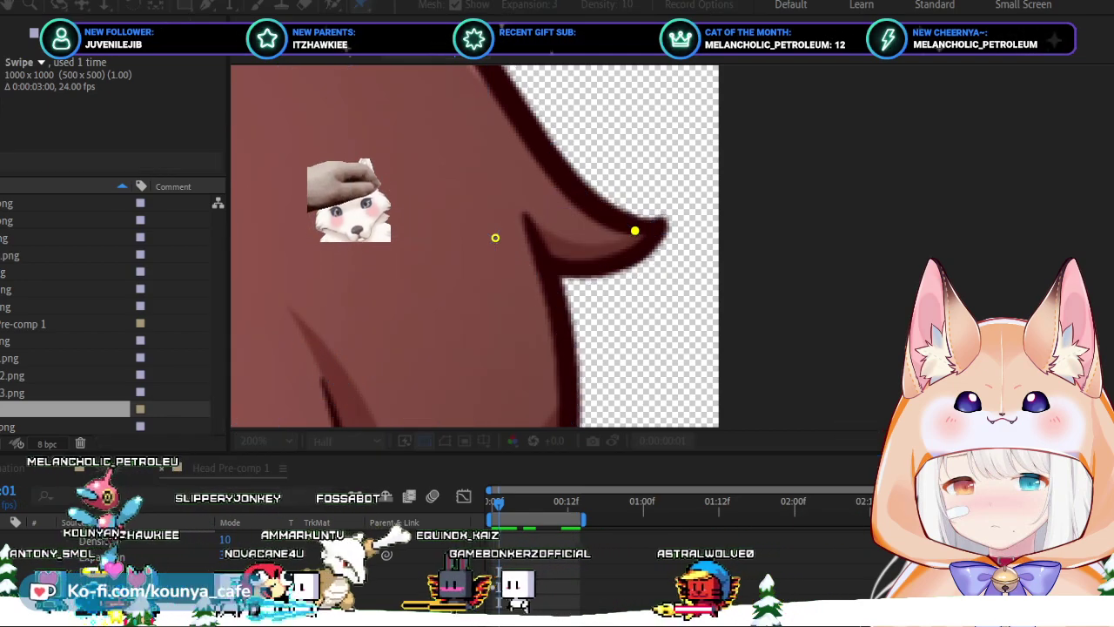
{"action": "key", "text": "ctrl+shift+a"}
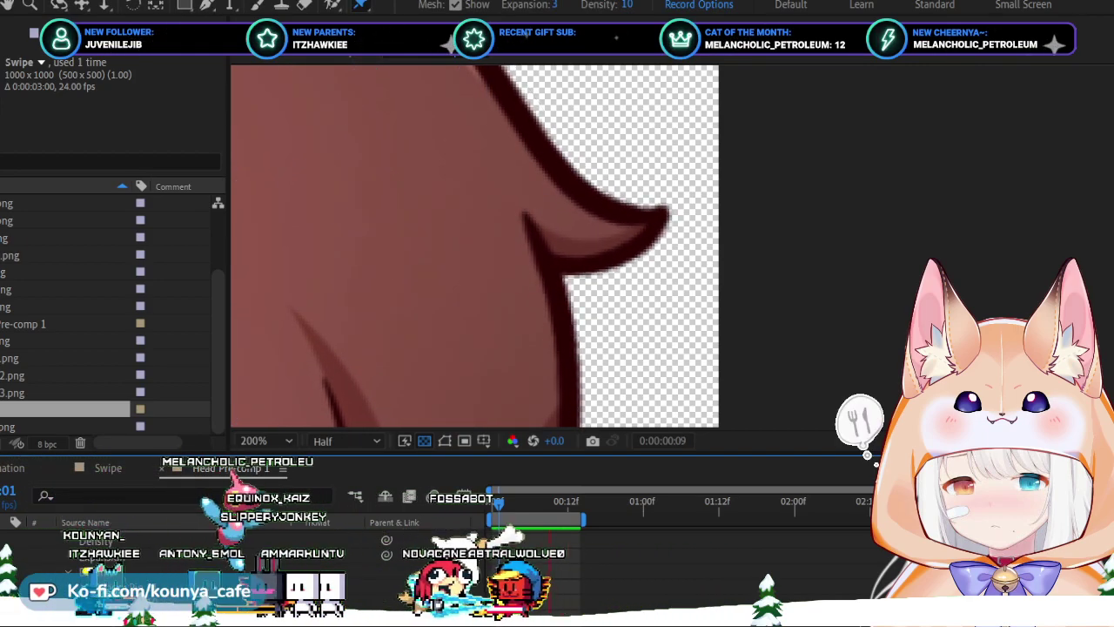
{"action": "key", "text": "comma"}
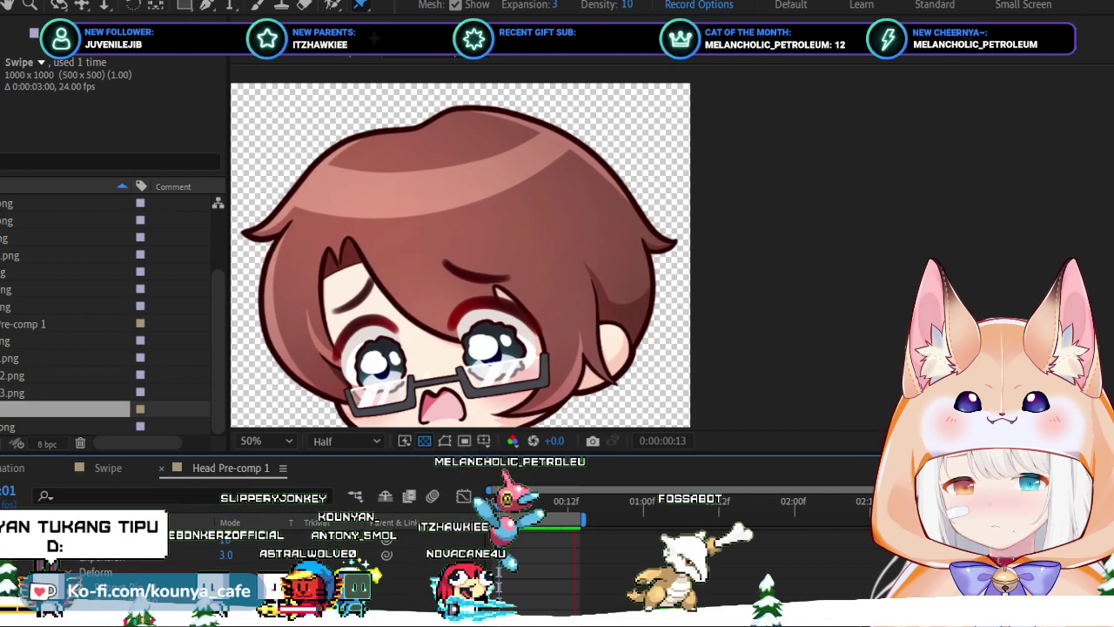
{"action": "key", "text": "period"}
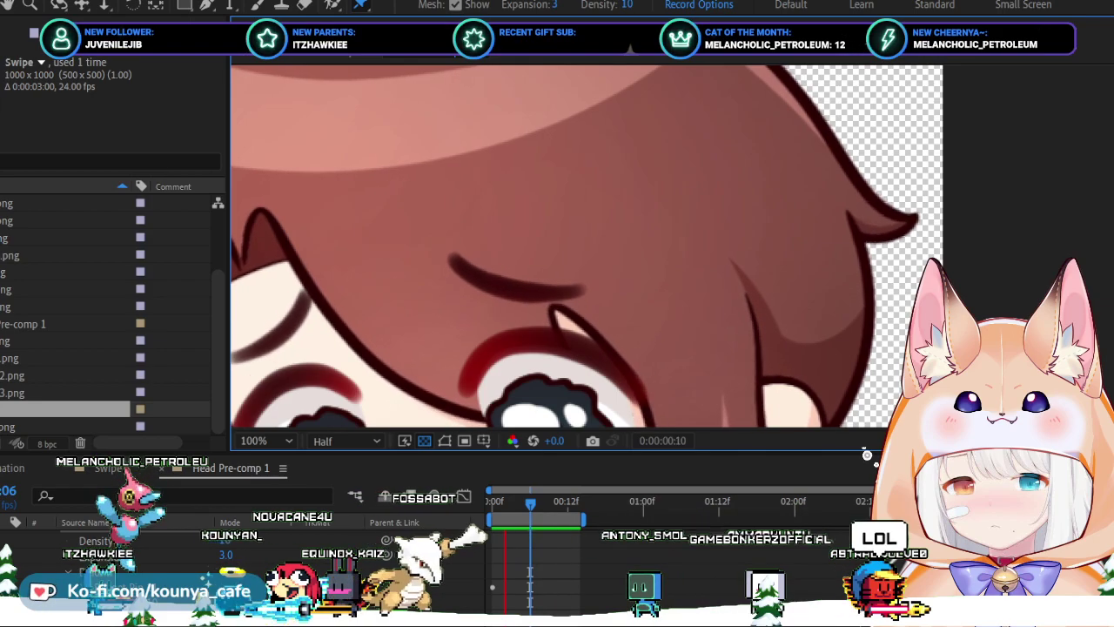
{"action": "key", "text": "comma"}
{"action": "key", "text": "comma"}
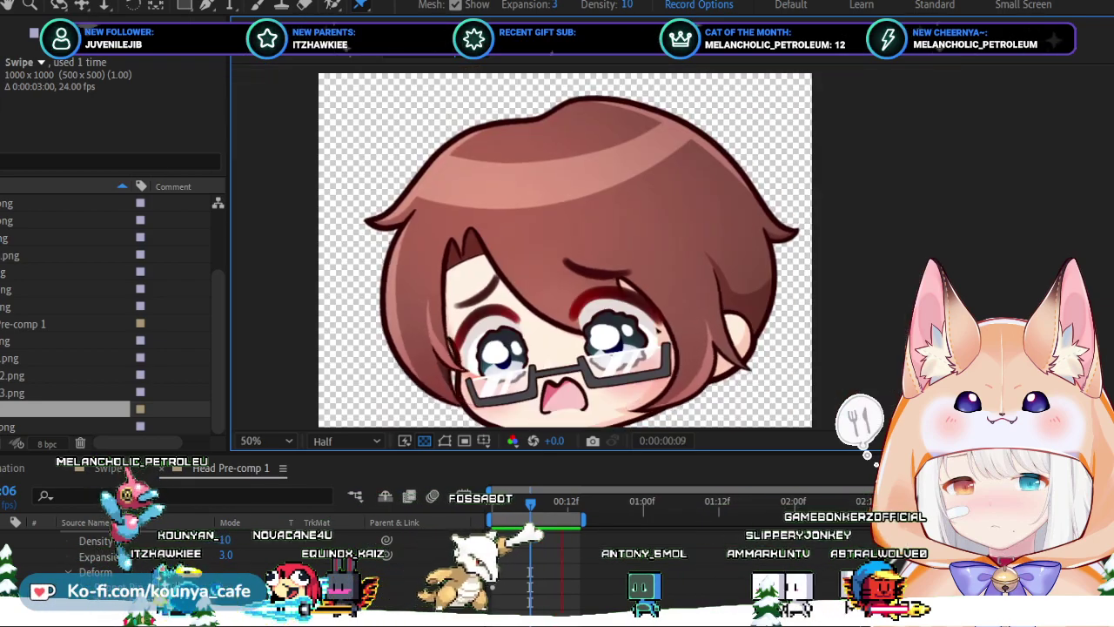
{"action": "key", "text": "period"}
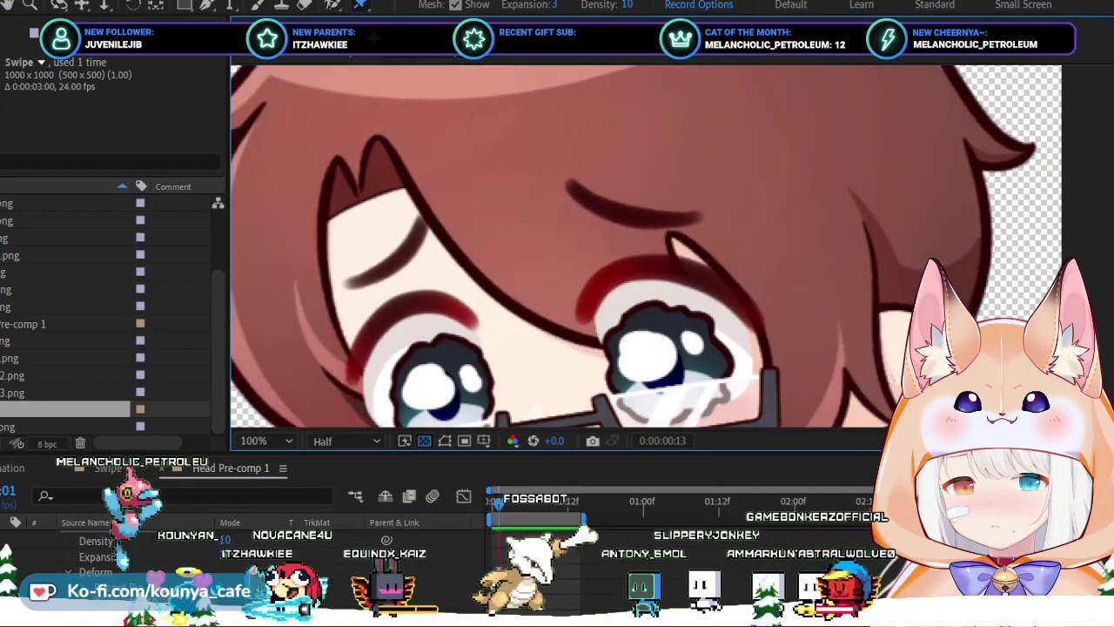
{"action": "key", "text": "comma"}
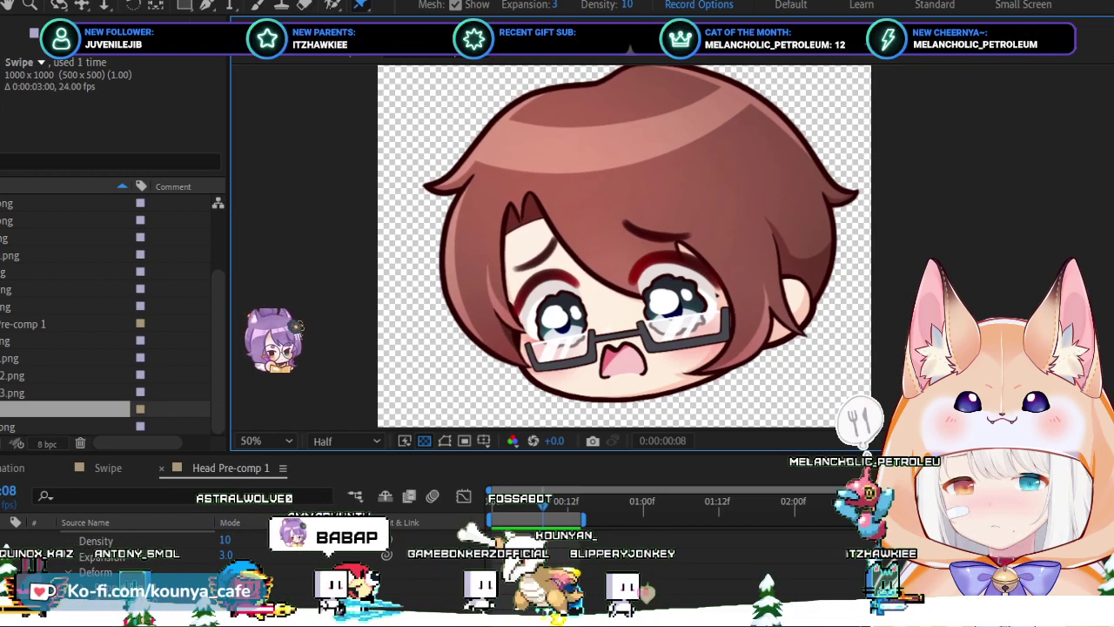
{"action": "key", "text": "Page_Up"}
{"action": "key", "text": "Page_Up"}
{"action": "key", "text": "Page_Up"}
{"action": "key", "text": "period"}
{"action": "left_click_drag", "start_coordinate": [646, 247], "coordinate": [422, 364]}
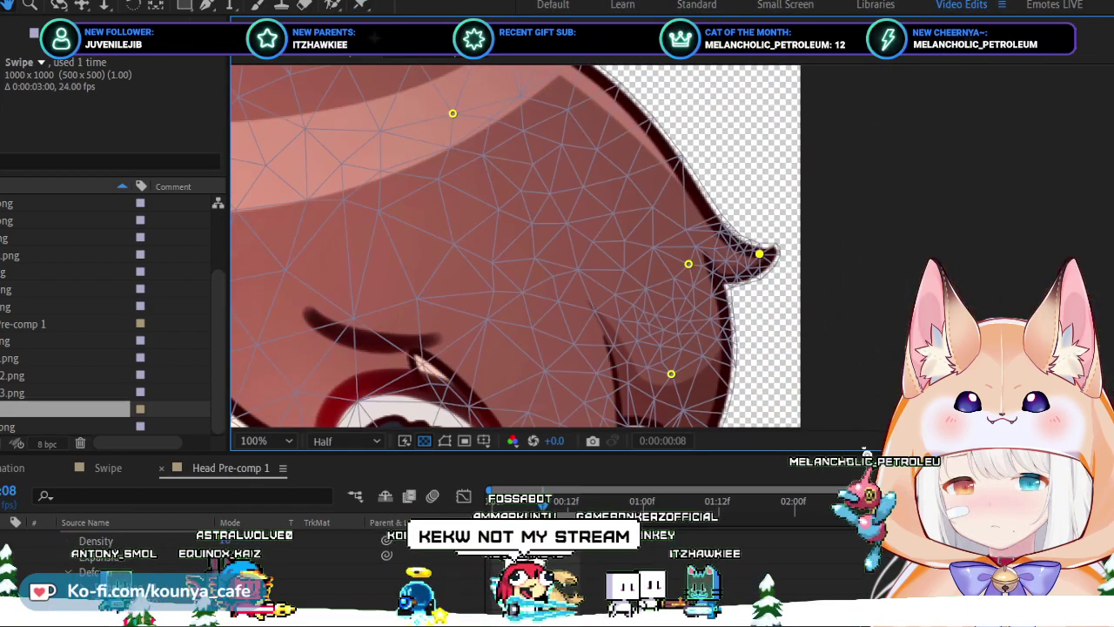
{"action": "key", "text": "Home"}
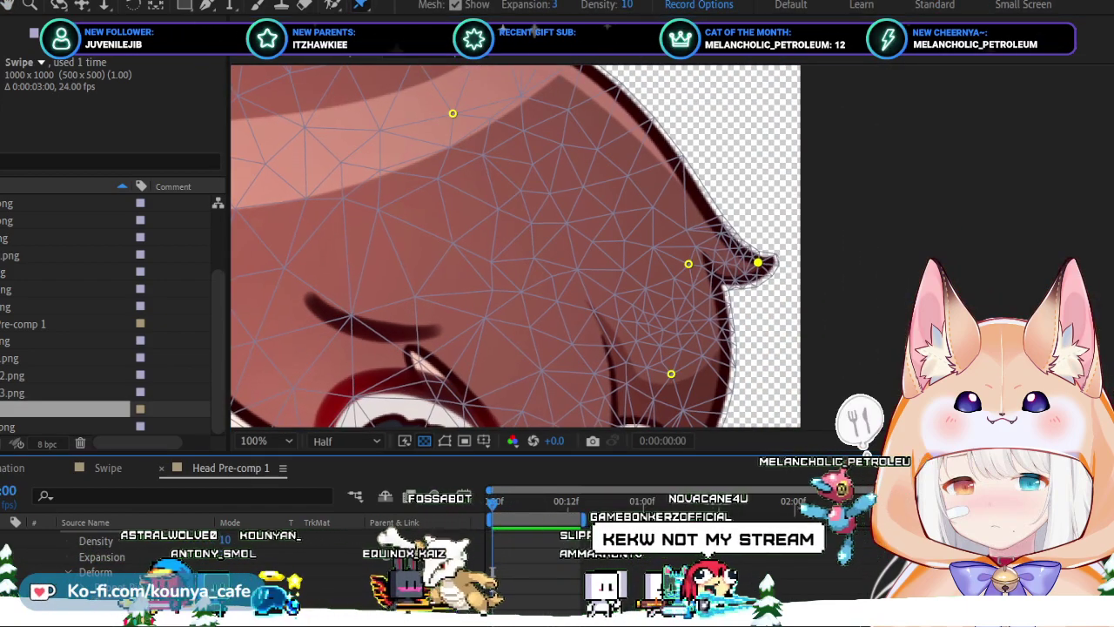
{"action": "left_click_drag", "start_coordinate": [758, 262], "coordinate": [751, 266]}
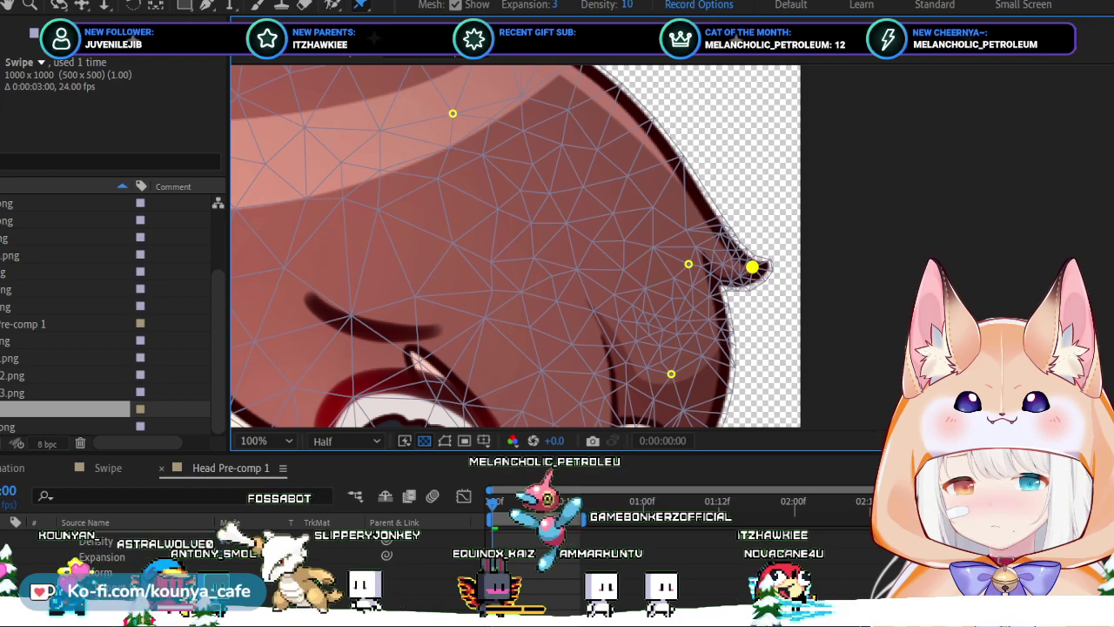
{"action": "key", "text": "space"}
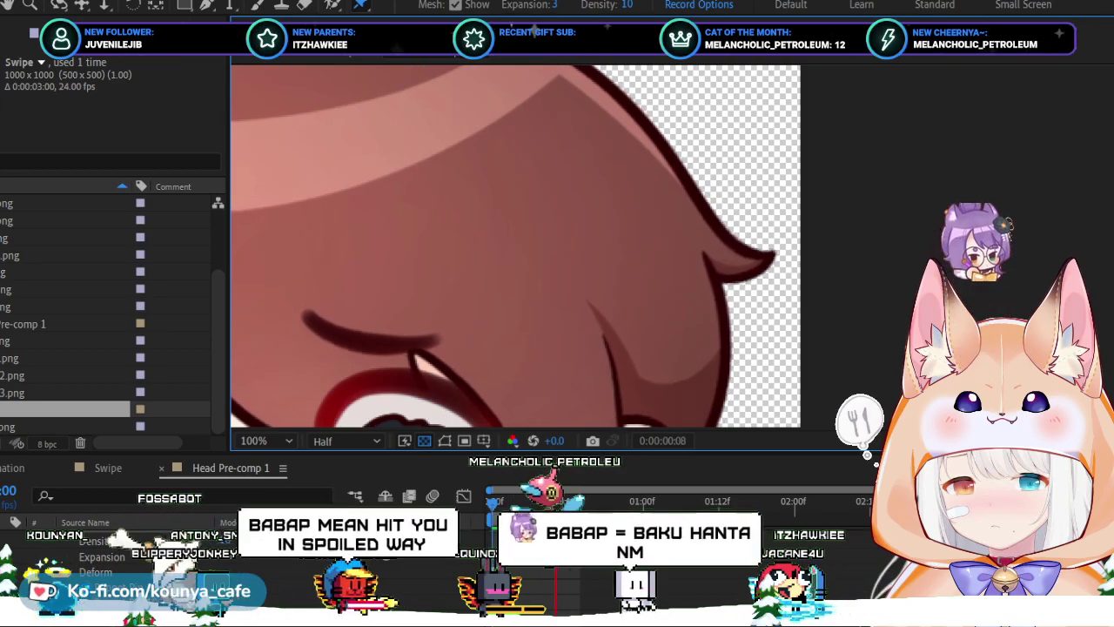
{"action": "key", "text": "space"}
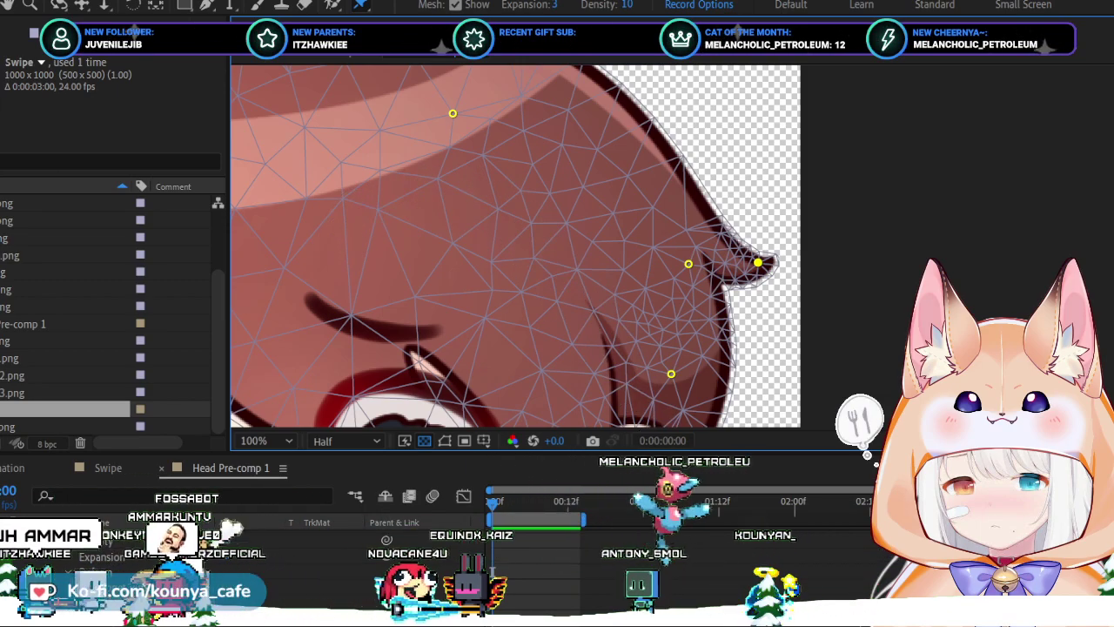
{"action": "key", "text": "comma"}
{"action": "scroll", "coordinate": [680, 245], "scroll_direction": "up", "scroll_amount": 2}
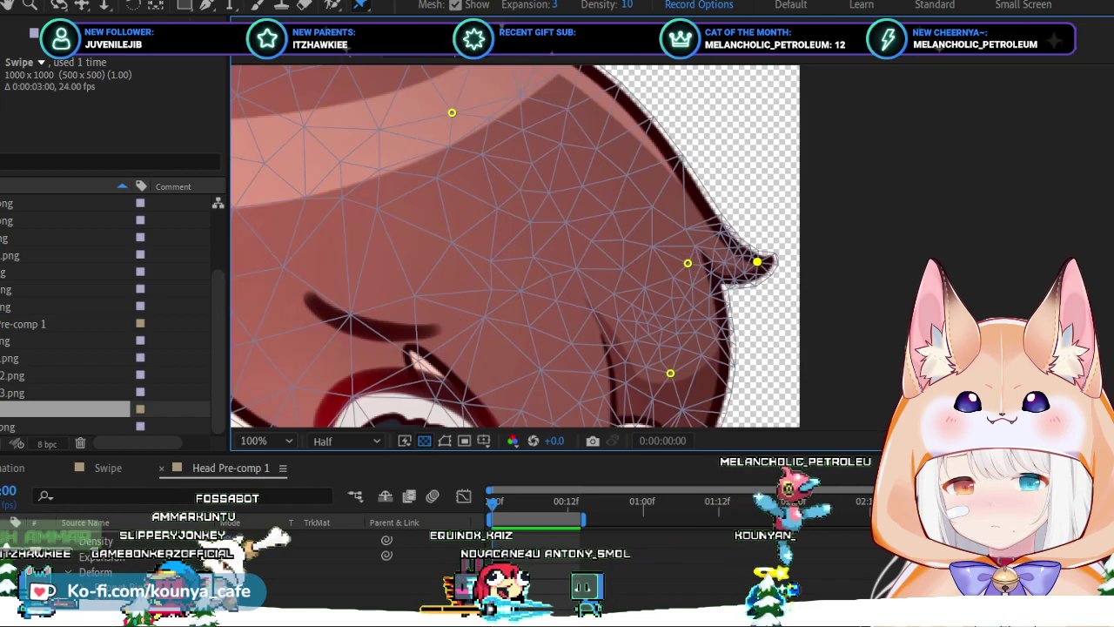
{"action": "left_click_drag", "start_coordinate": [522, 243], "coordinate": [695, 334]}
{"action": "left_click_drag", "start_coordinate": [930, 352], "coordinate": [909, 225]}
Play back the head animation, toggling the viewer between 50% and 100% zoom.
{"action": "key", "text": "space"}
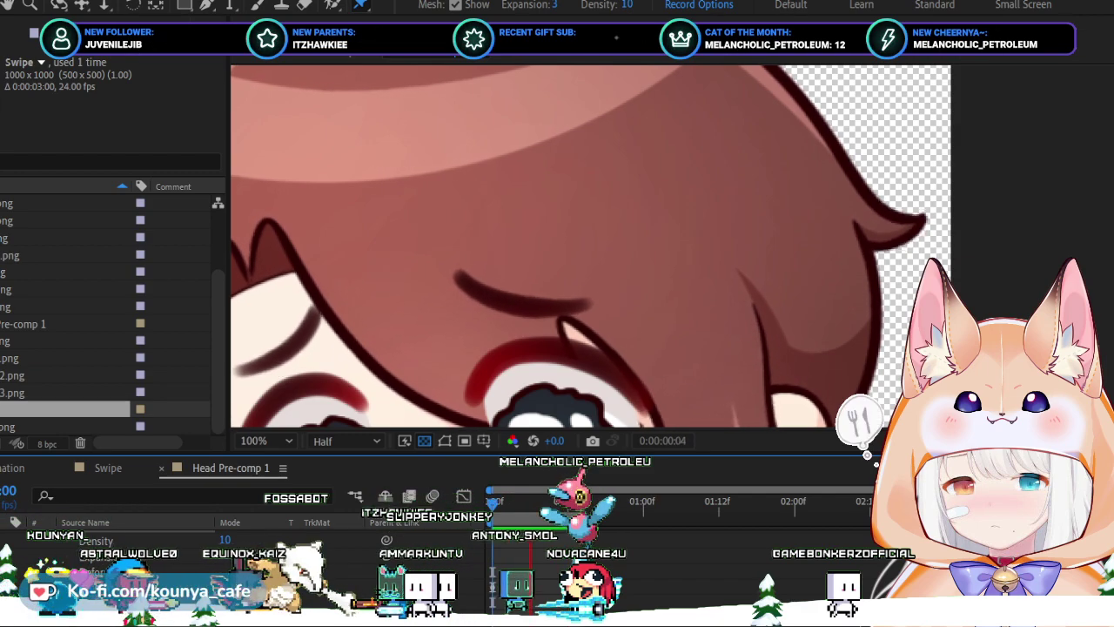
{"action": "key", "text": "comma"}
{"action": "key", "text": "comma"}
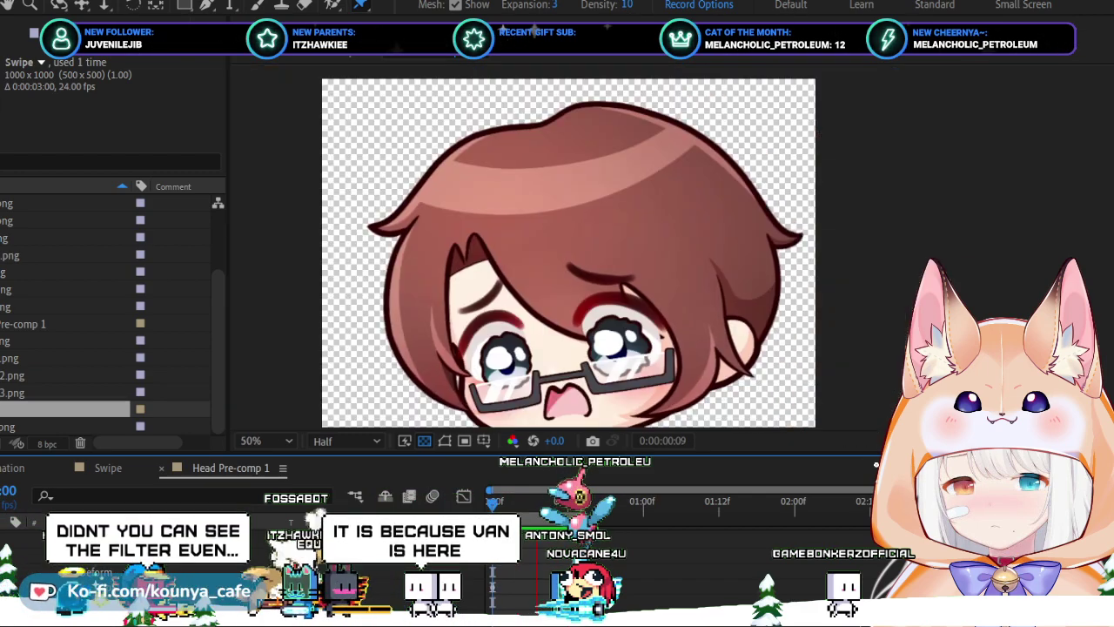
{"action": "key", "text": "period"}
{"action": "key", "text": "period"}
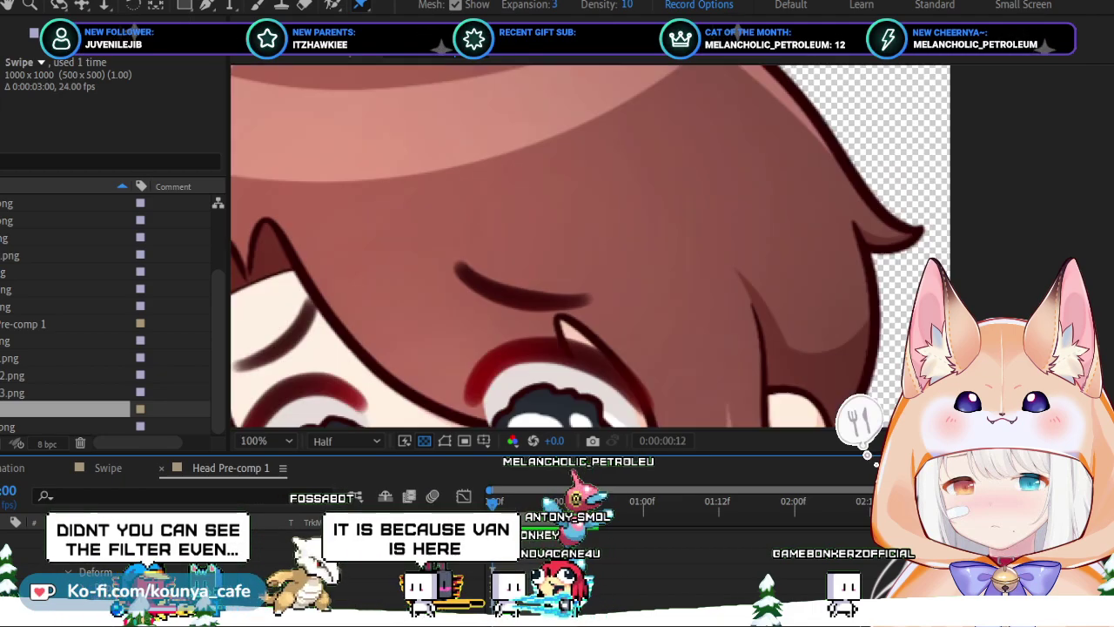
{"action": "key", "text": "comma"}
{"action": "key", "text": "comma"}
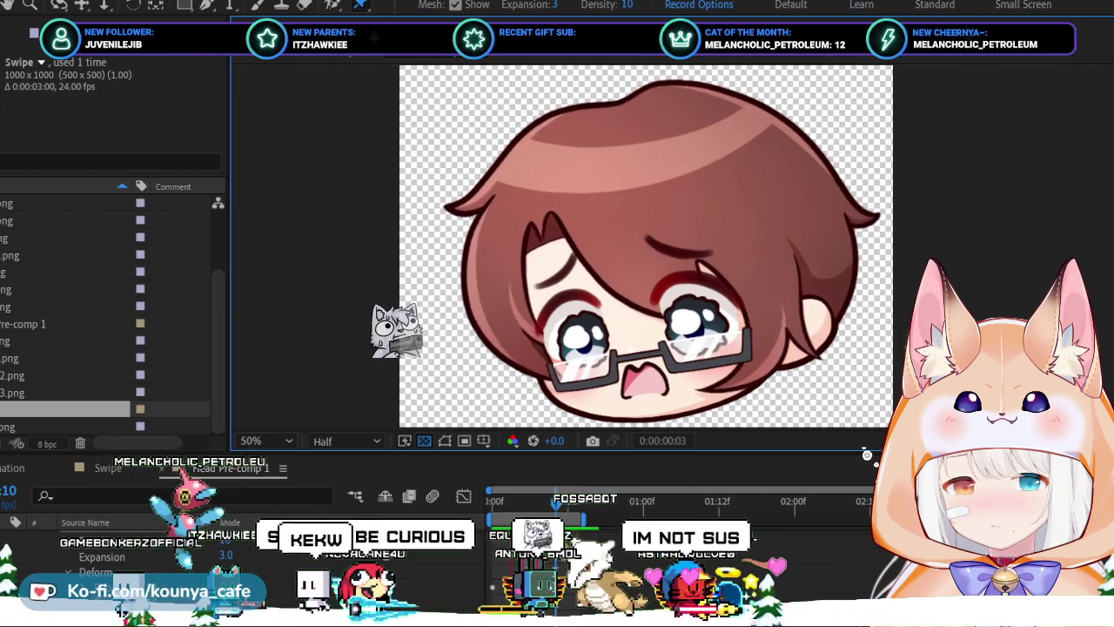
{"action": "key", "text": "period"}
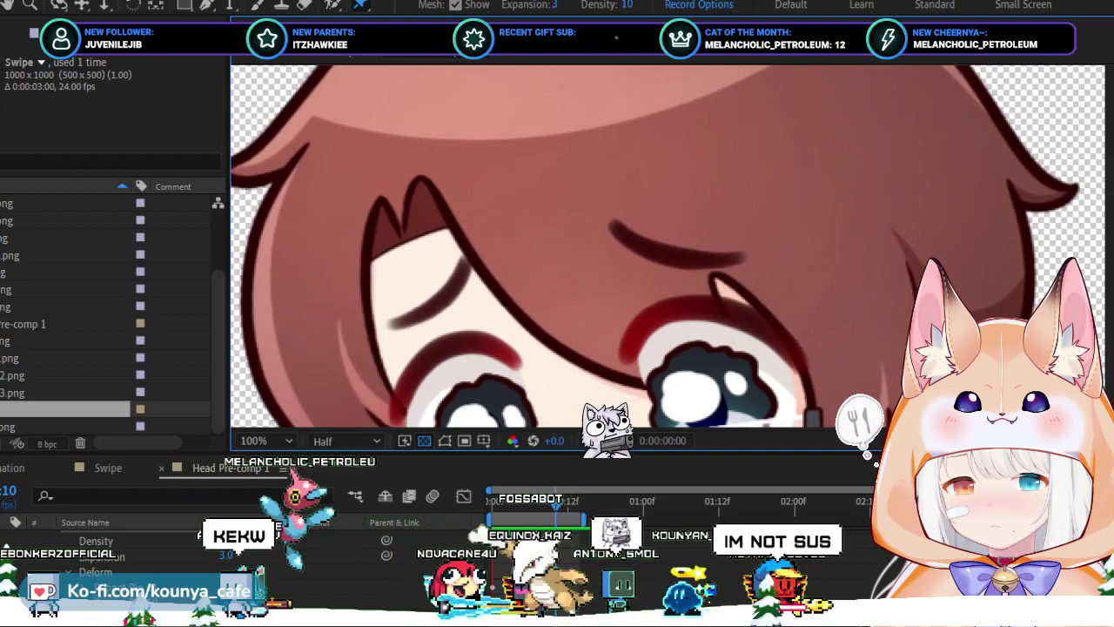
{"action": "key", "text": "space"}
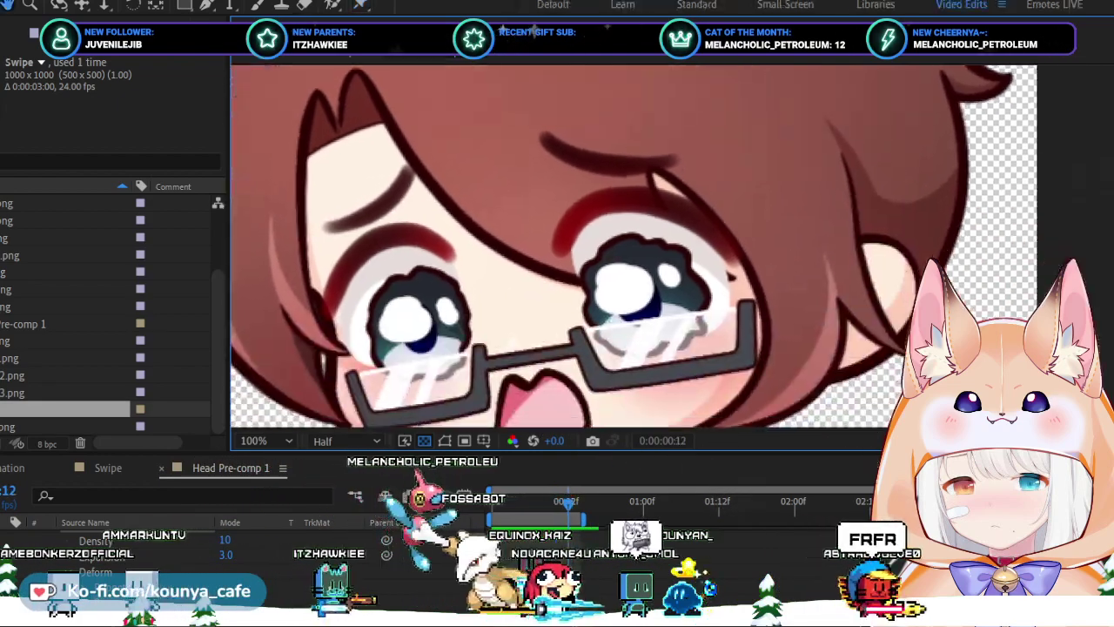
{"action": "key", "text": "space"}
{"action": "key", "text": "comma"}
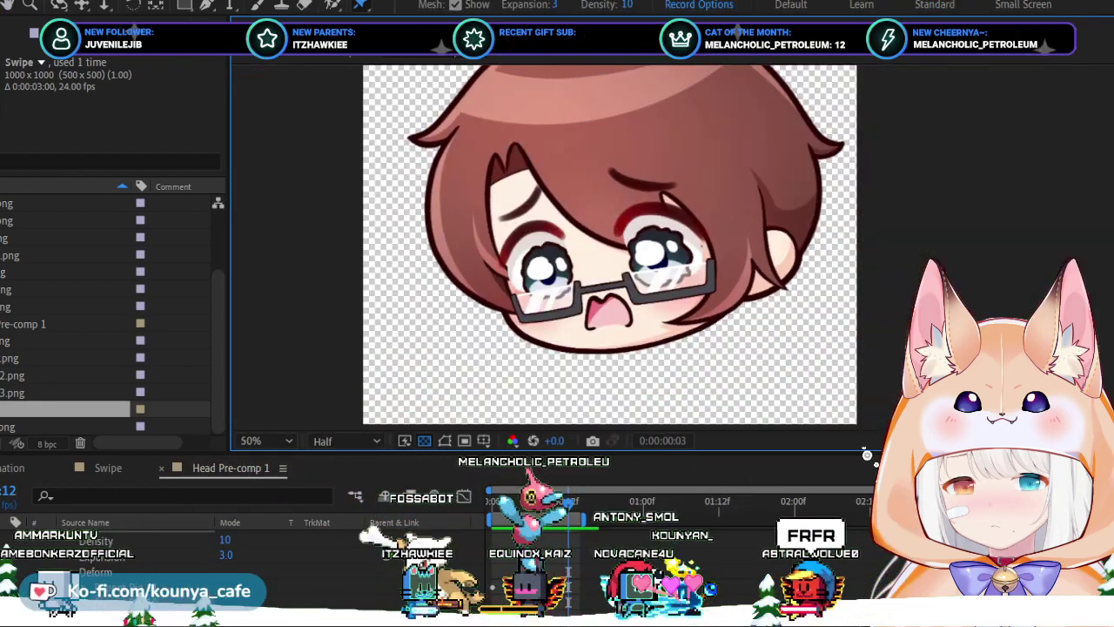
Step back and forth frame by frame through the puppet-deformed head poses.
{"action": "key", "text": "Page_Up"}
{"action": "key", "text": "Page_Up"}
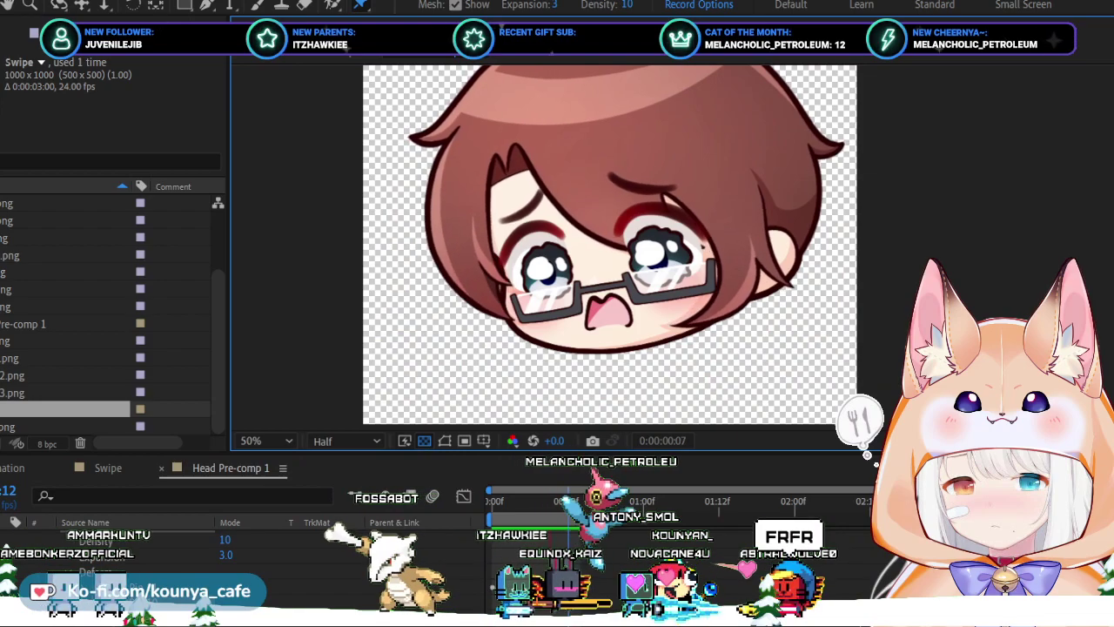
{"action": "key", "text": "Page_Up"}
{"action": "key", "text": "Page_Up"}
{"action": "key", "text": "Page_Up"}
{"action": "key", "text": "Page_Up"}
{"action": "key", "text": "Page_Up"}
{"action": "key", "text": "Page_Up"}
{"action": "key", "text": "Page_Up"}
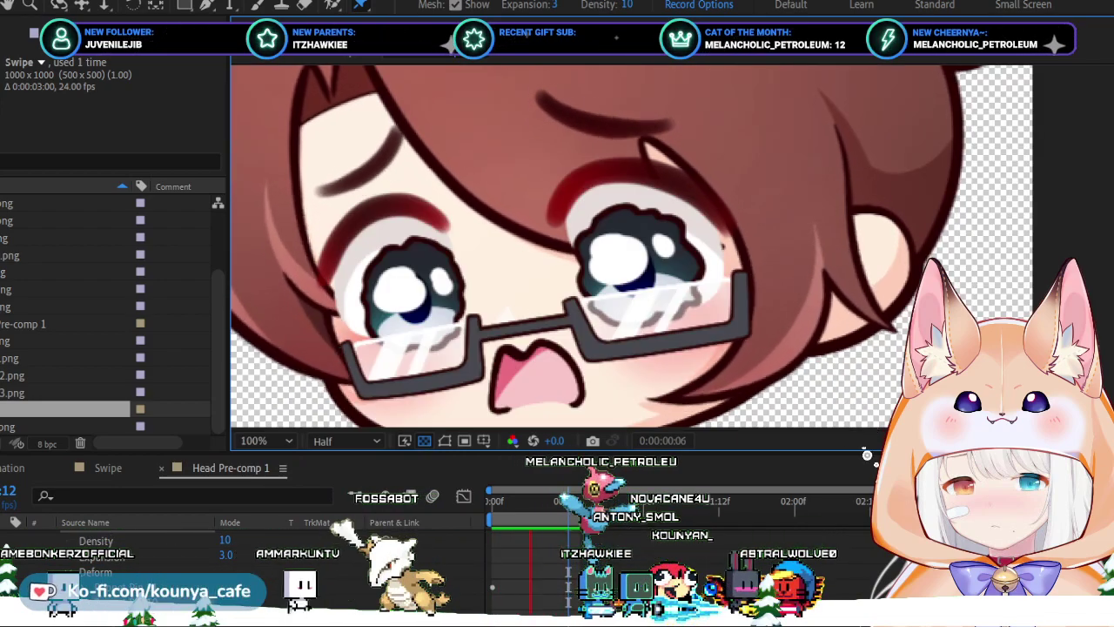
{"action": "key", "text": "Page_Up"}
{"action": "key", "text": "Page_Up"}
{"action": "key", "text": "Page_Up"}
{"action": "key", "text": "Page_Down"}
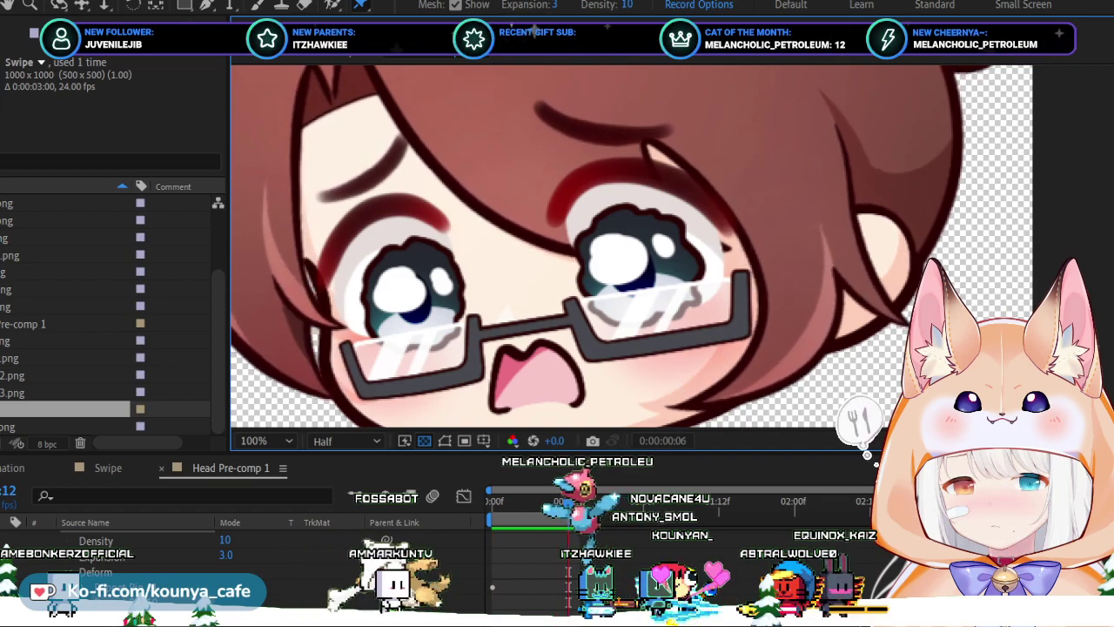
{"action": "key", "text": "comma"}
{"action": "key", "text": "Page_Down"}
{"action": "key", "text": "Page_Down"}
{"action": "key", "text": "Page_Down"}
{"action": "key", "text": "Page_Down"}
{"action": "key", "text": "Page_Down"}
{"action": "key", "text": "Page_Down"}
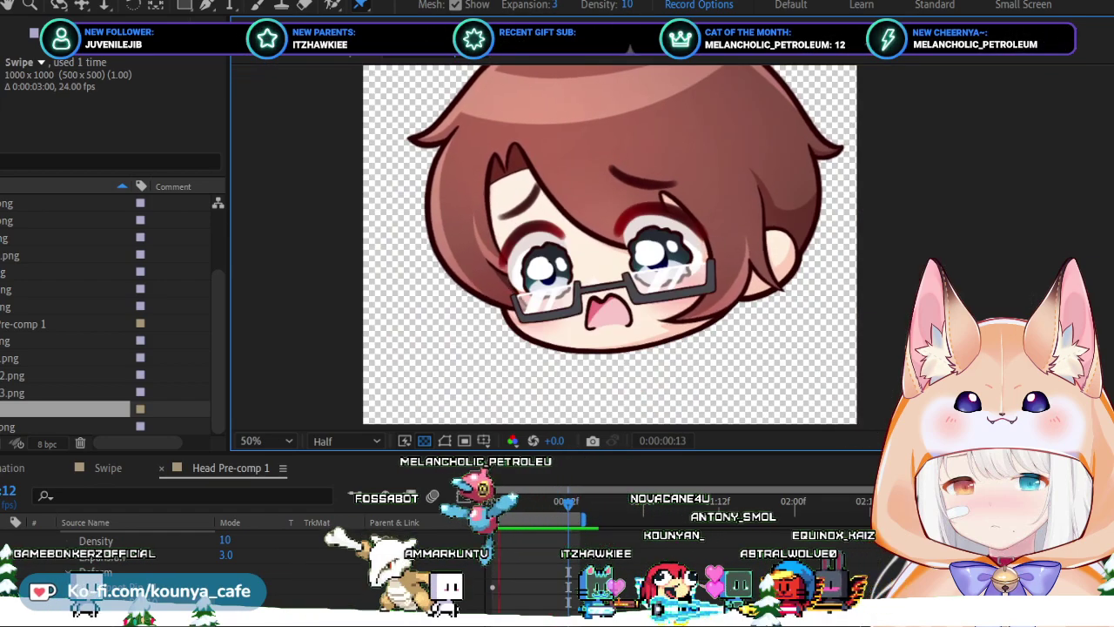
{"action": "key", "text": "Page_Up"}
{"action": "key", "text": "Page_Up"}
{"action": "key", "text": "Page_Up"}
{"action": "key", "text": "Page_Up"}
{"action": "key", "text": "Page_Up"}
{"action": "key", "text": "Page_Up"}
{"action": "key", "text": "Page_Up"}
{"action": "key", "text": "Page_Up"}
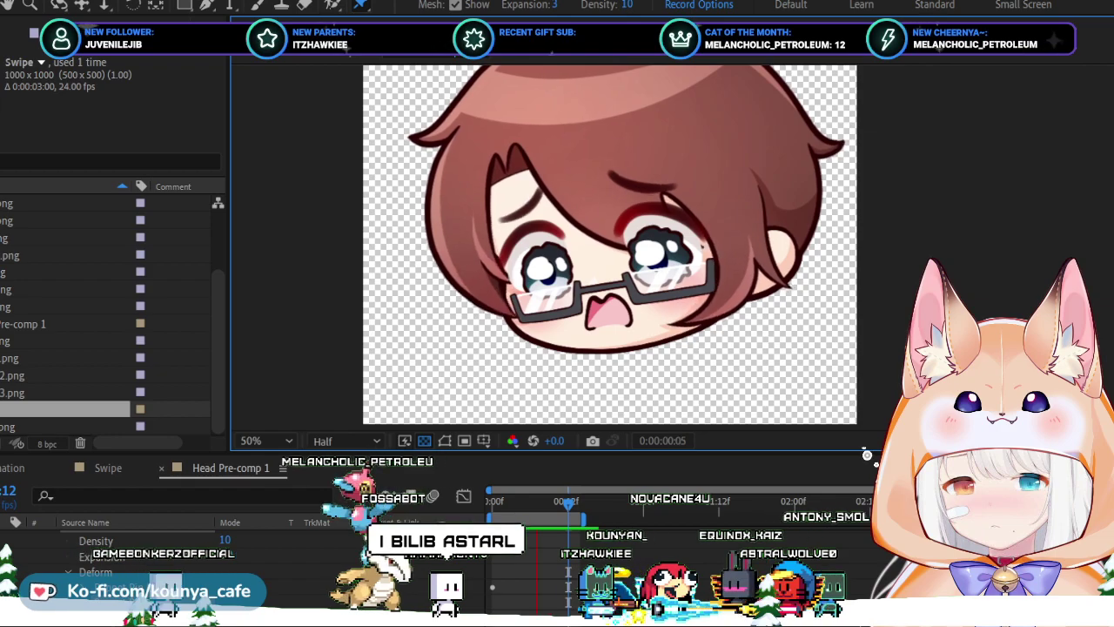
{"action": "key", "text": "Page_Down"}
{"action": "key", "text": "Page_Down"}
{"action": "key", "text": "Page_Down"}
{"action": "key", "text": "Page_Down"}
{"action": "key", "text": "Page_Down"}
{"action": "key", "text": "Page_Down"}
{"action": "key", "text": "Page_Down"}
{"action": "key", "text": "Page_Down"}
{"action": "key", "text": "Page_Down"}
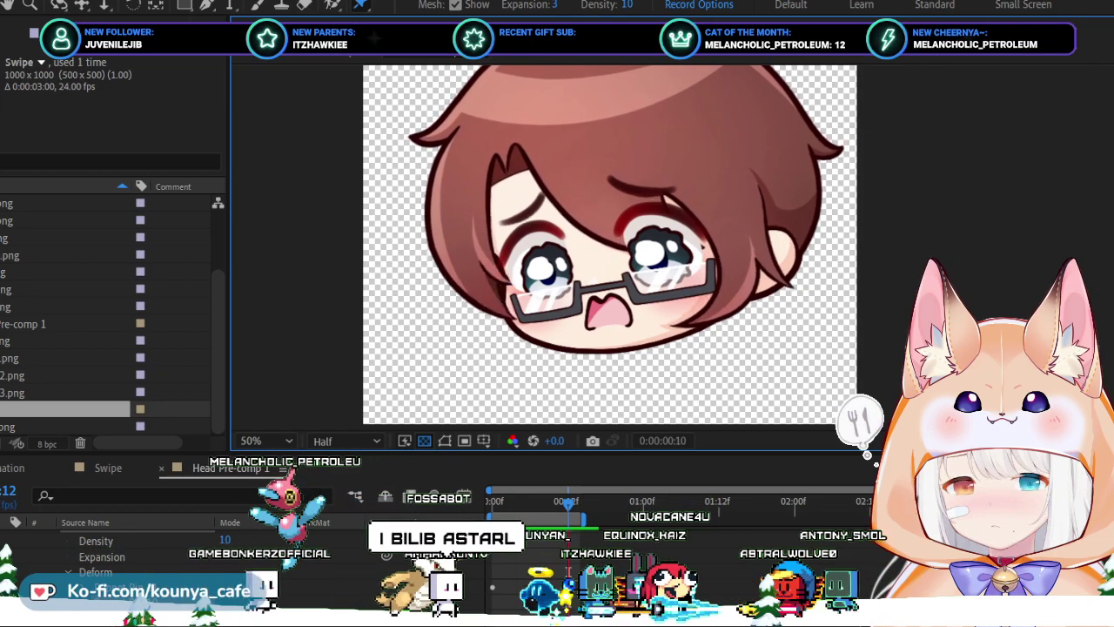
{"action": "key", "text": "Page_Up"}
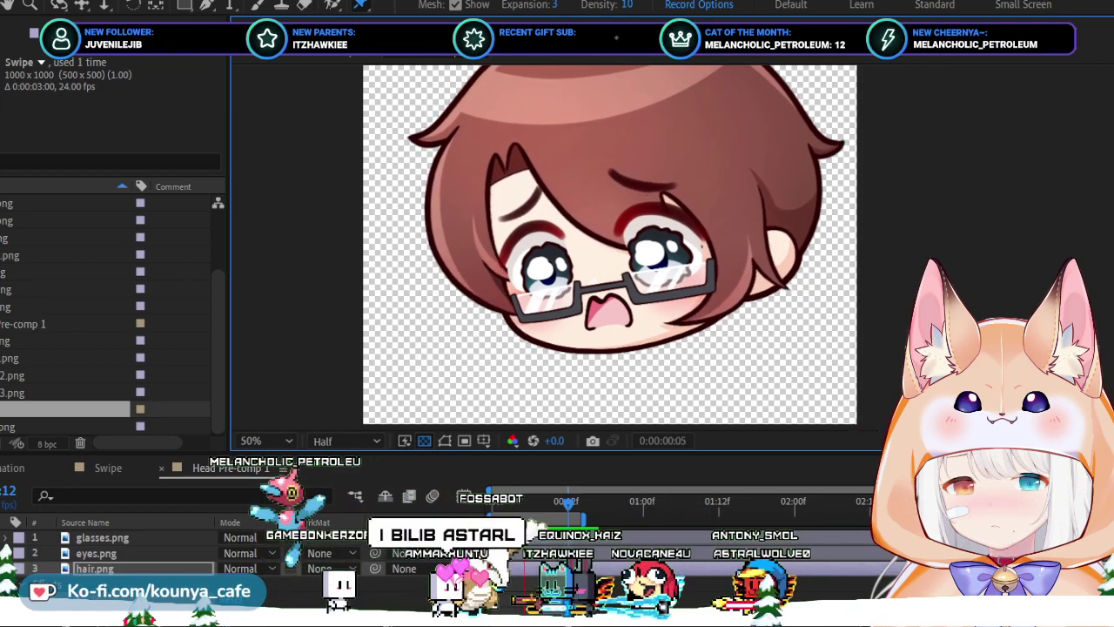
Step through the eye animation frames and show the glasses layer's motion path toward the forehead.
{"action": "key", "text": "Page_Down"}
{"action": "key", "text": "Page_Down"}
{"action": "key", "text": "Page_Down"}
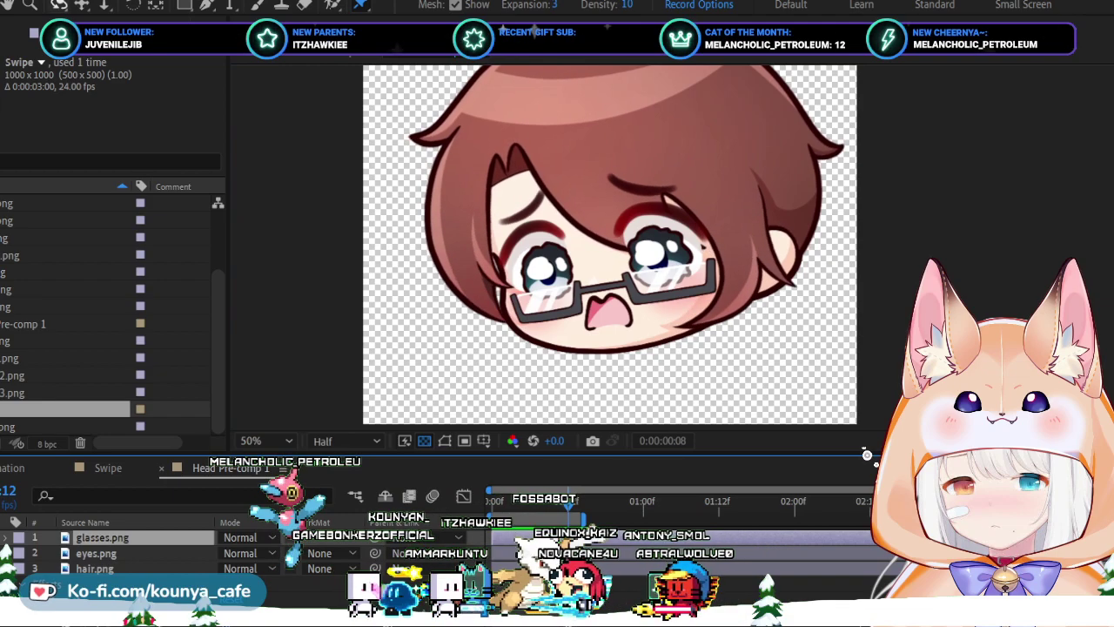
{"action": "key", "text": "Page_Down"}
{"action": "key", "text": "Page_Down"}
{"action": "key", "text": "Page_Down"}
{"action": "key", "text": "Page_Down"}
{"action": "key", "text": "Page_Down"}
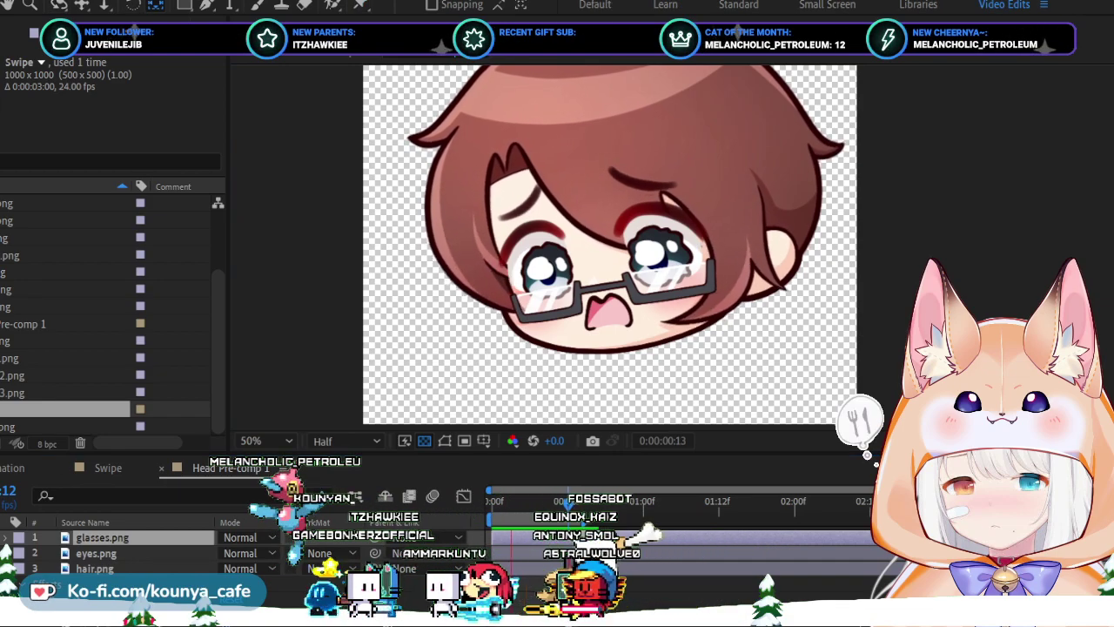
{"action": "key", "text": "Page_Up"}
{"action": "key", "text": "Page_Up"}
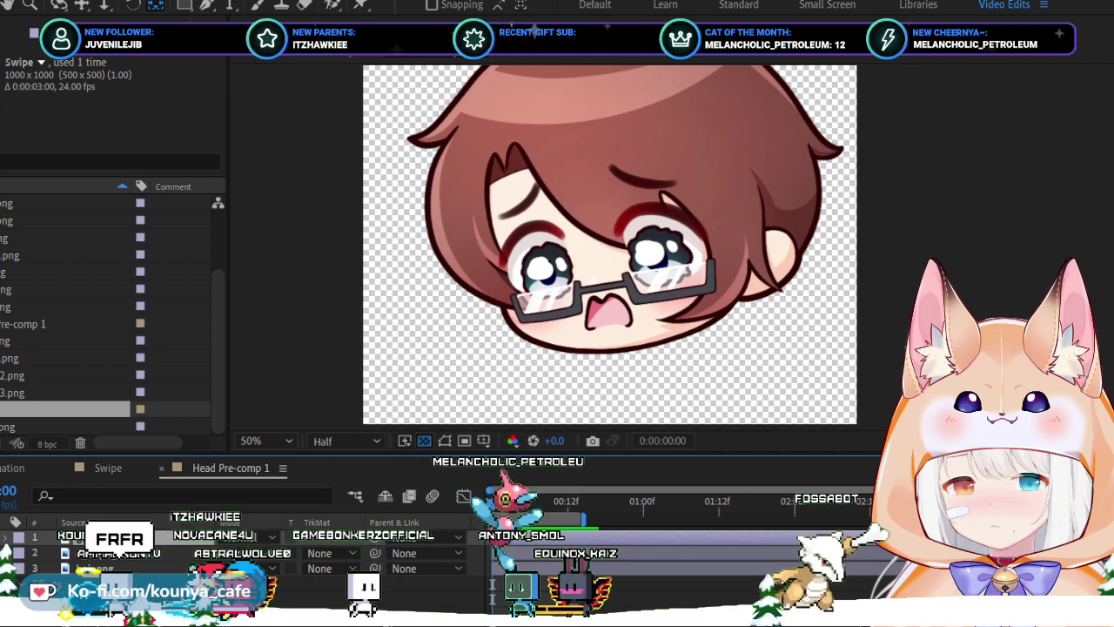
{"action": "left_click", "coordinate": [866, 453]}
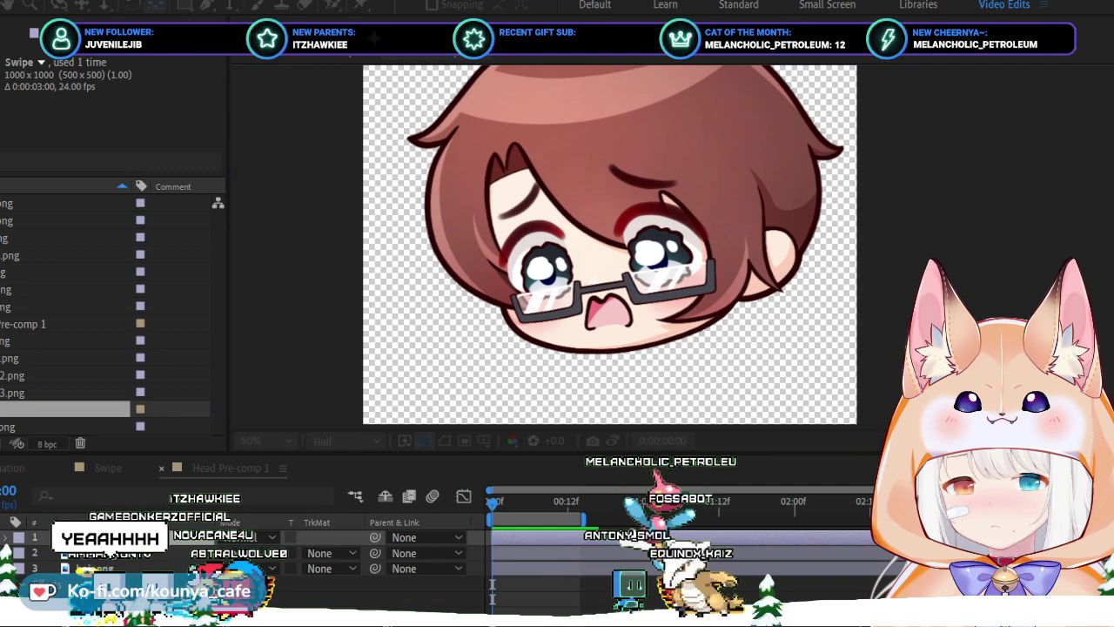
{"action": "left_click", "coordinate": [876, 464]}
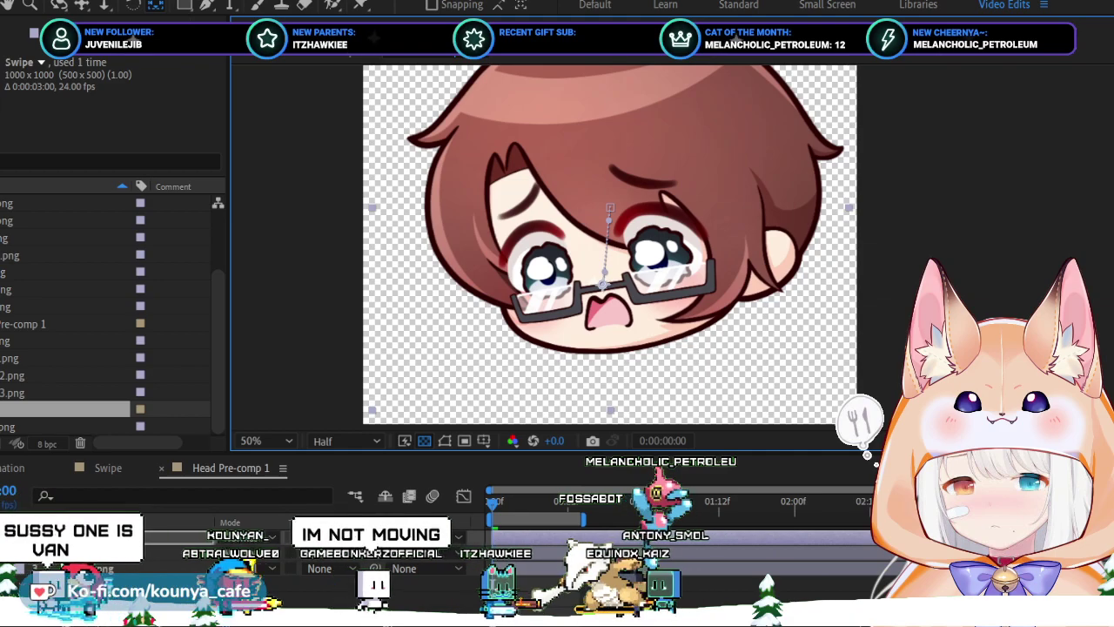
Deselect everything, then select the glasses.png layer to reveal its keyed Position animation.
{"action": "key", "text": "F2"}
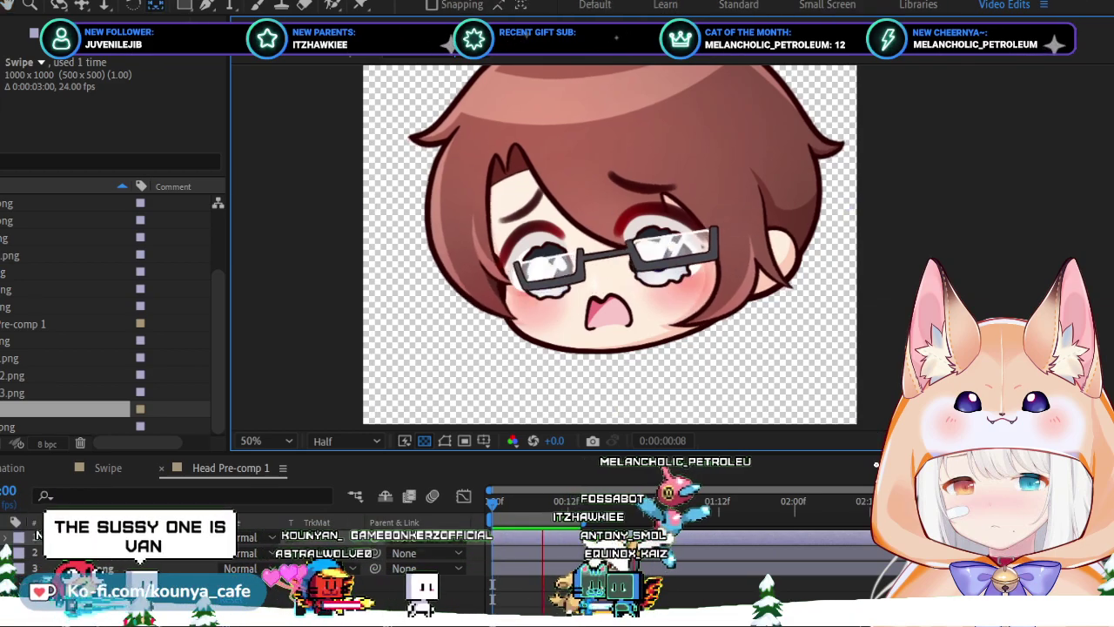
{"action": "left_click", "coordinate": [91, 537]}
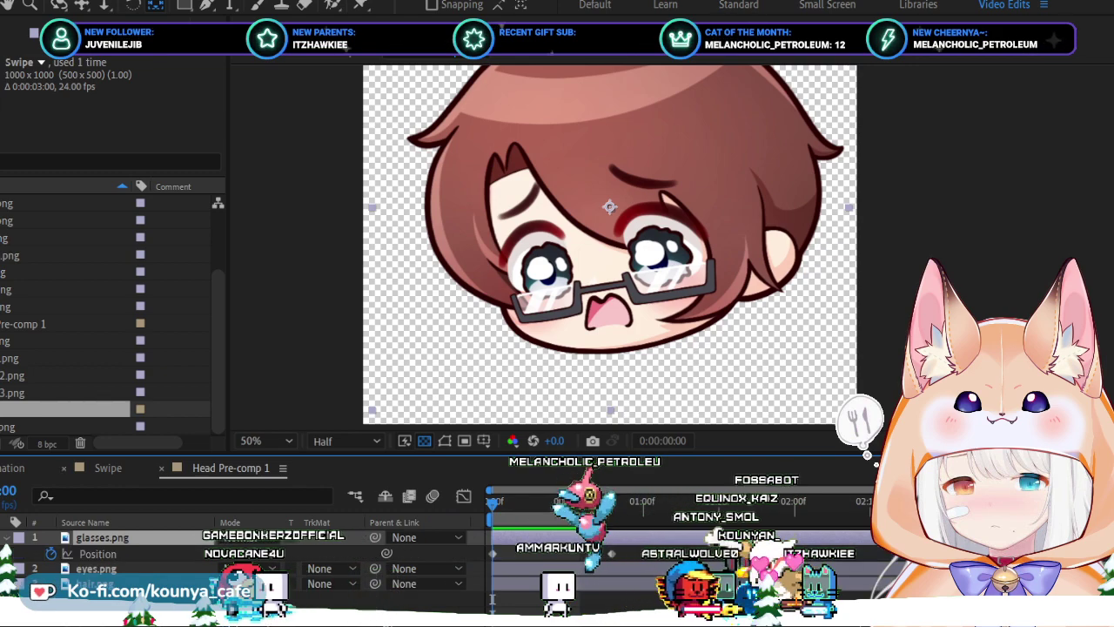
{"action": "key", "text": "space"}
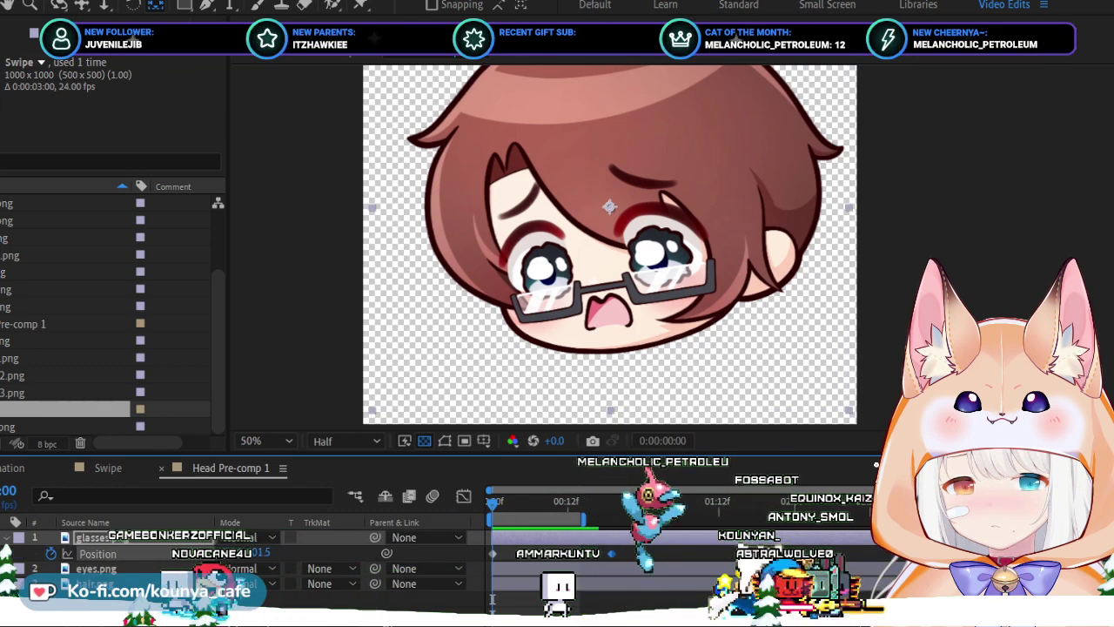
{"action": "key", "text": "space"}
{"action": "key", "text": "space"}
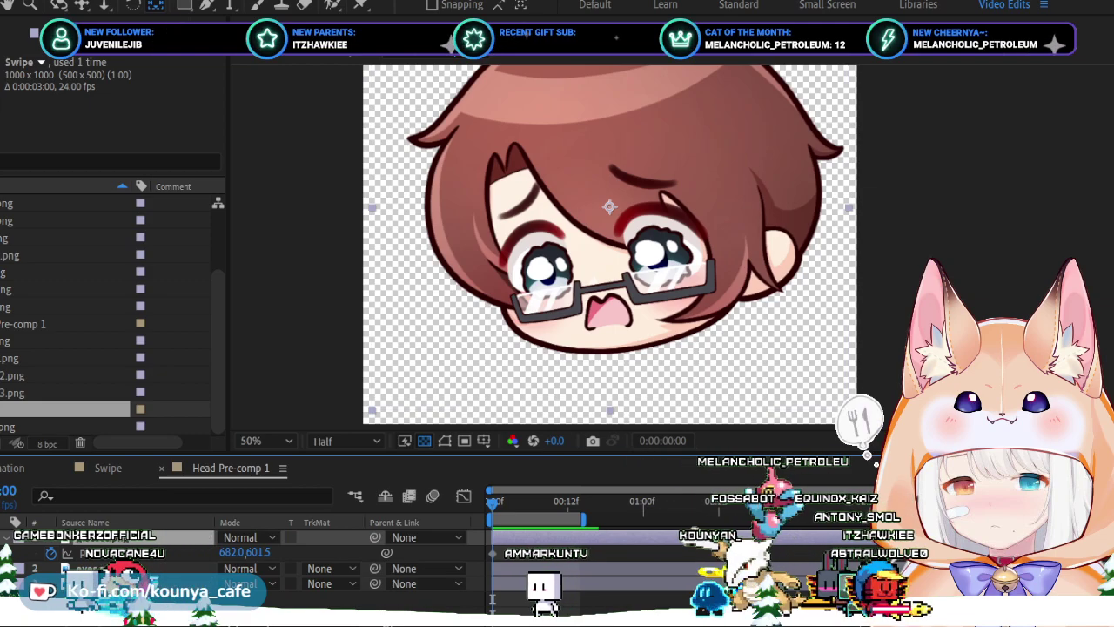
{"action": "key", "text": "space"}
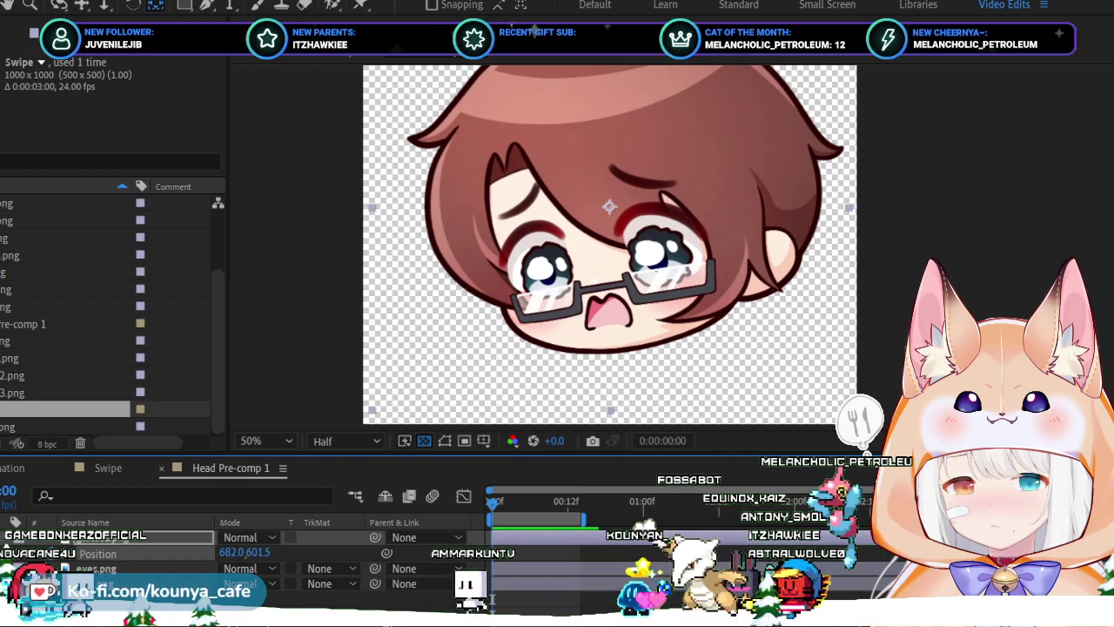
{"action": "left_click", "coordinate": [87, 537]}
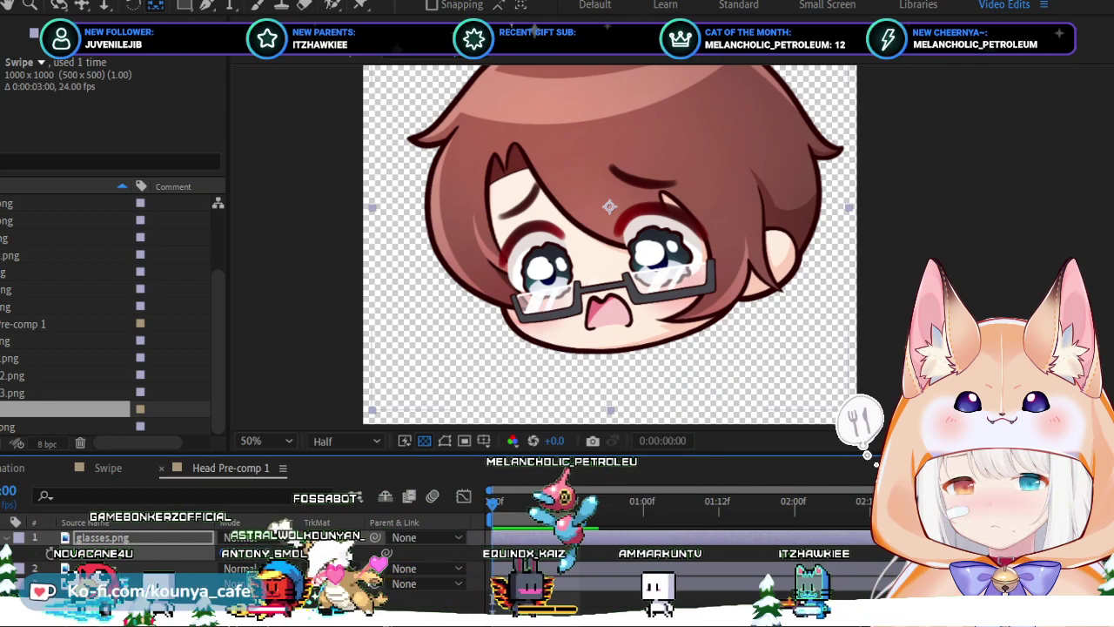
Zoom to 100% and test the glasses' Rotation at -4° and -2°, ending level at 0°.
{"action": "key", "text": "slash"}
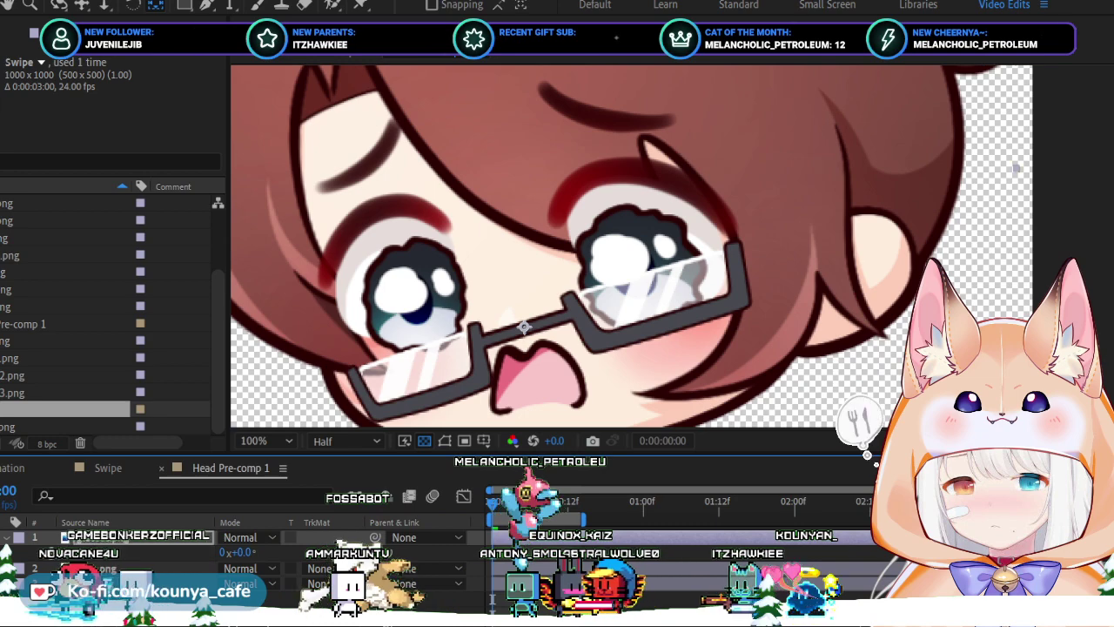
{"action": "key", "text": "ctrl+z"}
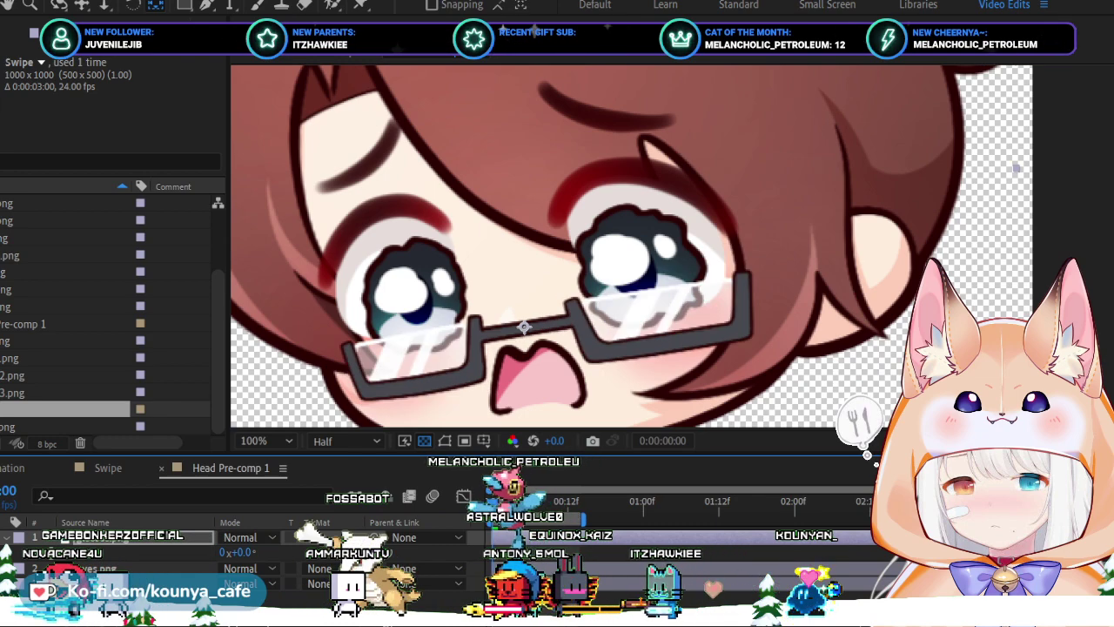
{"action": "key", "text": "ctrl+shift+z"}
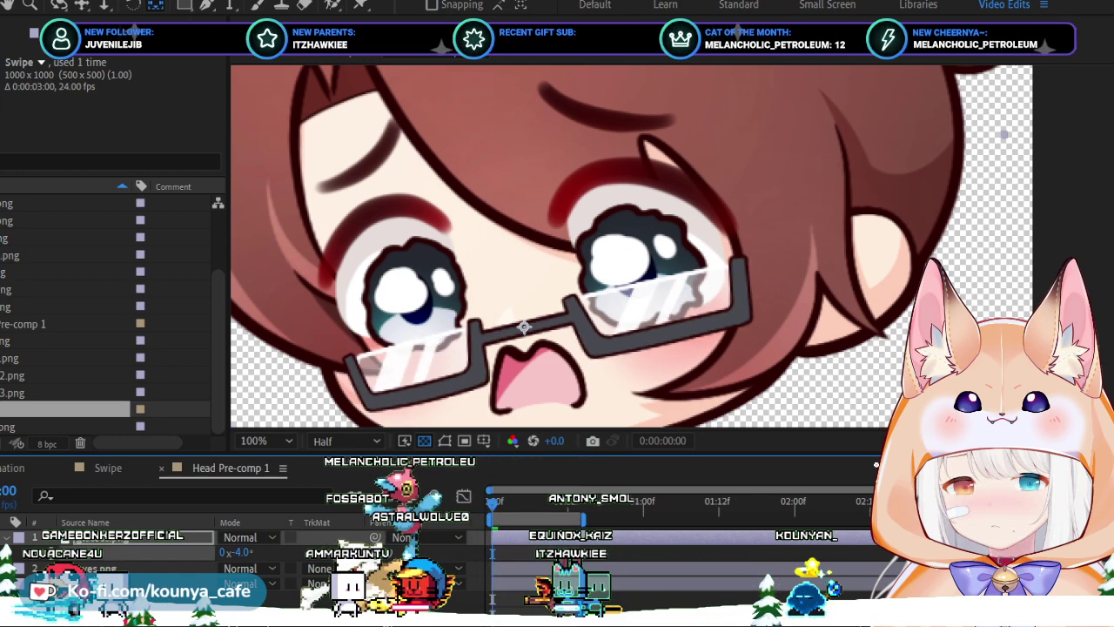
{"action": "key", "text": "ctrl+z"}
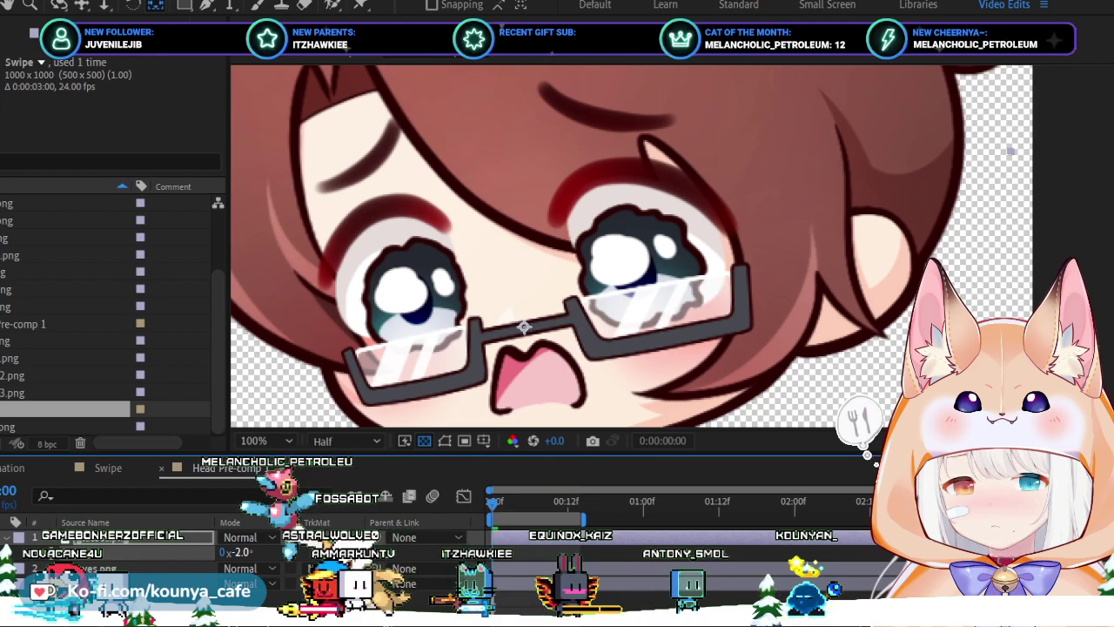
{"action": "key", "text": "ctrl+z"}
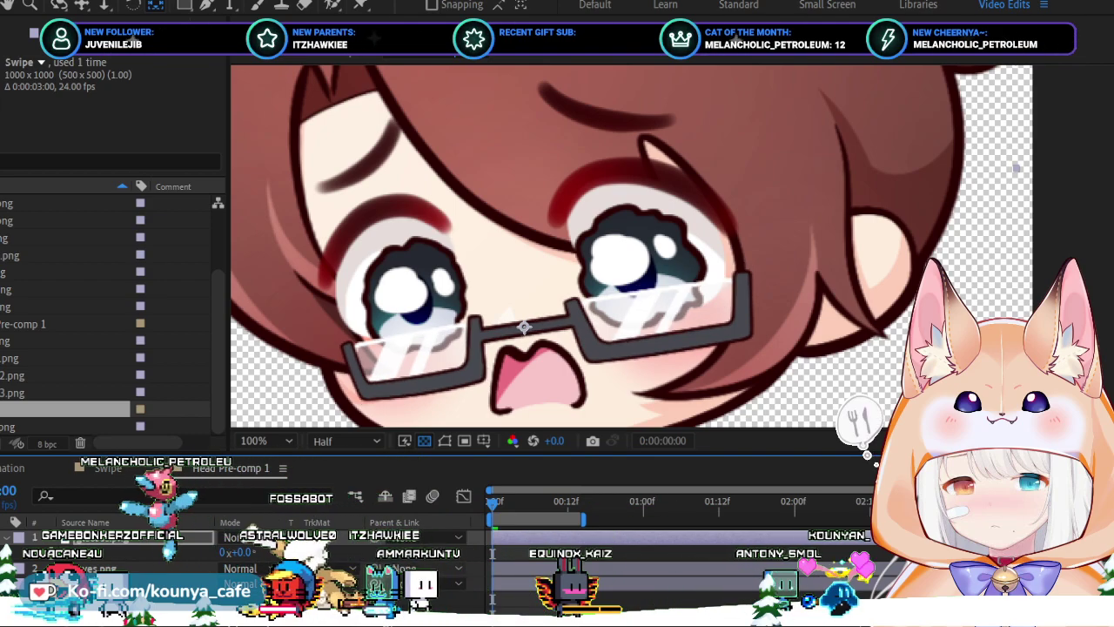
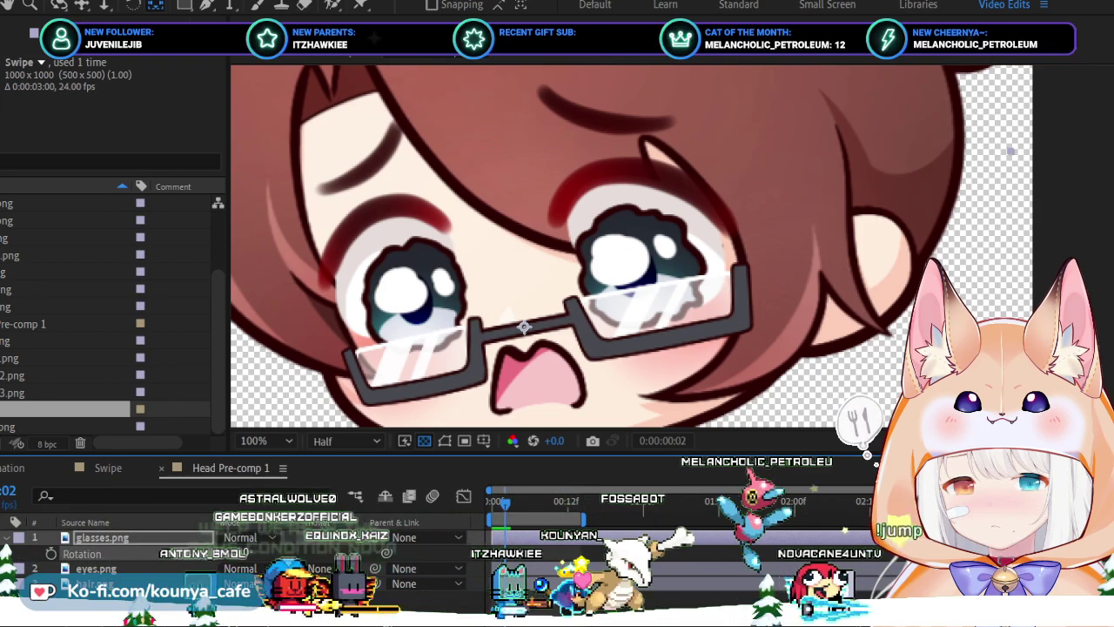
Tilt the glasses to -2.0° Rotation at frame 0 and preview the wobble from the start.
{"action": "mouse_move", "coordinate": [239, 552]}
{"action": "left_mouse_down"}
{"action": "mouse_move", "coordinate": [179, 553]}
{"action": "mouse_move", "coordinate": [245, 552]}
{"action": "left_mouse_up"}
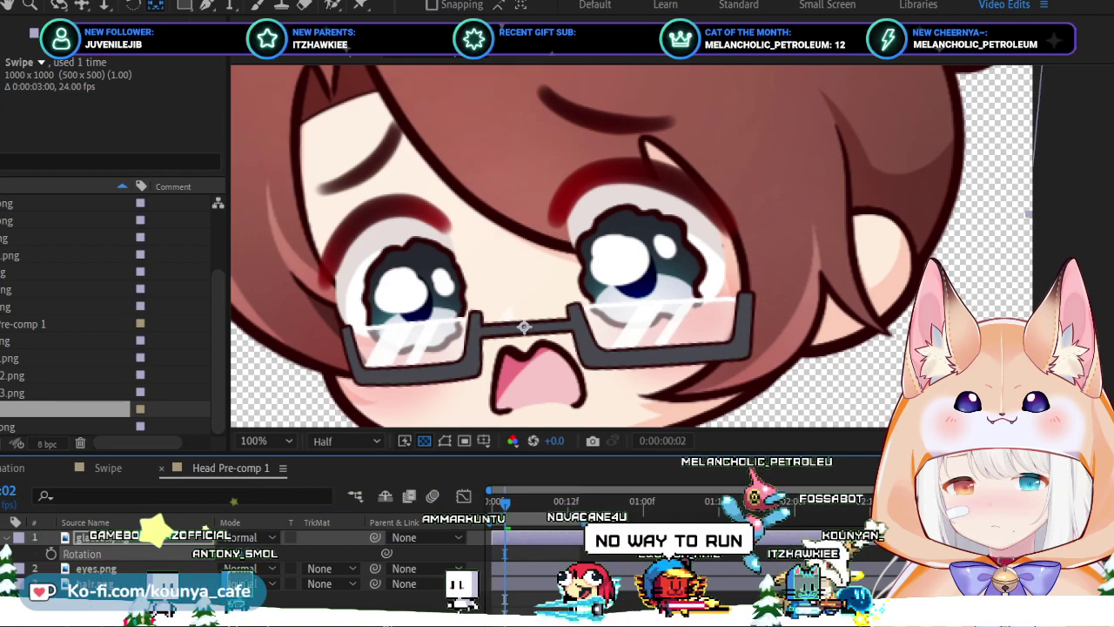
{"action": "key", "text": "Home"}
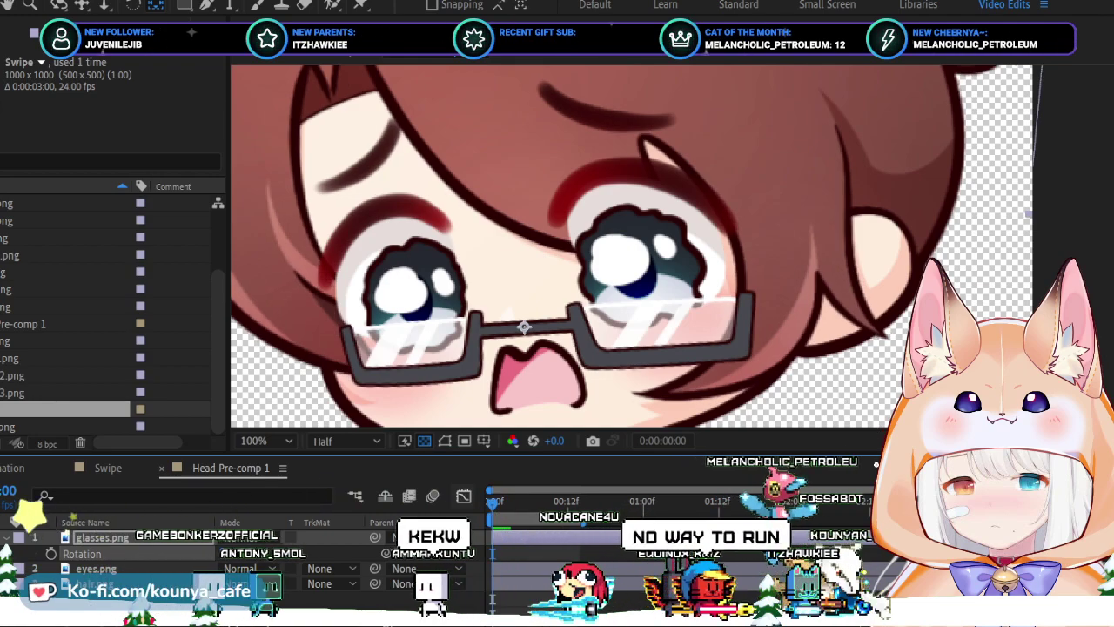
{"action": "key", "text": "space"}
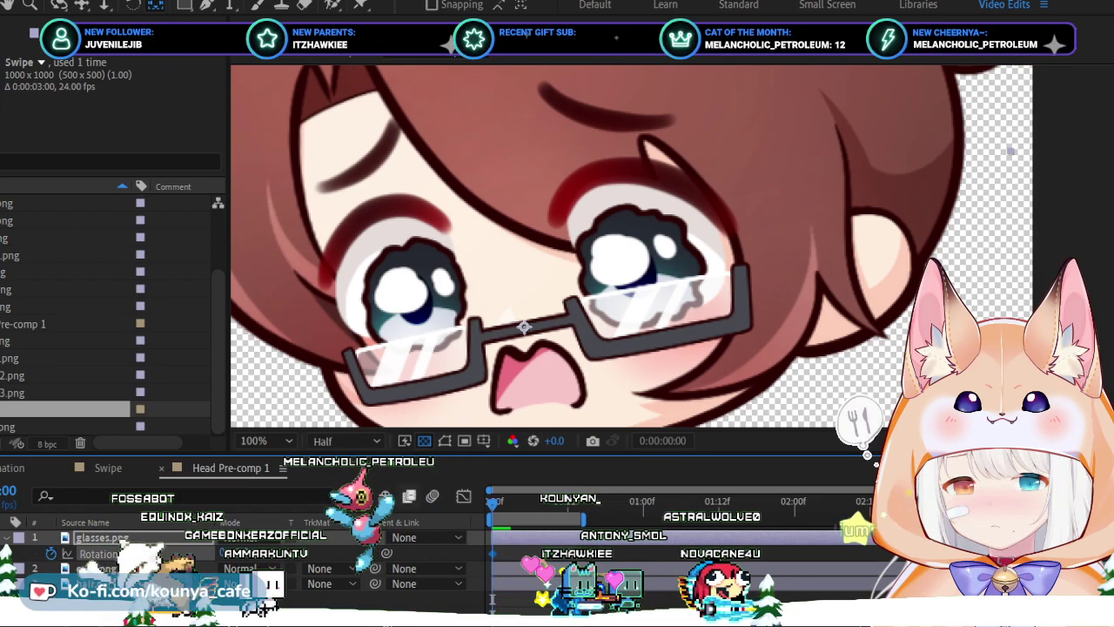
Check the wobble frame by frame, then nudge the glasses' frame-0 Rotation to about -3.1°.
{"action": "key", "text": "space"}
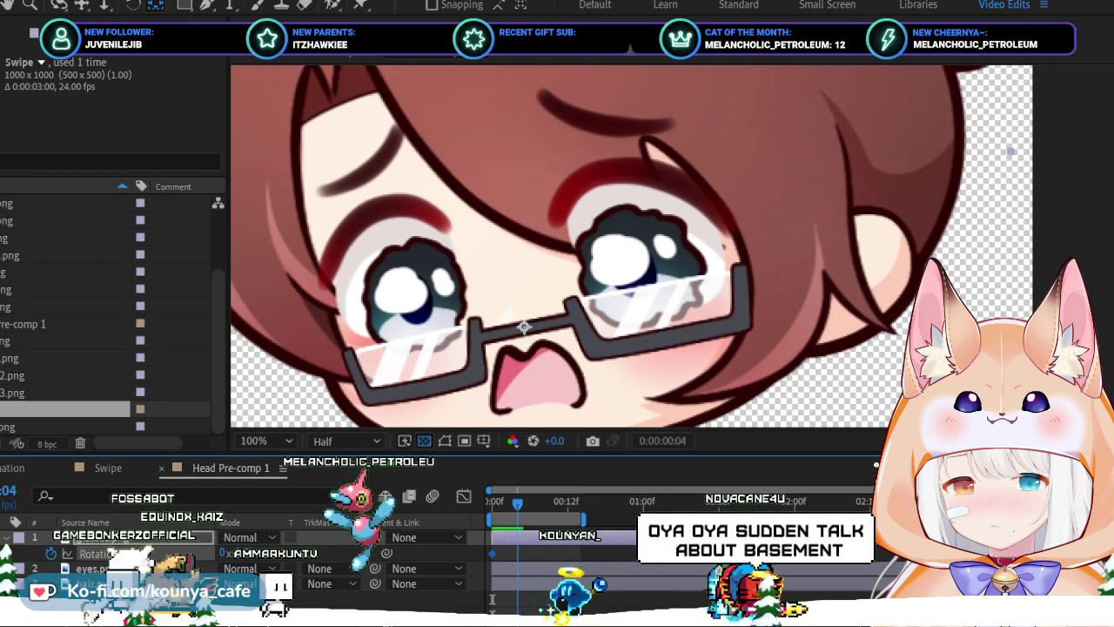
{"action": "key", "text": "Page_Up"}
{"action": "key", "text": "Page_Down"}
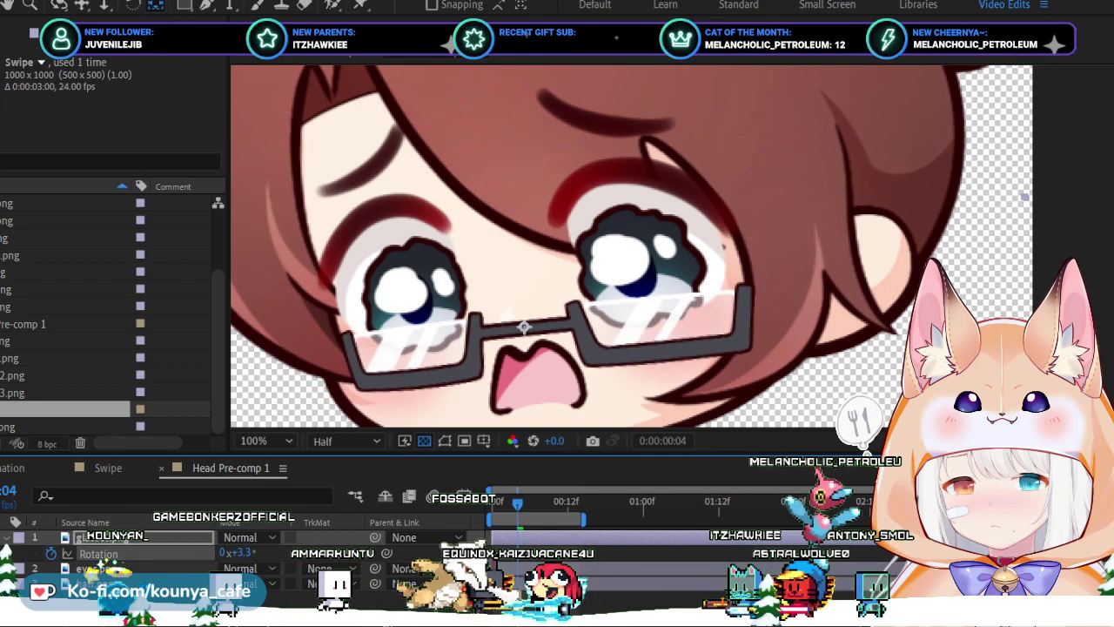
{"action": "key", "text": "Home"}
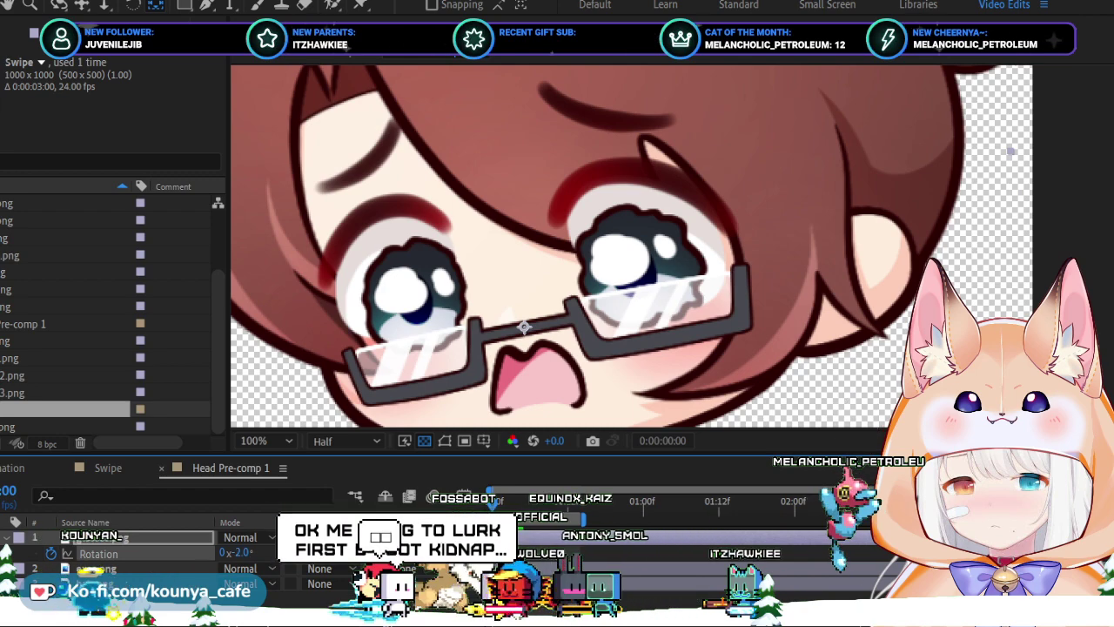
{"action": "key", "text": "KP_Subtract"}
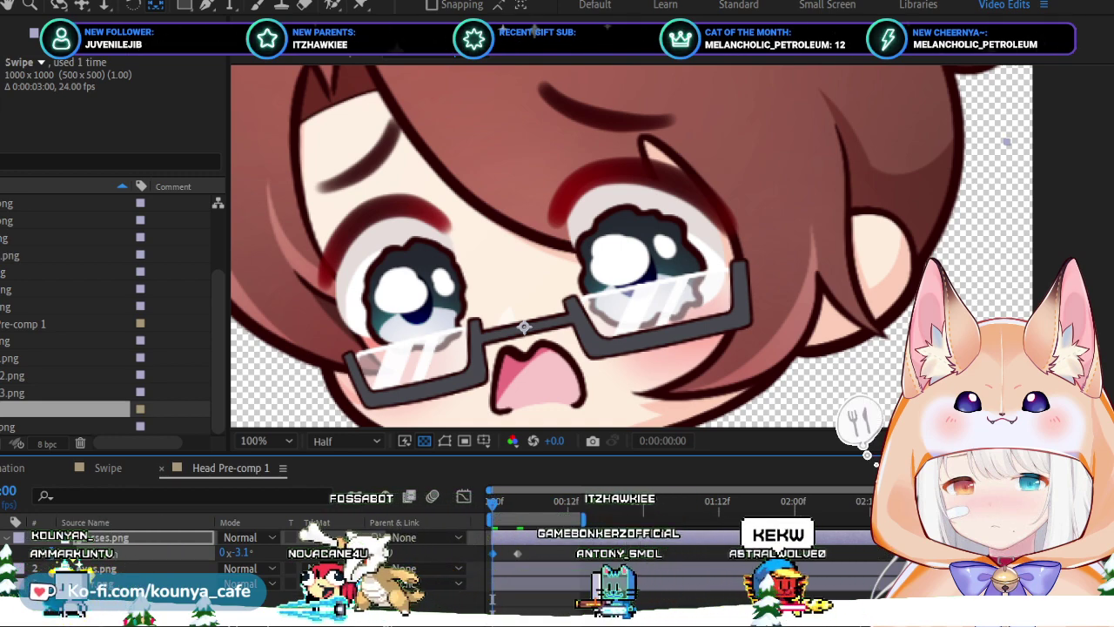
Preview the glasses wobble, show only glasses.png Rotation, and step forward through the frames.
{"action": "key", "text": "space"}
{"action": "key", "text": "space"}
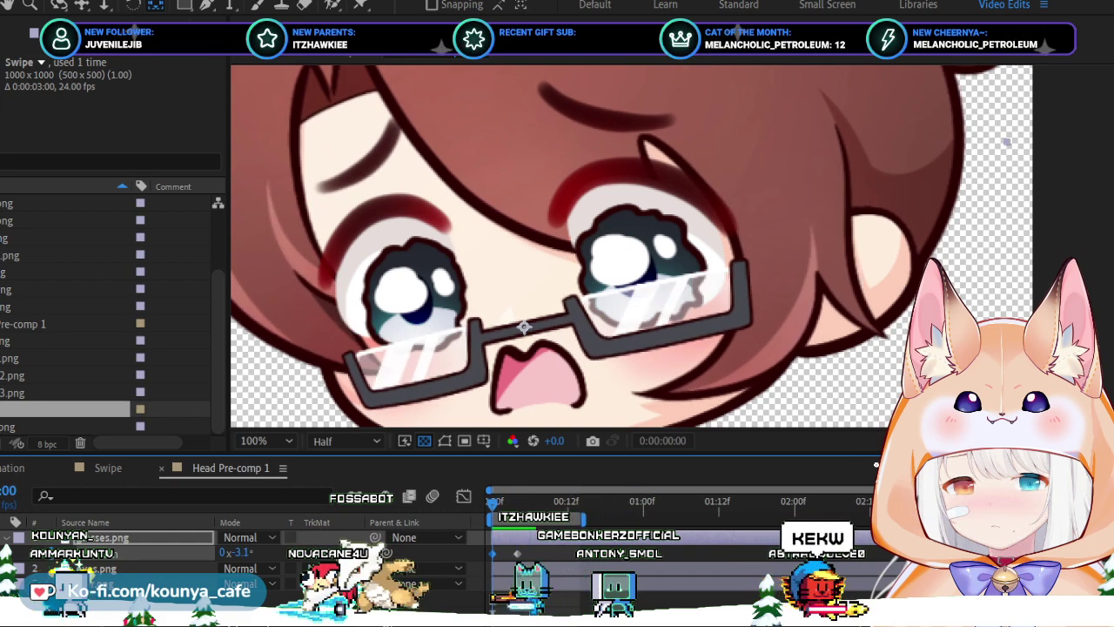
{"action": "key", "text": "space"}
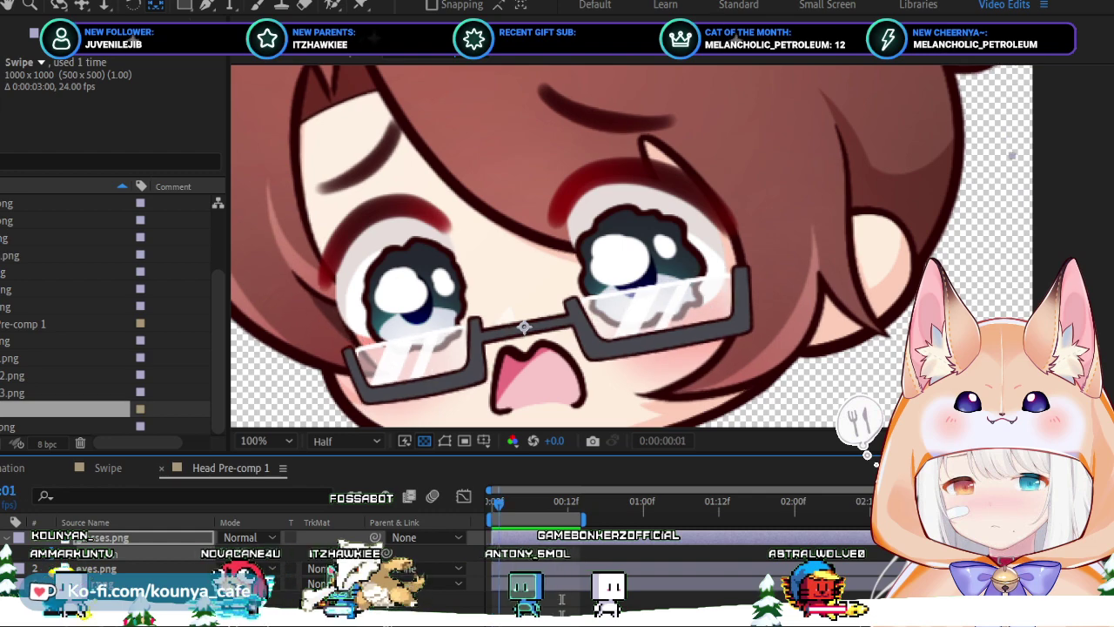
{"action": "key", "text": "space"}
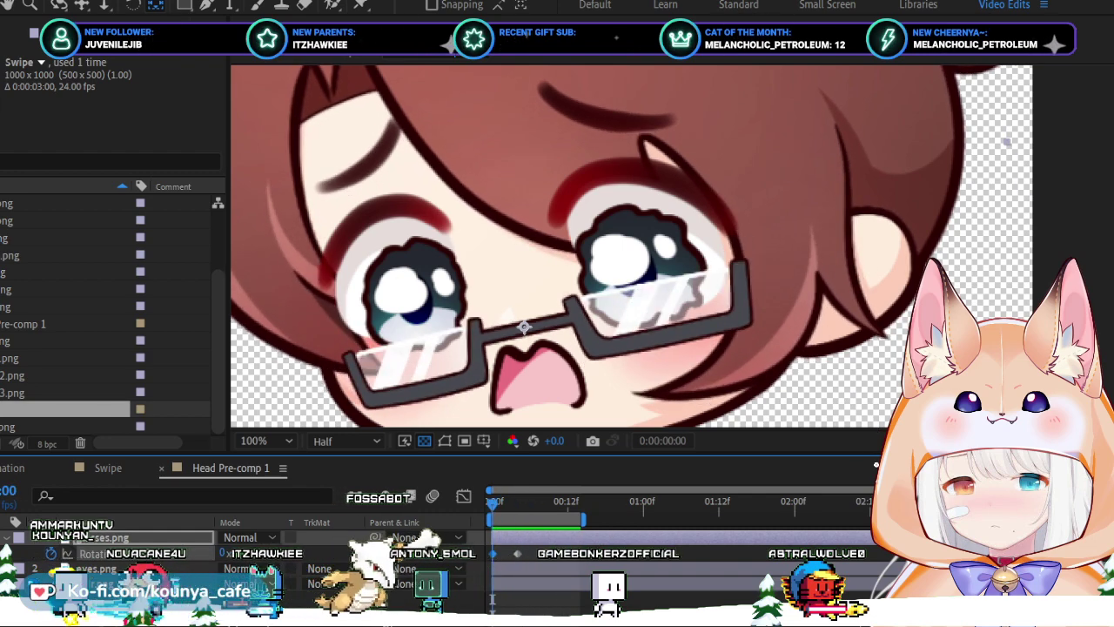
{"action": "key", "text": "r"}
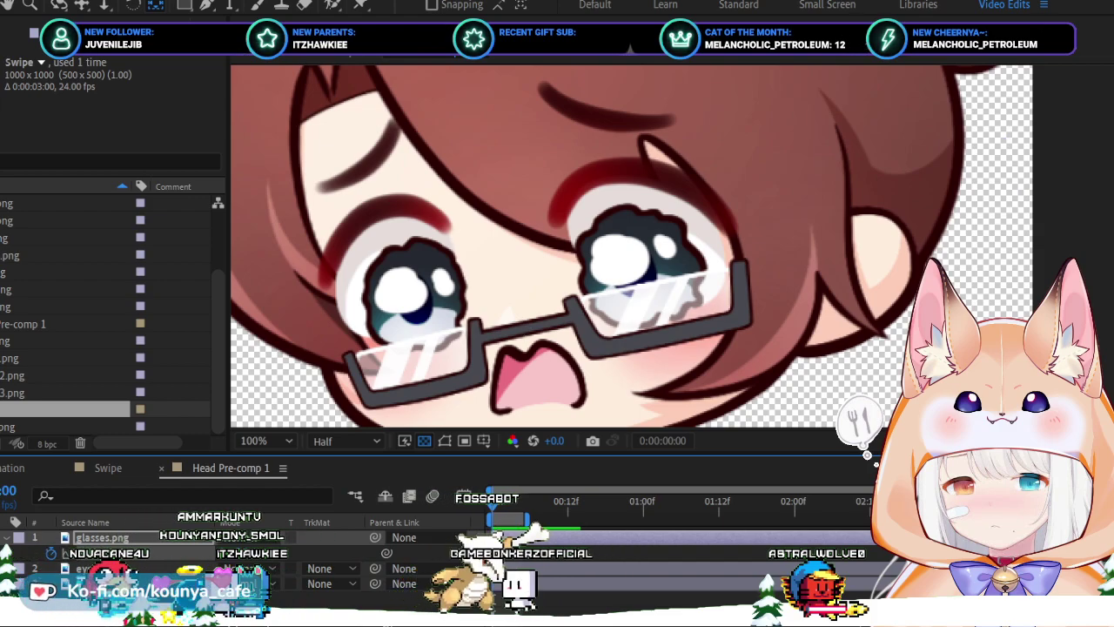
{"action": "key", "text": "Page_Down"}
{"action": "key", "text": "Page_Down"}
{"action": "key", "text": "Page_Down"}
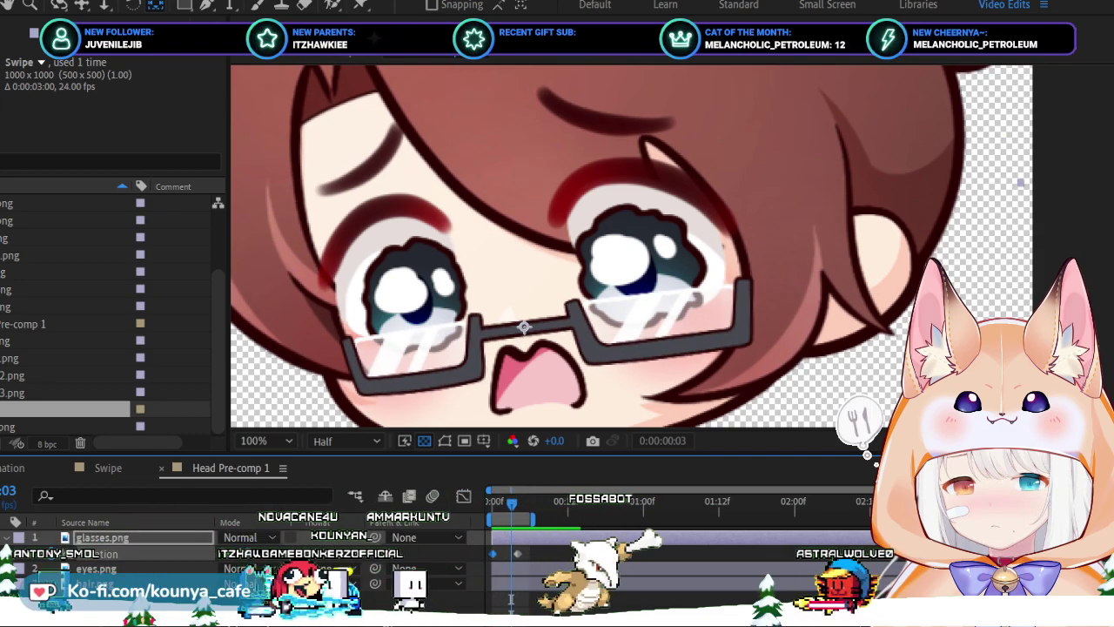
{"action": "key", "text": "Page_Down"}
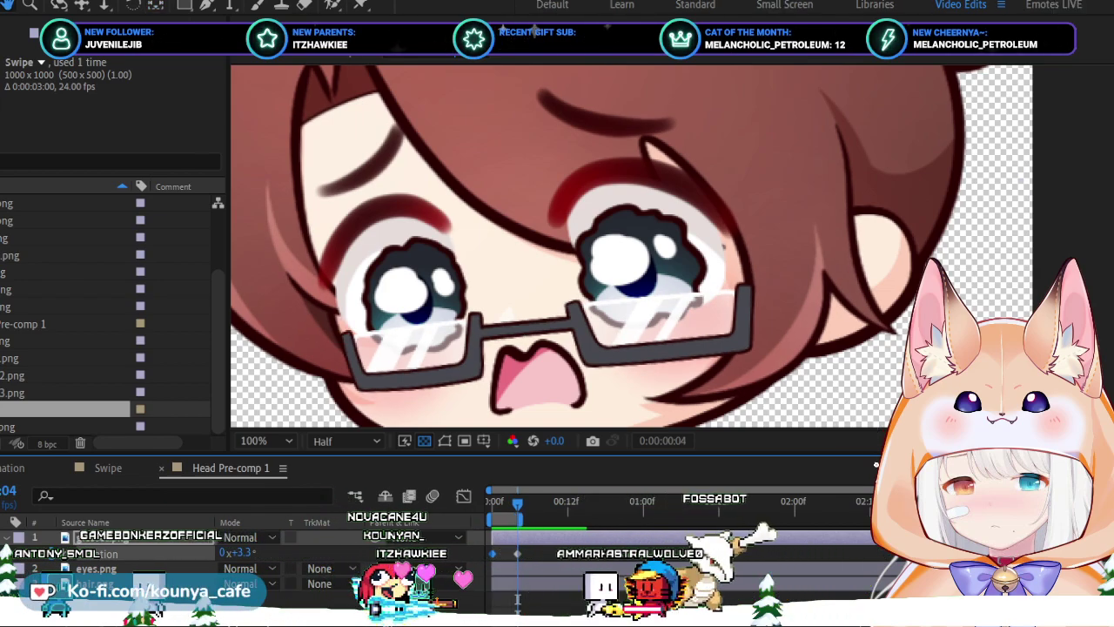
{"action": "key", "text": "space"}
Recheck the glasses' tilt of about -5.5° near frame 1 and preview the wobble again.
{"action": "key", "text": "Home"}
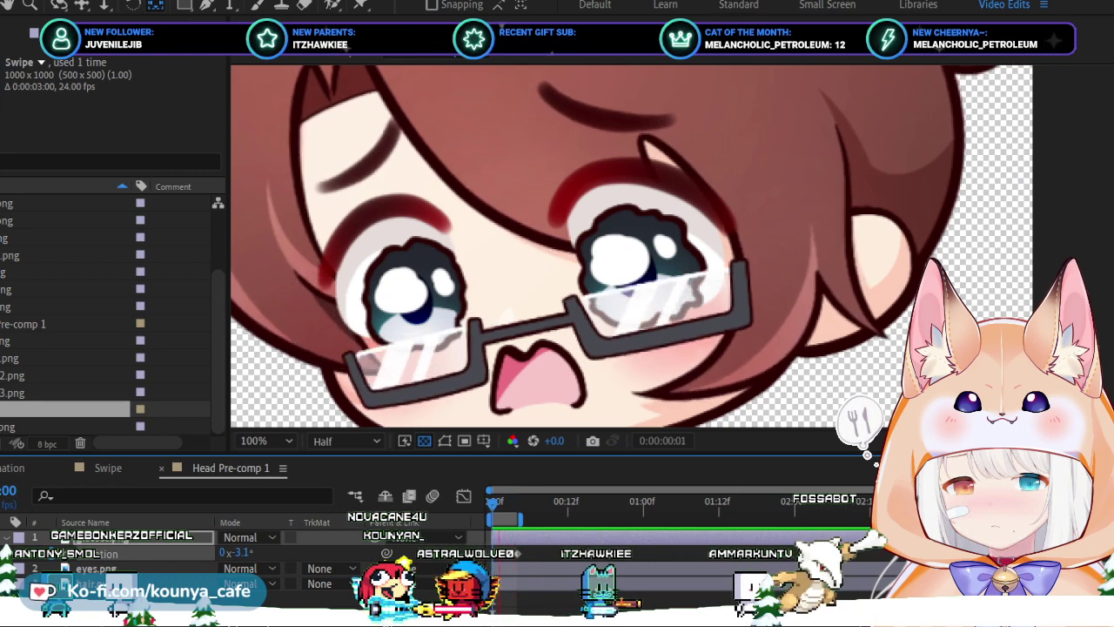
{"action": "key", "text": "space"}
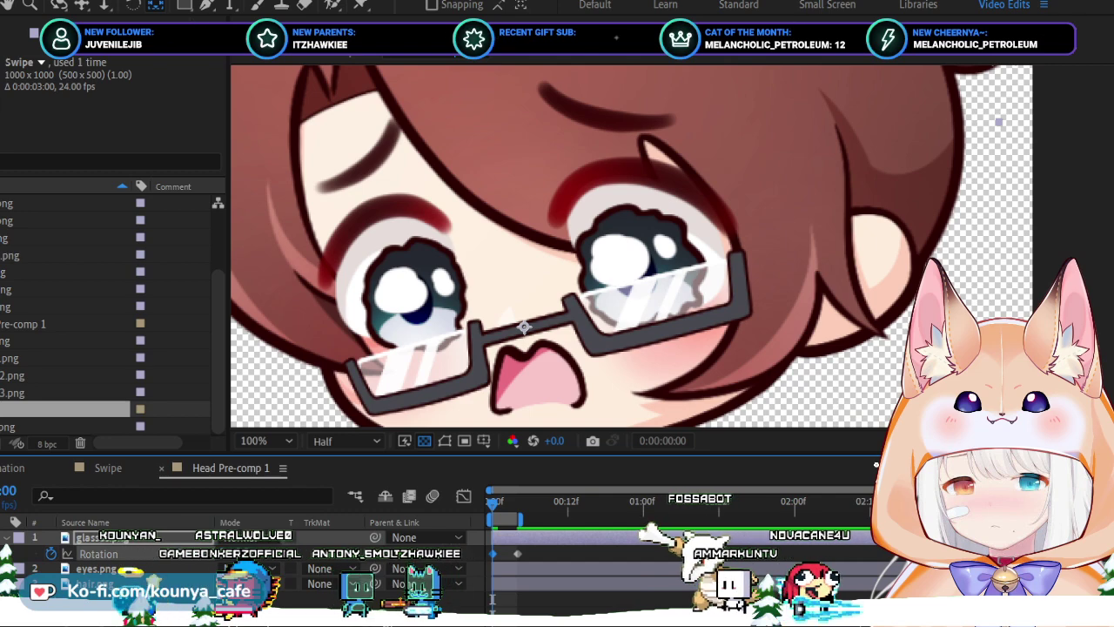
{"action": "key", "text": "Page_Down"}
{"action": "key", "text": "Page_Down"}
{"action": "key", "text": "Page_Down"}
{"action": "key", "text": "Page_Down"}
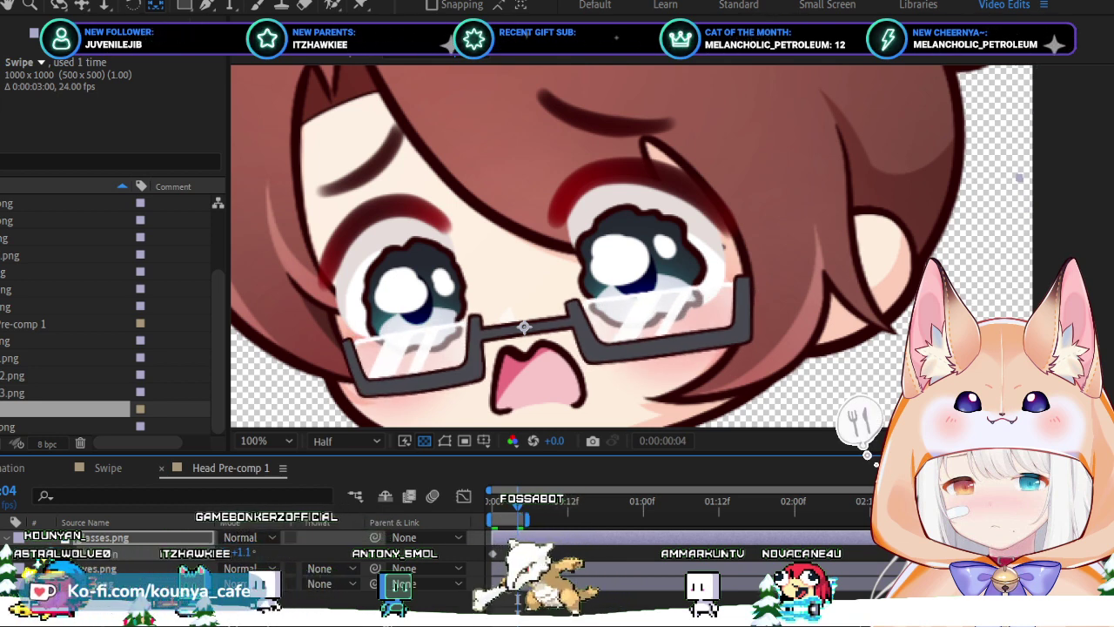
{"action": "key", "text": "space"}
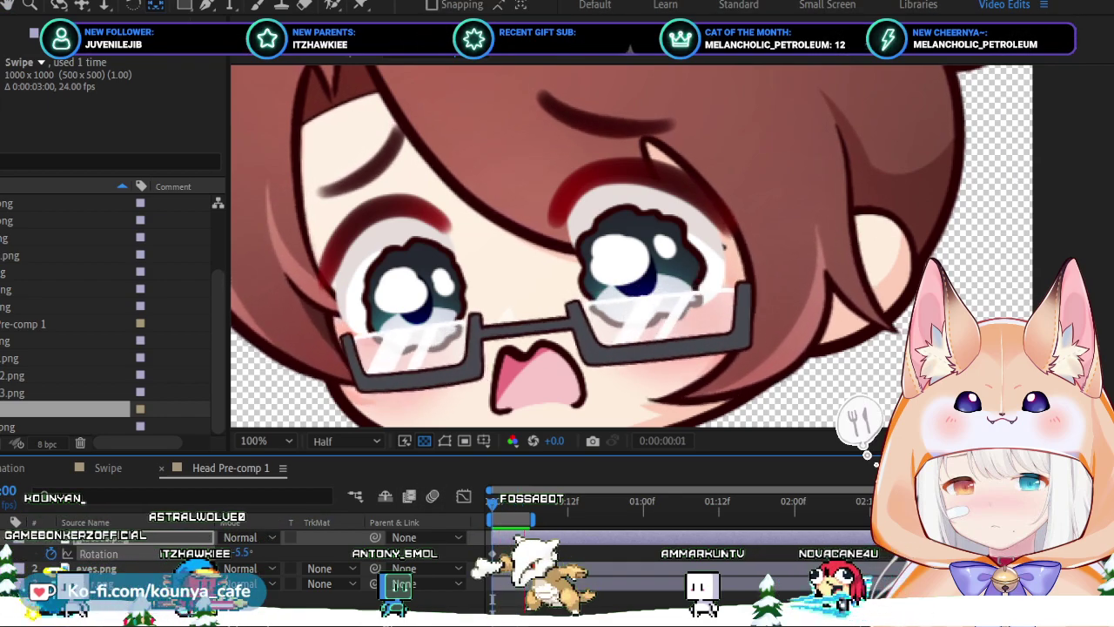
{"action": "key", "text": "r"}
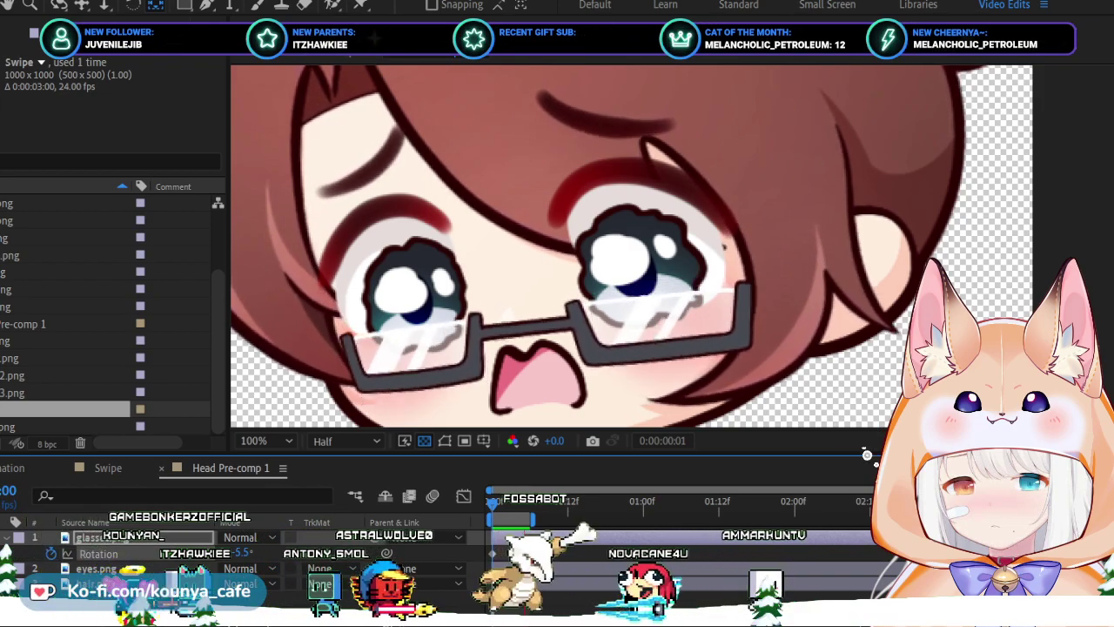
{"action": "key", "text": "space"}
{"action": "key", "text": "y"}
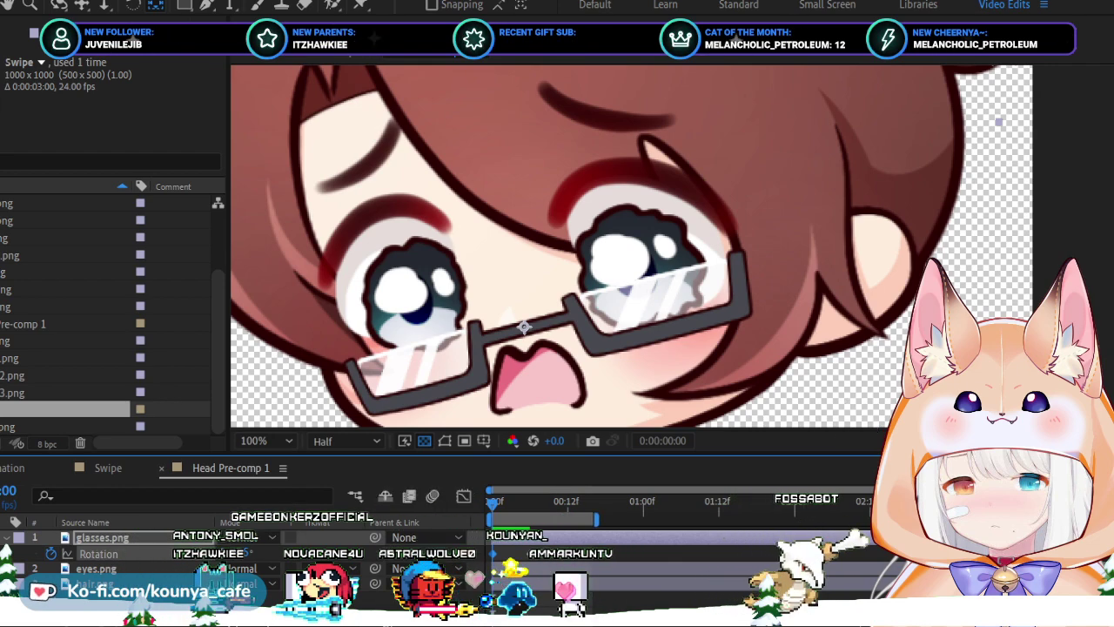
Step to frame 11 and tilt the glasses further there.
{"action": "key", "text": "Page_Up"}
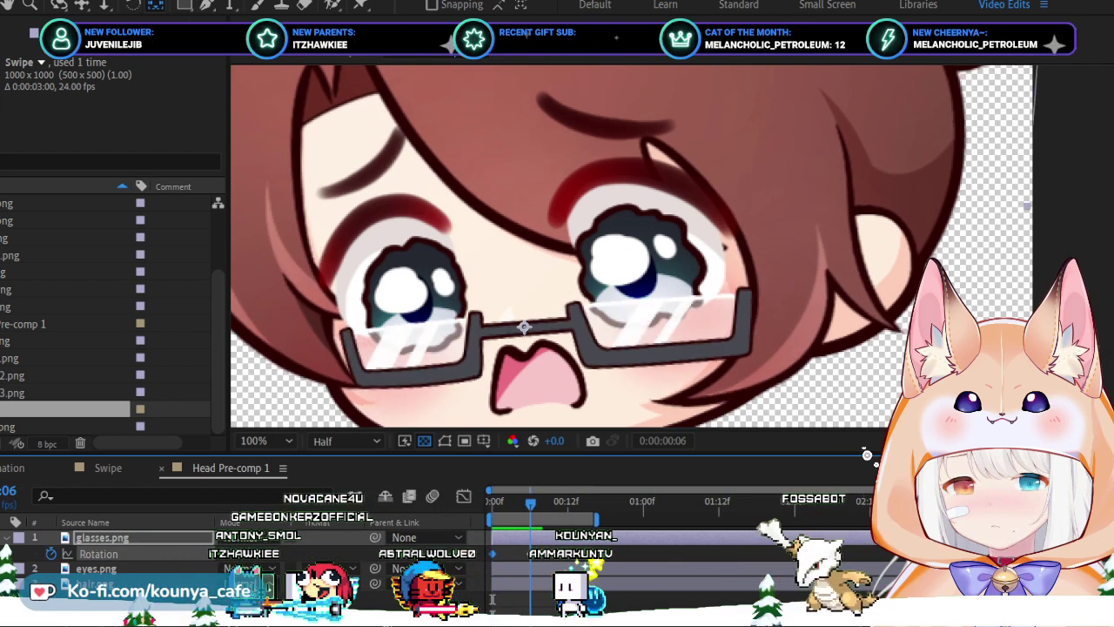
{"action": "key", "text": "Page_Down"}
{"action": "key", "text": "Page_Down"}
{"action": "key", "text": "Page_Down"}
{"action": "key", "text": "Page_Down"}
{"action": "key", "text": "Page_Down"}
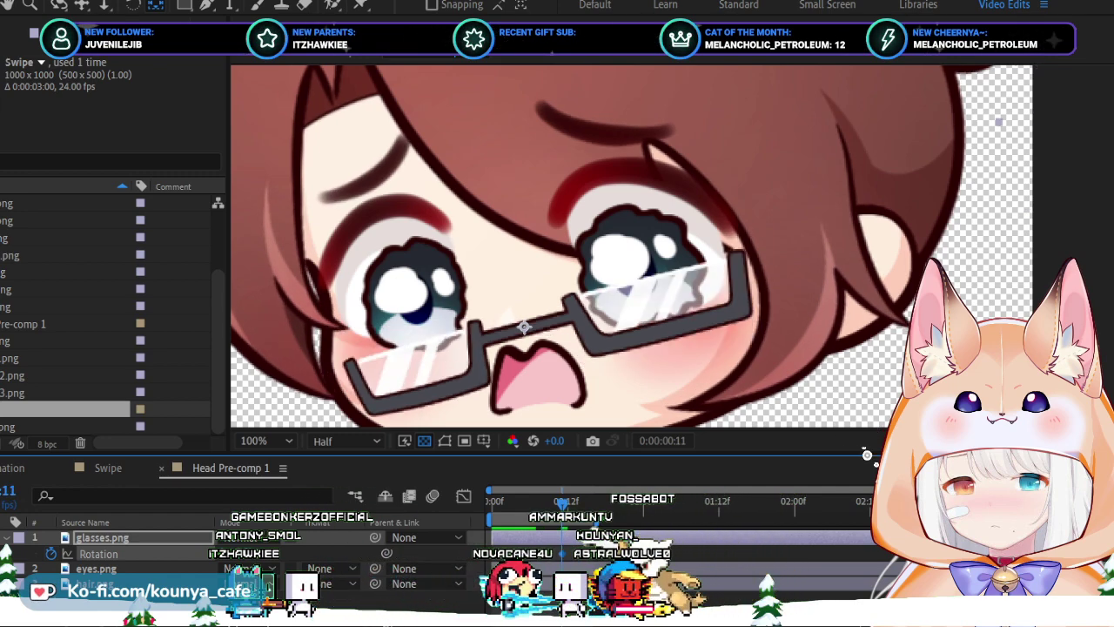
{"action": "key", "text": "shift+KP_Subtract"}
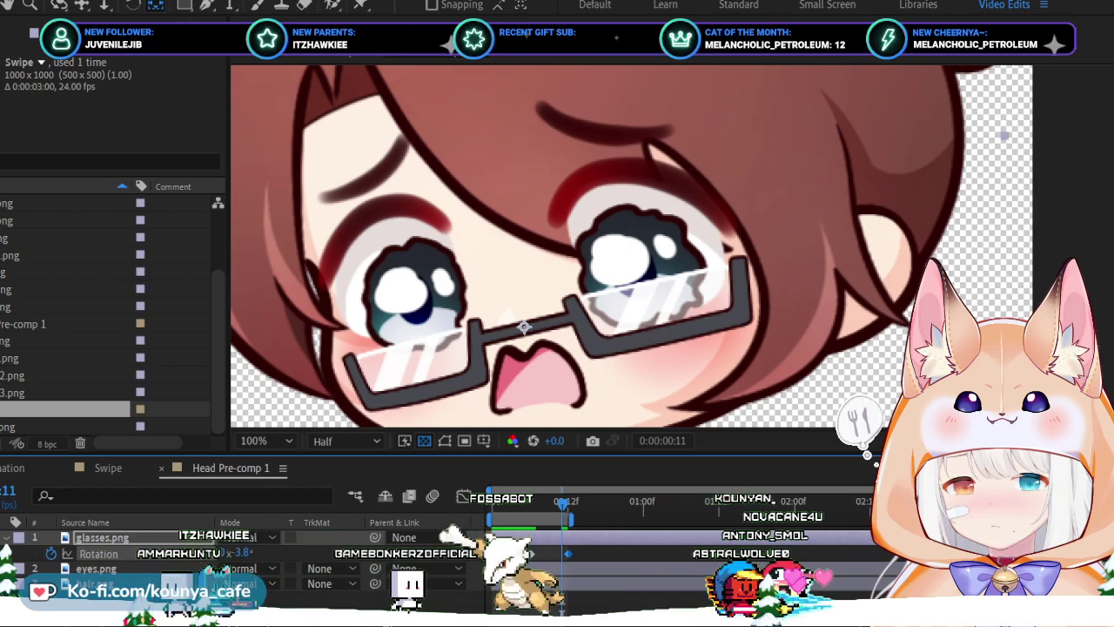
Preview the wobble from the start and magnify the head view up to 100%.
{"action": "key", "text": "Home"}
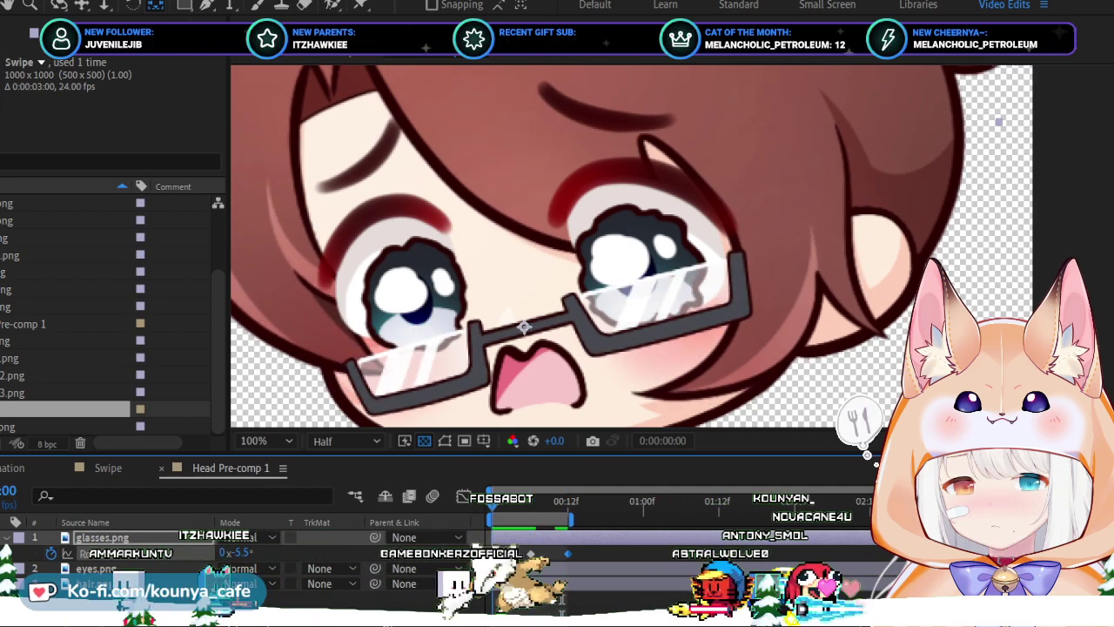
{"action": "key", "text": "space"}
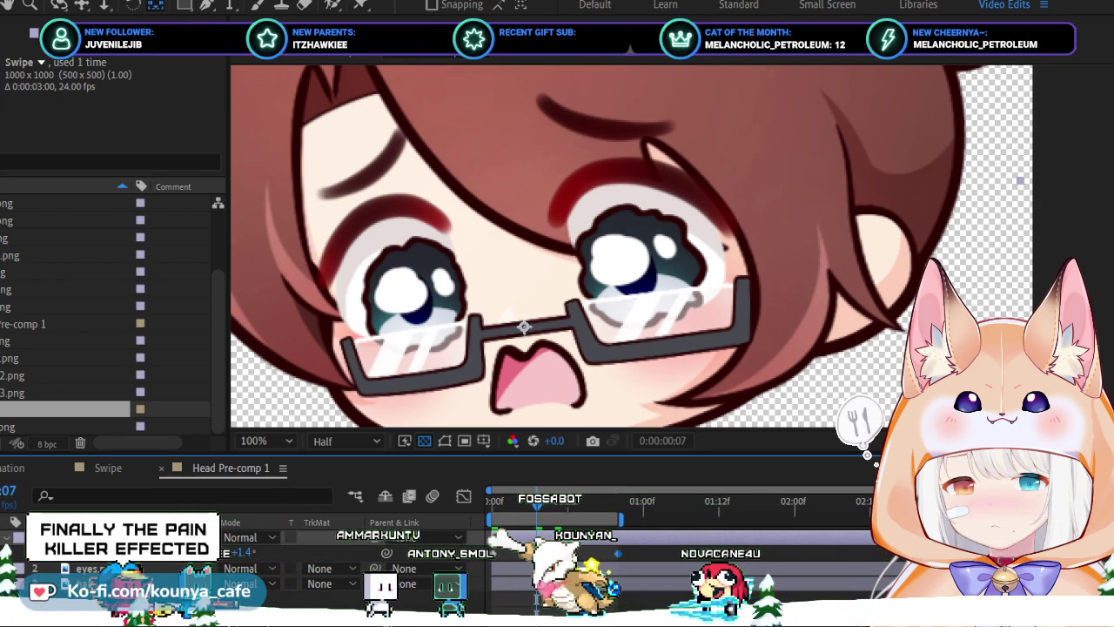
{"action": "key", "text": "space"}
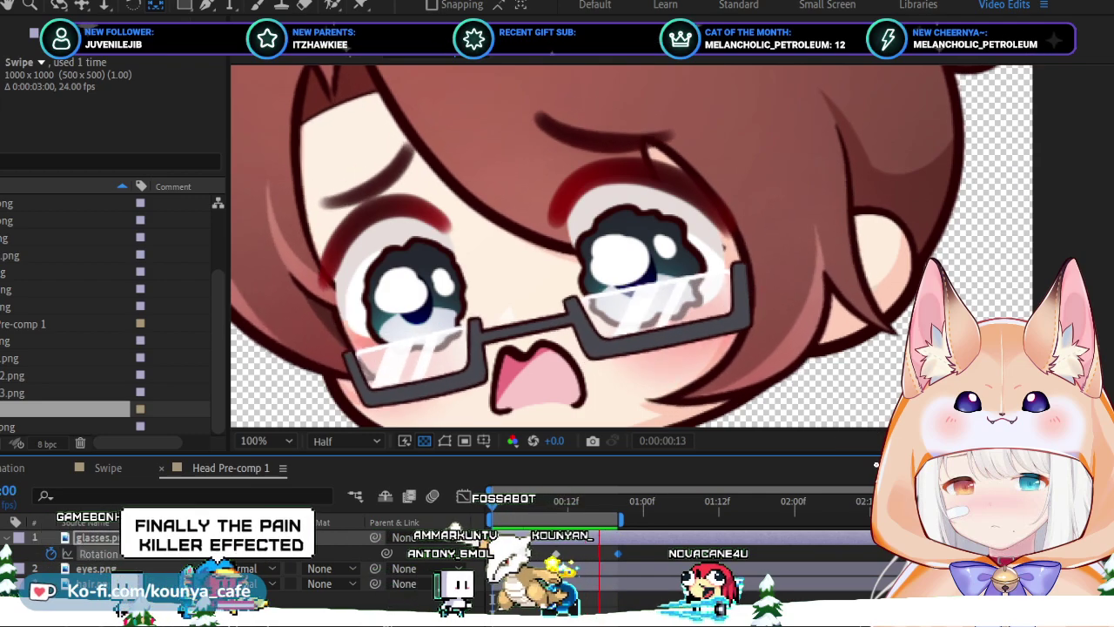
{"action": "key", "text": "comma"}
{"action": "key", "text": "comma"}
{"action": "key", "text": "comma"}
{"action": "key", "text": "comma"}
{"action": "key", "text": "comma"}
{"action": "key", "text": "comma"}
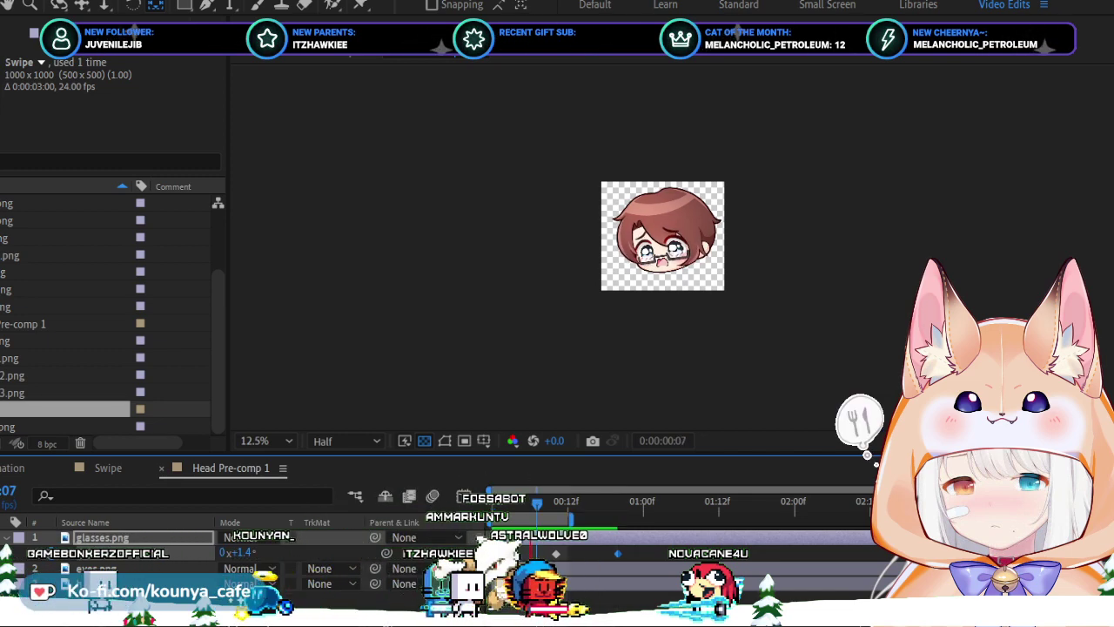
{"action": "key", "text": "period"}
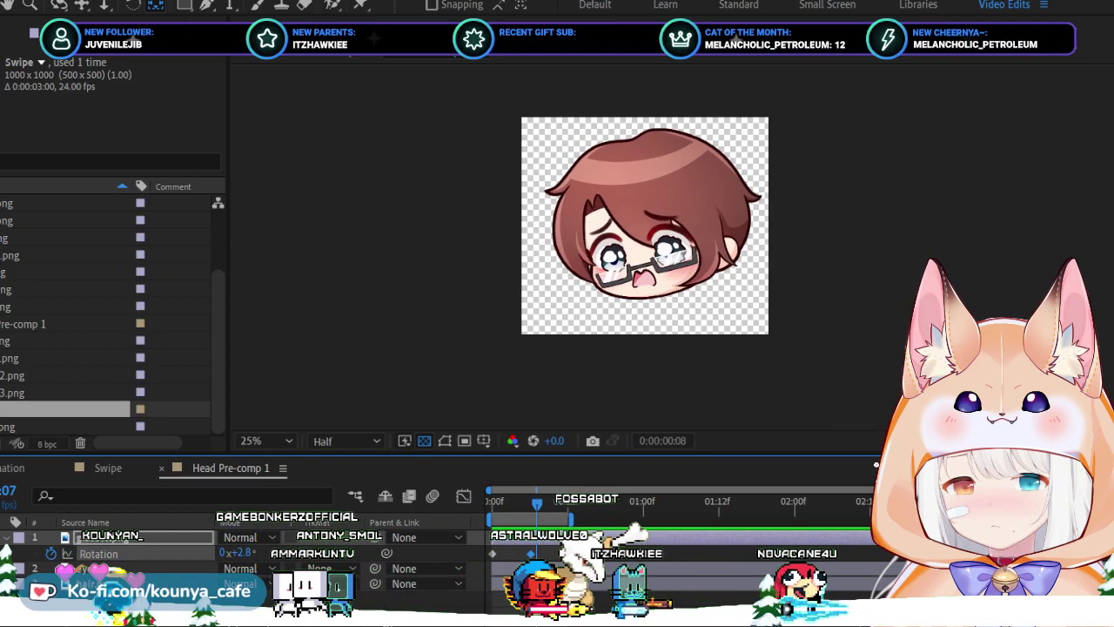
{"action": "key", "text": "period"}
{"action": "key", "text": "period"}
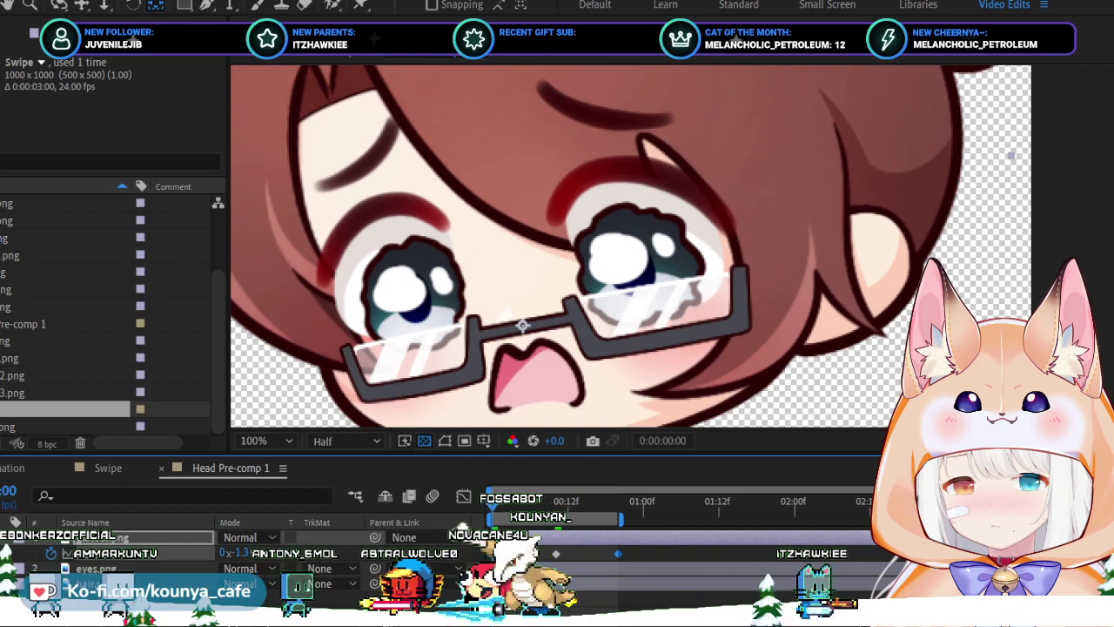
{"action": "key", "text": "space"}
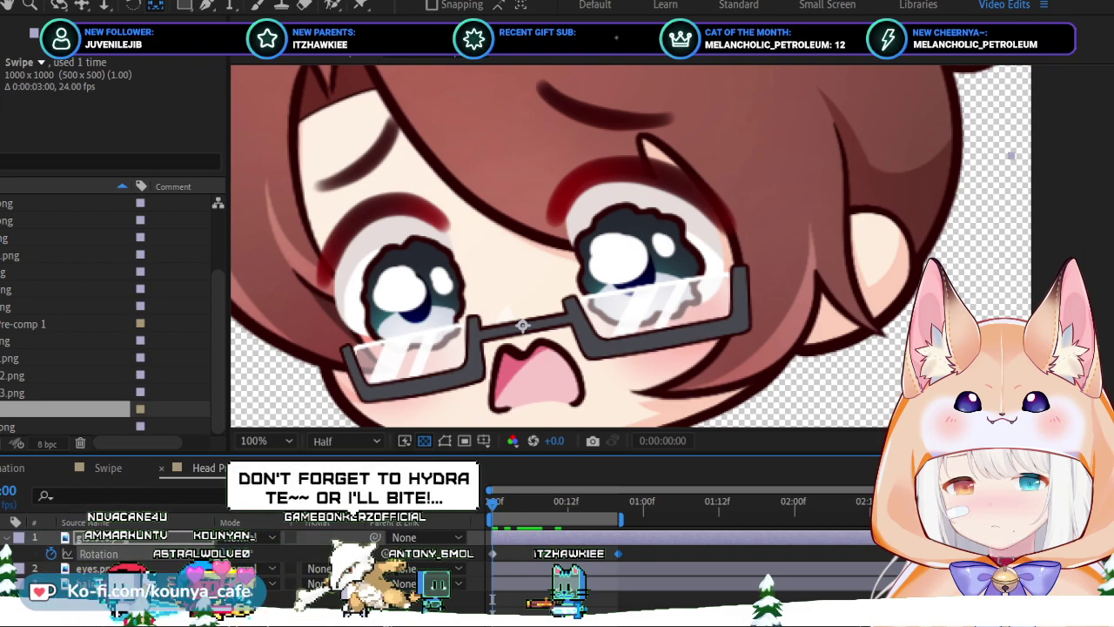
{"action": "key", "text": "Page_Down"}
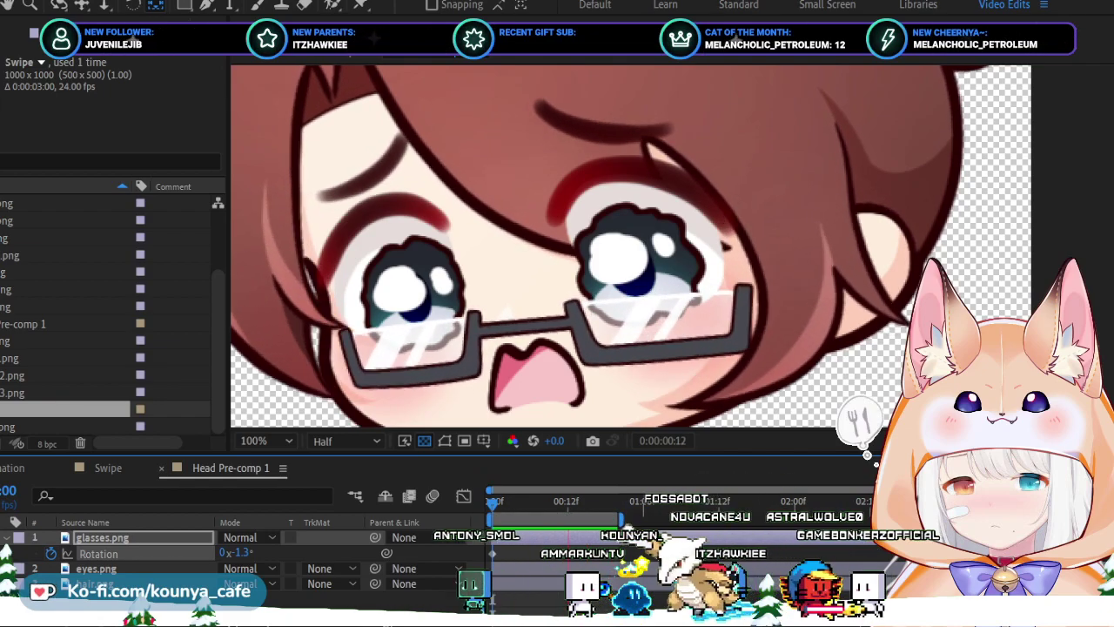
Preview the head animation zoomed out, then switch to the Swipe comp.
{"action": "key", "text": "Page_Up"}
{"action": "scroll", "coordinate": [631, 247], "scroll_direction": "down", "scroll_amount": 6}
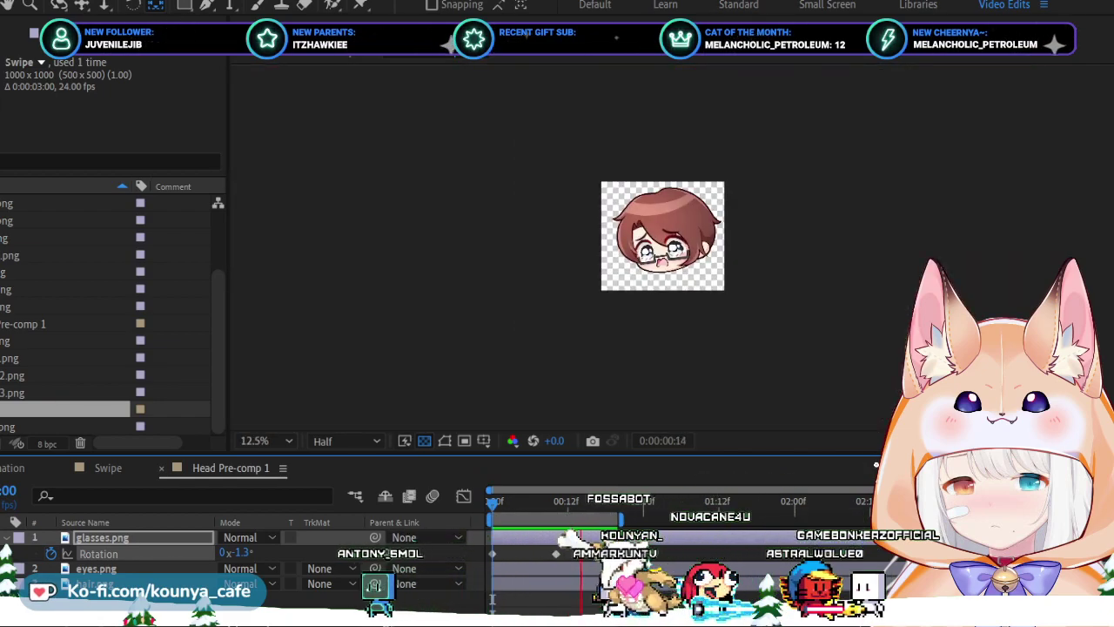
{"action": "key", "text": "space"}
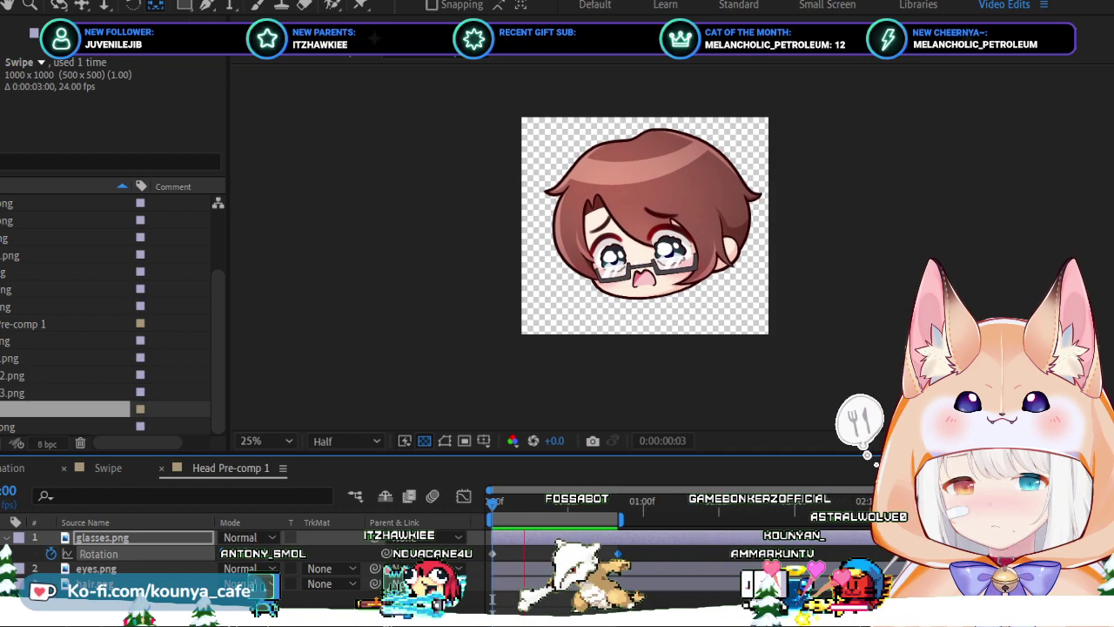
{"action": "left_click", "coordinate": [108, 467]}
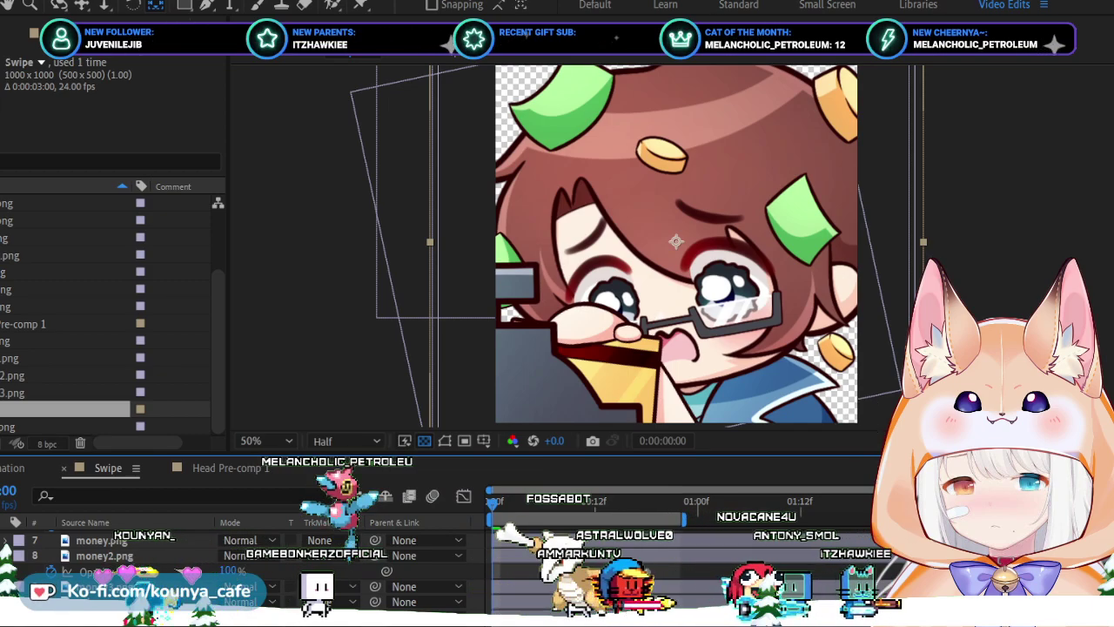
{"action": "key", "text": "space"}
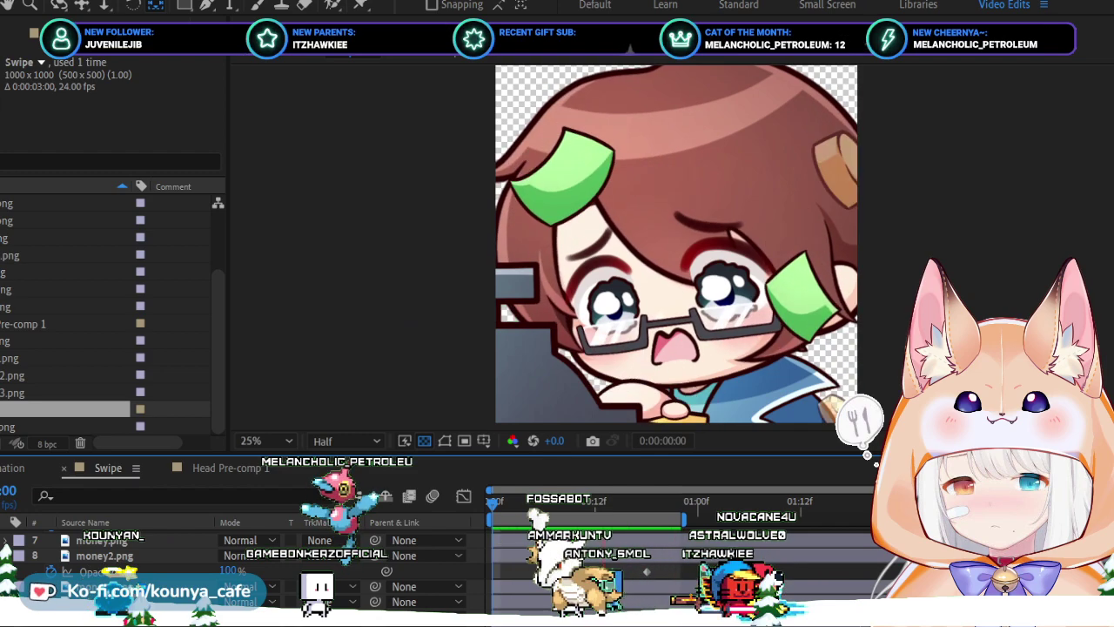
{"action": "key", "text": "space"}
{"action": "key", "text": "comma"}
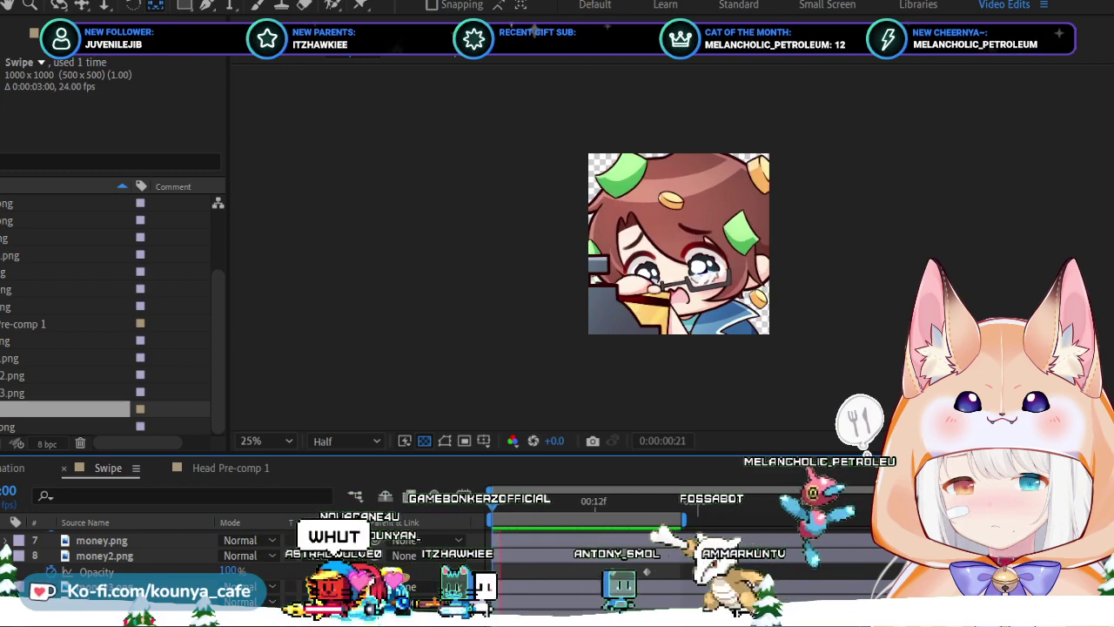
{"action": "key", "text": "space"}
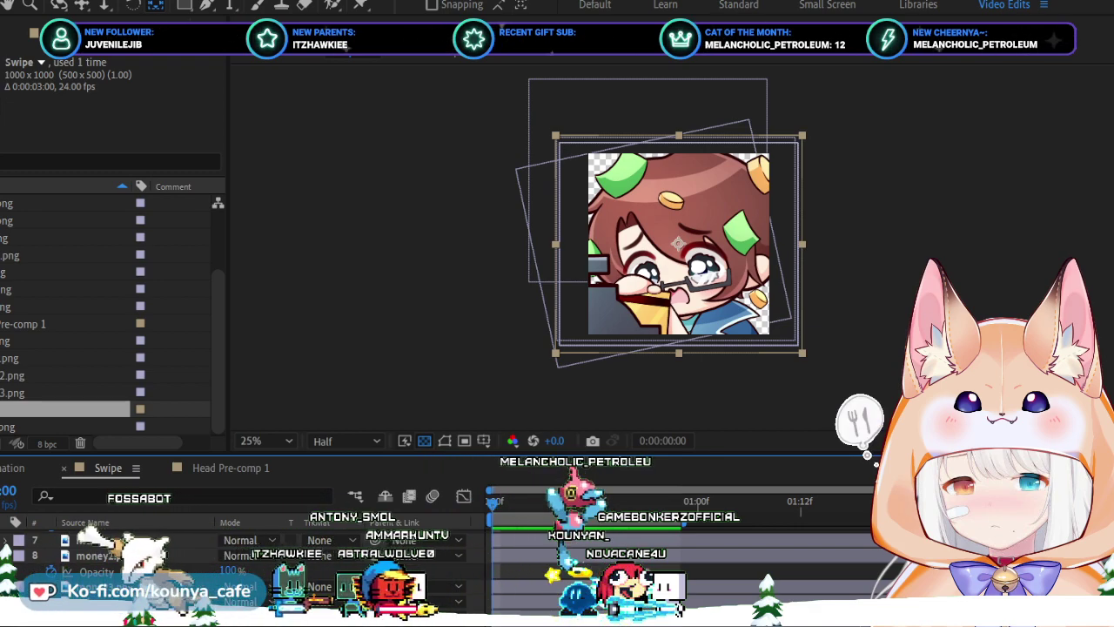
{"action": "key", "text": "space"}
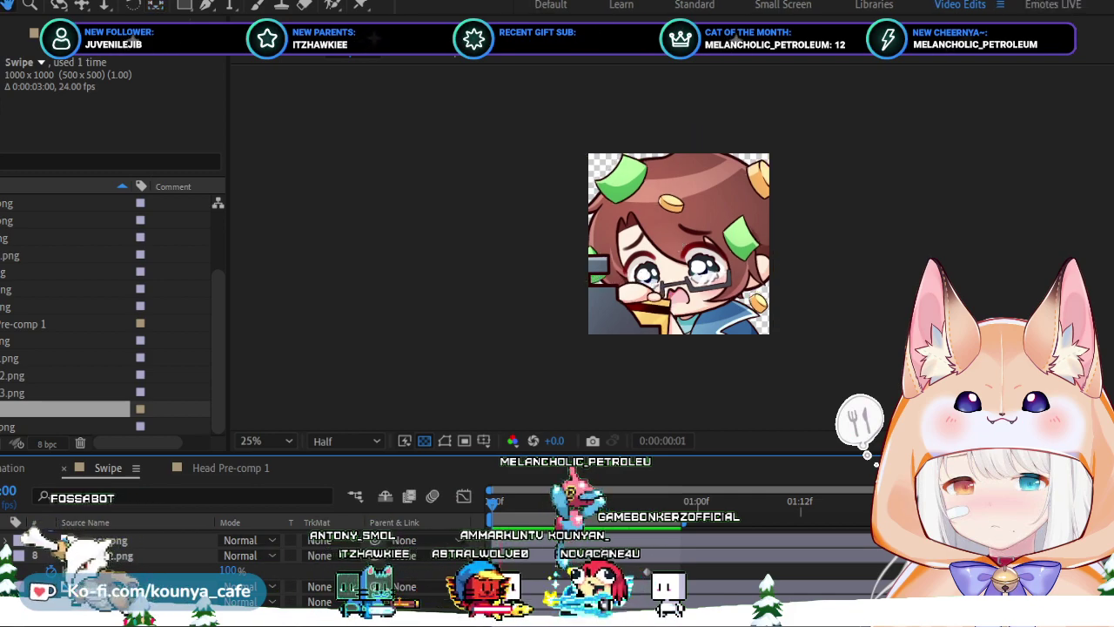
{"action": "key", "text": "space"}
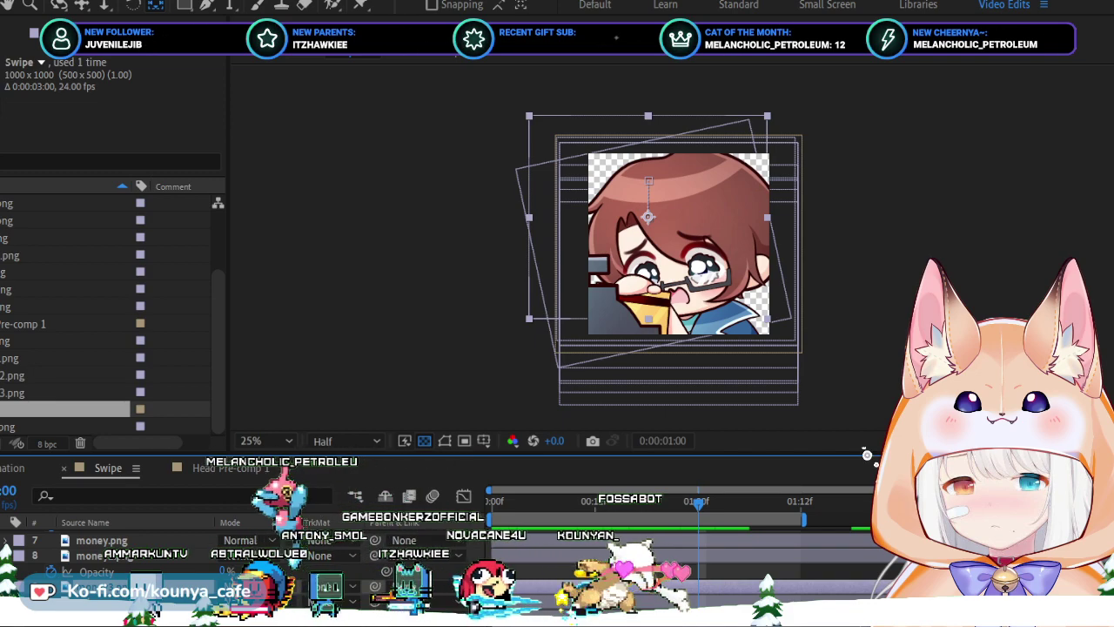
{"action": "key", "text": "j"}
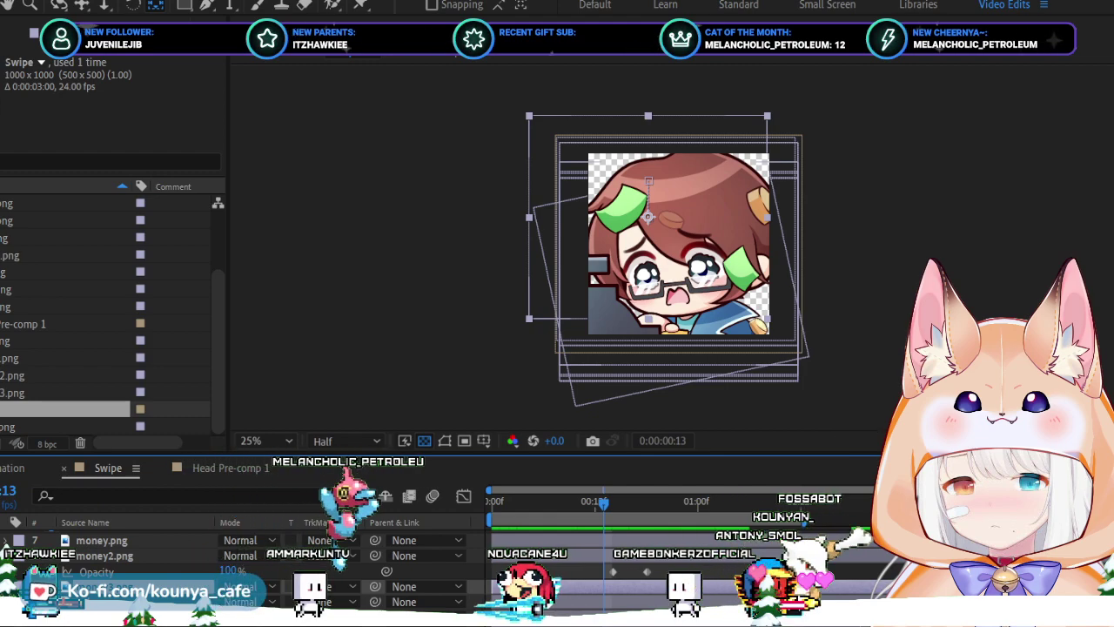
Select the top Swipe.png layer and show, then hide, the money layers' Opacity.
{"action": "key", "text": "ctrl+Up"}
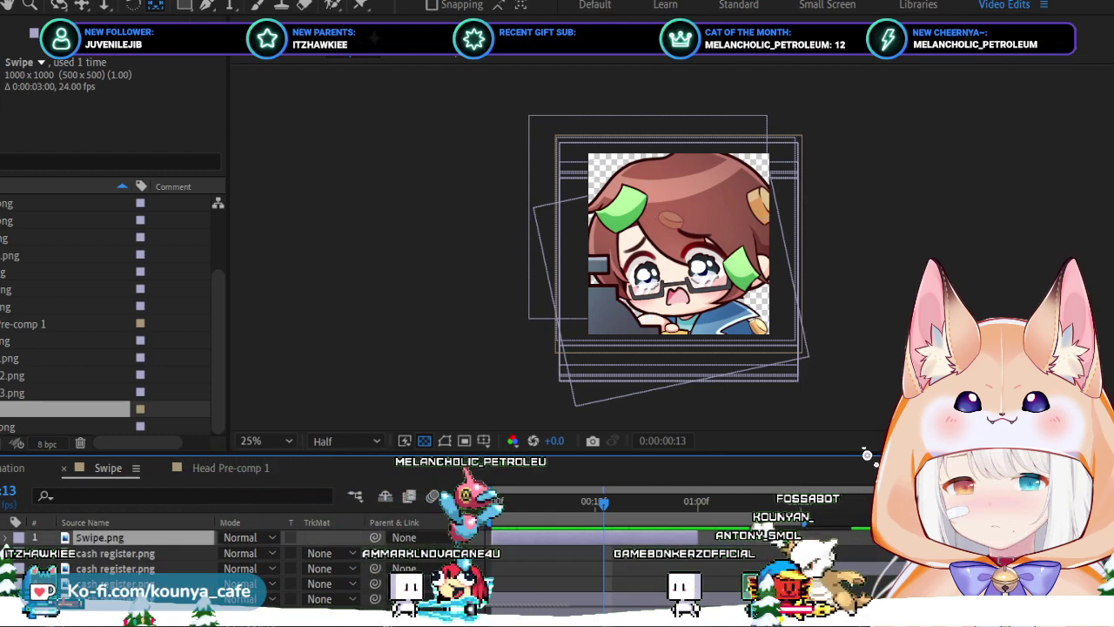
{"action": "key", "text": "ctrl+z"}
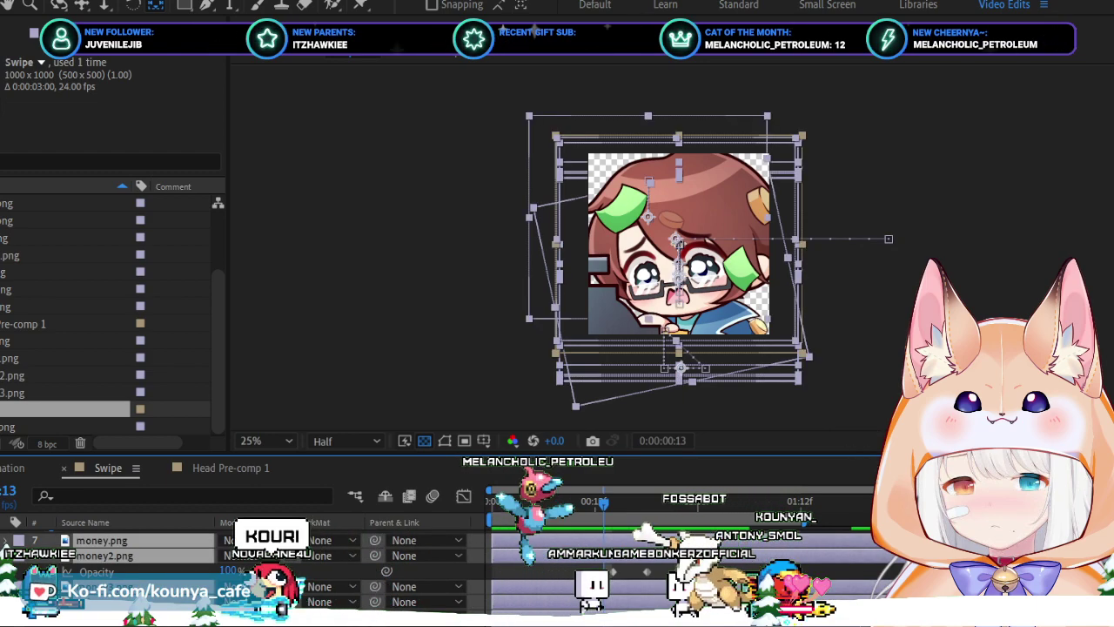
{"action": "key", "text": "ctrl+z"}
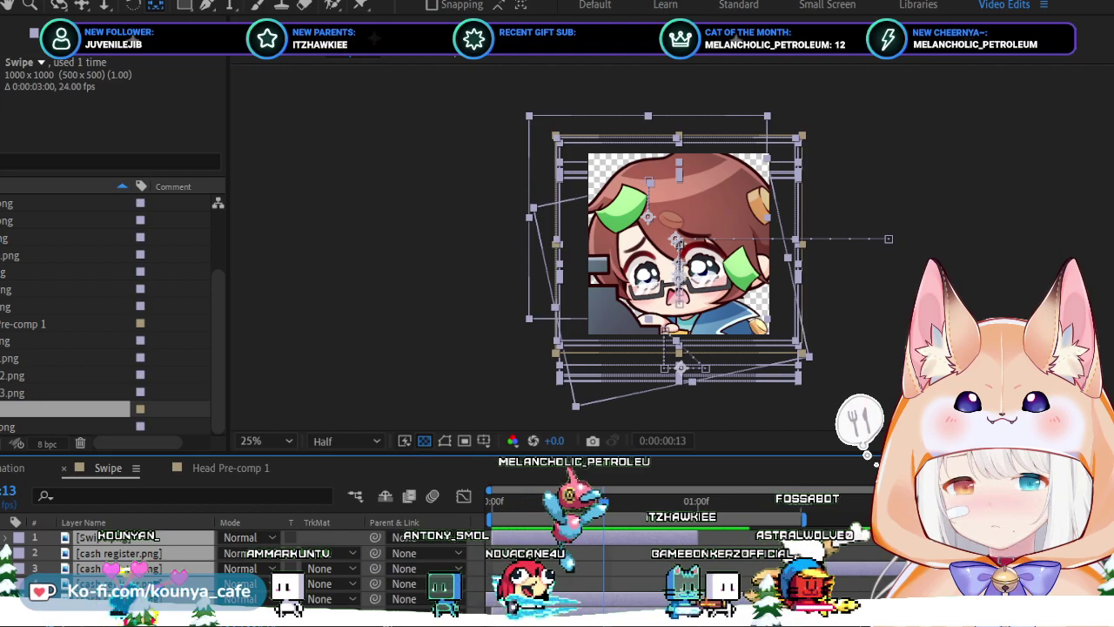
{"action": "key", "text": "space"}
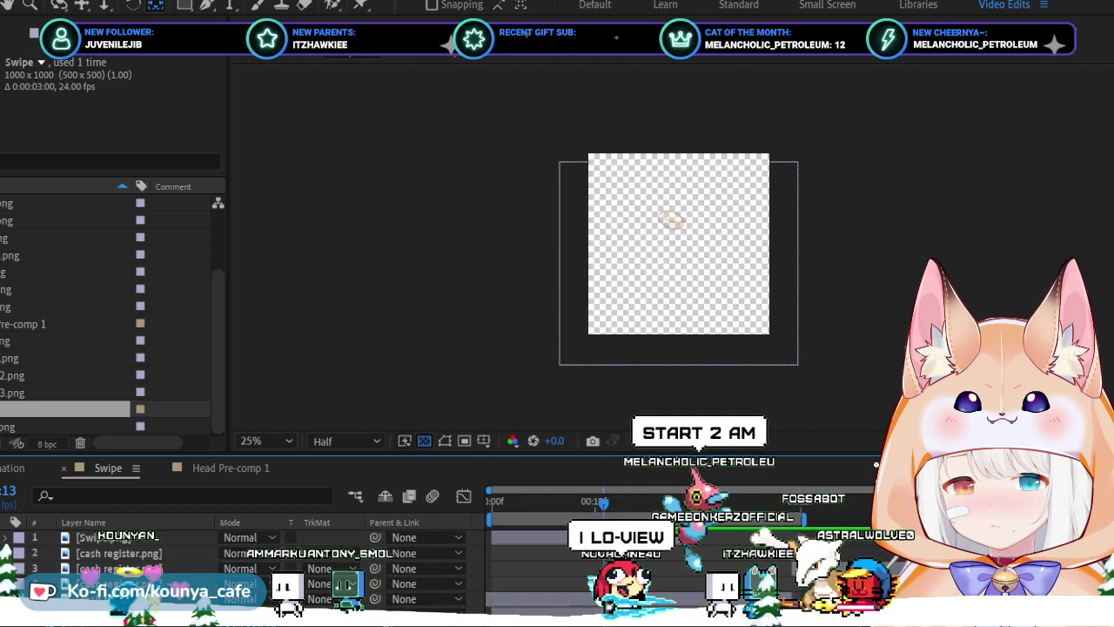
{"action": "key", "text": "space"}
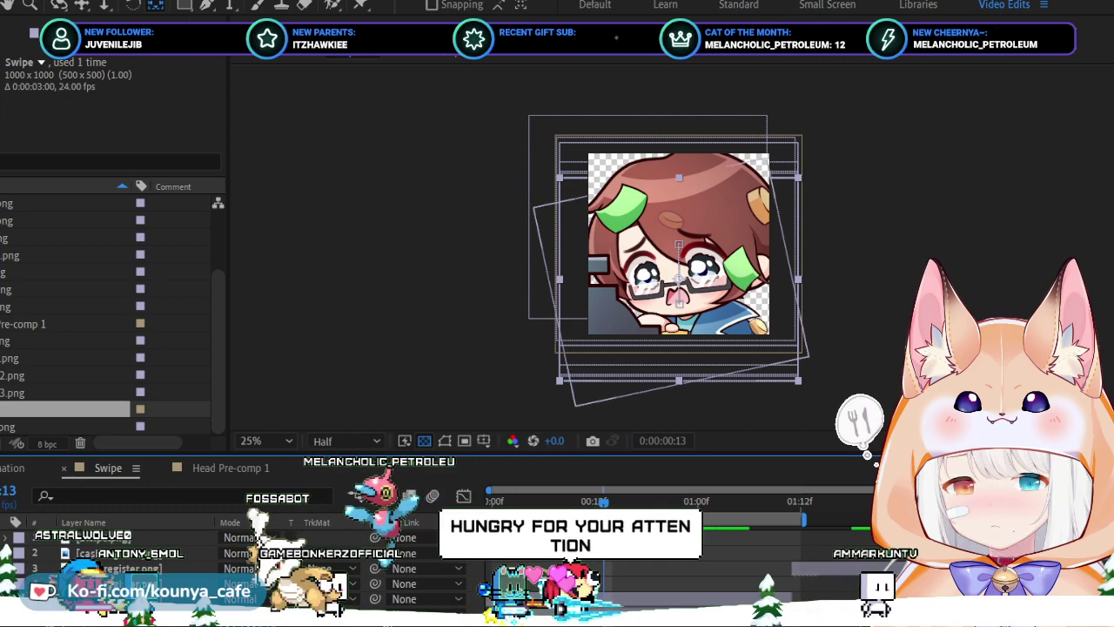
{"action": "scroll", "coordinate": [261, 566], "scroll_direction": "down", "scroll_amount": 3}
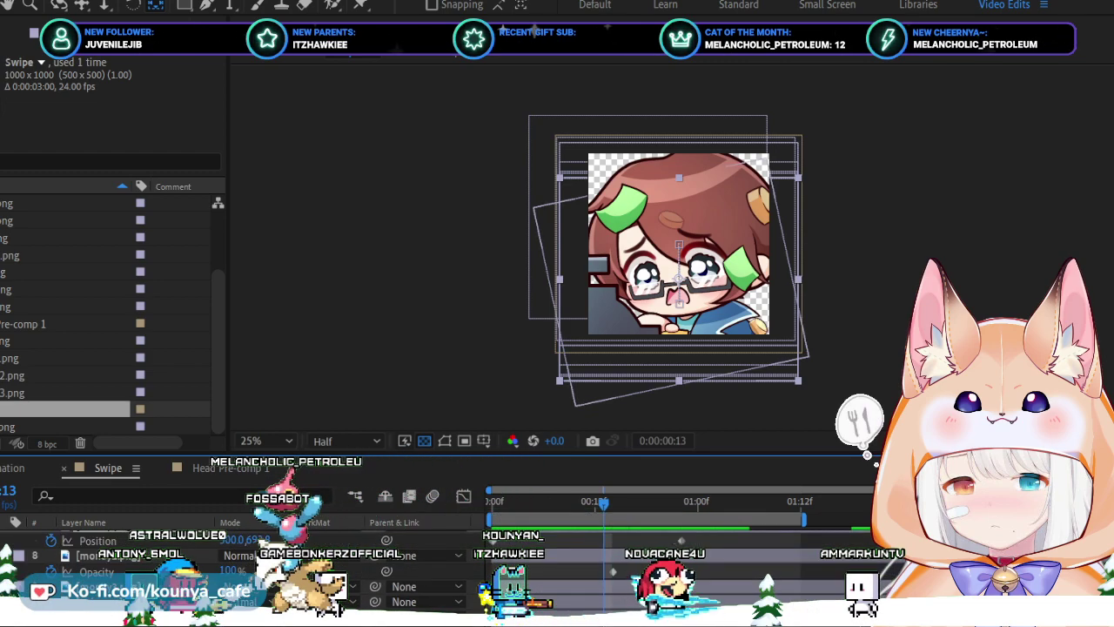
{"action": "scroll", "coordinate": [261, 566], "scroll_direction": "up", "scroll_amount": 3}
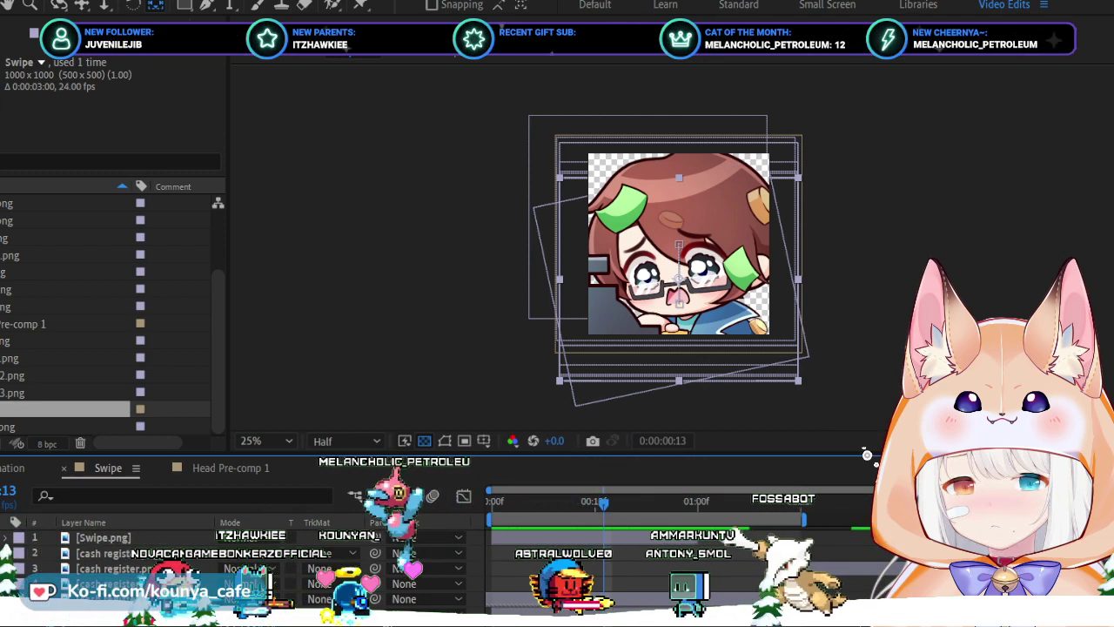
Step through the Swipe animation frames, deselect layers, and zoom the viewer from 25% to 50%.
{"action": "key", "text": "space"}
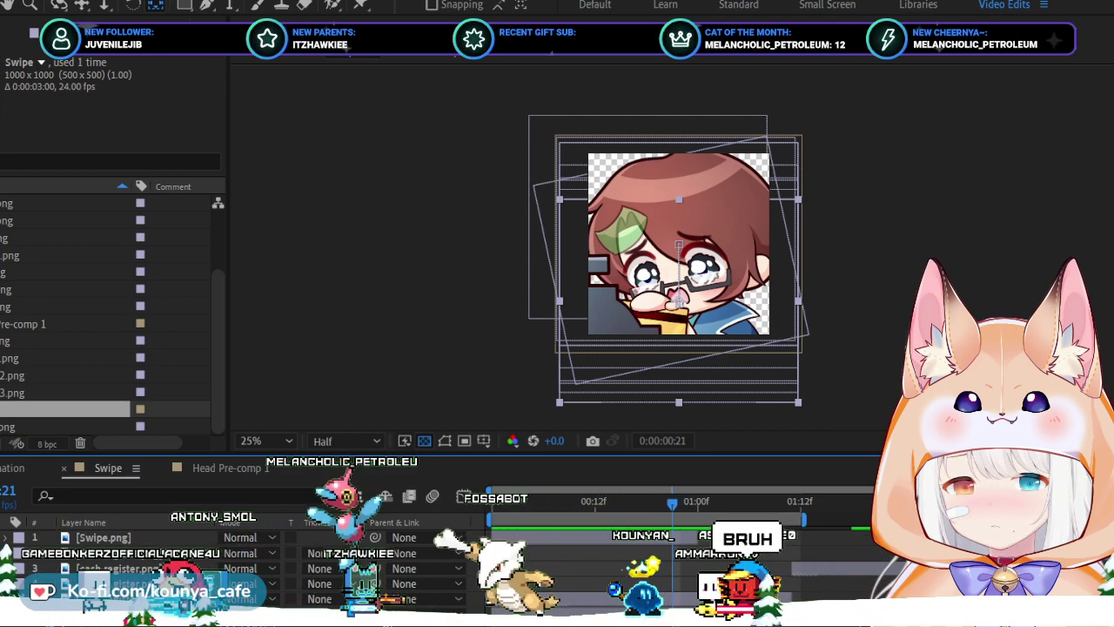
{"action": "key", "text": "Page_Down"}
{"action": "key", "text": "Page_Down"}
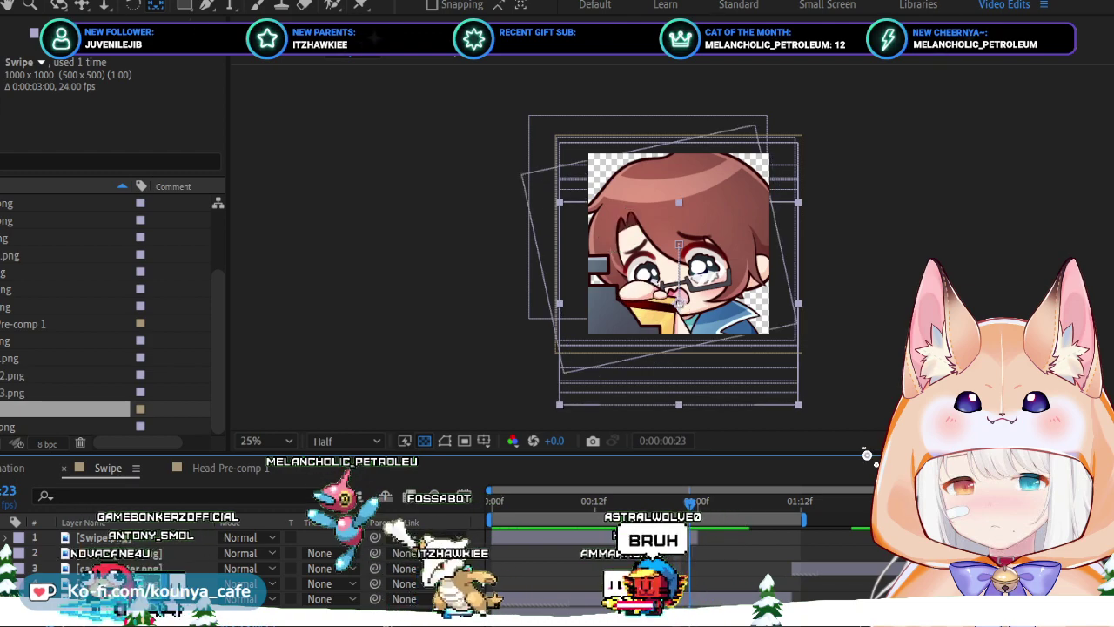
{"action": "key", "text": "Page_Up"}
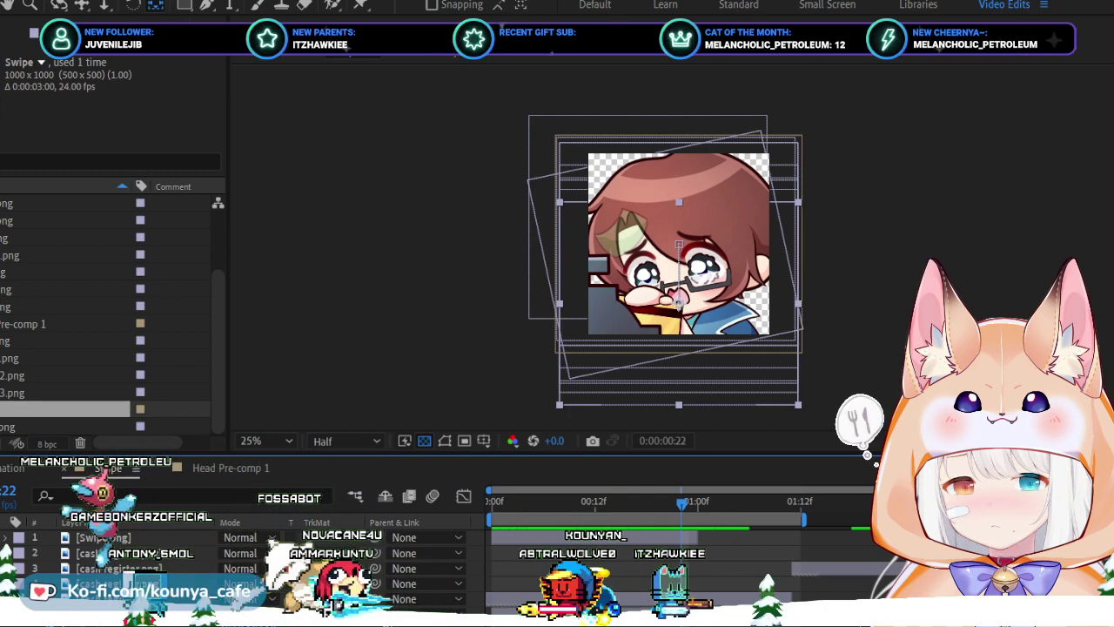
{"action": "key", "text": "F2"}
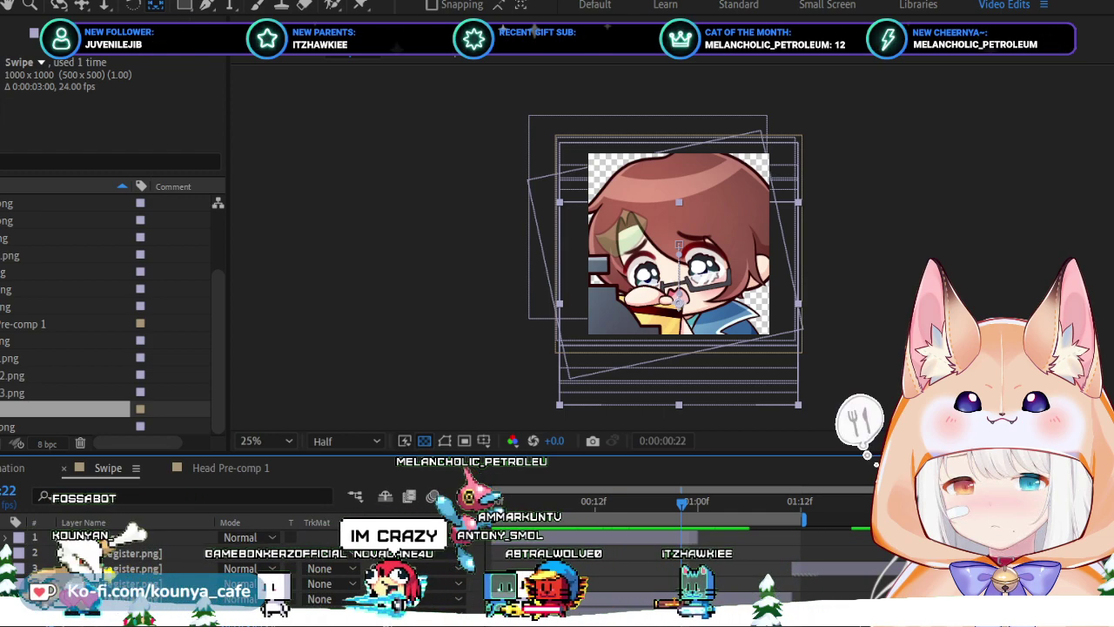
{"action": "scroll", "coordinate": [677, 243], "scroll_direction": "up", "scroll_amount": 2}
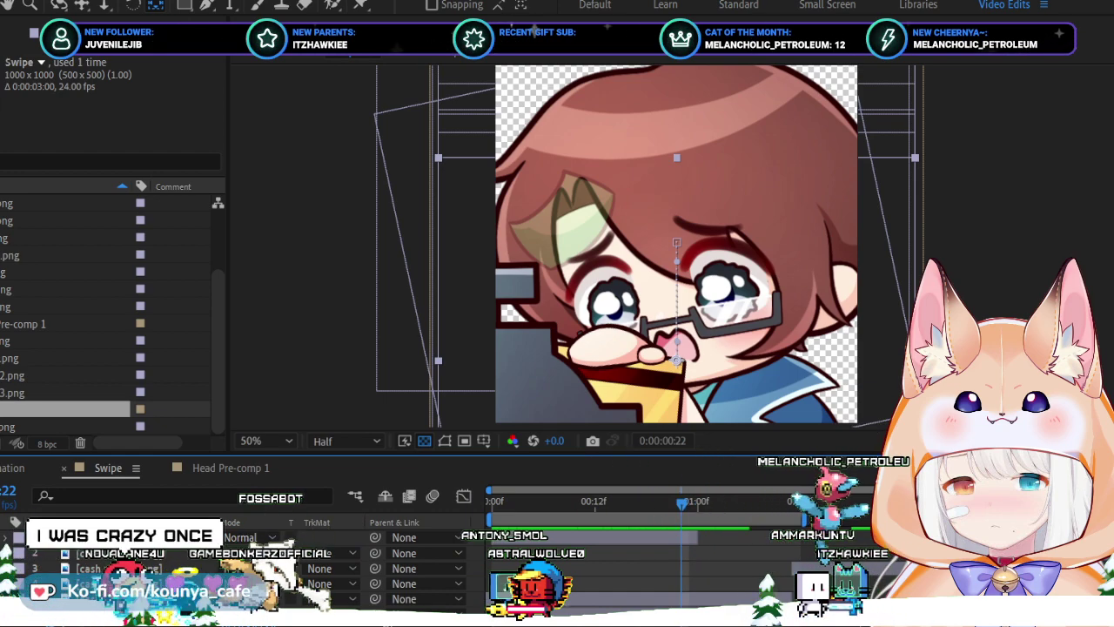
Nudge the flying green bill a few pixels lower, deselect it, and preview the Swipe animation.
{"action": "key", "text": "Down"}
{"action": "key", "text": "Down"}
{"action": "key", "text": "Down"}
{"action": "key", "text": "Down"}
{"action": "key", "text": "Down"}
{"action": "key", "text": "Down"}
{"action": "key", "text": "Down"}
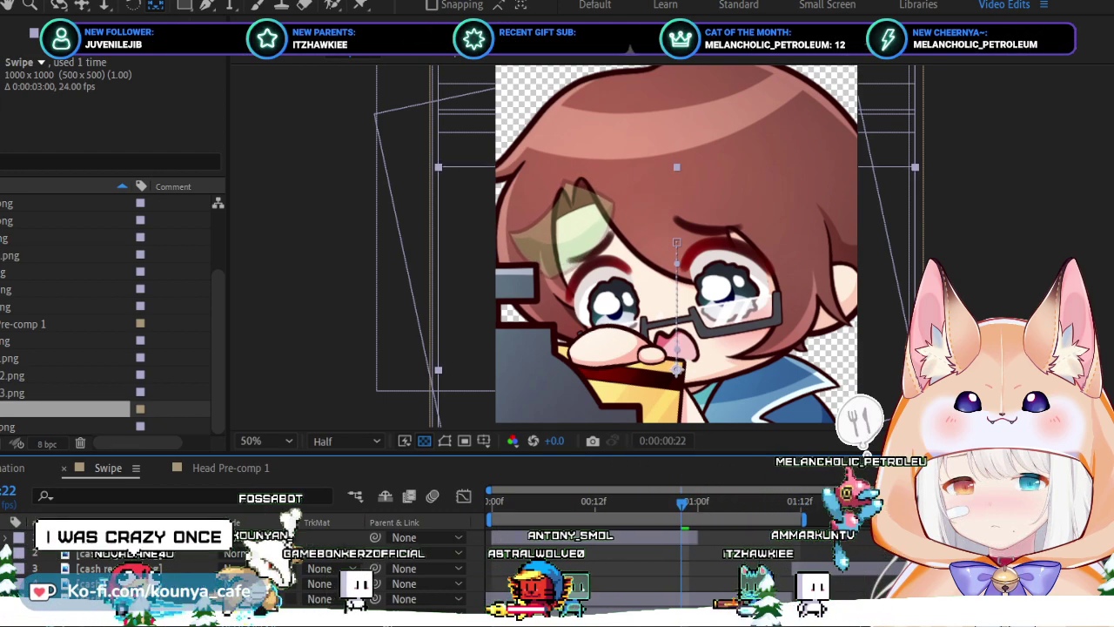
{"action": "key", "text": "shift+Down"}
{"action": "key", "text": "shift+Down"}
{"action": "key", "text": "shift+Down"}
{"action": "key", "text": "shift+Down"}
{"action": "key", "text": "shift+Down"}
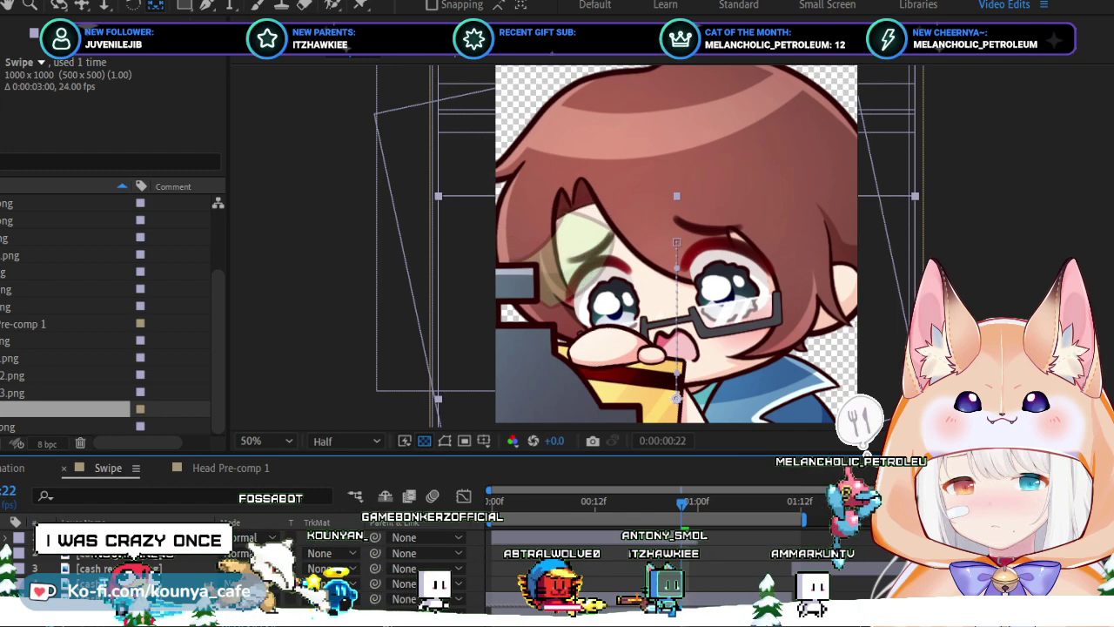
{"action": "key", "text": "shift+Down"}
{"action": "key", "text": "shift+Down"}
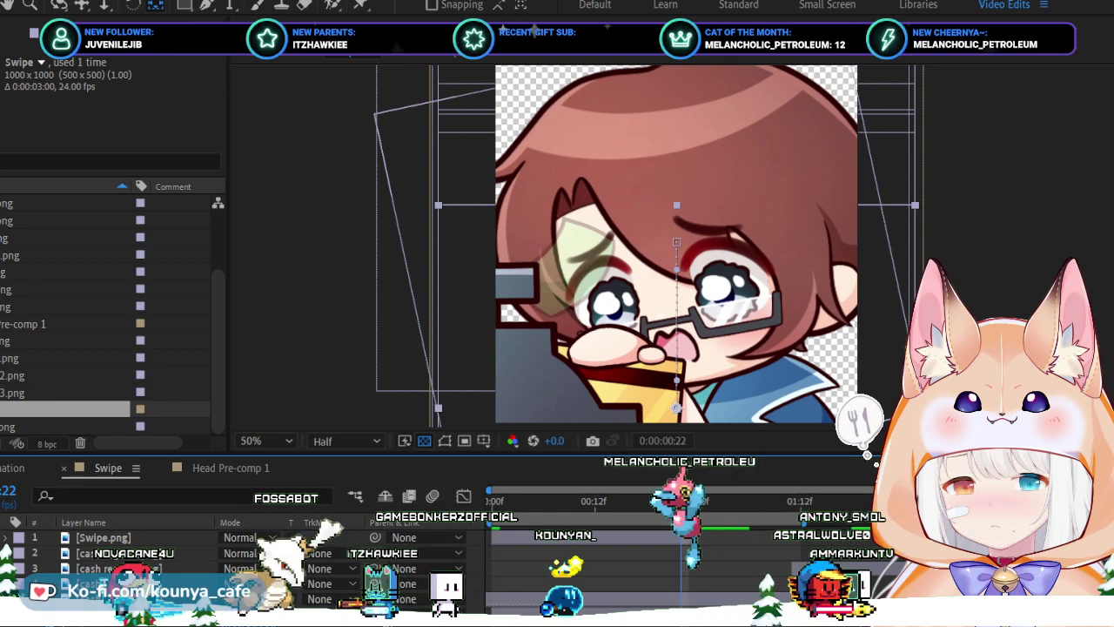
{"action": "left_click", "coordinate": [875, 464]}
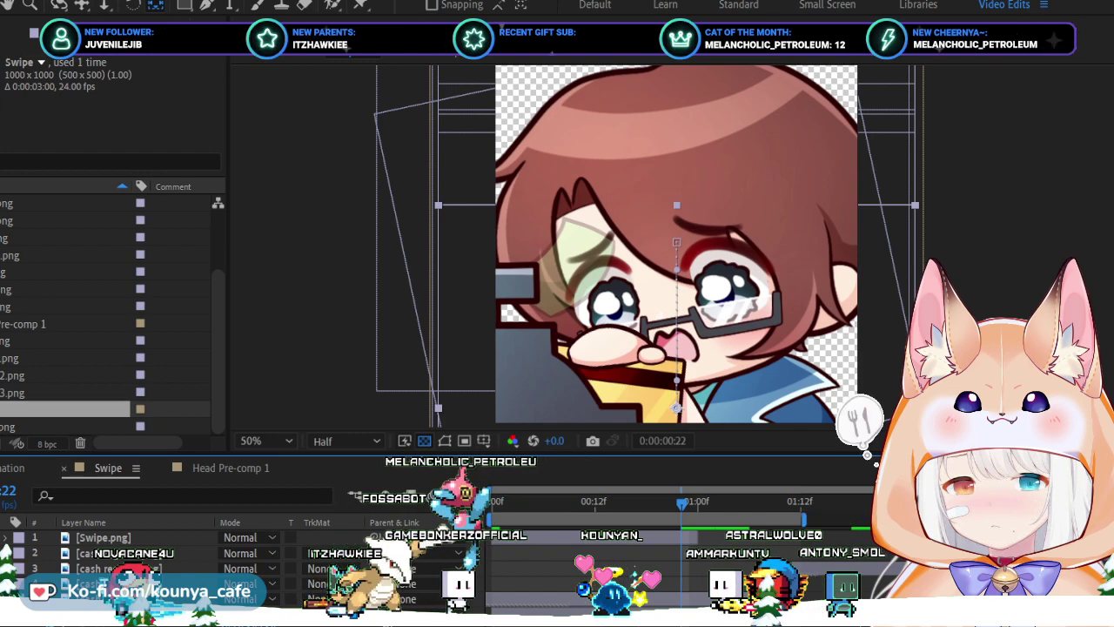
{"action": "key", "text": "F2"}
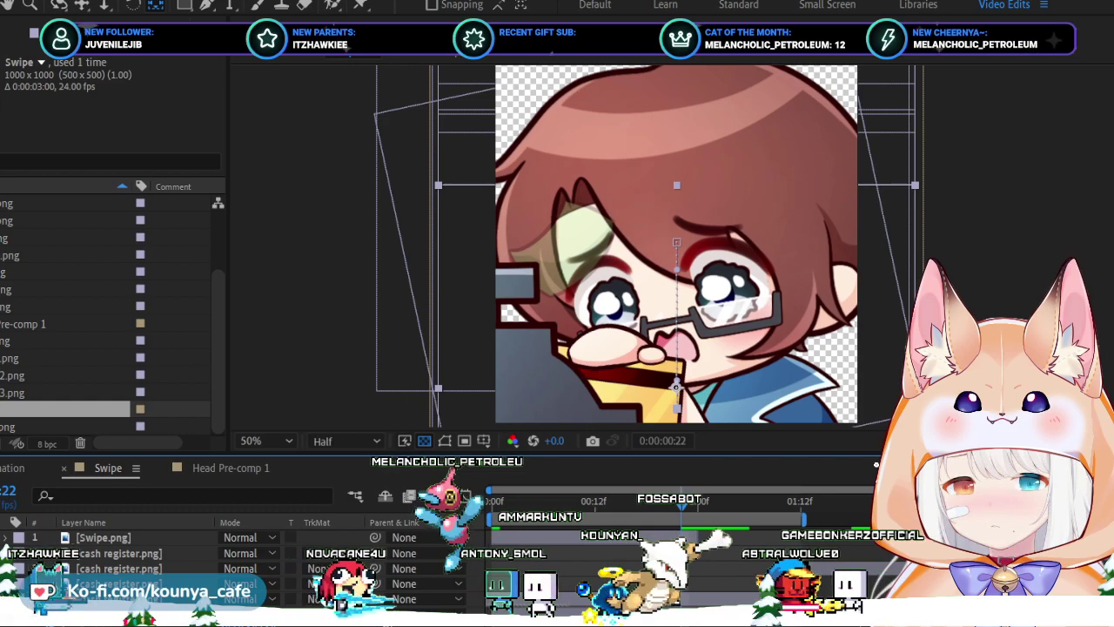
{"action": "key", "text": "space"}
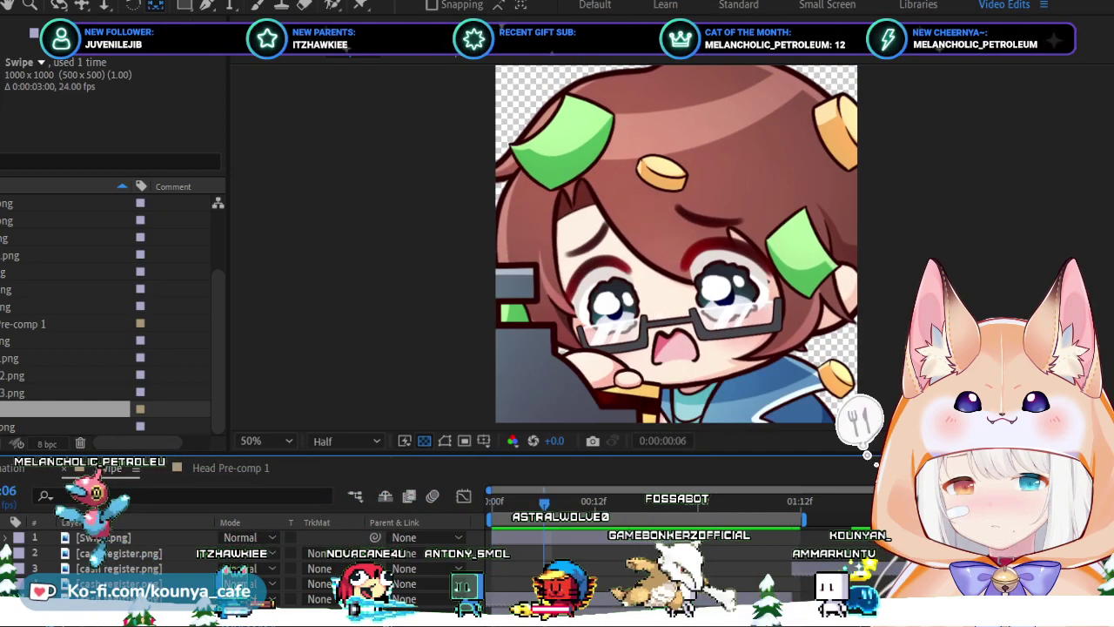
{"action": "key", "text": "space"}
{"action": "key", "text": "space"}
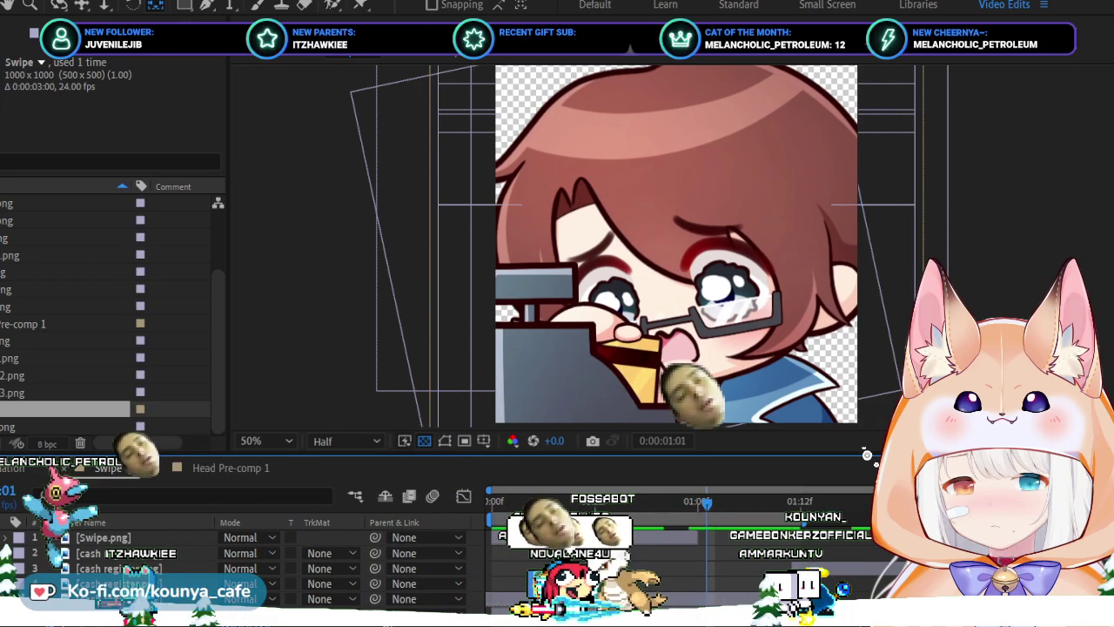
{"action": "left_click", "coordinate": [676, 407]}
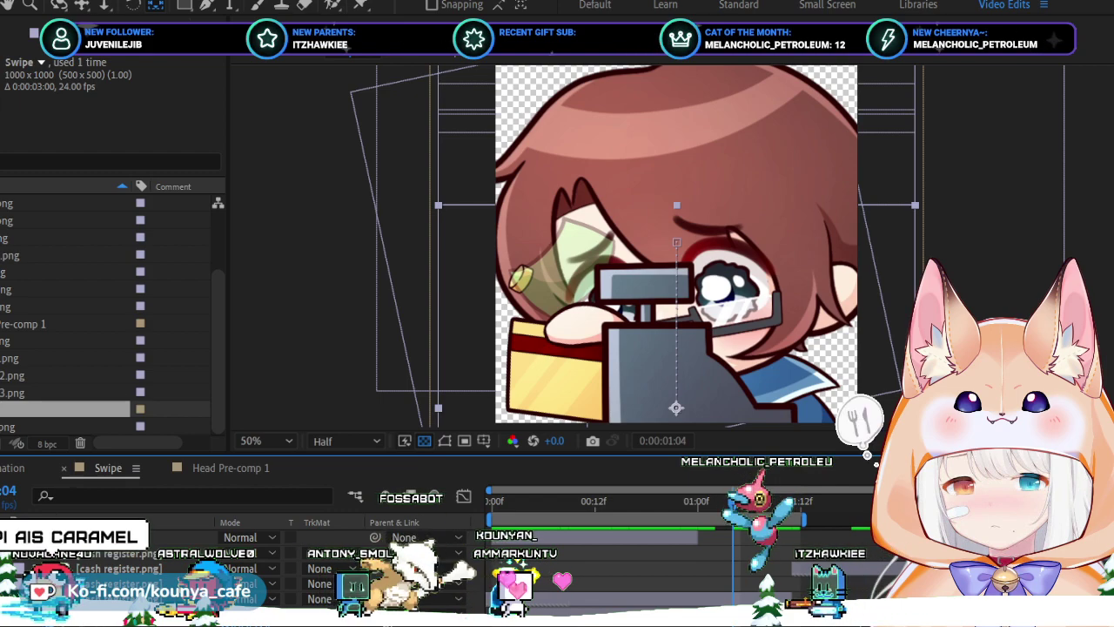
{"action": "key", "text": "space"}
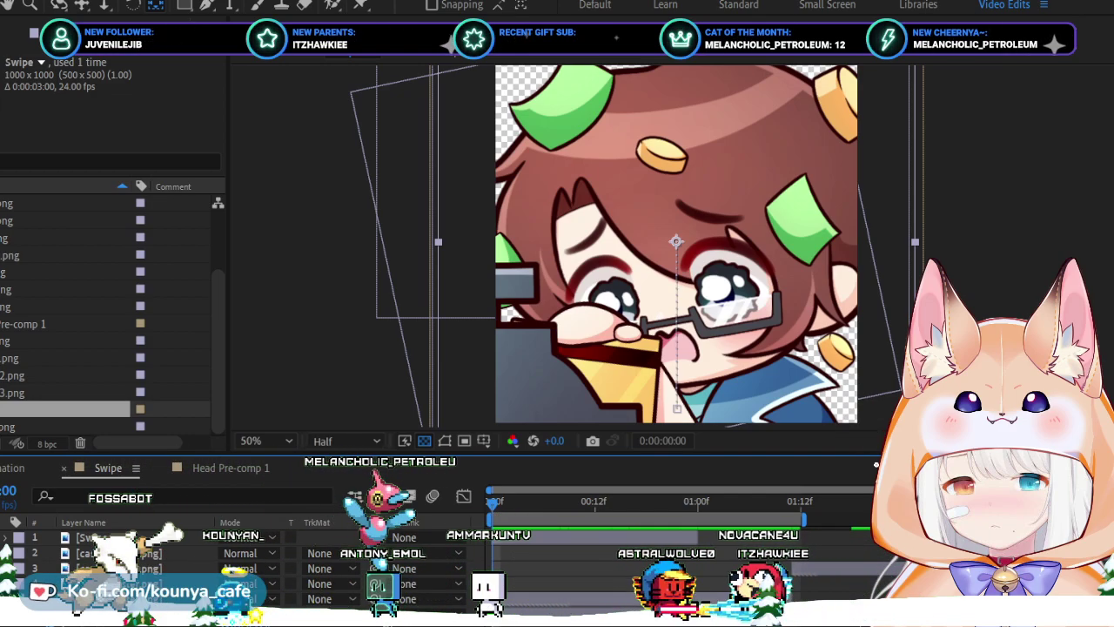
{"action": "key", "text": "space"}
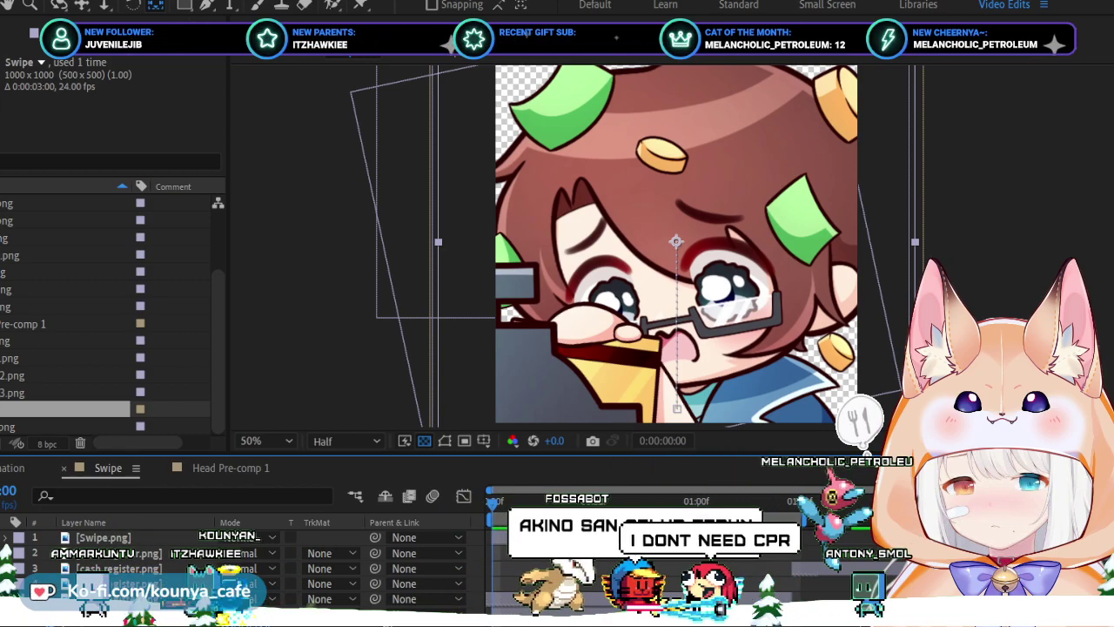
{"action": "key", "text": "space"}
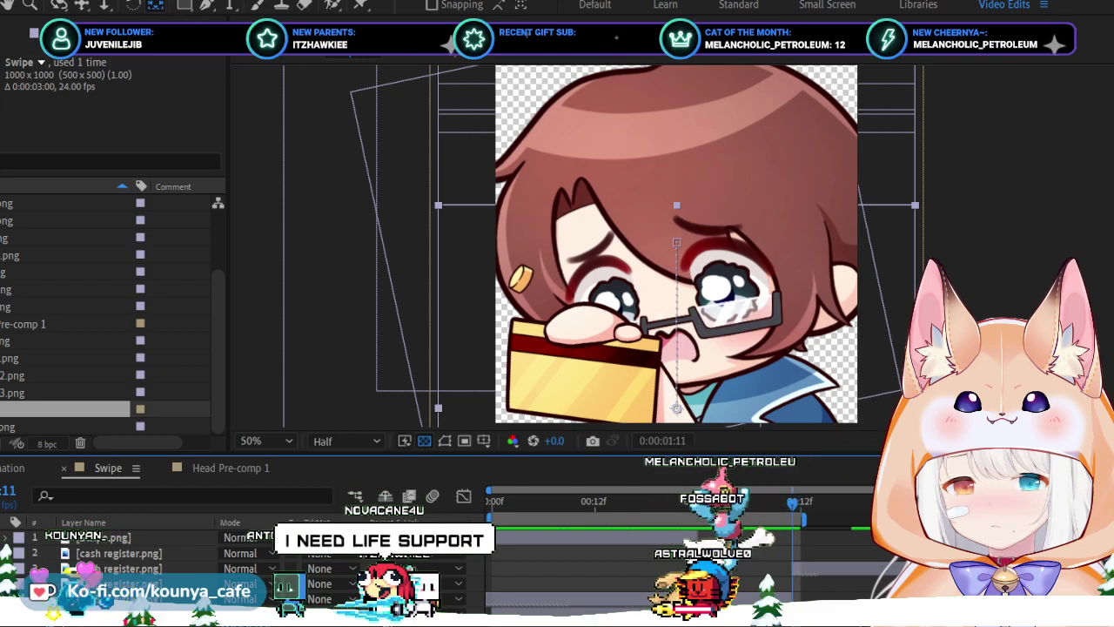
{"action": "key", "text": "space"}
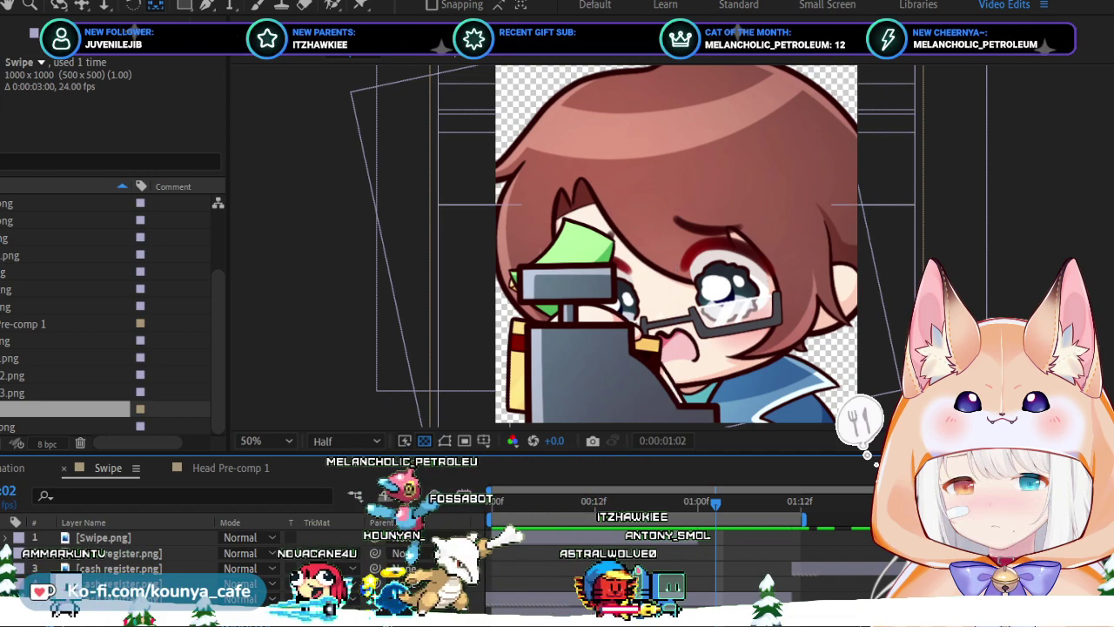
{"action": "left_click", "coordinate": [676, 407]}
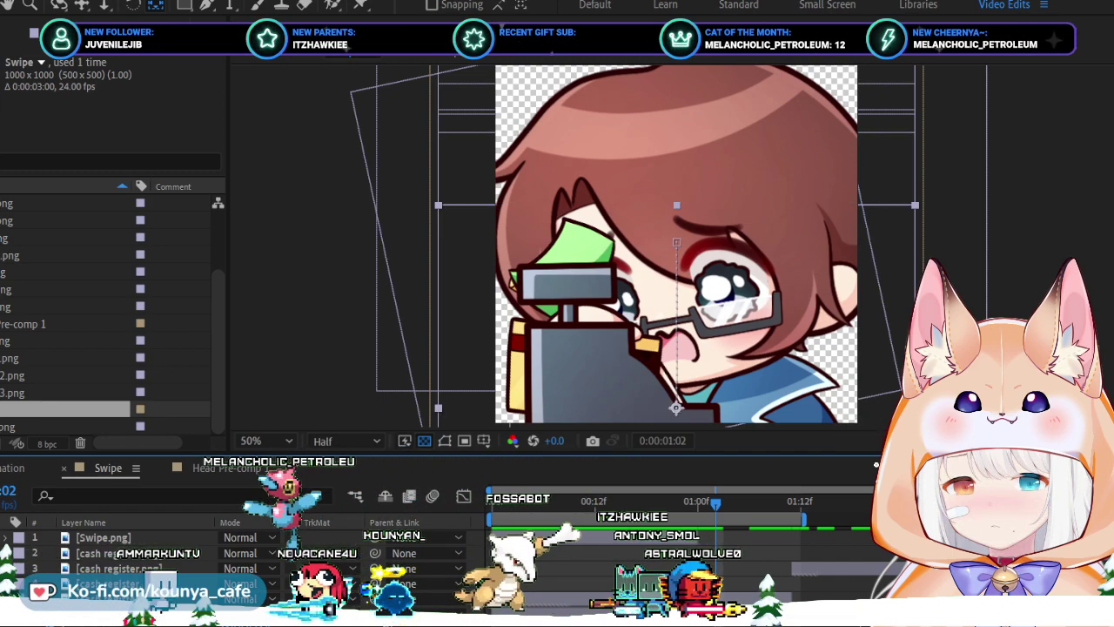
{"action": "key", "text": "space"}
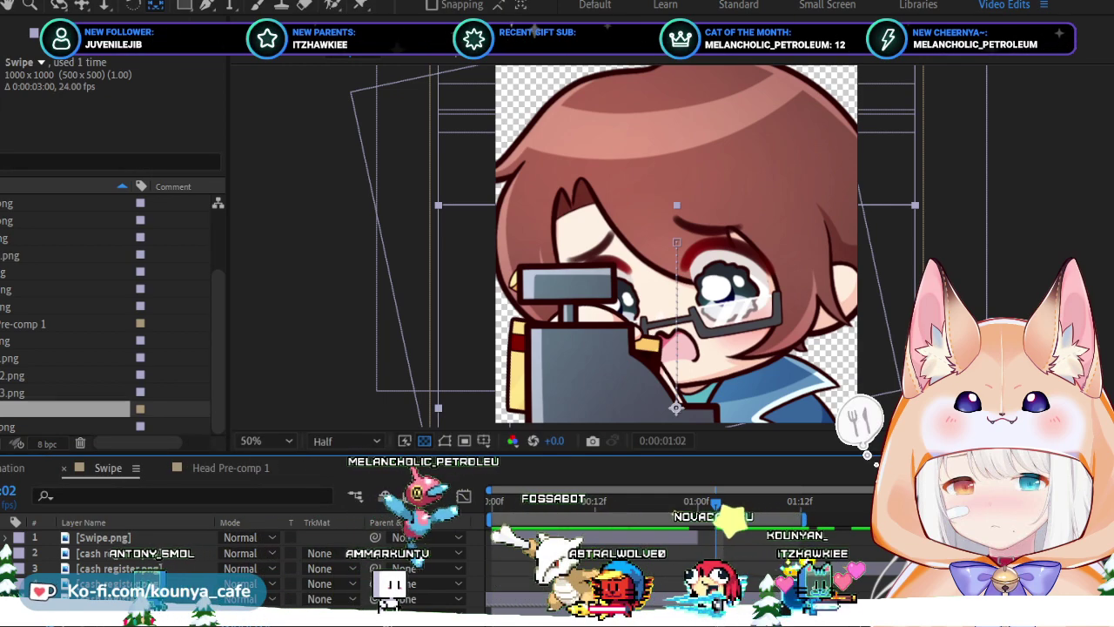
{"action": "key", "text": "Page_Up"}
{"action": "key", "text": "space"}
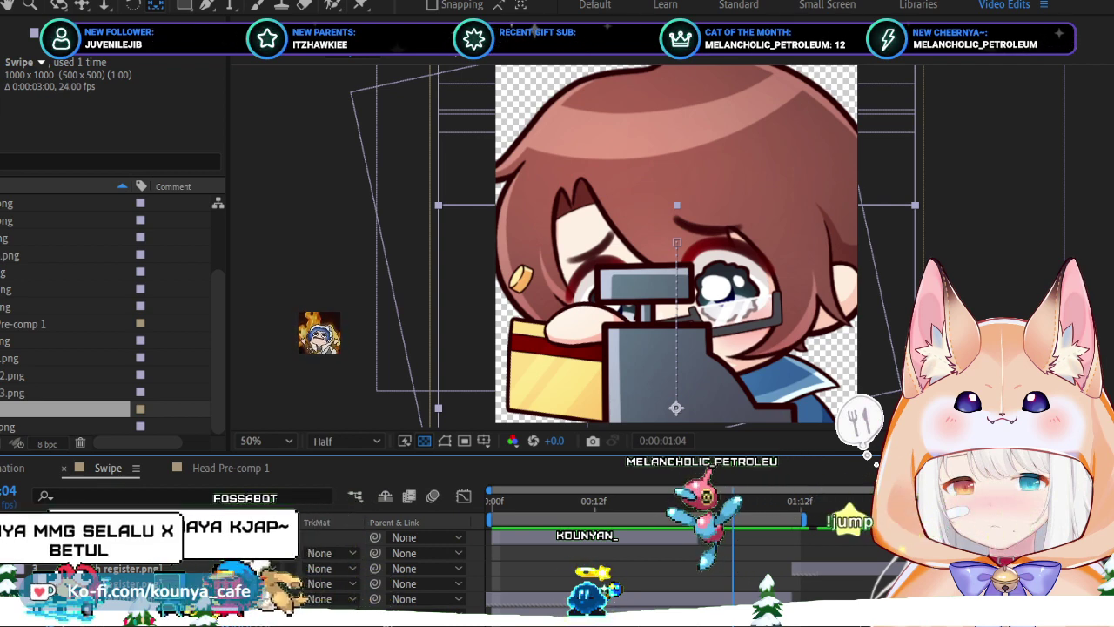
{"action": "key", "text": "space"}
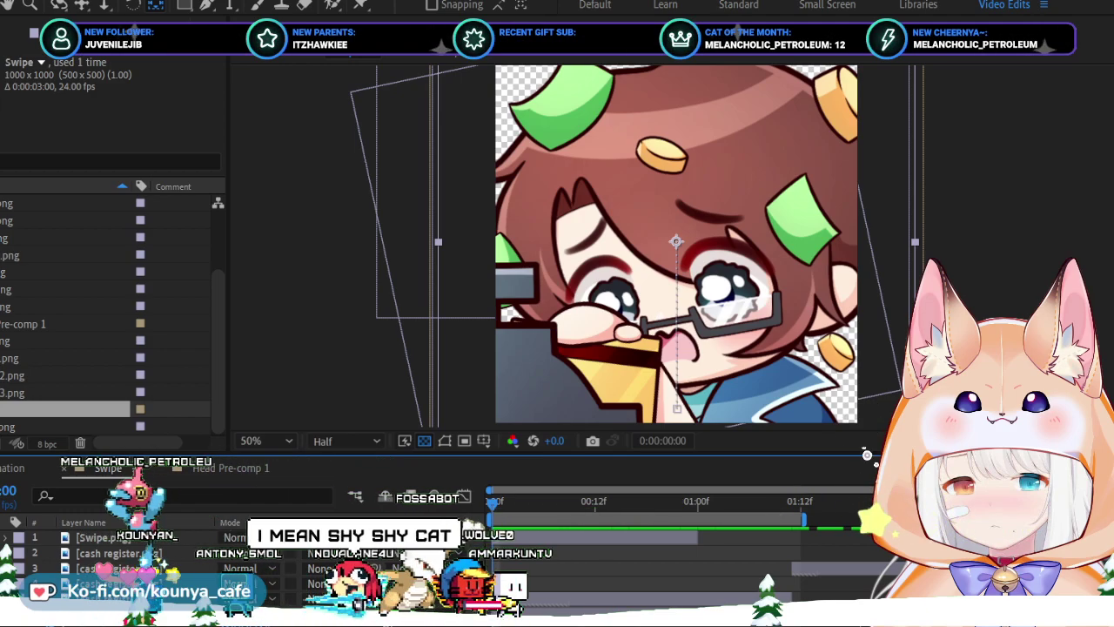
Preview the Swipe animation from frame 0, then switch to Head Pre-comp 1.
{"action": "key", "text": "space"}
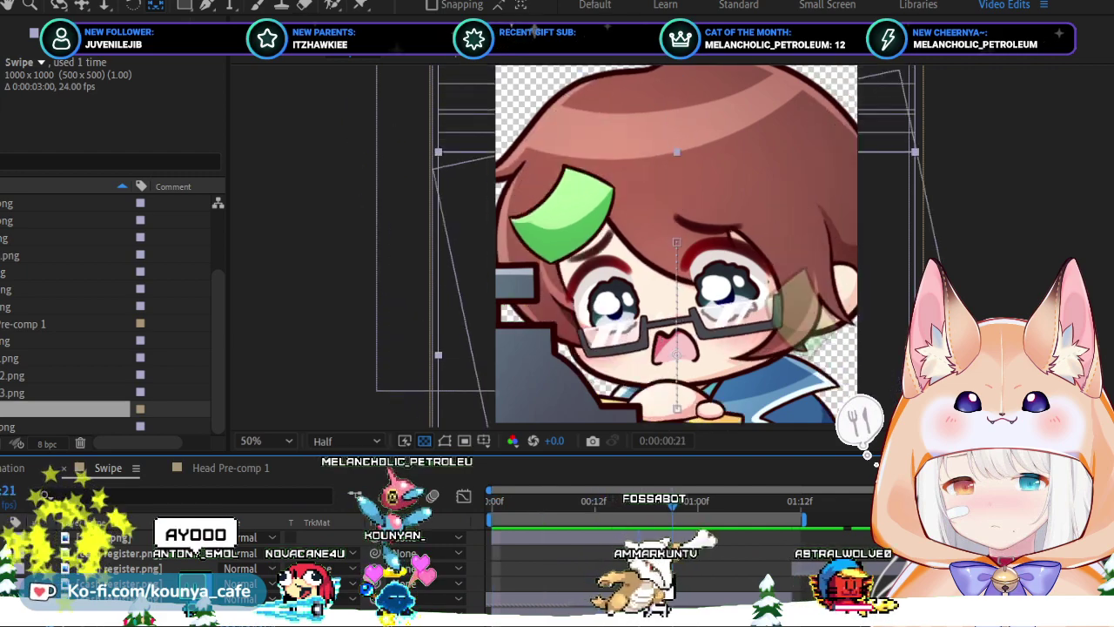
{"action": "key", "text": "space"}
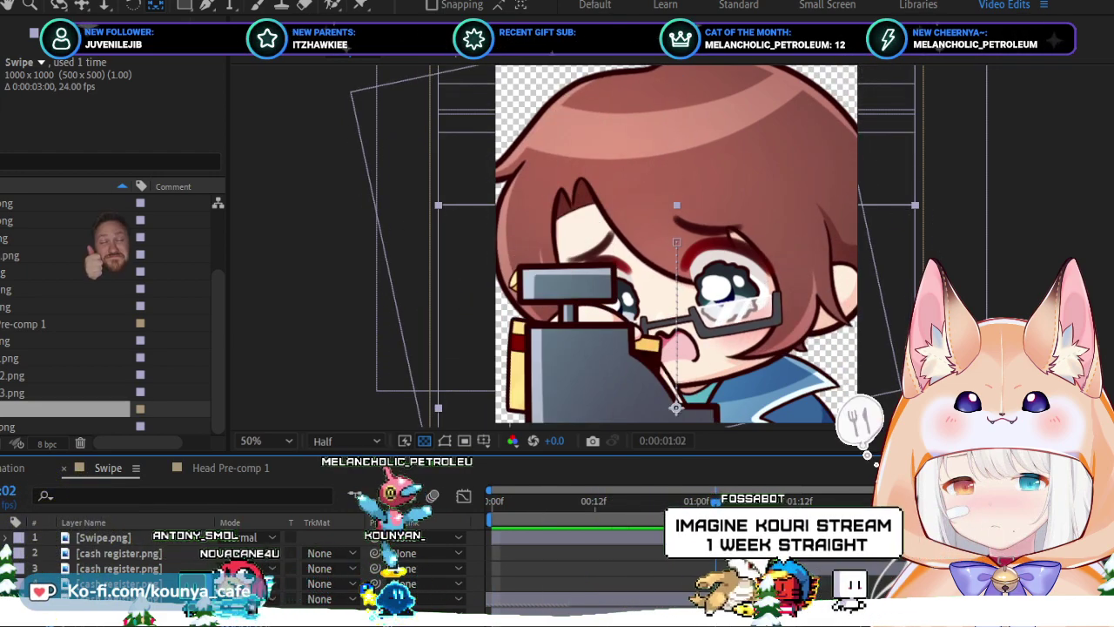
{"action": "key", "text": "Home"}
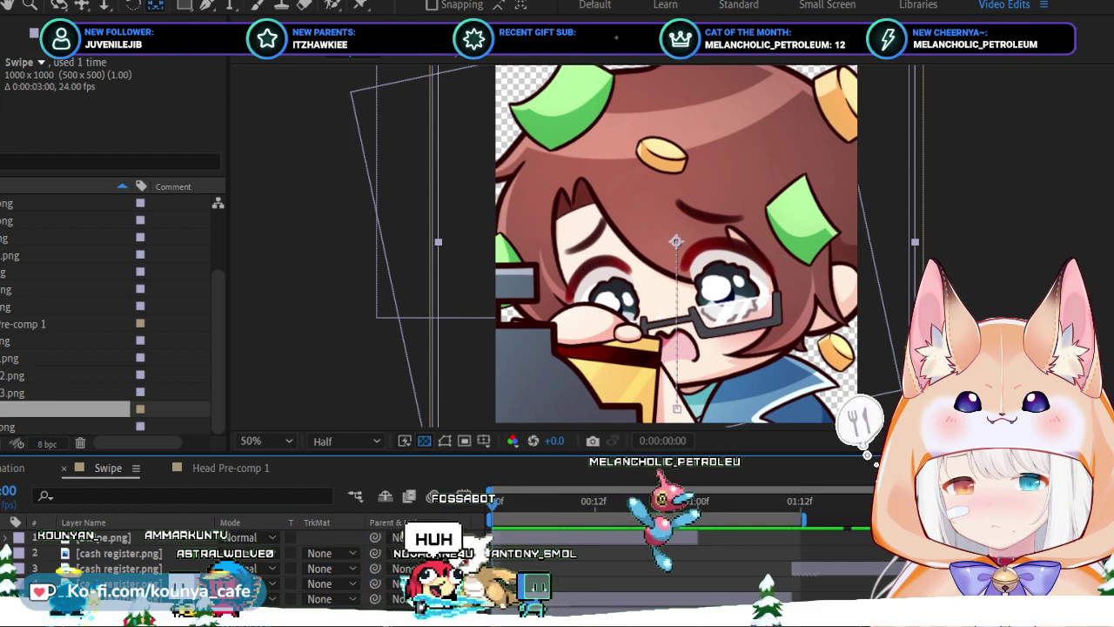
{"action": "key", "text": "space"}
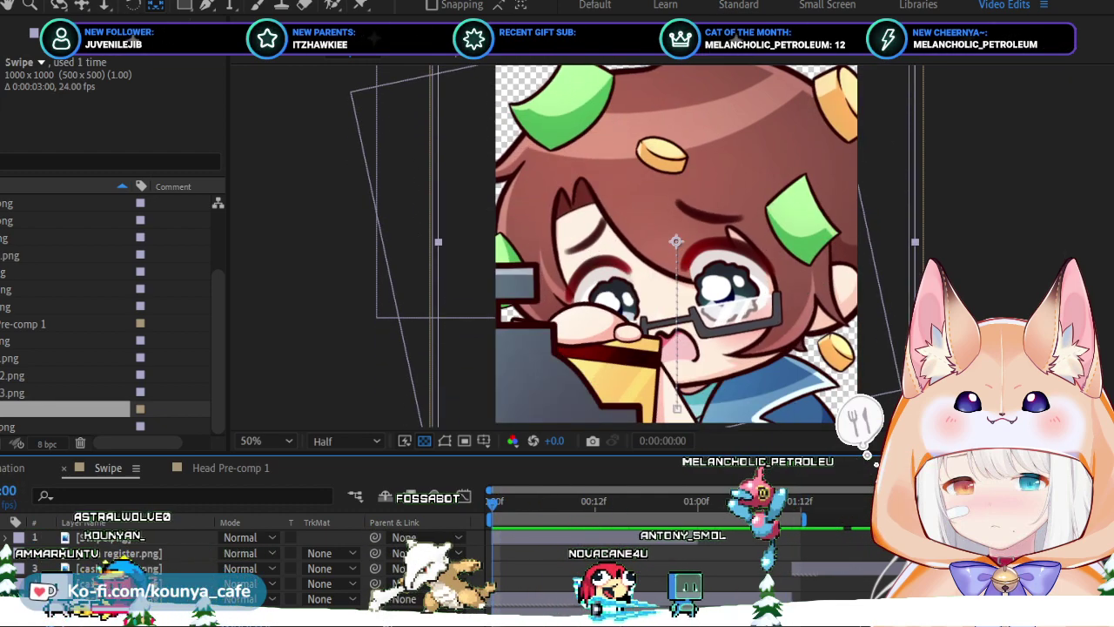
{"action": "key", "text": "shift+period"}
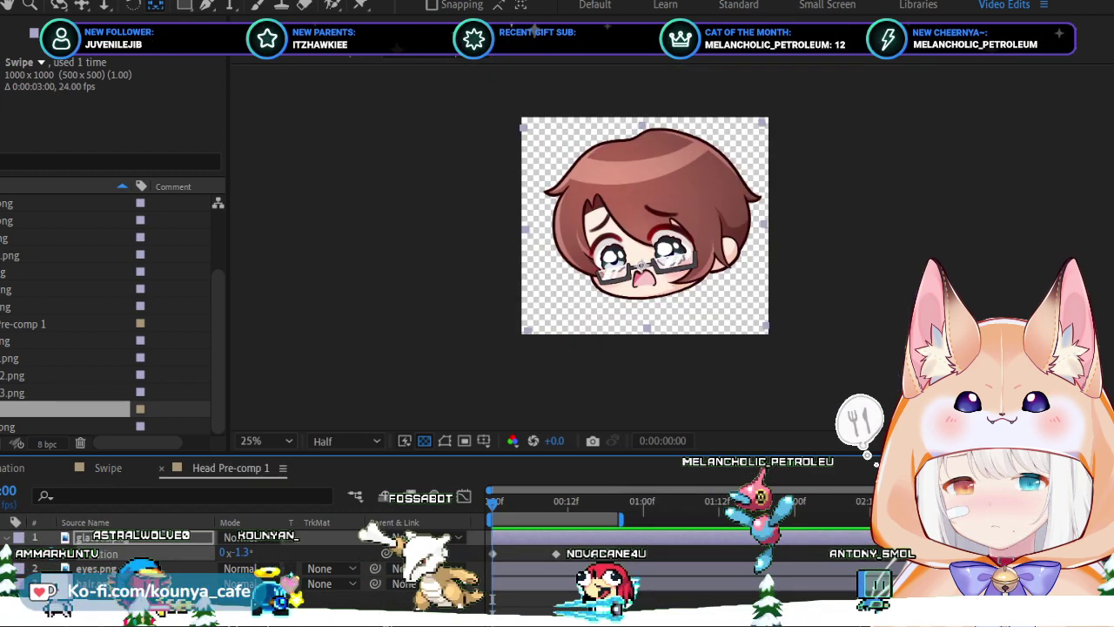
{"action": "key", "text": "shift+comma"}
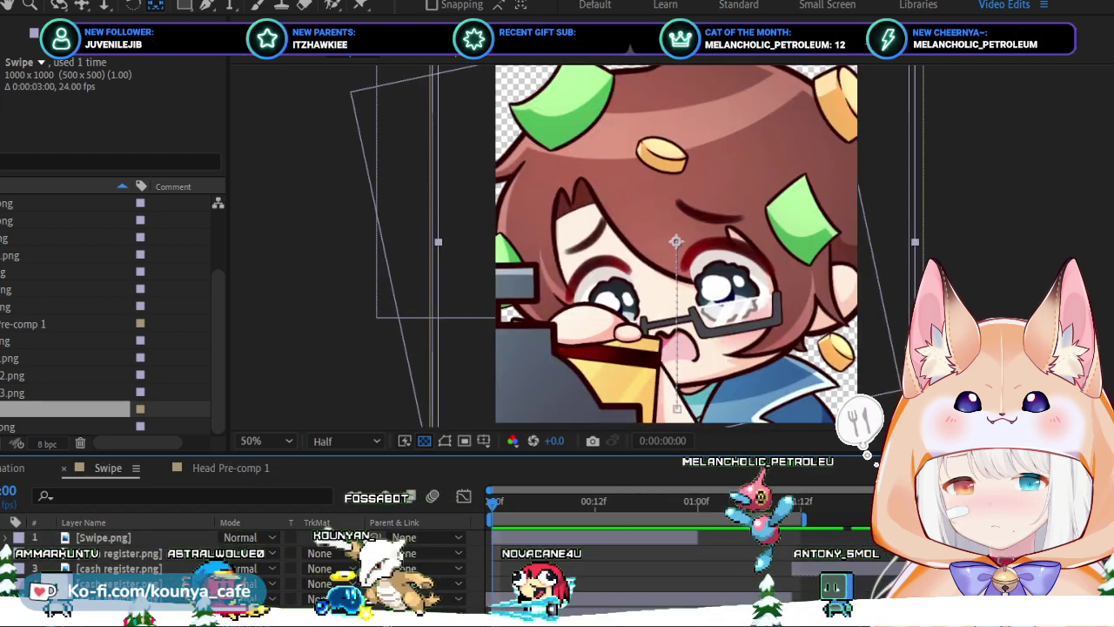
{"action": "key", "text": "t"}
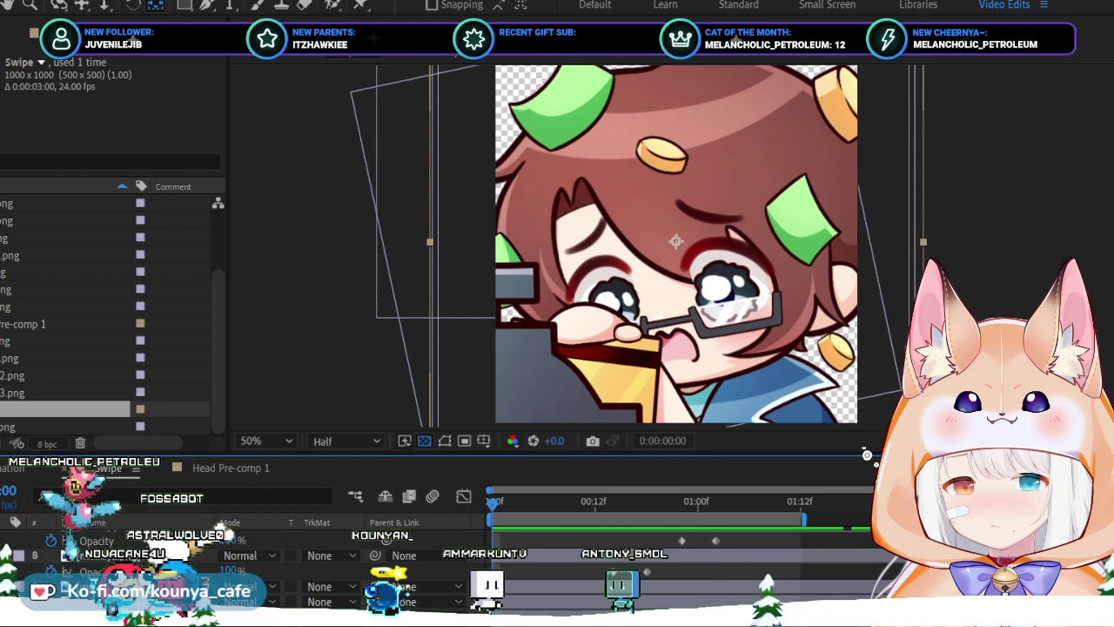
{"action": "left_click", "coordinate": [675, 240]}
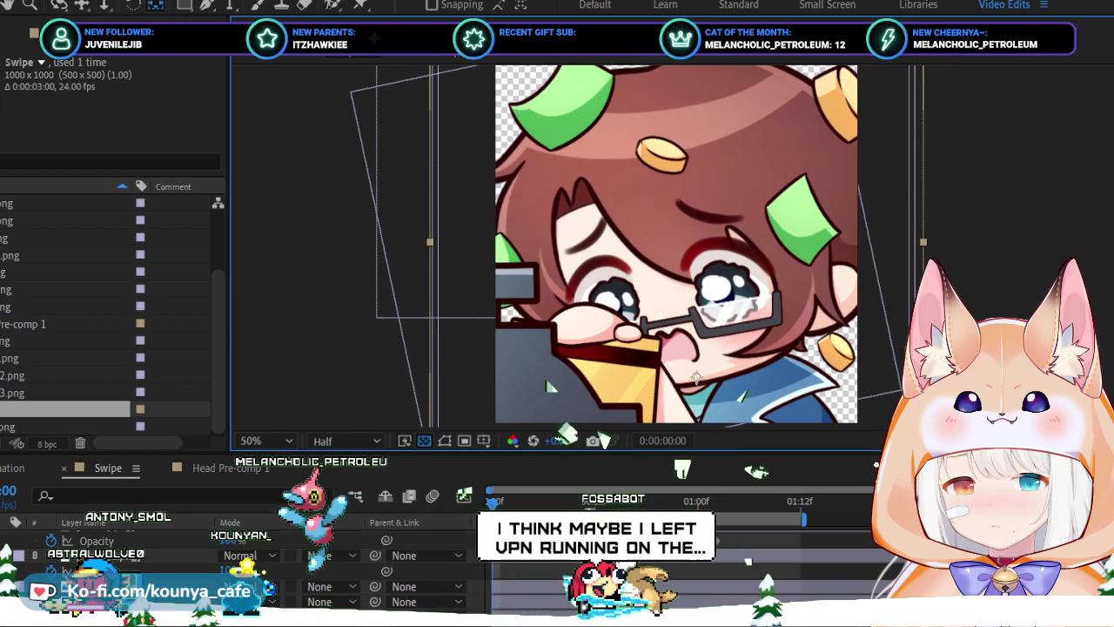
{"action": "key", "text": "space"}
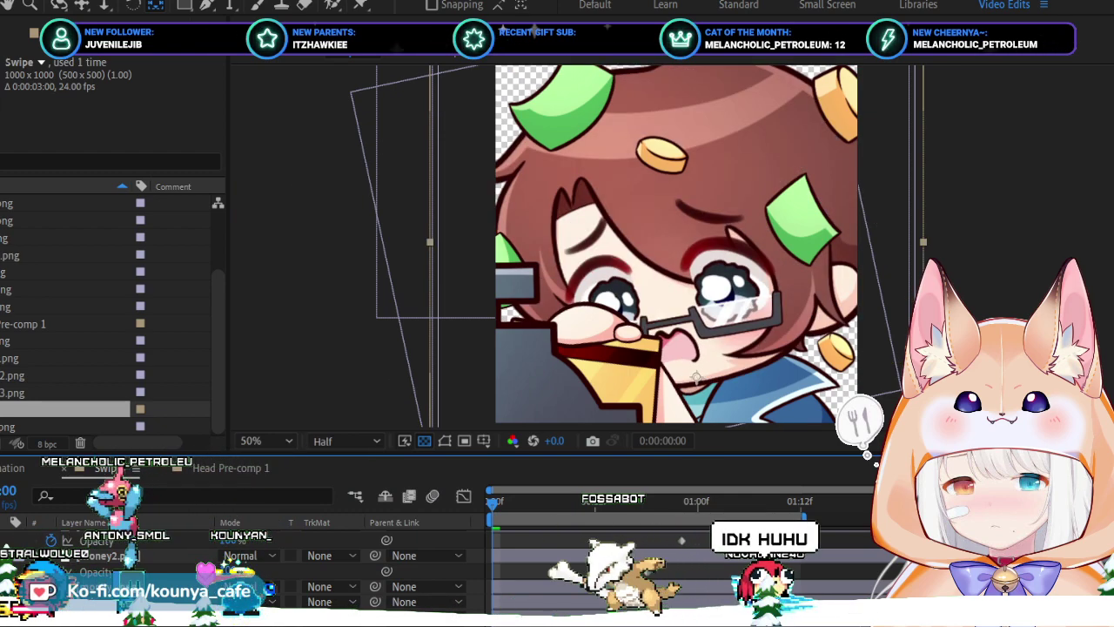
{"action": "scroll", "coordinate": [870, 459], "scroll_direction": "down", "scroll_amount": 1}
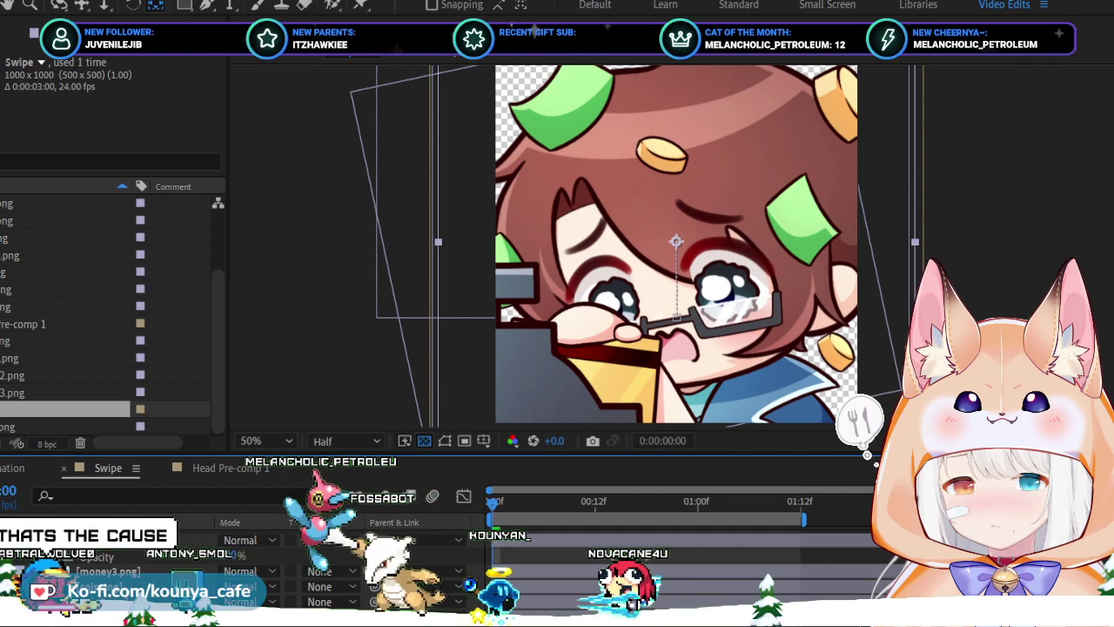
Open Head Pre-comp 1, reveal its keyframed properties, and delete the hair2.png layer.
{"action": "double_click", "coordinate": [26, 324]}
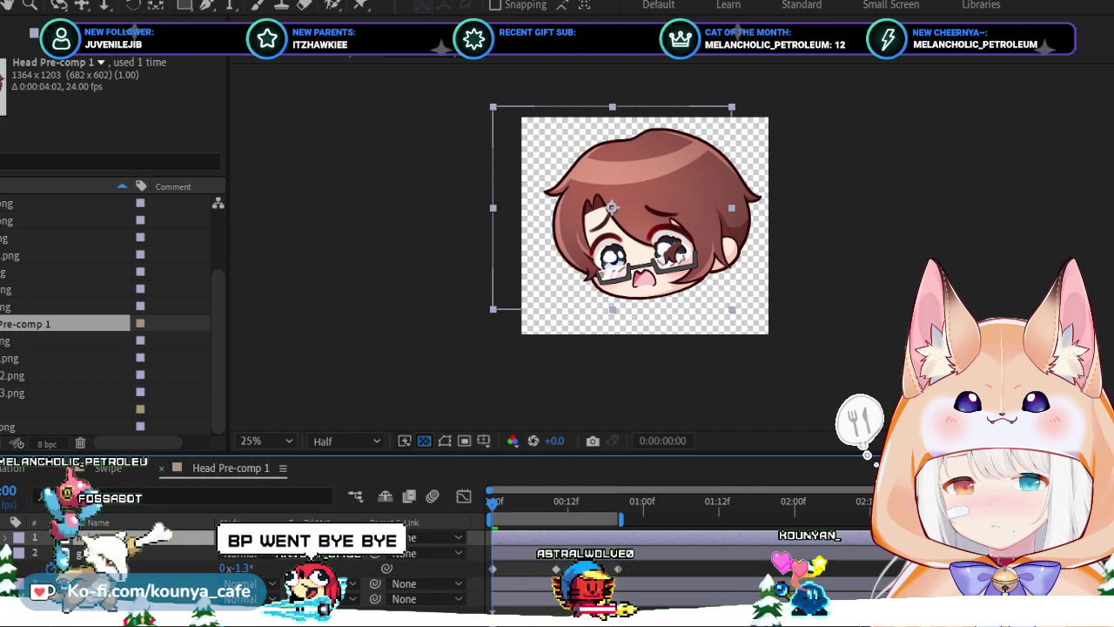
{"action": "key", "text": "u"}
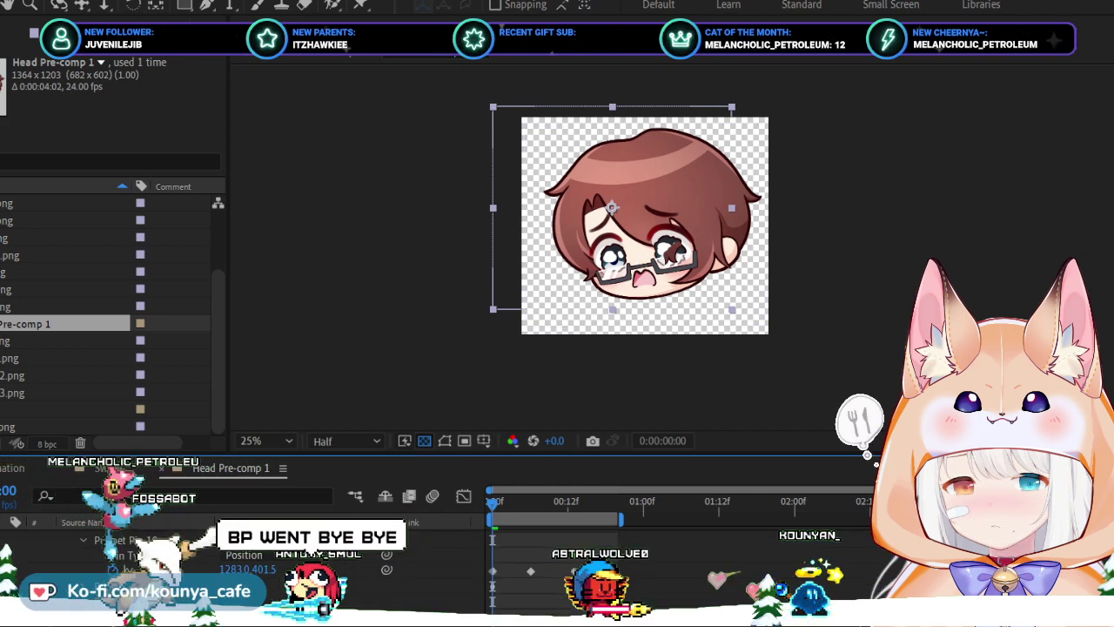
{"action": "key", "text": "u"}
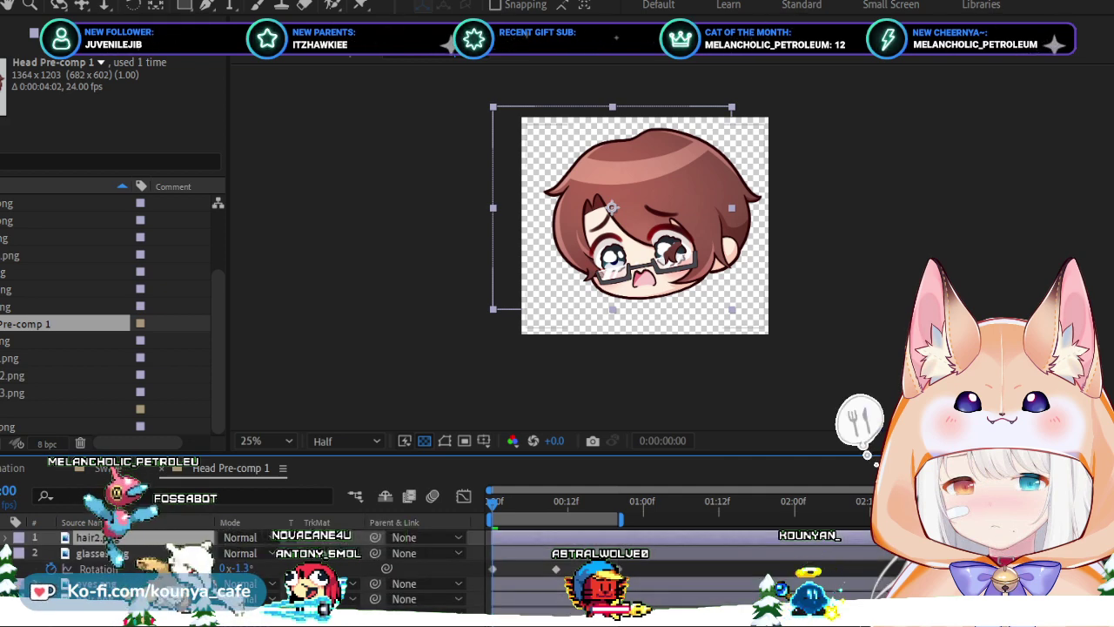
{"action": "key", "text": "Delete"}
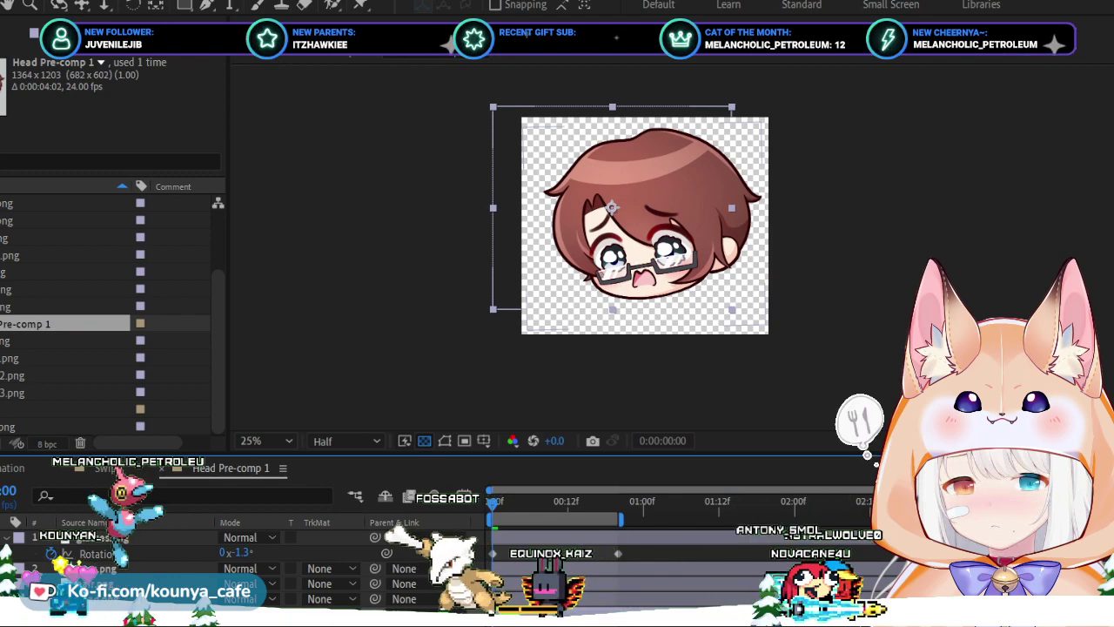
{"action": "key", "text": "/"}
{"action": "key", "text": "comma"}
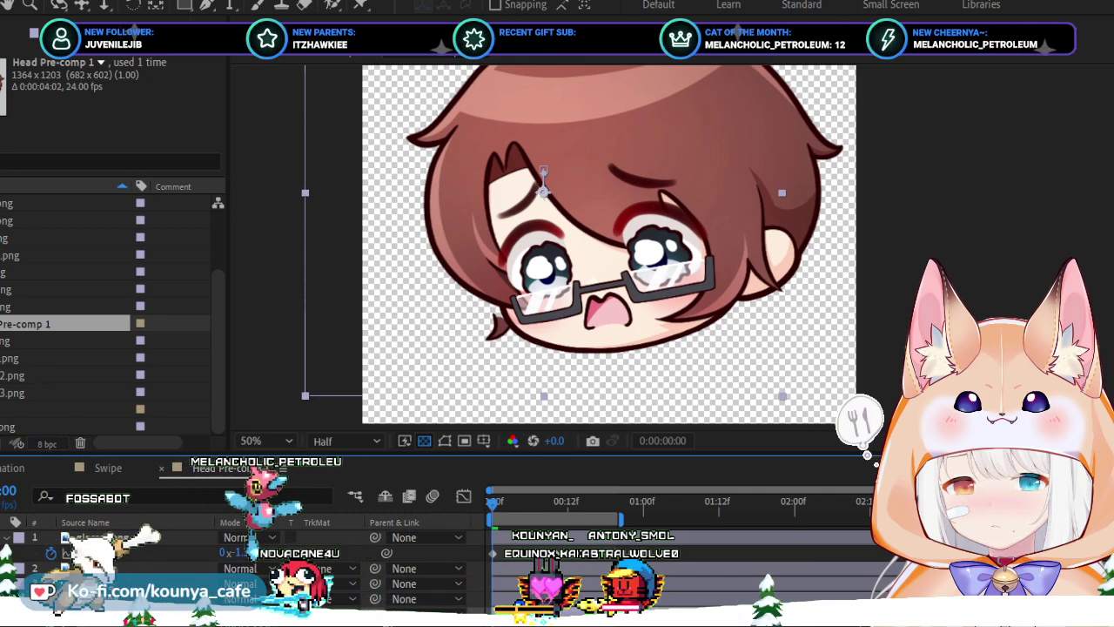
Reposition the glasses.png anchor point from the left to centred just above the glasses.
{"action": "key", "text": "F2"}
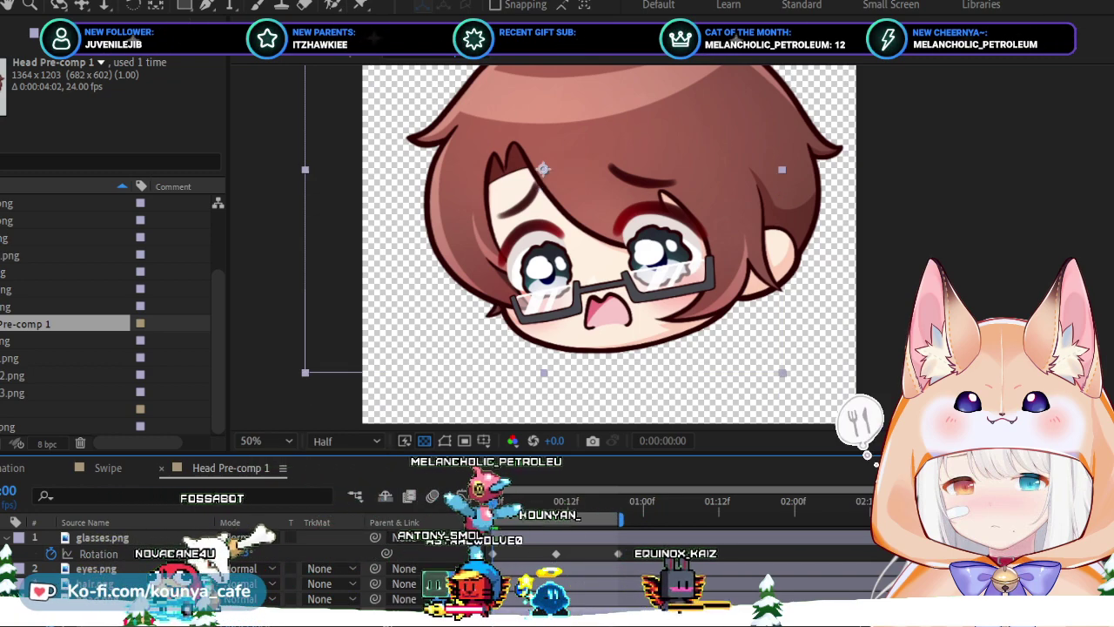
{"action": "left_click", "coordinate": [780, 163]}
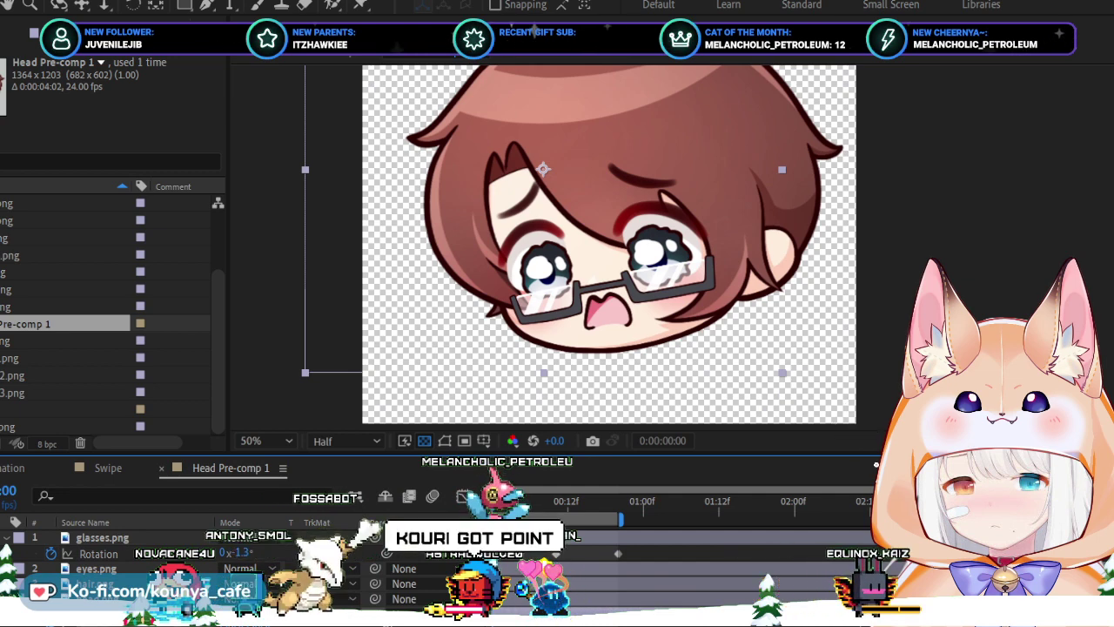
{"action": "left_click_drag", "start_coordinate": [780, 160], "coordinate": [914, 204]}
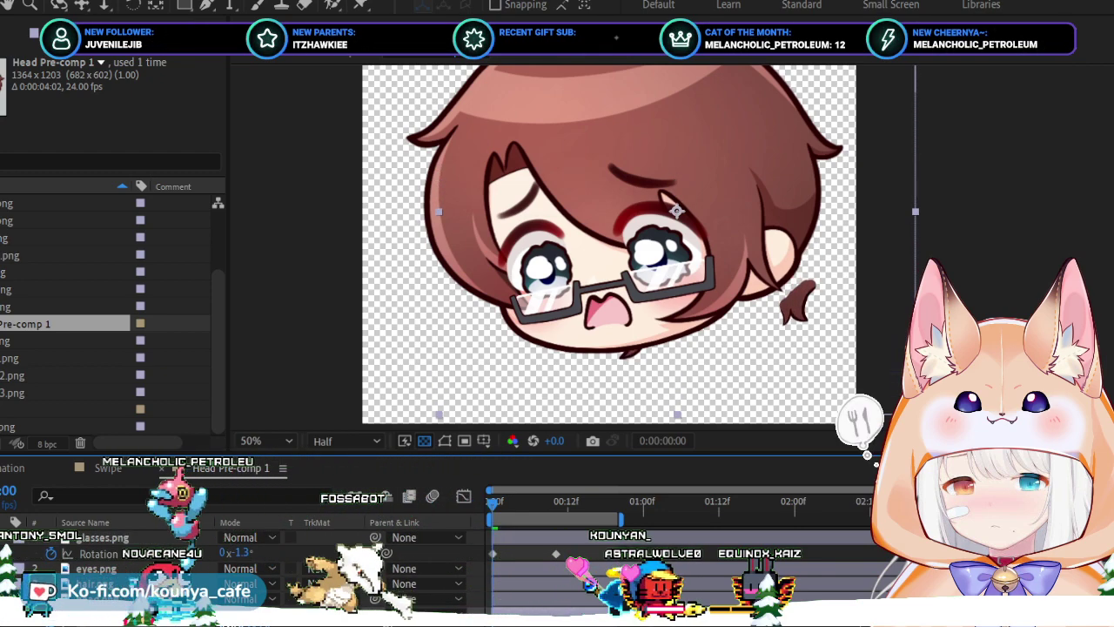
{"action": "left_click_drag", "start_coordinate": [915, 205], "coordinate": [855, 204]}
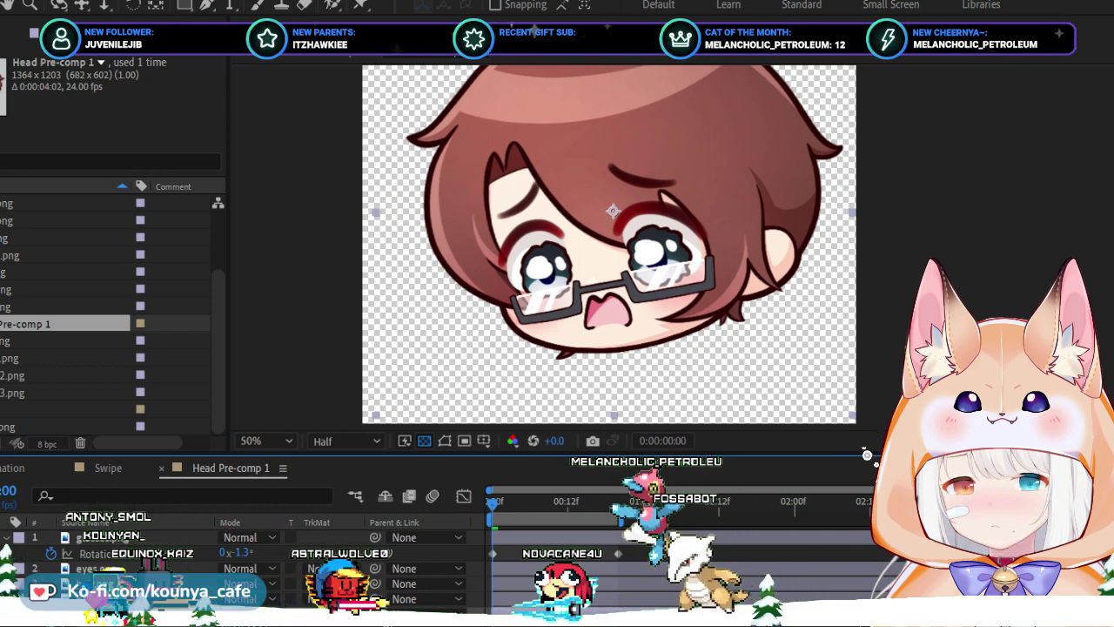
{"action": "left_click", "coordinate": [320, 280]}
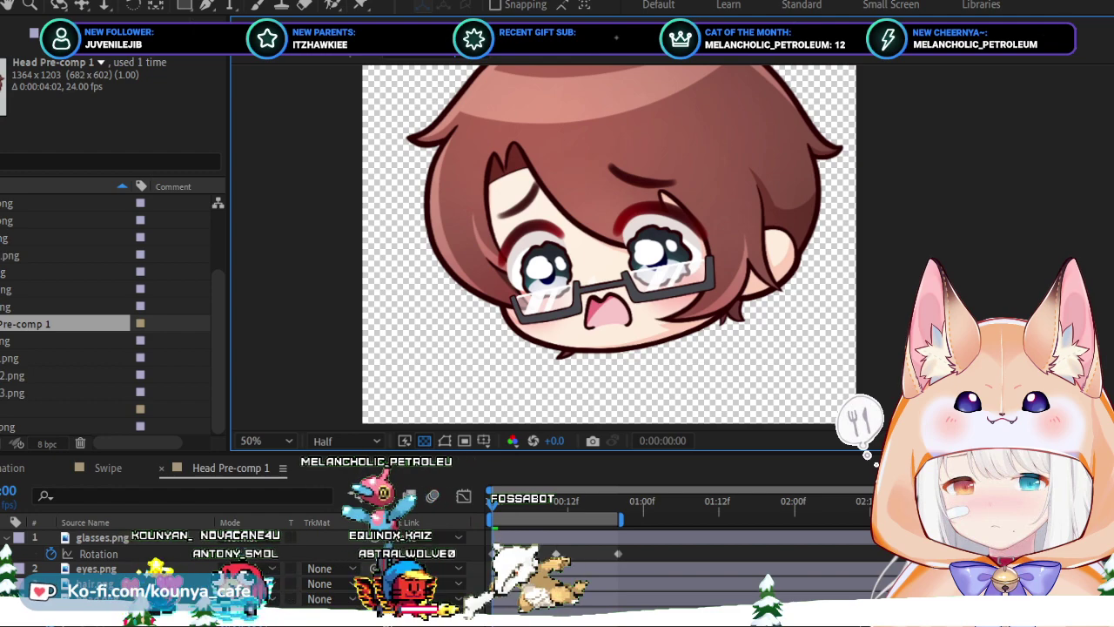
Return to the Swipe comp and reveal the layers' keyframed Opacity rows.
{"action": "key", "text": "shift+Escape"}
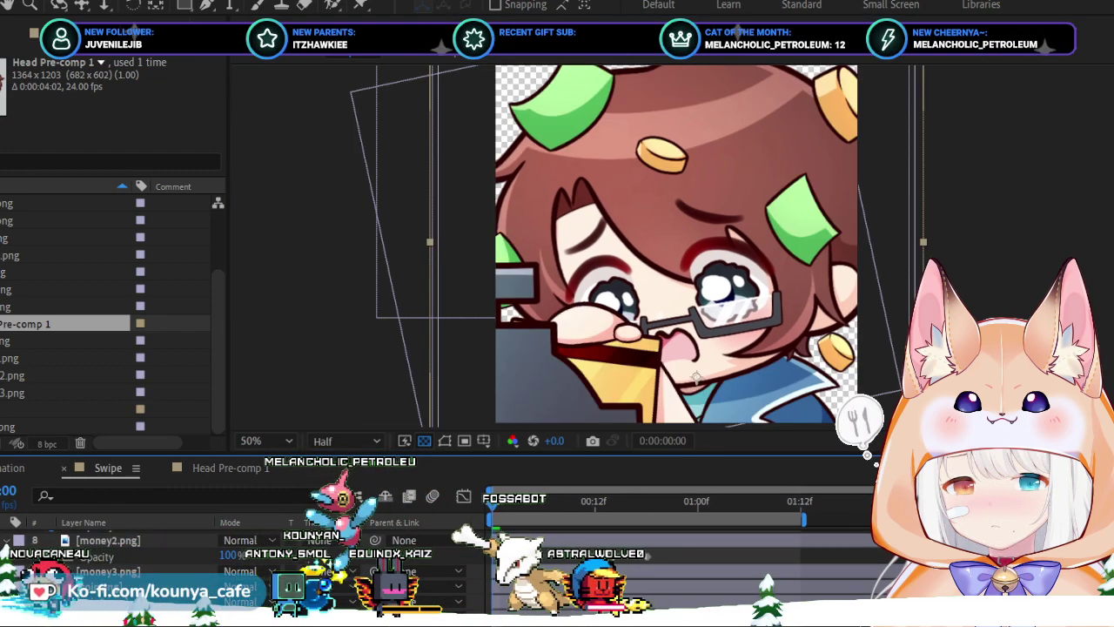
{"action": "key", "text": "t"}
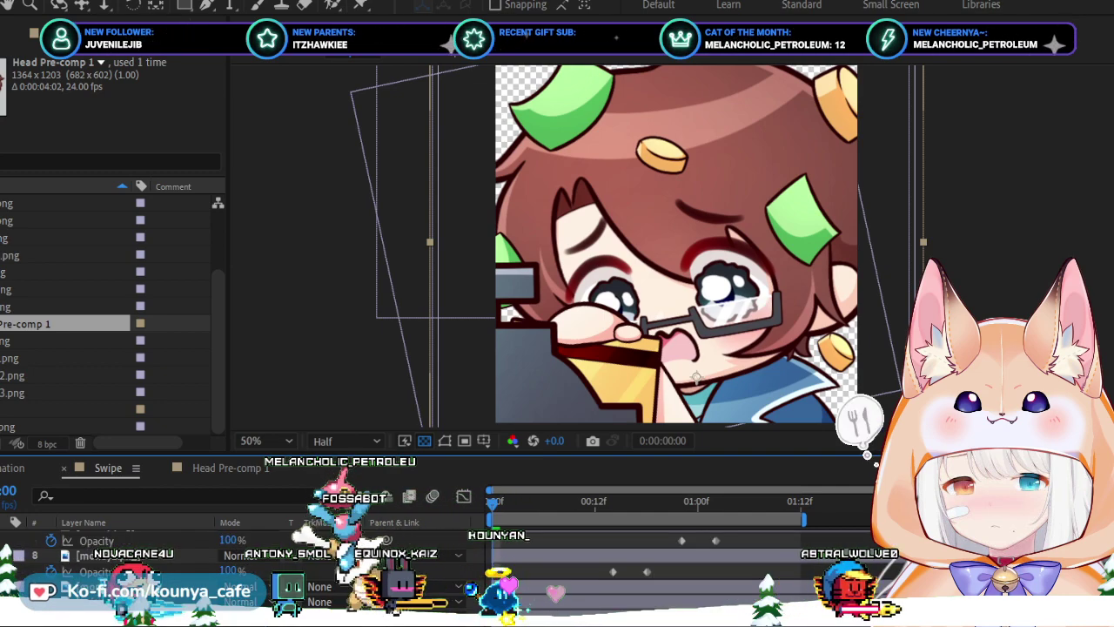
{"action": "scroll", "coordinate": [557, 566], "scroll_direction": "down", "scroll_amount": 1}
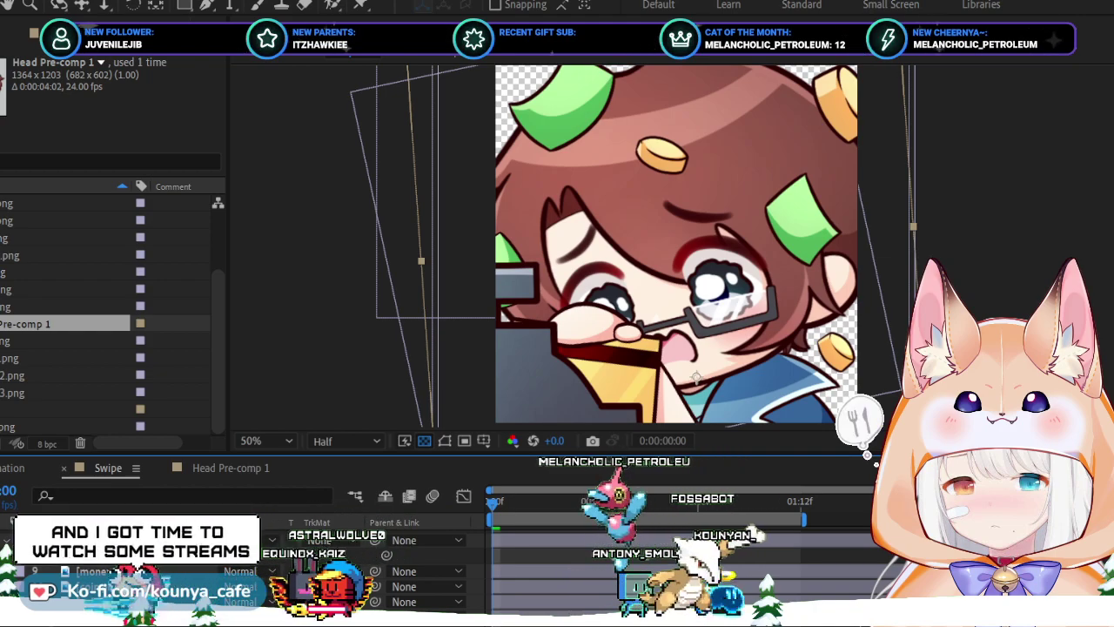
Preview the Swipe animation twice, then bring Head Pre-comp 1 up in the timeline.
{"action": "key", "text": "space"}
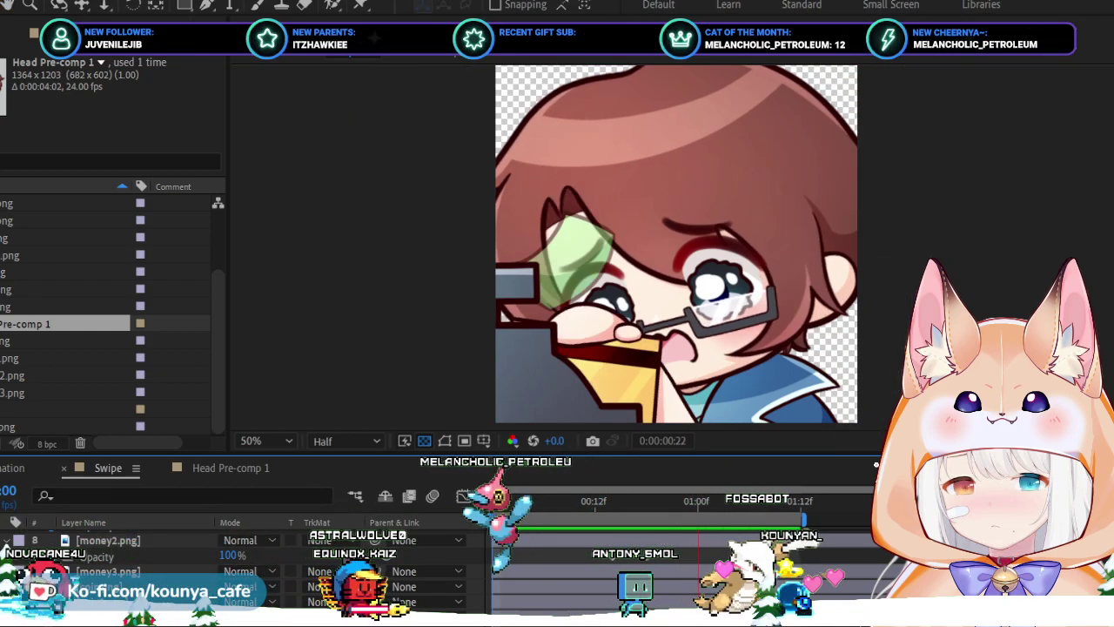
{"action": "key", "text": "space"}
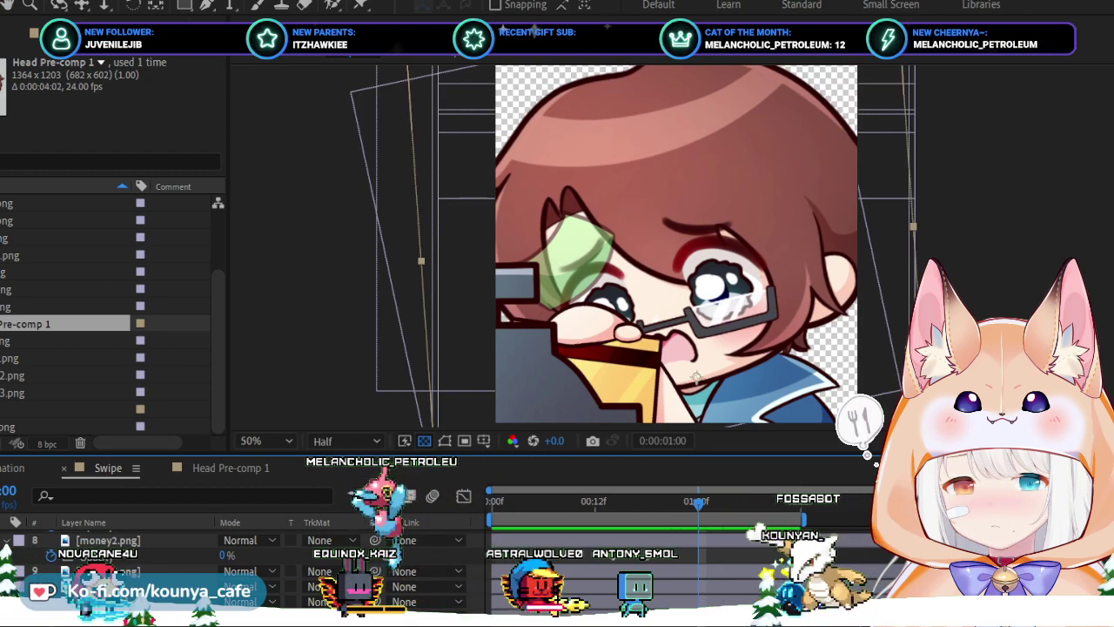
{"action": "scroll", "coordinate": [348, 557], "scroll_direction": "up", "scroll_amount": 1}
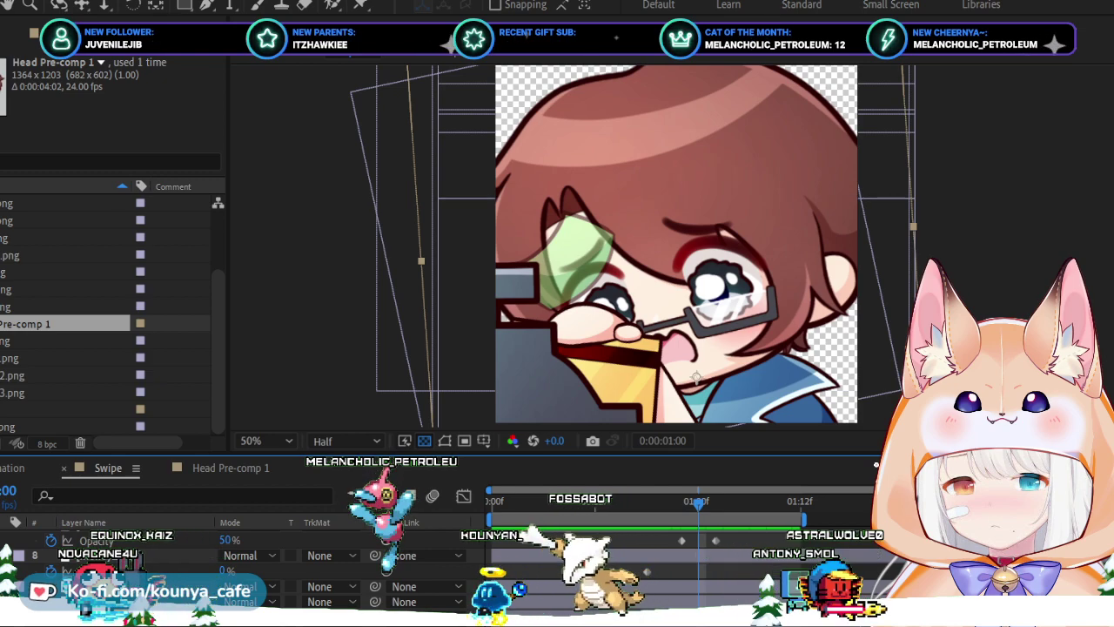
{"action": "key", "text": "space"}
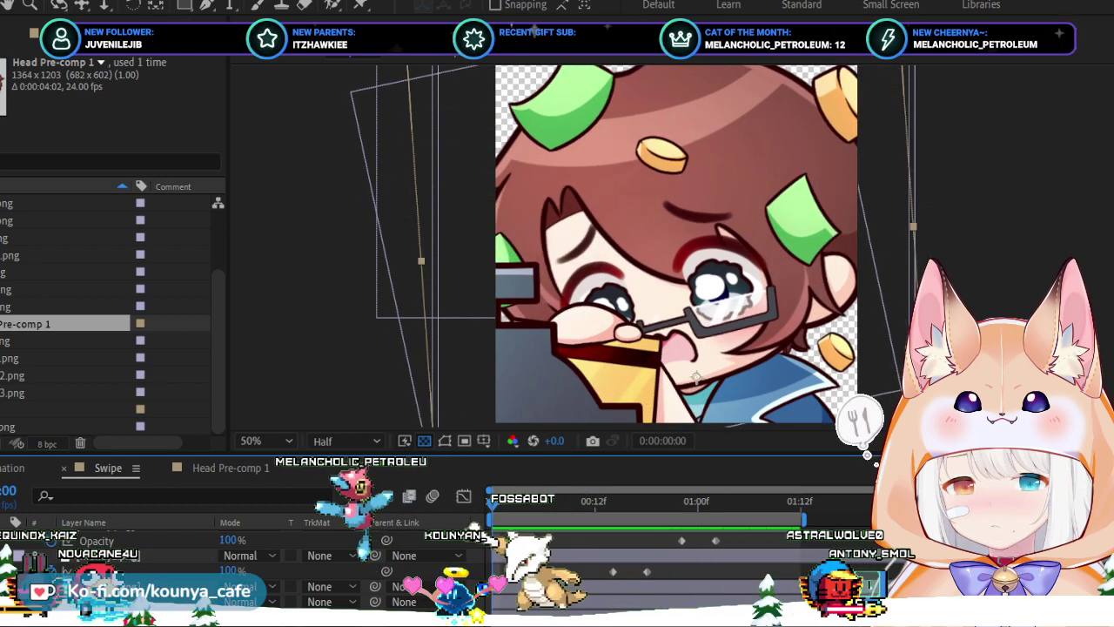
{"action": "key", "text": "space"}
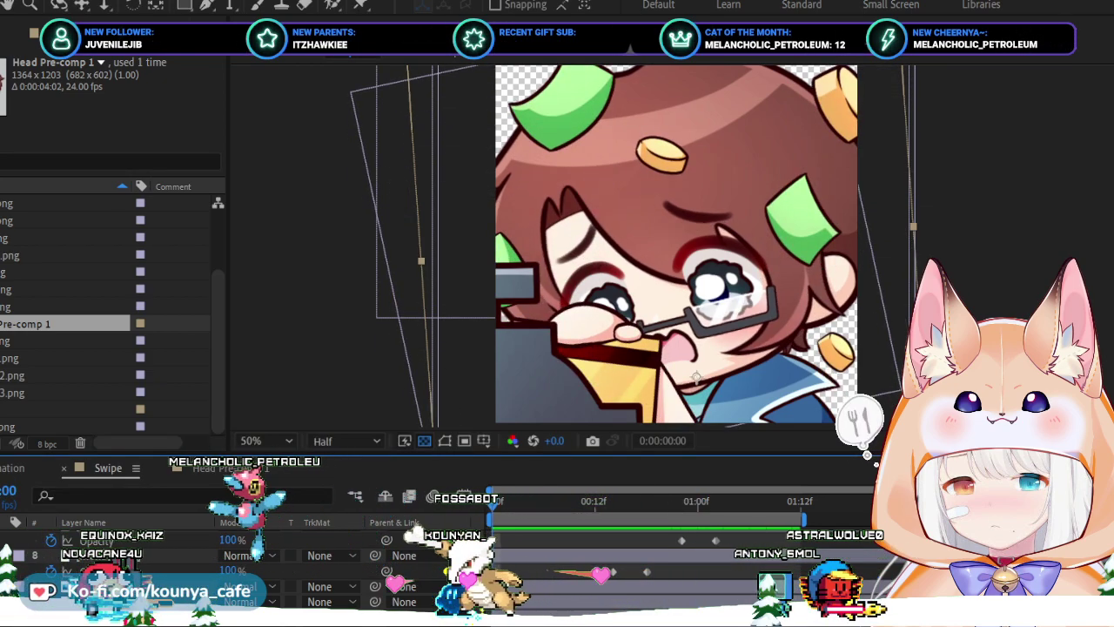
{"action": "key", "text": "shift+period"}
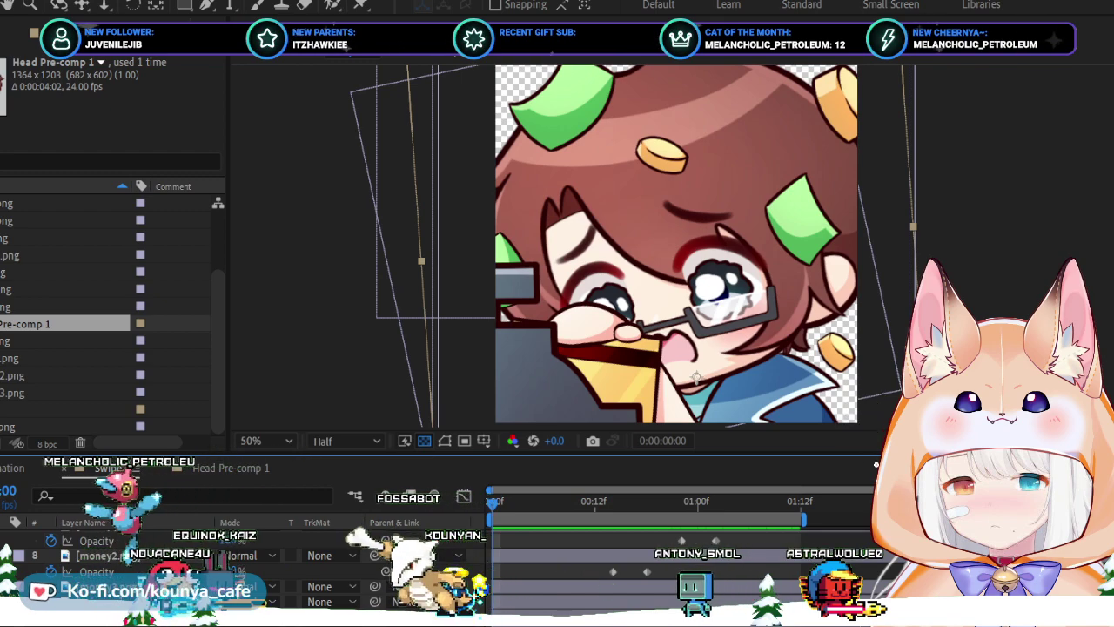
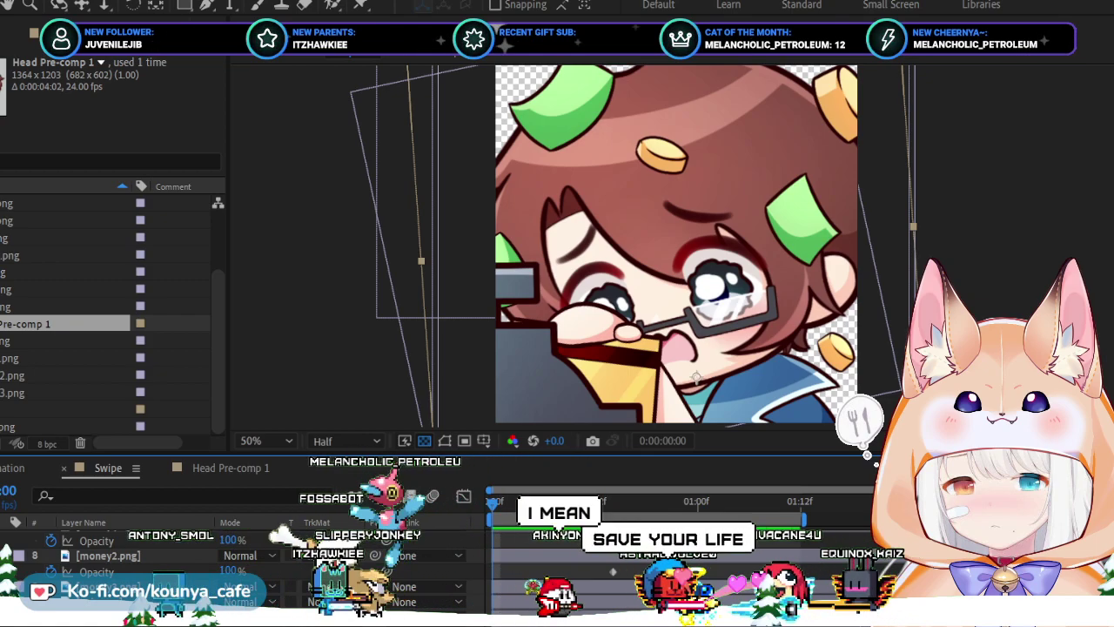
Jump the Swipe comp ahead to its one-second frame, where the coins are gone.
{"action": "key", "text": "k"}
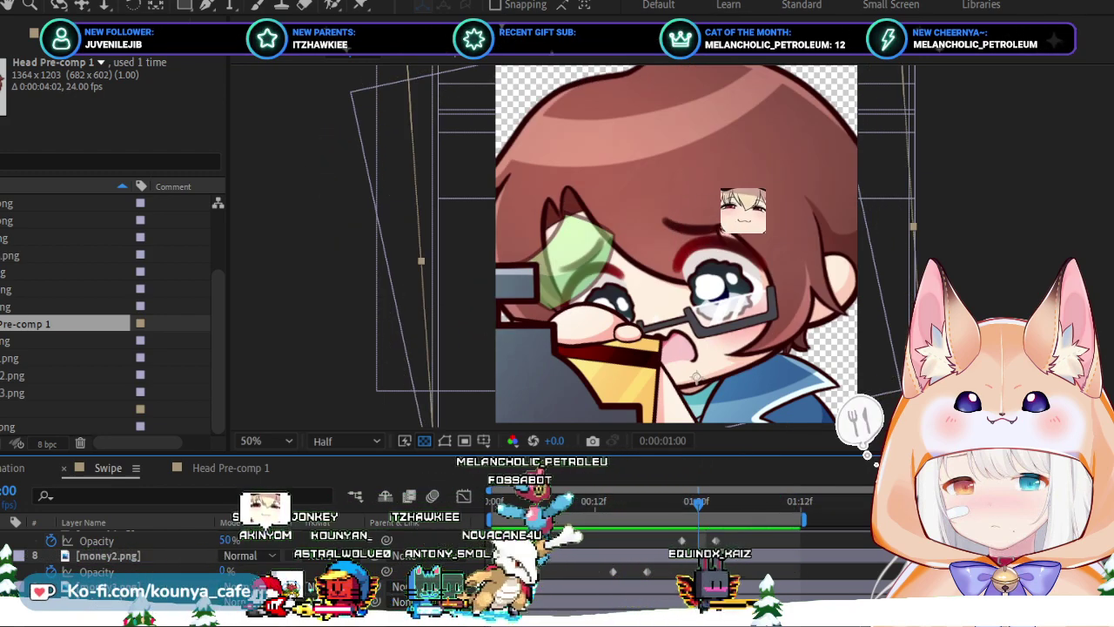
{"action": "scroll", "coordinate": [435, 557], "scroll_direction": "down", "scroll_amount": 1}
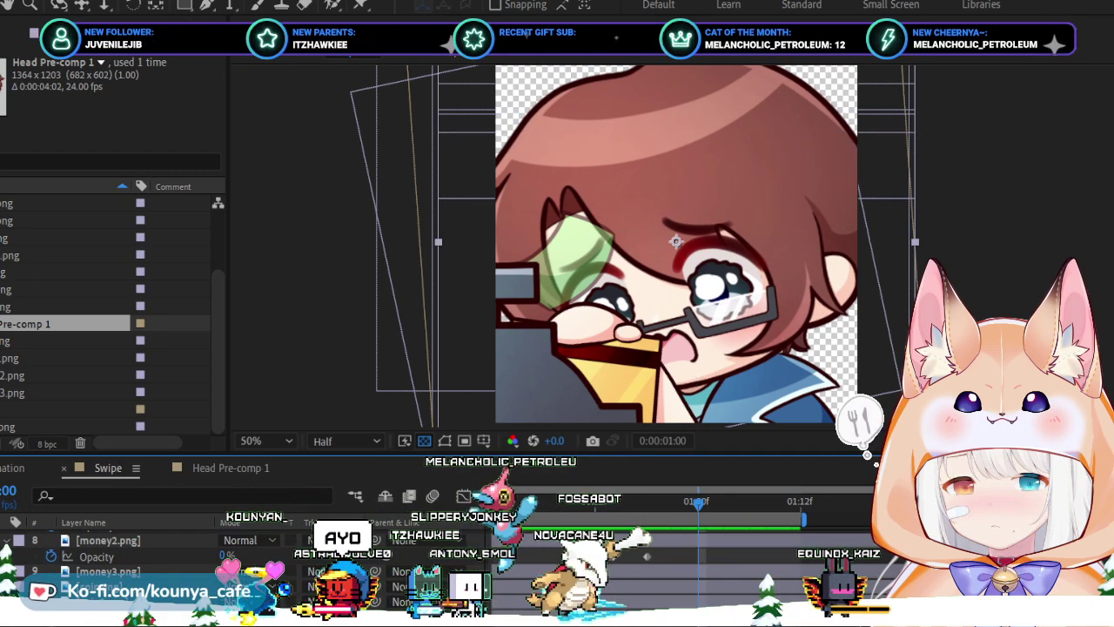
{"action": "scroll", "coordinate": [131, 557], "scroll_direction": "up", "scroll_amount": 1}
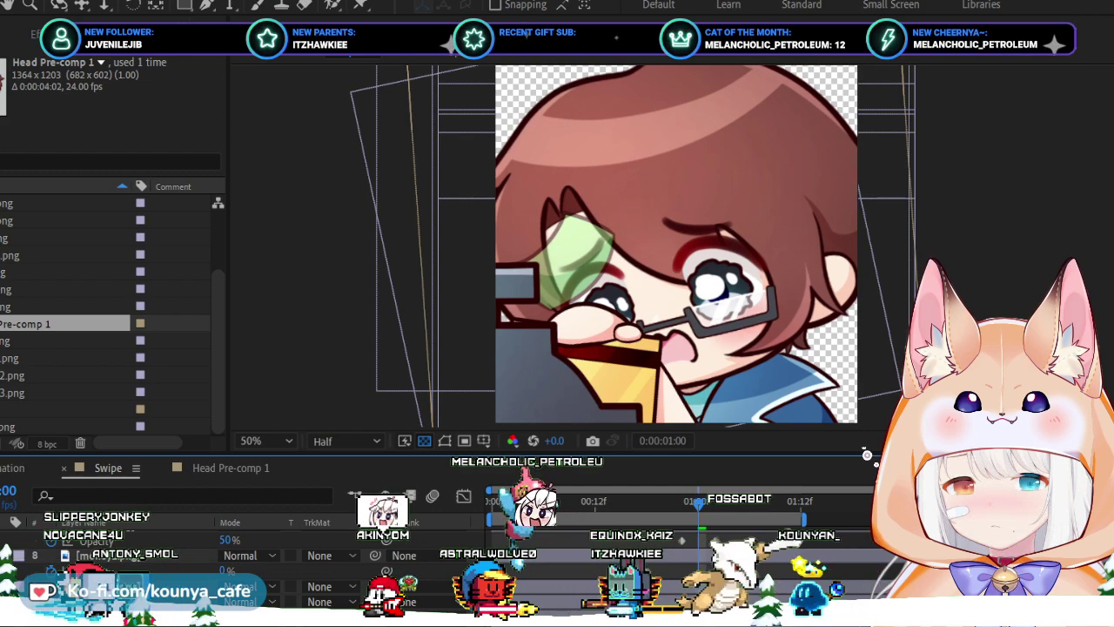
{"action": "left_click", "coordinate": [696, 377]}
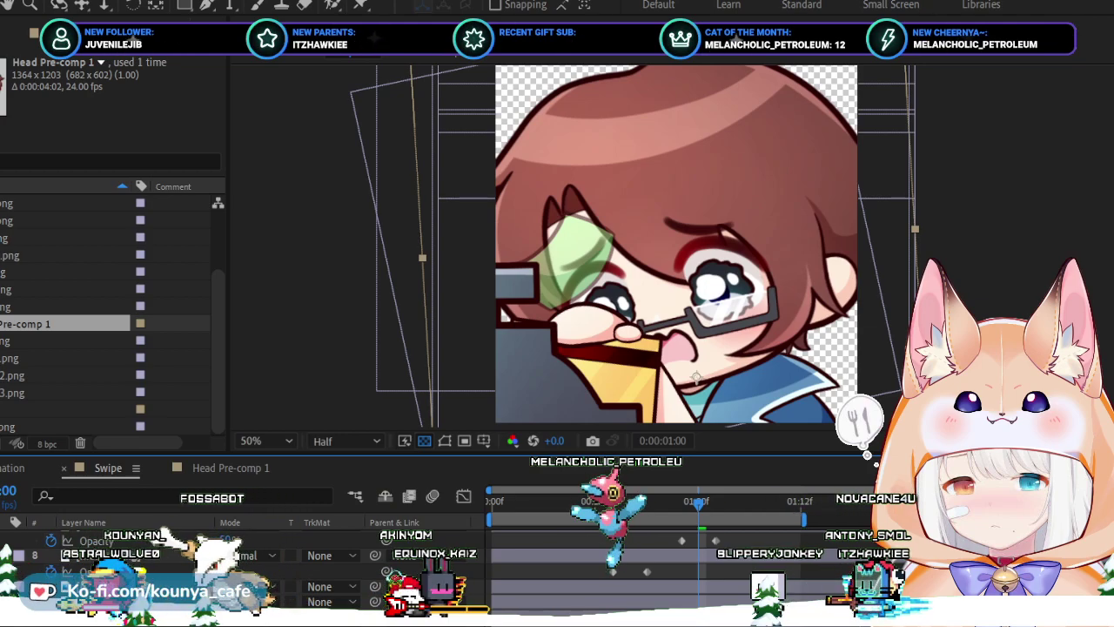
Play and stop the Swipe money loop several times from frame 0, ending on the opening frame.
{"action": "key", "text": "Home"}
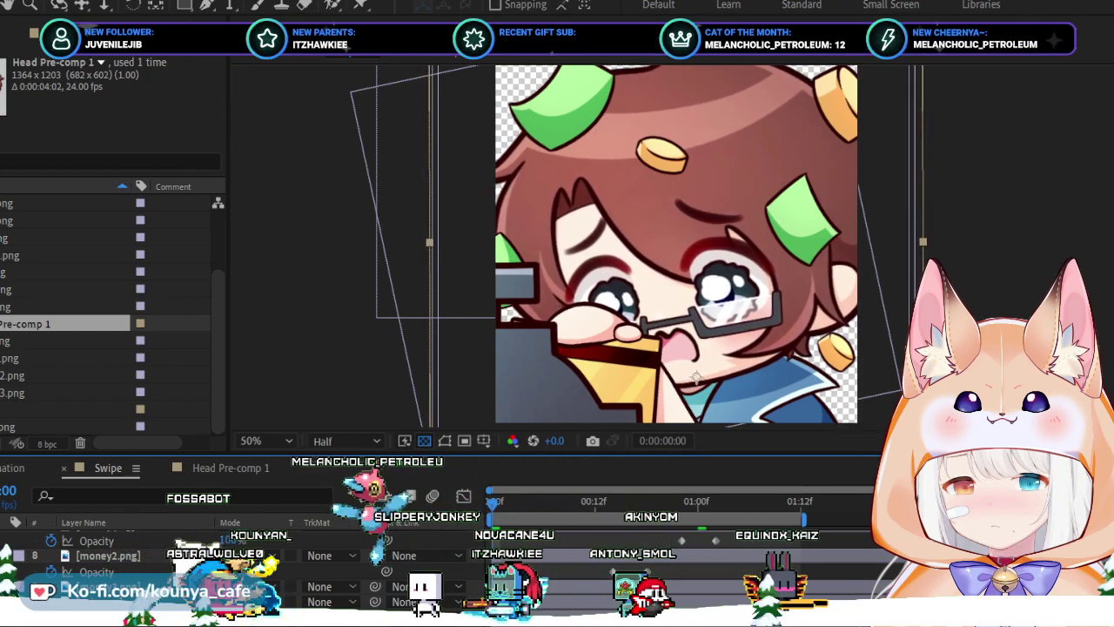
{"action": "key", "text": "space"}
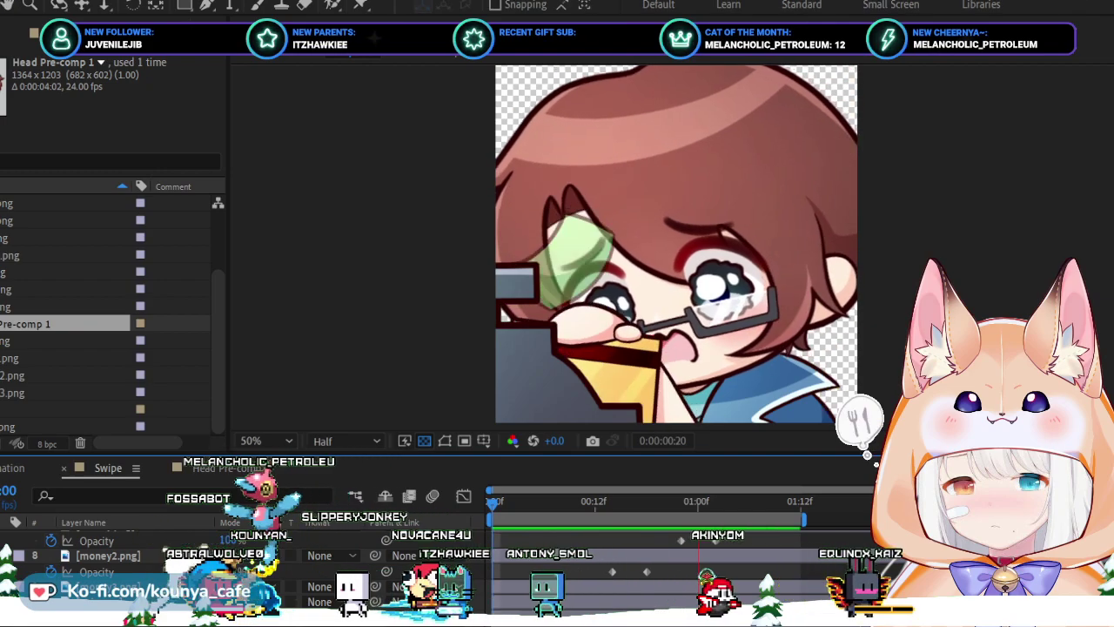
{"action": "key", "text": "space"}
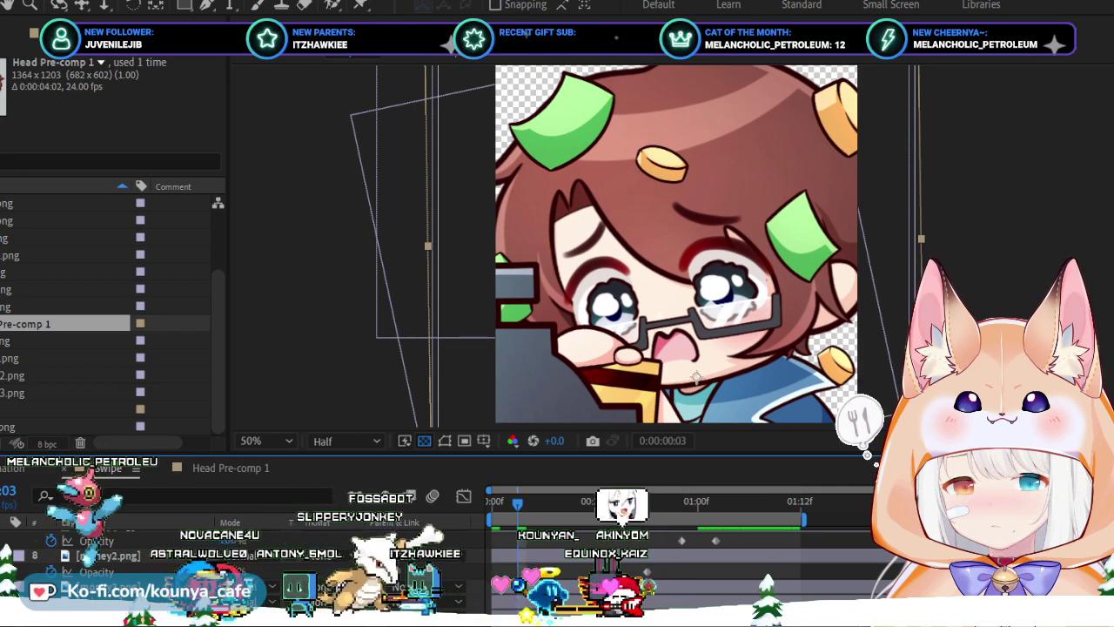
{"action": "key", "text": "space"}
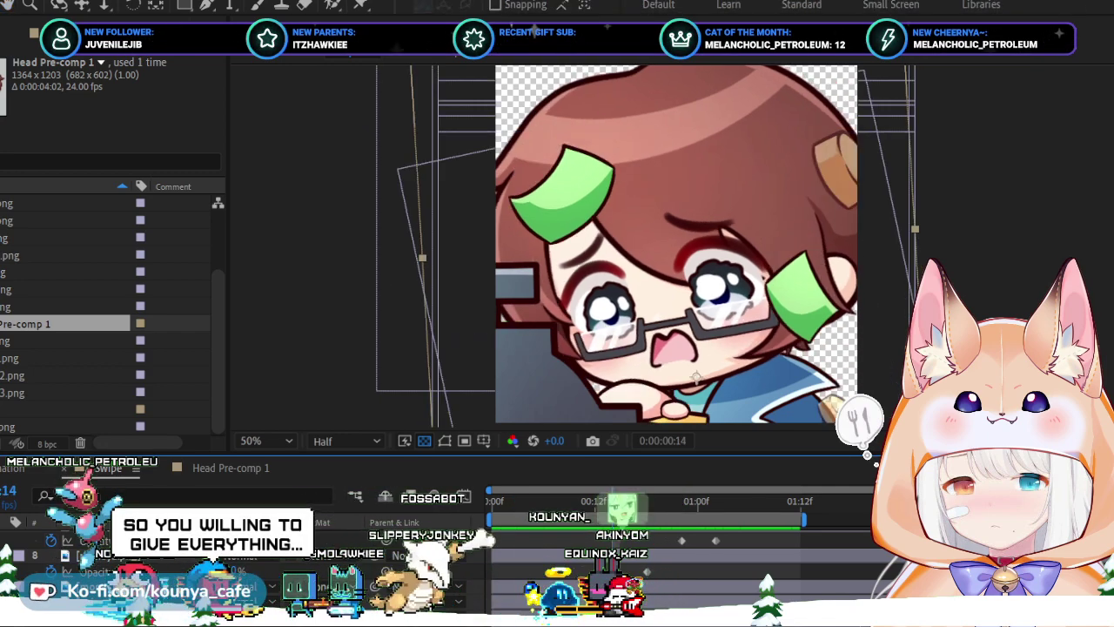
{"action": "key", "text": "space"}
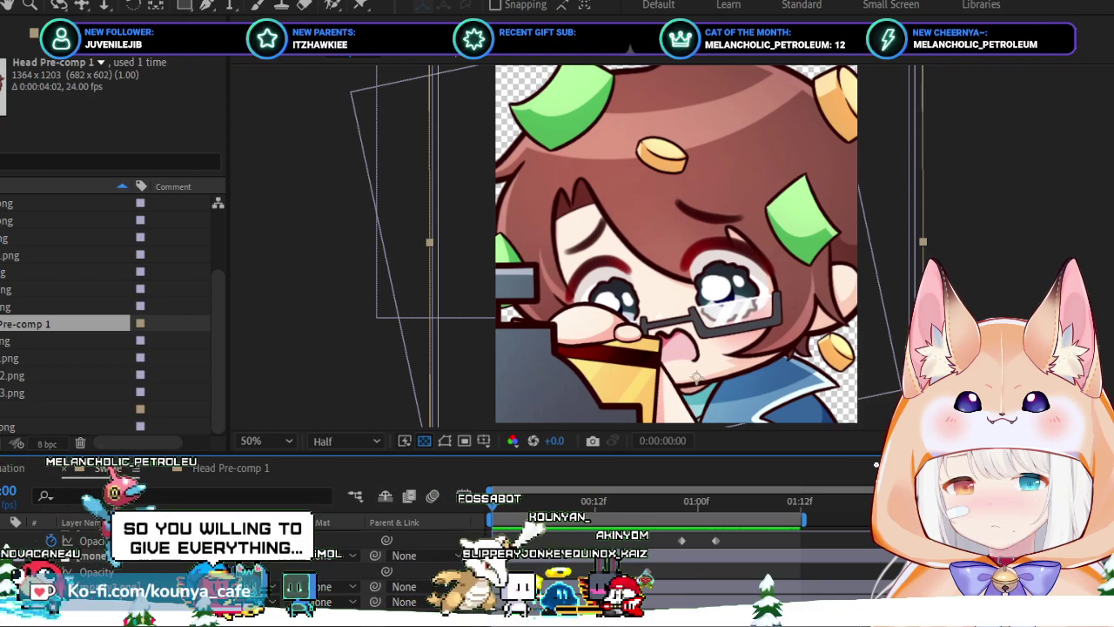
{"action": "key", "text": "space"}
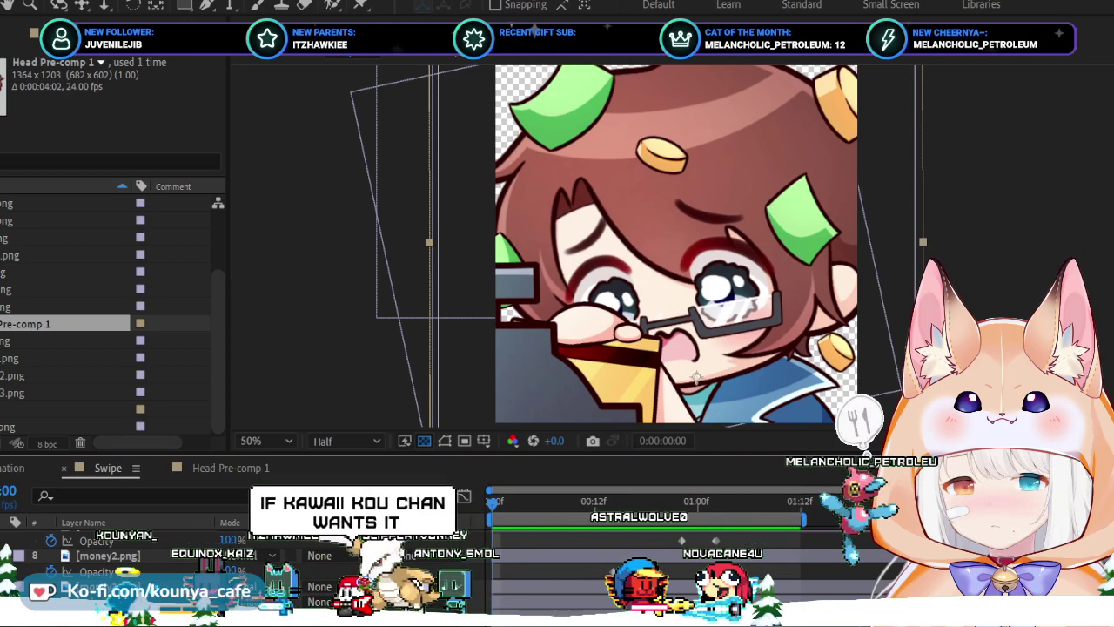
Replay the crying loop several times, stopping at 0:00:01:01 with the money gone.
{"action": "key", "text": "space"}
{"action": "key", "text": "space"}
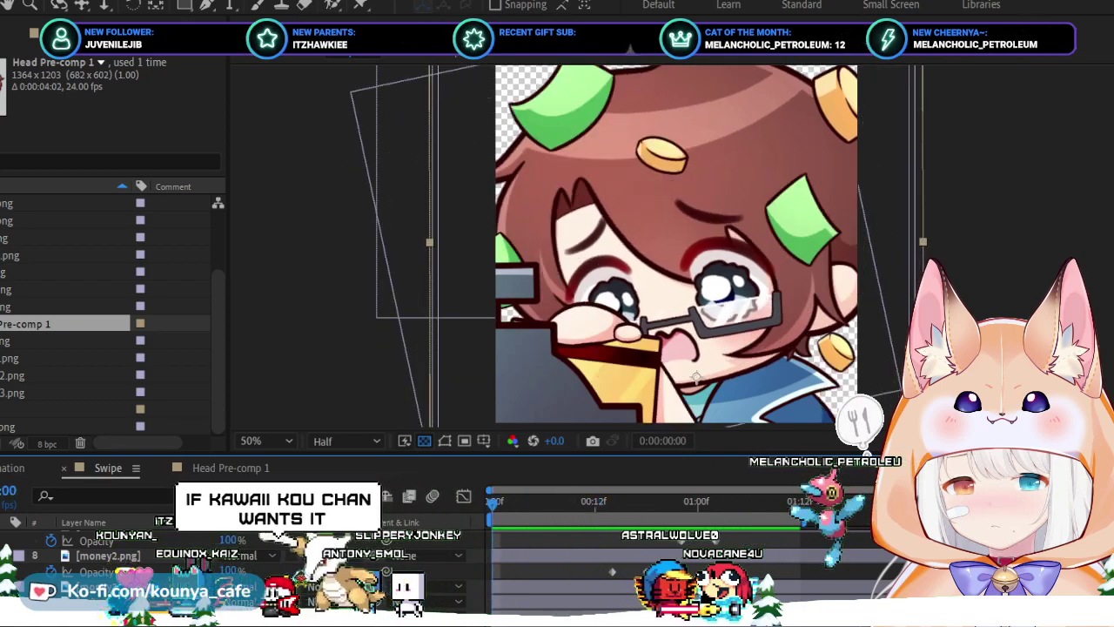
{"action": "key", "text": "space"}
{"action": "key", "text": "space"}
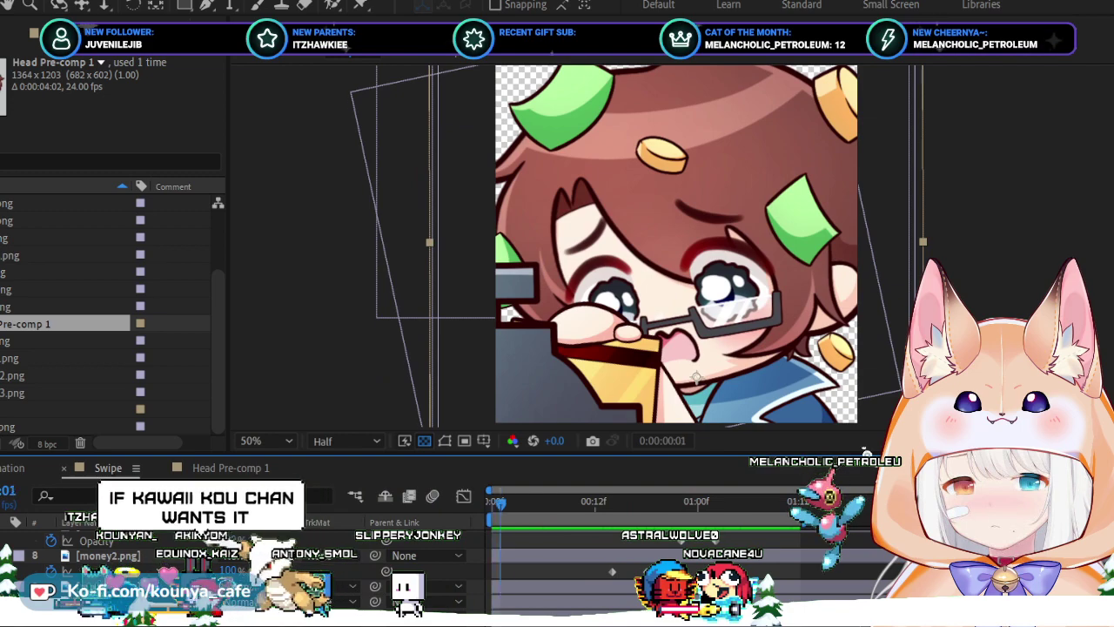
{"action": "key", "text": "space"}
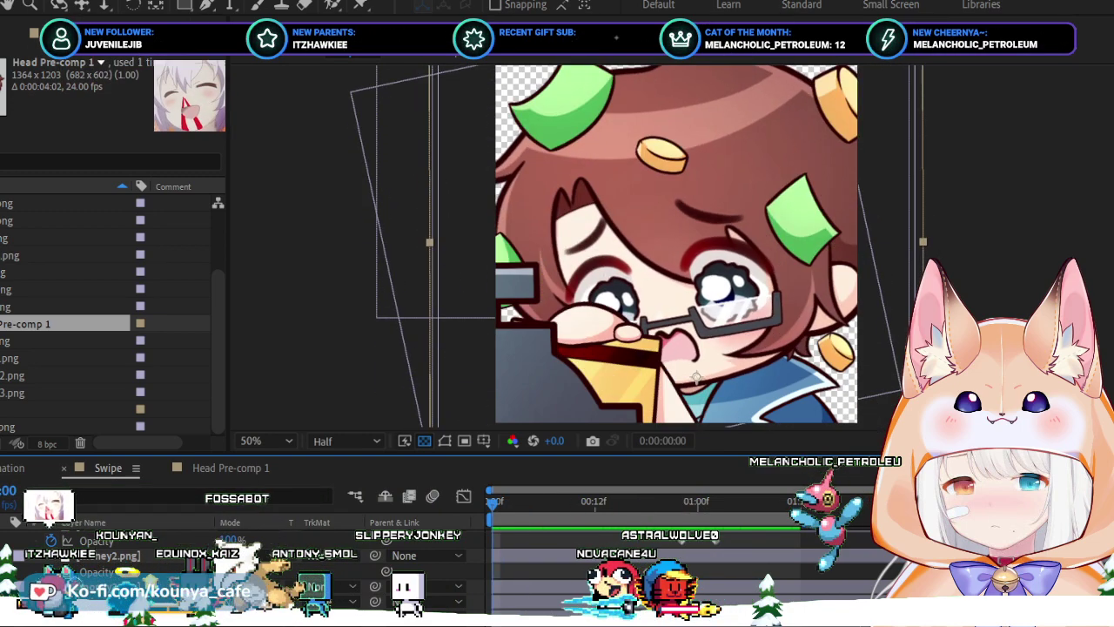
{"action": "key", "text": "space"}
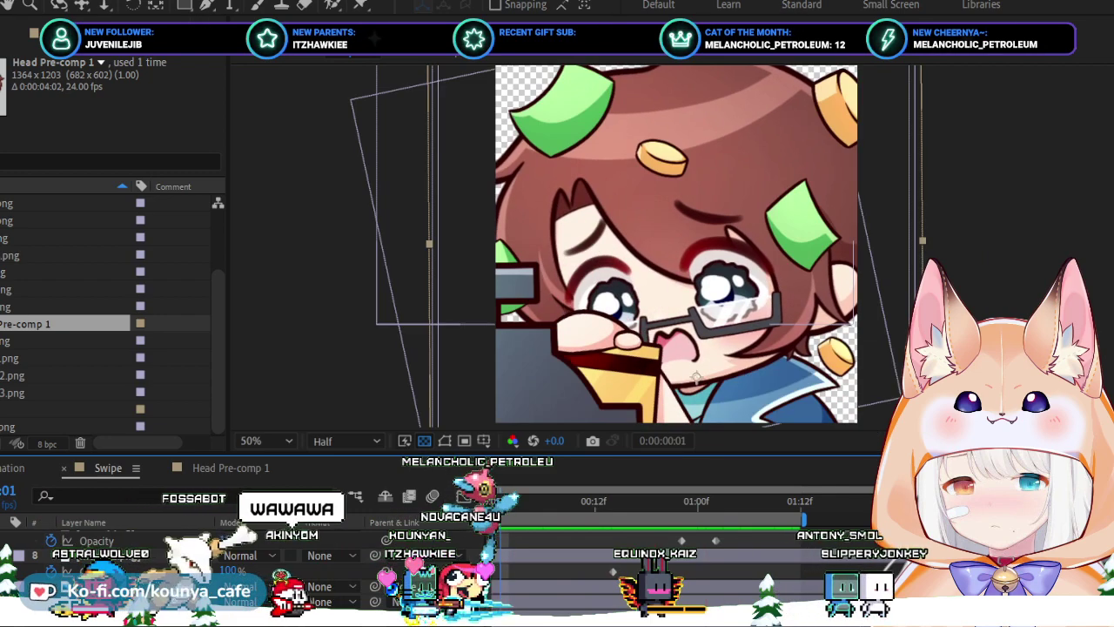
{"action": "key", "text": "space"}
{"action": "key", "text": "Home"}
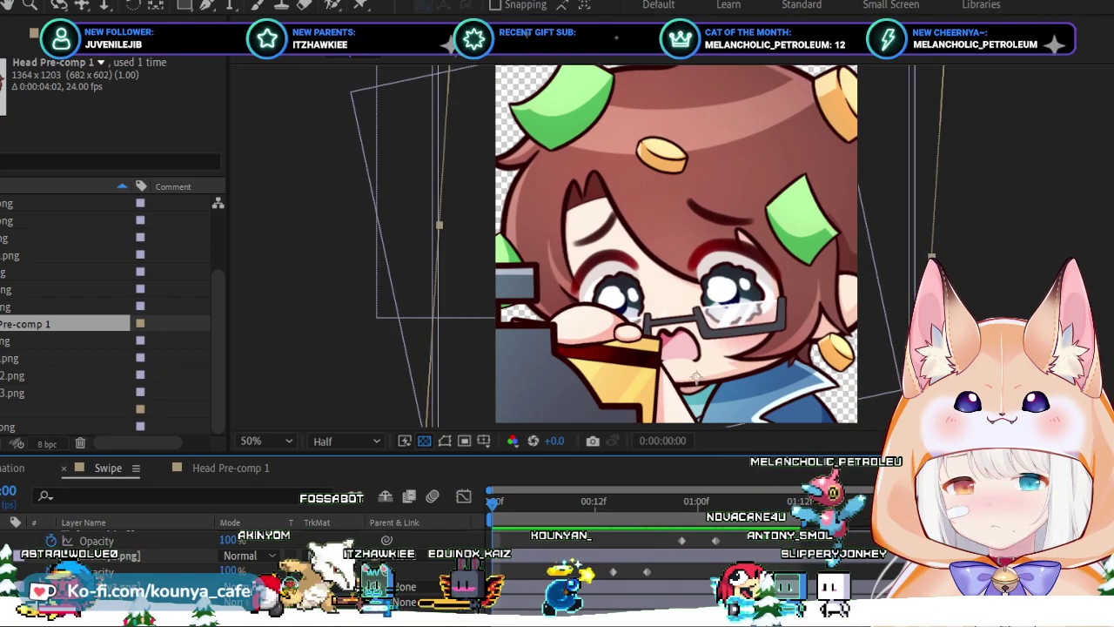
{"action": "key", "text": "space"}
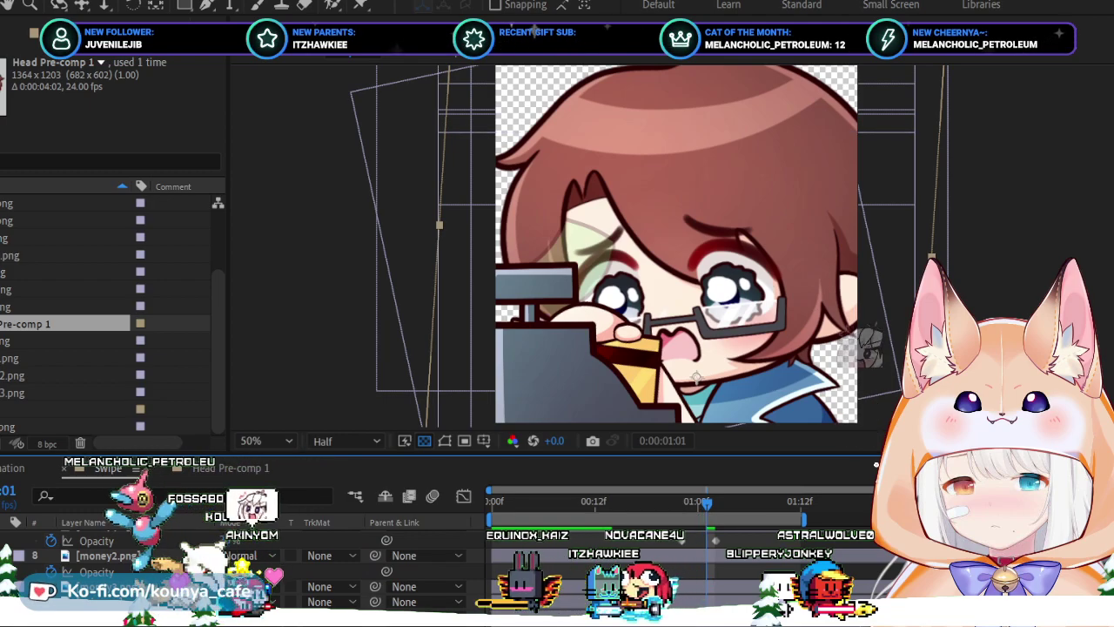
Replay the loop from the start and pause at 0:00:00:13 with green bills falling.
{"action": "key", "text": "space"}
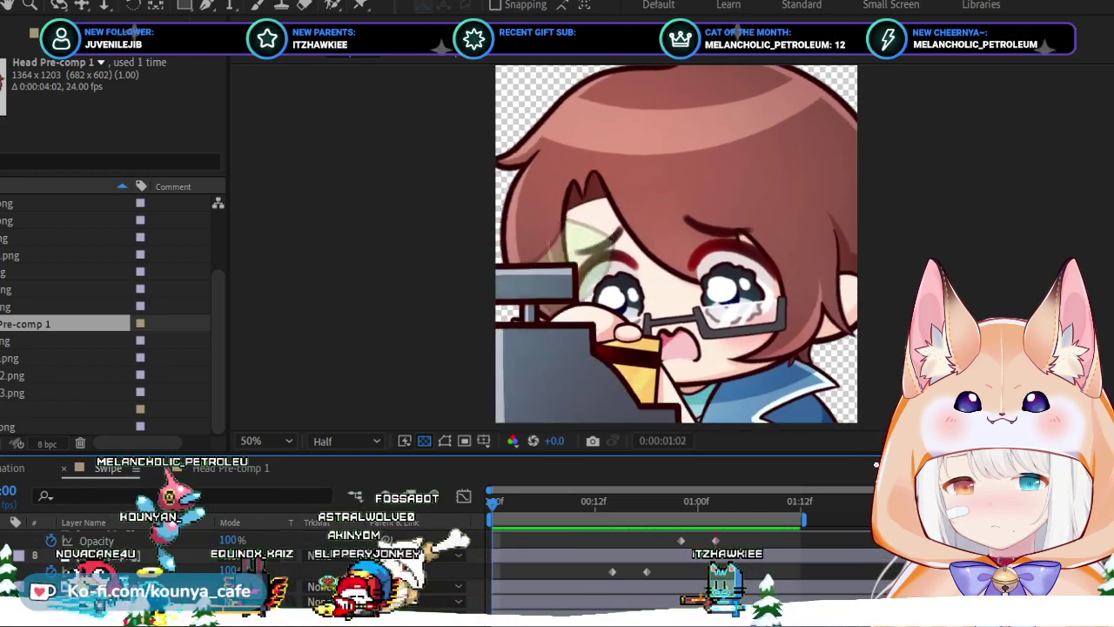
{"action": "key", "text": "space"}
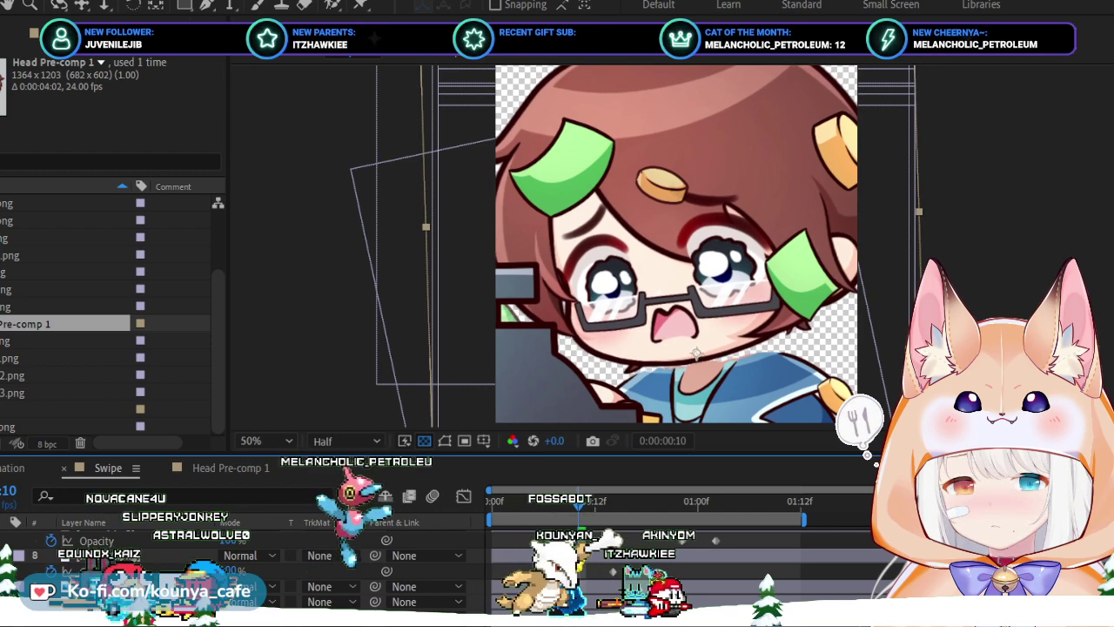
{"action": "key", "text": "space"}
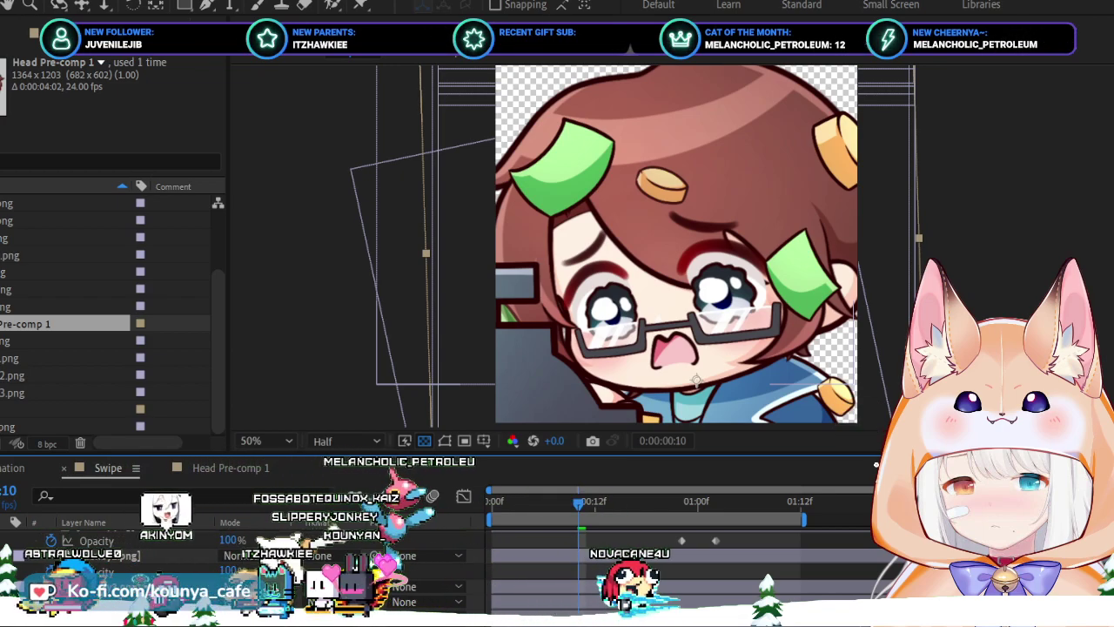
{"action": "key", "text": "Home"}
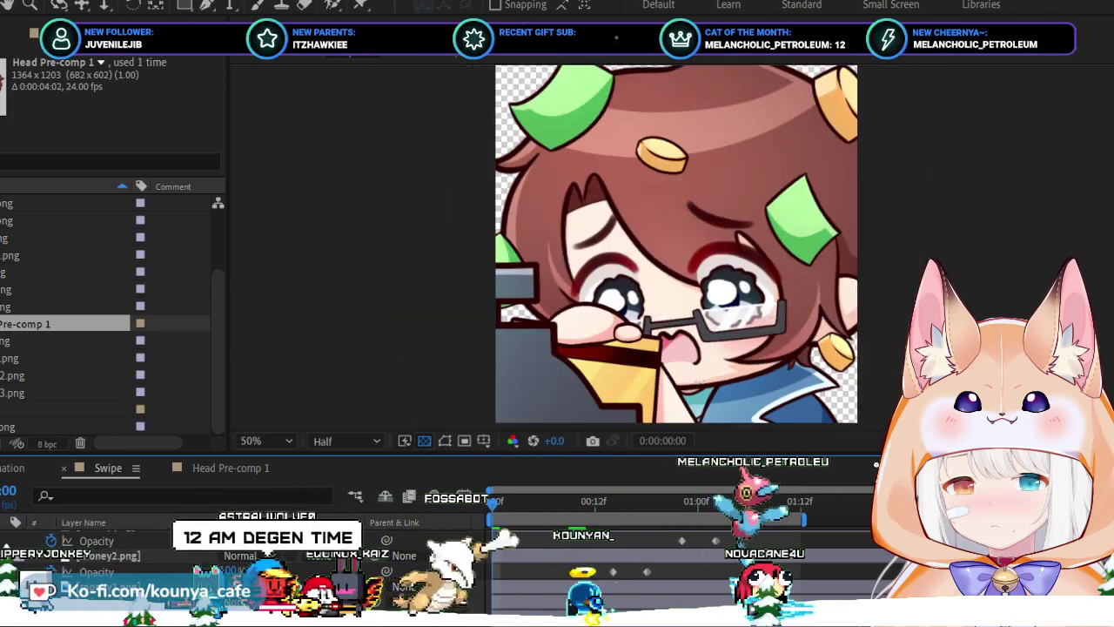
{"action": "key", "text": "space"}
{"action": "key", "text": "space"}
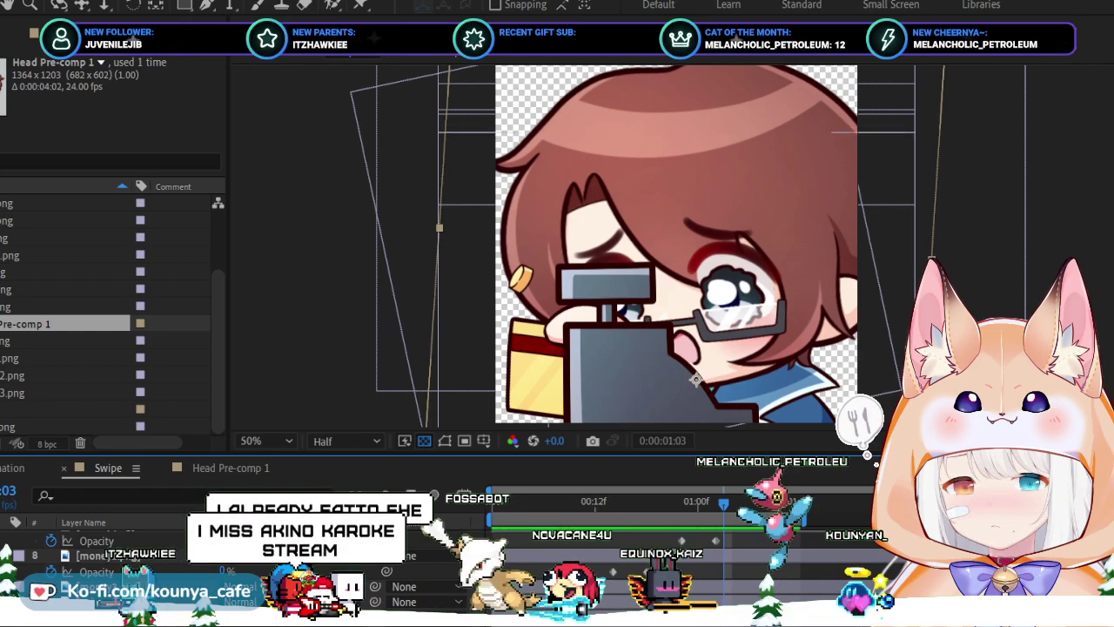
{"action": "key", "text": "space"}
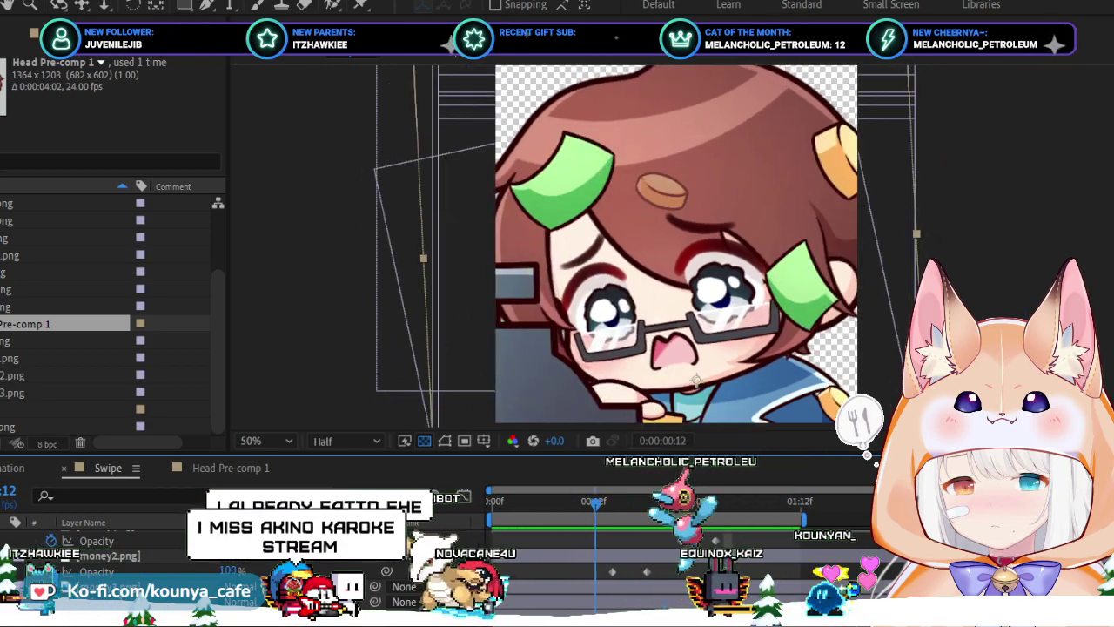